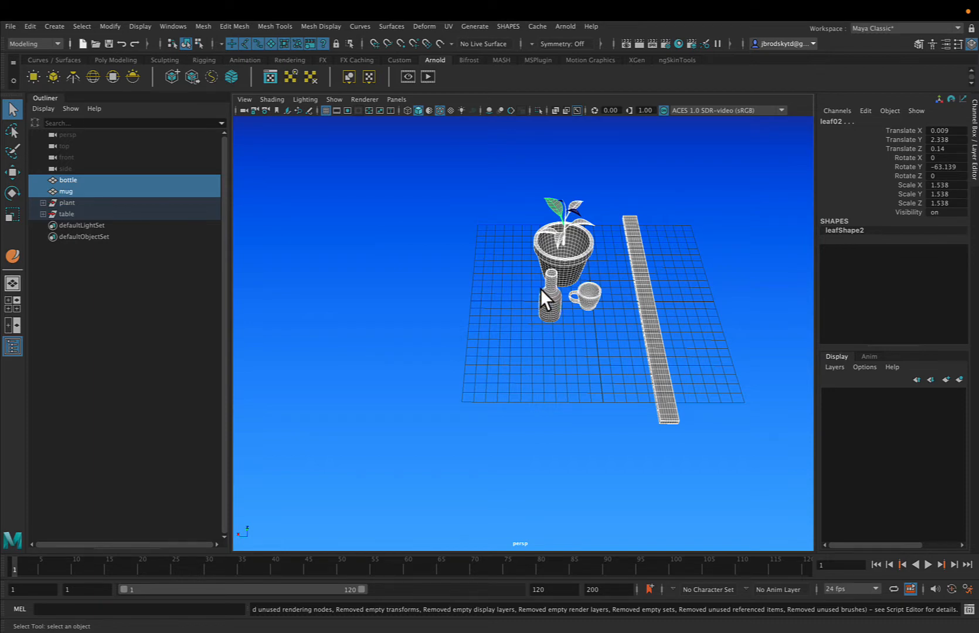
alt+drag(502, 321, 531, 283)
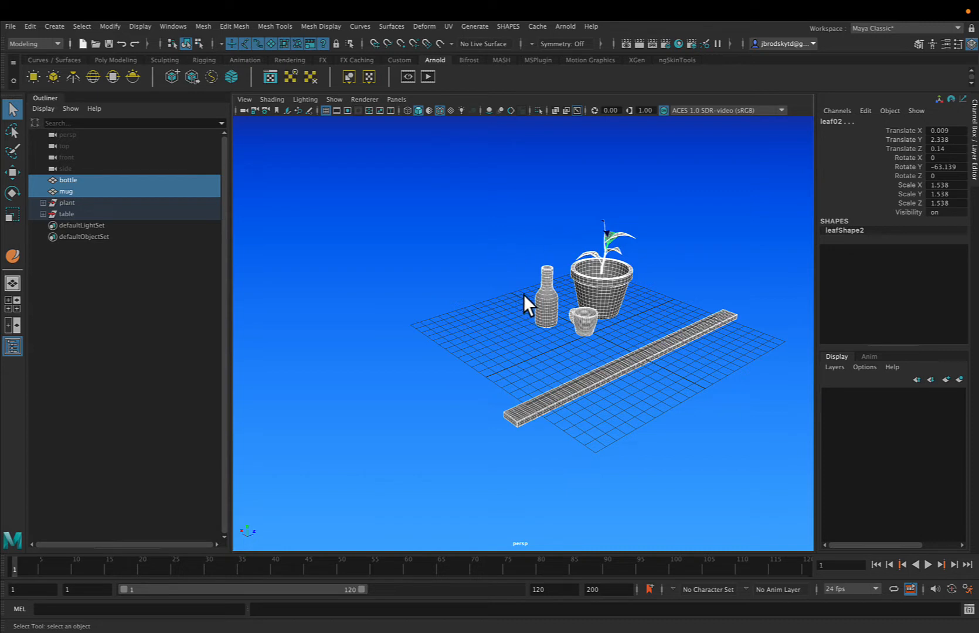
click(547, 310)
click(580, 323)
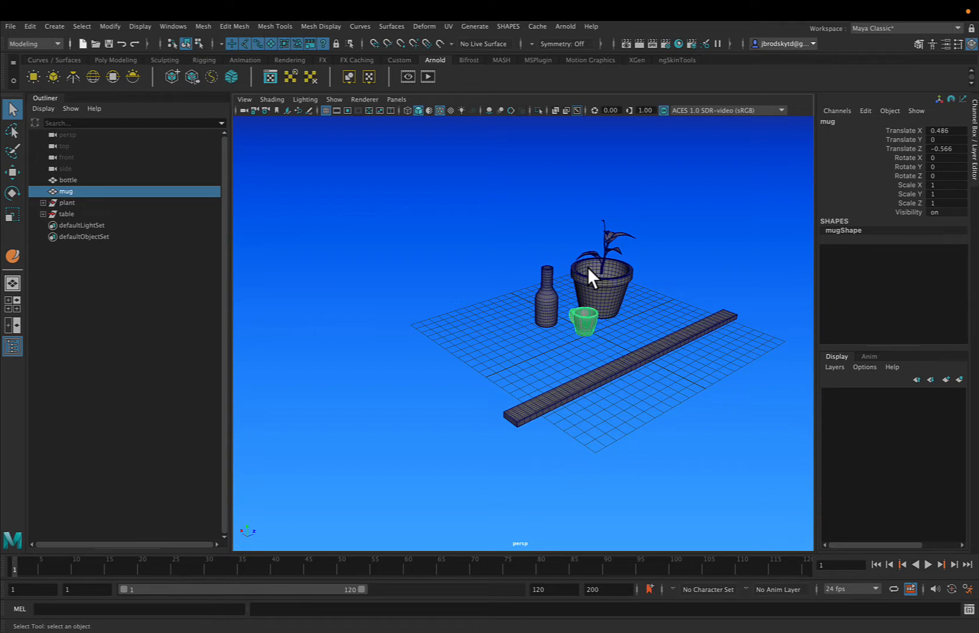
click(508, 408)
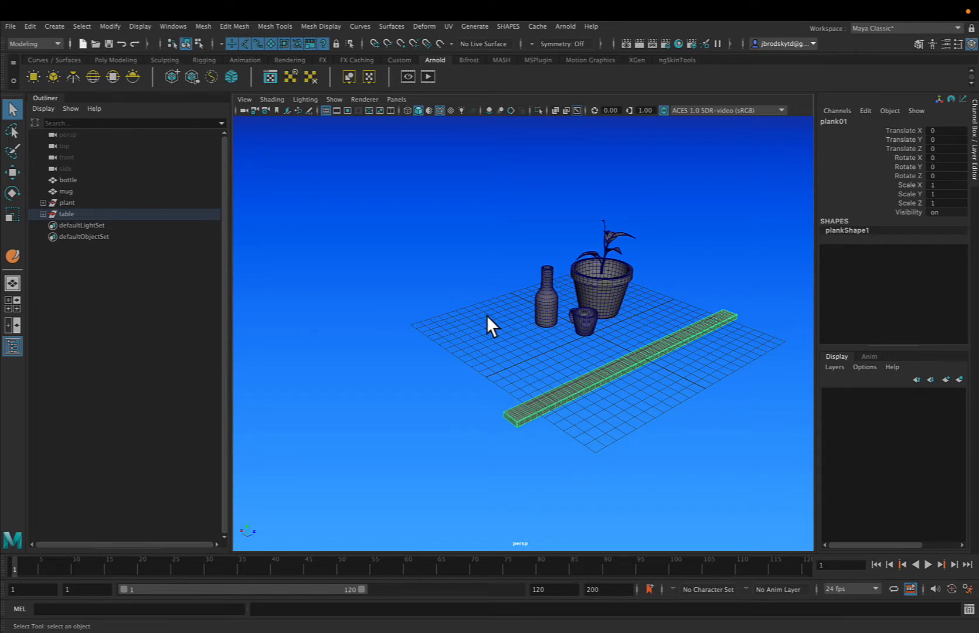
click(338, 324)
- Open the Duplicate Special options for the single plank and set the number of copies to 10
click(515, 418)
click(29, 26)
mouse_move(88, 174)
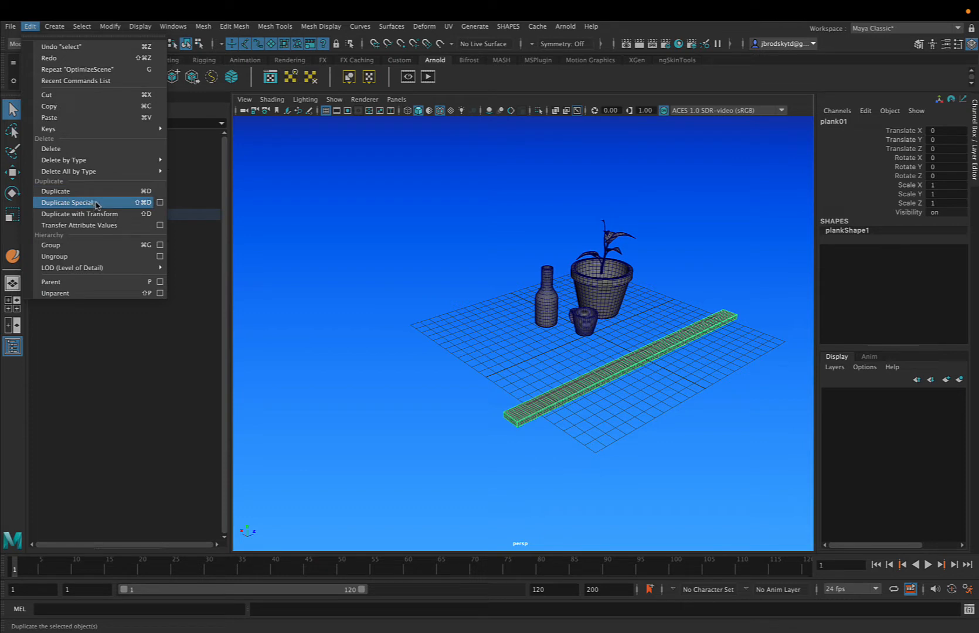
click(161, 203)
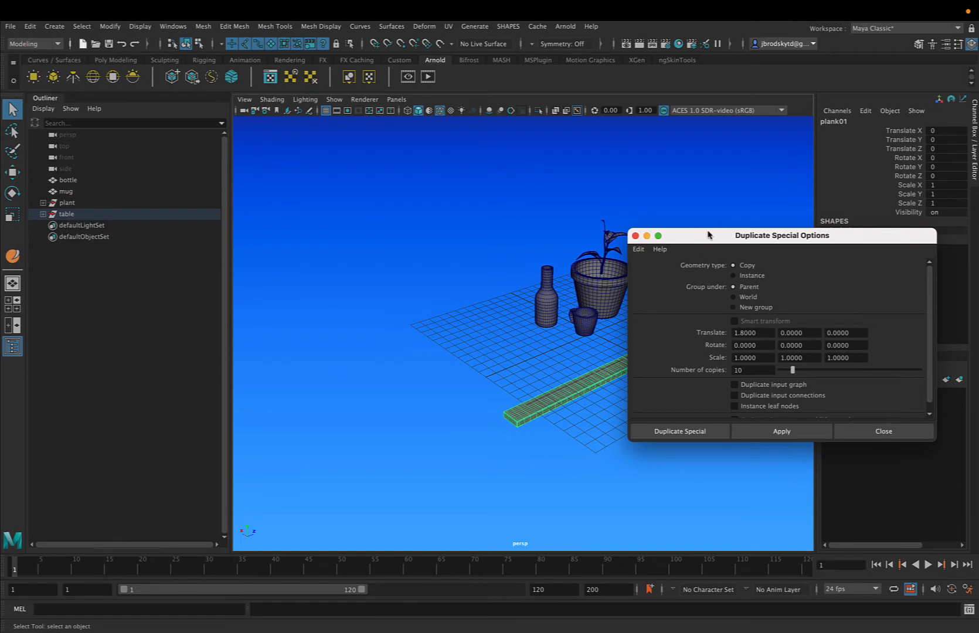
drag(707, 235, 165, 123)
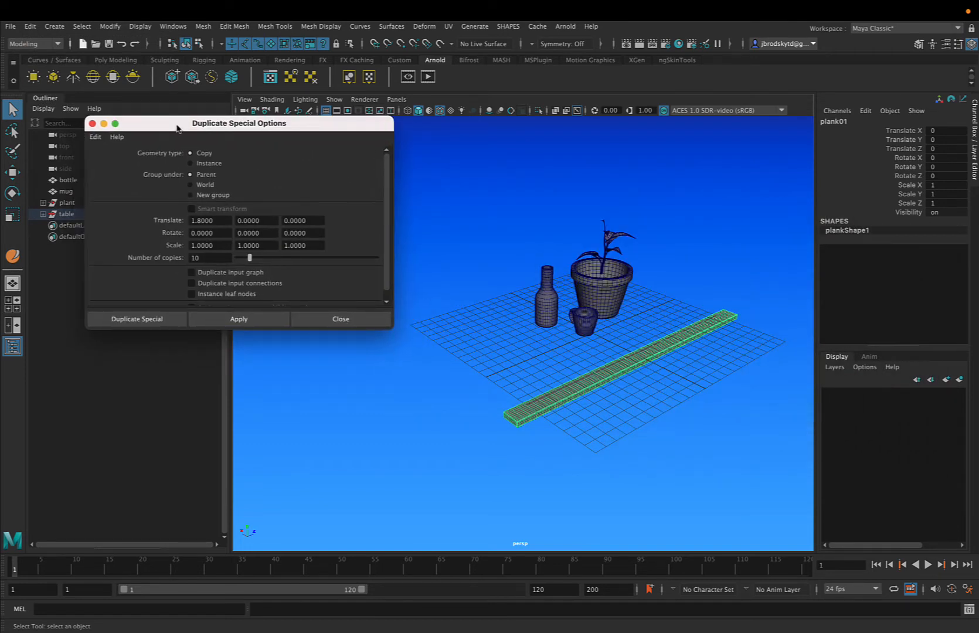
double_click(206, 258)
key(Return)
double_click(209, 259)
text(10)
click(214, 220)
drag(310, 130, 302, 248)
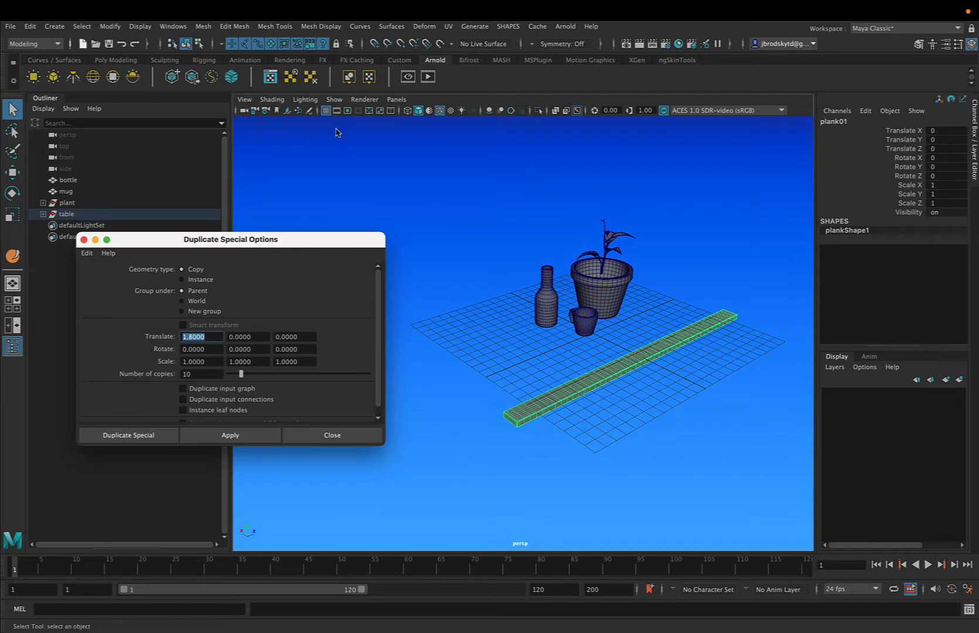
- Hide the HUD in the perspective view and show it again
click(334, 100)
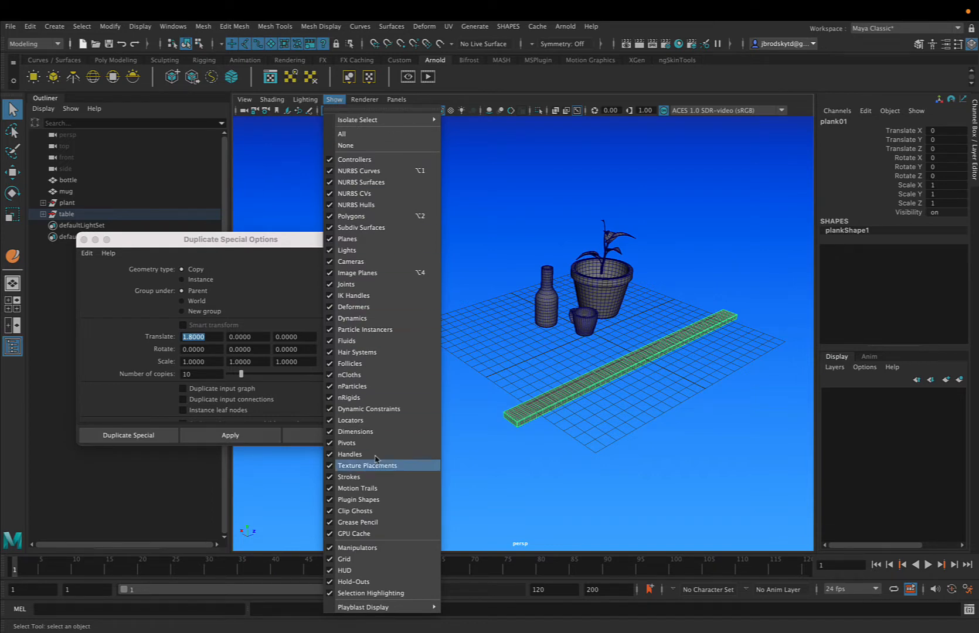
click(368, 571)
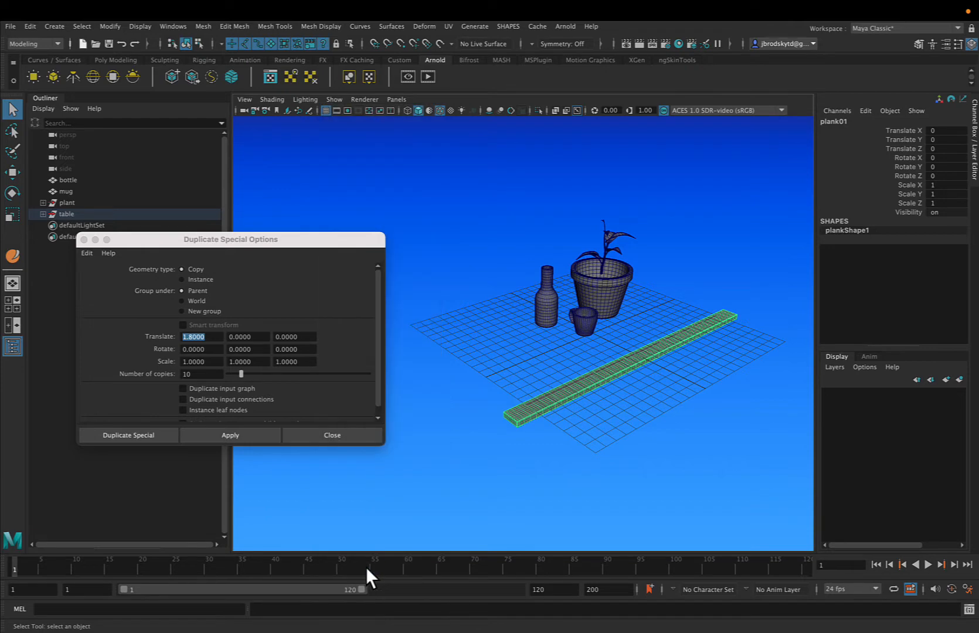
click(334, 99)
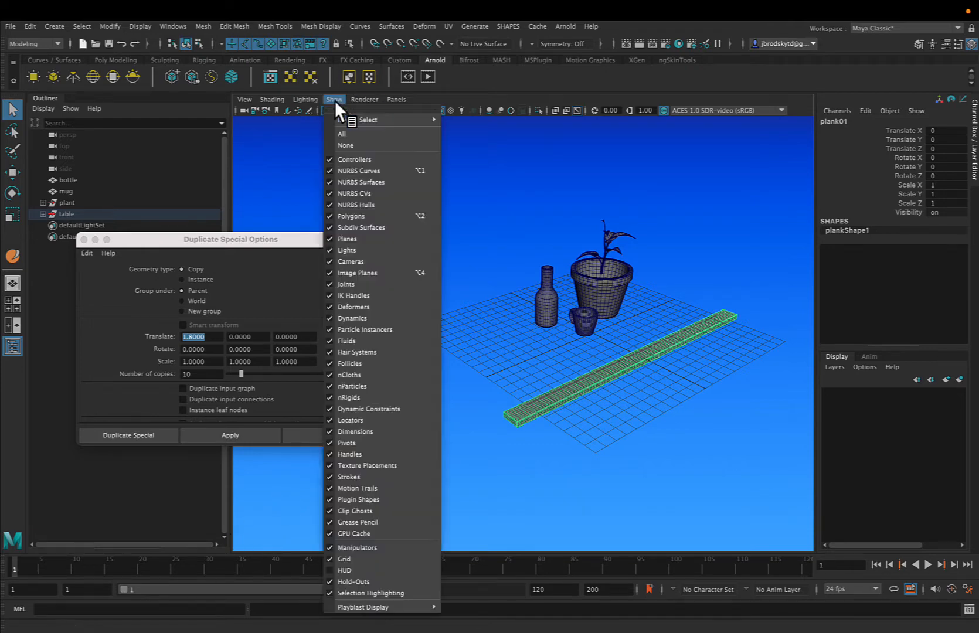
click(405, 571)
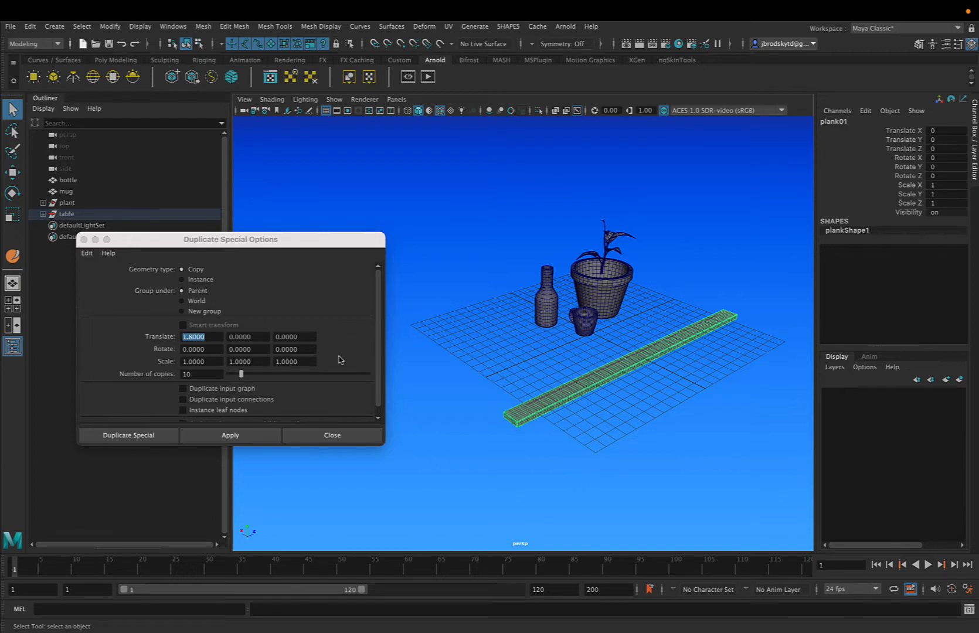
- Try duplicating the plank ten times with a Translate X offset of 3, and undo the copies
click(210, 338)
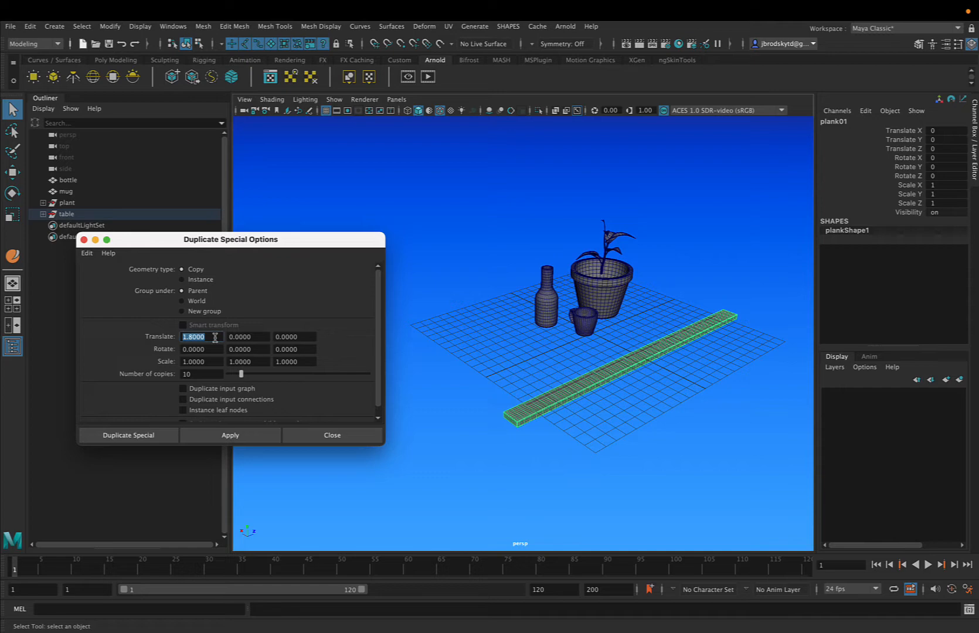
text(3)
click(236, 432)
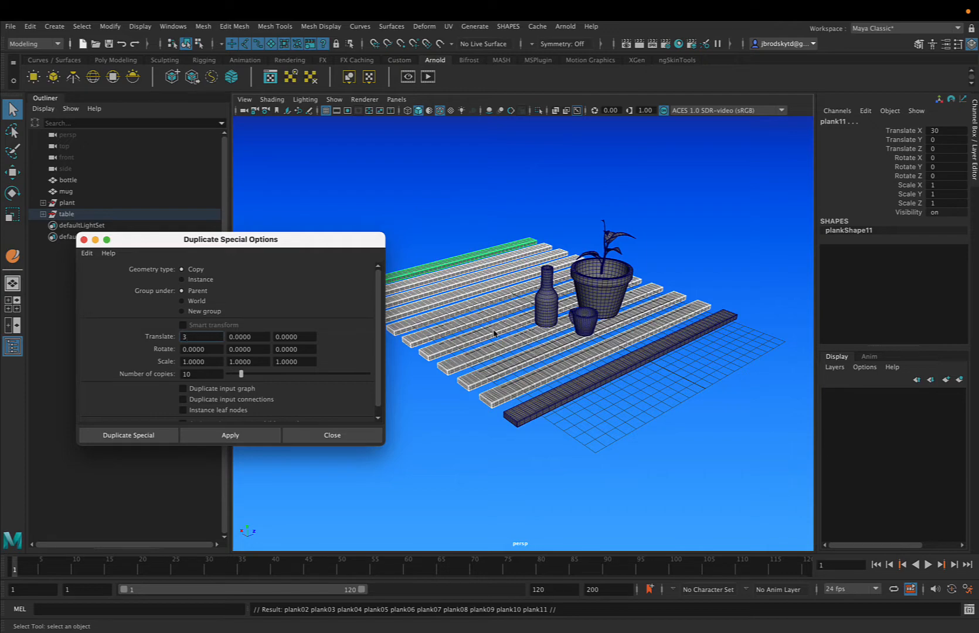
alt+middle_drag(497, 329, 506, 336)
mouse_move(506, 336)
alt+mouse_down()
mouse_move(523, 352)
mouse_move(516, 365)
mouse_move(544, 349)
mouse_move(520, 349)
alt+mouse_up()
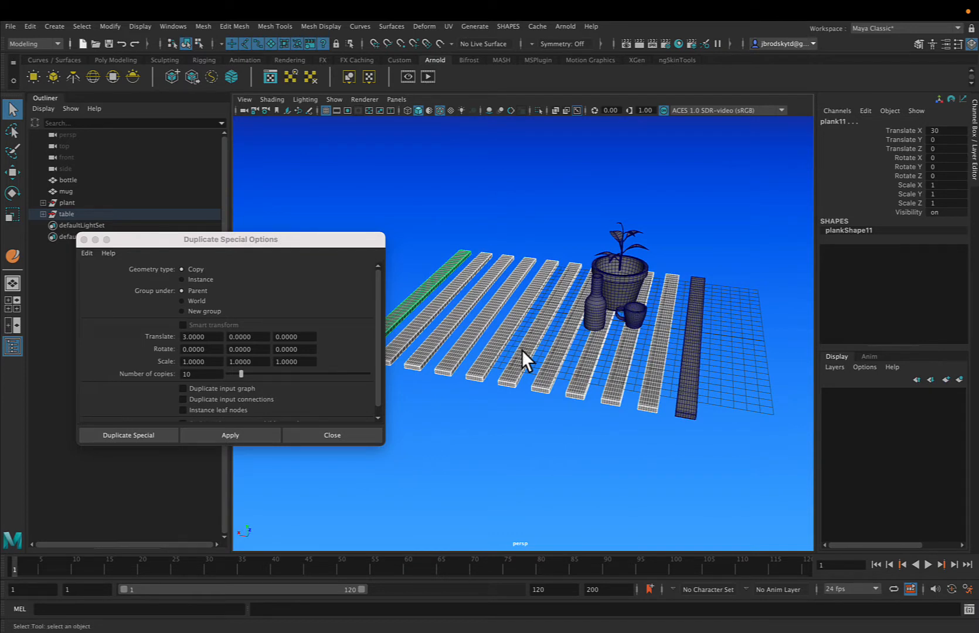
key(ctrl+z)
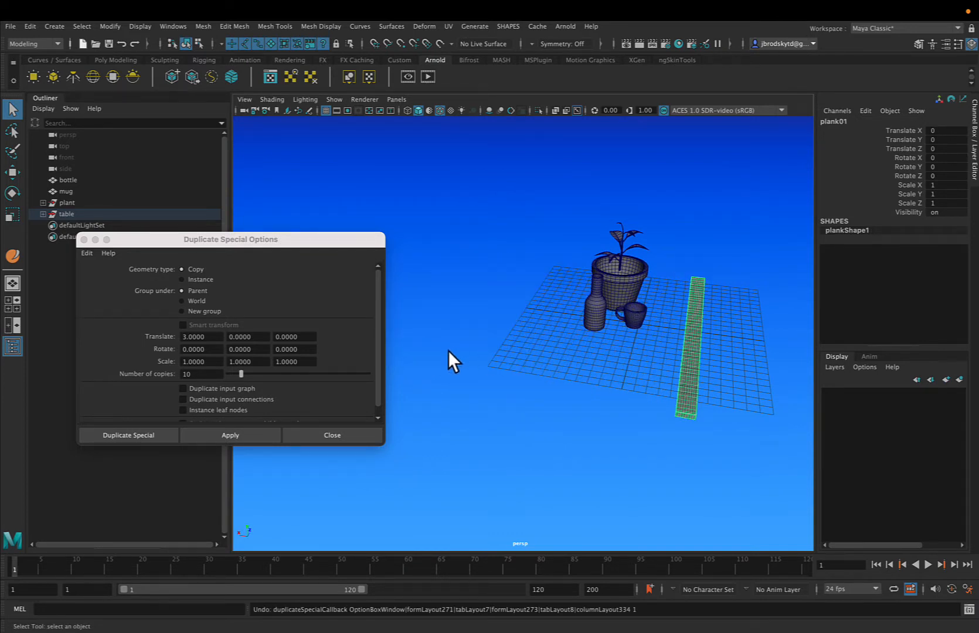
- Set the Translate X offset to 1.8, create the ten plank copies and close the Duplicate Special options
drag(210, 336, 174, 336)
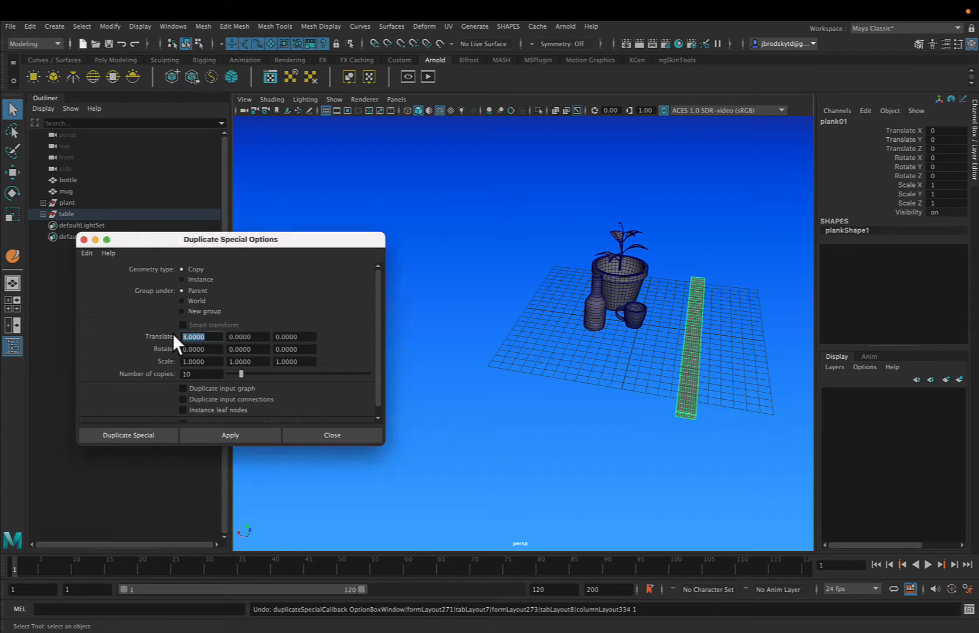
text(1.8)
click(243, 429)
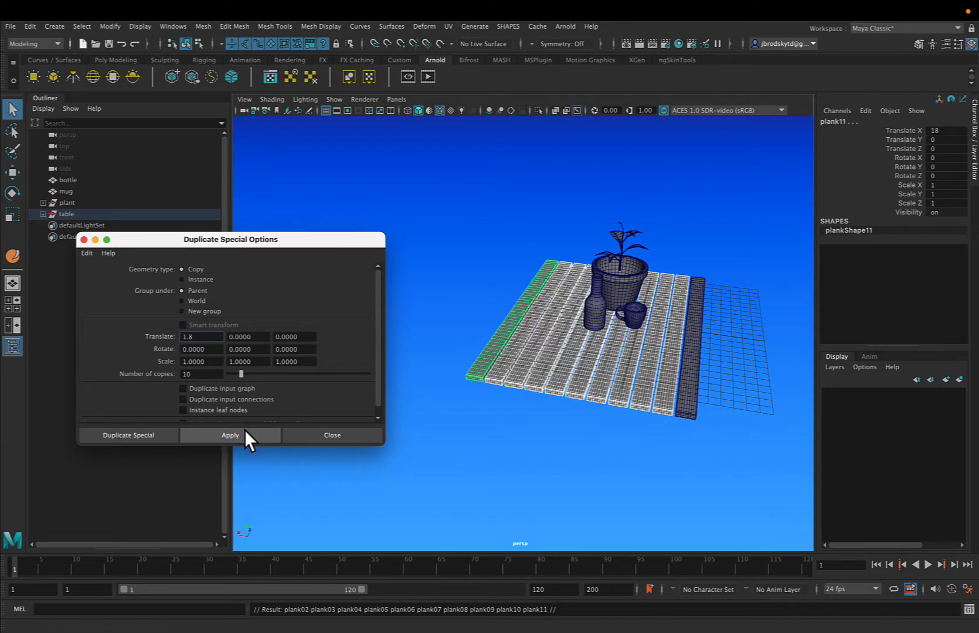
click(331, 437)
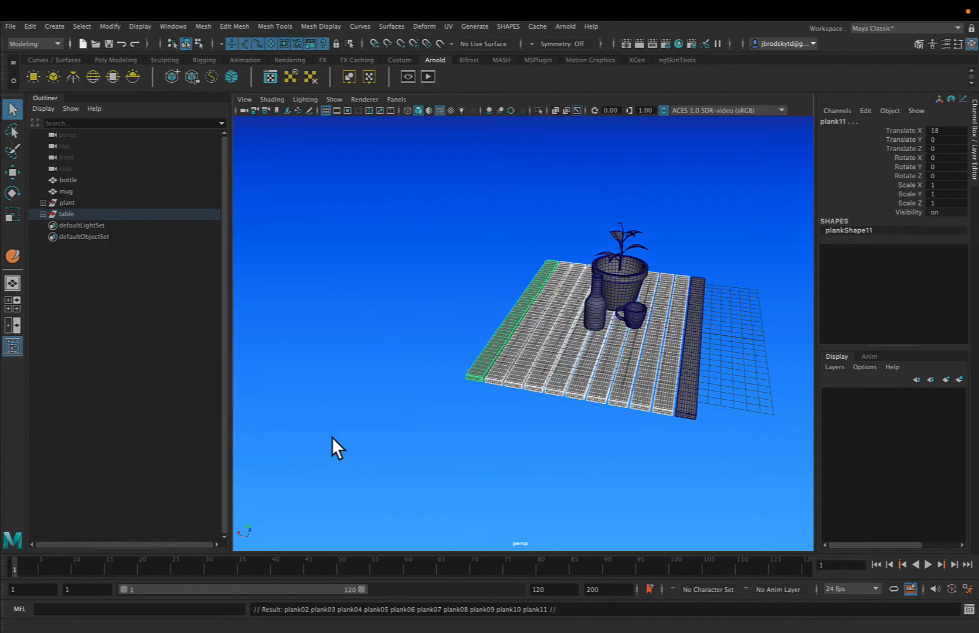
click(429, 434)
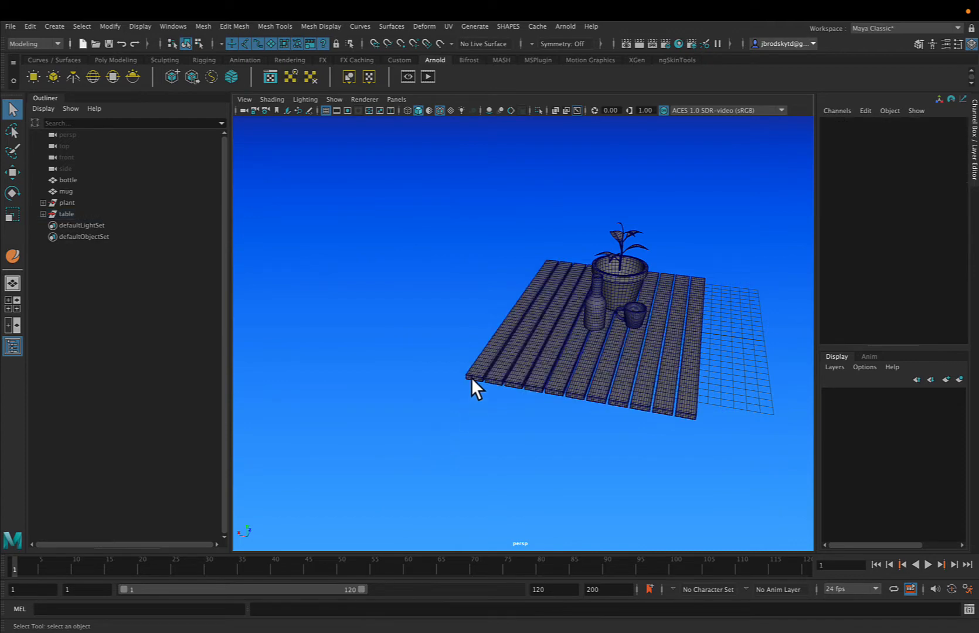
- Unparent all the planks from the table group and delete the empty group
drag(441, 364, 721, 430)
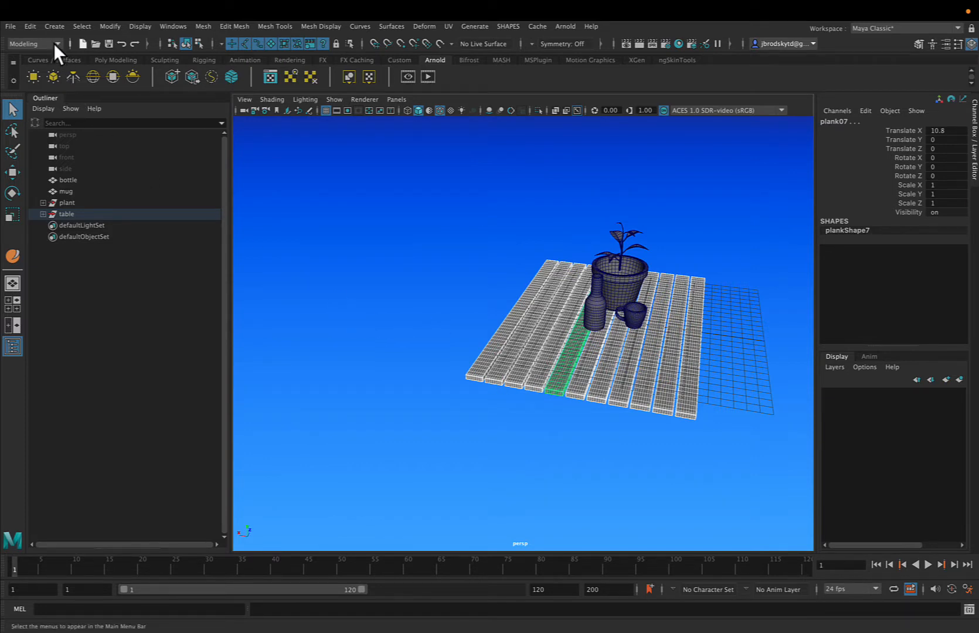
click(31, 26)
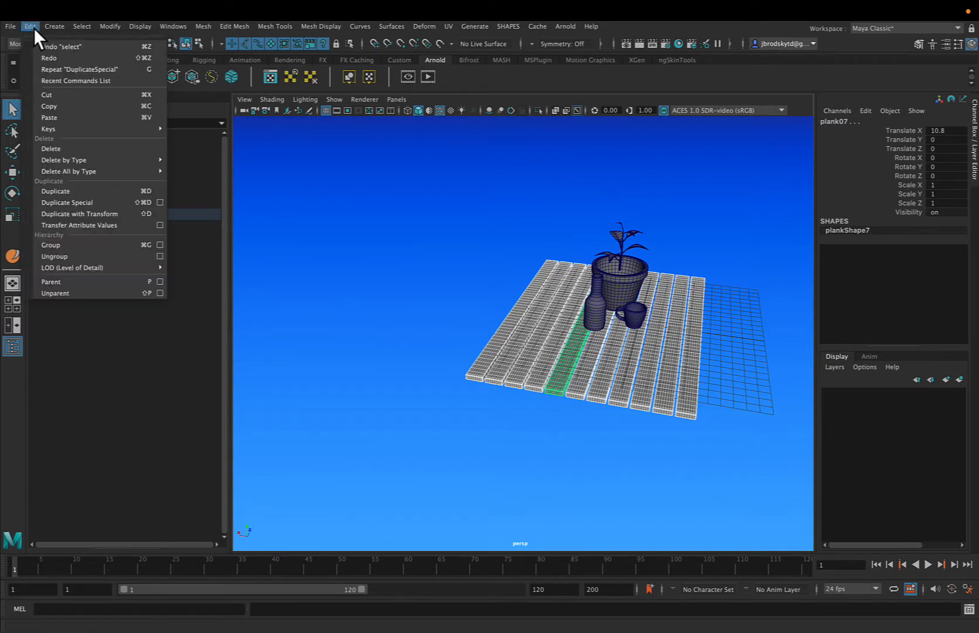
click(65, 255)
click(43, 213)
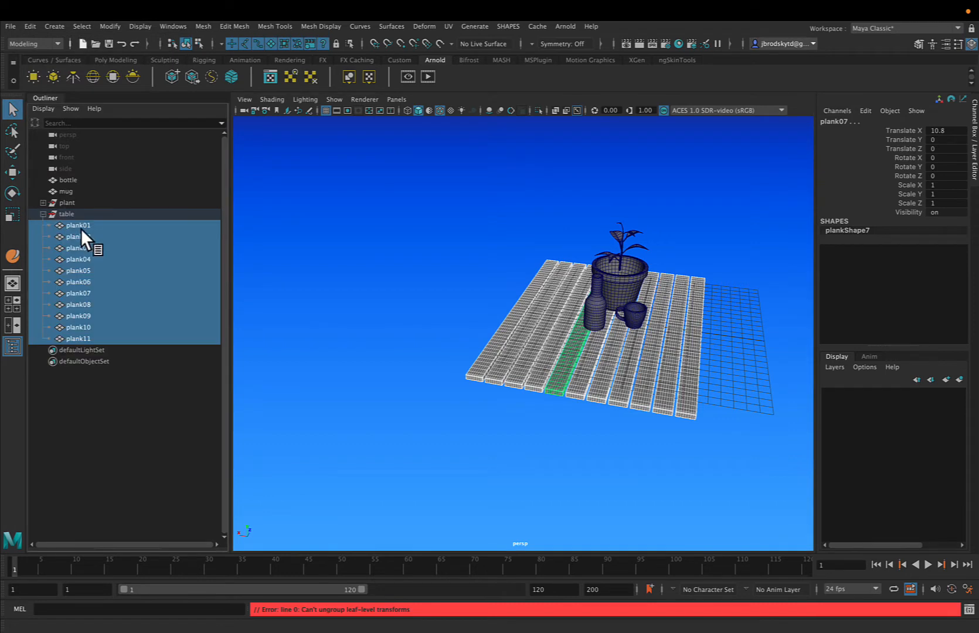
click(30, 25)
mouse_move(136, 267)
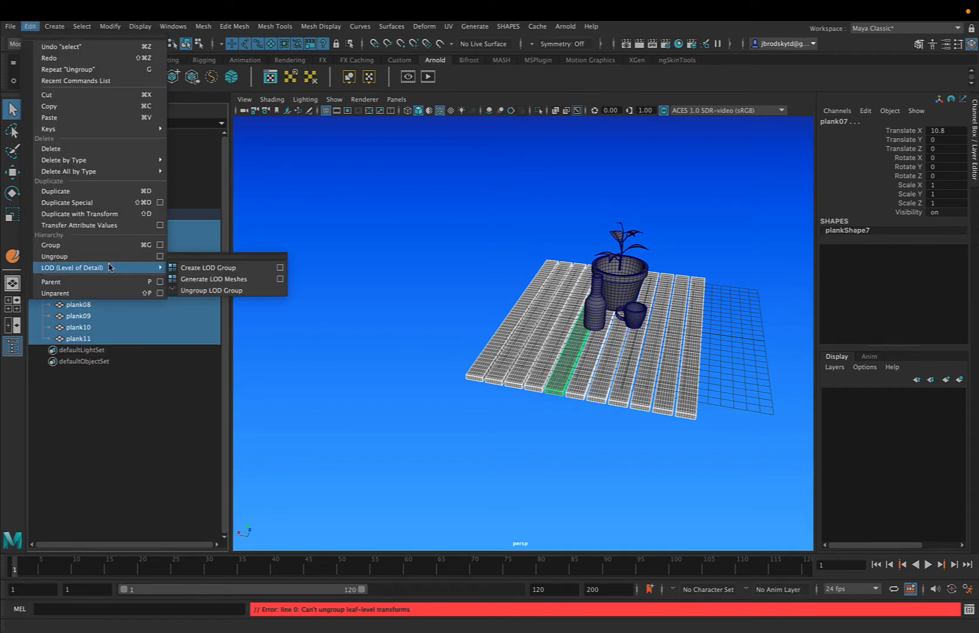
click(98, 290)
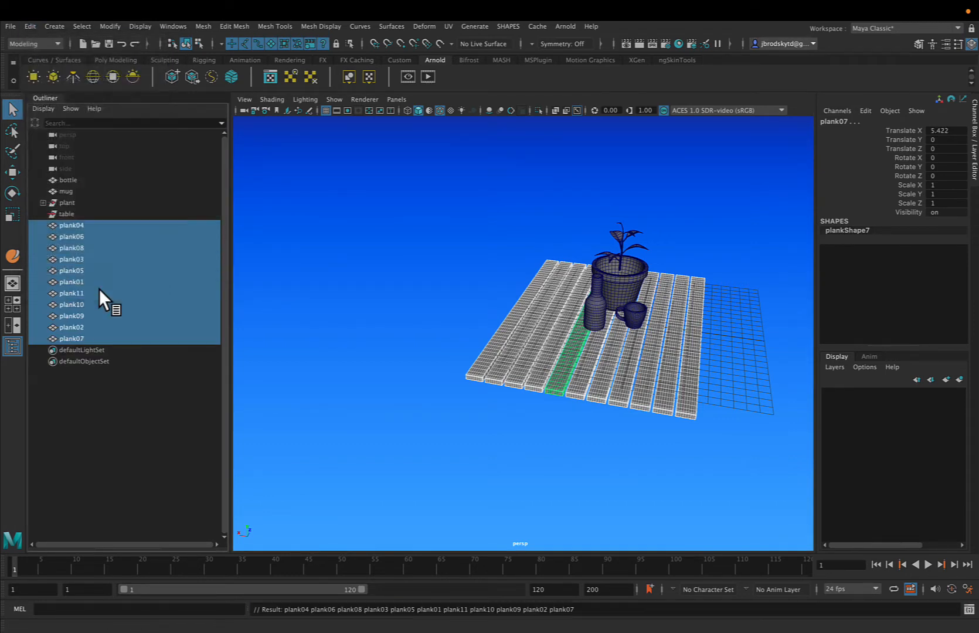
click(64, 214)
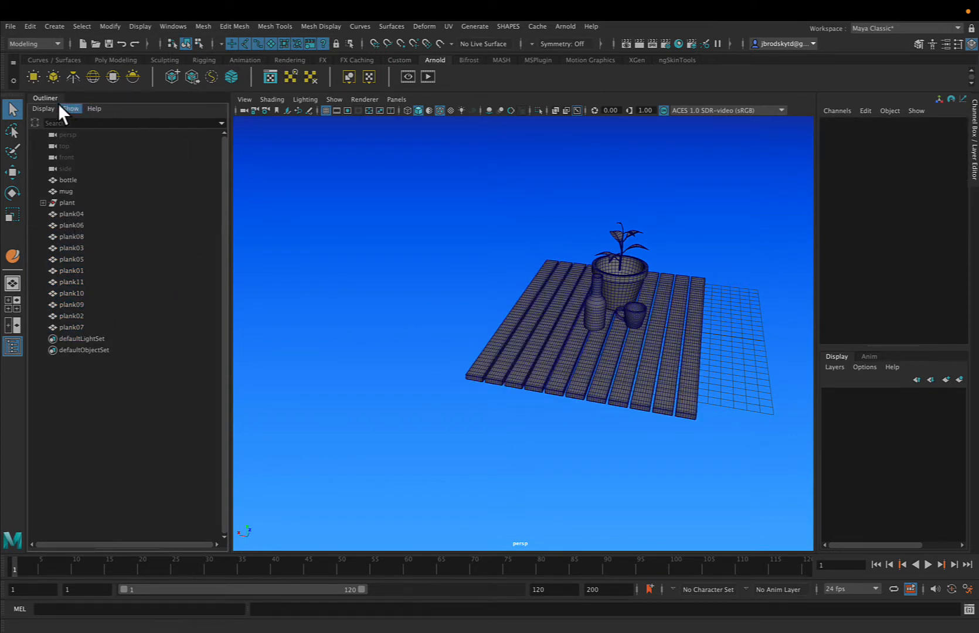
- Undock and close the Outliner, and reopen it docked beside the viewport
drag(46, 96, 229, 179)
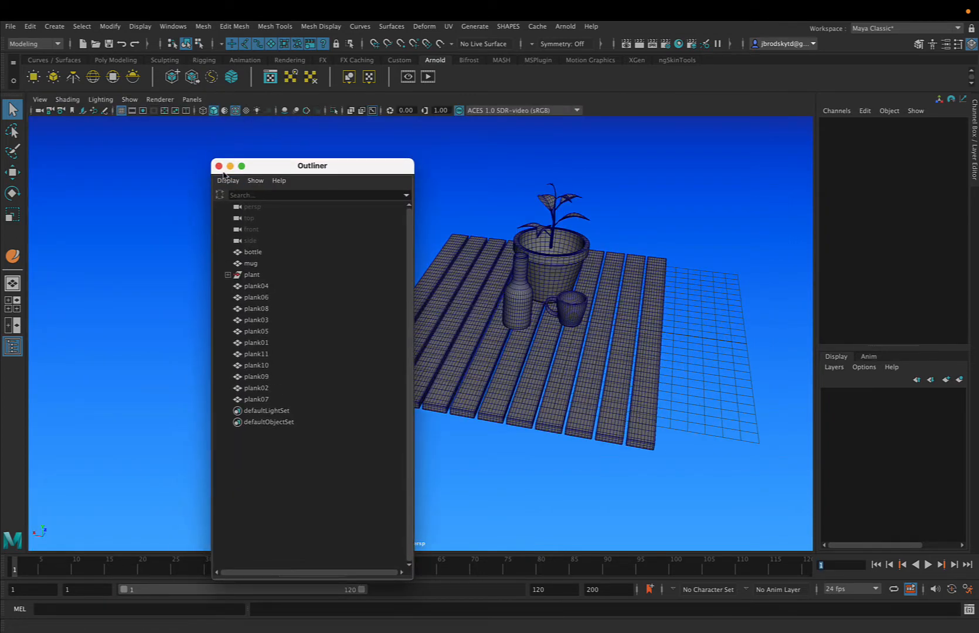
click(219, 166)
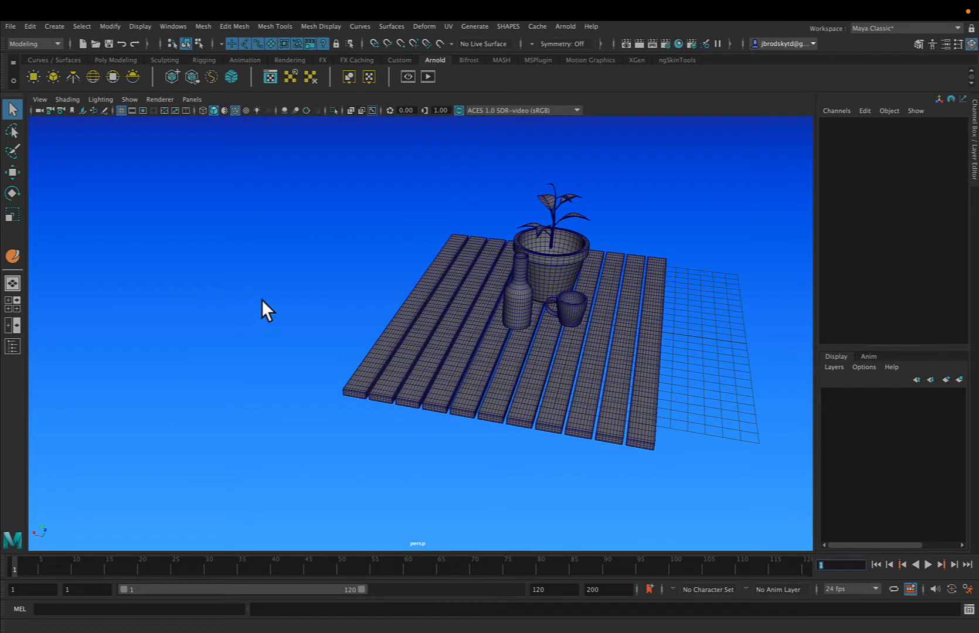
click(174, 26)
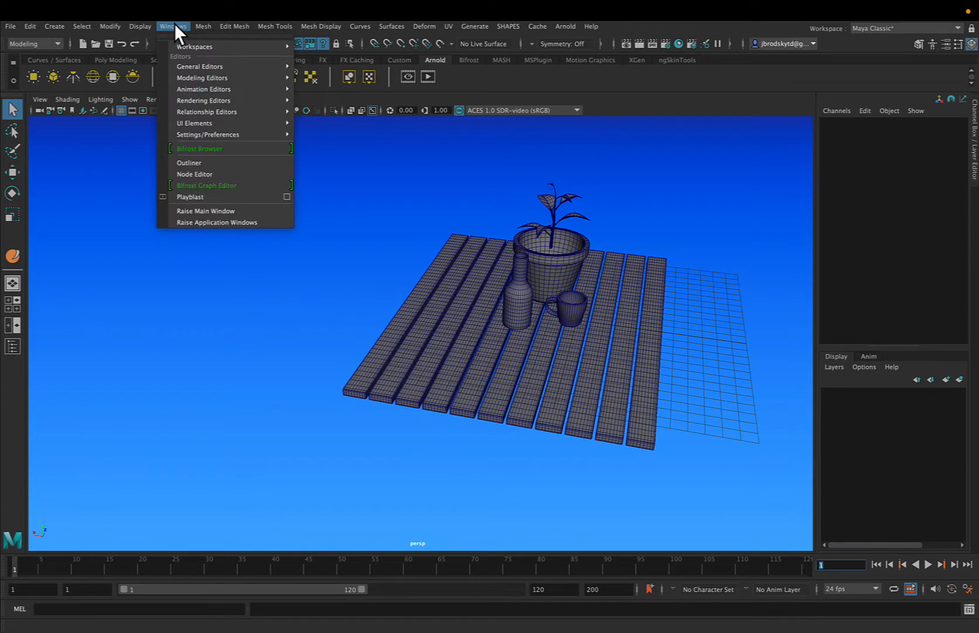
click(216, 163)
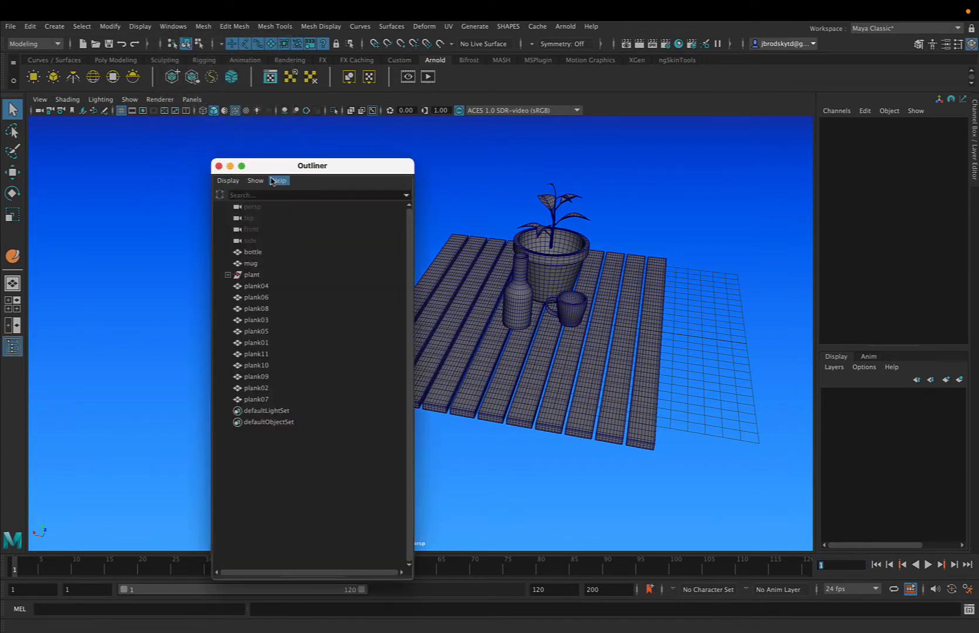
drag(246, 167, 229, 186)
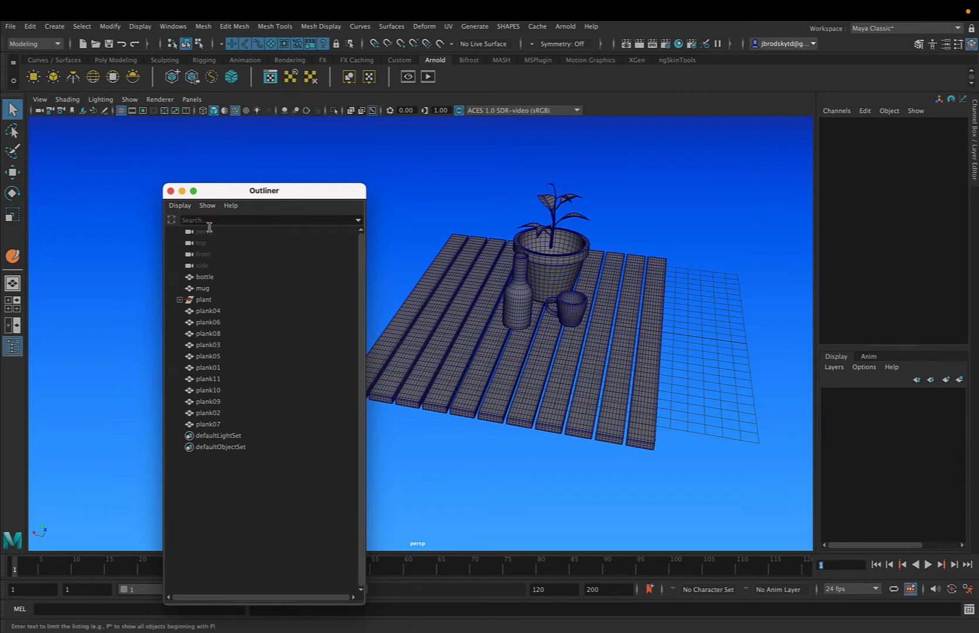
drag(240, 194, 24, 178)
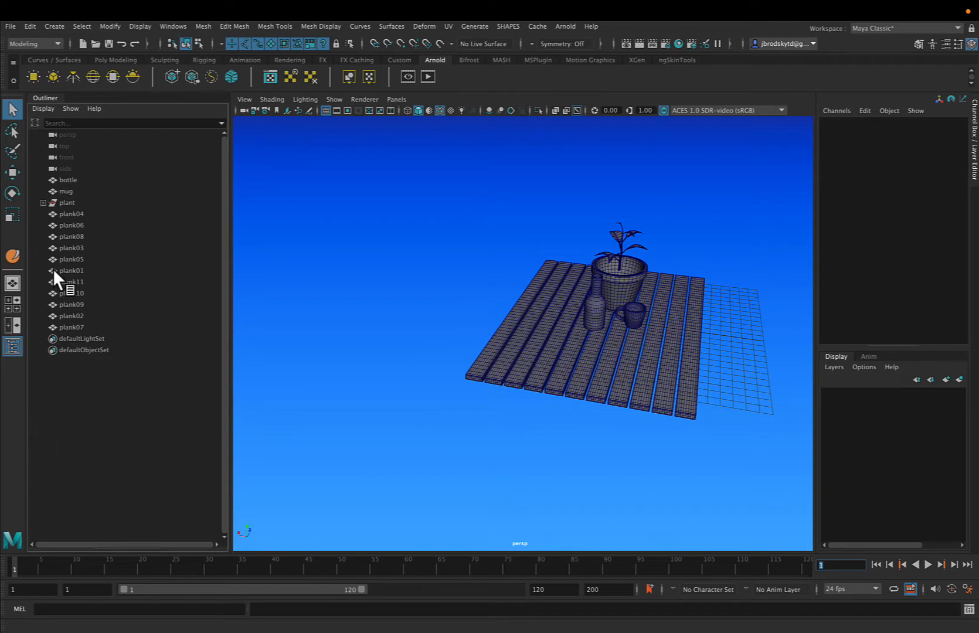
- Select all the planks from plank01 to plank11, group them, and expand the new group in the Outliner
click(80, 215)
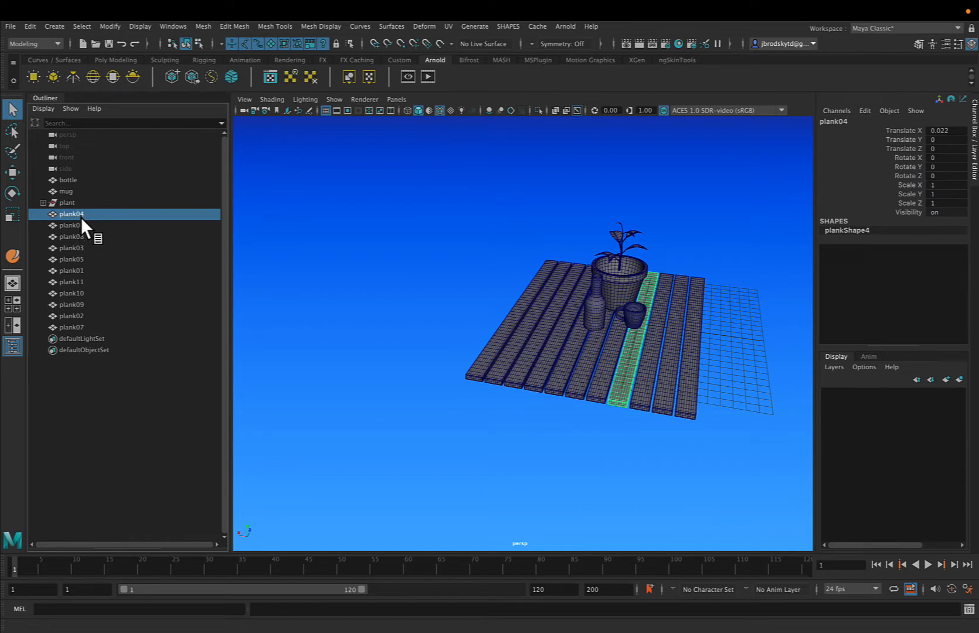
shift+click(82, 327)
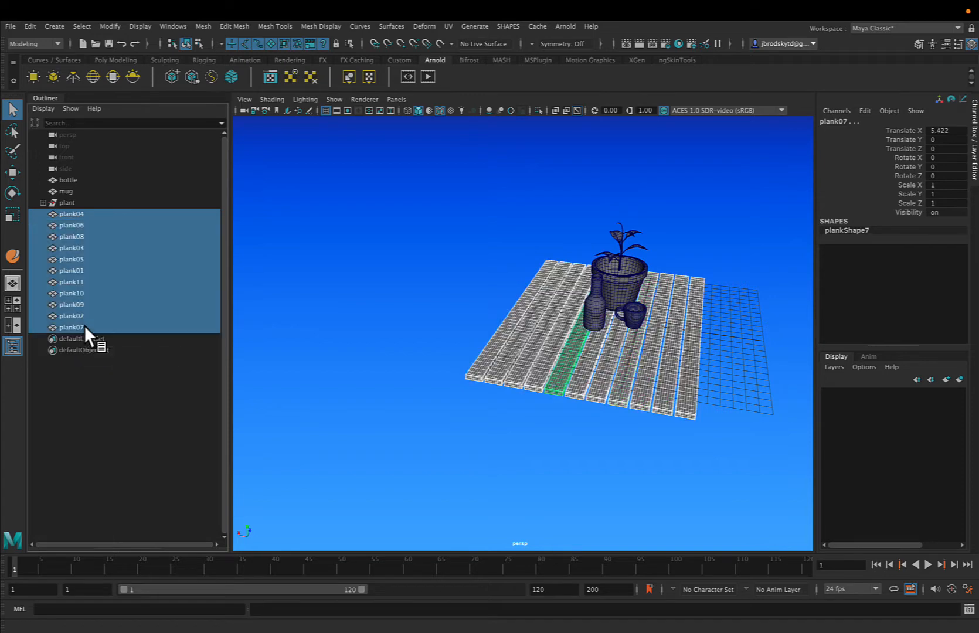
click(278, 269)
drag(446, 362, 795, 431)
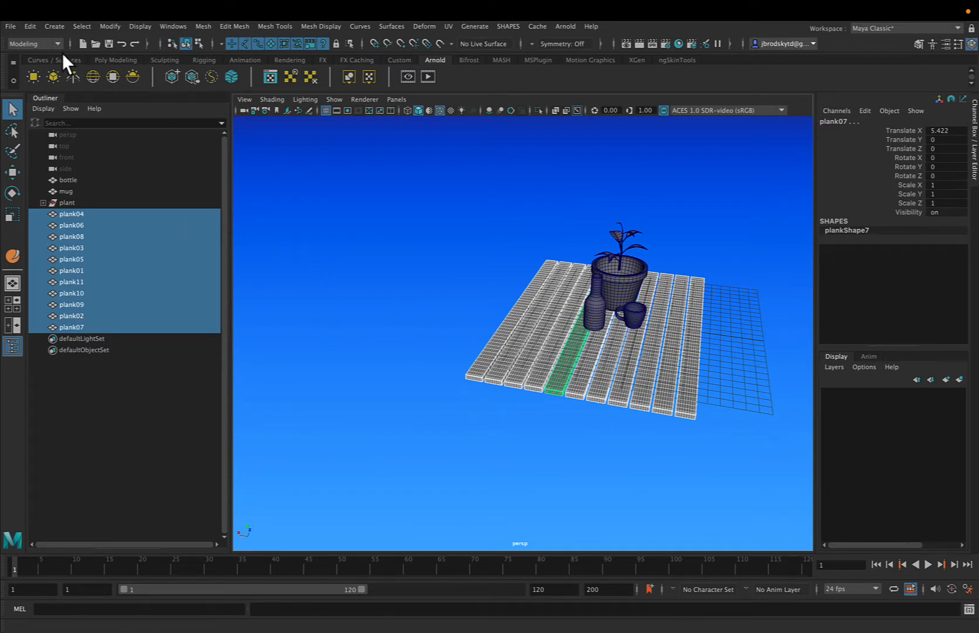
click(34, 26)
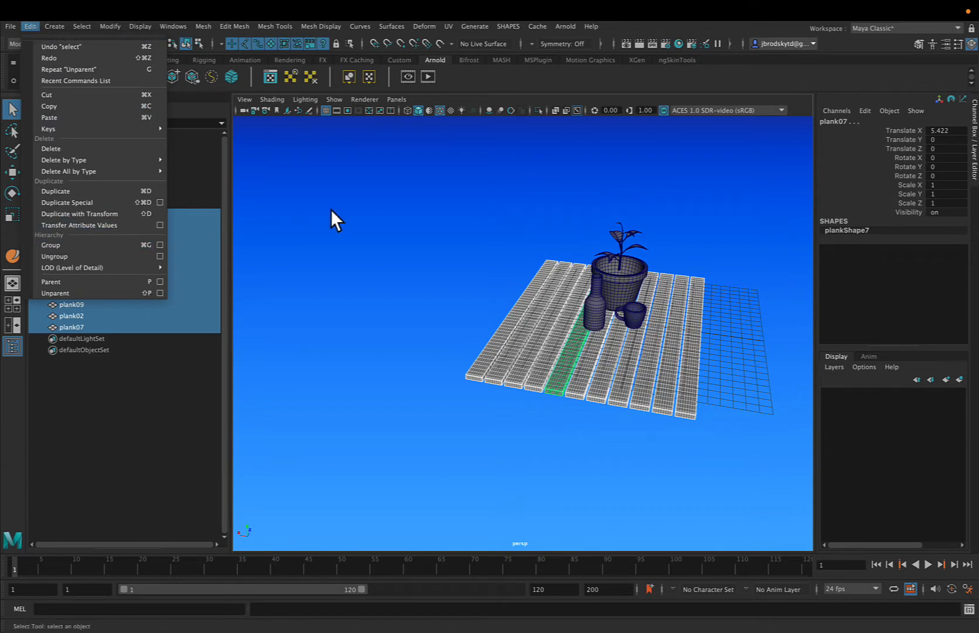
click(367, 224)
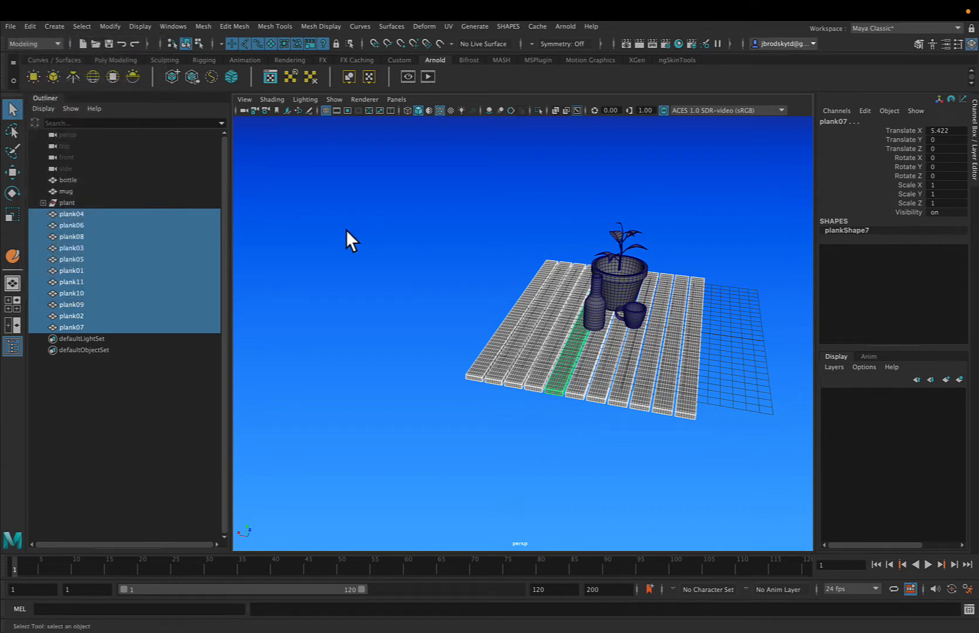
mouse_move(345, 229)
alt+mouse_down()
mouse_move(371, 229)
mouse_move(361, 231)
alt+mouse_up()
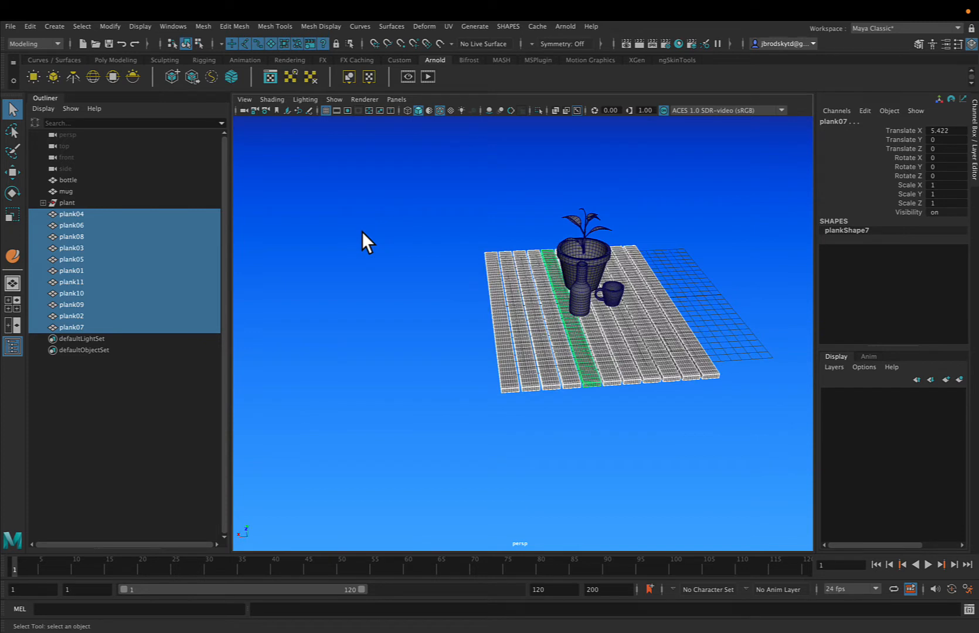
key(ctrl+g)
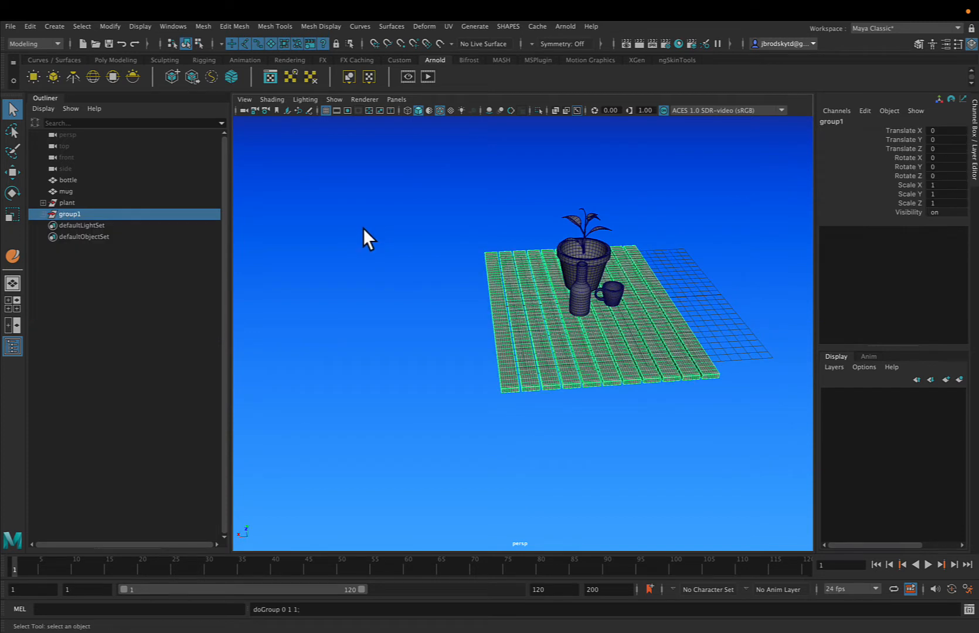
click(41, 213)
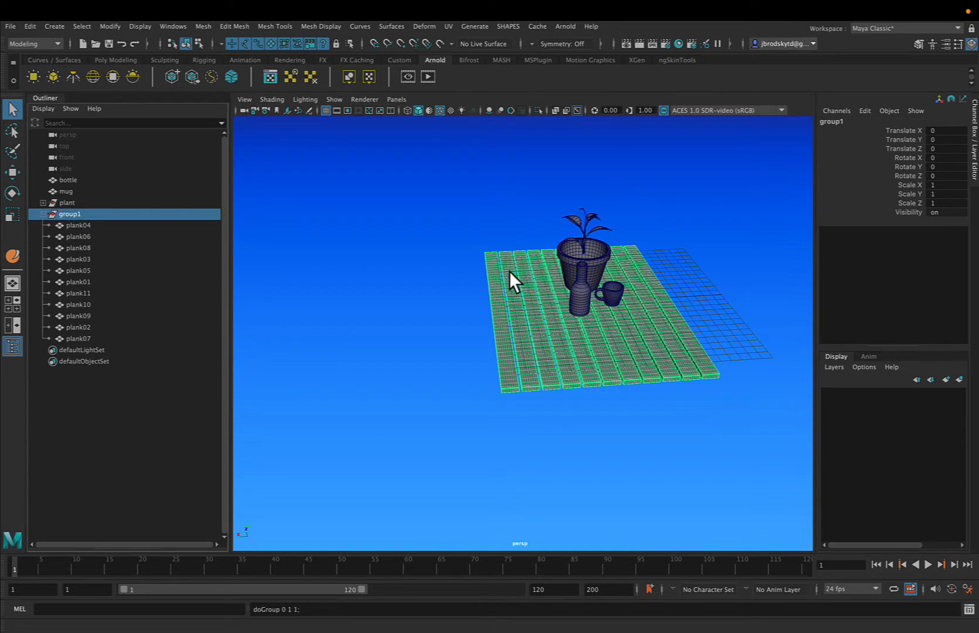
- Try moving the whole plank group freely in the viewport, and undo the move
key(w)
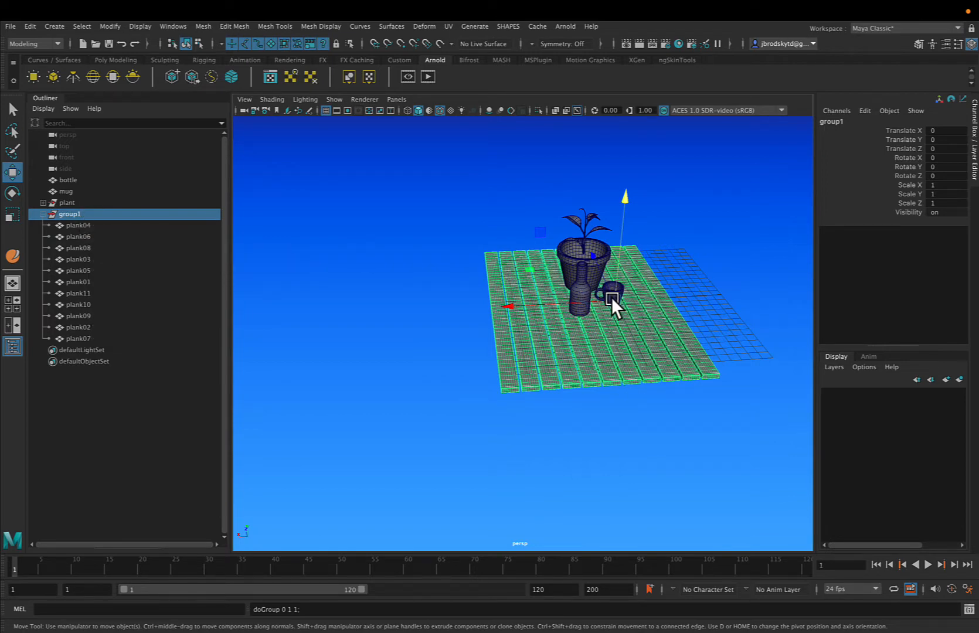
drag(611, 297, 509, 208)
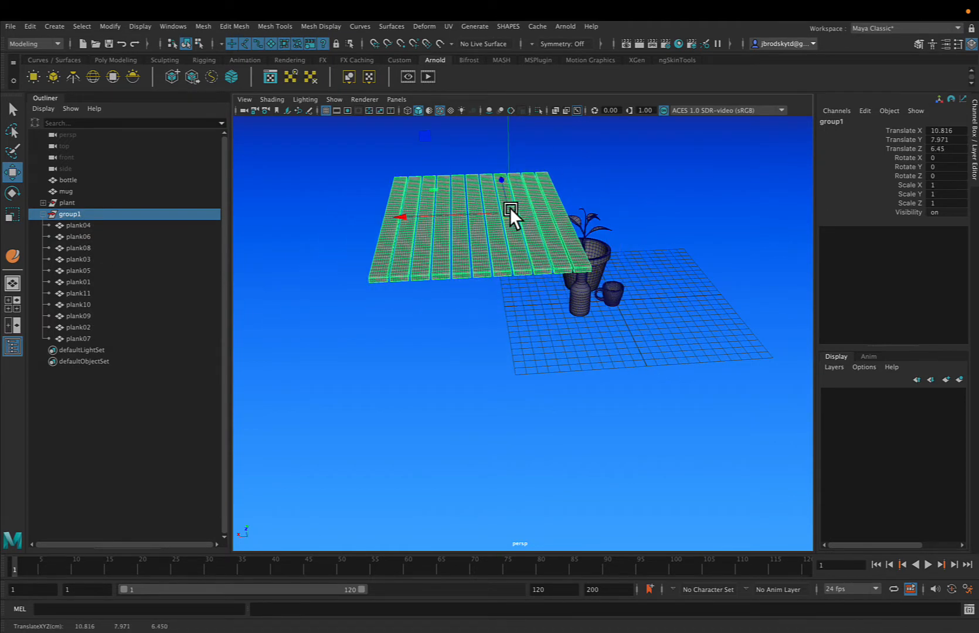
key(ctrl+z)
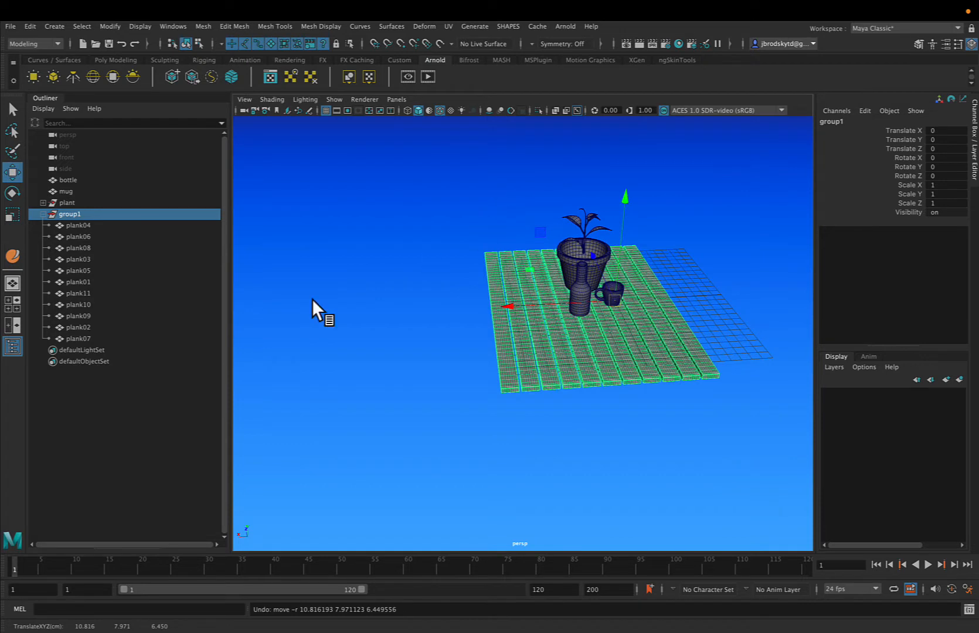
- Rename the plank group as table, collapse it in the Outliner and clear the selection
double_click(71, 214)
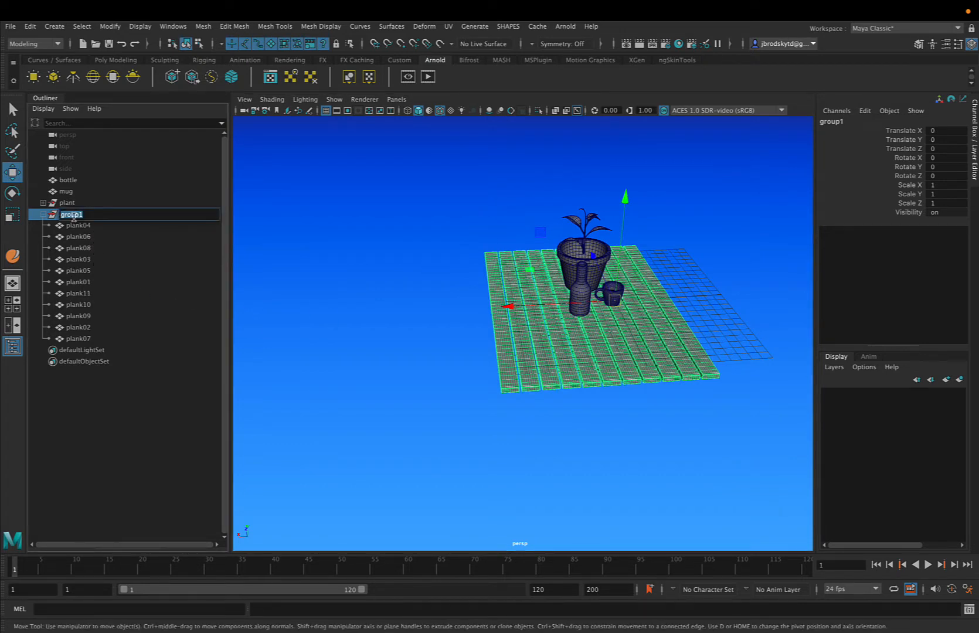
text(table)
key(Return)
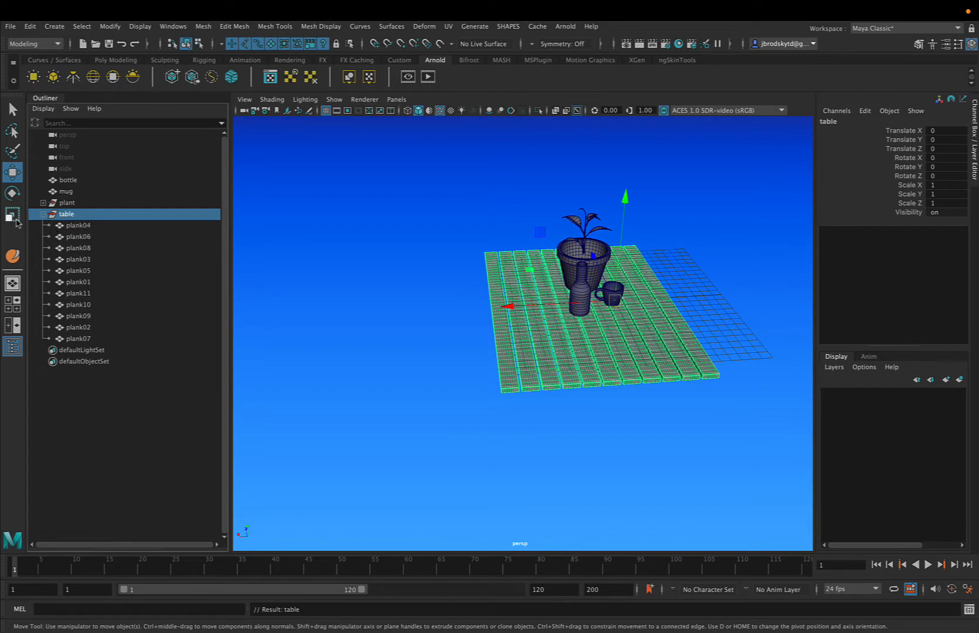
click(43, 214)
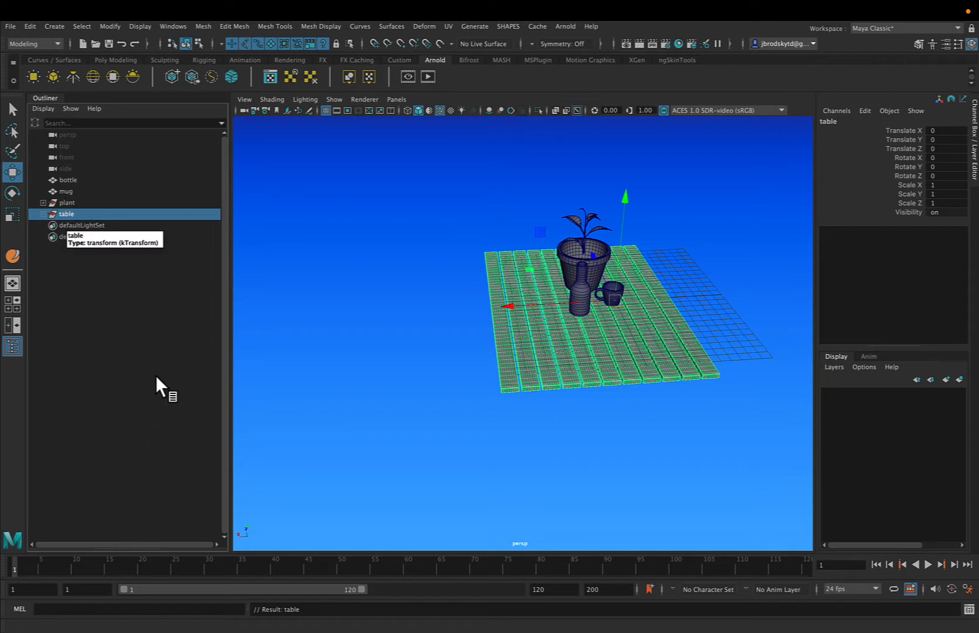
click(390, 305)
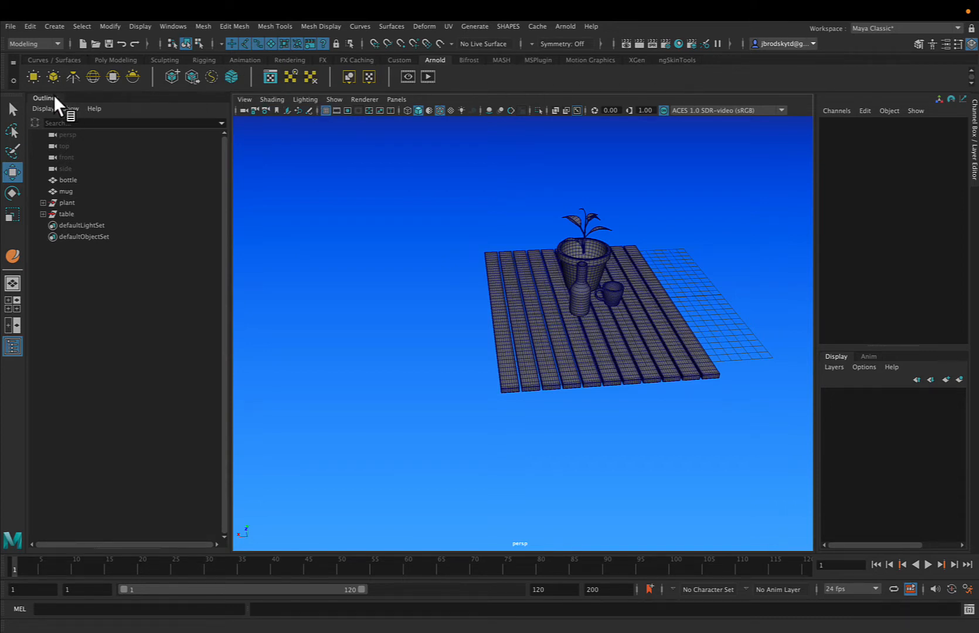
- Add an Arnold SkyDome light to the scene
click(50, 60)
click(159, 60)
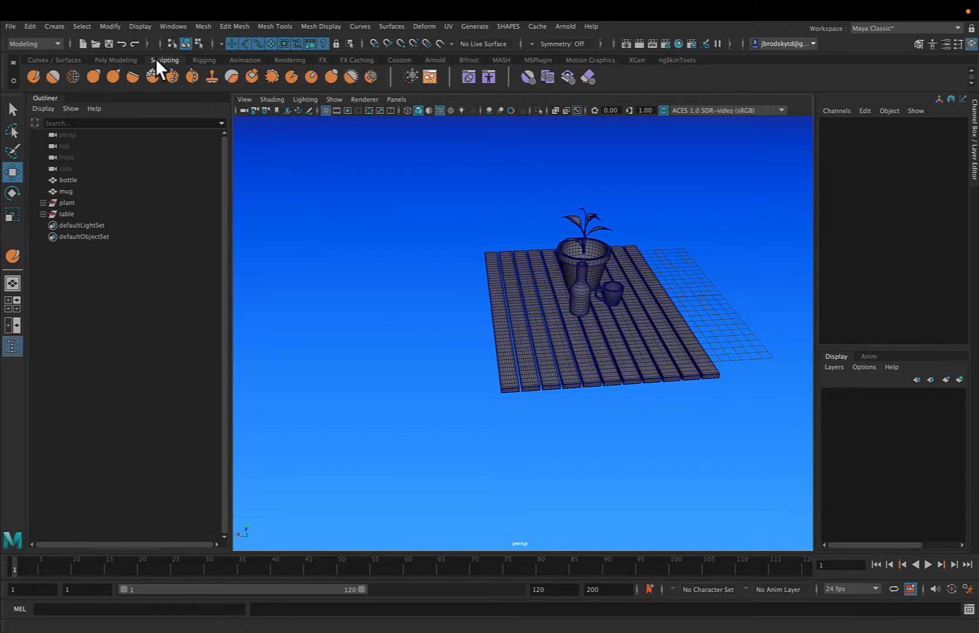
click(256, 58)
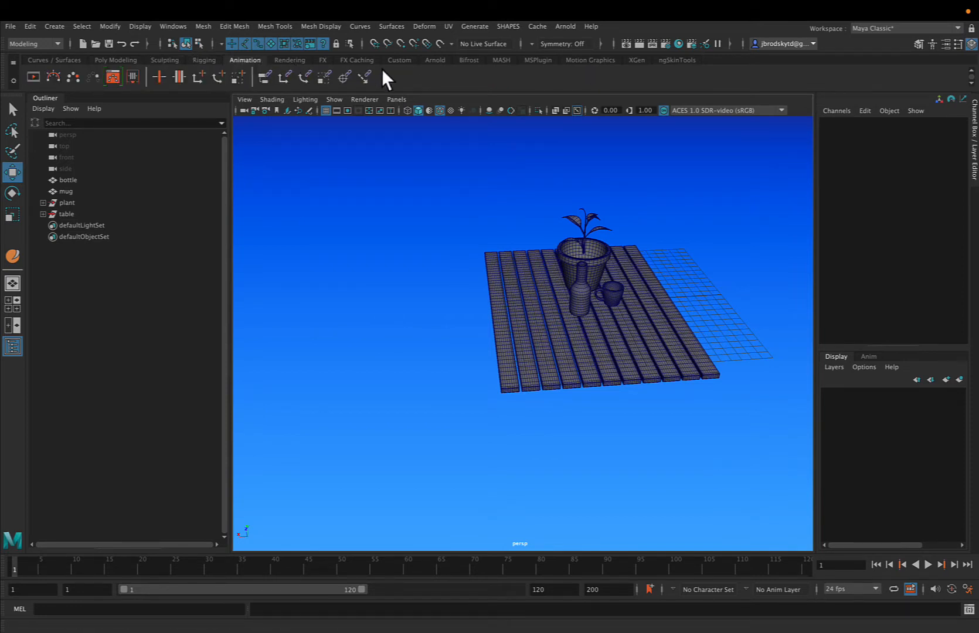
click(438, 61)
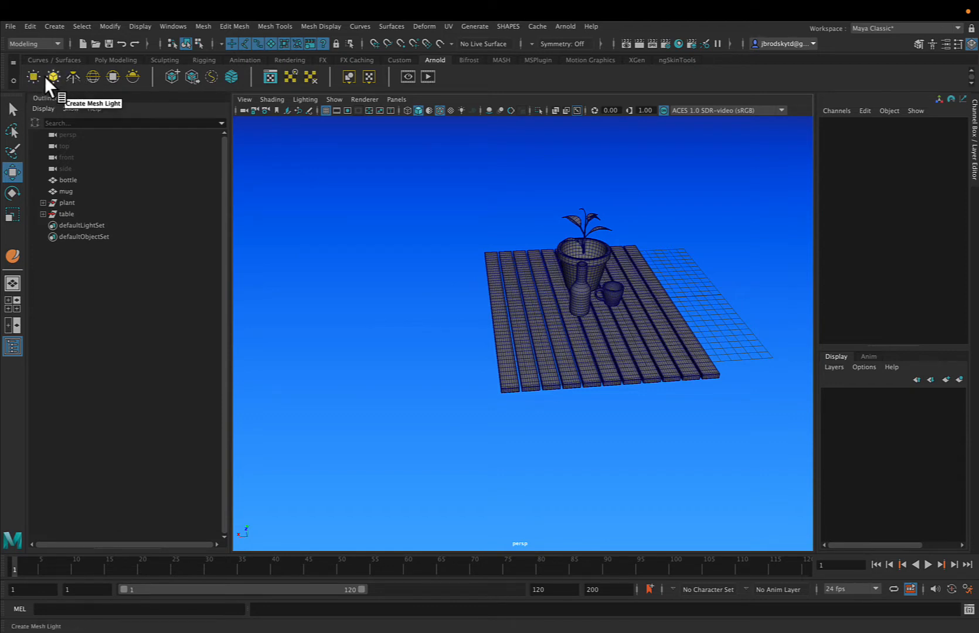
click(92, 77)
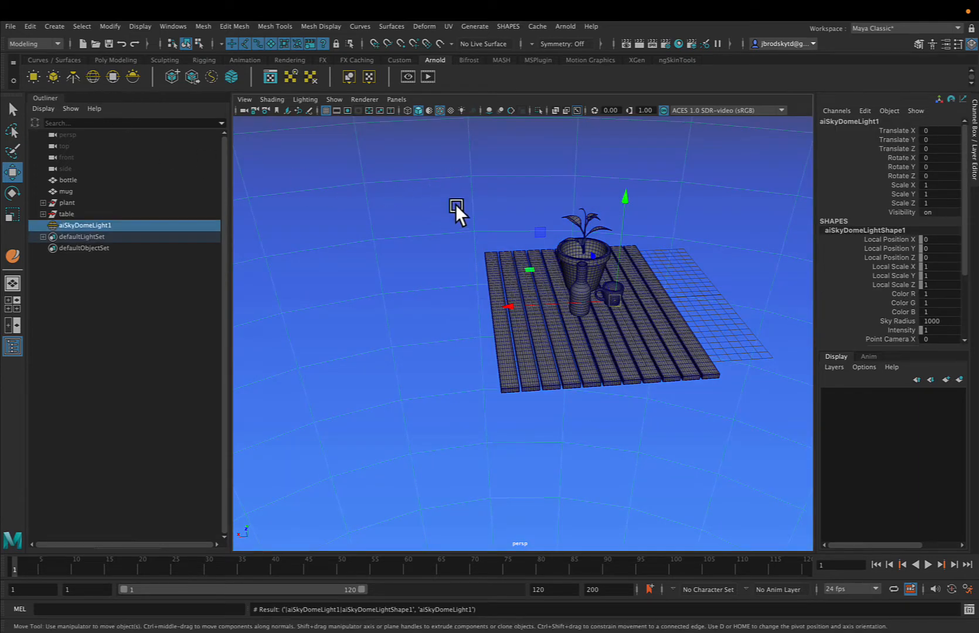
- Try moving the sky dome light across the tabletop with grid snapping, and undo the move
key(f)
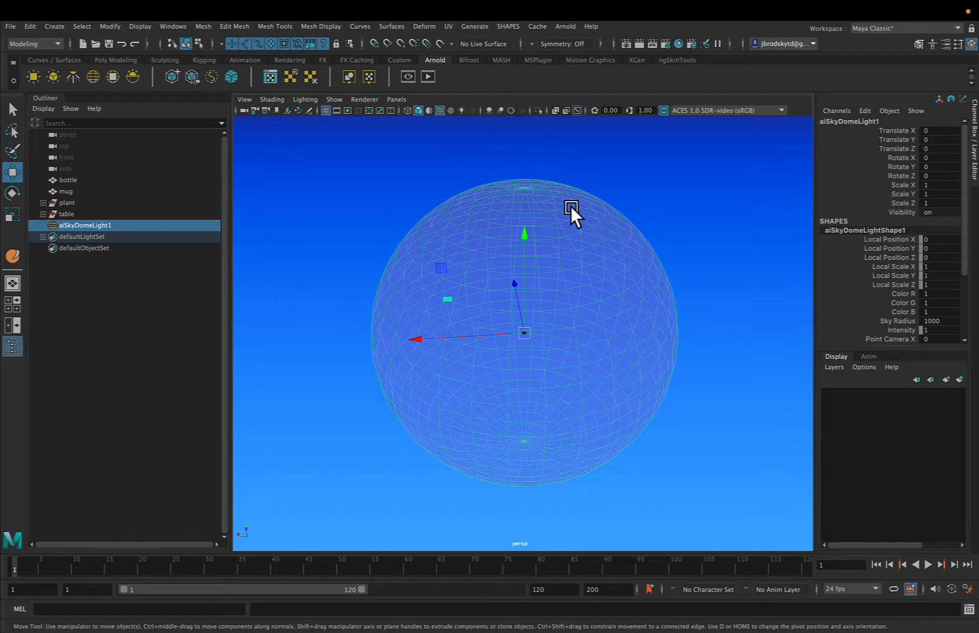
scroll(571, 206, up, 6)
scroll(571, 208, up, 10)
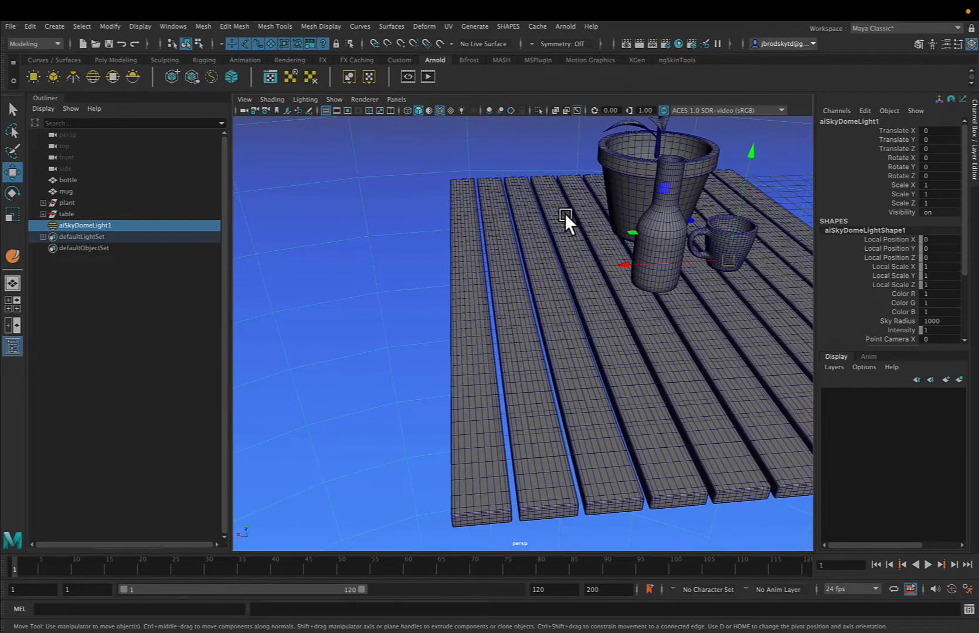
key(x)
middle_drag(567, 215, 532, 241)
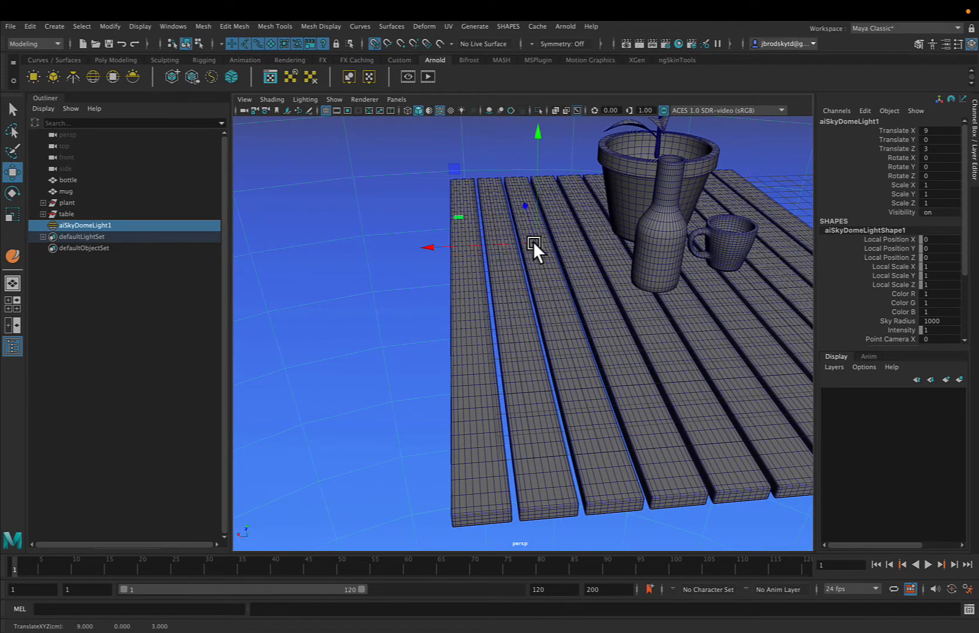
key(ctrl+z)
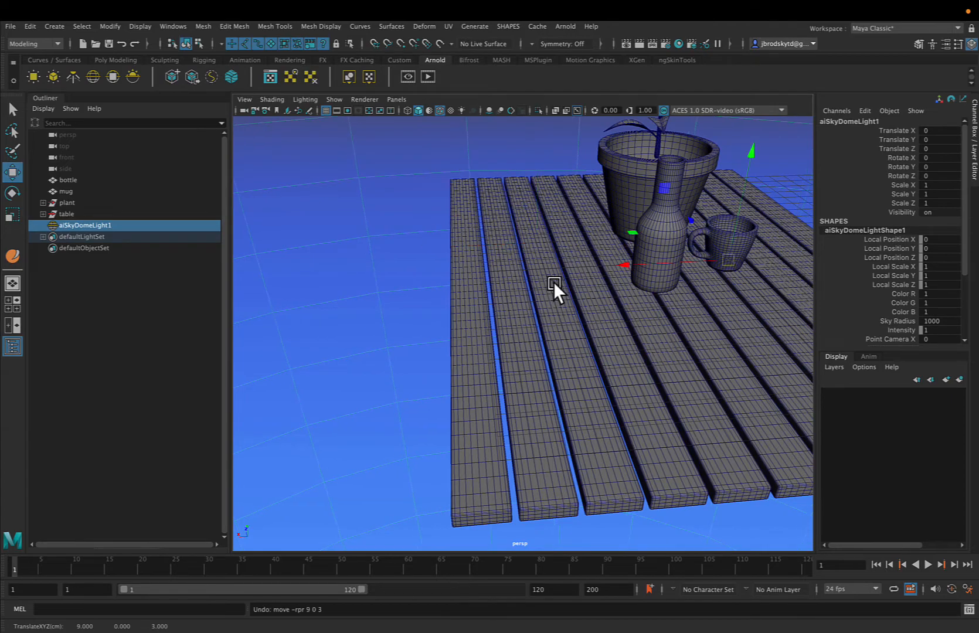
- Frame the bottle, mug and plant in the perspective view, try rendering them in Arnold RenderView, and close the render window
alt+drag(577, 293, 405, 356)
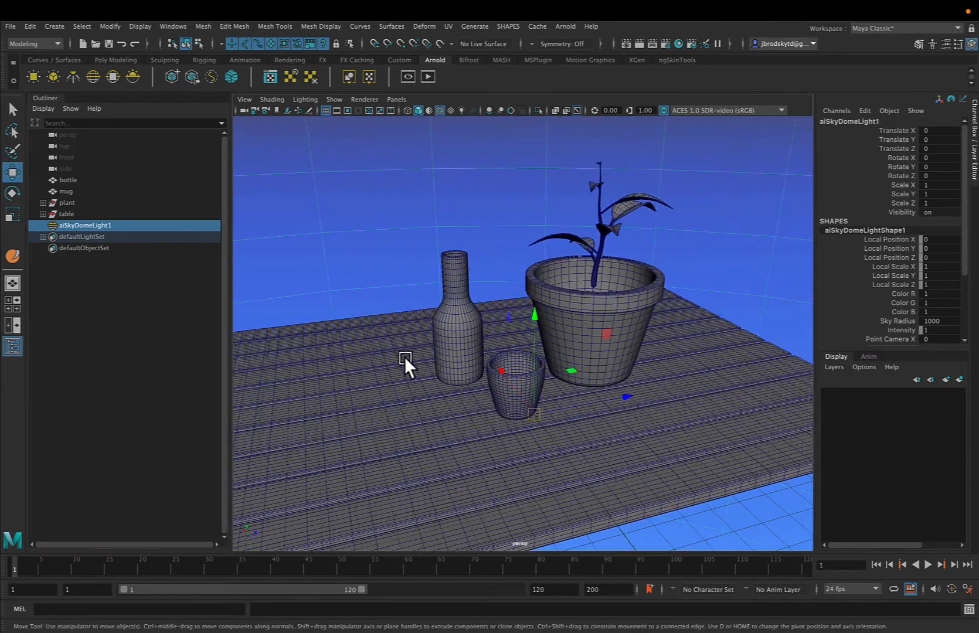
scroll(422, 347, up, 5)
scroll(422, 347, down, 3)
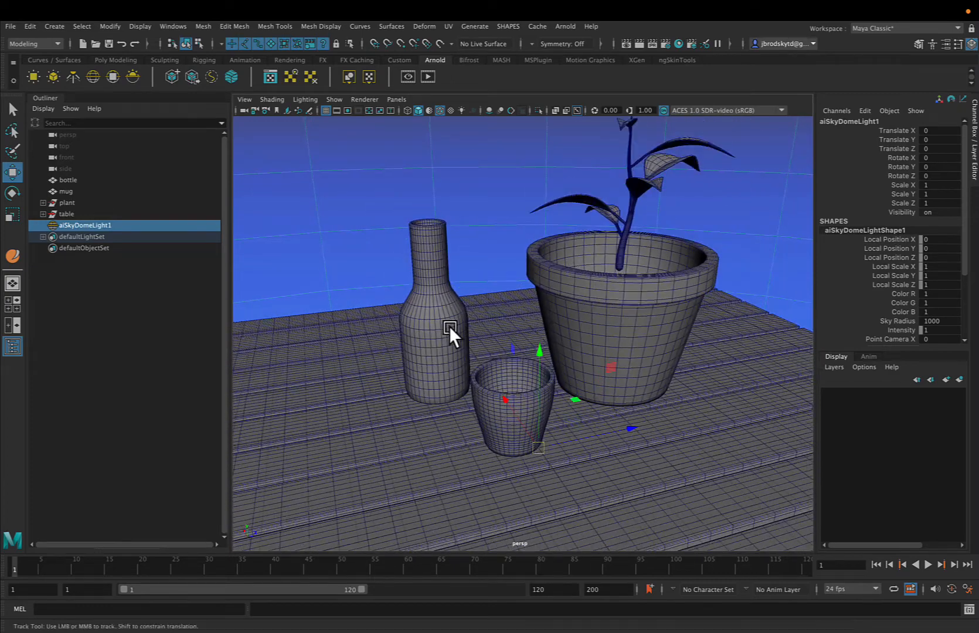
alt+drag(449, 326, 414, 358)
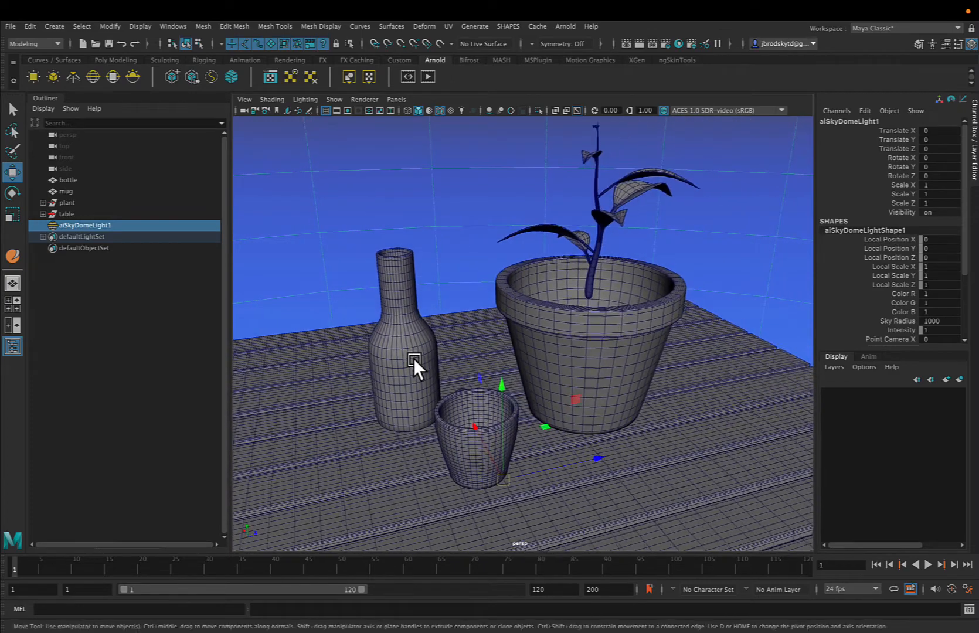
click(430, 78)
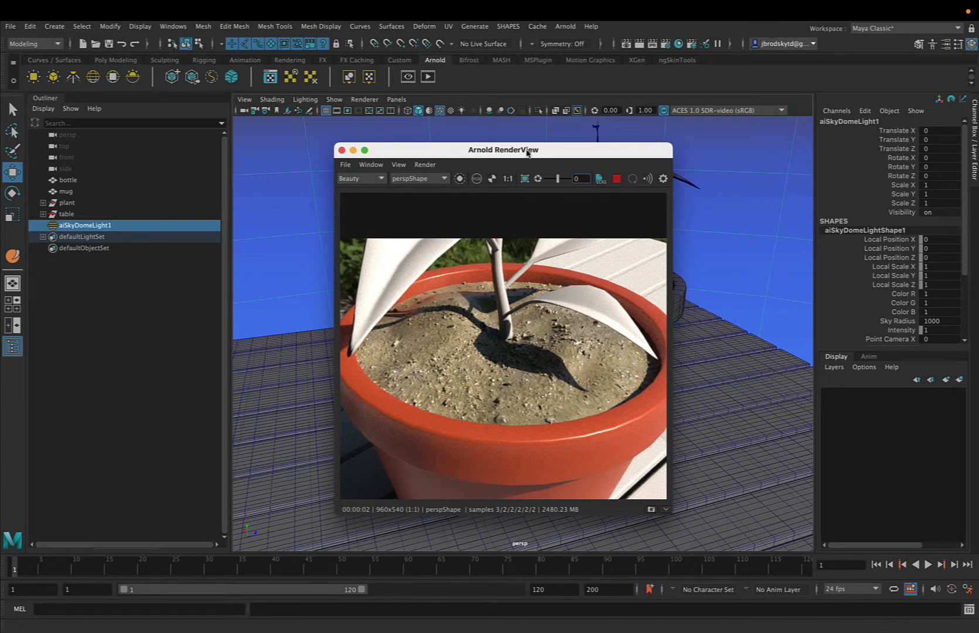
click(617, 179)
click(617, 180)
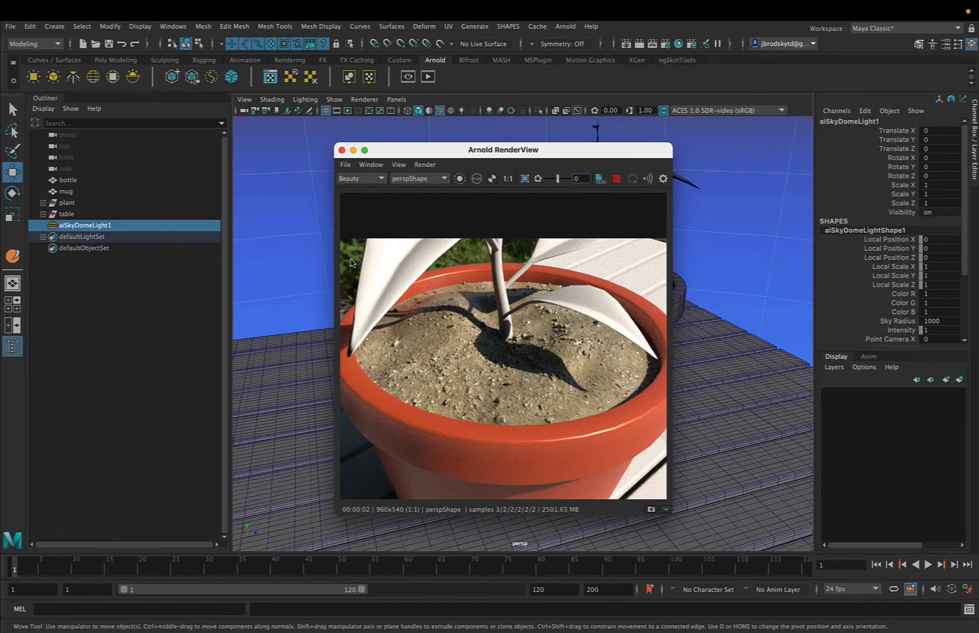
drag(395, 150, 484, 177)
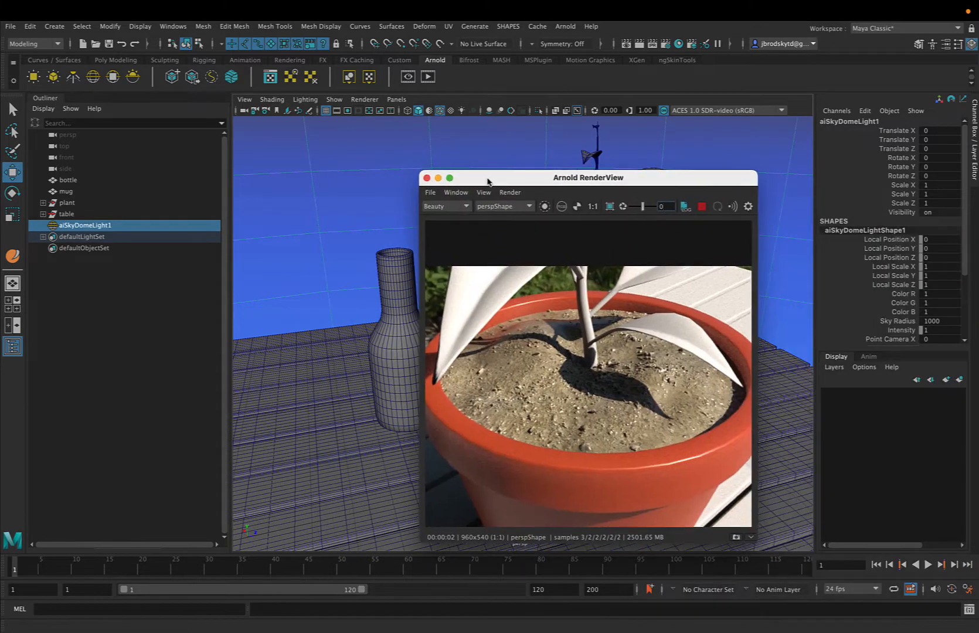
click(427, 178)
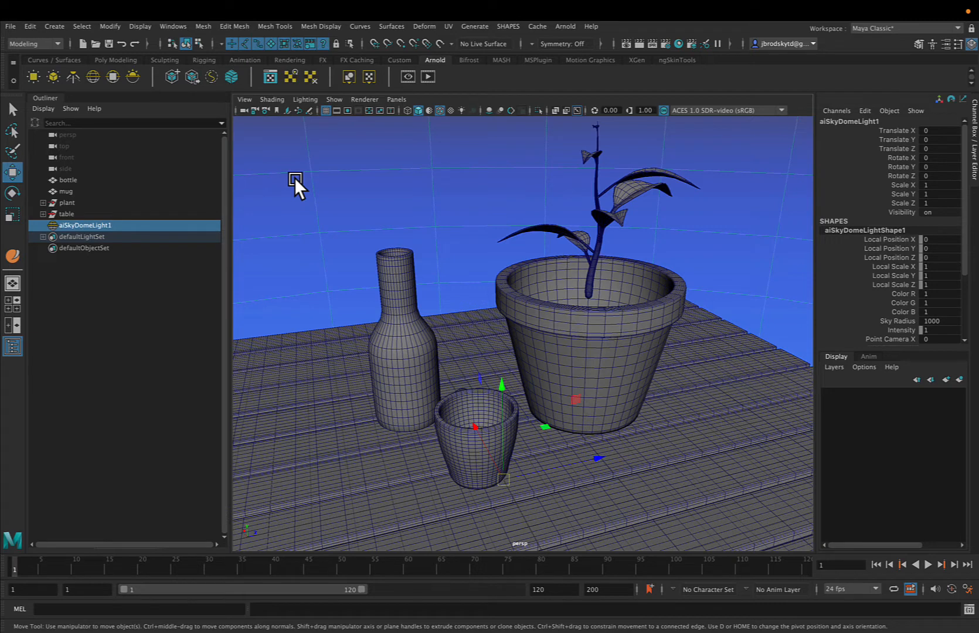
- Save the scene and quit Maya
key(super+s)
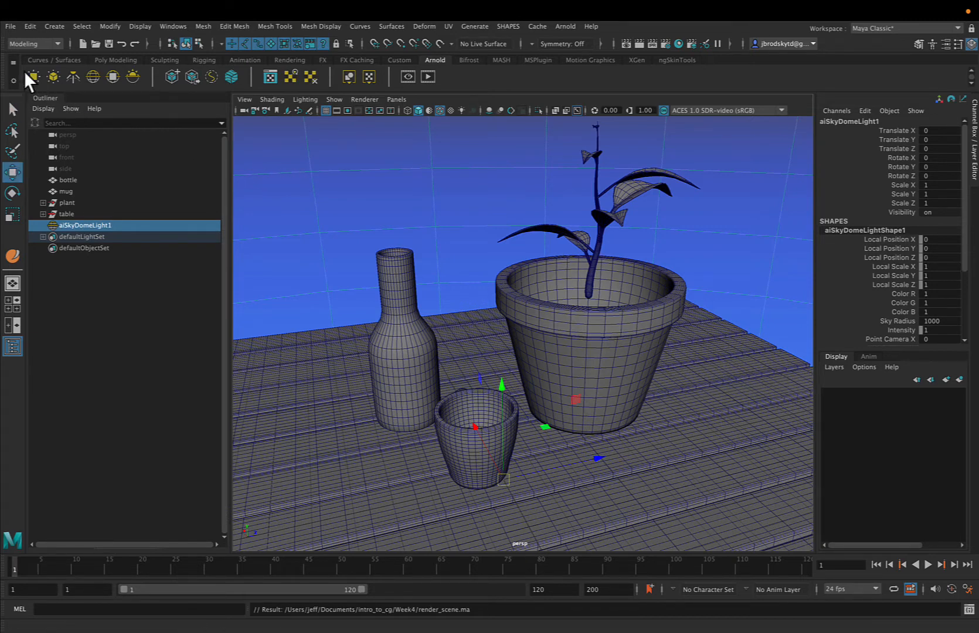
click(13, 28)
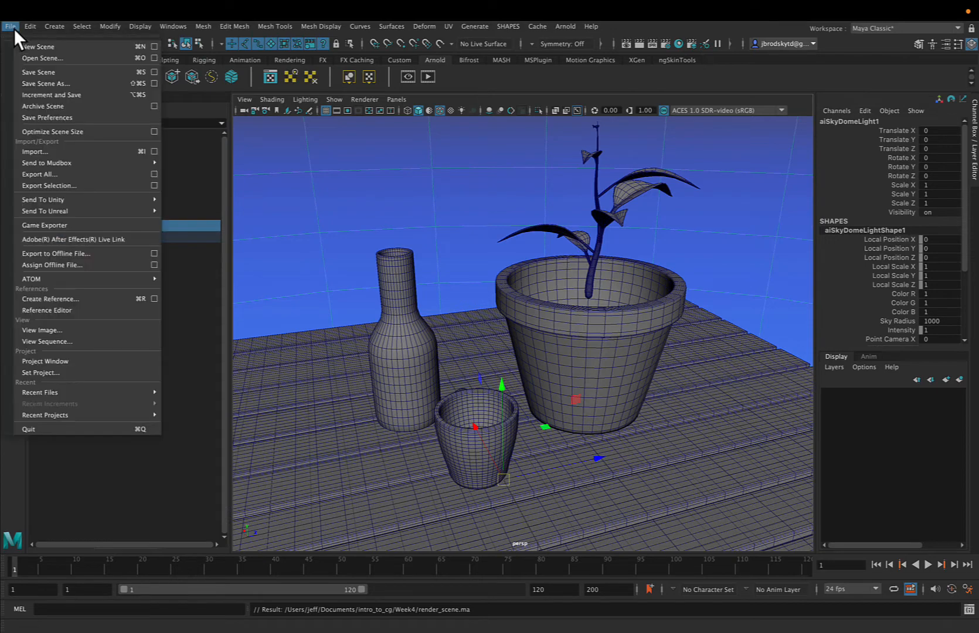
click(58, 428)
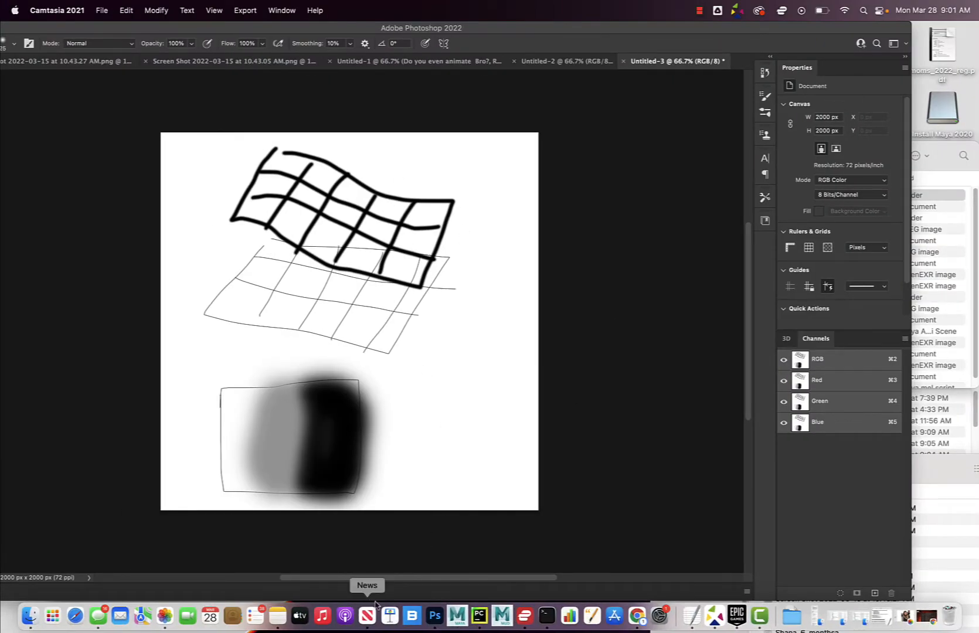
- Relaunch Maya from the desktop and close the Hypershade window
click(458, 615)
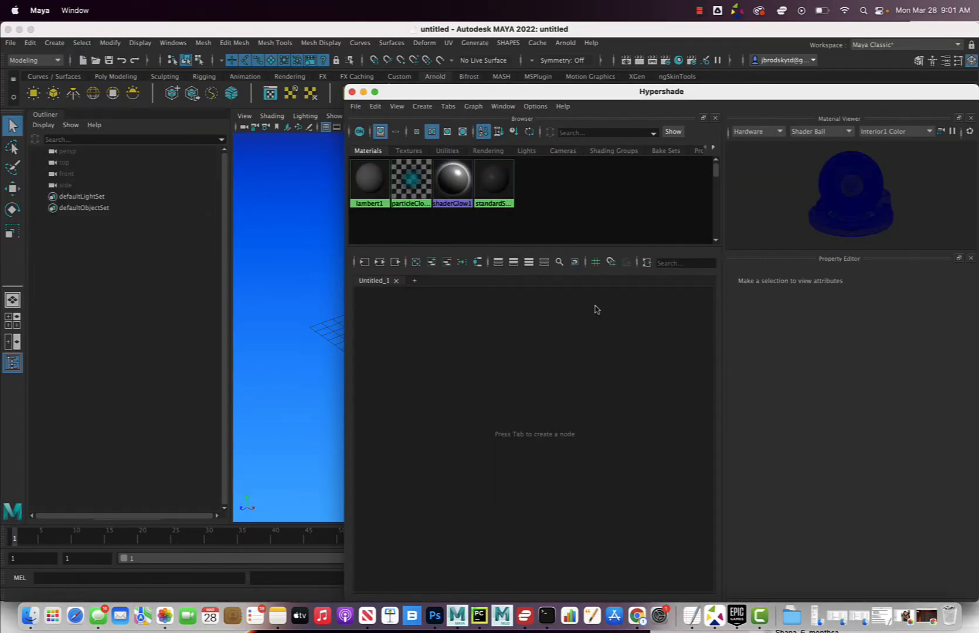
click(352, 92)
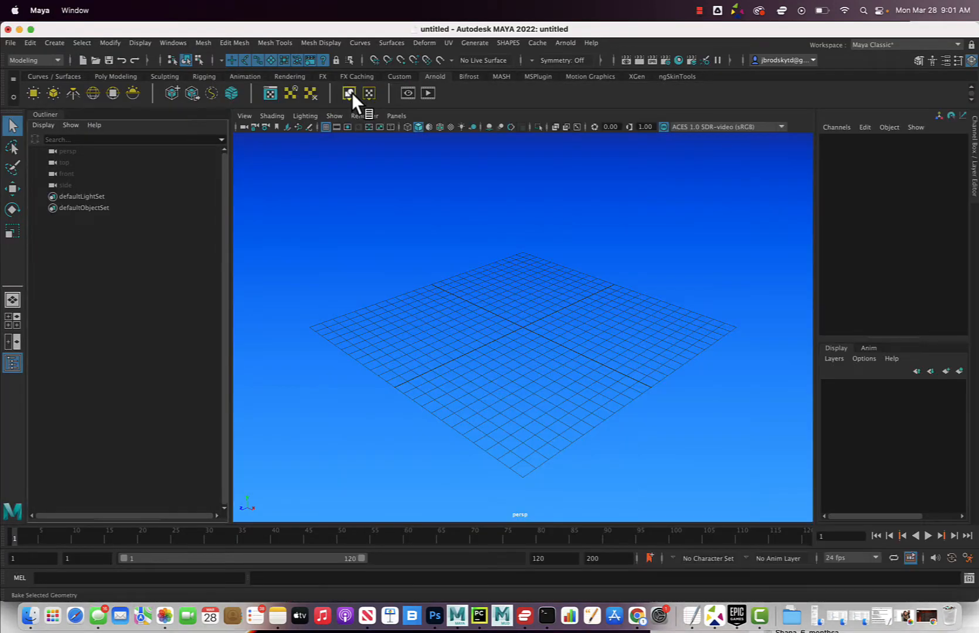
- Open render_scene.ma from the Week4 folder without saving the untitled scene
click(11, 43)
click(33, 74)
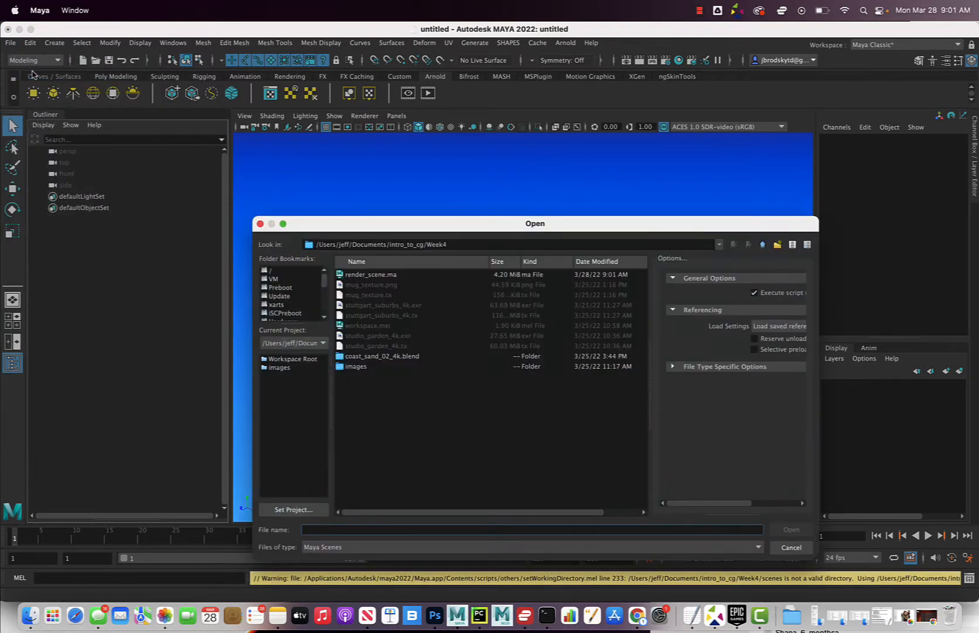
click(363, 276)
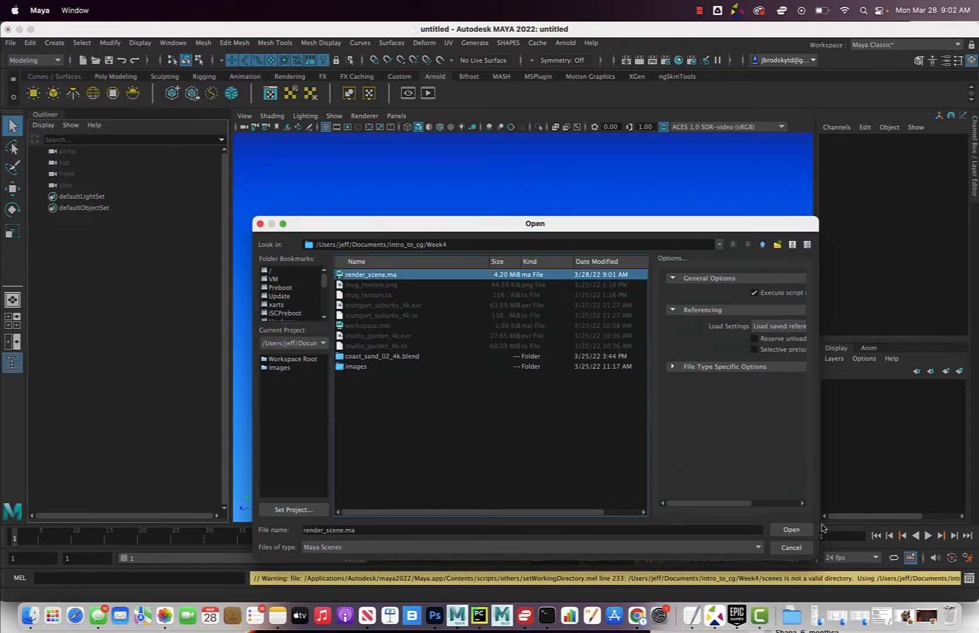
click(791, 530)
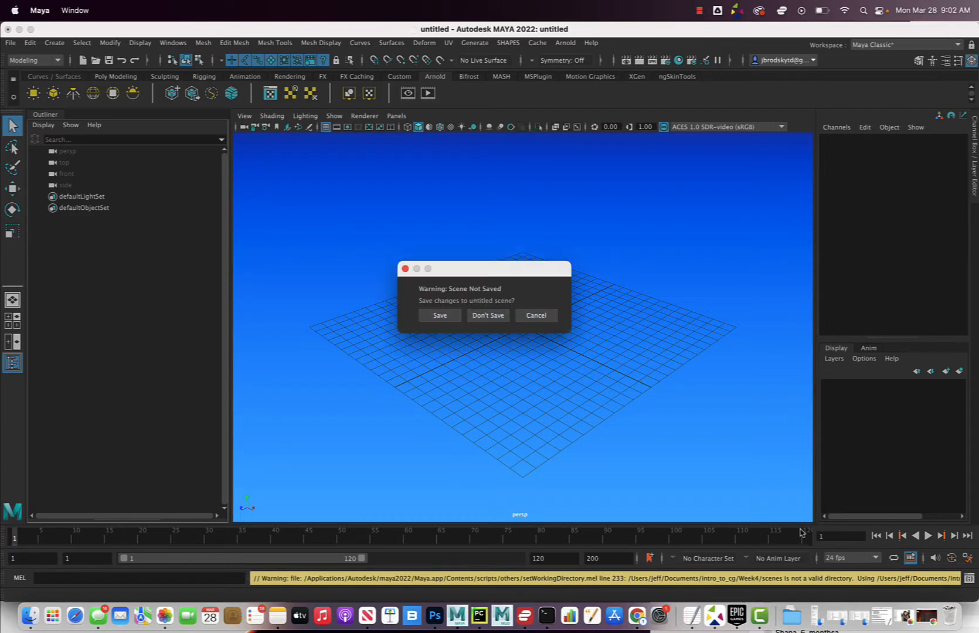
click(488, 316)
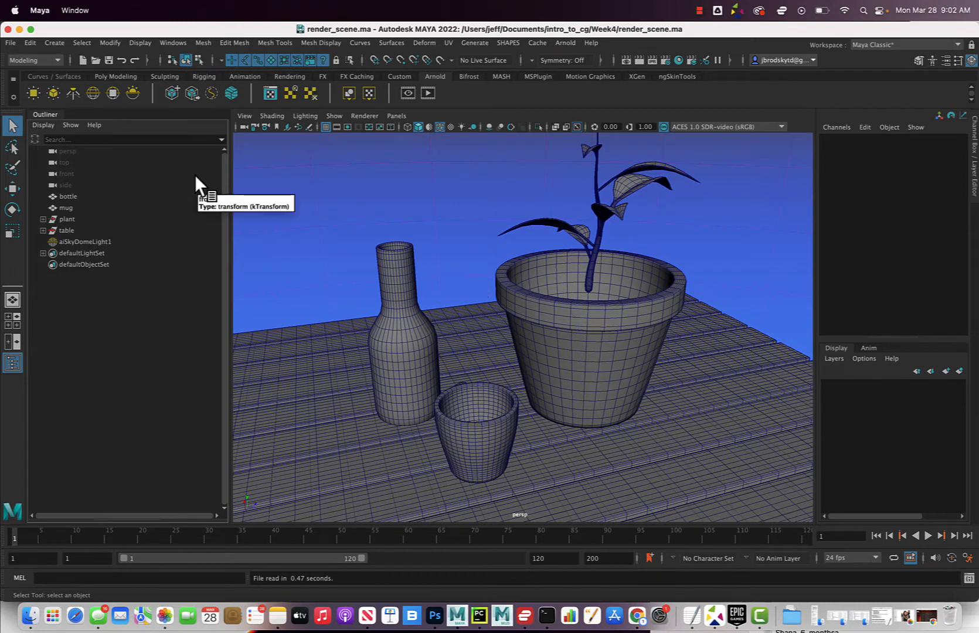
- Set the current project to the Week4 folder inside intro_to_cg
click(11, 42)
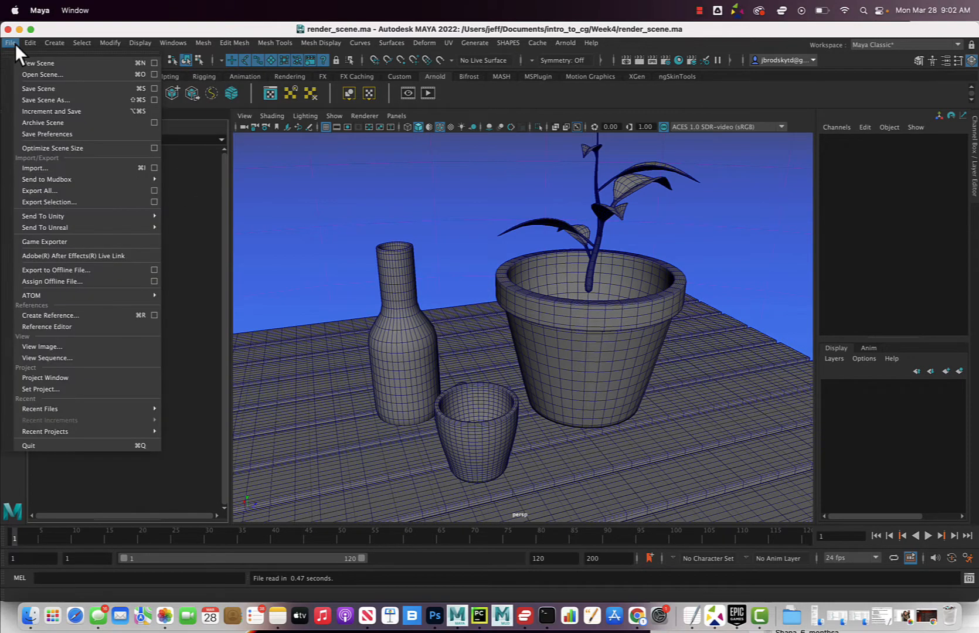
click(82, 390)
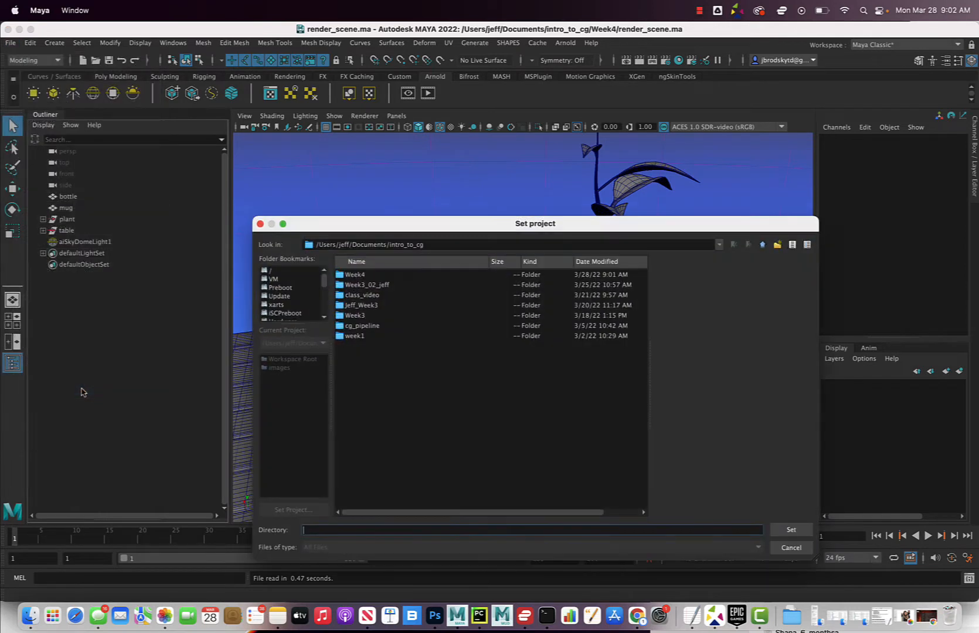
click(363, 276)
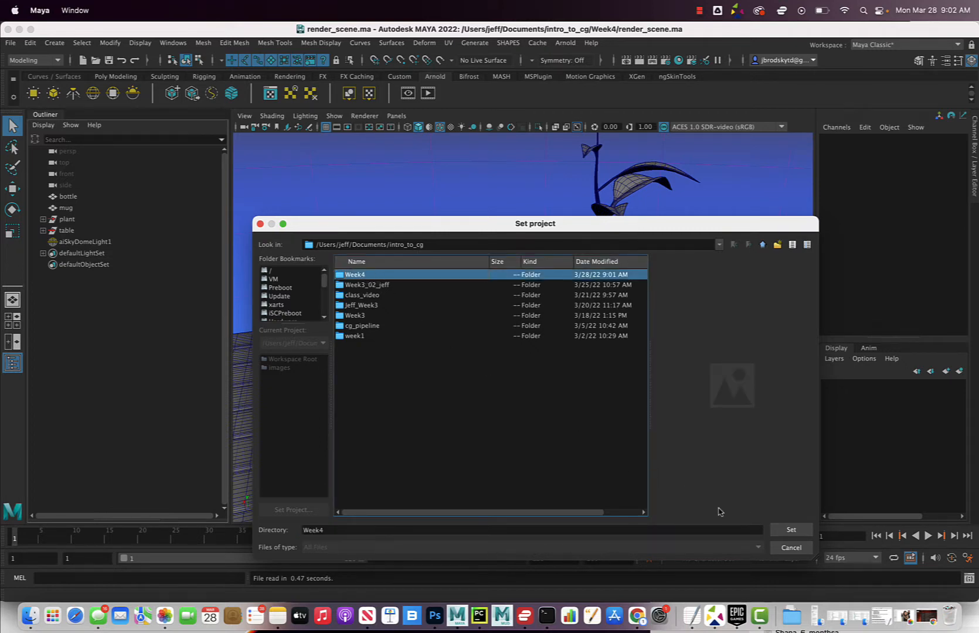
click(781, 528)
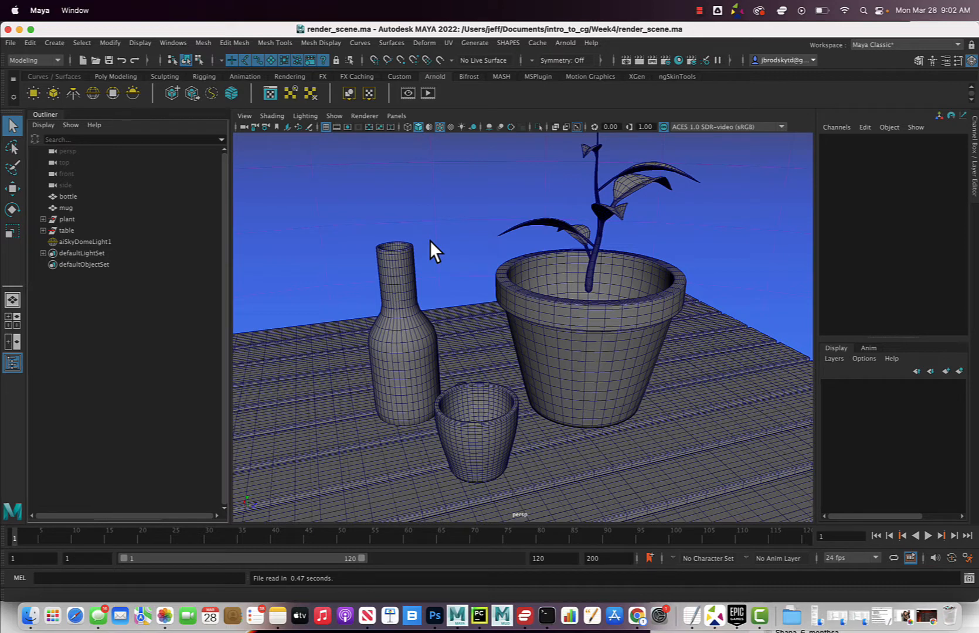
- Select the sky dome light and render the perspective view of the bottle, mug and plant in Arnold RenderView
click(407, 184)
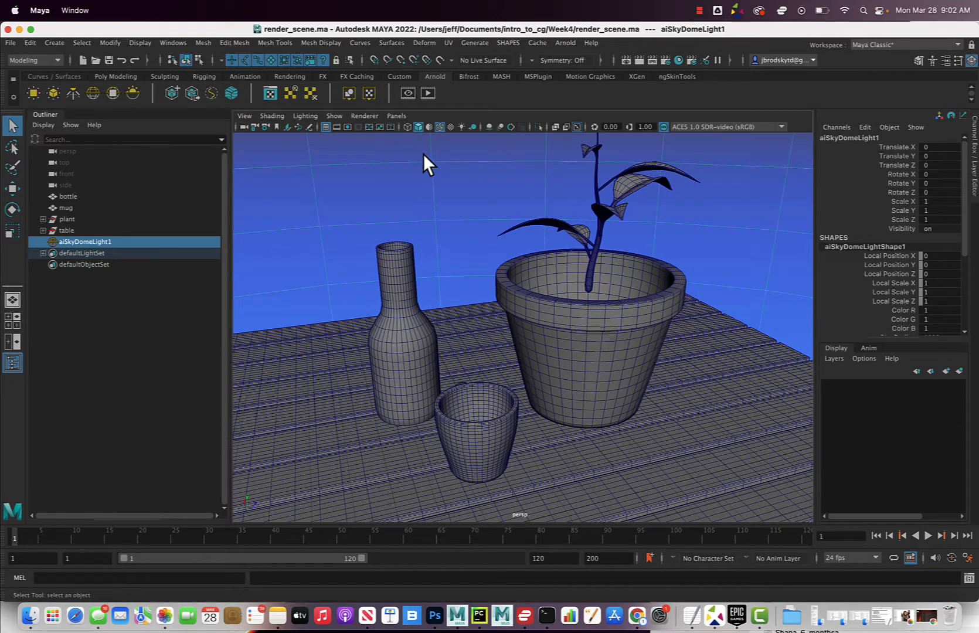
click(428, 94)
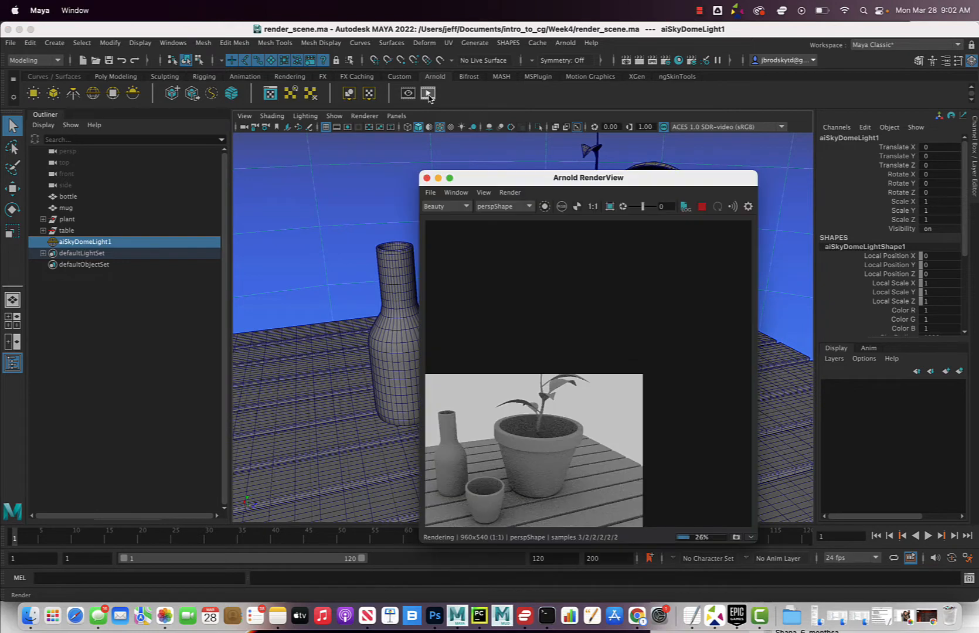
scroll(612, 327, up, 4)
scroll(611, 326, down, 3)
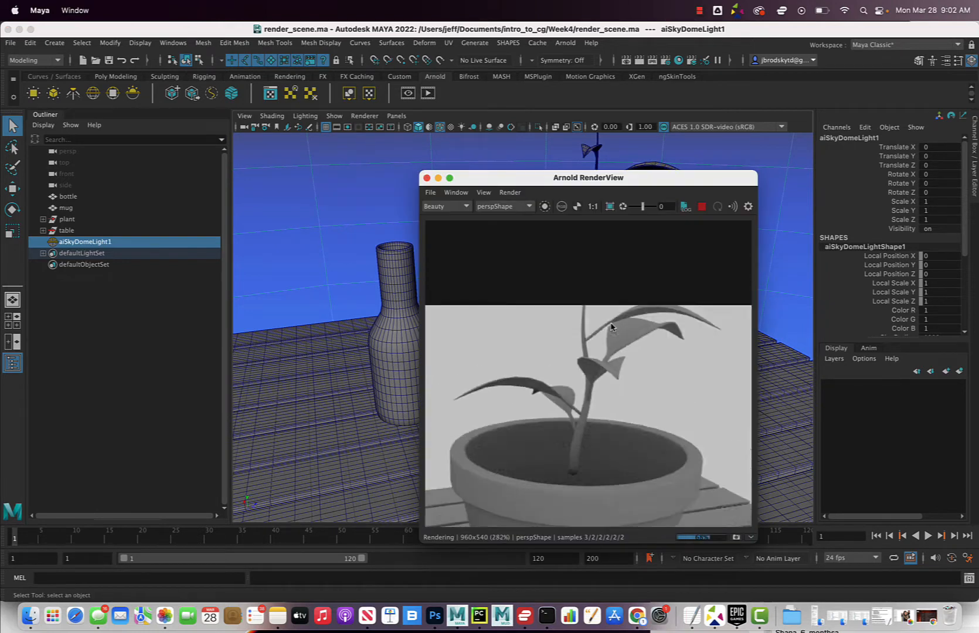
scroll(613, 328, down, 2)
scroll(614, 326, up, 1)
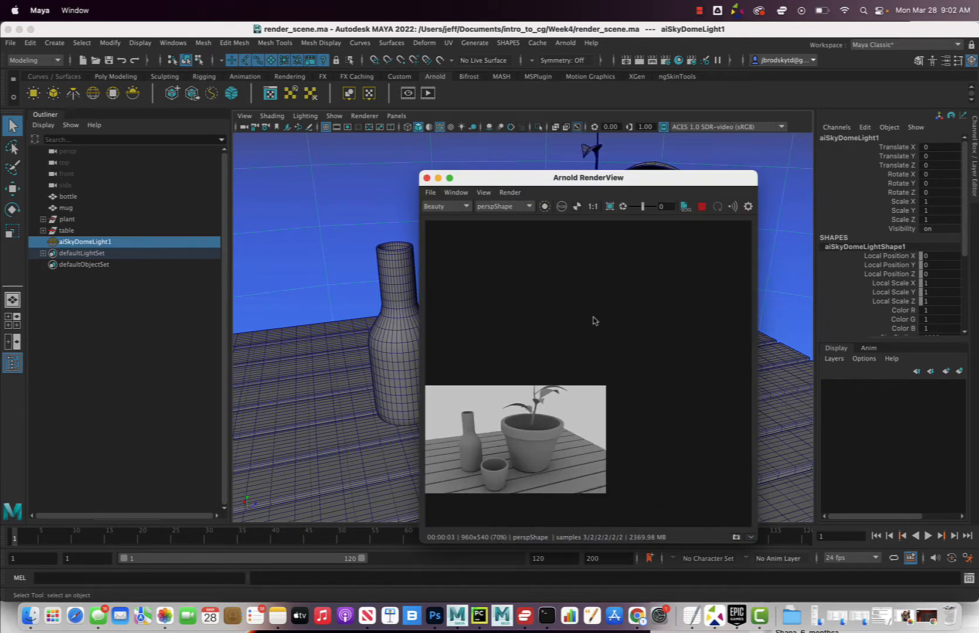
middle_drag(566, 322, 646, 275)
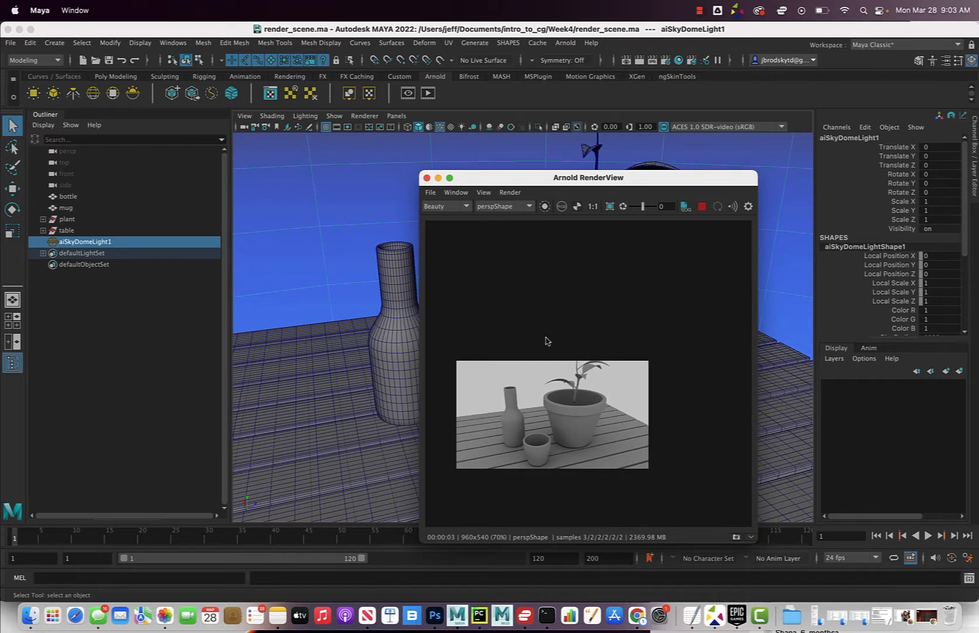
- Examine the rendered bottle, mug, plant and tabletop up close and as a whole image in Arnold RenderView
drag(493, 179, 525, 143)
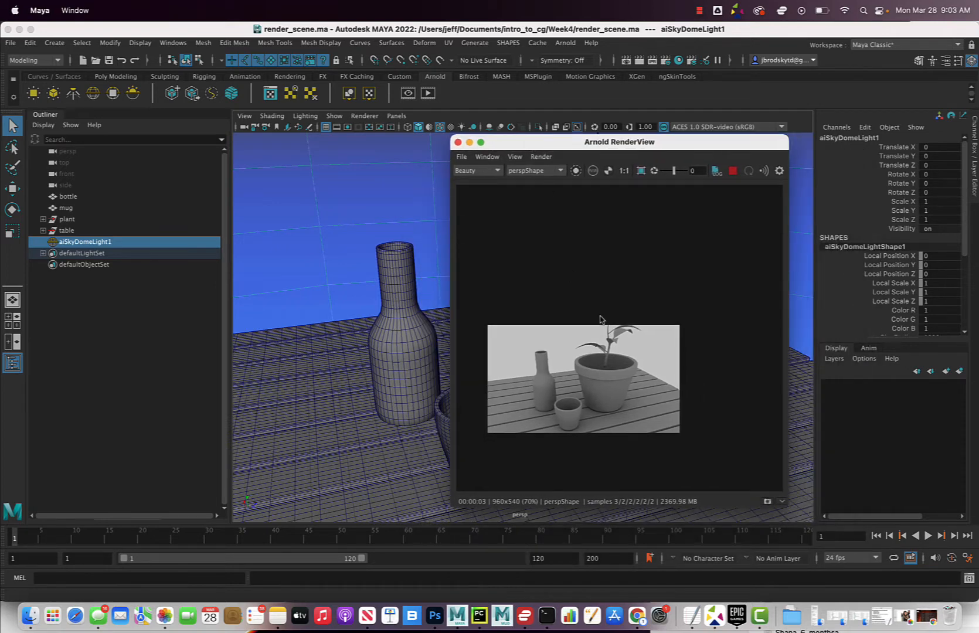
scroll(607, 317, down, 4)
scroll(606, 317, up, 6)
scroll(607, 318, up, 3)
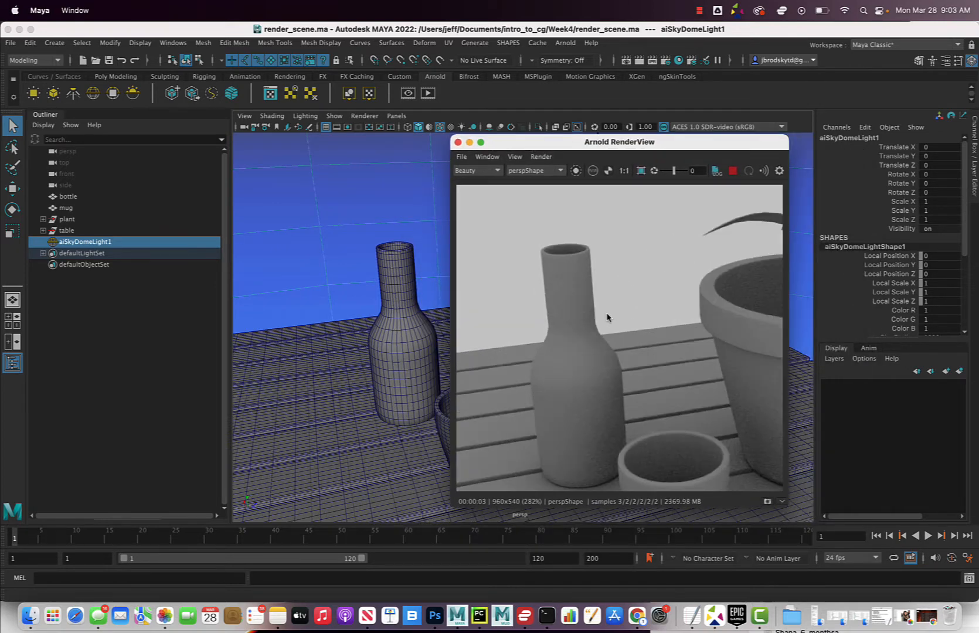
scroll(607, 317, down, 1)
scroll(607, 319, up, 8)
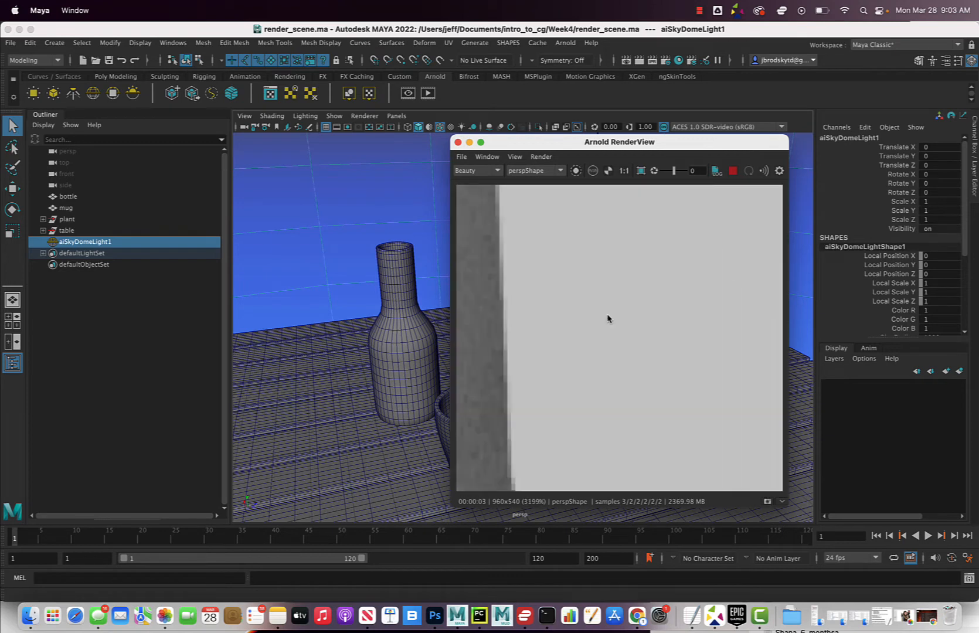
scroll(608, 318, down, 9)
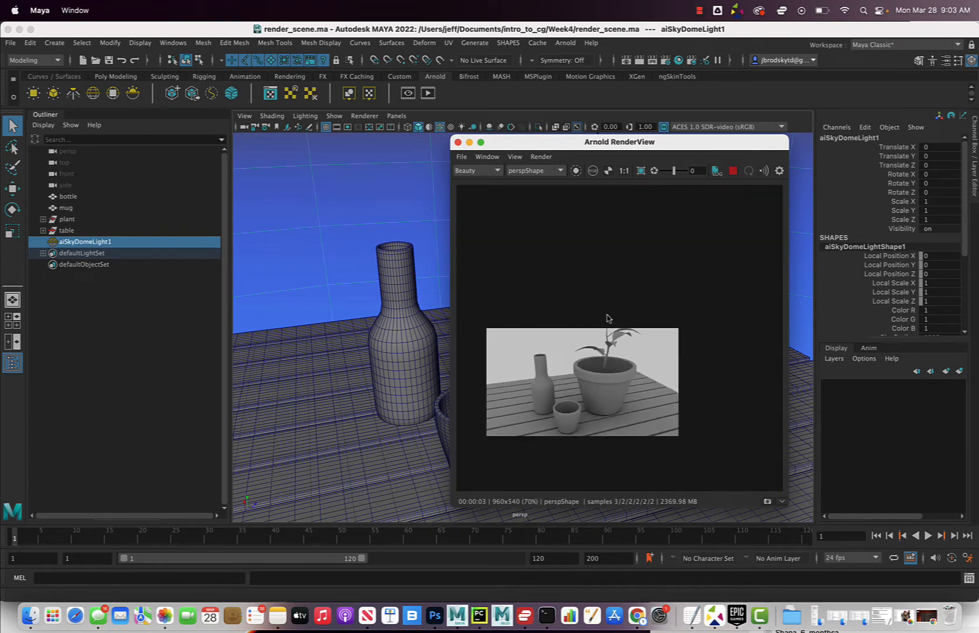
scroll(608, 319, up, 2)
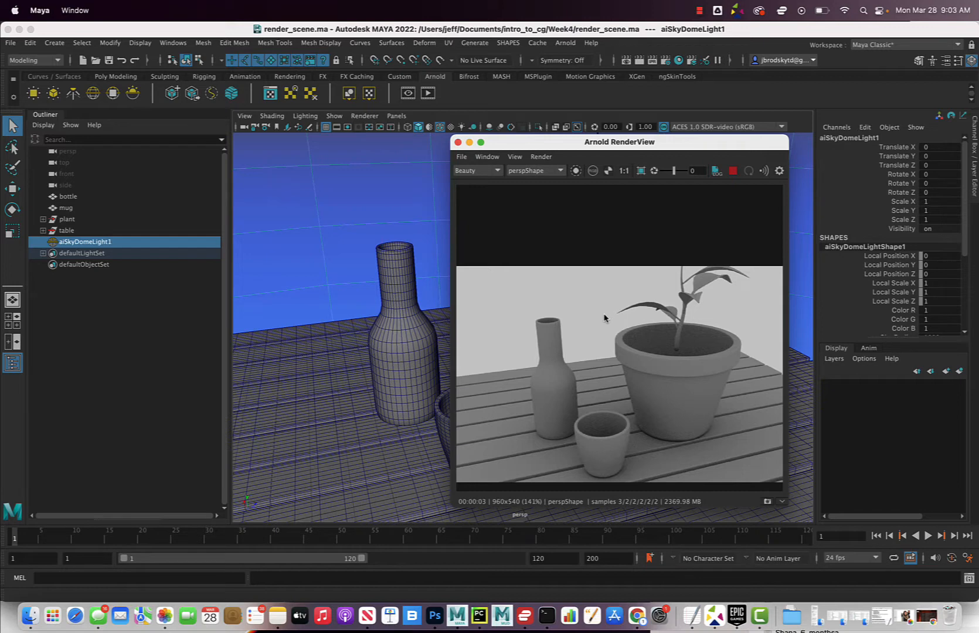
middle_drag(576, 321, 557, 284)
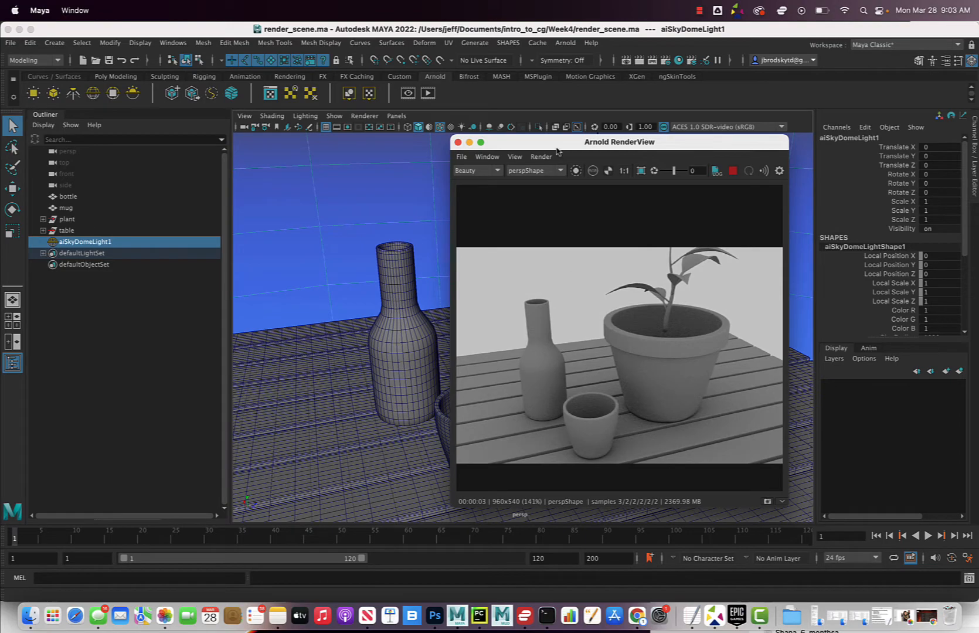
- Orbit the perspective view slightly to refresh the live render, and move the render window clear of the plant
drag(557, 152, 681, 162)
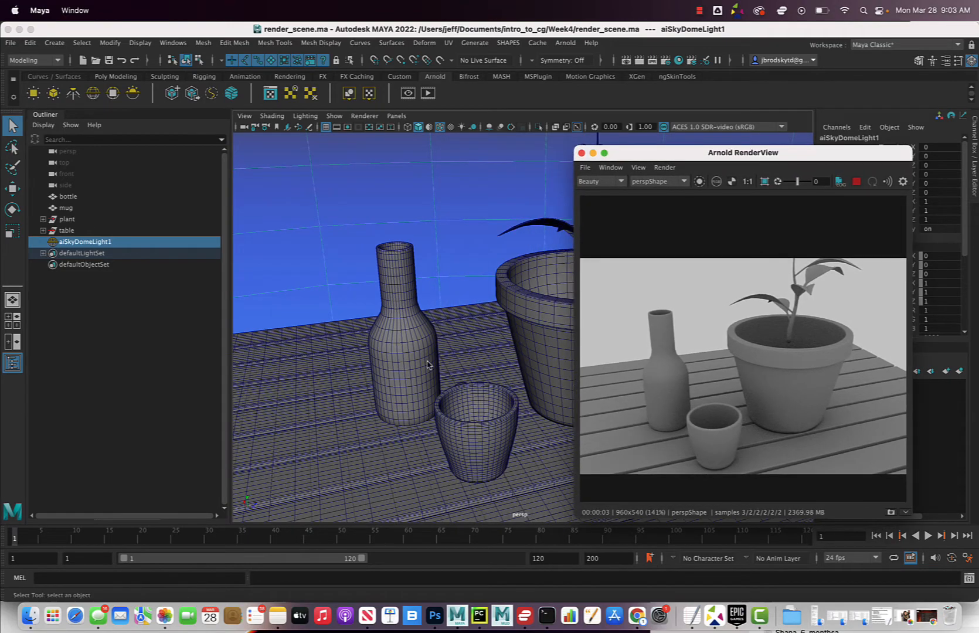
alt+drag(430, 363, 455, 354)
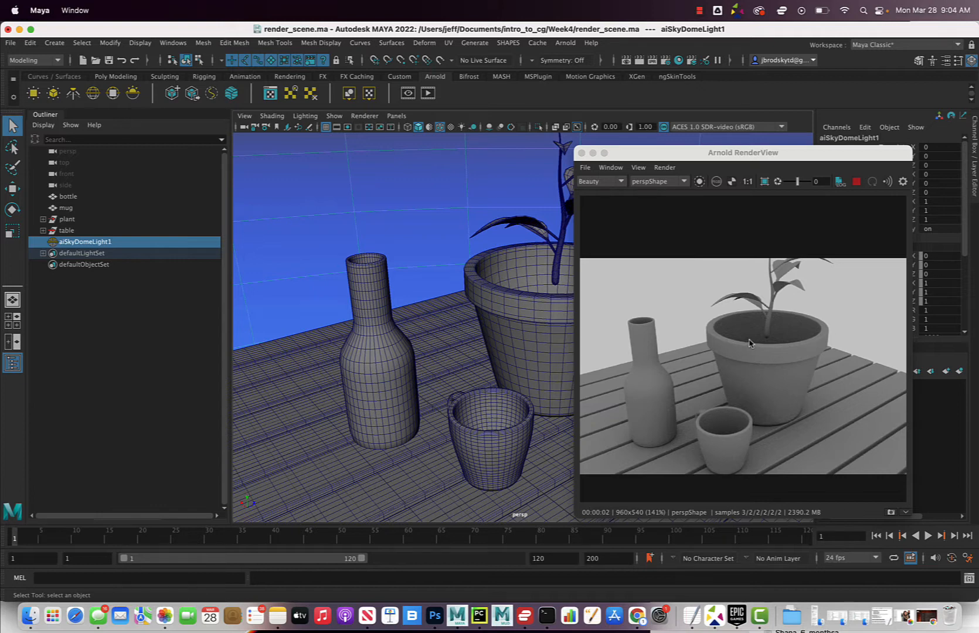
drag(677, 156, 239, 343)
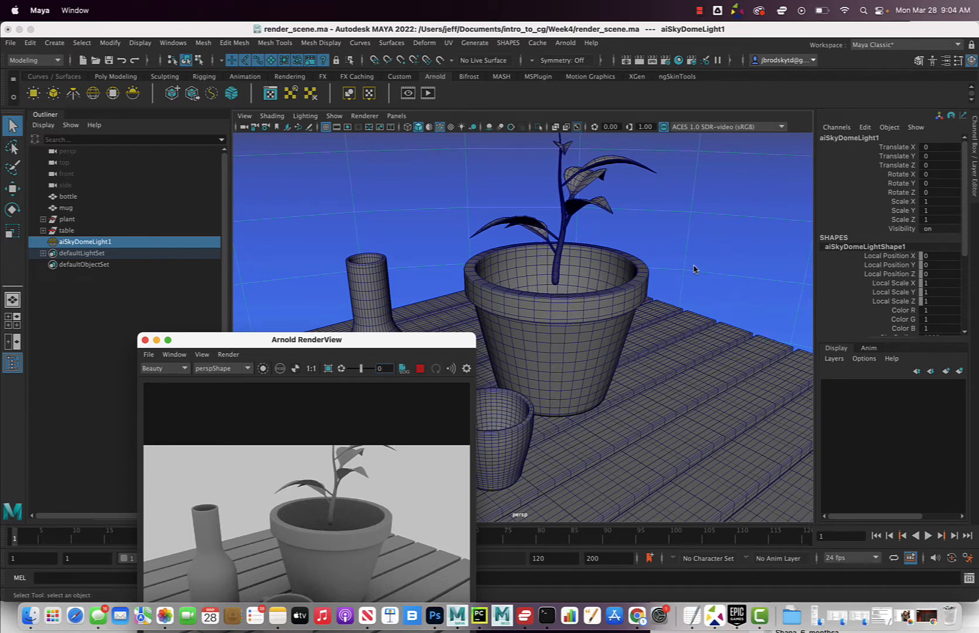
- Deselect the sky dome light while switching the viewport to wireframe and back to shaded display
click(738, 203)
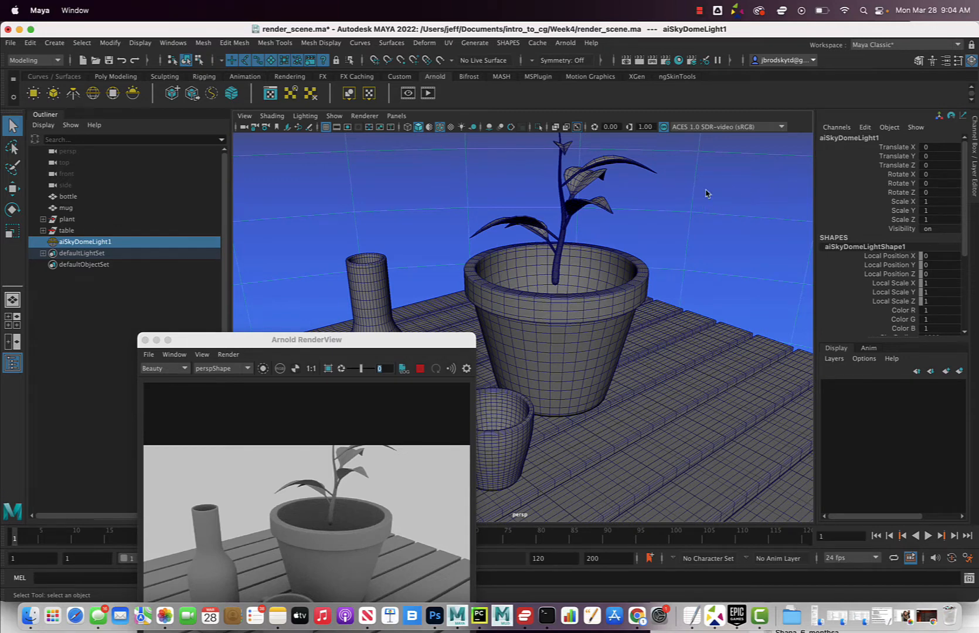
key(4)
click(732, 189)
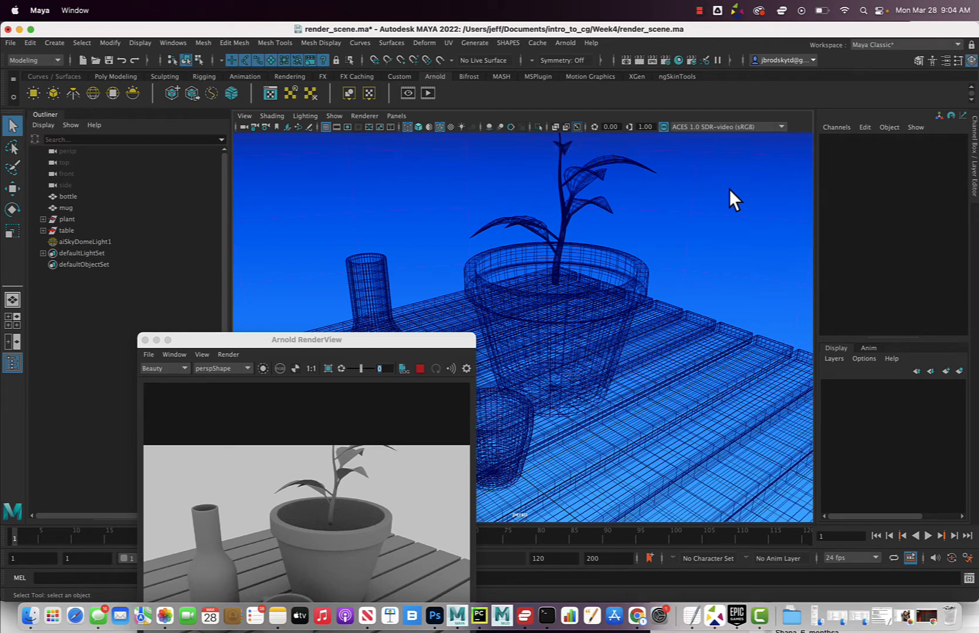
key(5)
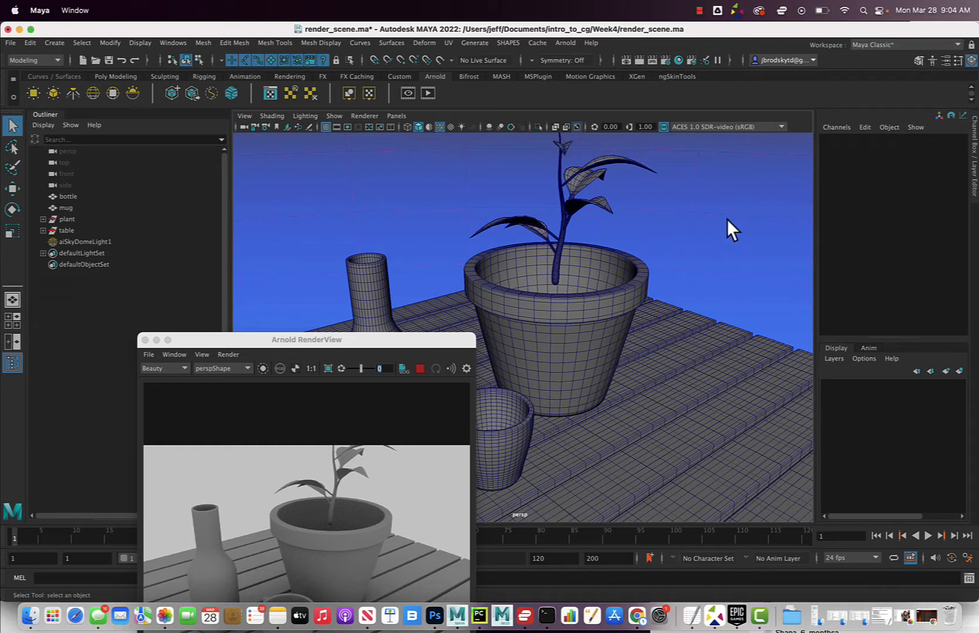
- Select aiSkyDomeLight1, open its Attribute Editor, and review its transform and SkyDomeLight attributes
click(71, 241)
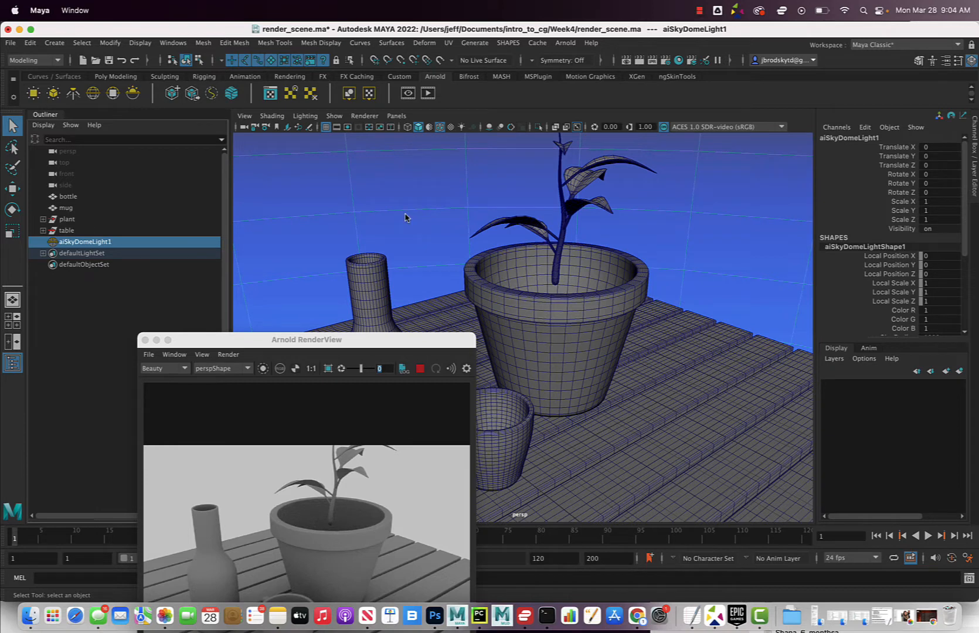
key(ctrl+a)
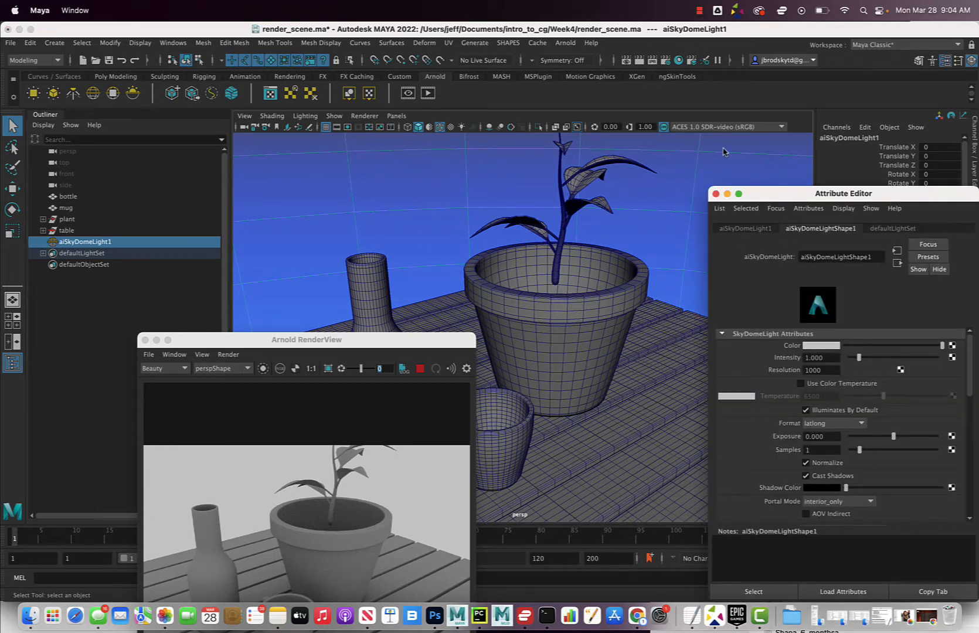
drag(788, 199, 696, 136)
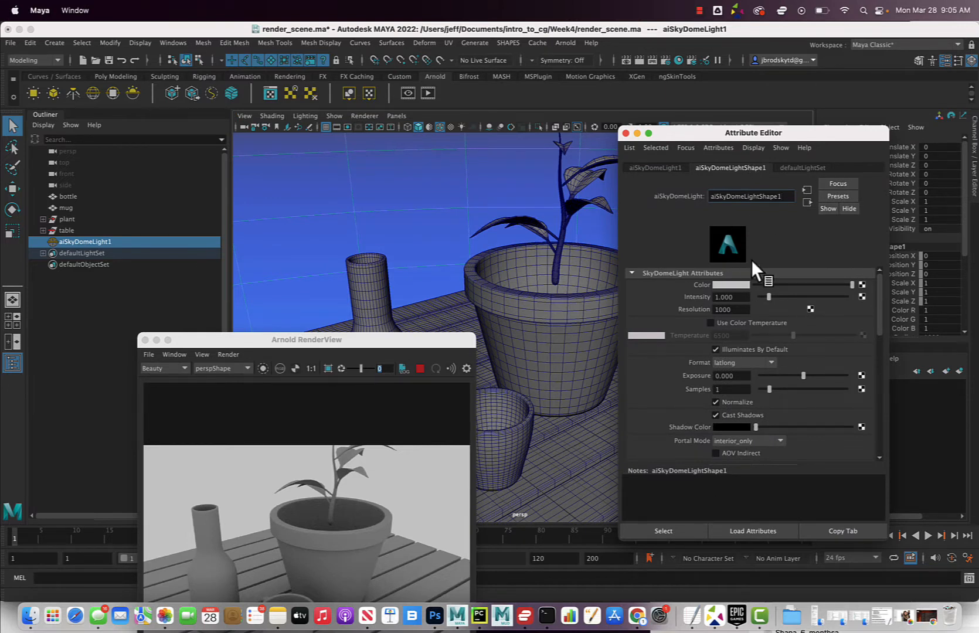
click(655, 169)
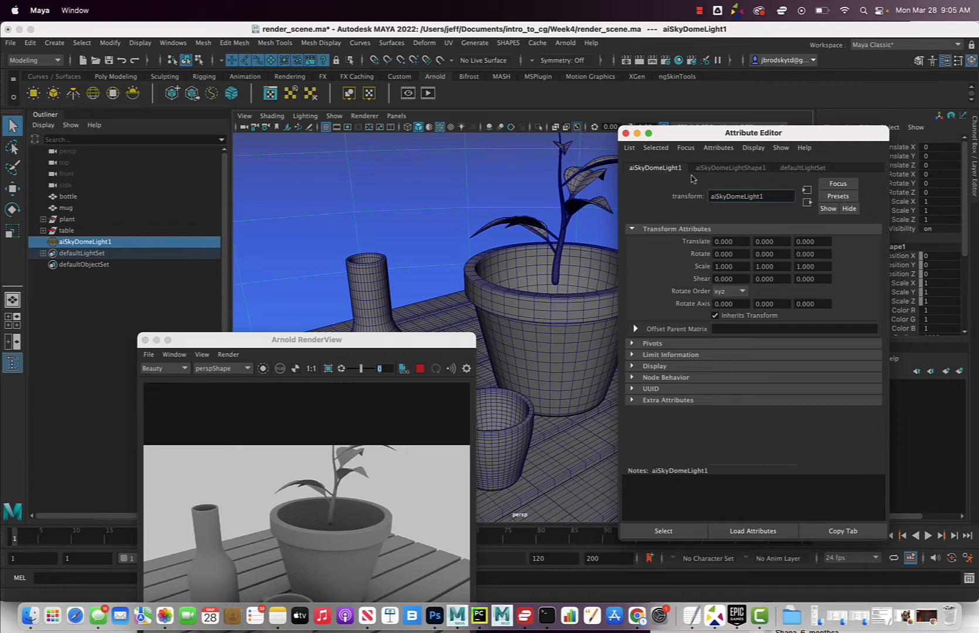
click(730, 168)
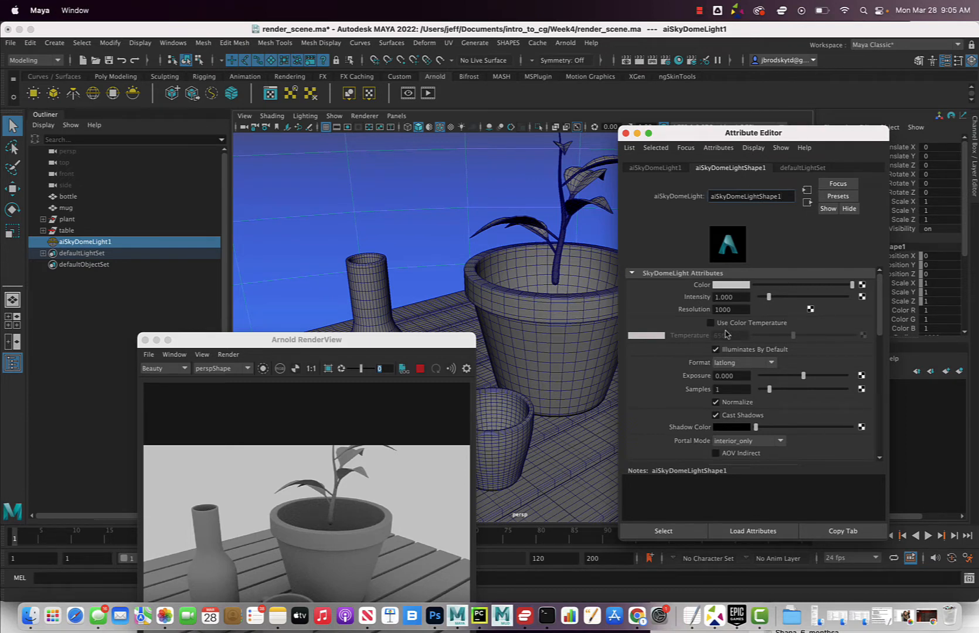
- Set the sky dome light's color to cyan
click(741, 286)
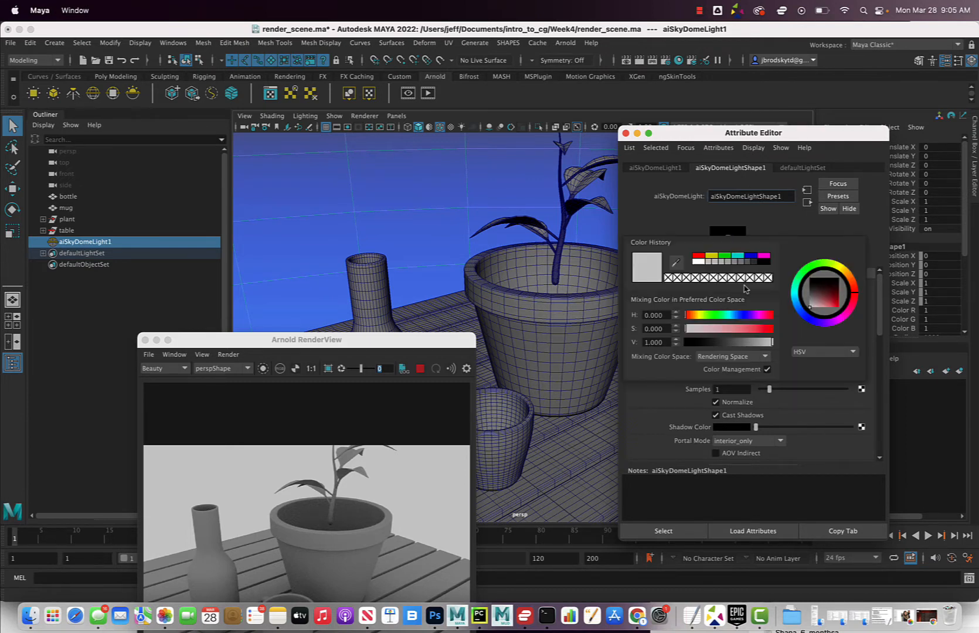
click(737, 256)
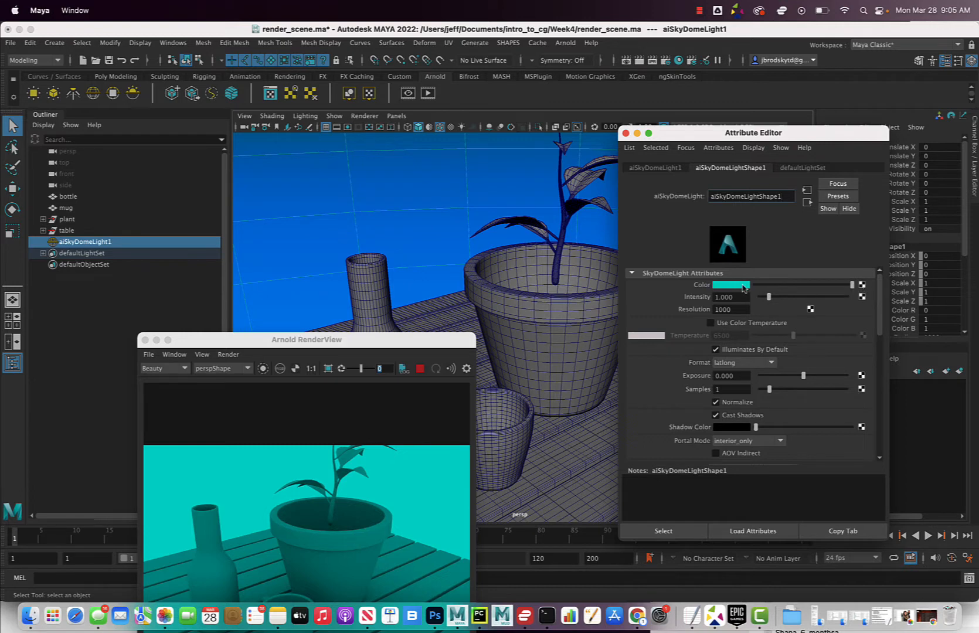
- Map a File texture to the sky dome light's color and load the image studio_garden_4k.exr
click(861, 285)
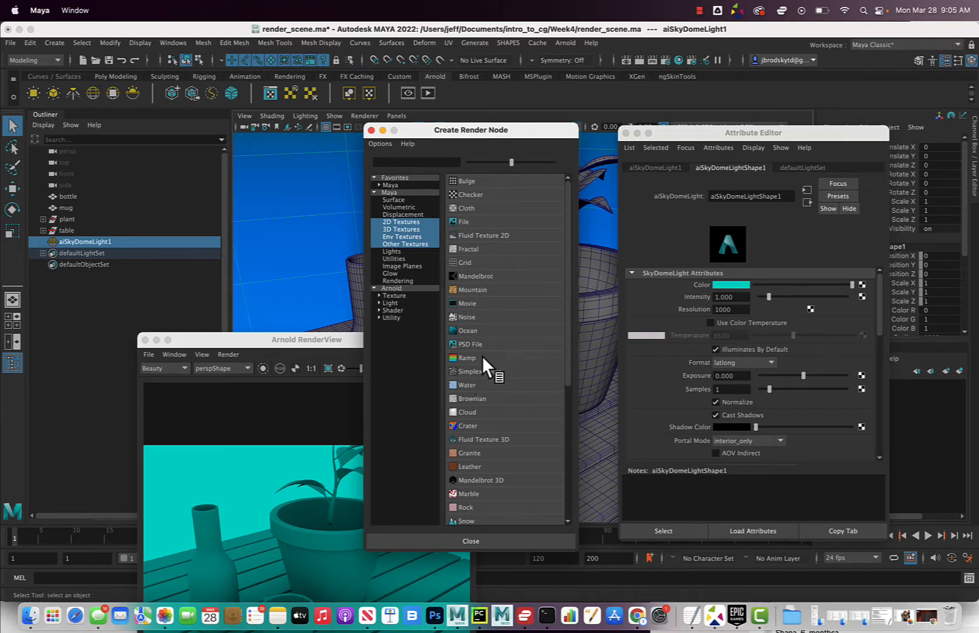
click(476, 221)
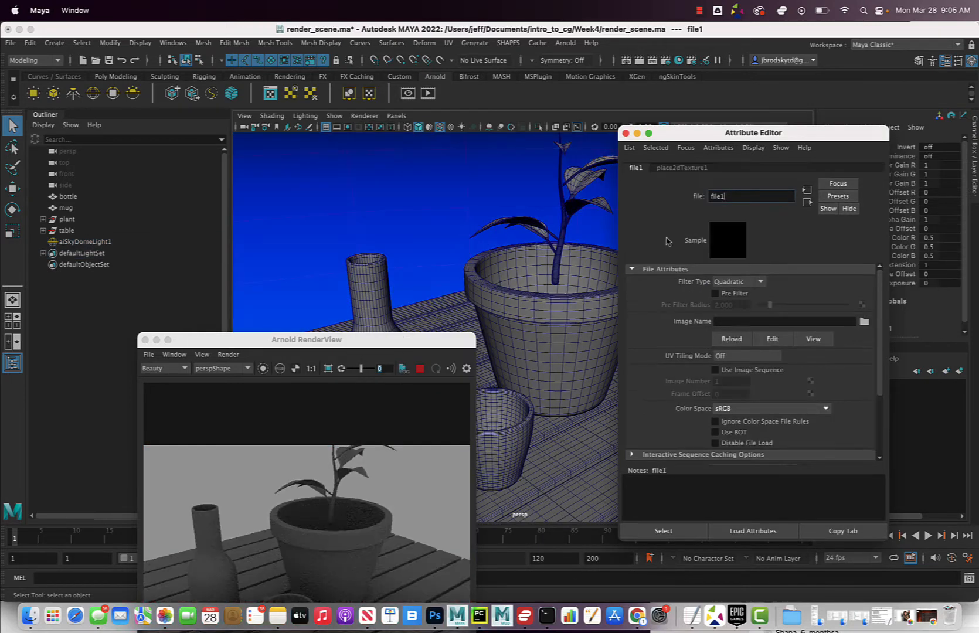
click(865, 322)
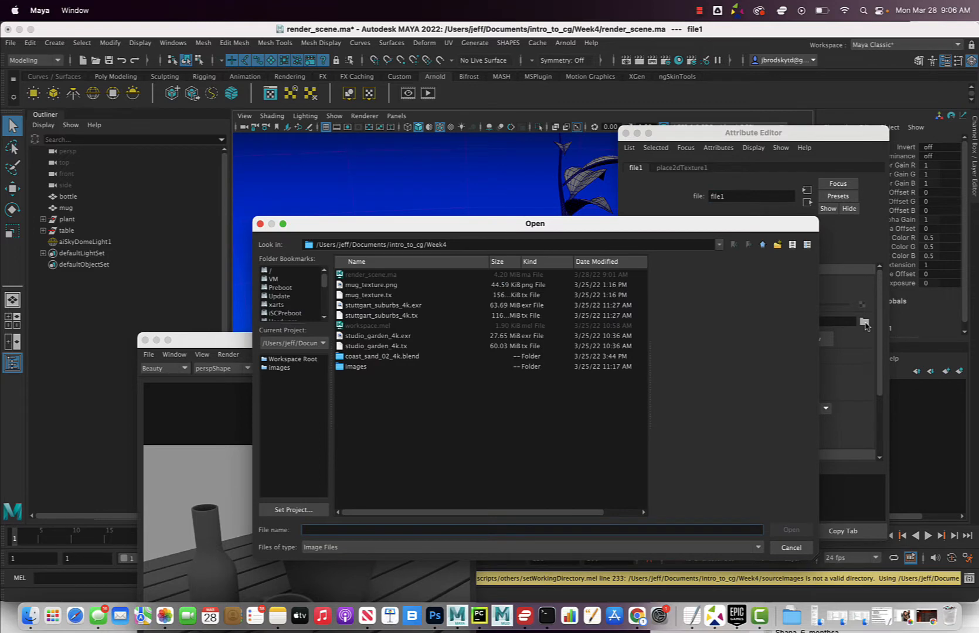
click(397, 339)
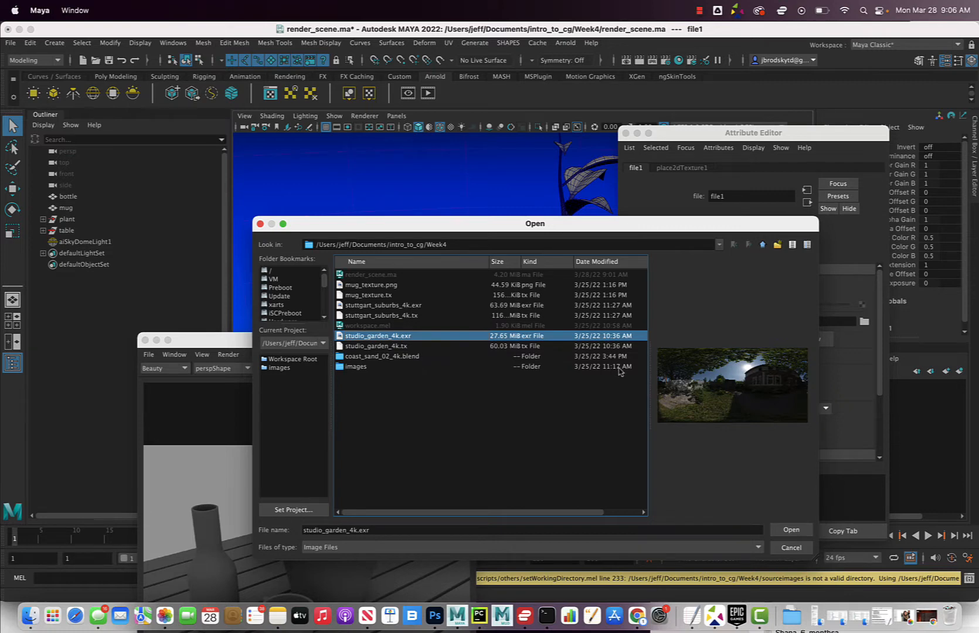
click(781, 528)
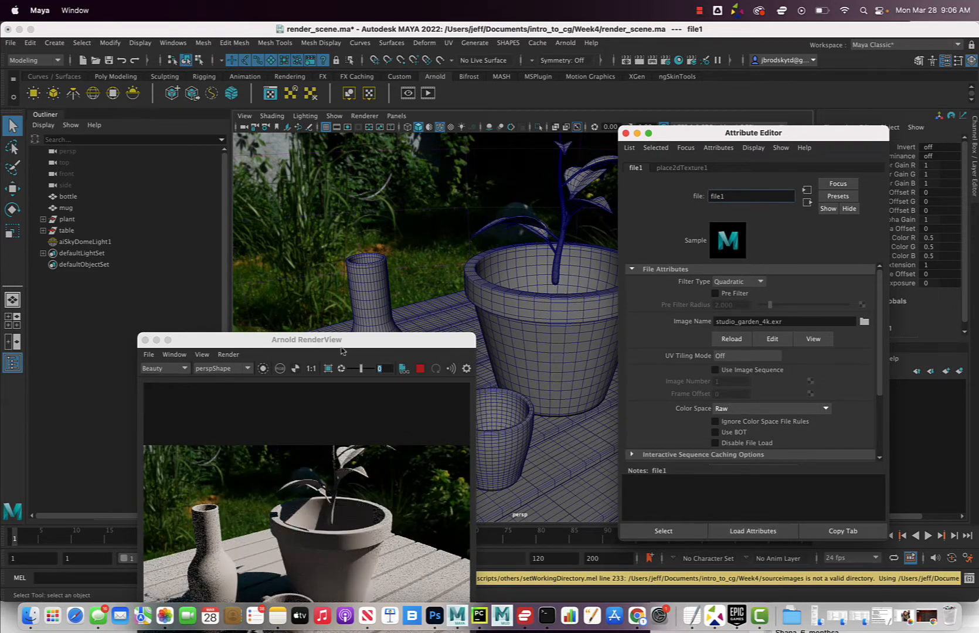
- Close the Attribute Editor and move the render window clear of the potted plant in the viewport
drag(316, 339, 295, 209)
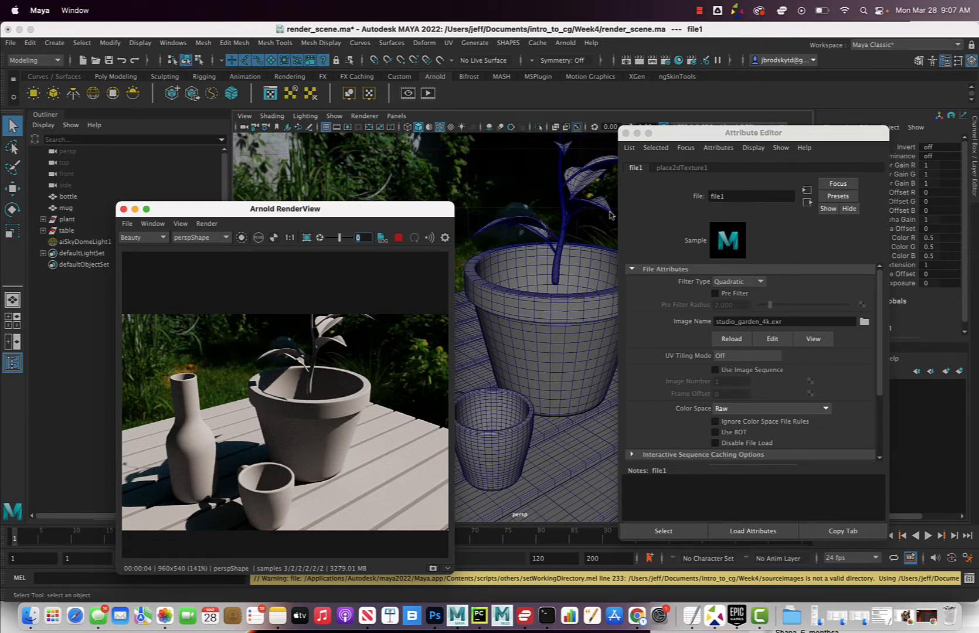
click(627, 134)
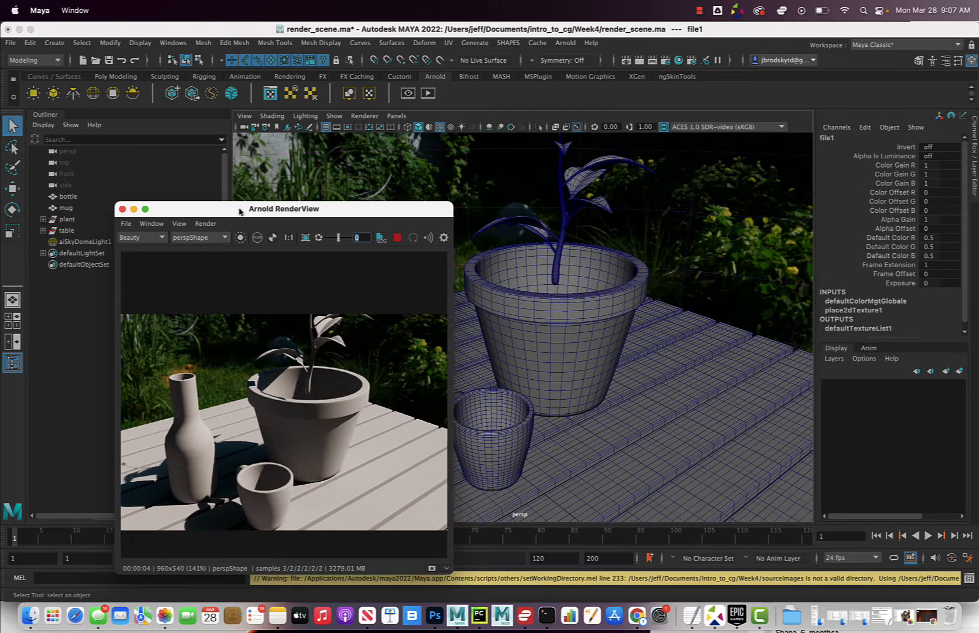
drag(240, 211, 165, 216)
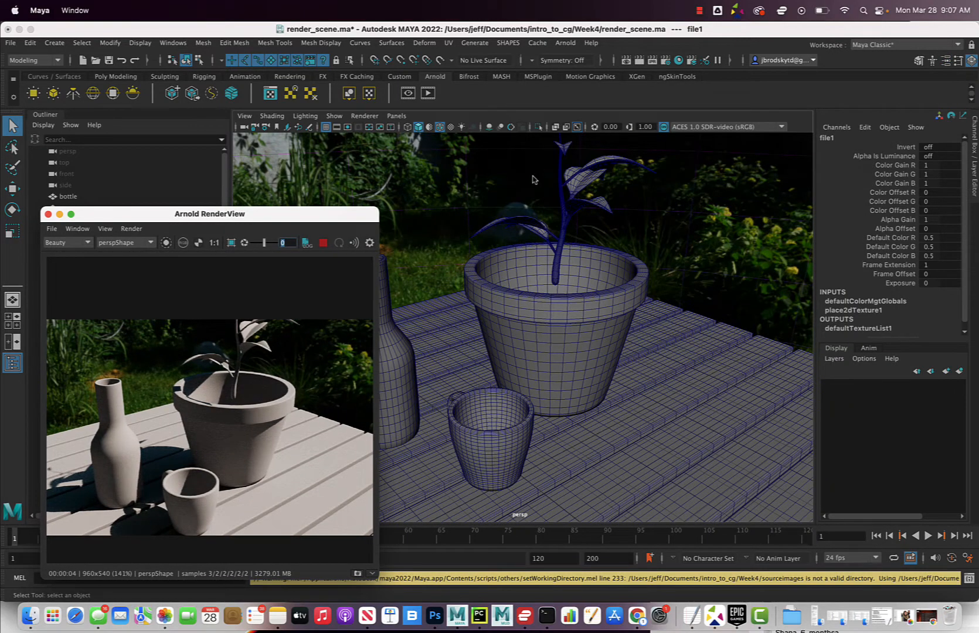
- Open the Hypershade and review the scene's textures and lights before returning to its materials
click(173, 43)
mouse_move(244, 122)
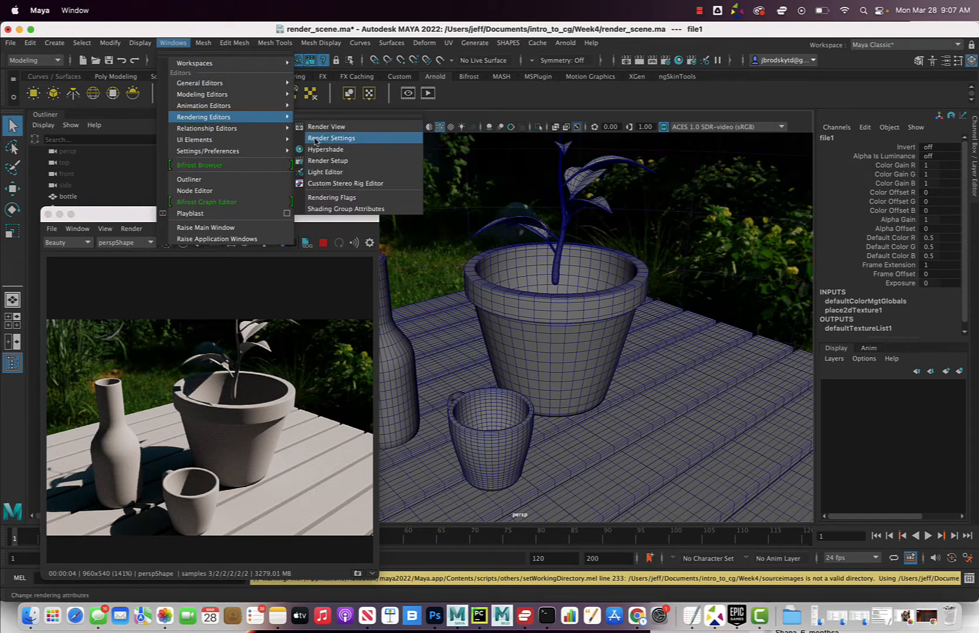
click(322, 149)
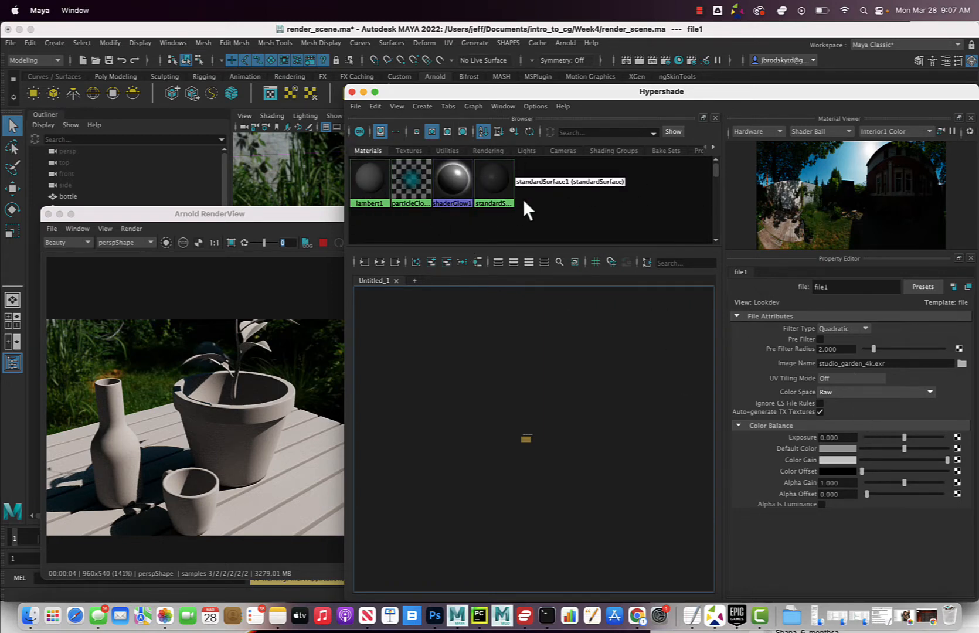
click(410, 151)
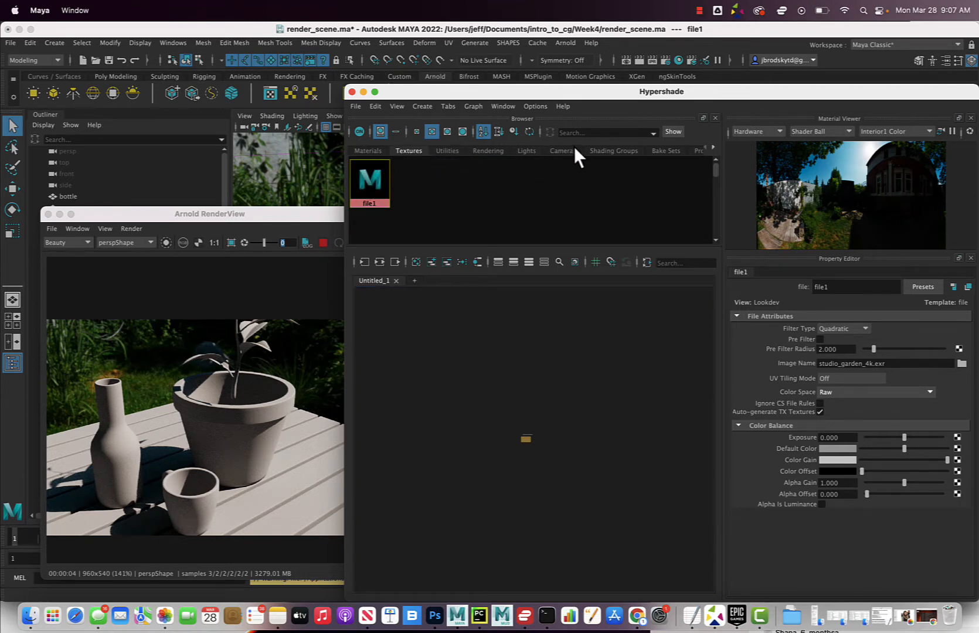
click(535, 151)
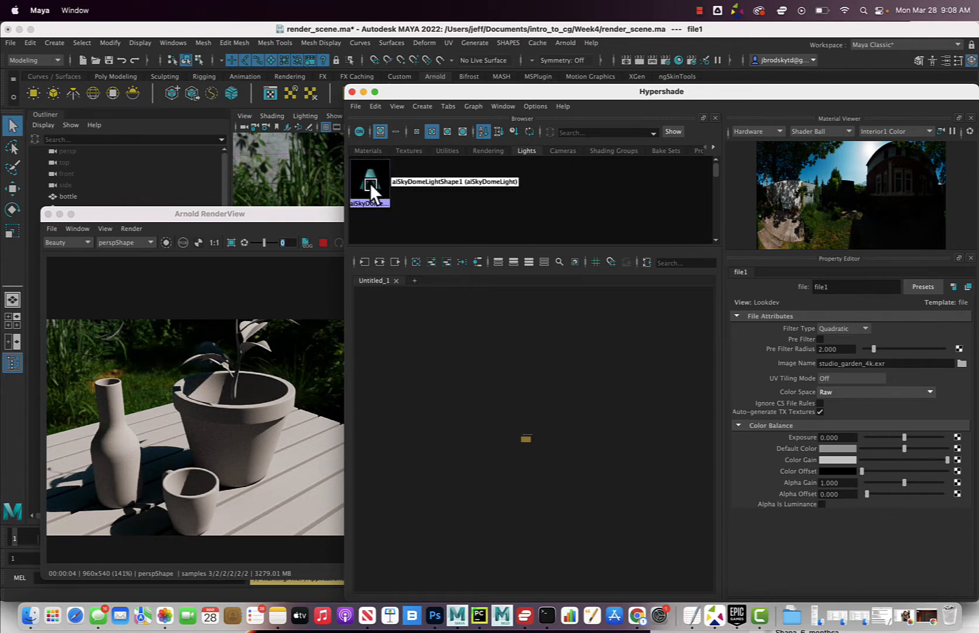
click(376, 149)
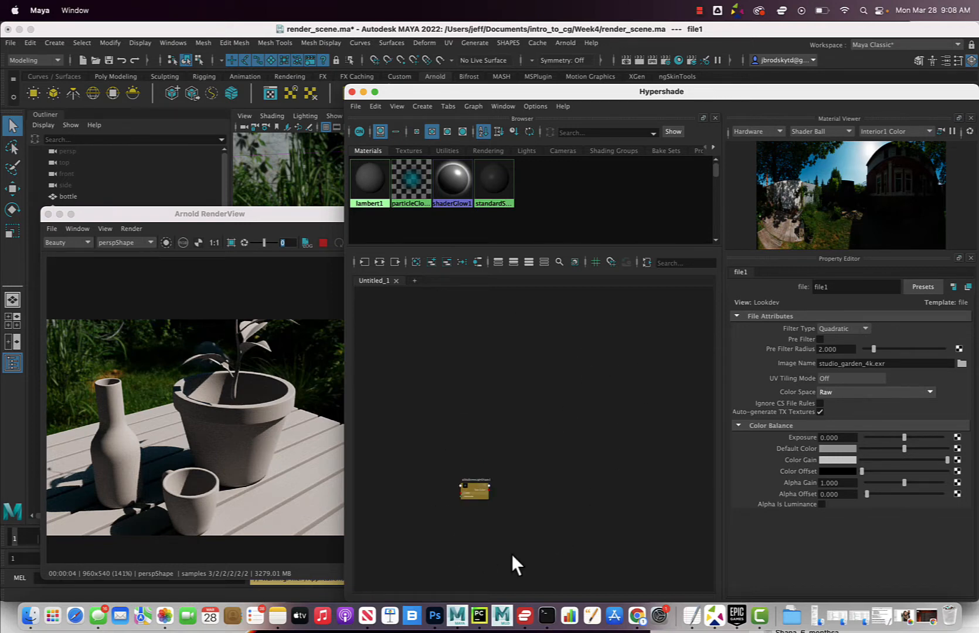
- Inspect the aiSkyDomeLightShape1 node in the Hypershade work area and clear the graph
scroll(512, 463, down, 3)
scroll(512, 463, up, 4)
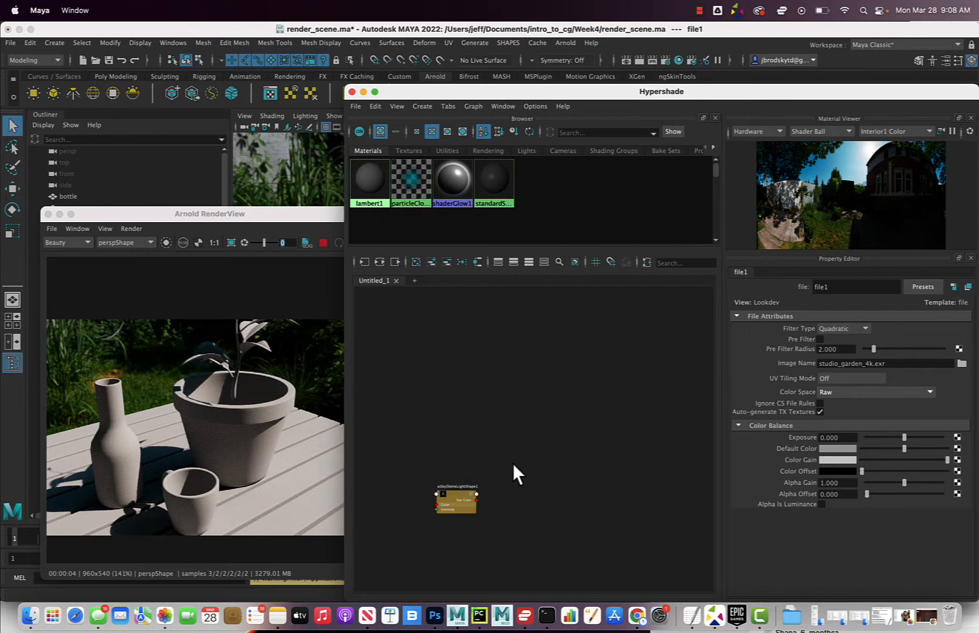
alt+middle_drag(518, 470, 597, 374)
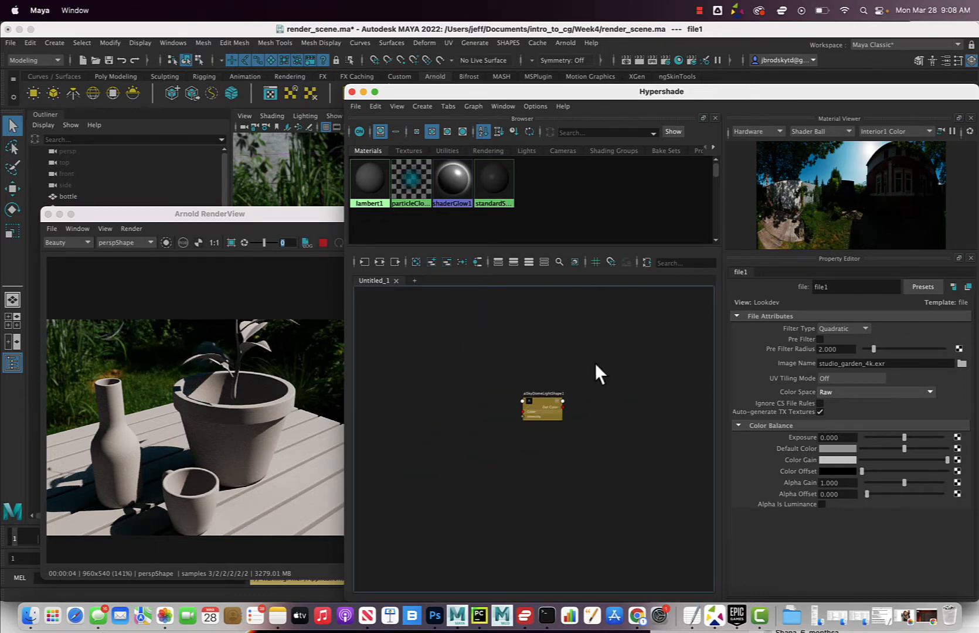
scroll(579, 375, up, 4)
scroll(579, 366, up, 2)
alt+middle_drag(437, 428, 550, 412)
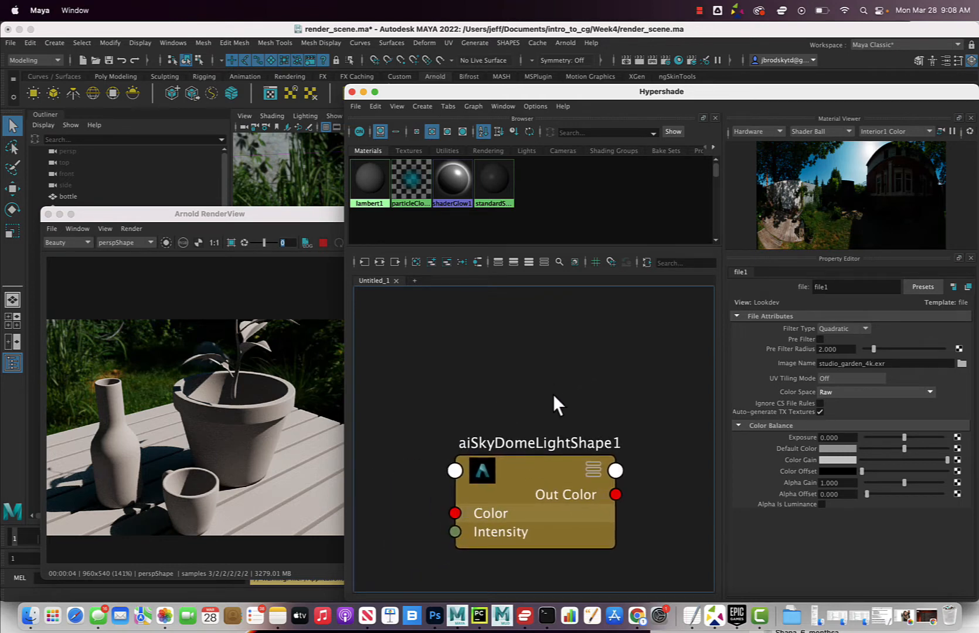
click(416, 262)
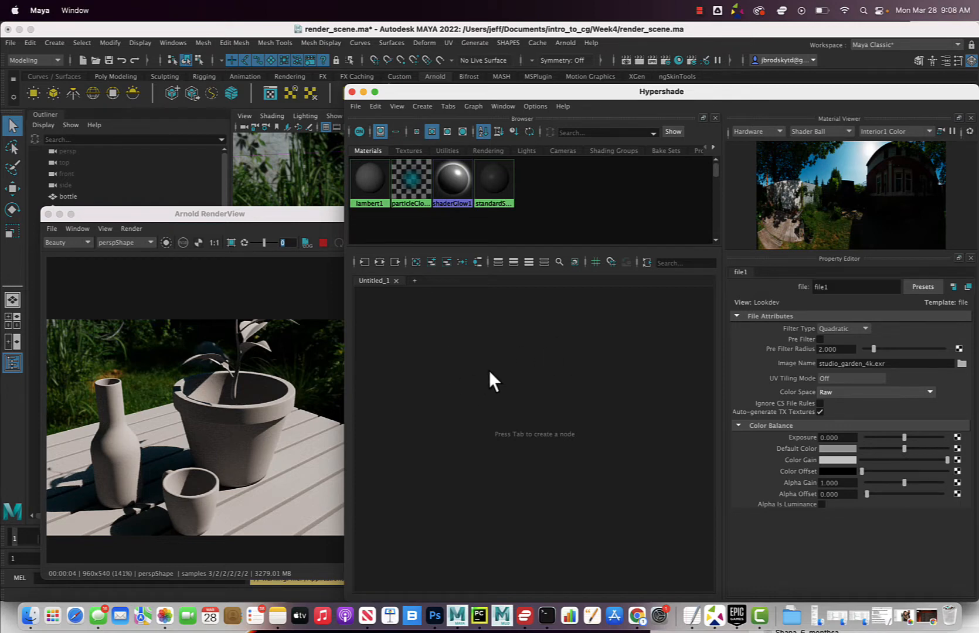
- Add the sky dome light from the Hypershade browser to the empty work area, reposition its node, and clear it again
click(525, 154)
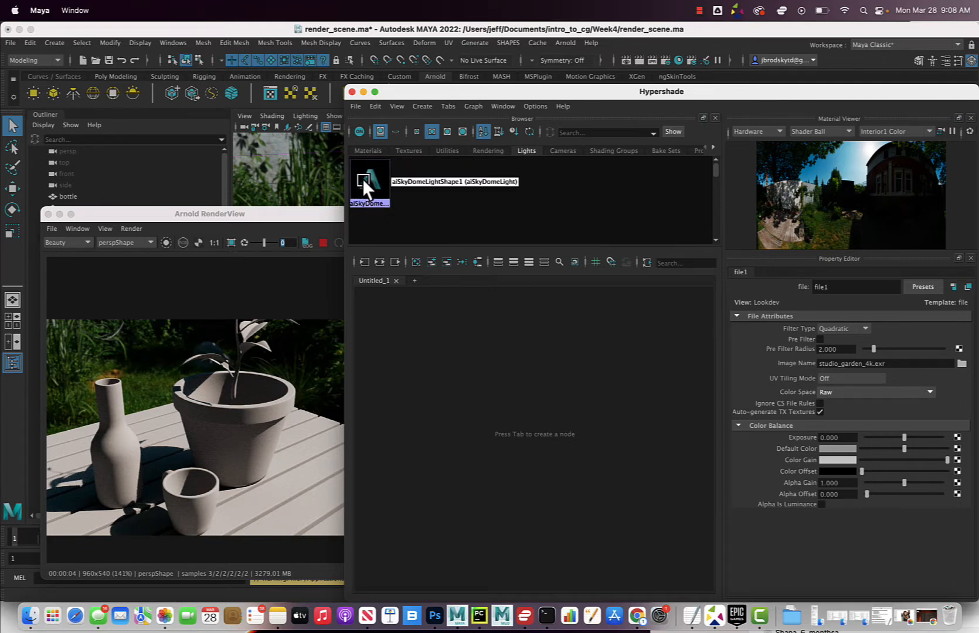
drag(362, 179, 505, 429)
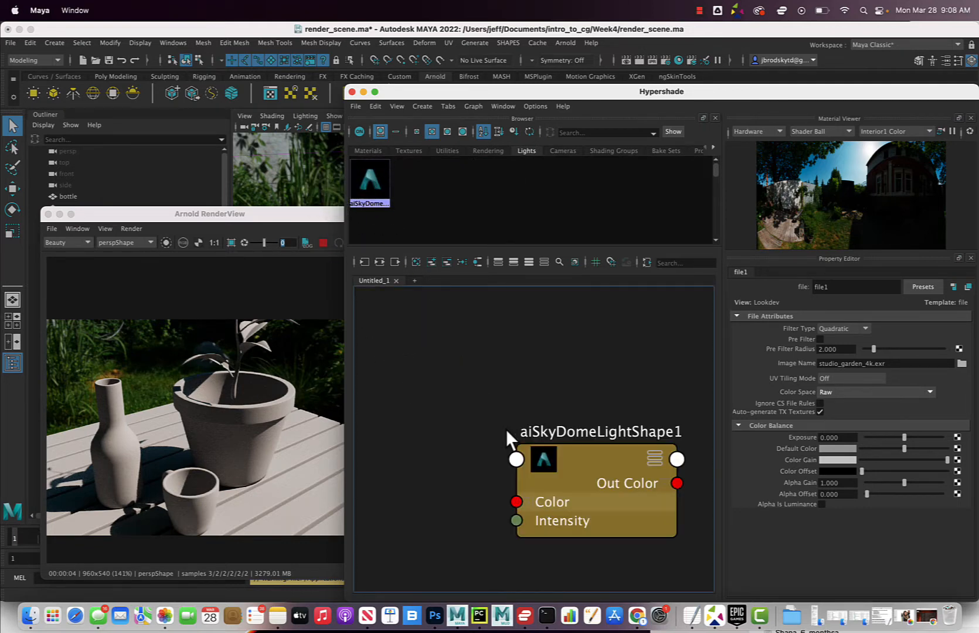
drag(575, 453, 524, 373)
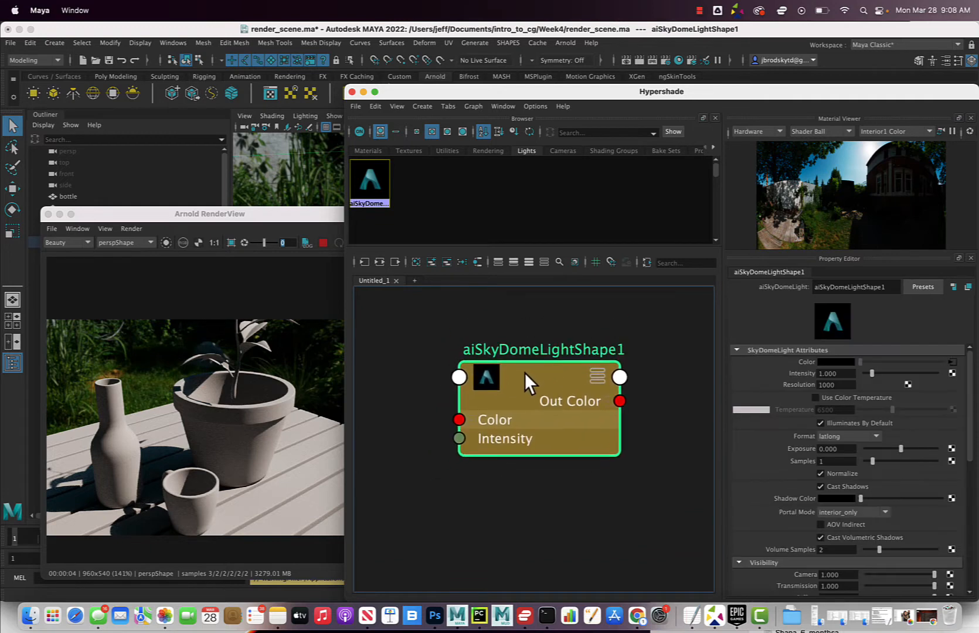
click(416, 262)
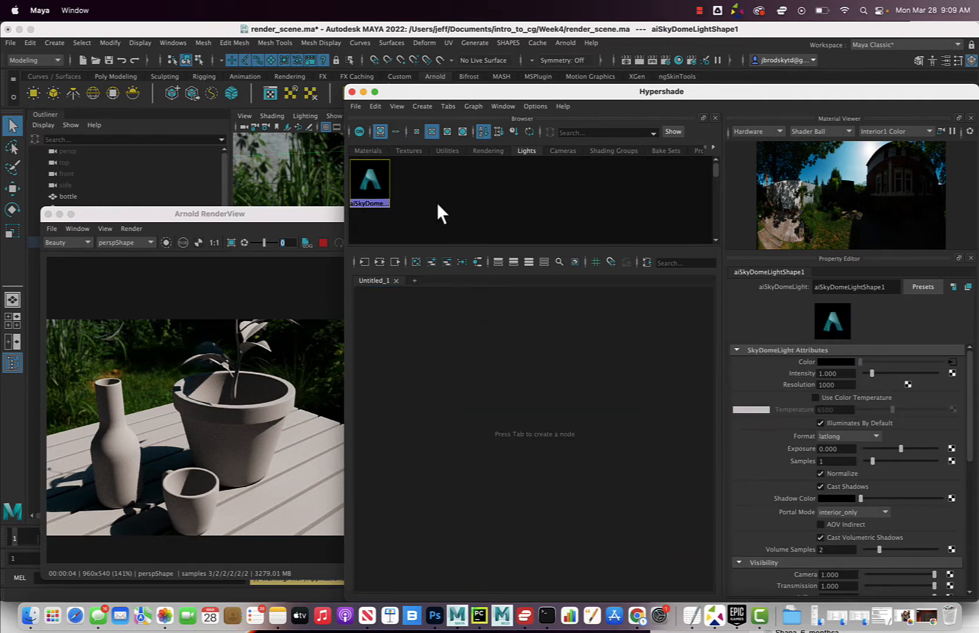
- Create an Arnold aiStandardSurface material node in the empty Hypershade graph
click(369, 150)
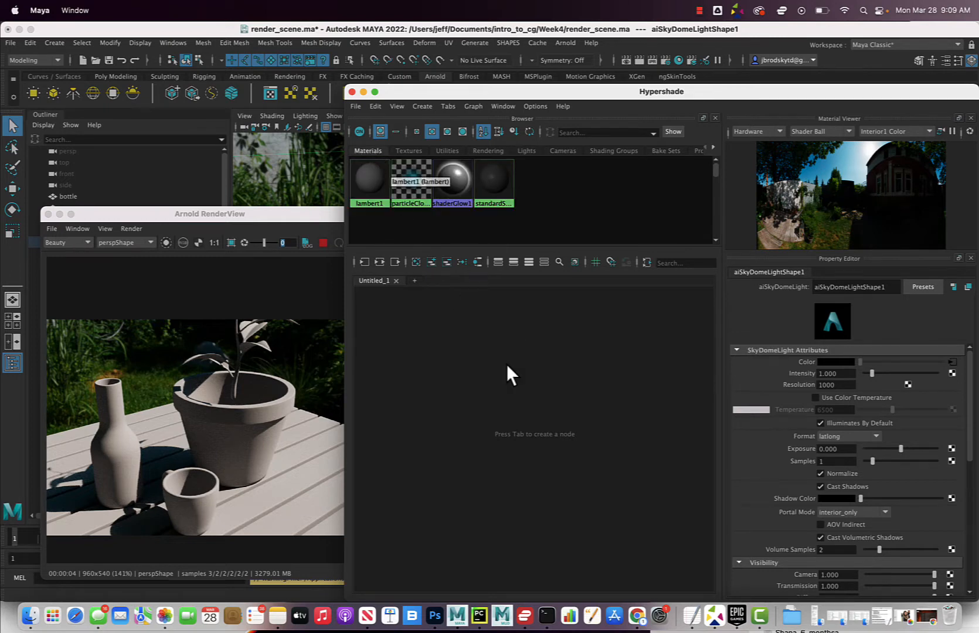
right_click(489, 370)
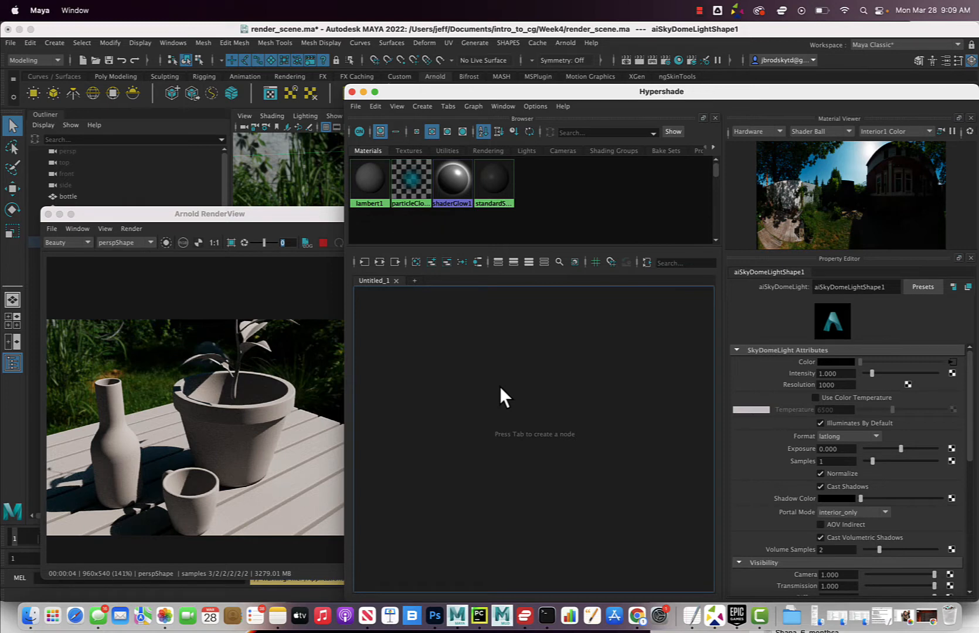
right_click(510, 376)
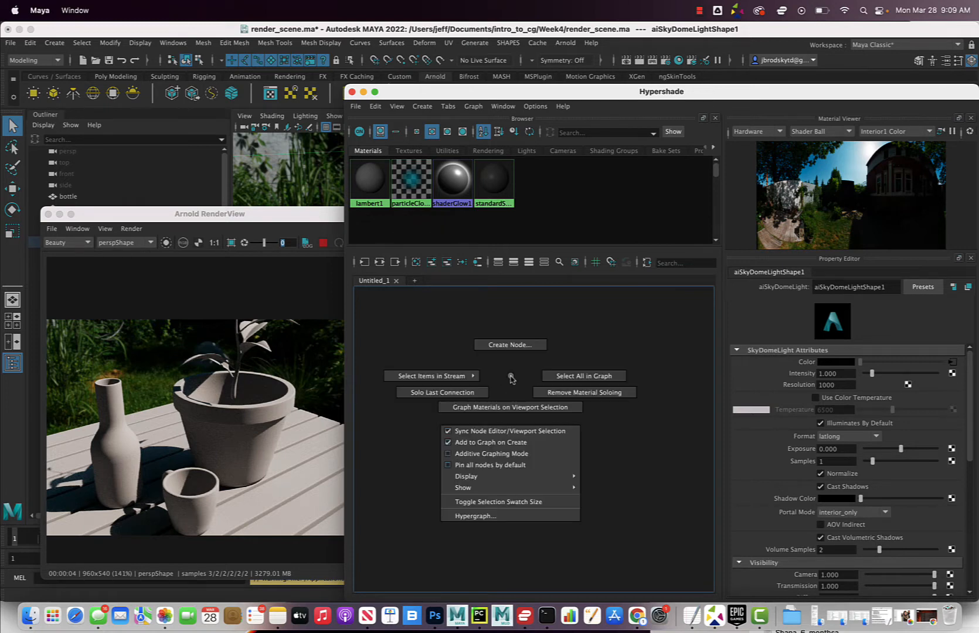
click(512, 346)
drag(445, 365, 439, 215)
click(325, 359)
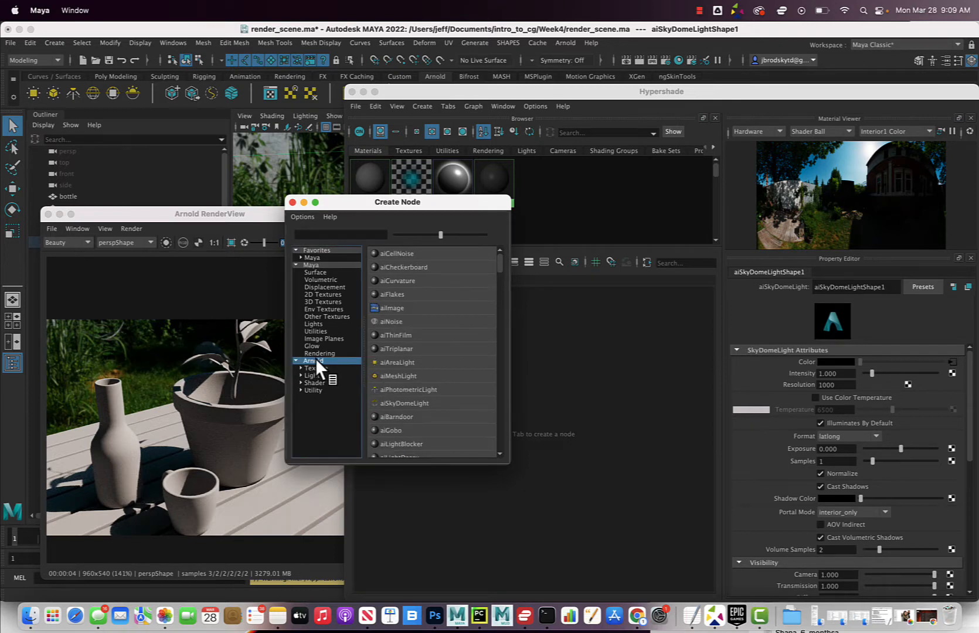
scroll(414, 362, down, 5)
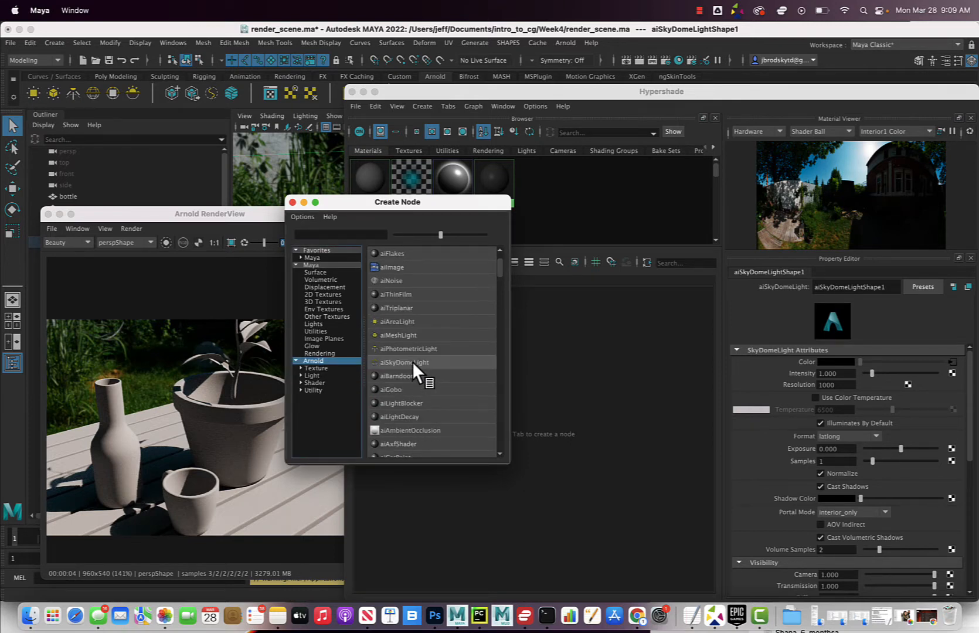
scroll(412, 363, down, 3)
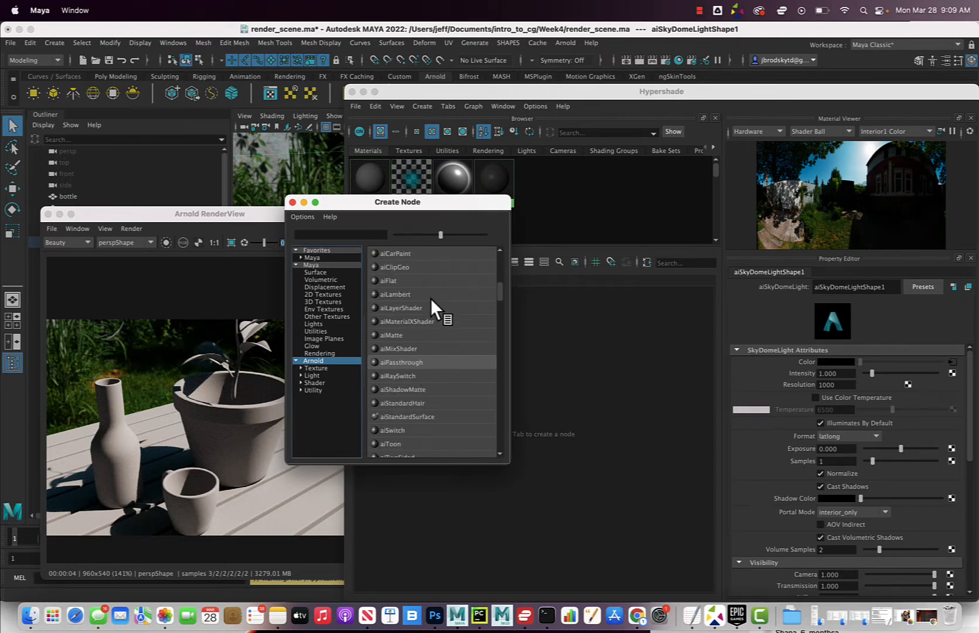
click(413, 416)
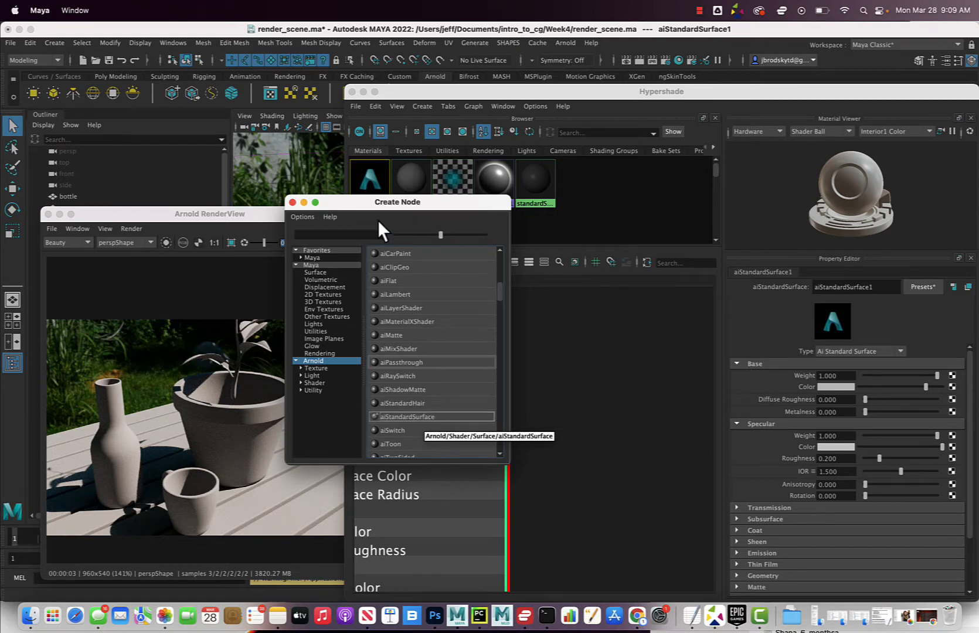
- Place the aiStandardSurface1 node lower than its shading group, close the Create Node window, and keep the material node selected
drag(387, 202, 195, 150)
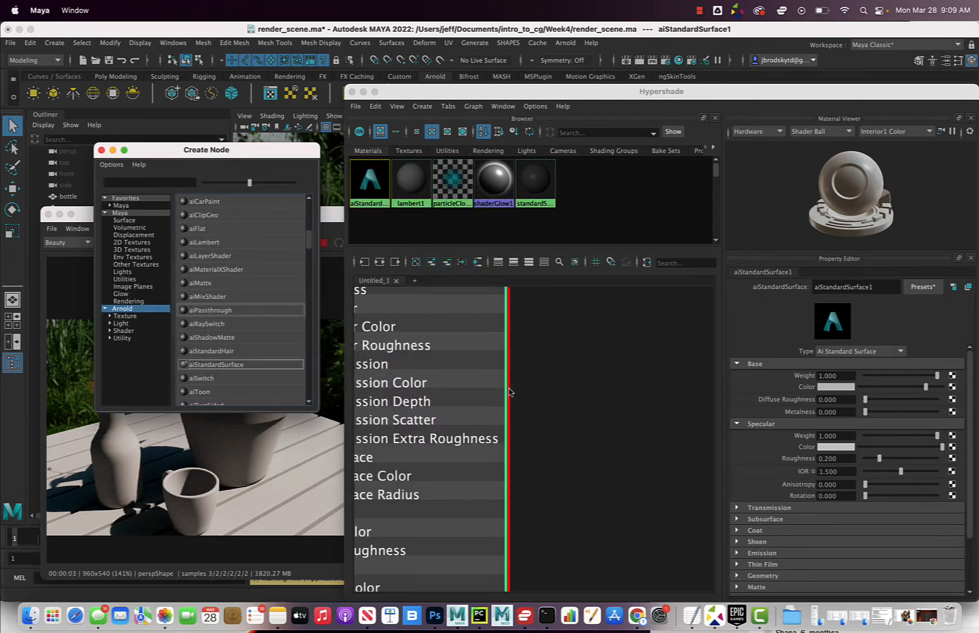
scroll(509, 392, down, 5)
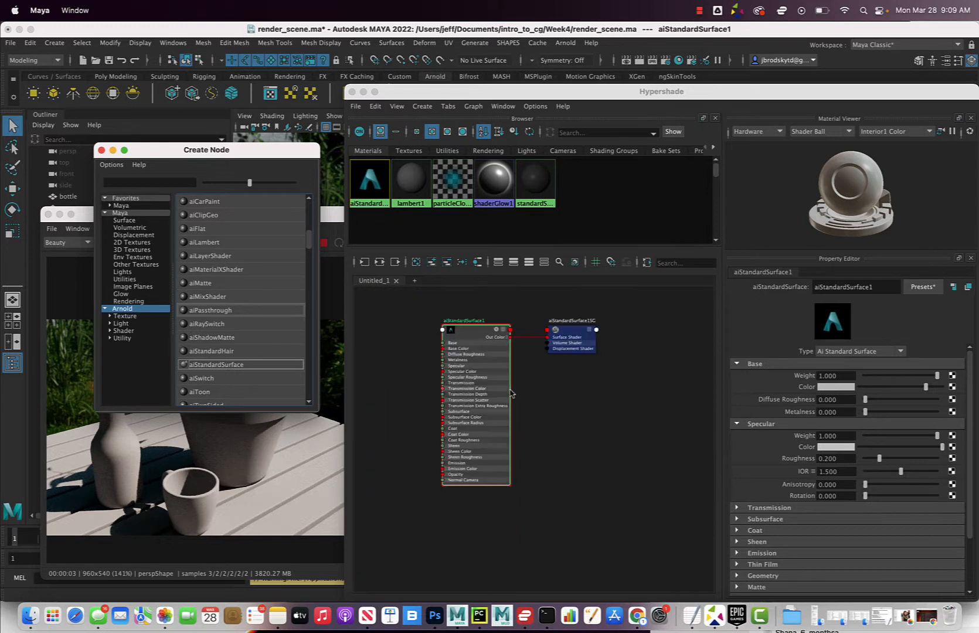
scroll(511, 393, up, 2)
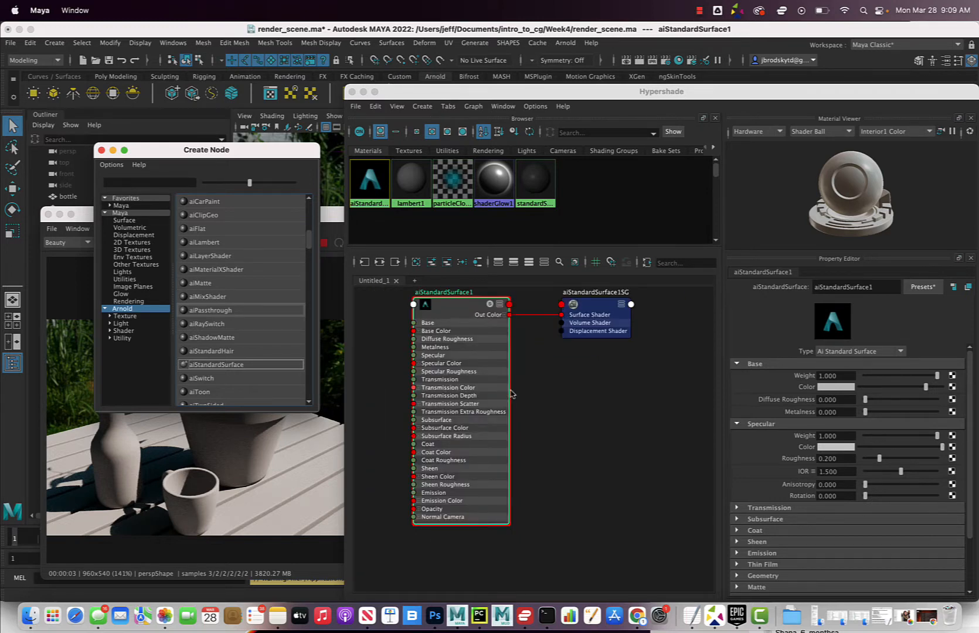
drag(452, 306, 444, 349)
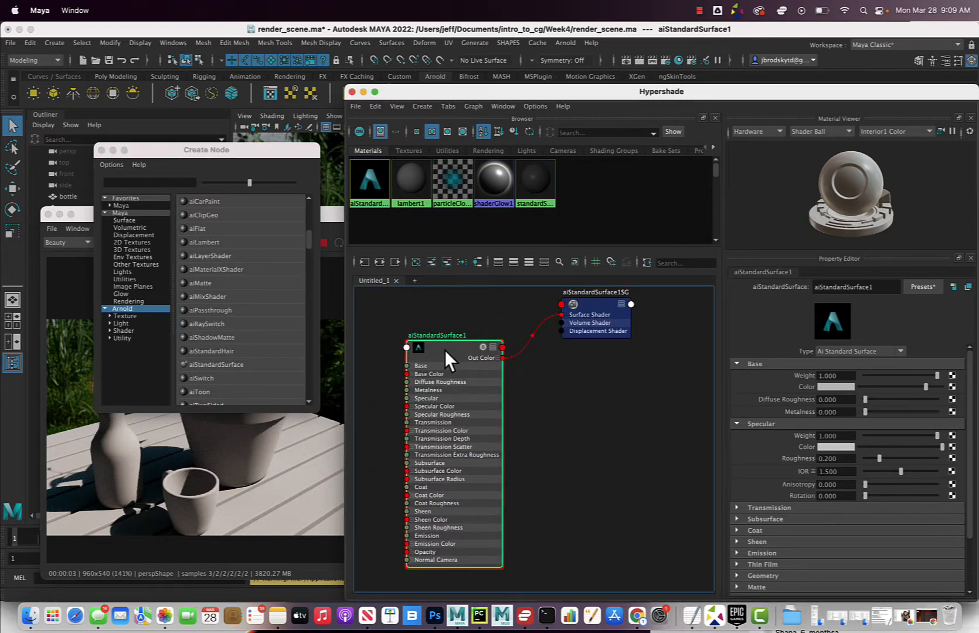
drag(132, 158, 207, 185)
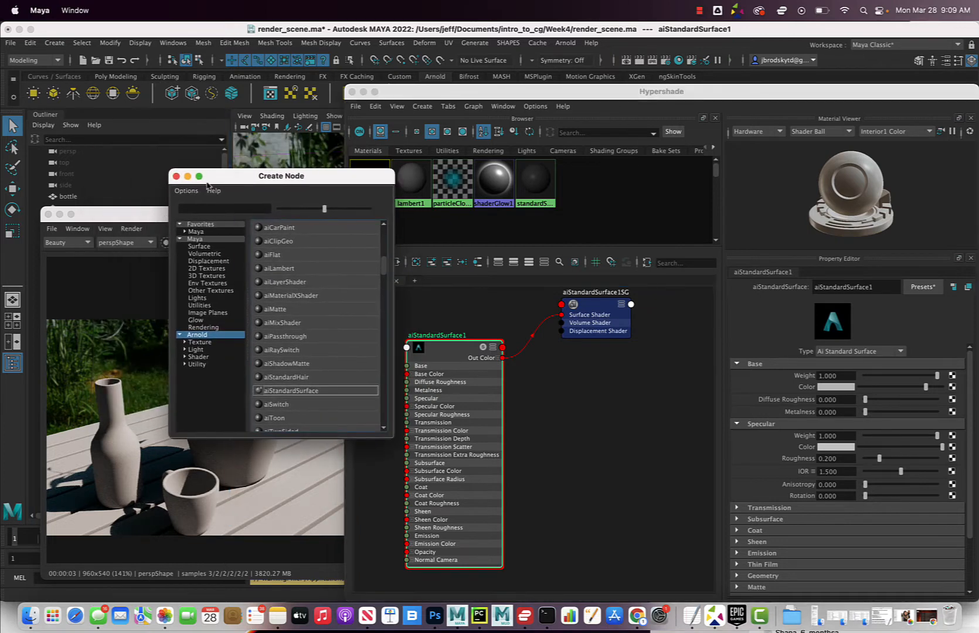
click(176, 176)
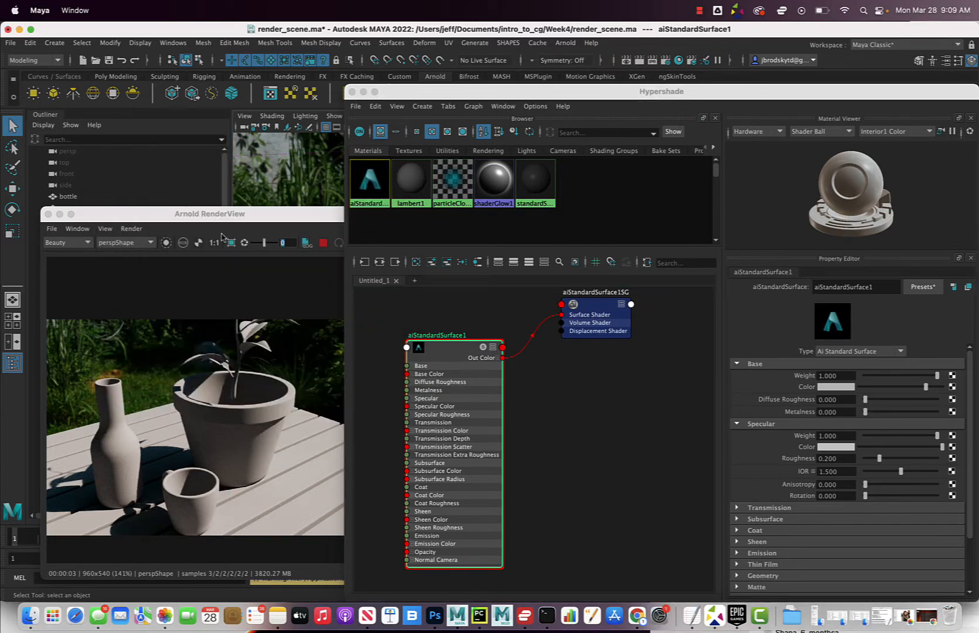
click(458, 352)
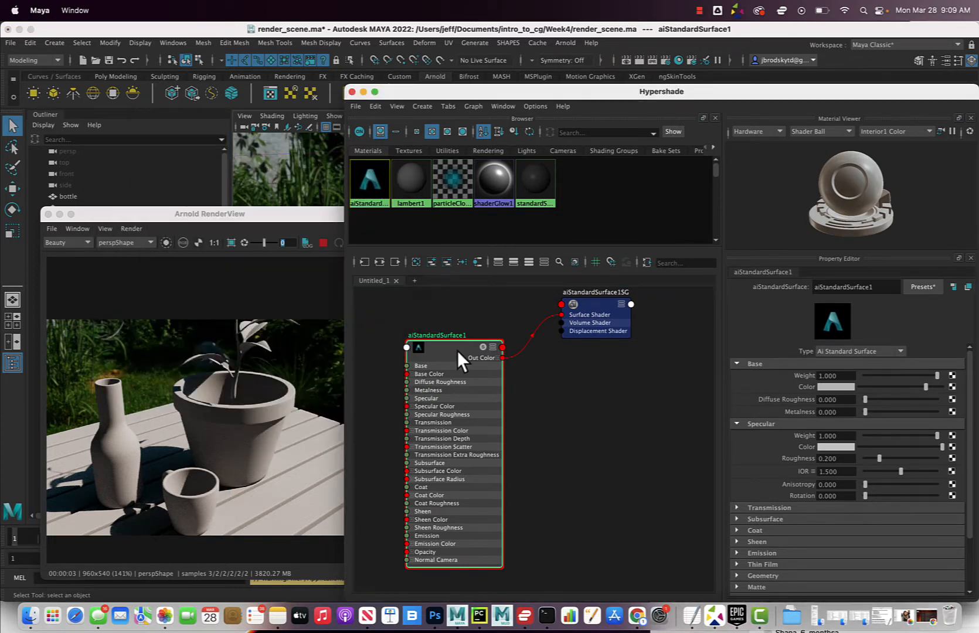
- Move the Arnold RenderView and Hypershade windows aside to uncover the bottle in the viewport
drag(458, 352, 444, 339)
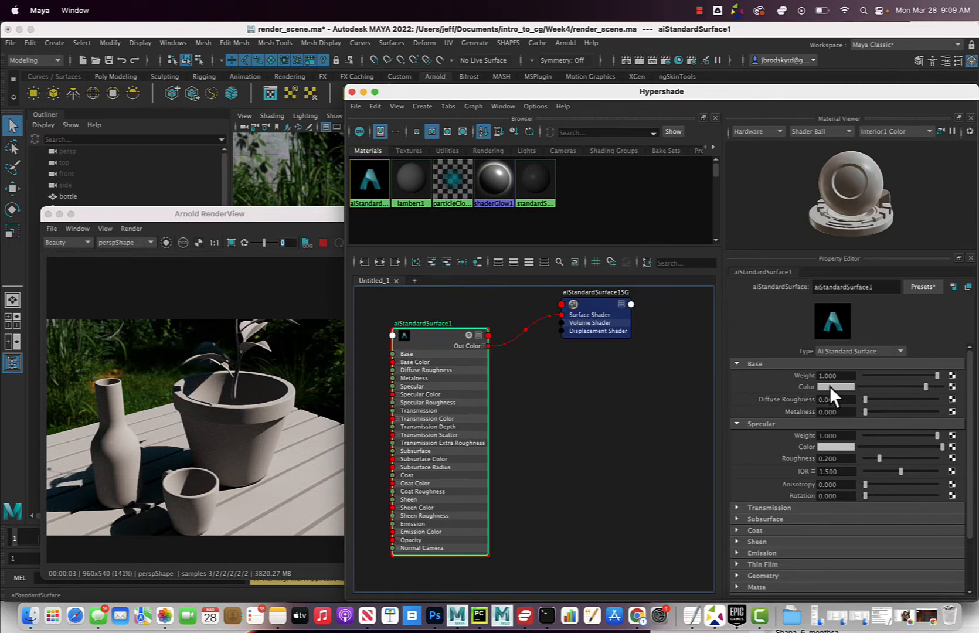
drag(427, 333, 442, 335)
click(261, 218)
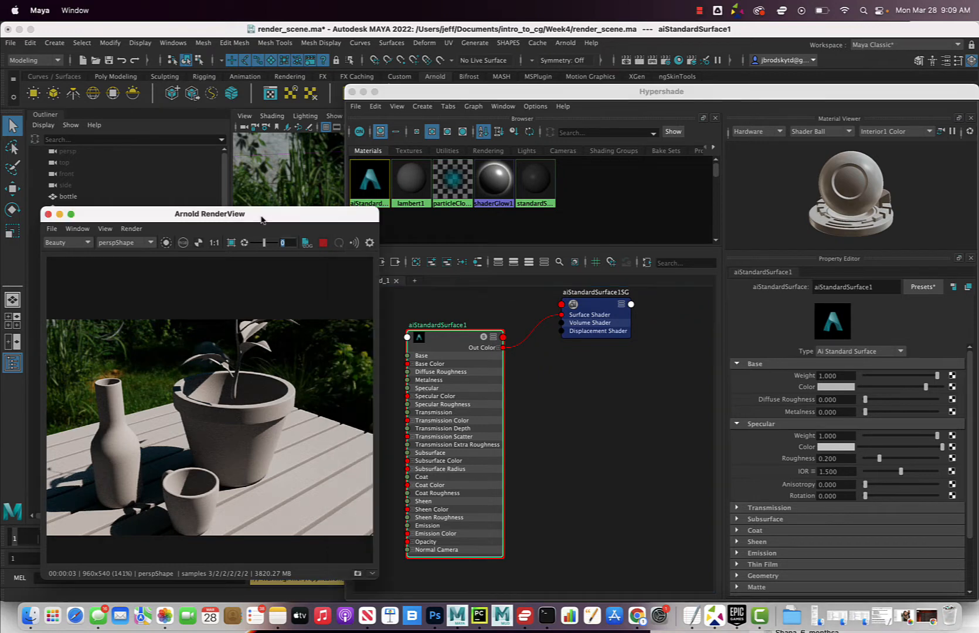
drag(261, 218, 200, 423)
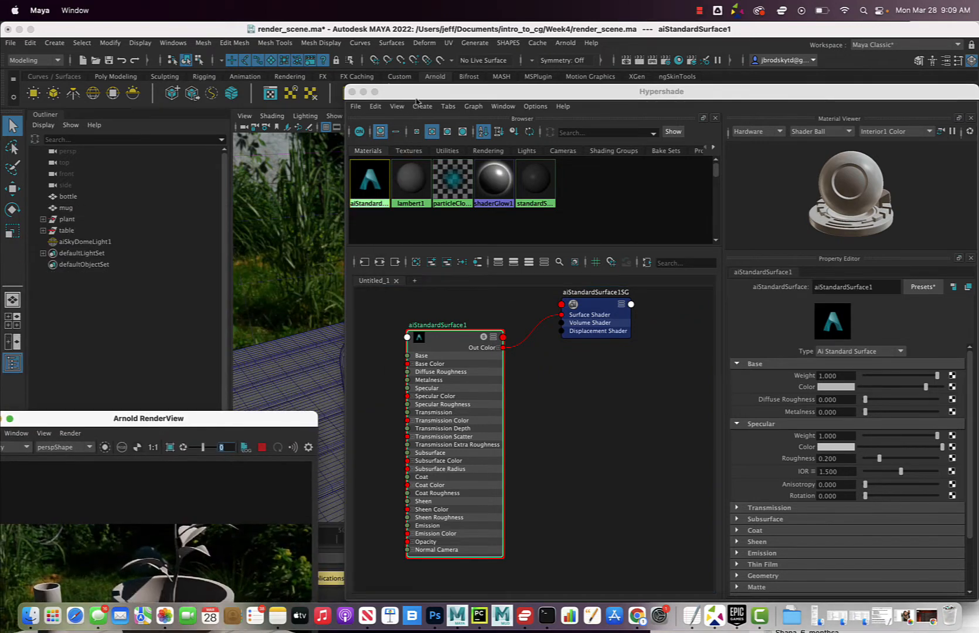
drag(416, 95, 553, 95)
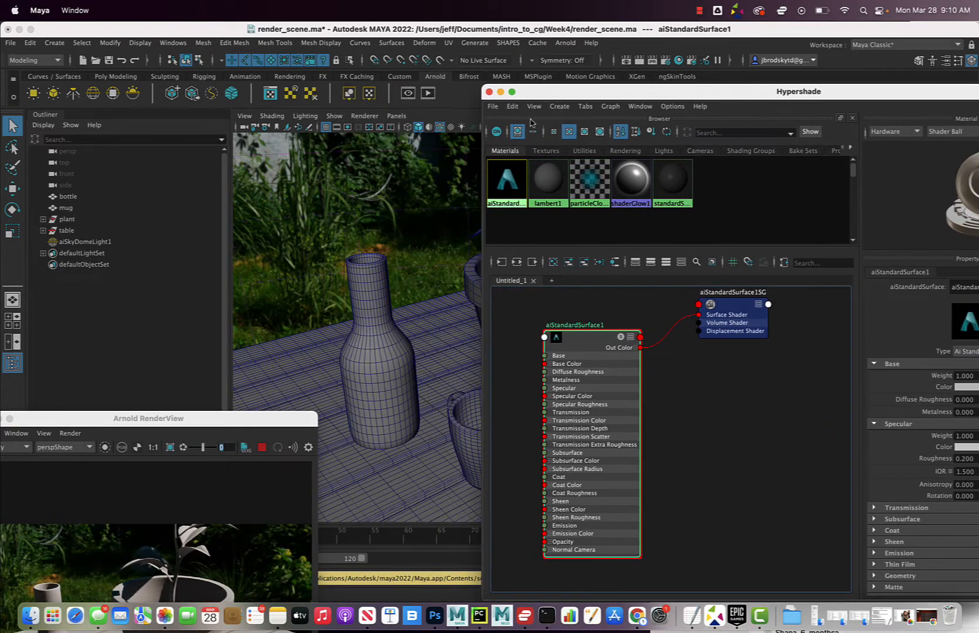
- Assign the aiStandardSurface1 material to the bottle and bring the full Arnold RenderView preview back into sight
click(367, 285)
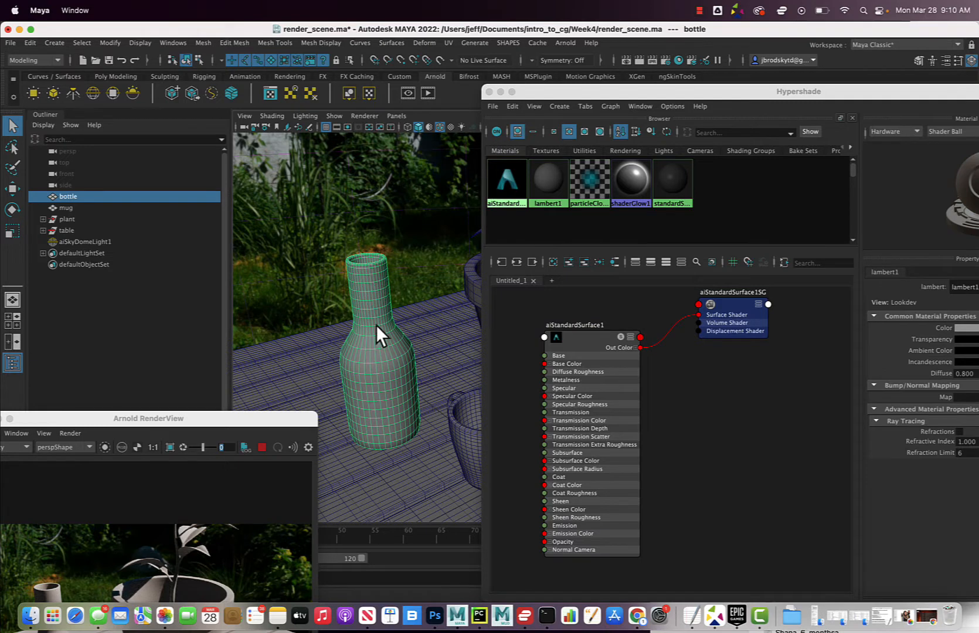
right_click(577, 340)
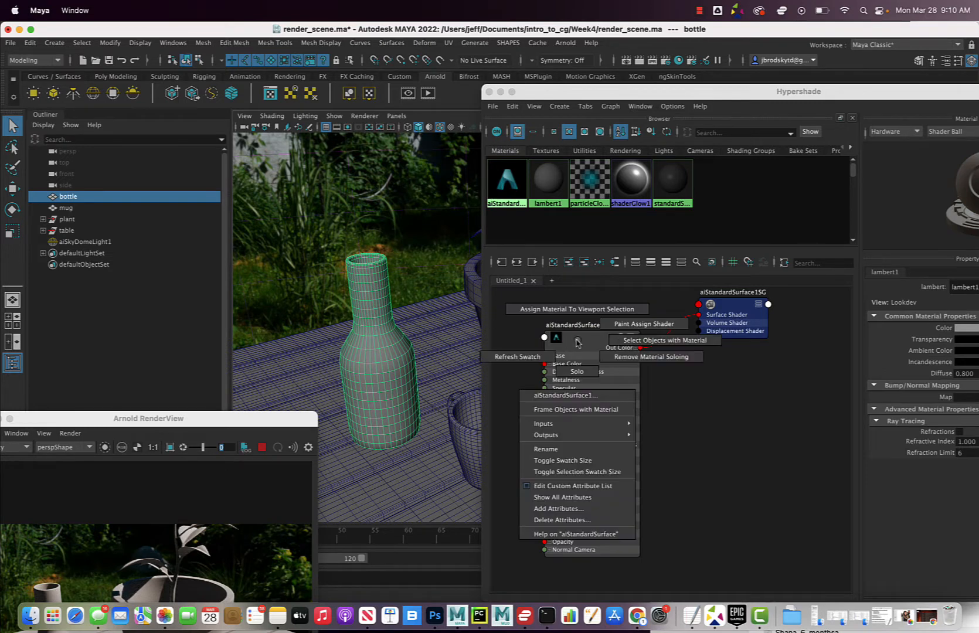
click(581, 310)
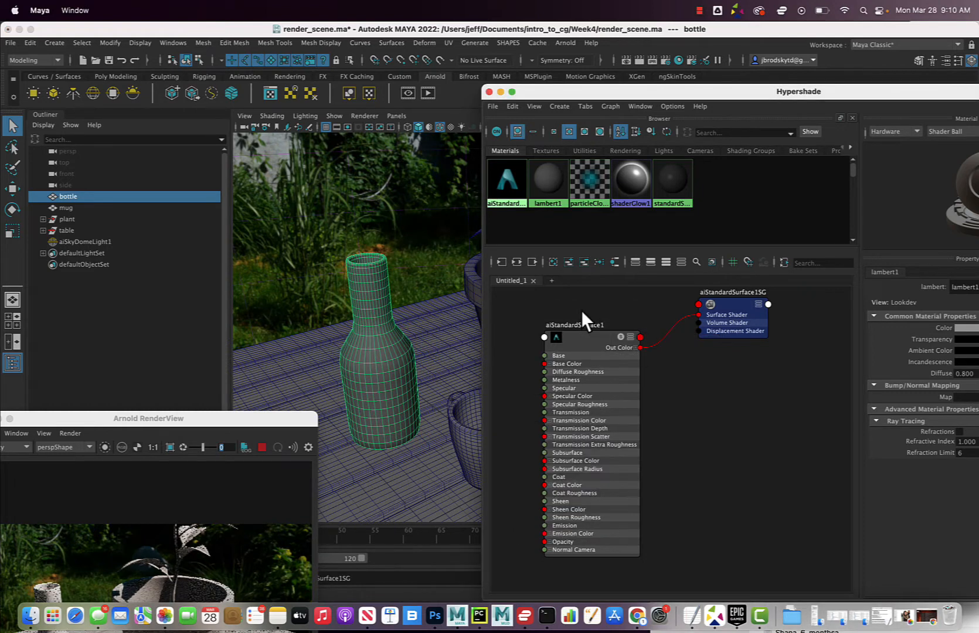
double_click(193, 420)
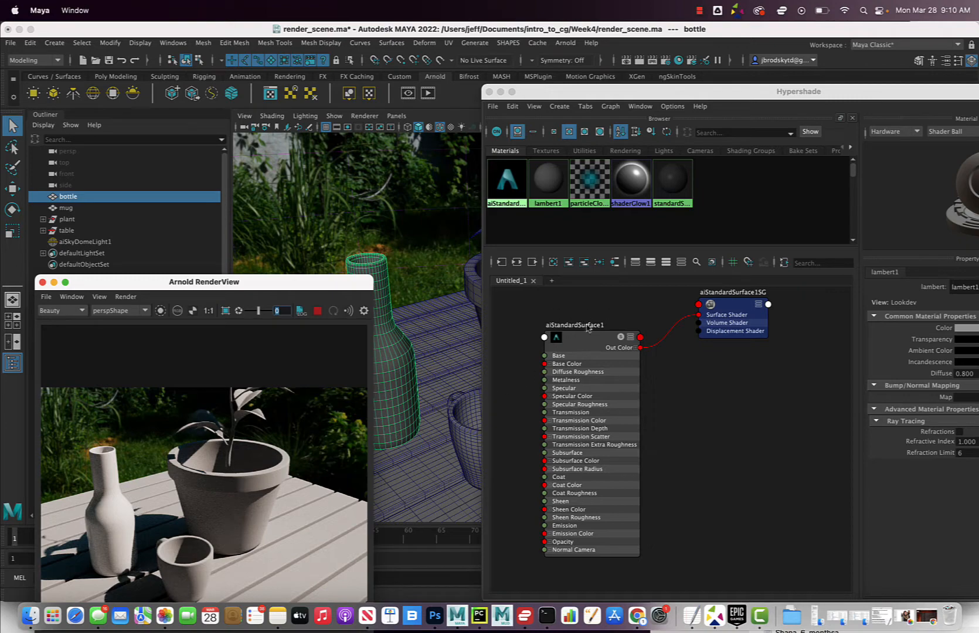
- Reassign aiStandardSurface1 to the selected bottle and shift the Hypershade window so the material's full Property Editor is accessible
scroll(578, 308, down, 2)
scroll(578, 308, up, 3)
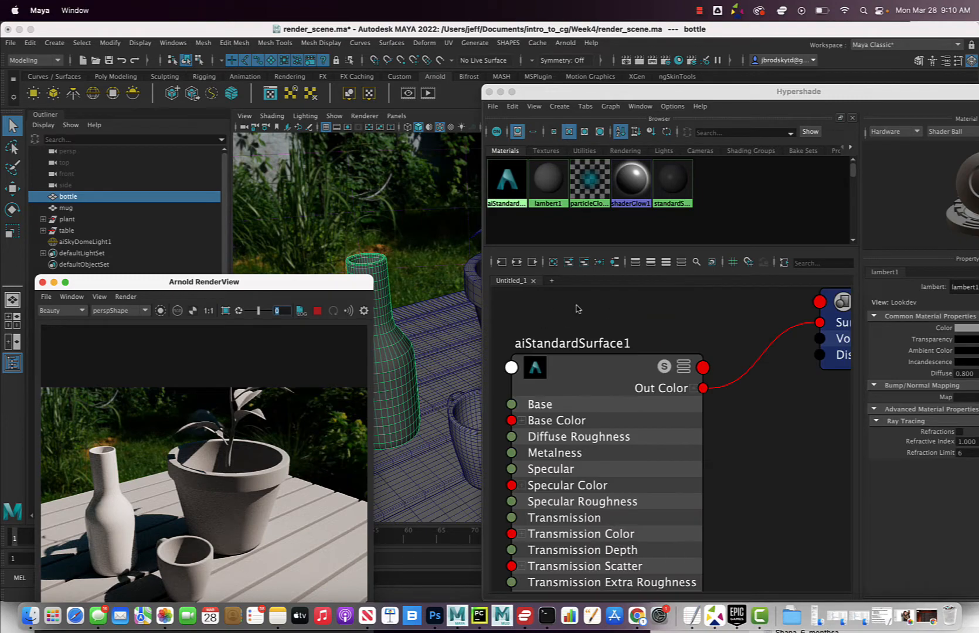
click(409, 366)
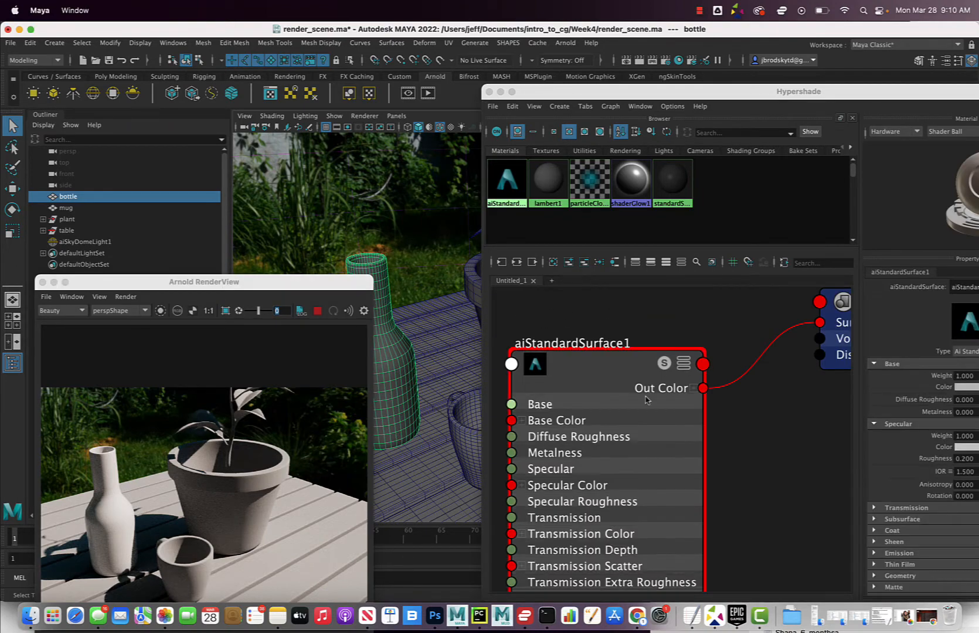
scroll(624, 385, down, 3)
scroll(625, 386, up, 2)
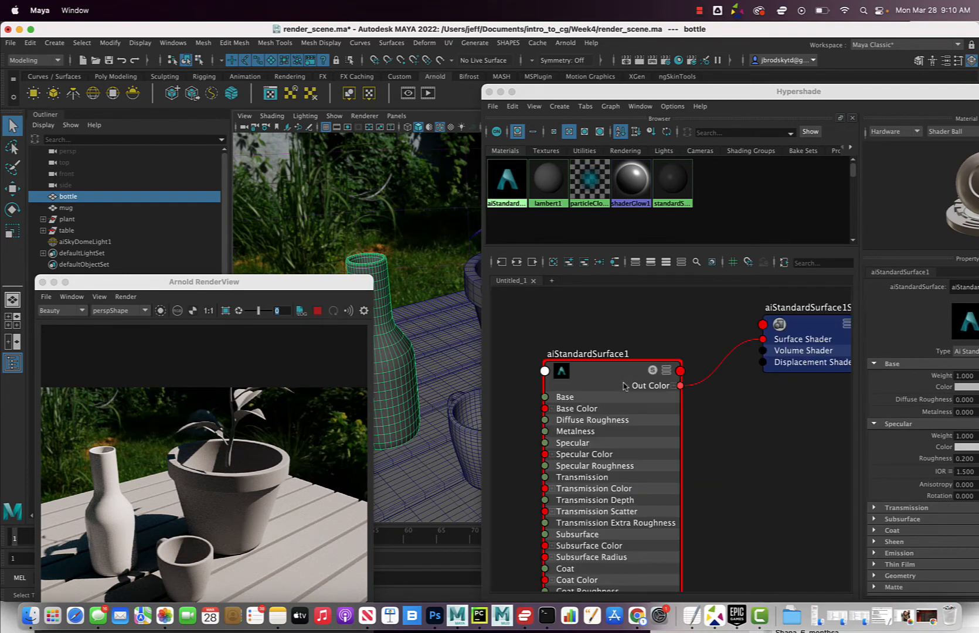
right_drag(608, 372, 608, 343)
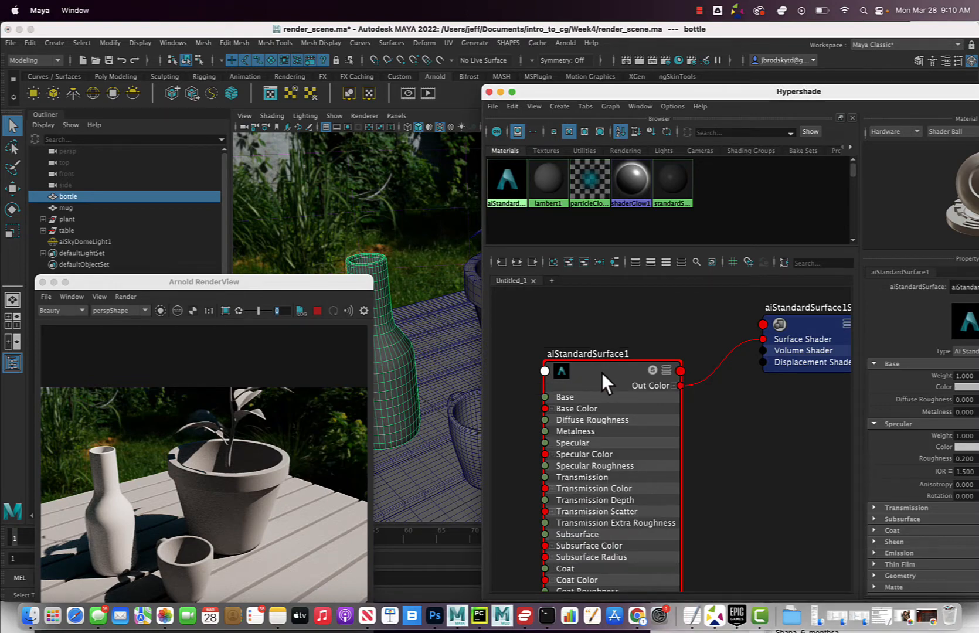
drag(758, 94, 581, 64)
mouse_move(434, 367)
mouse_down()
mouse_move(448, 362)
mouse_move(423, 374)
mouse_up()
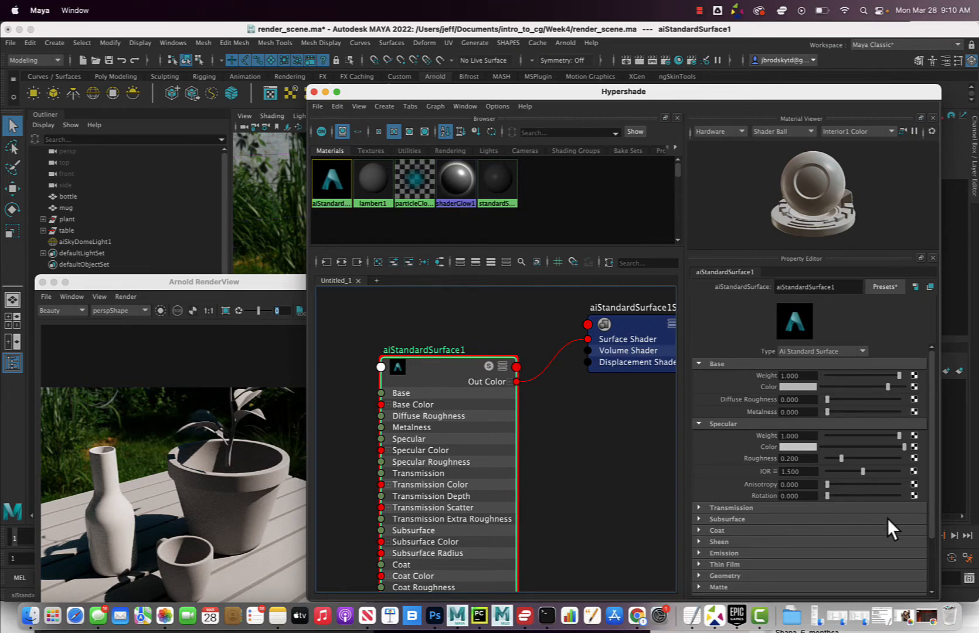
- Set the base color of aiStandardSurface1 to pure blue from the color palette and reposition its node slightly
click(792, 388)
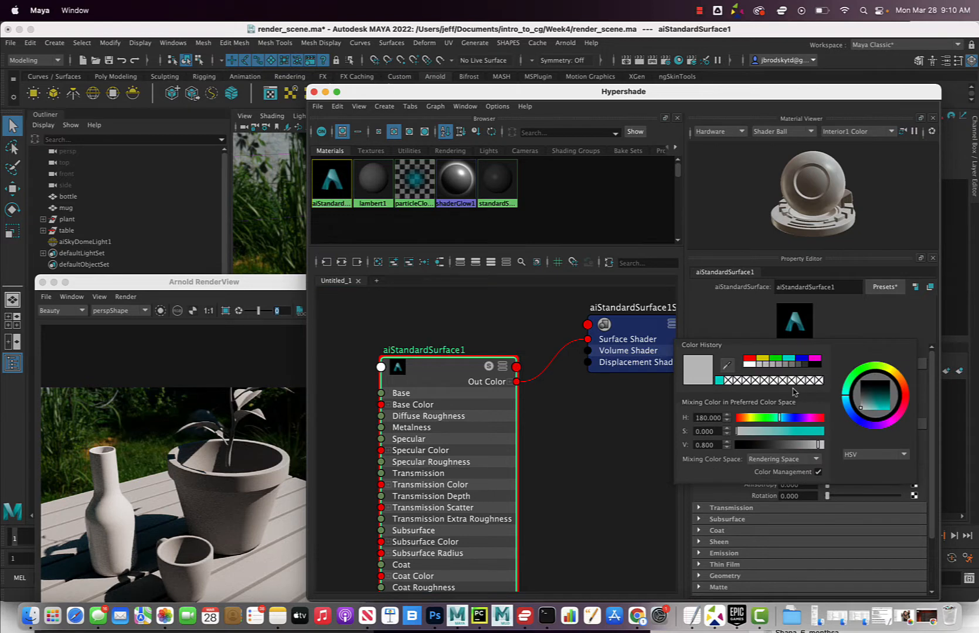
click(806, 360)
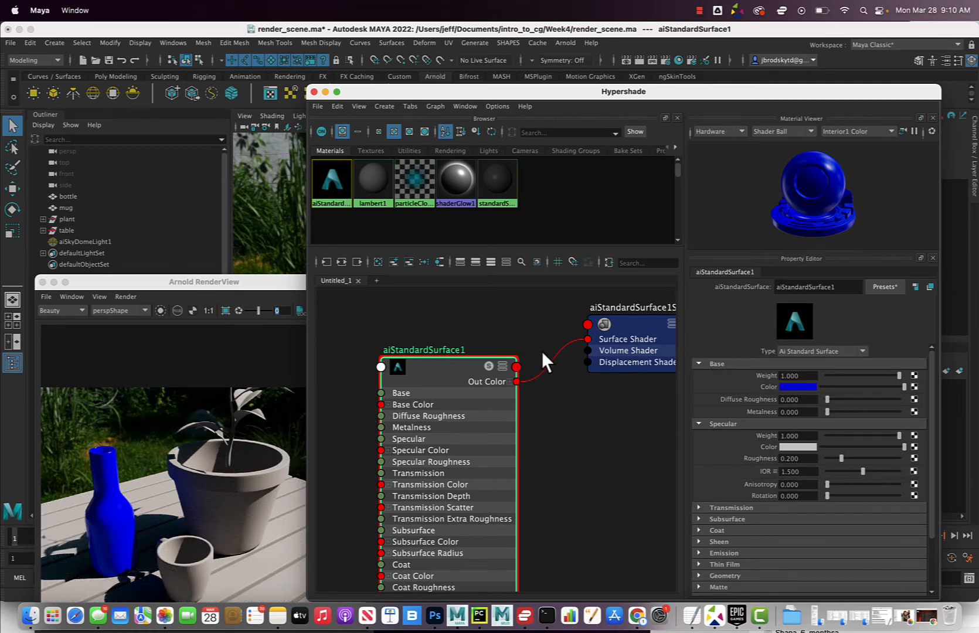
mouse_move(430, 382)
mouse_down()
mouse_move(445, 352)
mouse_move(441, 364)
mouse_up()
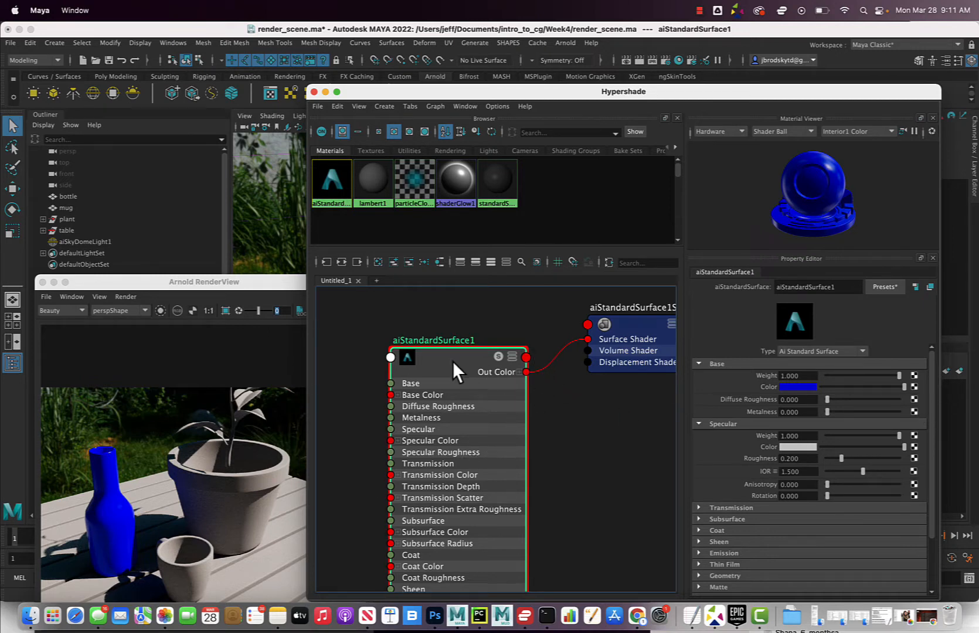
drag(453, 361, 452, 360)
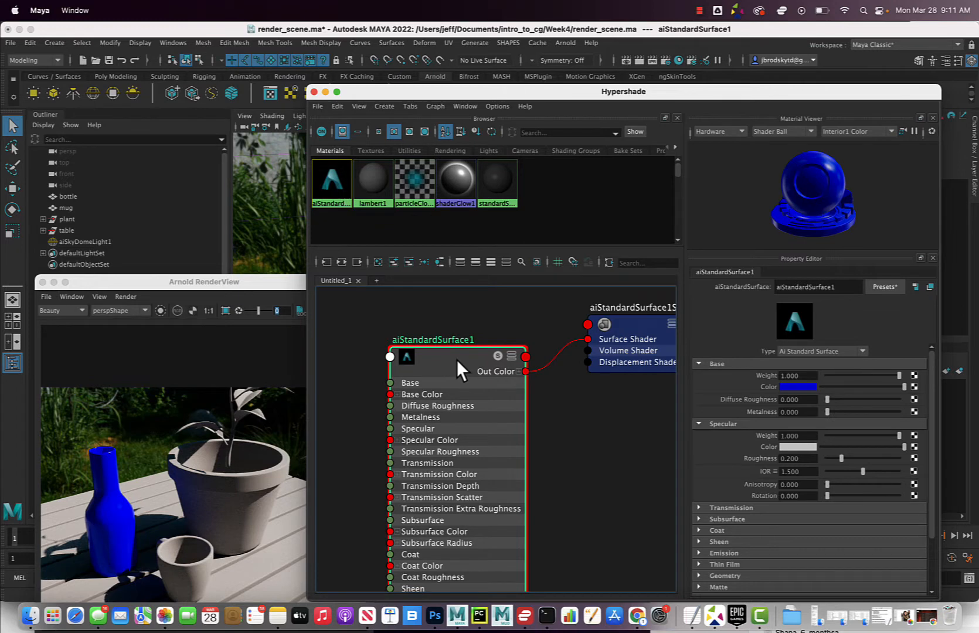
- Replace the aiStandardSurface1 settings with the Chrome preset
click(880, 288)
mouse_move(884, 290)
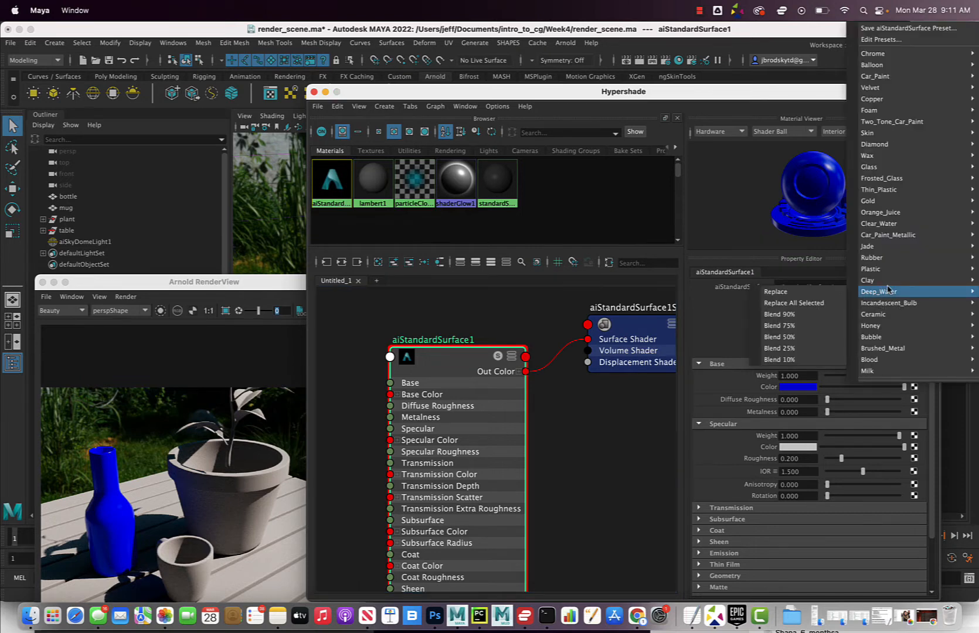
mouse_move(897, 57)
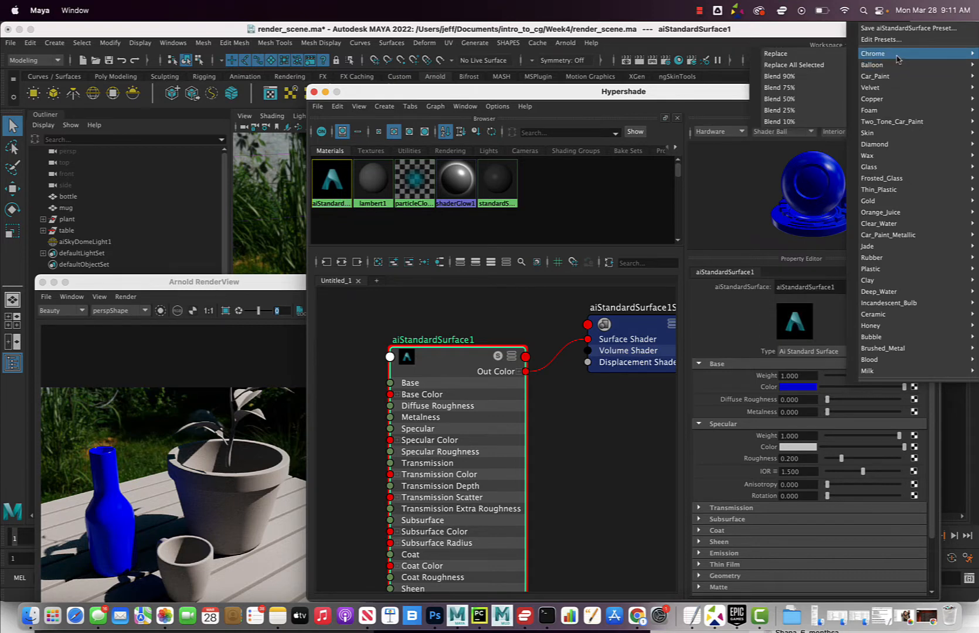
click(810, 56)
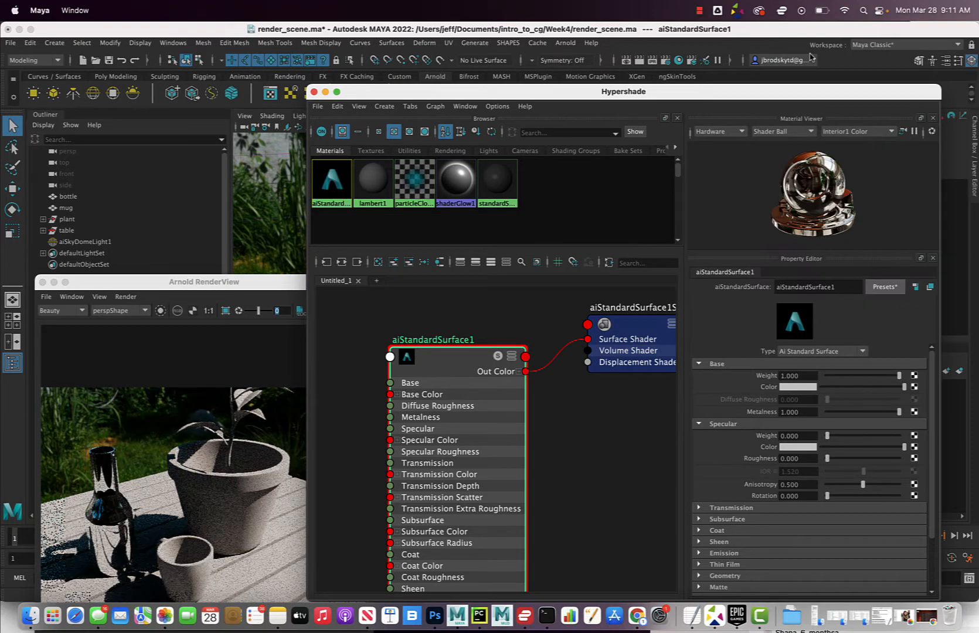
- Replace the aiStandardSurface1 settings with the Copper preset
click(885, 287)
mouse_move(886, 293)
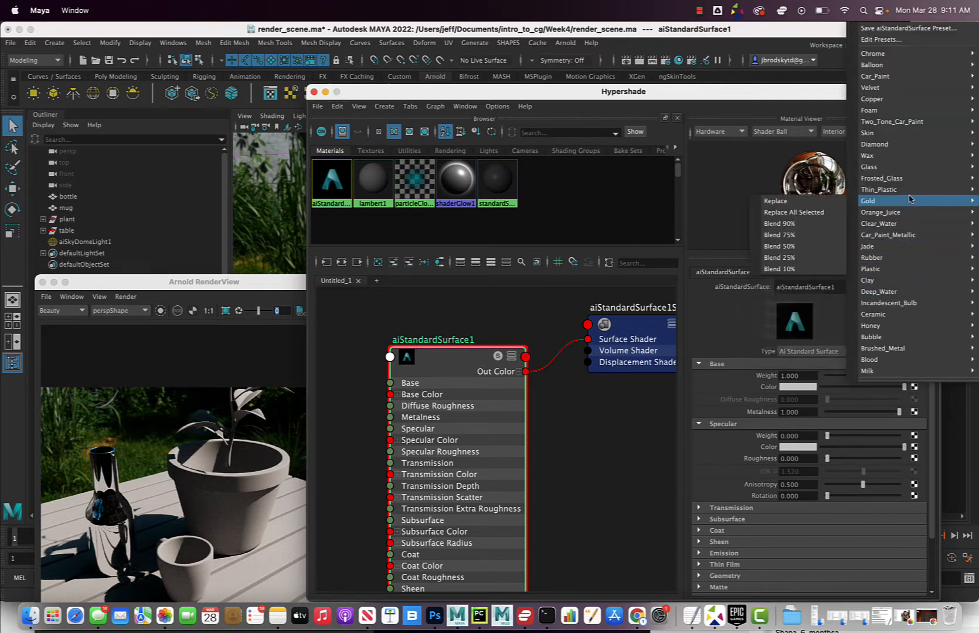
mouse_move(895, 104)
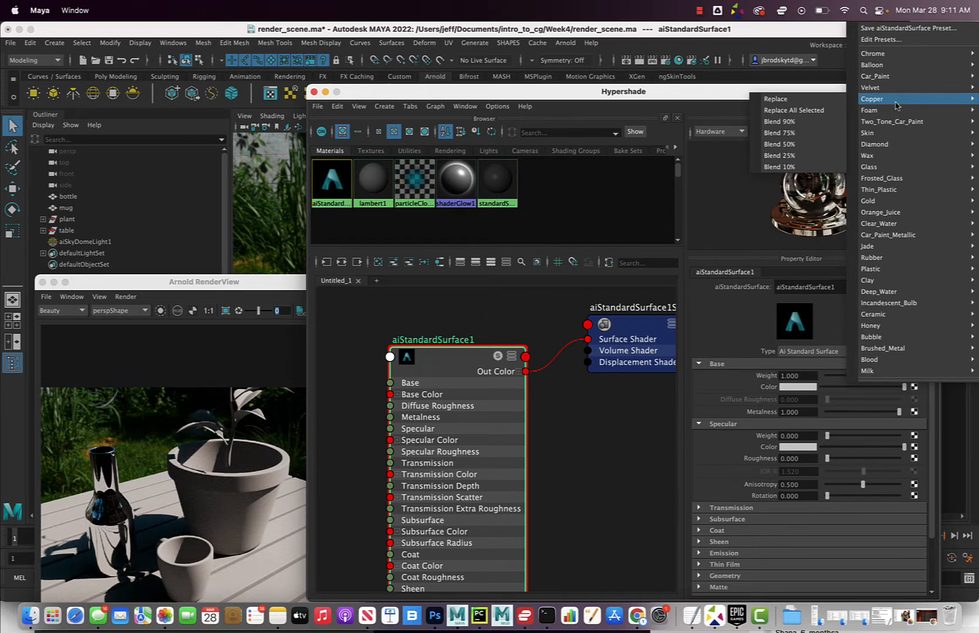
click(811, 101)
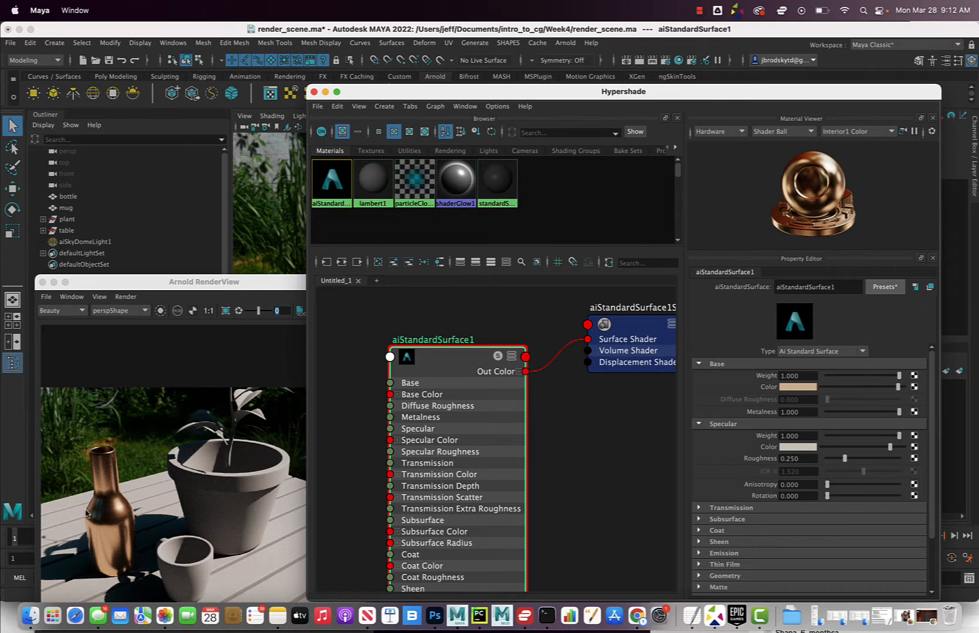
- Replace the aiStandardSurface1 settings with the Glass preset
click(878, 286)
mouse_move(879, 284)
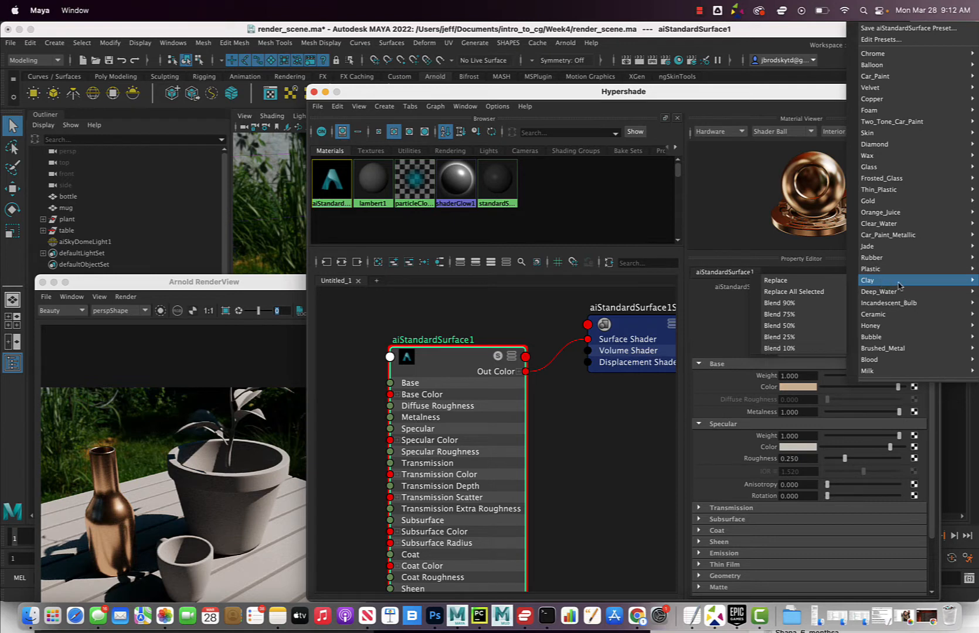
mouse_move(873, 167)
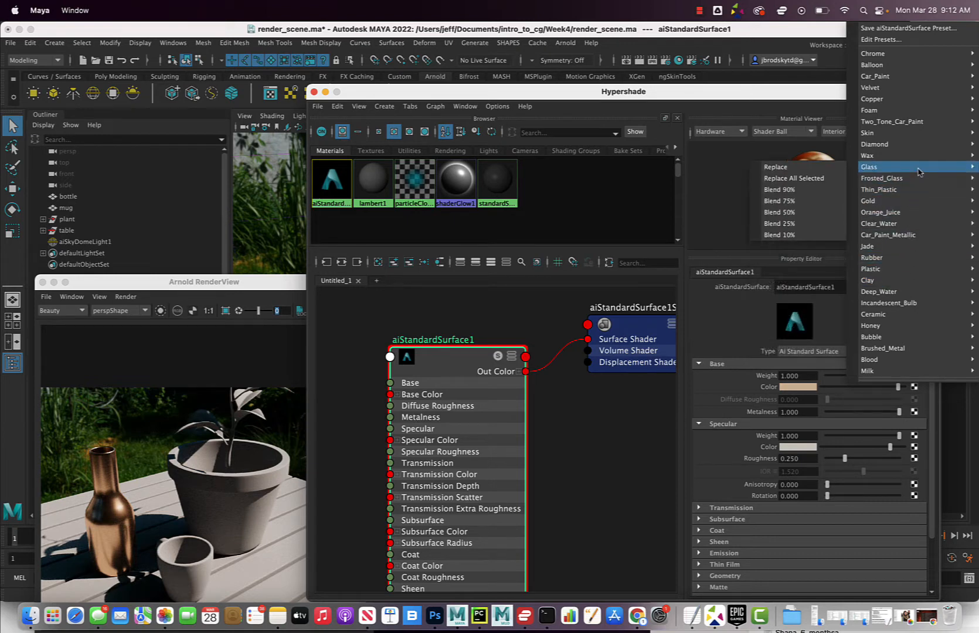
click(819, 168)
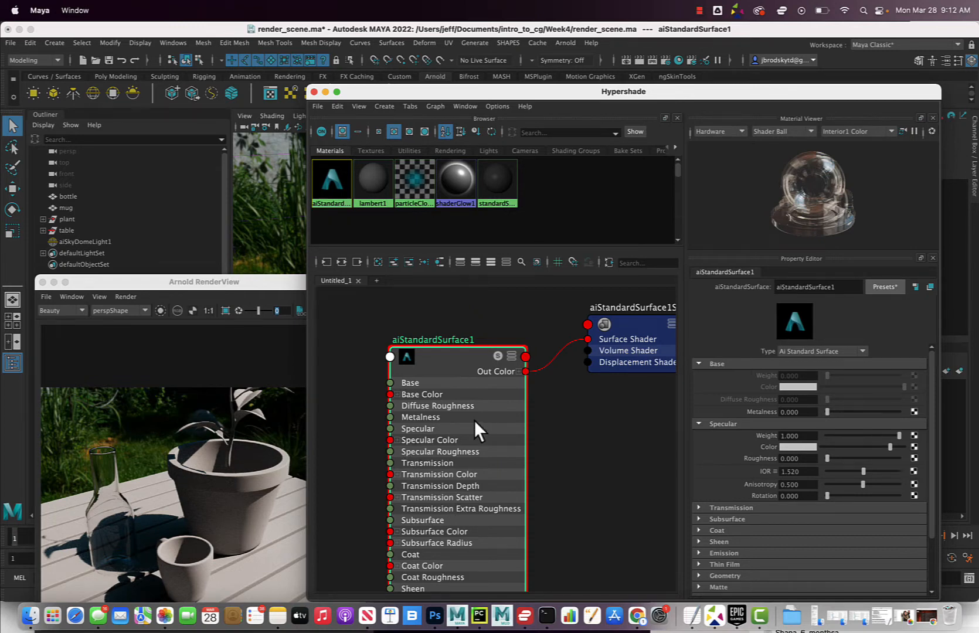
- Rename the bottle's aiStandardSurface1 material to glass_surface
click(808, 286)
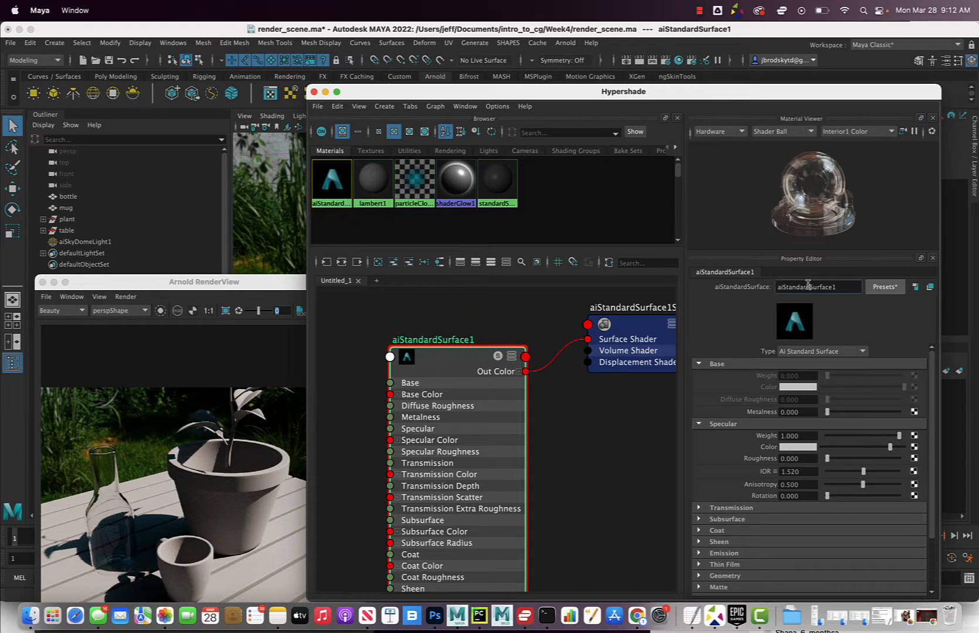
double_click(808, 285)
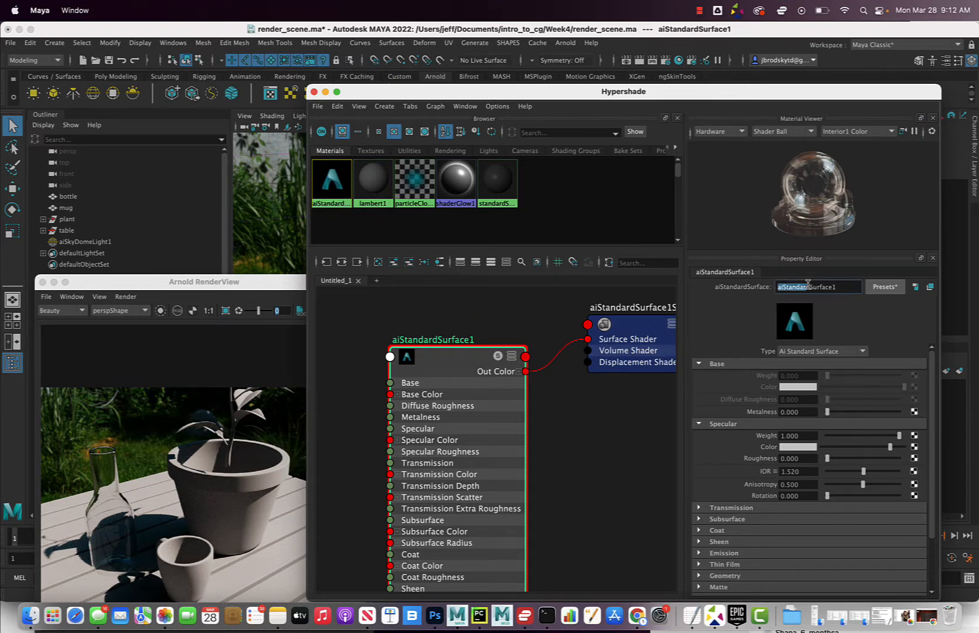
click(477, 321)
drag(462, 347, 439, 351)
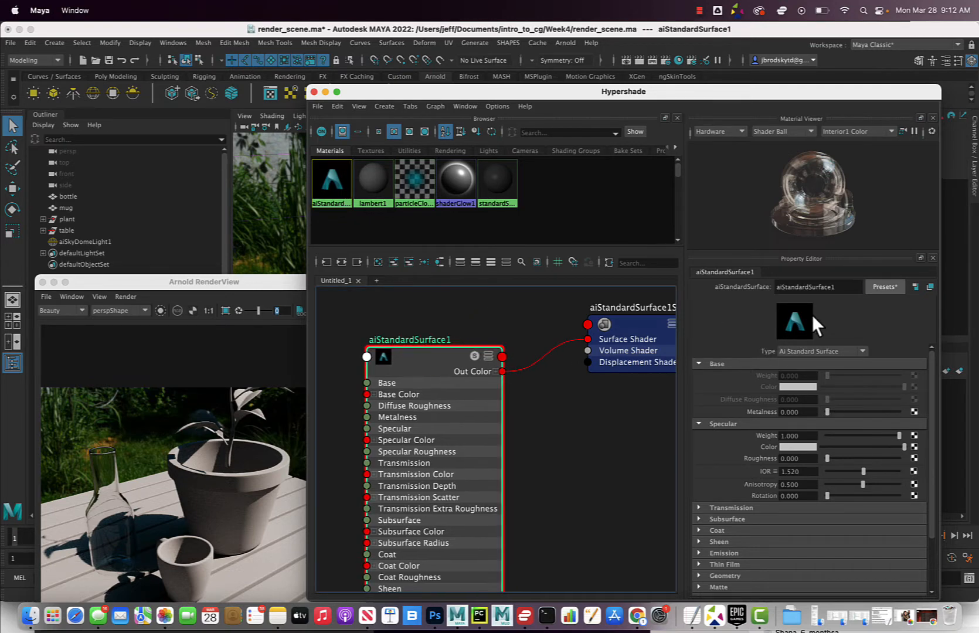
double_click(814, 288)
triple_click(814, 288)
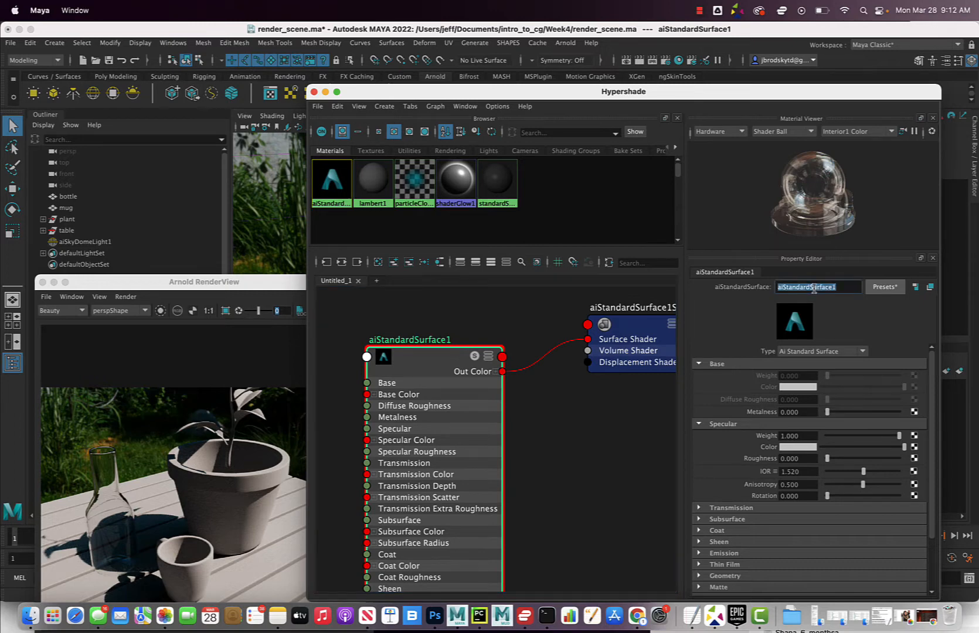
text(glass_surface)
key(Return)
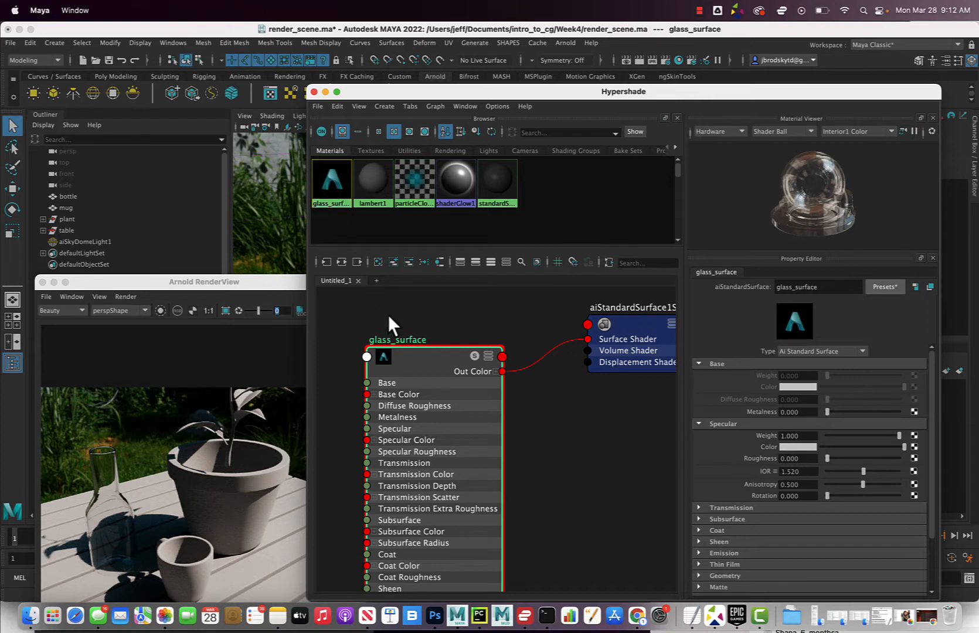
- Clear the Hypershade graph, bring the glass_surface material back in from the browser, and clear the work area again
click(378, 261)
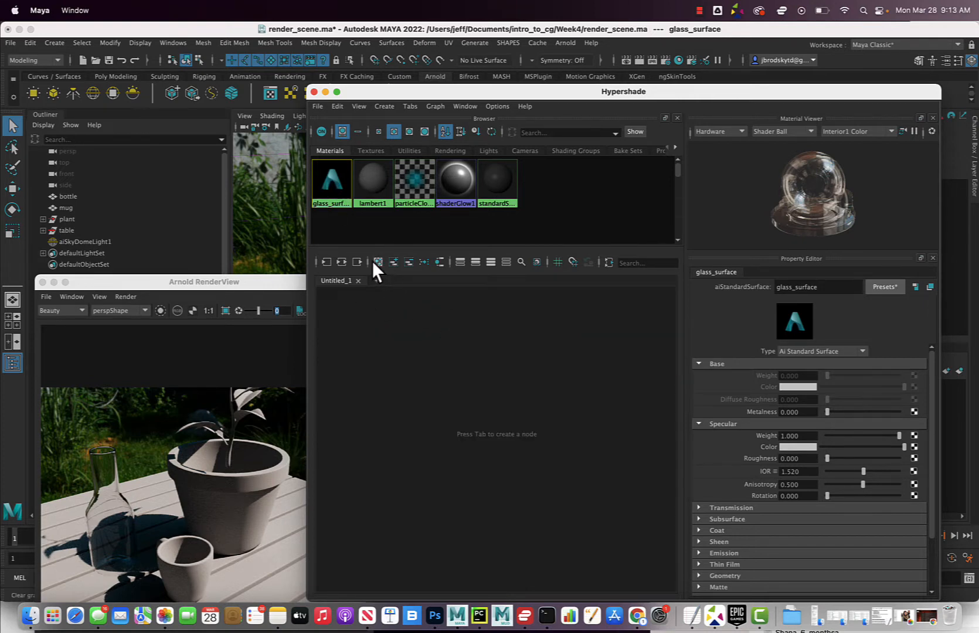
middle_drag(328, 174, 419, 384)
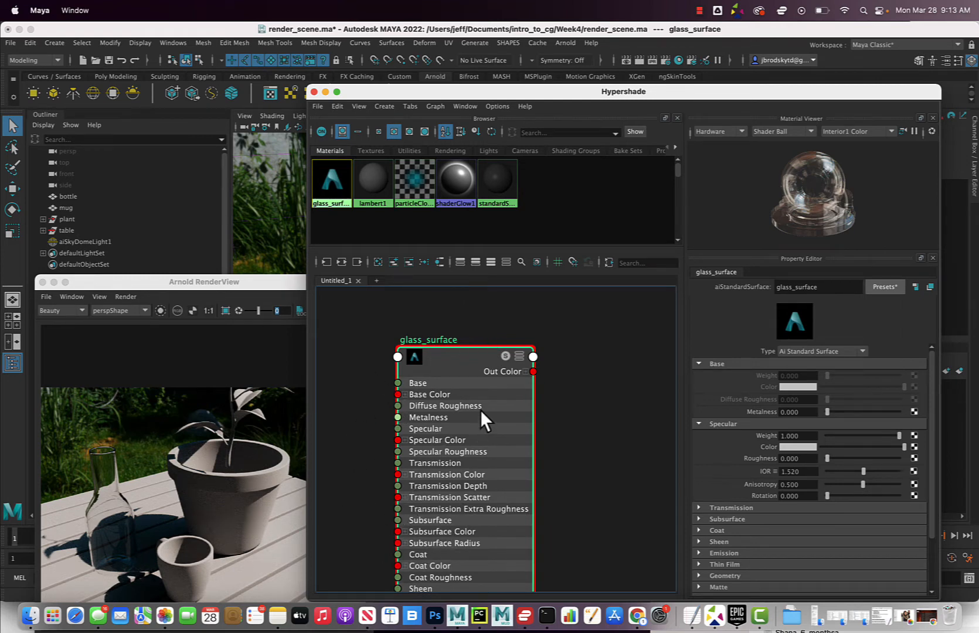
drag(452, 363, 473, 351)
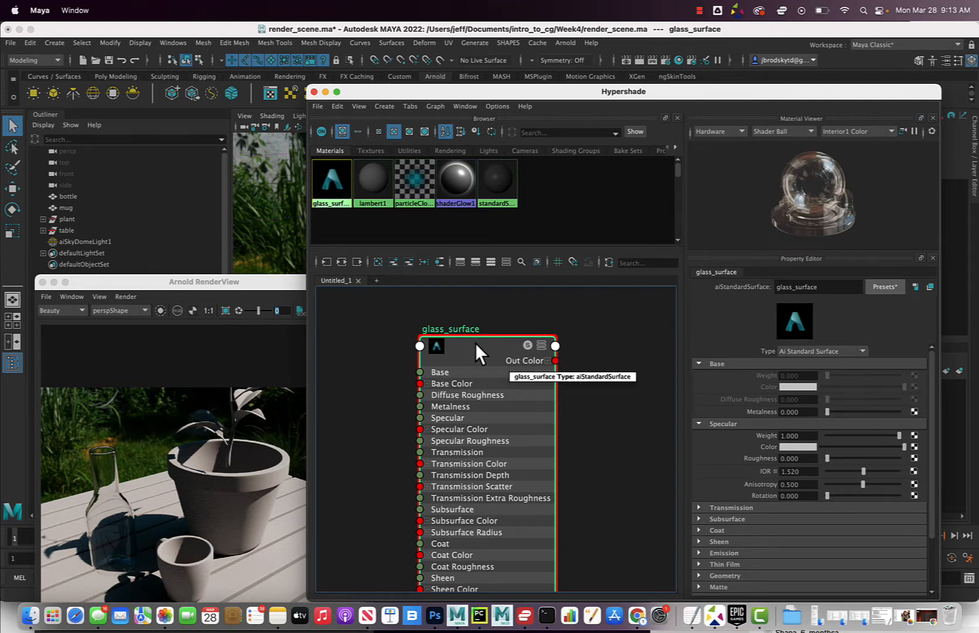
click(377, 262)
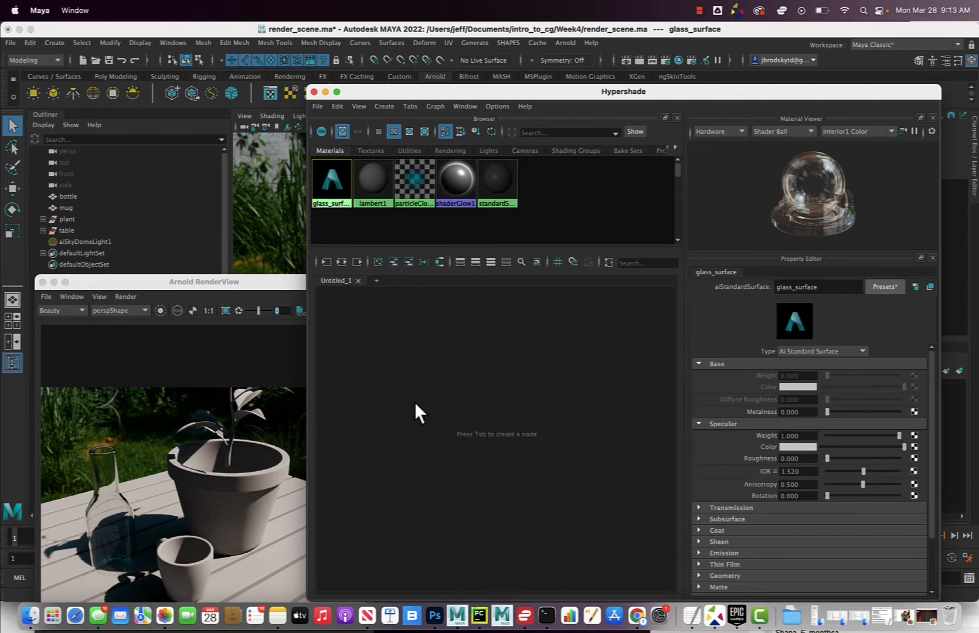
- Create a new Arnold aiStandardSurface material in the empty Hypershade work area
right_drag(415, 403, 414, 351)
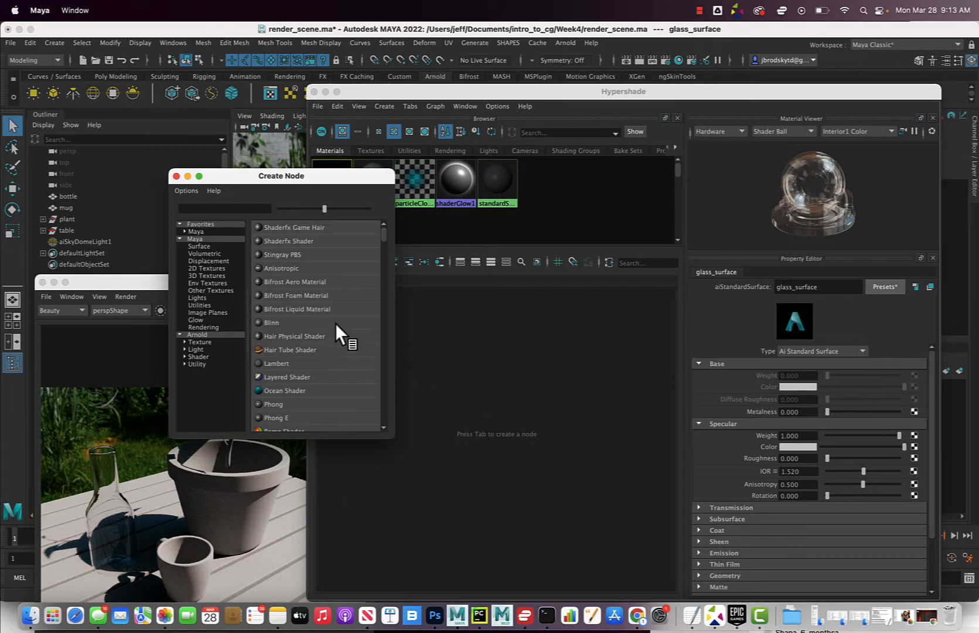
click(204, 332)
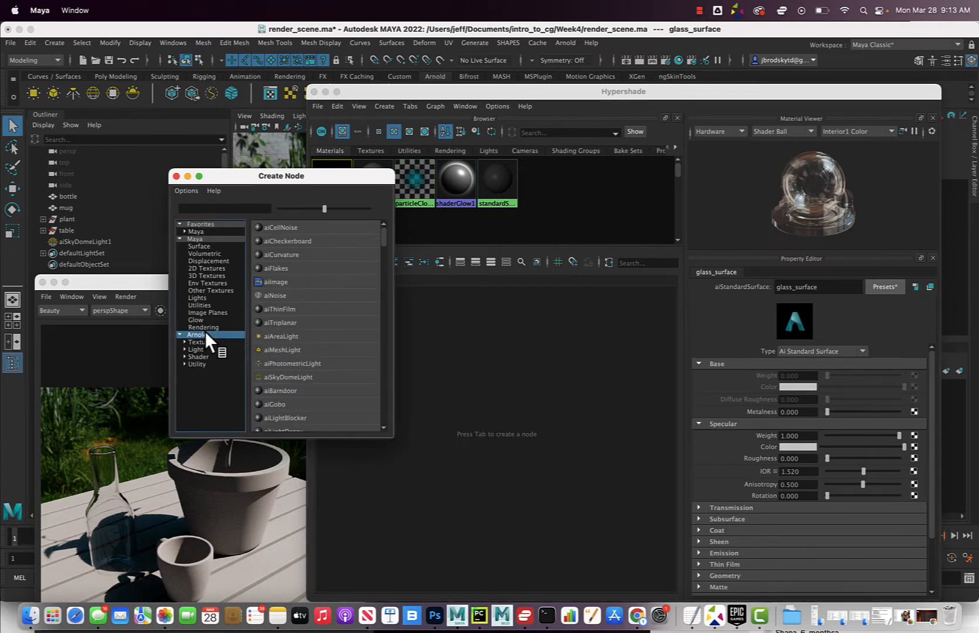
scroll(314, 351, down, 3)
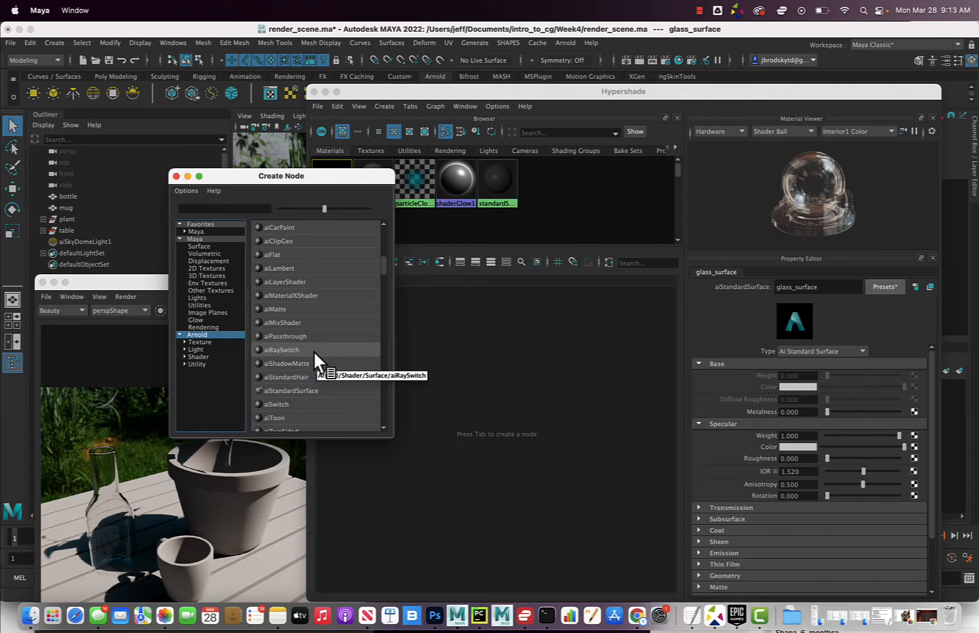
click(309, 390)
click(535, 392)
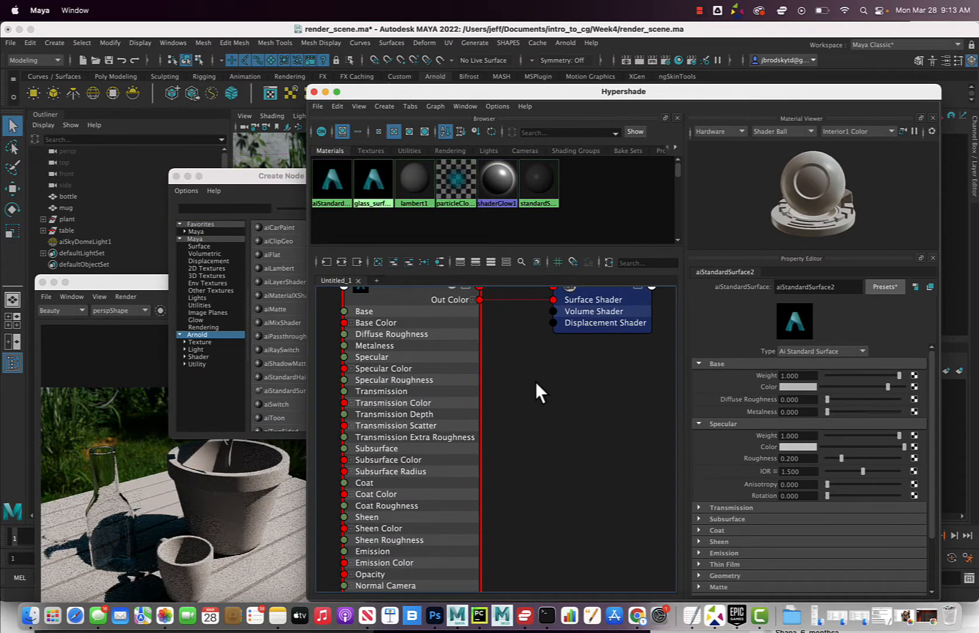
scroll(537, 386, down, 3)
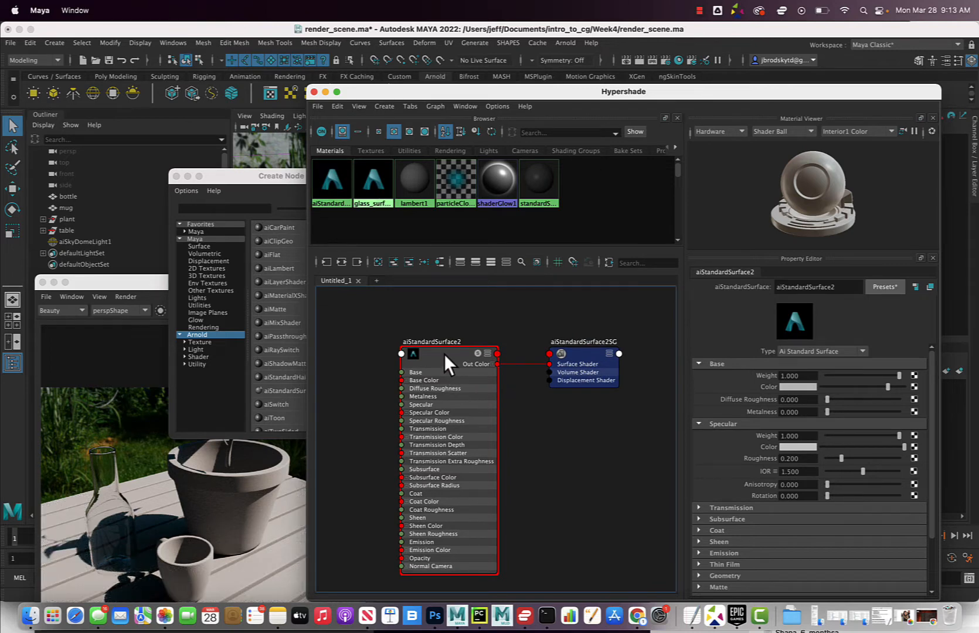
- Replace the aiStandardSurface2 settings with the Ceramic preset
drag(443, 353, 452, 350)
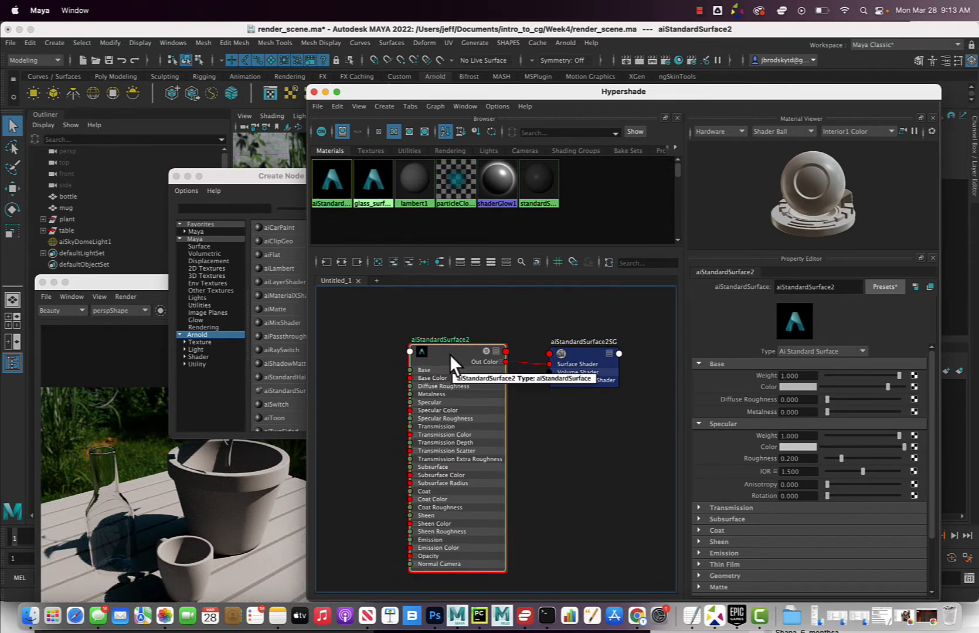
click(888, 288)
mouse_move(893, 295)
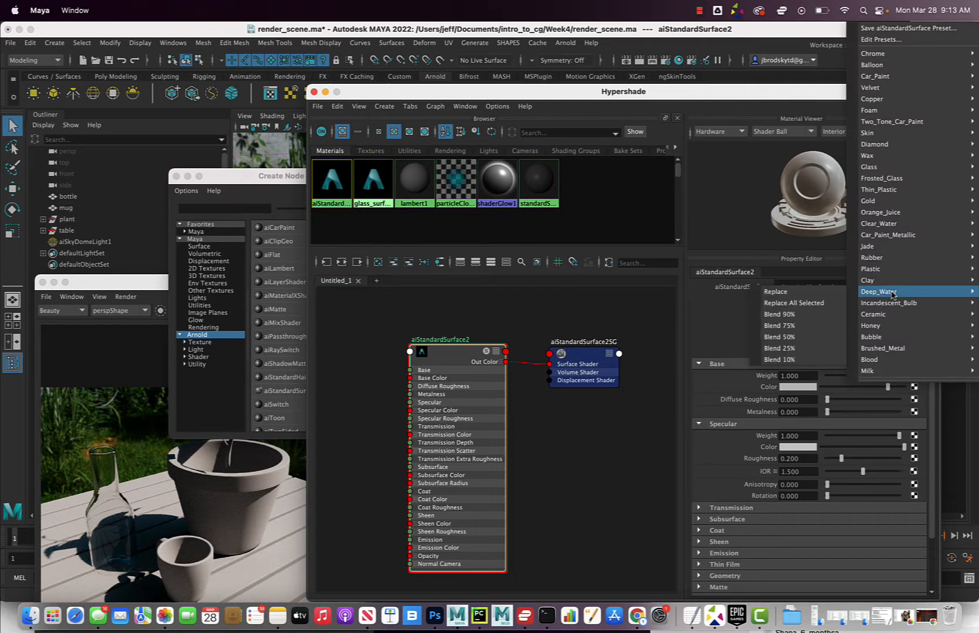
mouse_move(890, 316)
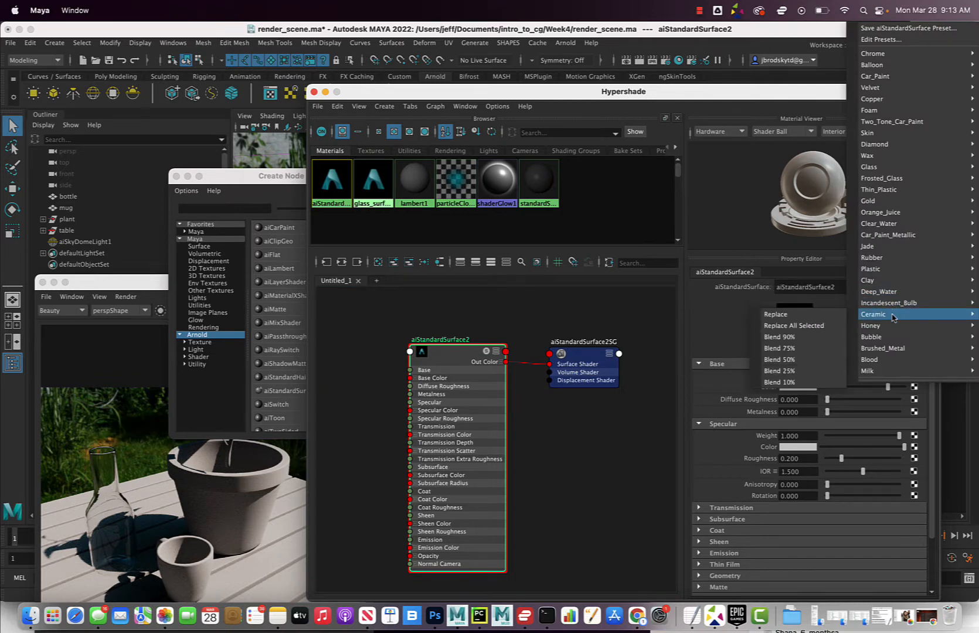
click(814, 317)
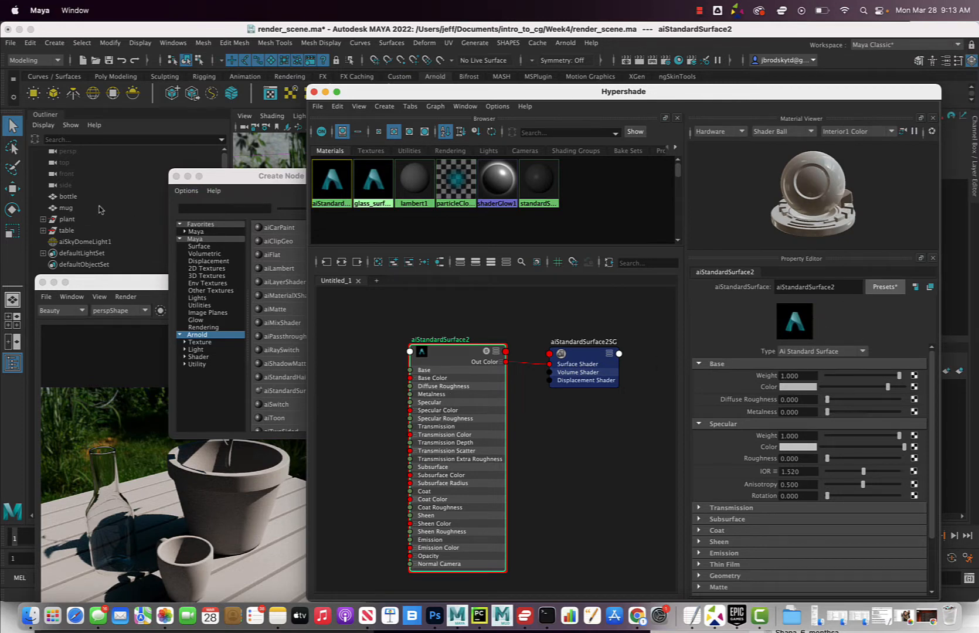
- Select the mug and assign the aiStandardSurface2 material to it
click(69, 208)
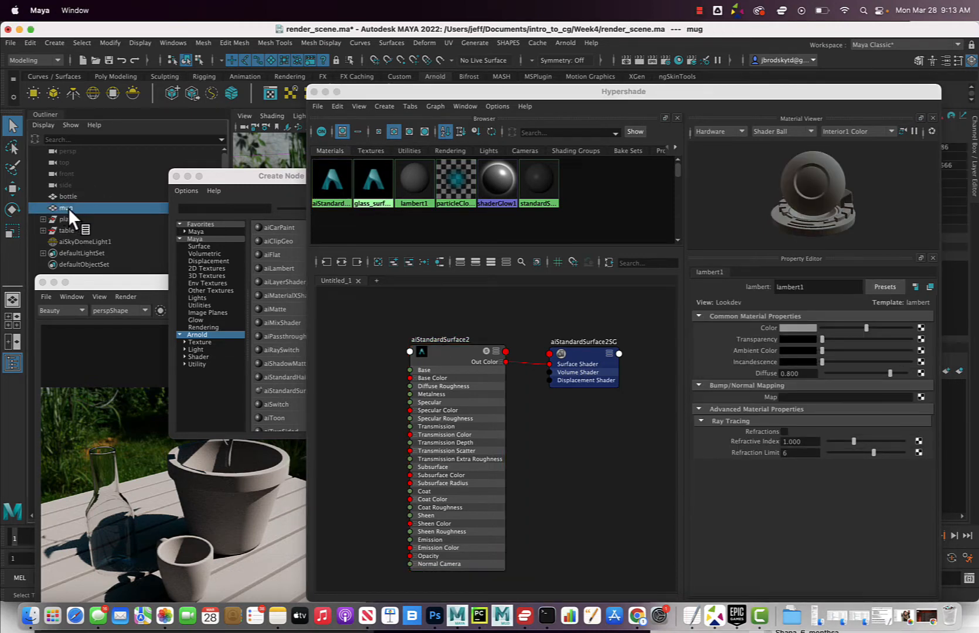
right_click(447, 354)
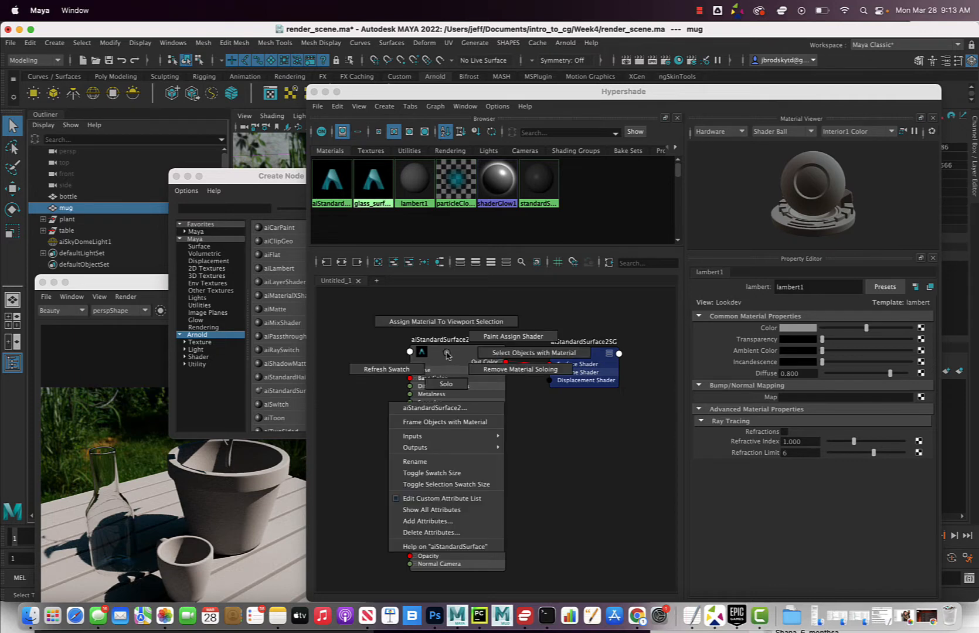
right_drag(447, 354, 452, 322)
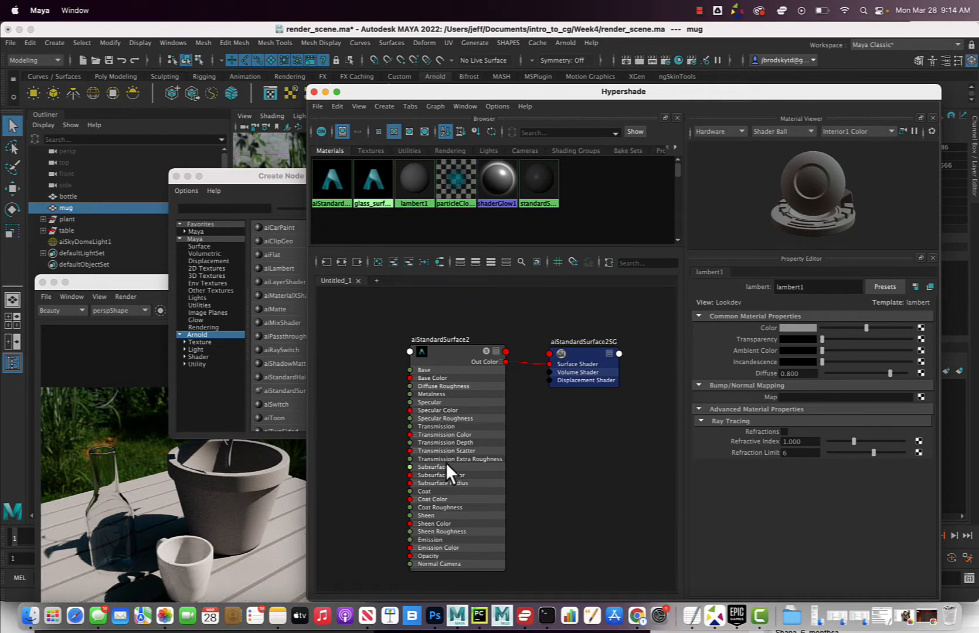
- Try yellow and green base colours on the mug's aiStandardSurface2 material and settle on white
click(450, 353)
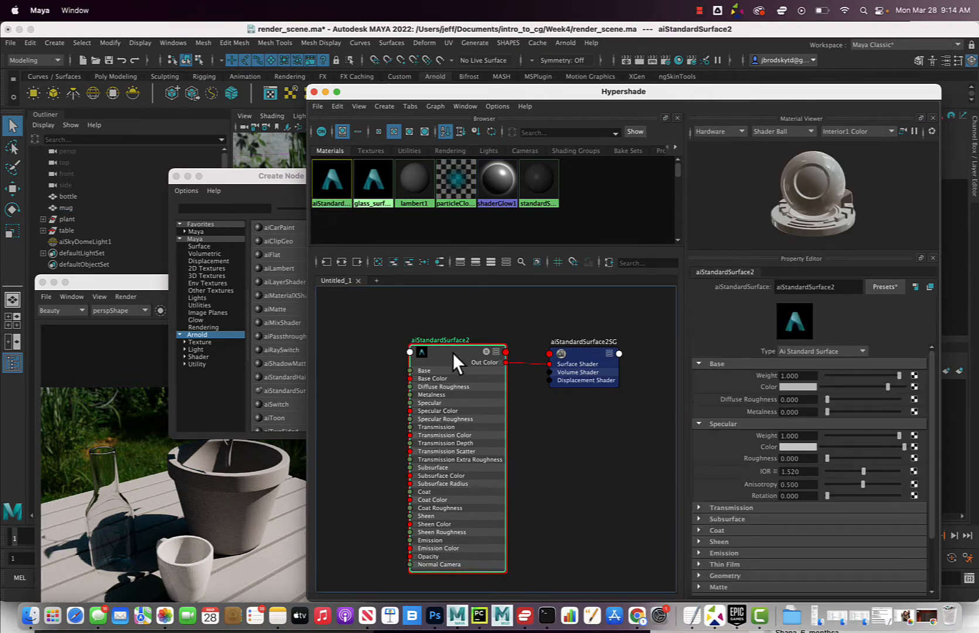
drag(454, 354, 451, 347)
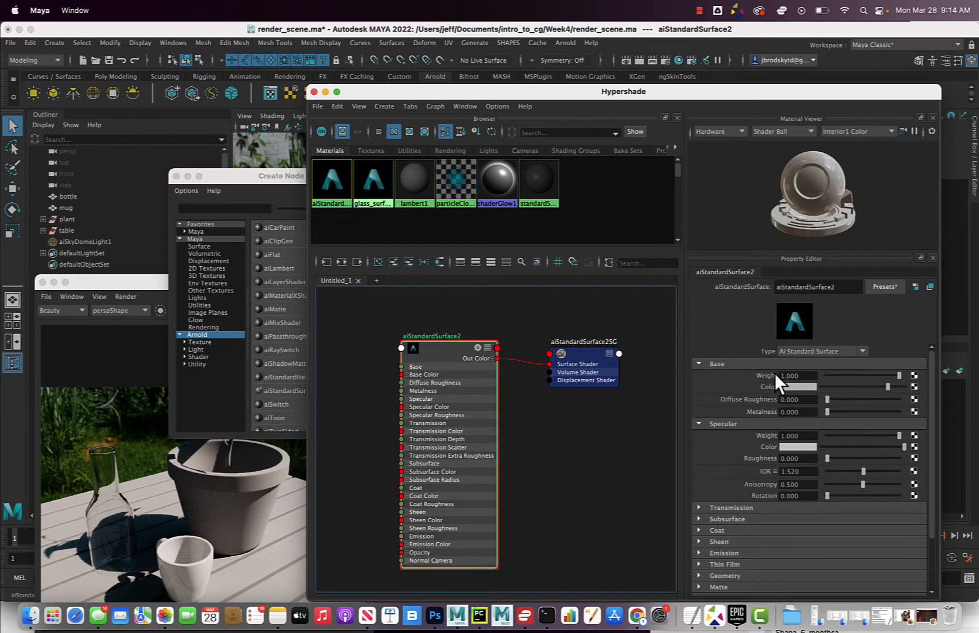
click(800, 387)
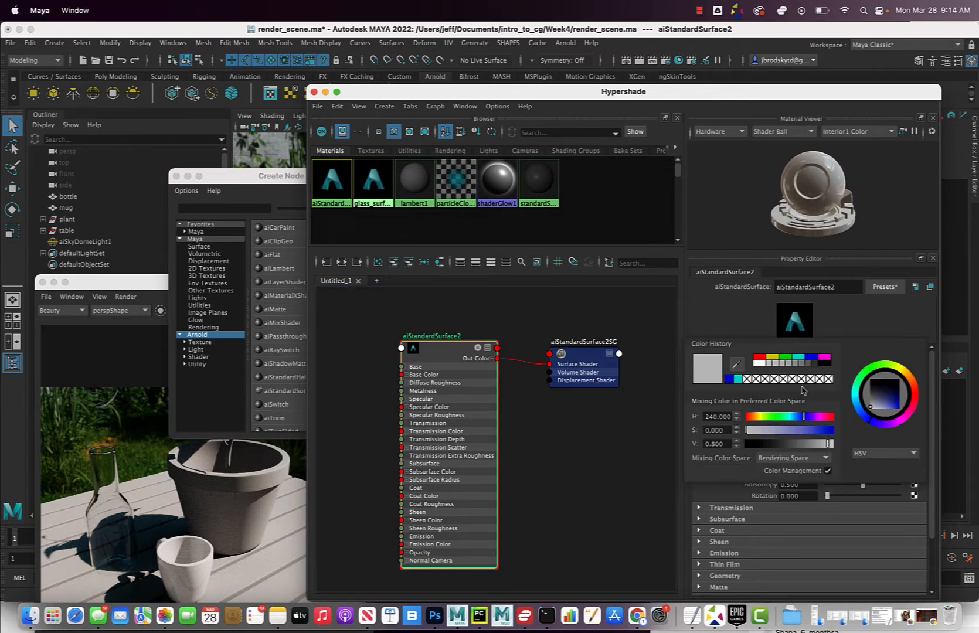
click(772, 357)
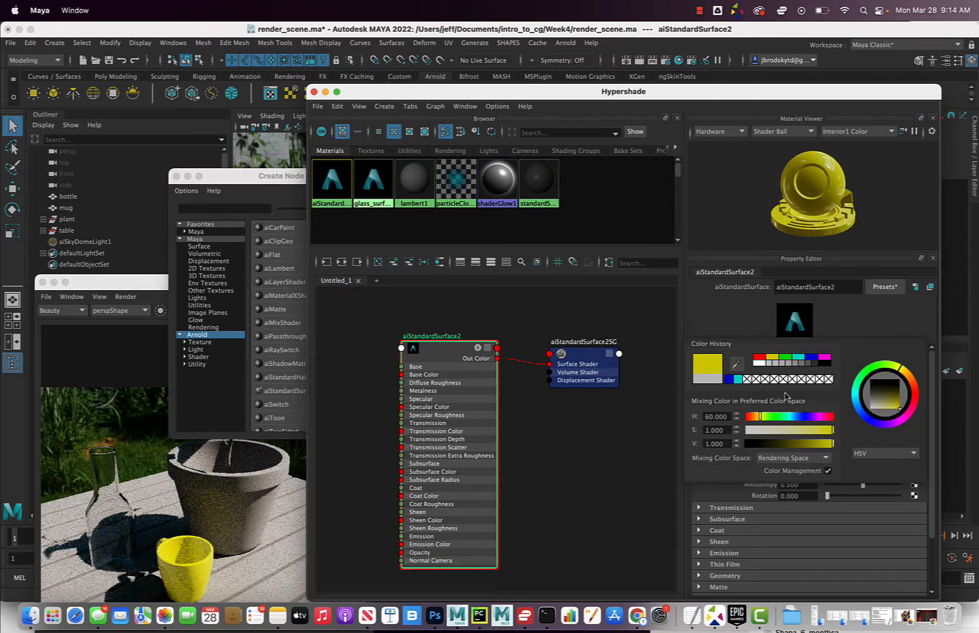
click(797, 430)
mouse_move(795, 444)
mouse_down()
mouse_move(776, 444)
mouse_move(807, 444)
mouse_up()
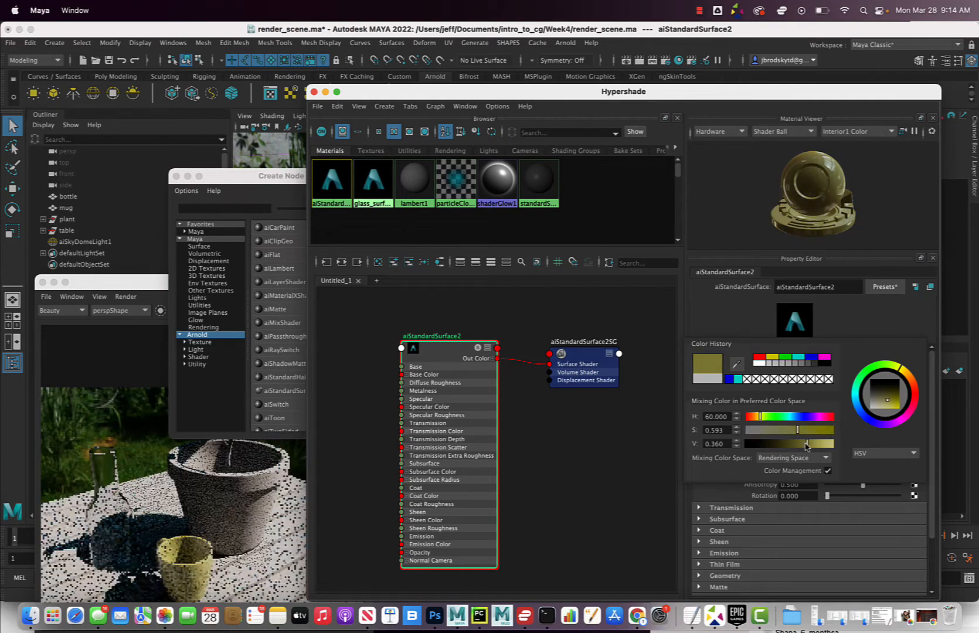
click(779, 416)
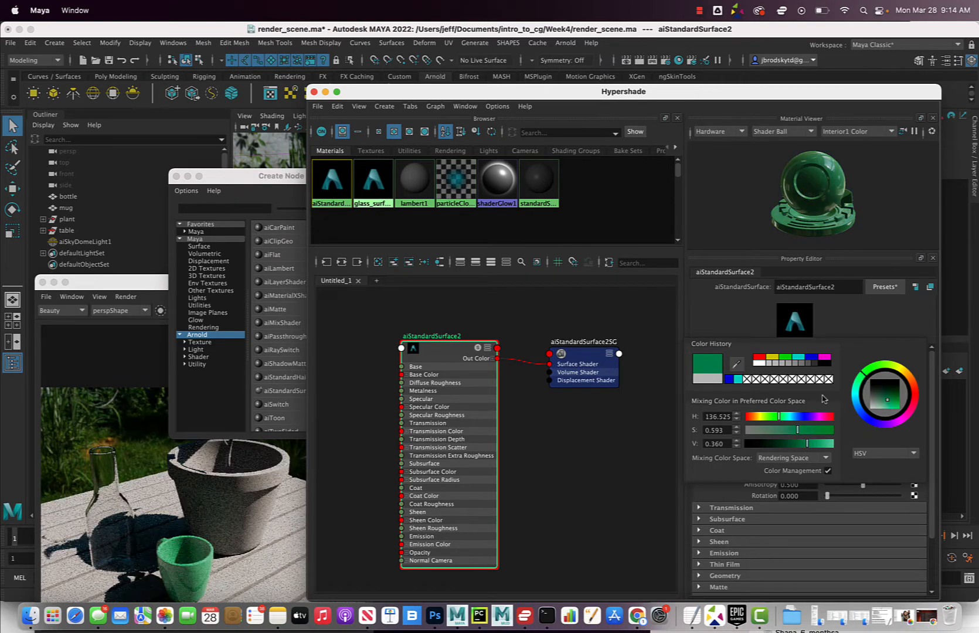
click(757, 364)
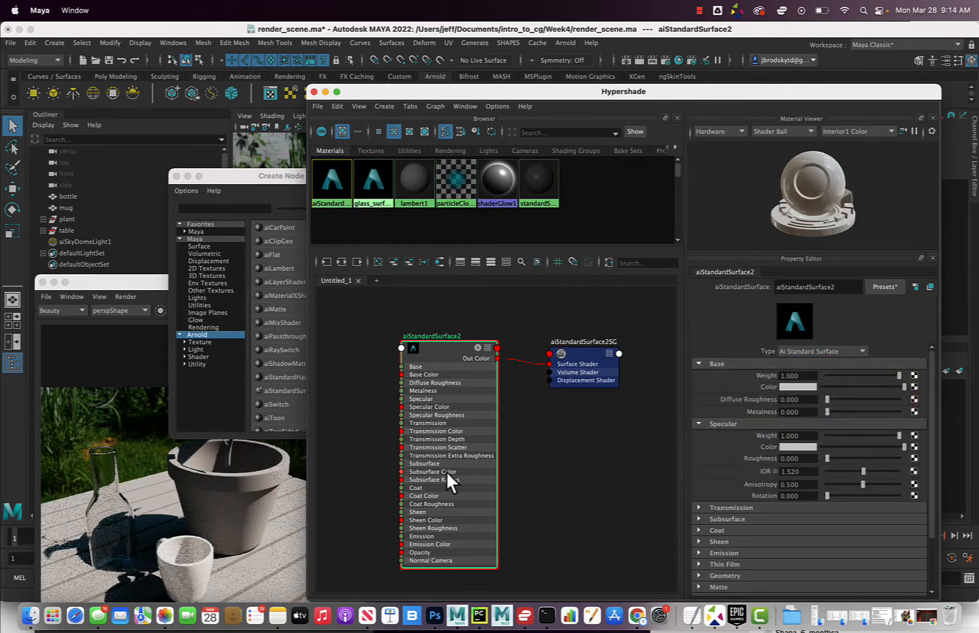
- Rename the mug's aiStandardSurface2 material to ceramic_surface and save the scene
double_click(437, 335)
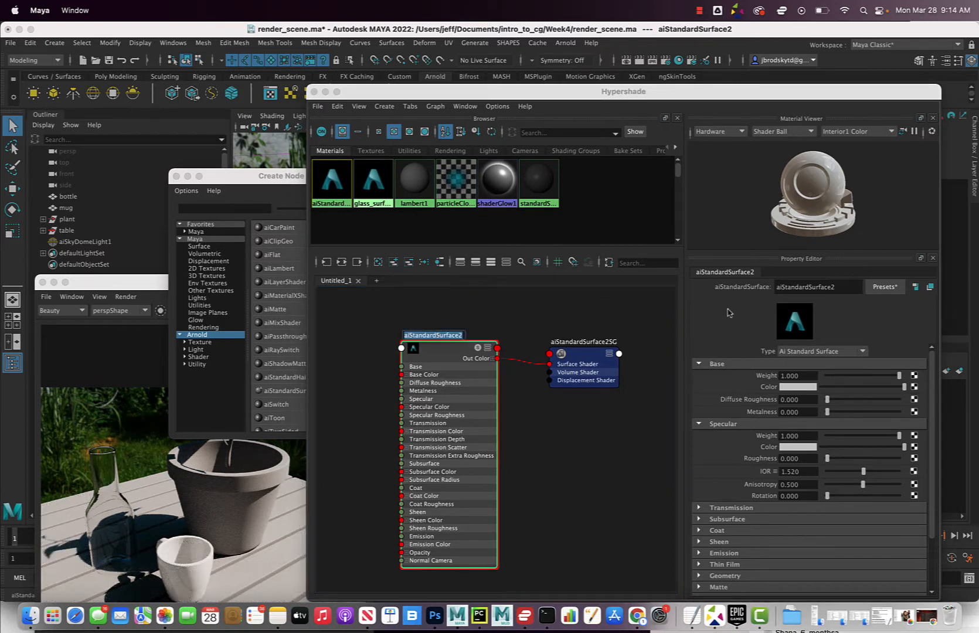
double_click(789, 287)
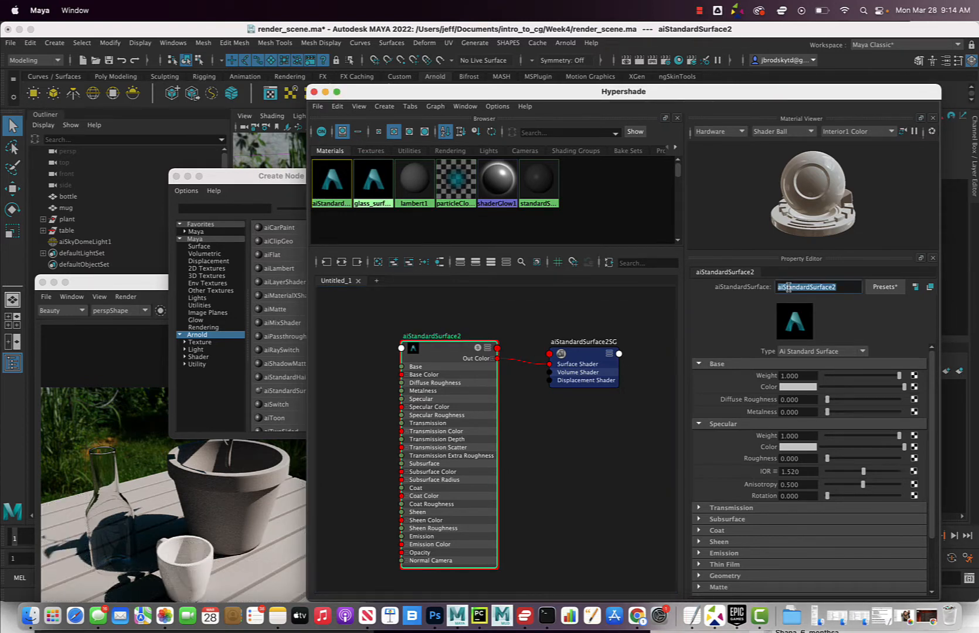
text(c)
text(eramic_surface)
key(Return)
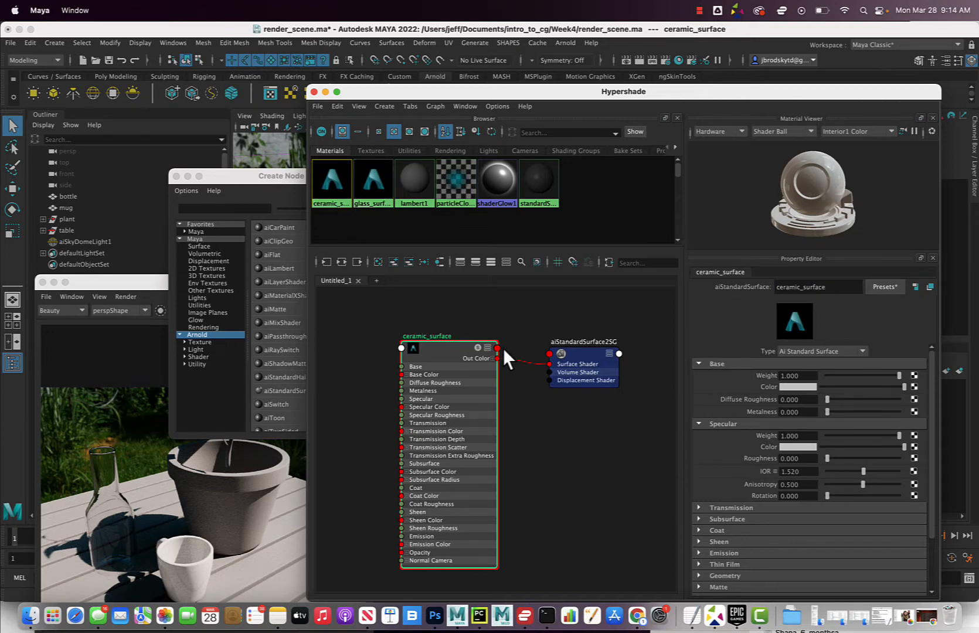
key(super+s)
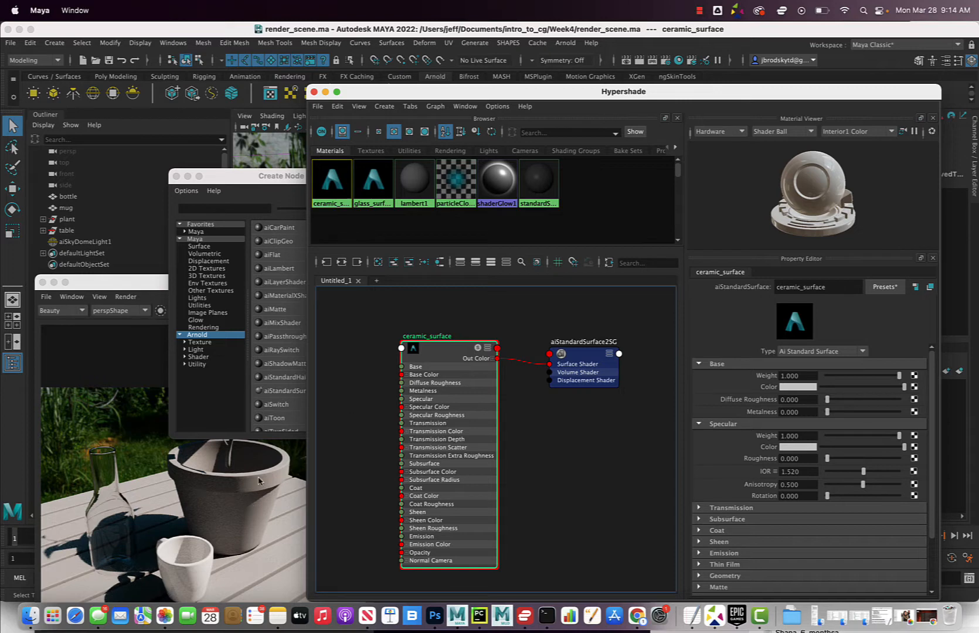
- Clear the Hypershade graph and create another Arnold aiStandardSurface material in it
click(435, 298)
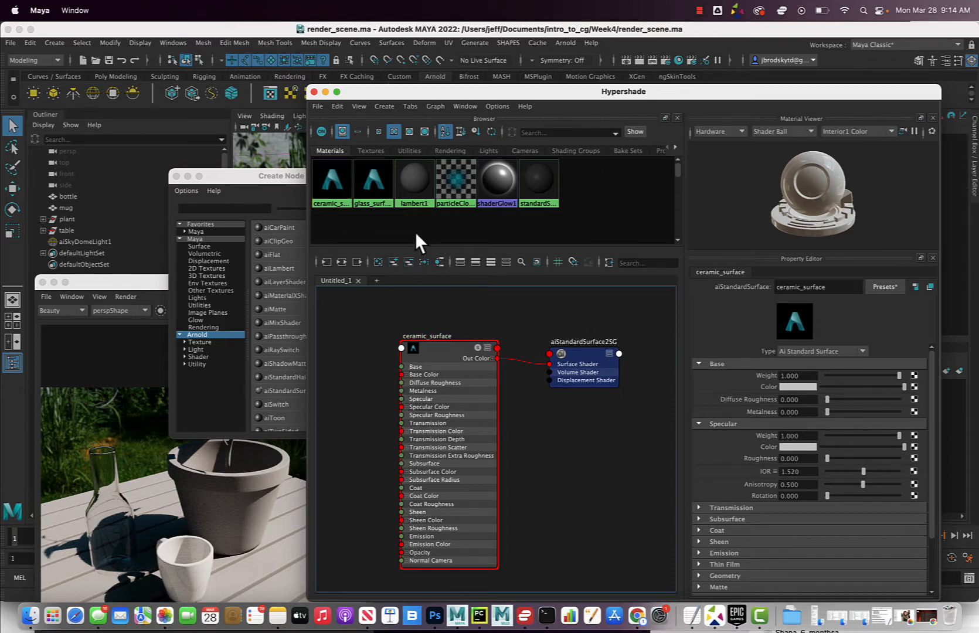
click(378, 262)
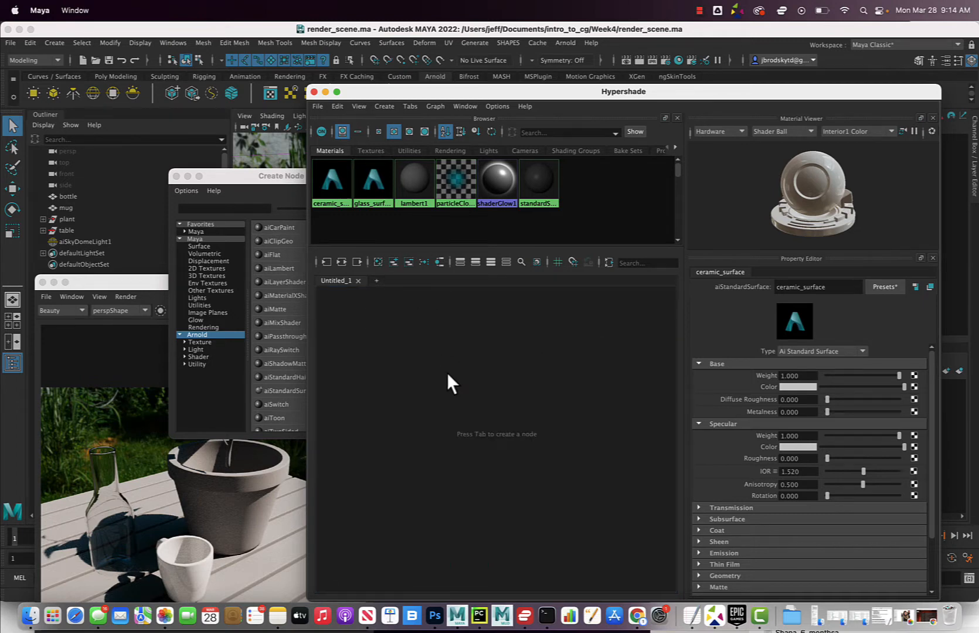
right_drag(464, 371, 463, 314)
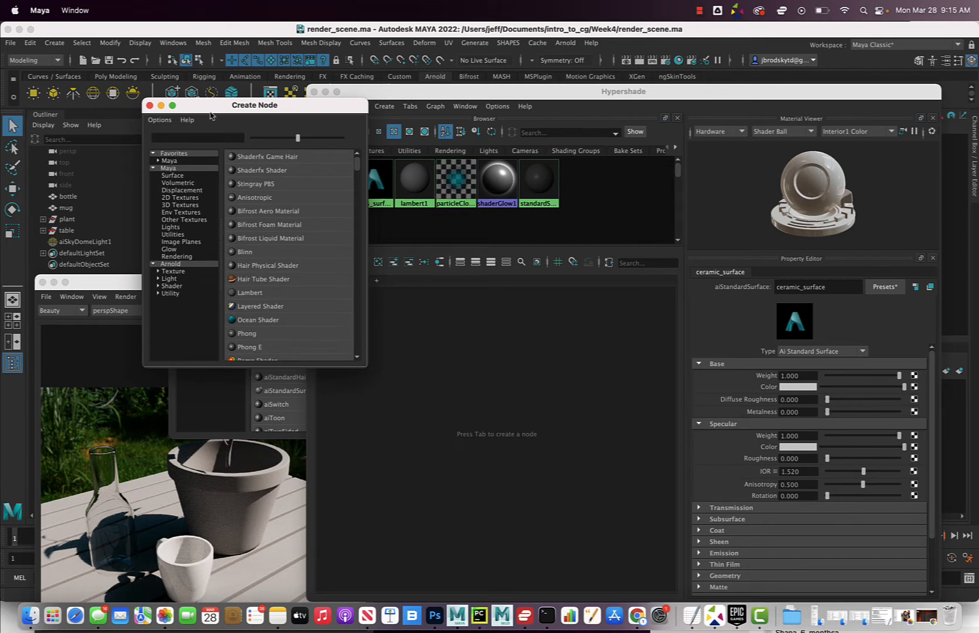
drag(209, 112, 428, 155)
click(369, 149)
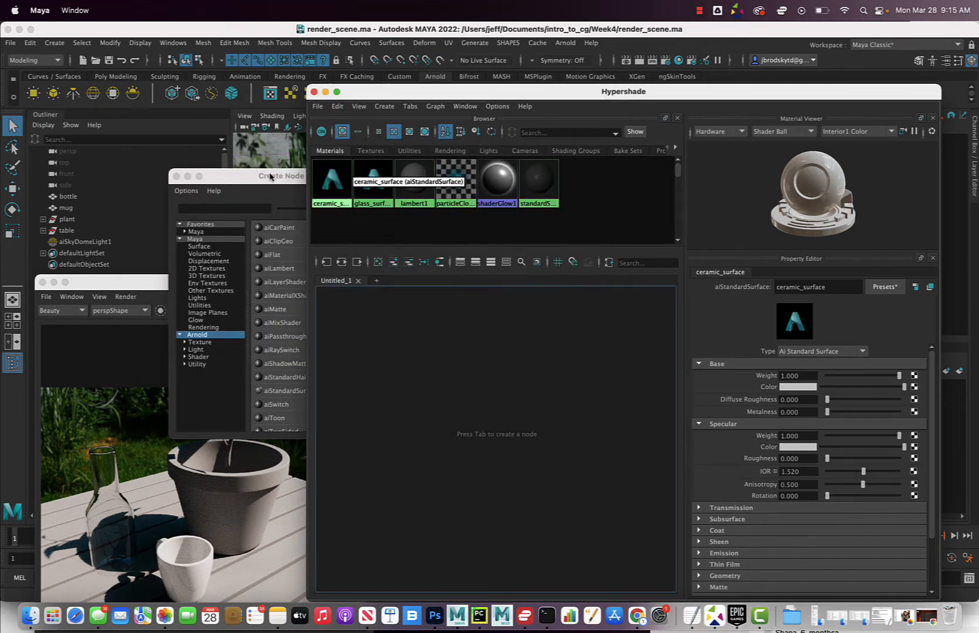
drag(267, 177, 241, 194)
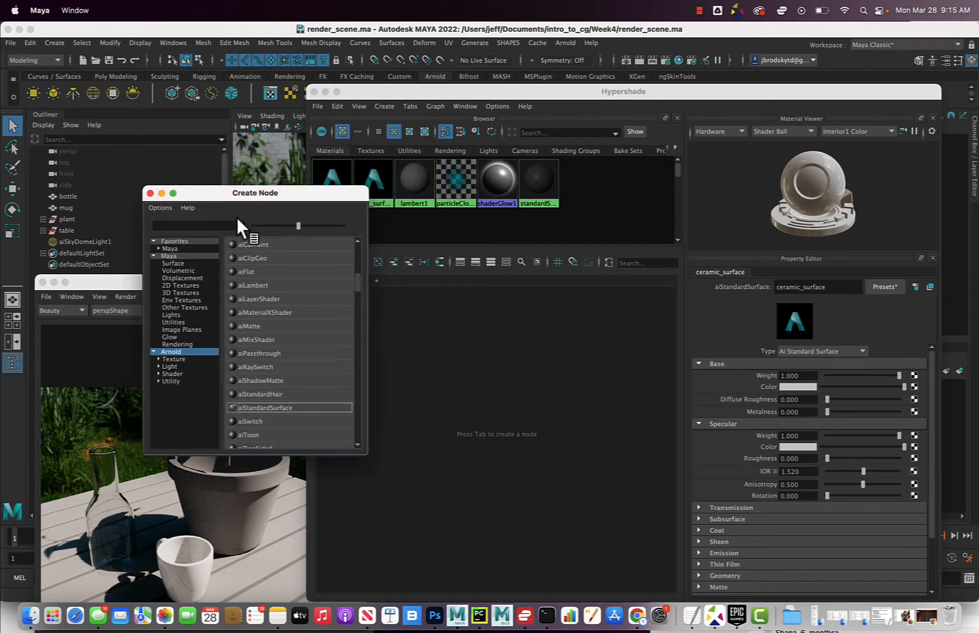
click(251, 407)
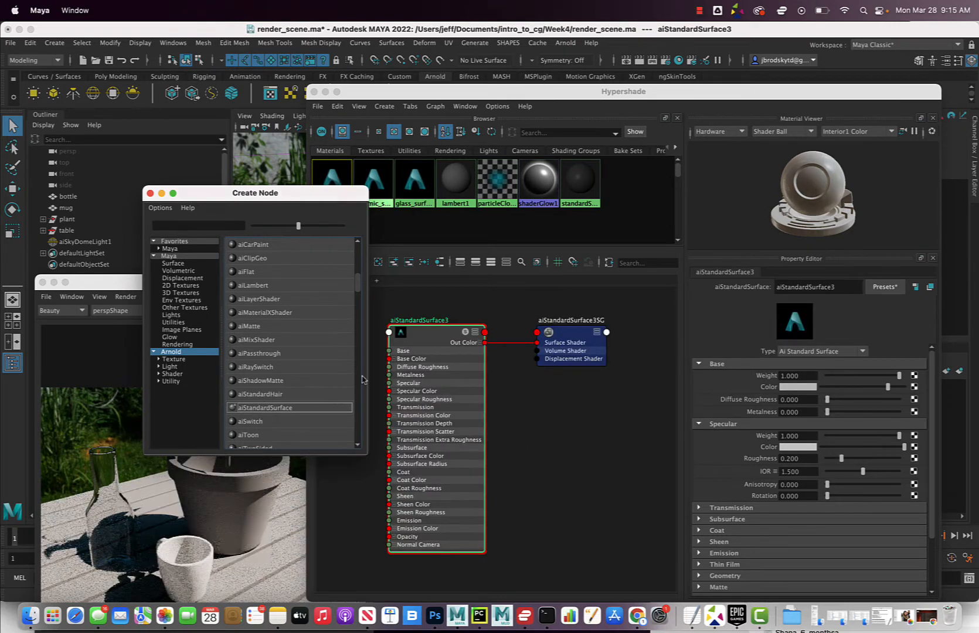
drag(267, 196, 176, 90)
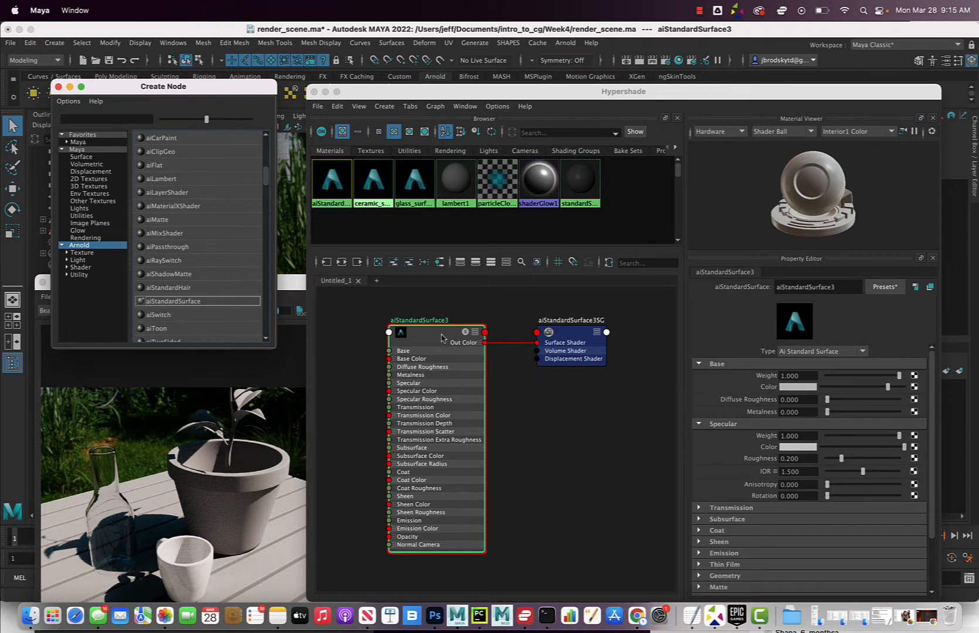
- Replace the aiStandardSurface3 settings with the Clay preset
drag(435, 336, 419, 334)
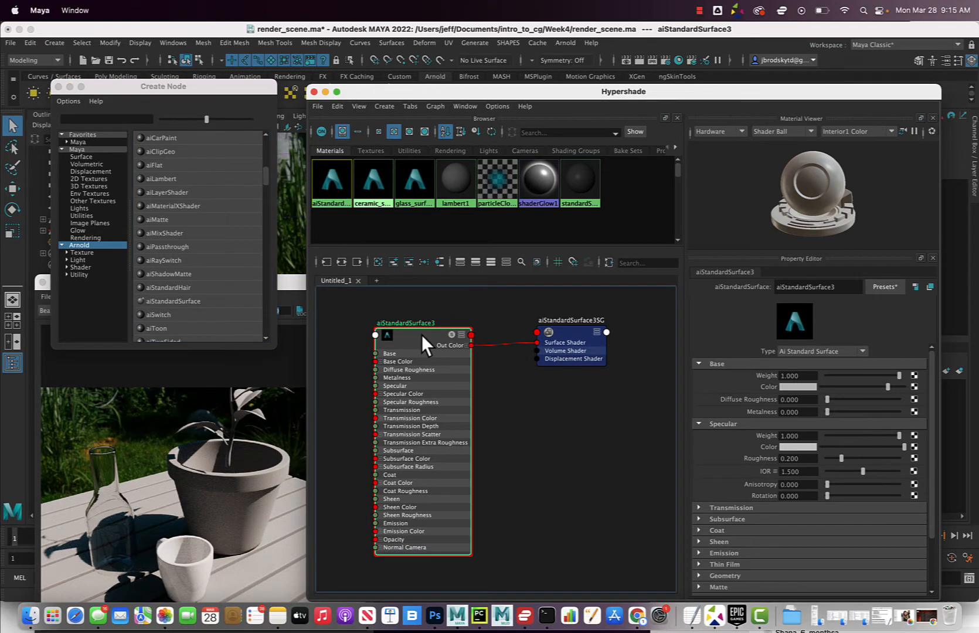
click(887, 287)
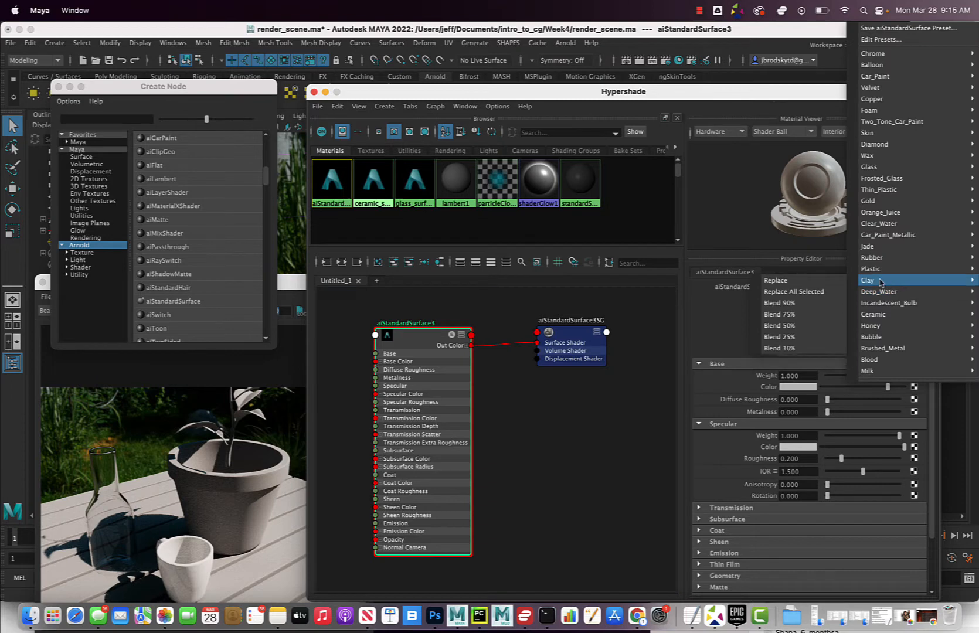
click(833, 279)
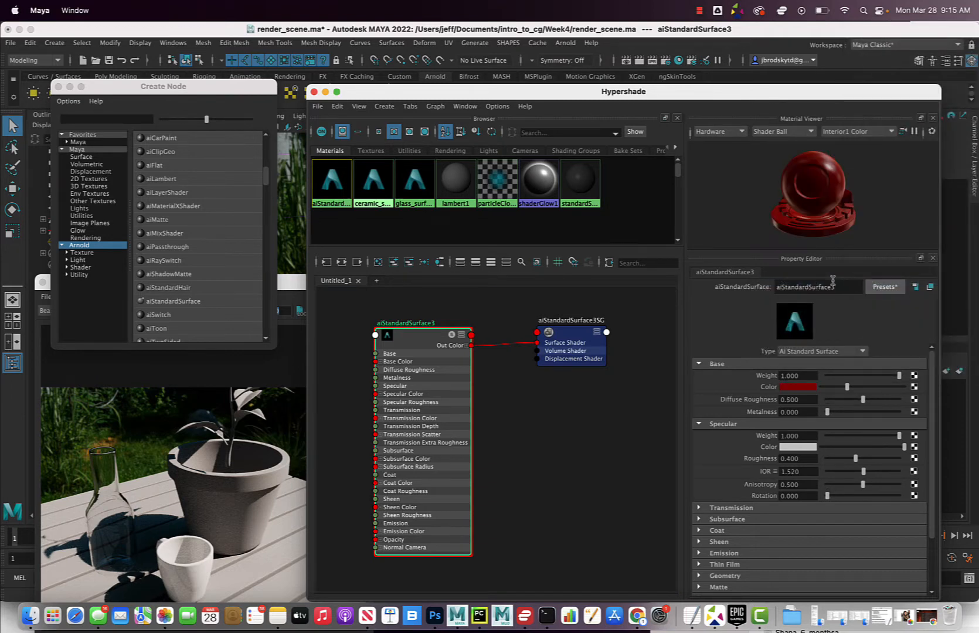
- Assign the clay aiStandardSurface3 material to the plant's pot and uncover the render to see it
drag(213, 88, 189, 334)
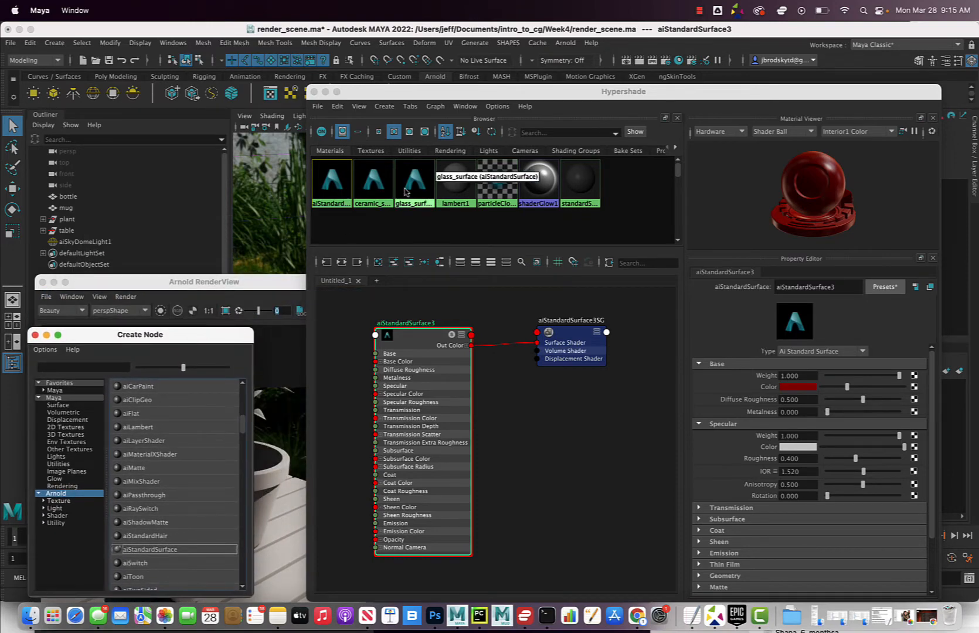
drag(376, 94, 472, 153)
click(524, 330)
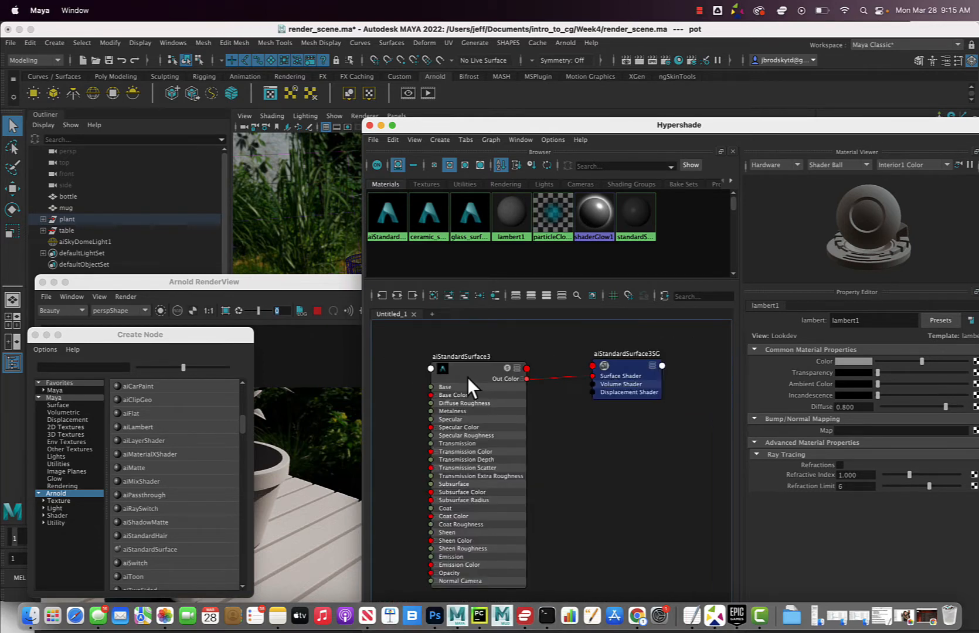
right_drag(472, 372, 471, 342)
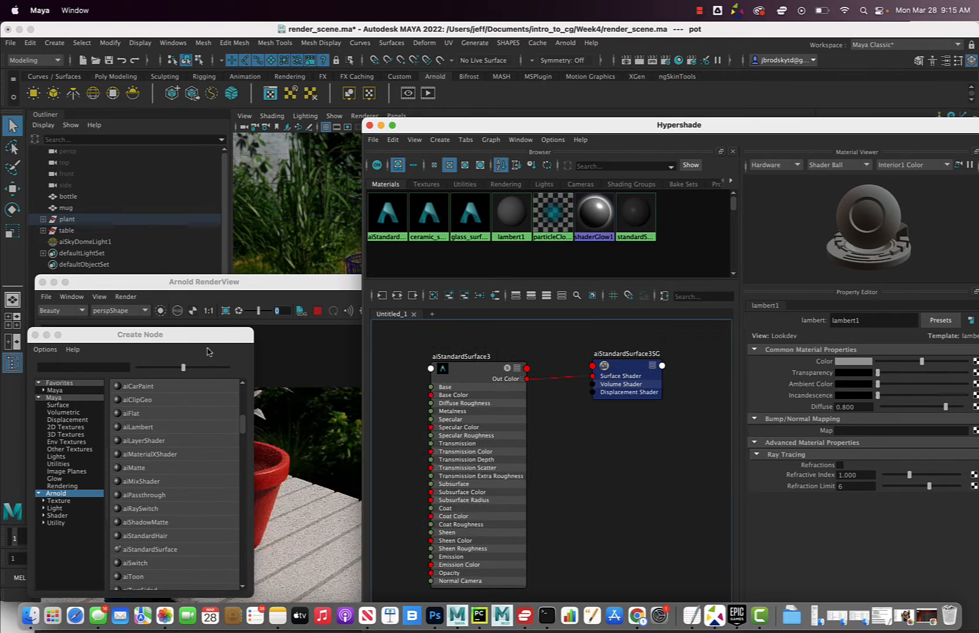
drag(208, 335, 198, 126)
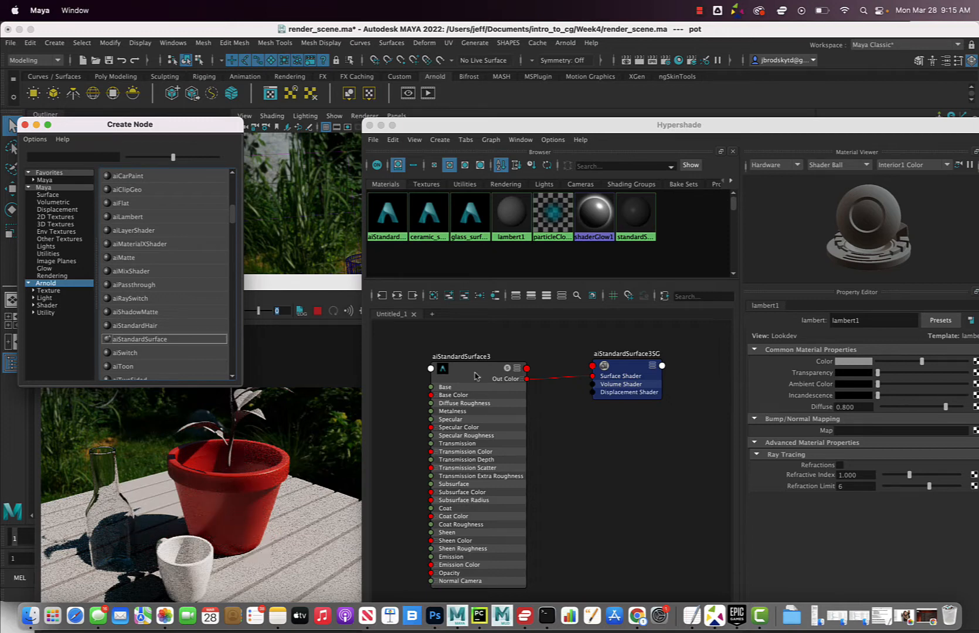
- Soften the pot material's red base colour to a saturation of 0.600 and a value of 0.490
drag(470, 369, 470, 362)
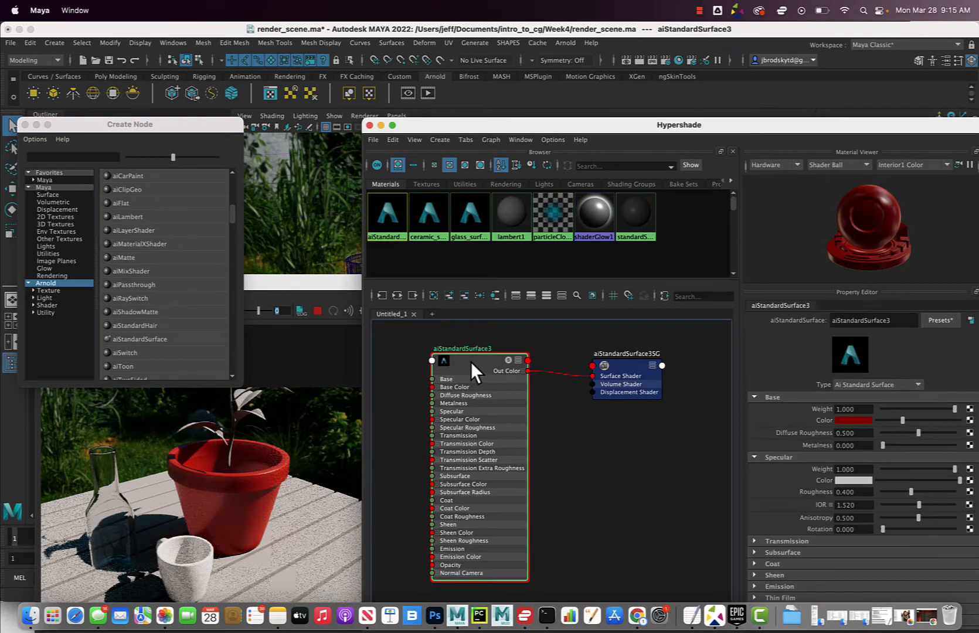
click(862, 420)
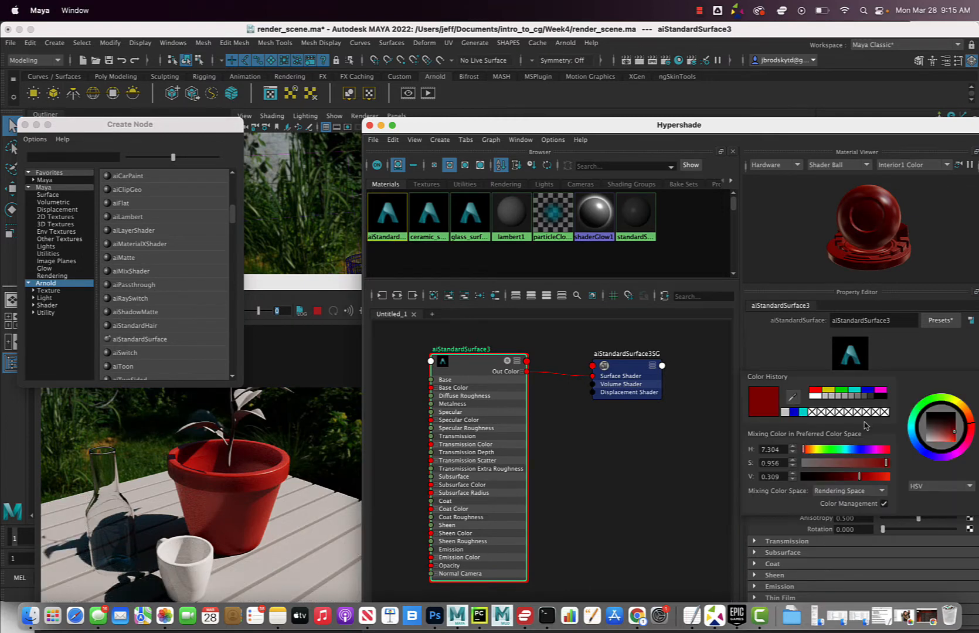
click(873, 464)
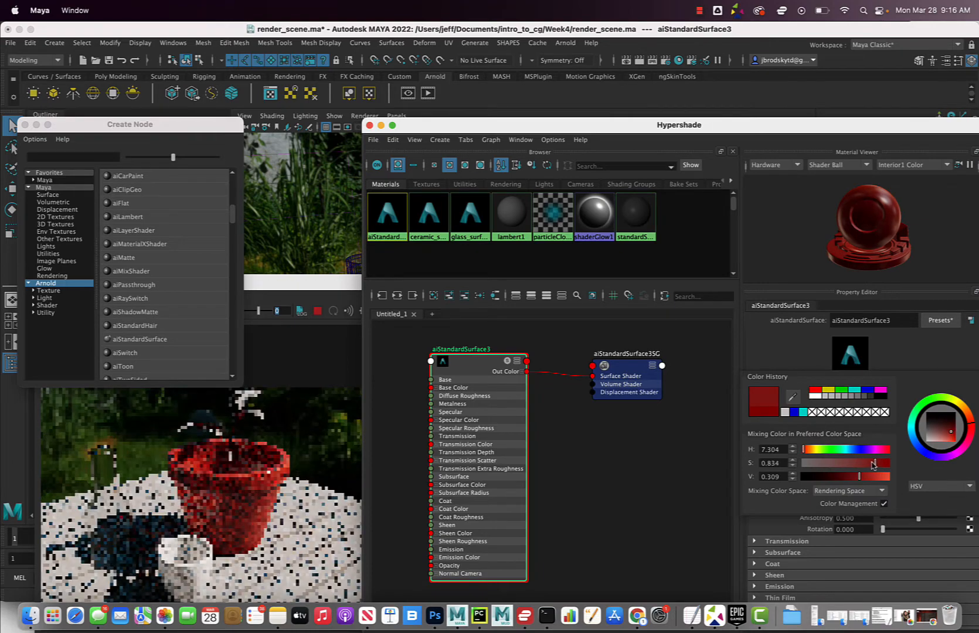
drag(873, 465, 866, 465)
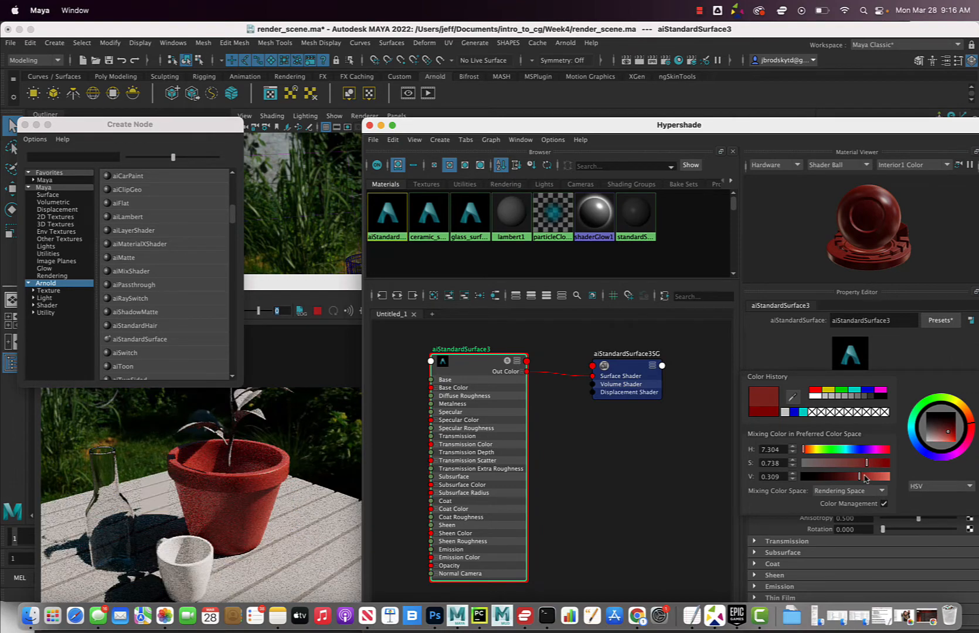
drag(865, 479, 870, 479)
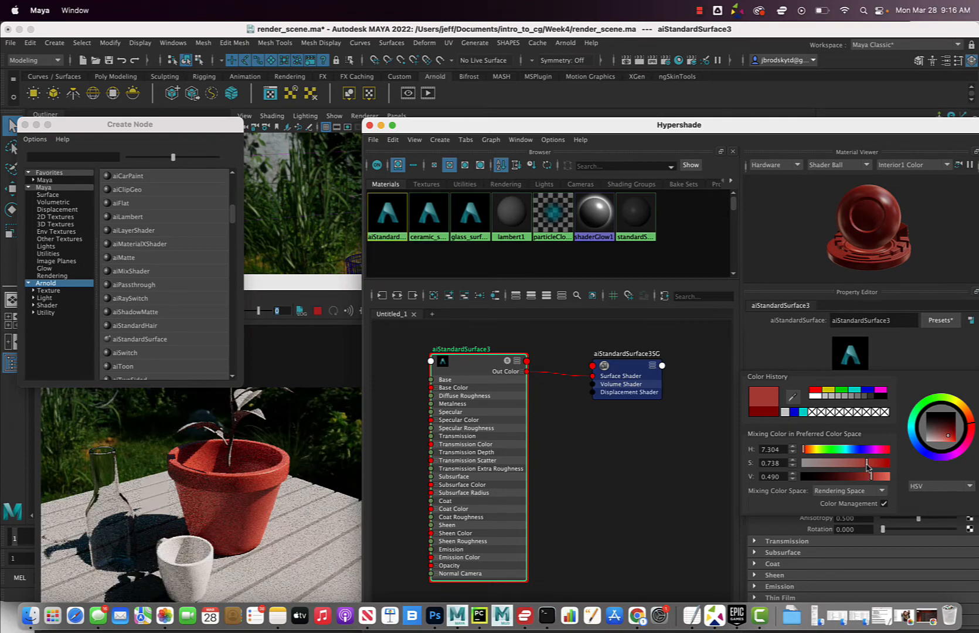
drag(868, 466, 854, 466)
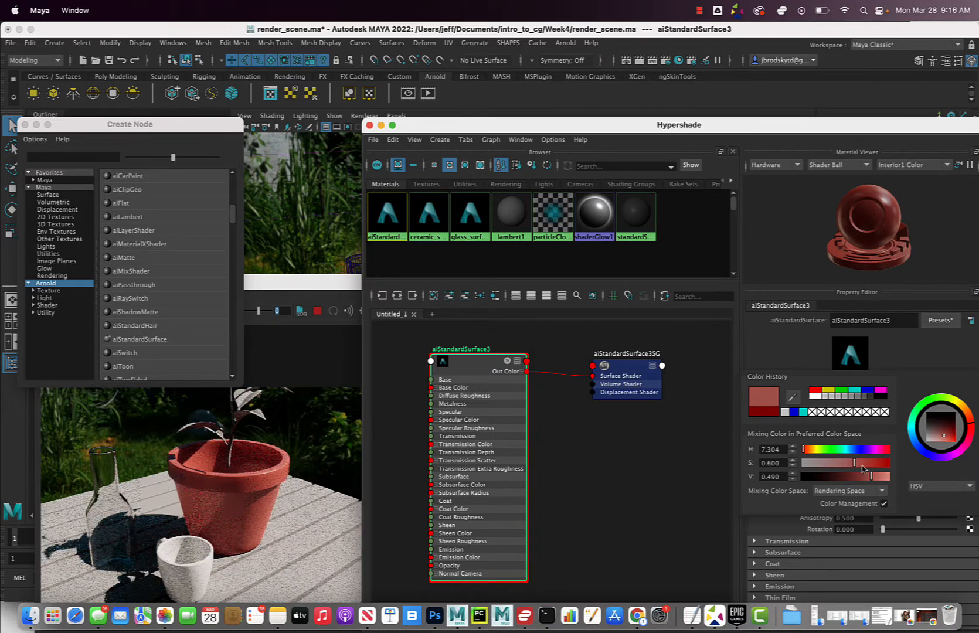
- Rename the pot's aiStandardSurface3 material to clay_surface and shift it and its shading group aside in the graph
double_click(456, 347)
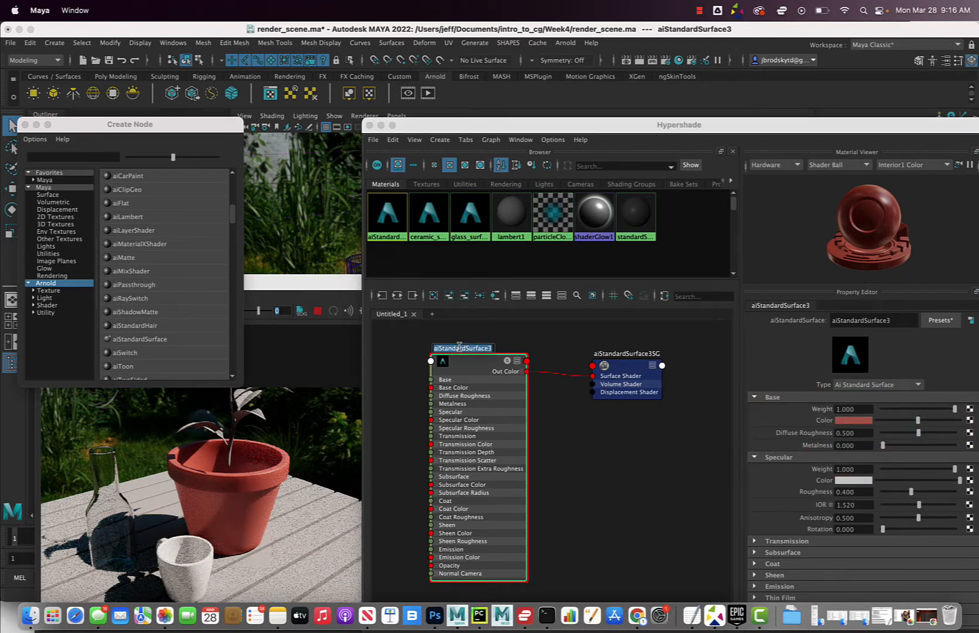
text(t)
text(lay)
text(_surface)
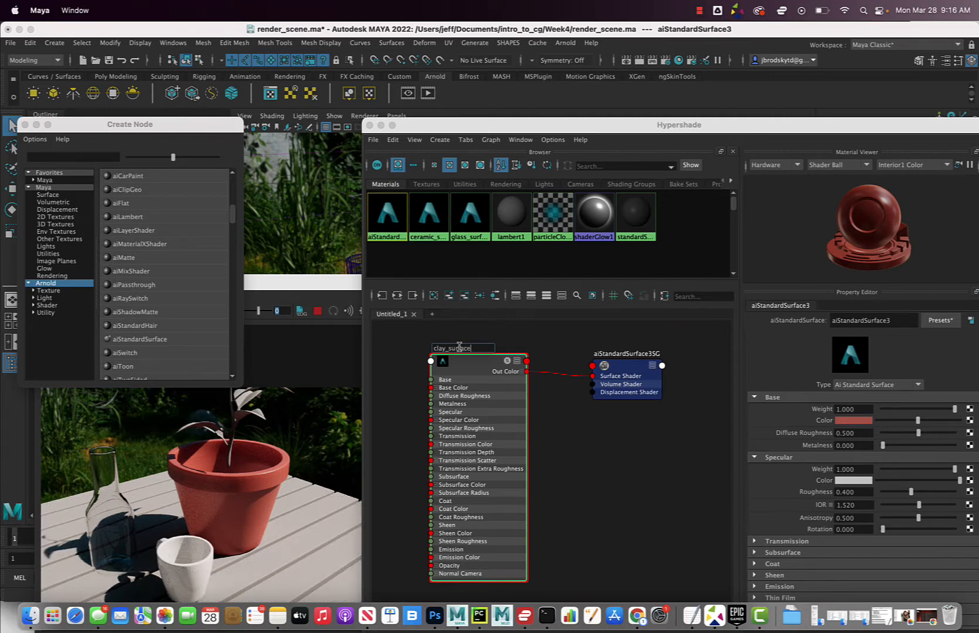
key(Return)
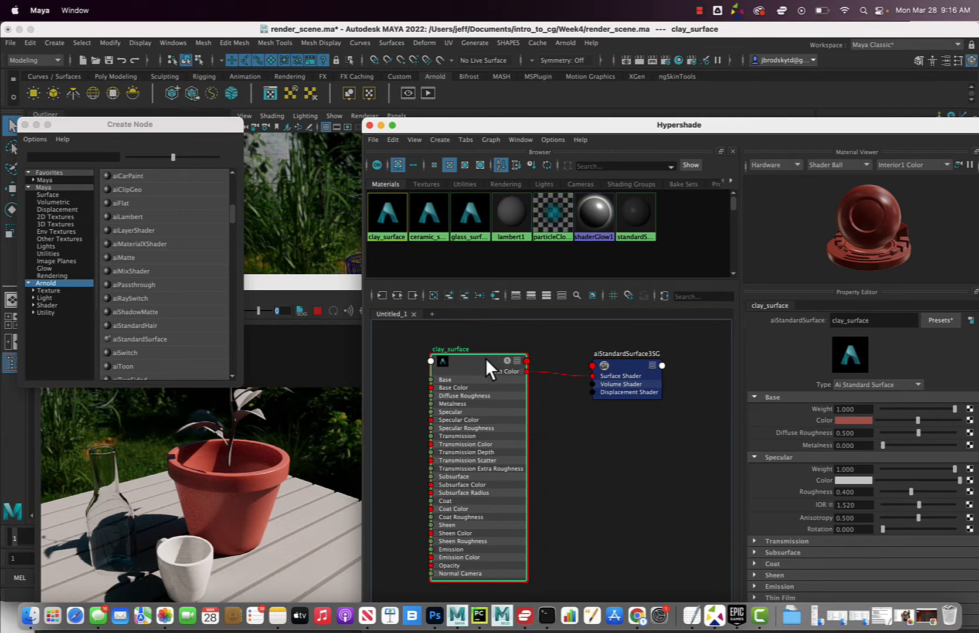
drag(477, 359, 525, 368)
drag(619, 362, 672, 361)
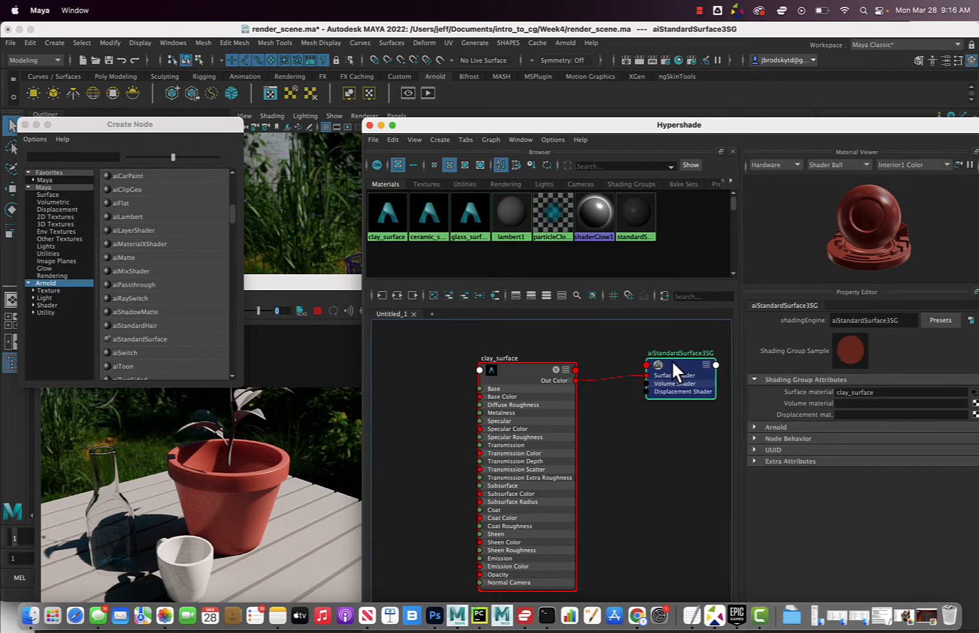
drag(544, 368, 578, 368)
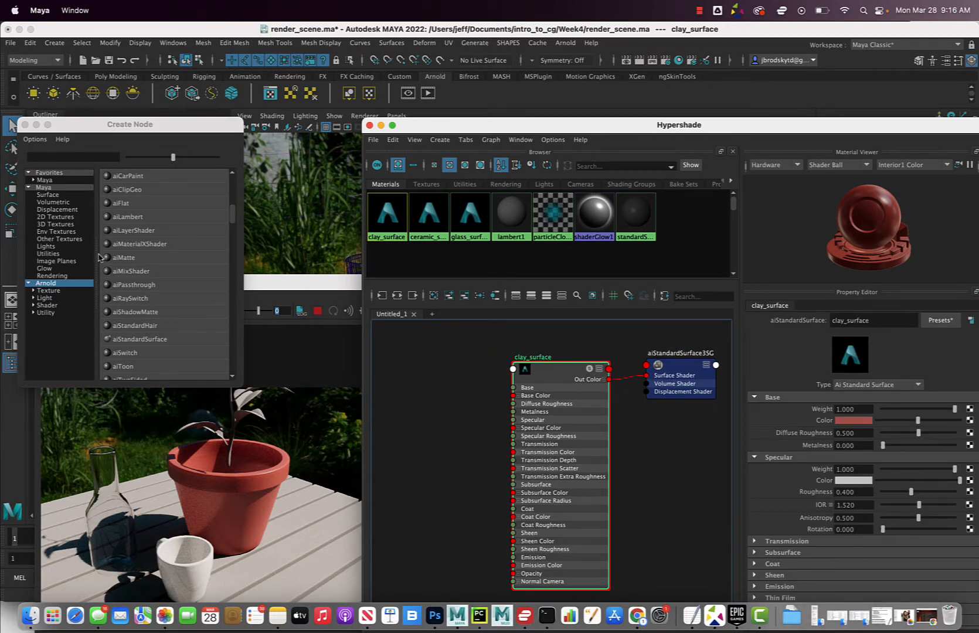
- Create another Arnold aiStandardSurface material and spread the graph nodes so they do not overlap clay_surface and its shading group
drag(98, 124, 143, 138)
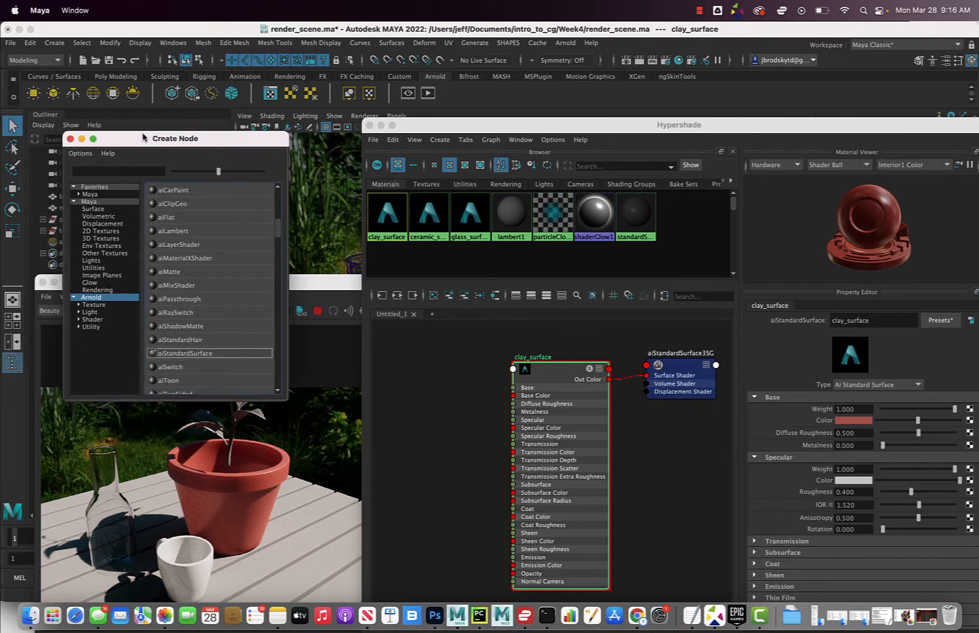
click(170, 353)
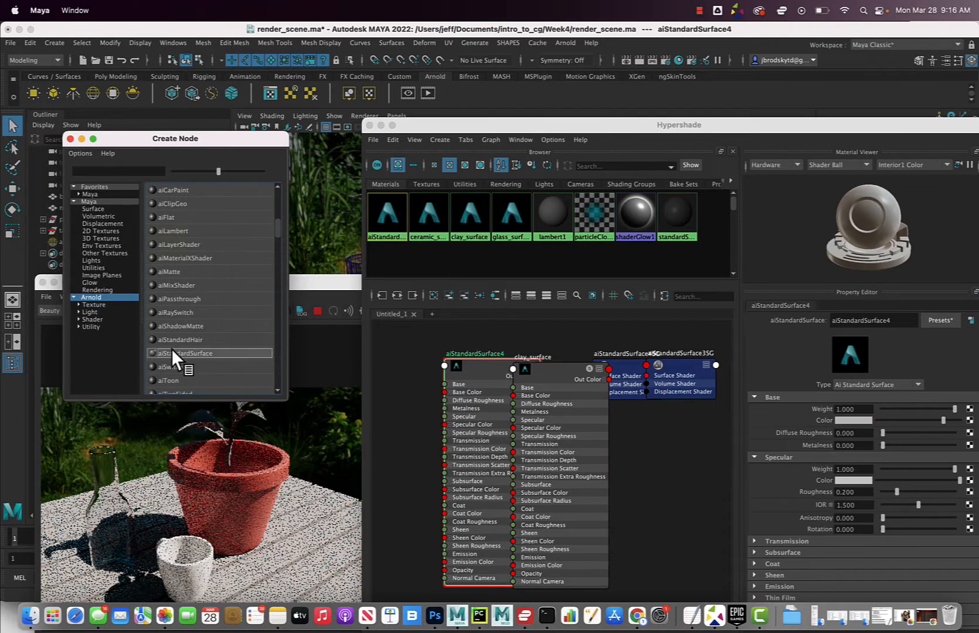
drag(486, 369, 431, 359)
drag(545, 382, 607, 437)
drag(679, 361, 711, 407)
drag(637, 449, 595, 459)
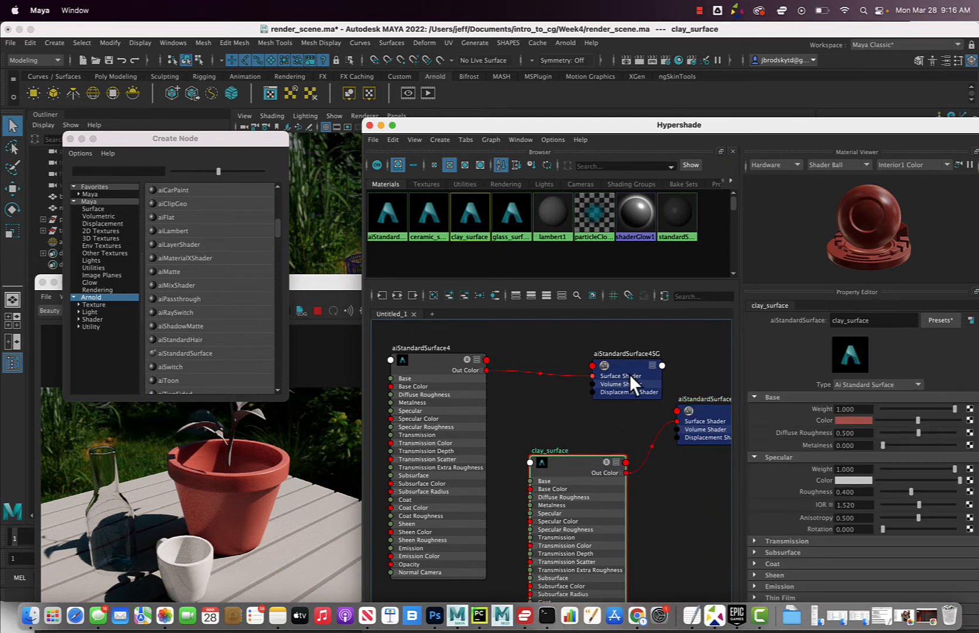
drag(628, 374, 649, 348)
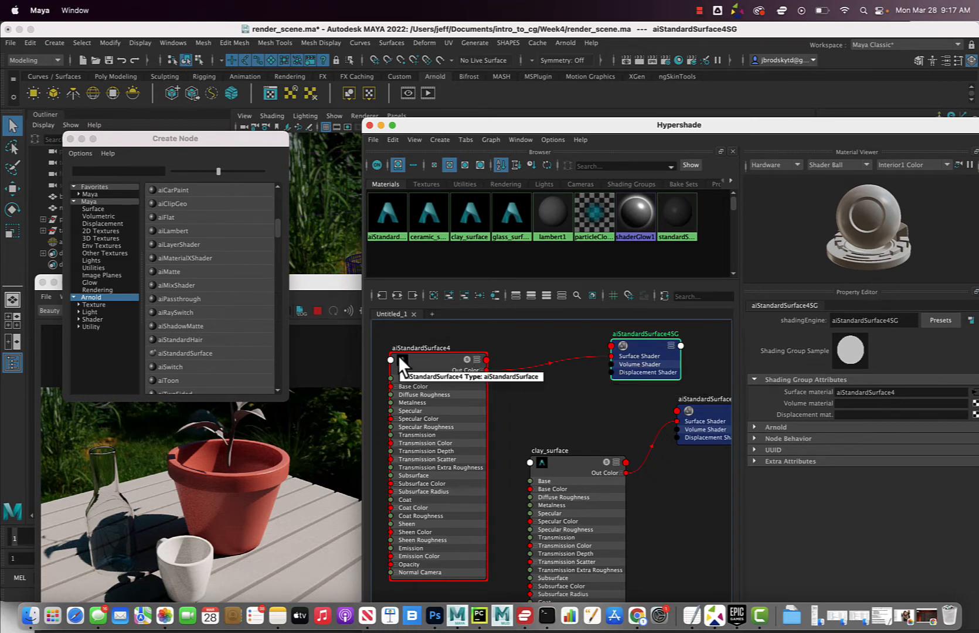
click(425, 359)
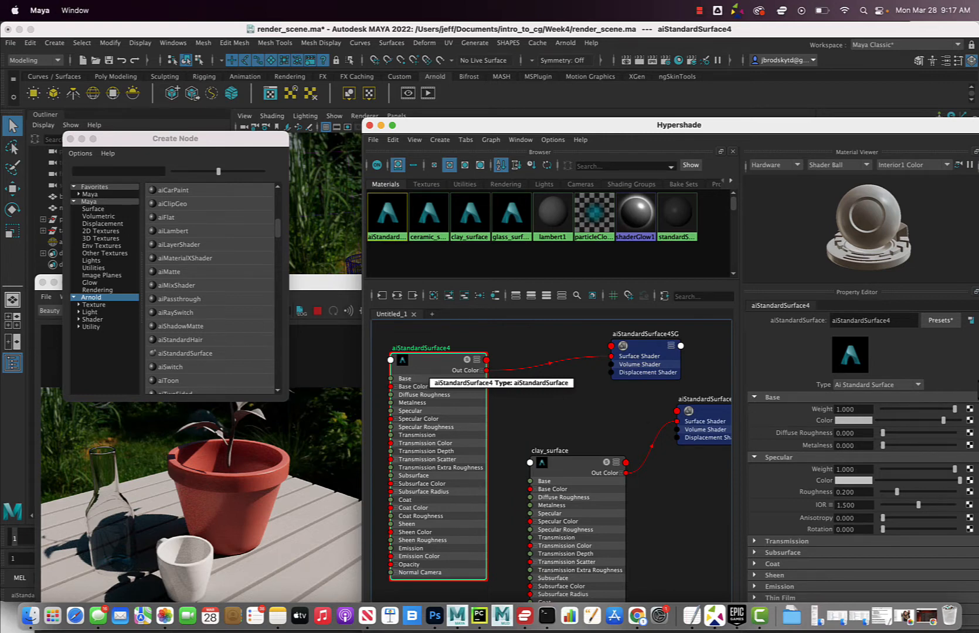
click(939, 320)
mouse_move(937, 327)
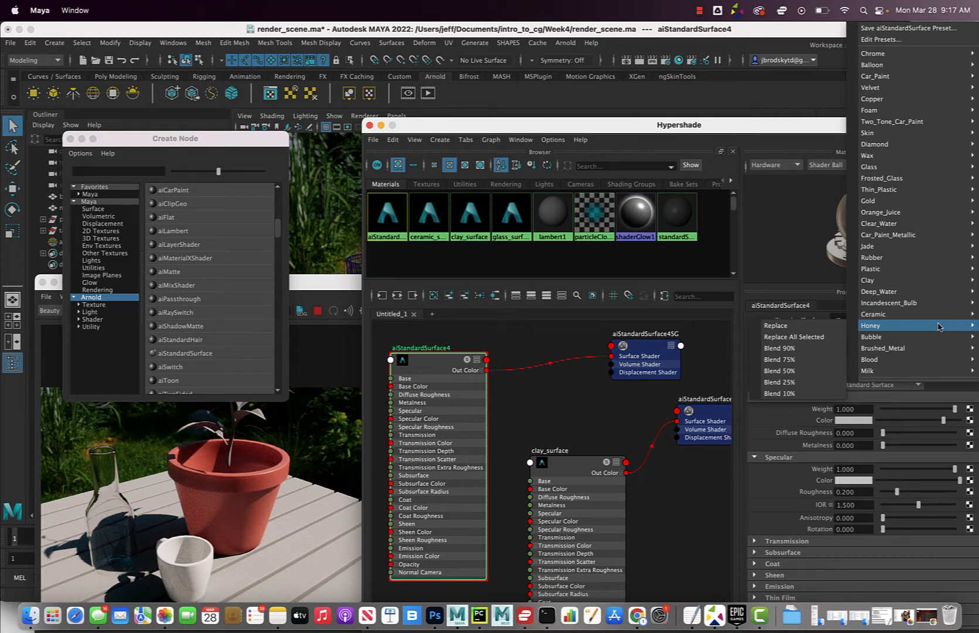
click(523, 398)
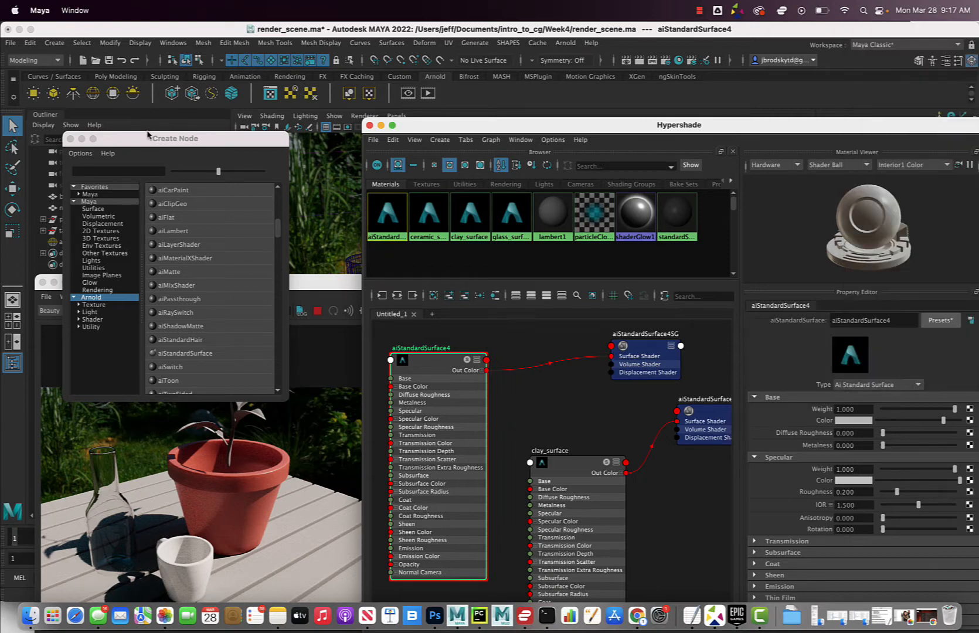
- Assign the new aiStandardSurface4 material to the table group
drag(155, 140, 226, 200)
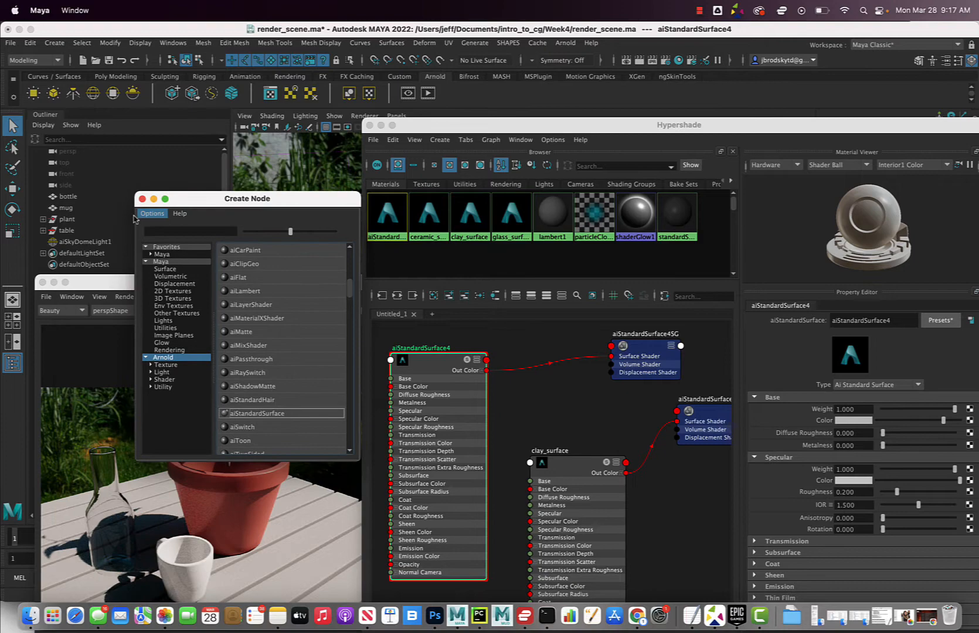
click(64, 231)
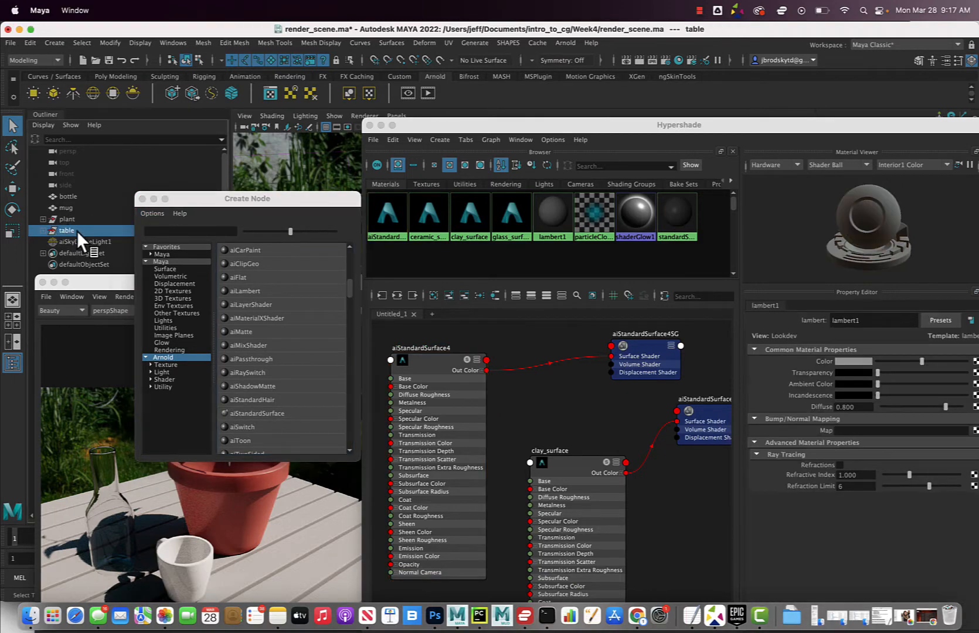
mouse_move(526, 128)
mouse_down()
mouse_move(727, 270)
mouse_move(761, 283)
mouse_move(515, 145)
mouse_up()
right_click(442, 370)
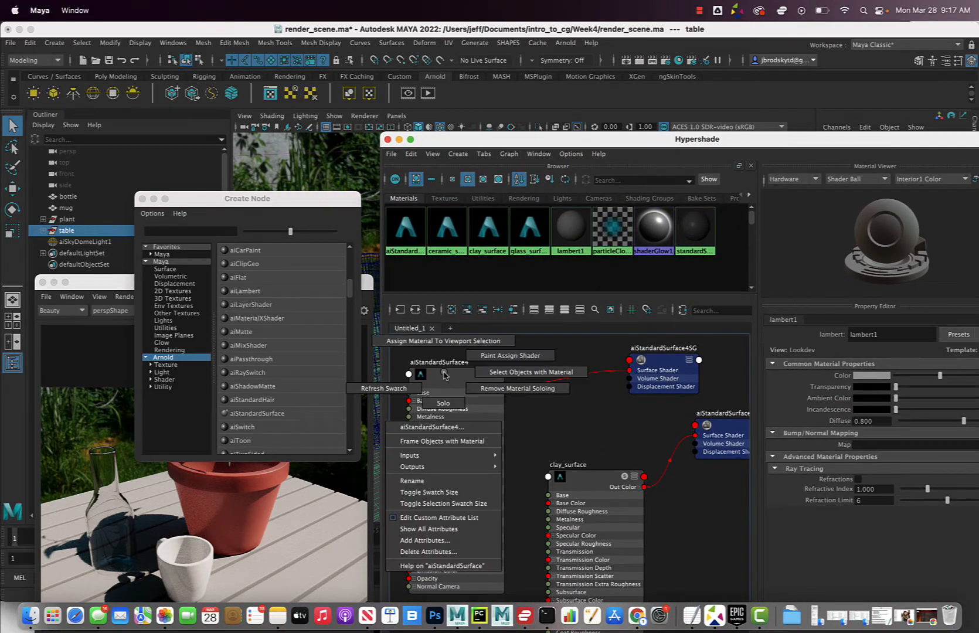
click(445, 340)
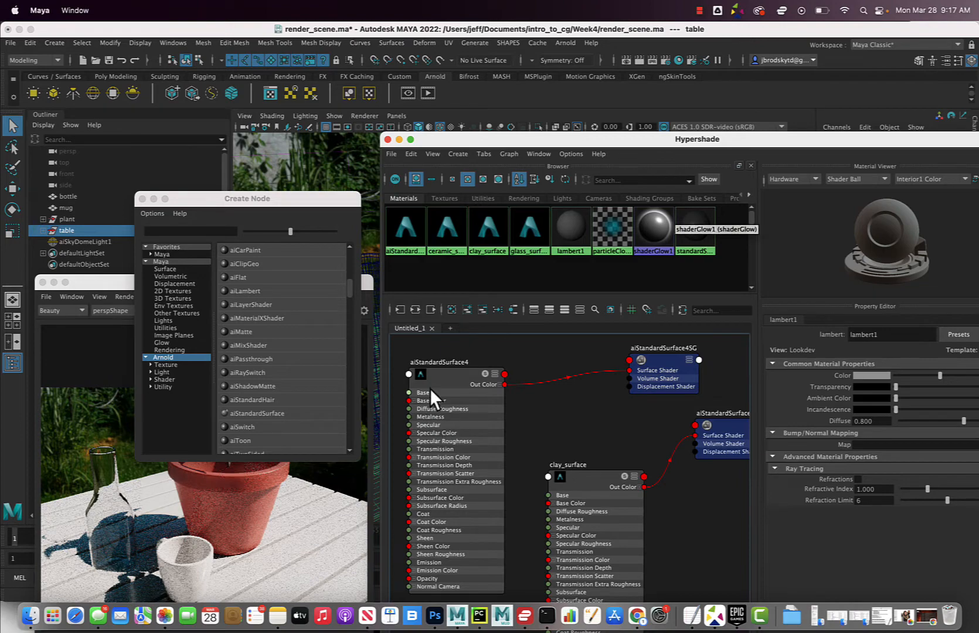
- Try the Frosted_Glass preset on the table's aiStandardSurface4 material and bring the render view forward to check it
click(446, 374)
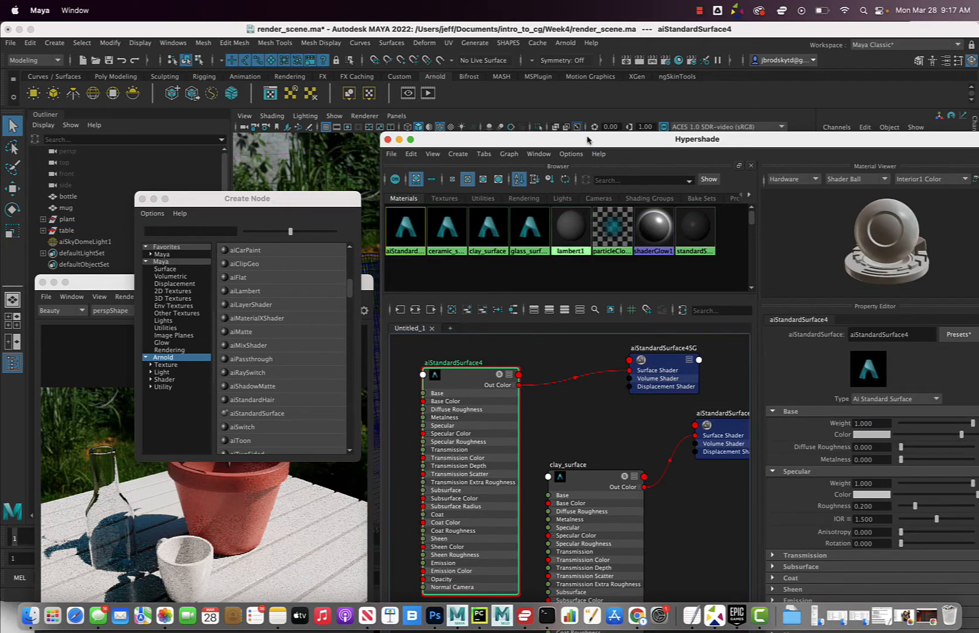
drag(595, 142, 493, 95)
drag(363, 328, 364, 325)
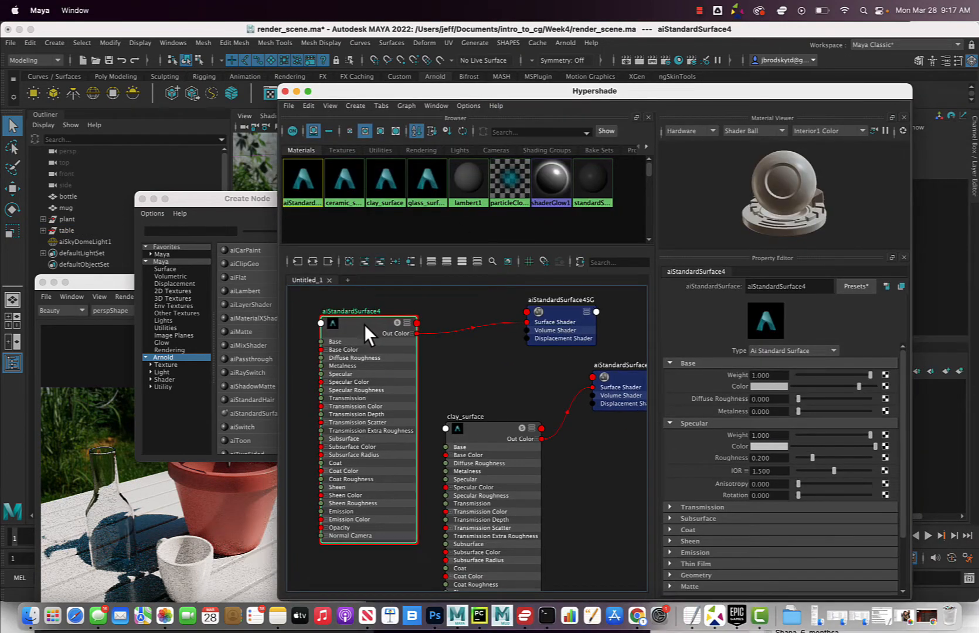
click(856, 286)
mouse_move(857, 291)
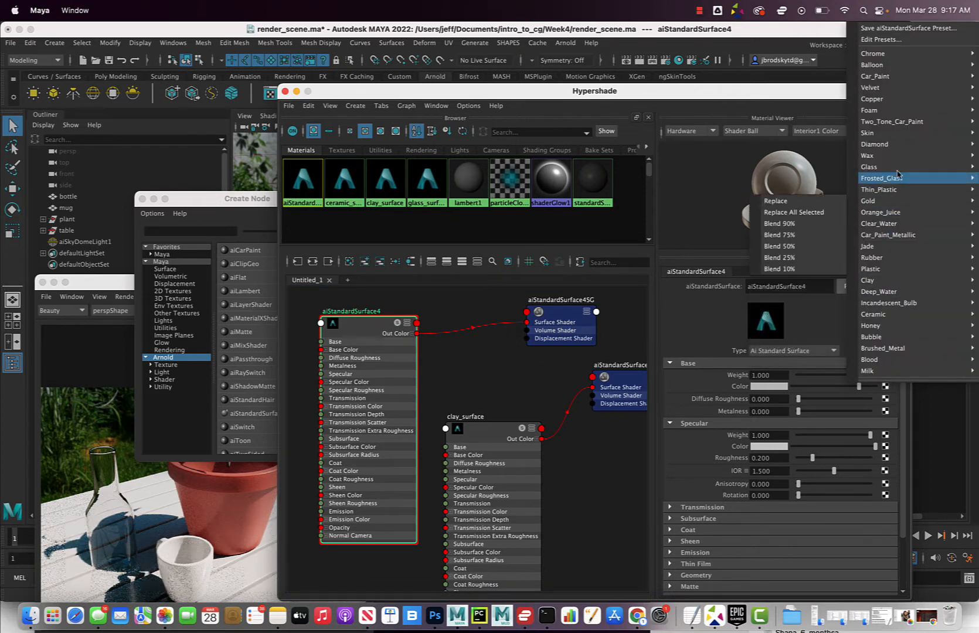
mouse_move(892, 178)
click(825, 179)
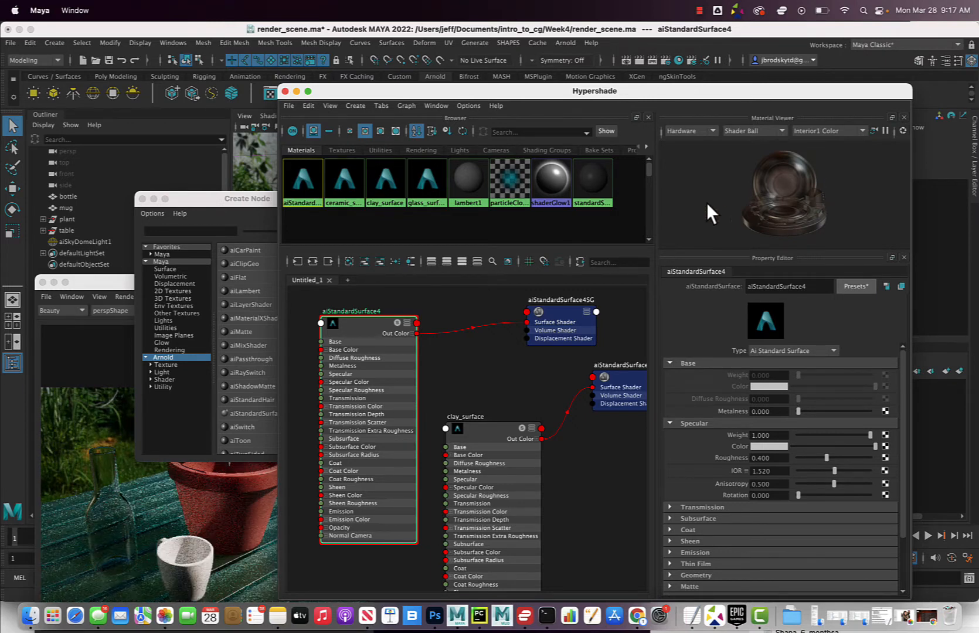
drag(101, 283, 140, 235)
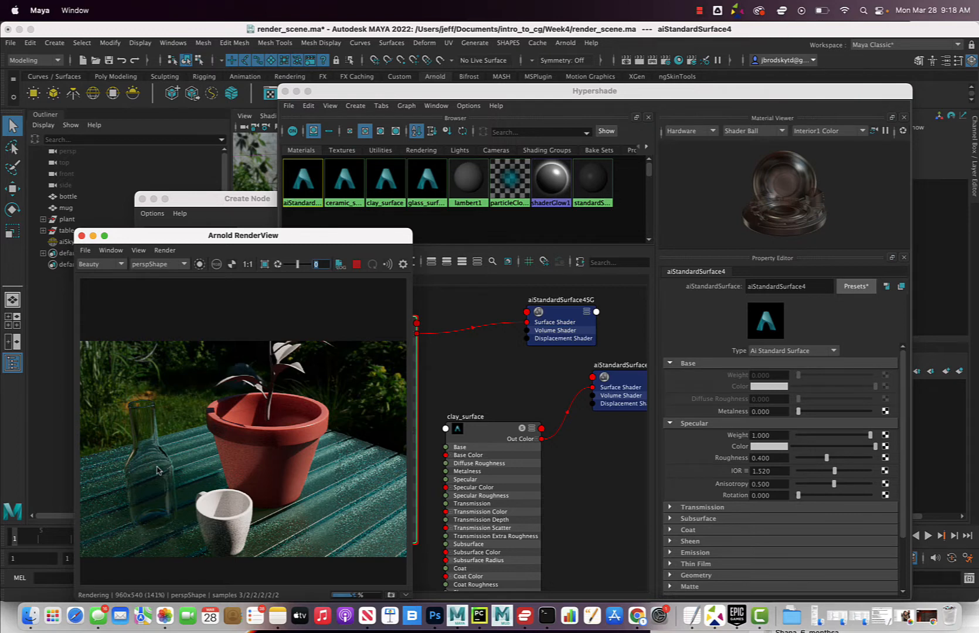
- Replace the aiStandardSurface4 settings with the Brushed_Metal preset and uncover the full render of the table
click(856, 287)
mouse_move(862, 291)
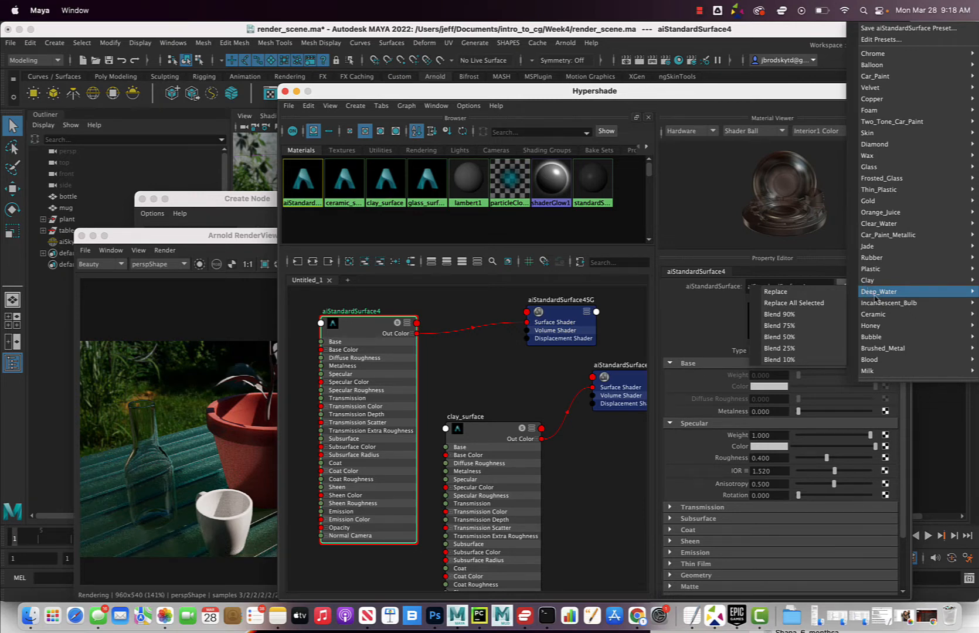
mouse_move(891, 349)
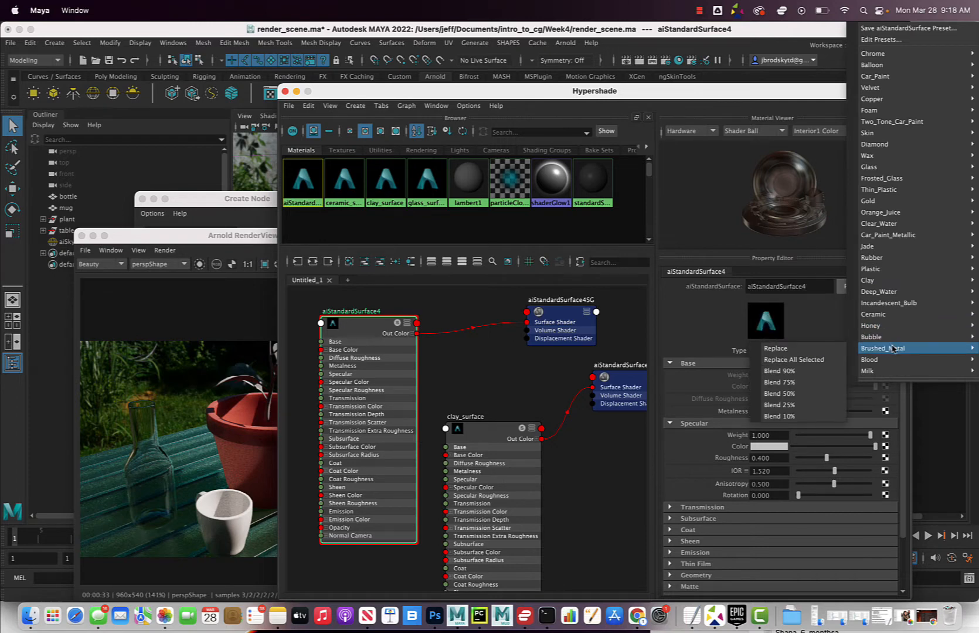
click(819, 348)
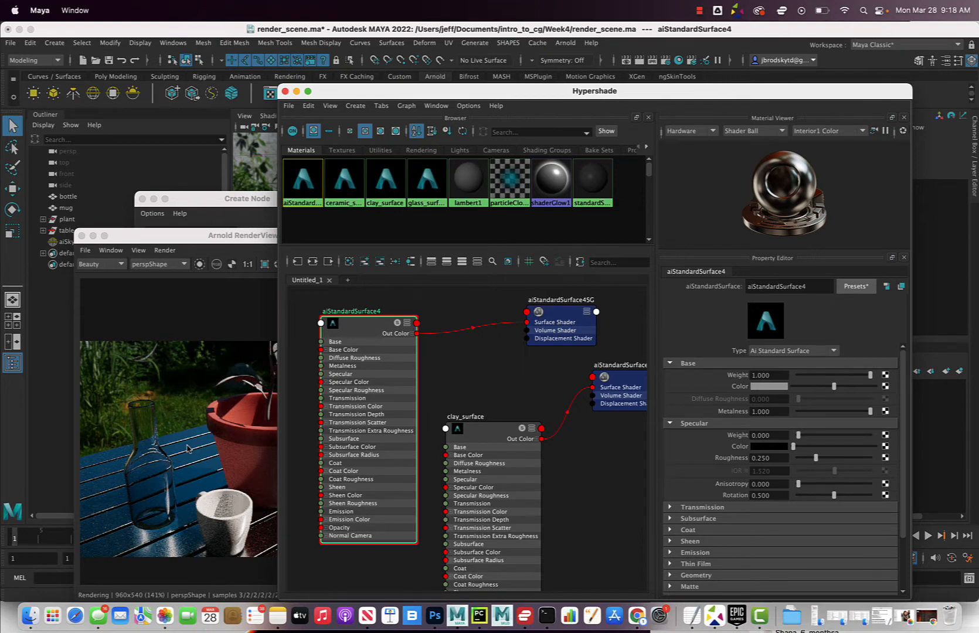
drag(372, 93, 610, 186)
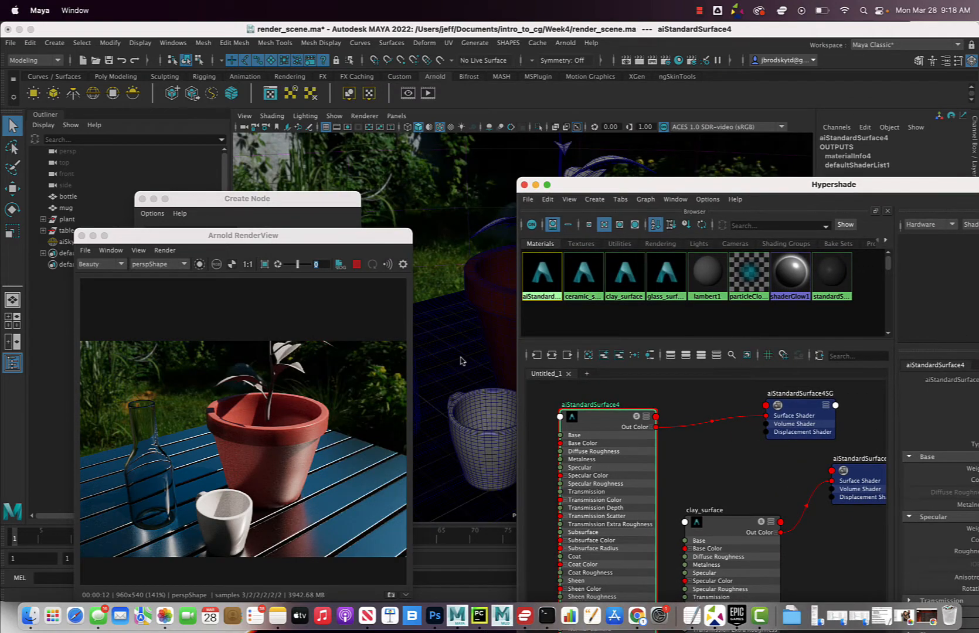
- Examine the brushed metal table in the Arnold render from several low and high camera angles
mouse_move(463, 358)
alt+mouse_down()
mouse_move(479, 343)
mouse_move(459, 342)
alt+mouse_up()
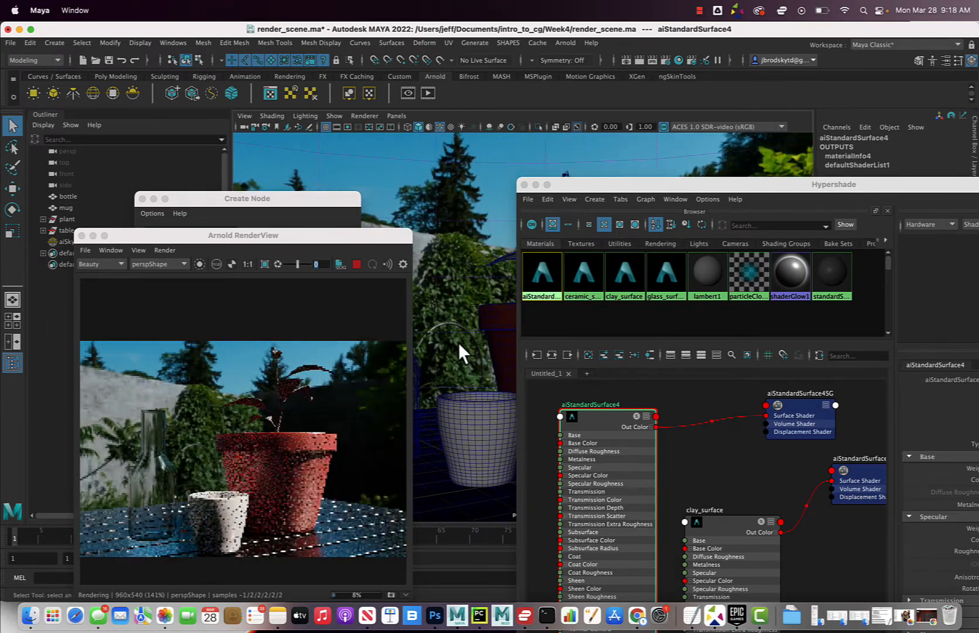
alt+middle_drag(461, 351, 469, 323)
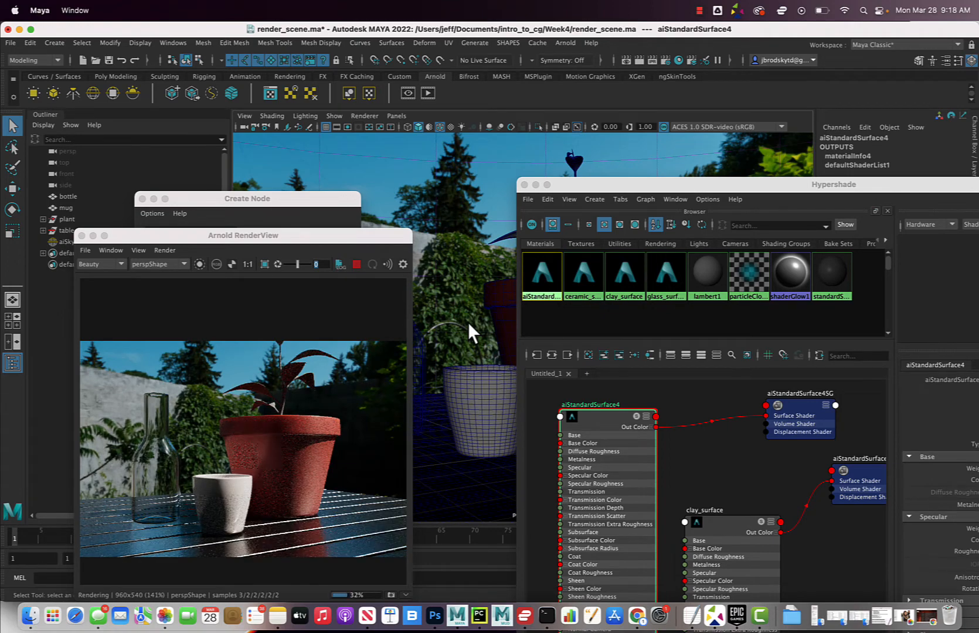
alt+drag(468, 322, 478, 341)
alt+middle_drag(478, 345, 472, 368)
alt+drag(472, 376, 445, 376)
alt+middle_drag(447, 352, 441, 361)
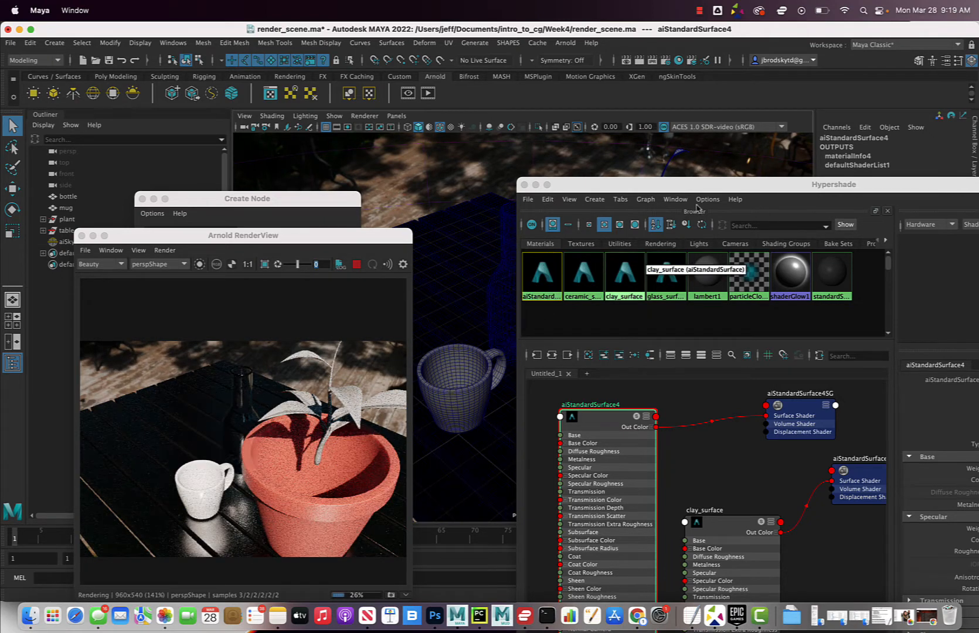
- Rename the table's aiStandardSurface4 material as brushed_metal_surface and save the scene
double_click(598, 404)
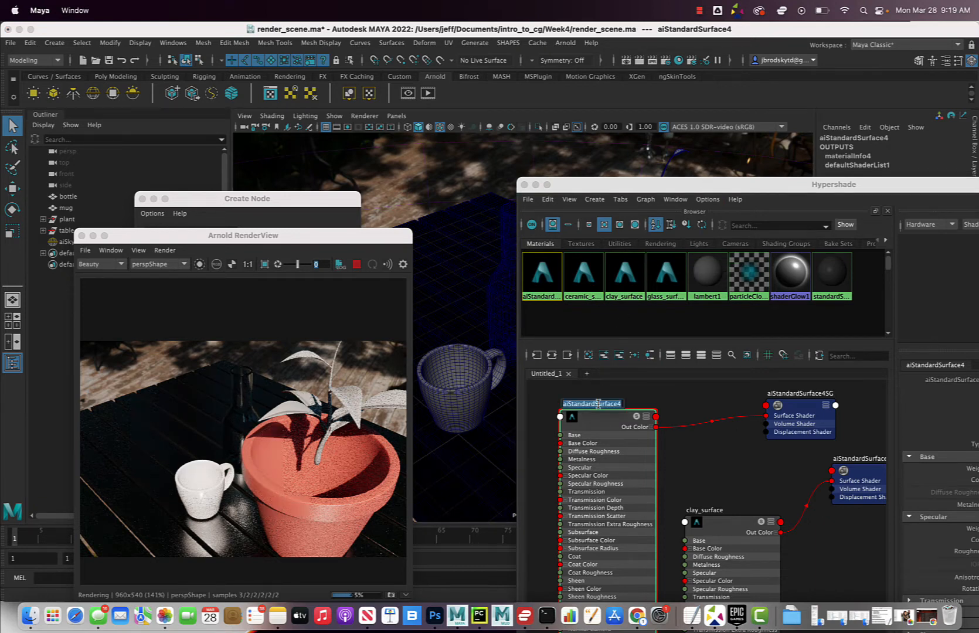
text(brushed)
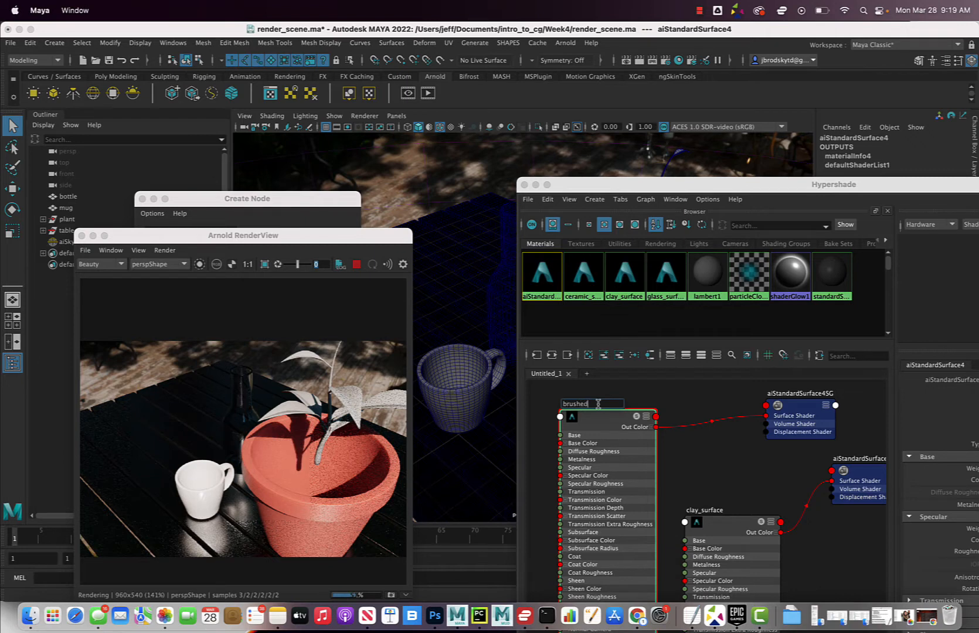
text(_metal_surface)
key(Return)
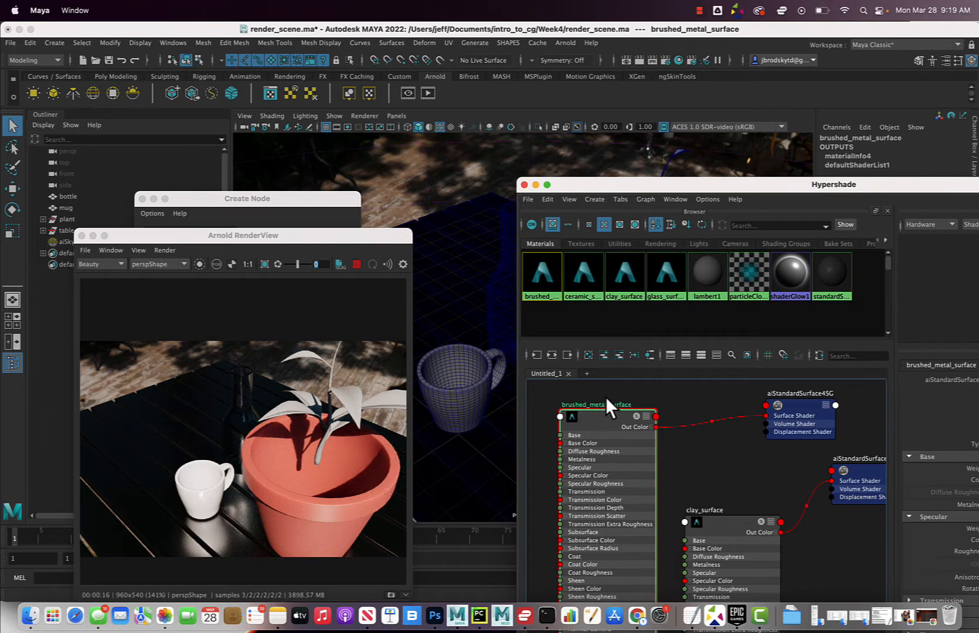
key(super+s)
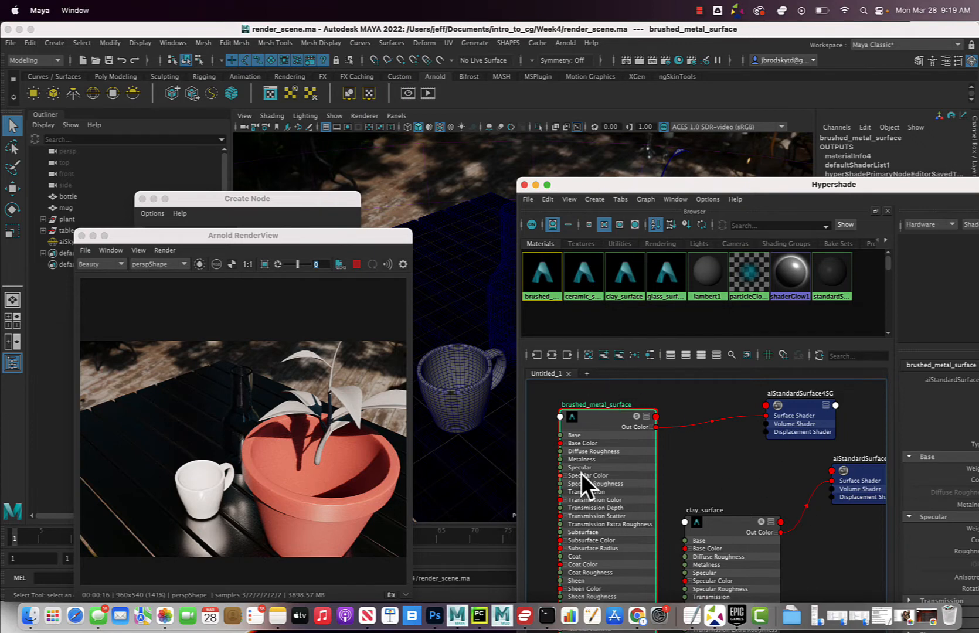
- Clear the Hypershade node graph, reposition the Hypershade window for more room and dismiss the Create Node window
click(590, 354)
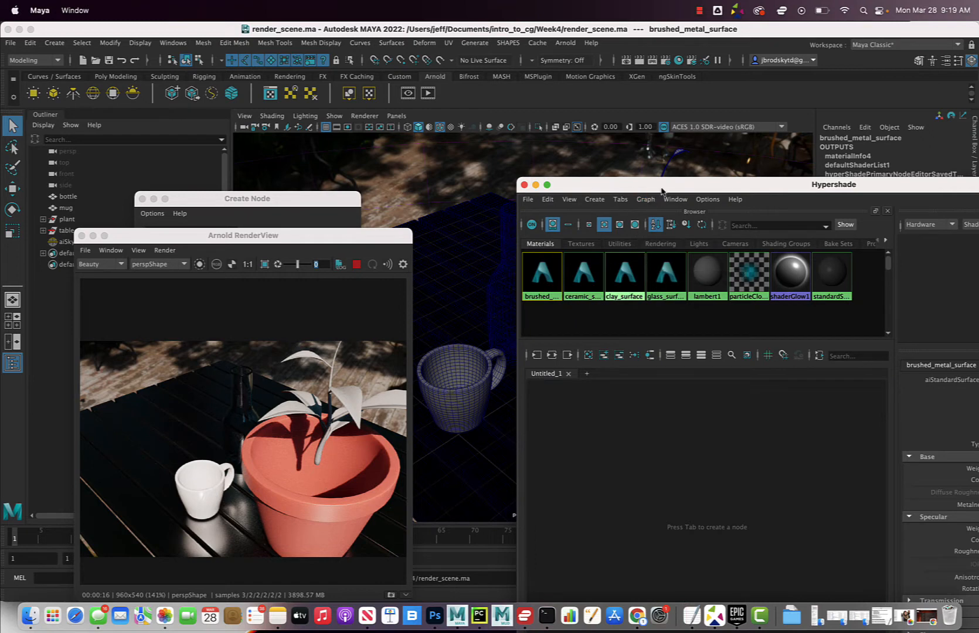
drag(657, 190, 572, 121)
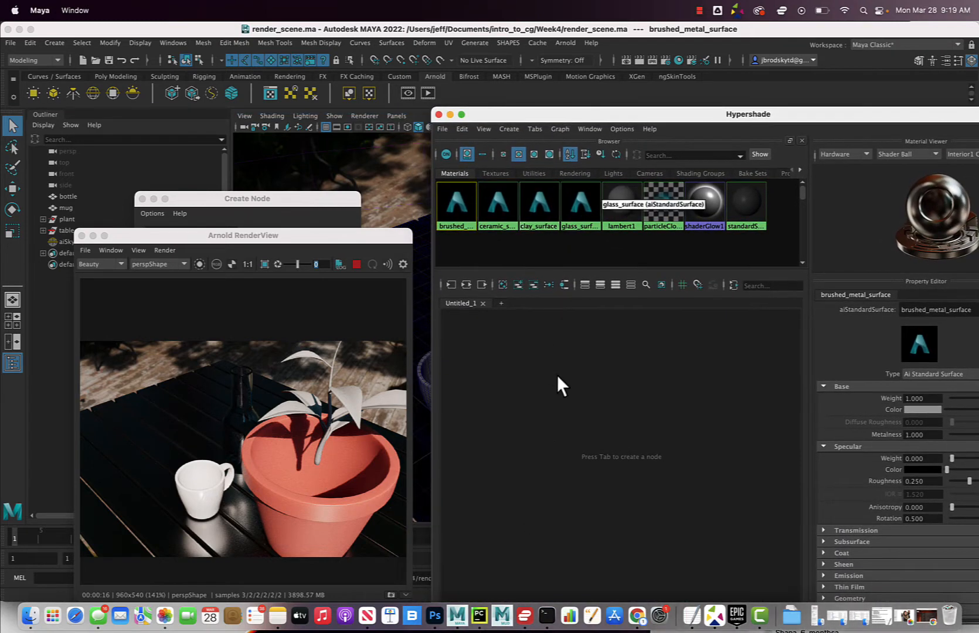
drag(275, 199, 268, 163)
click(135, 162)
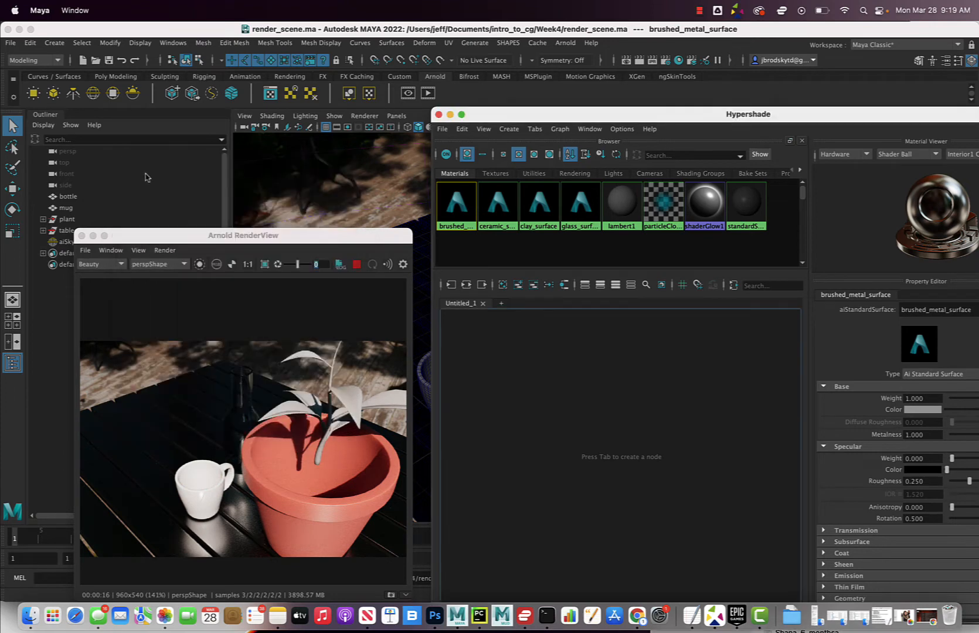
- Create a new Arnold aiStandardSurface material in the cleared graph
right_drag(600, 396, 603, 367)
click(155, 321)
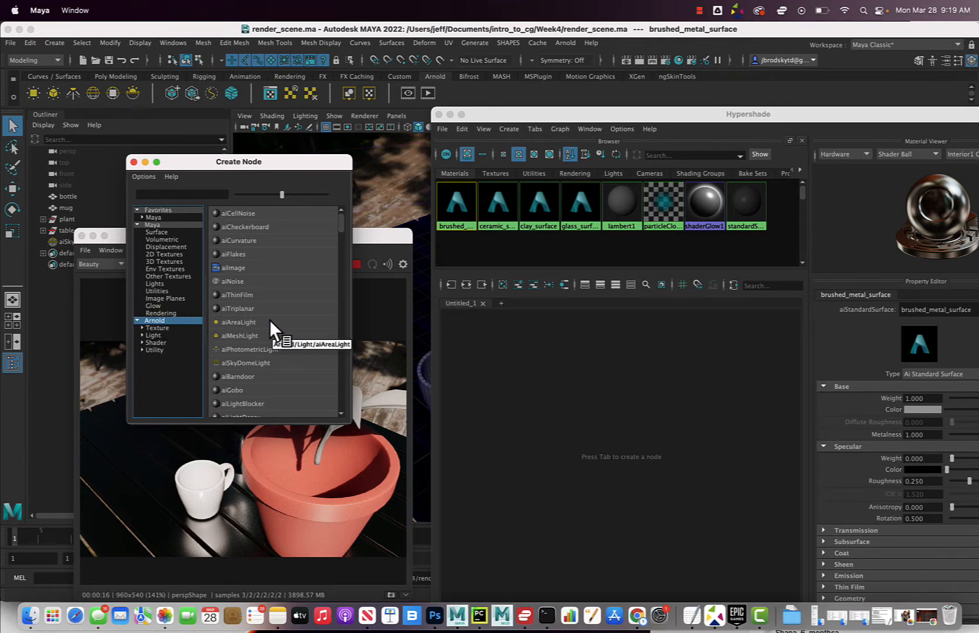
scroll(270, 320, down, 2)
scroll(271, 320, down, 5)
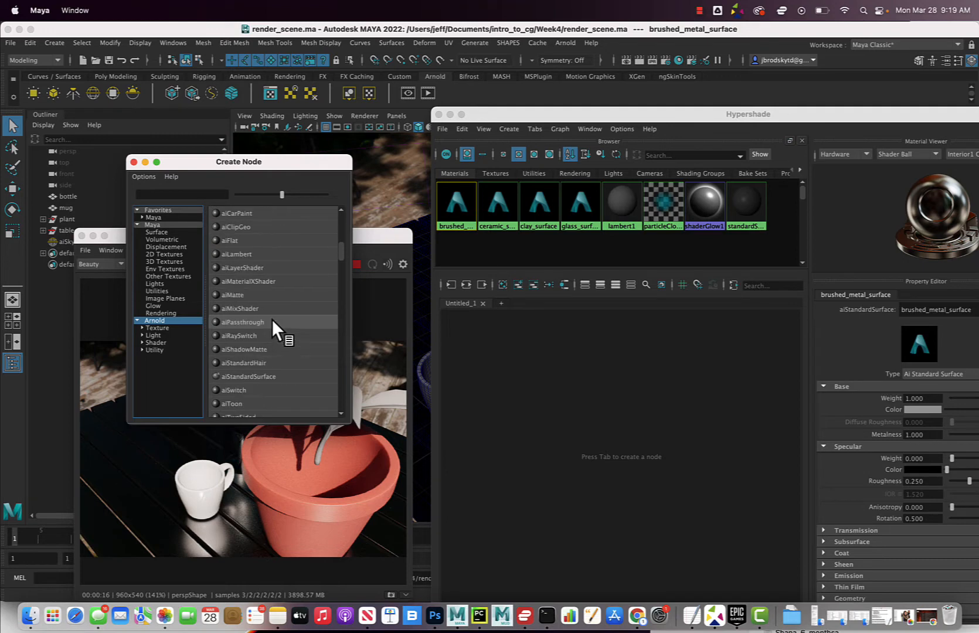
click(271, 295)
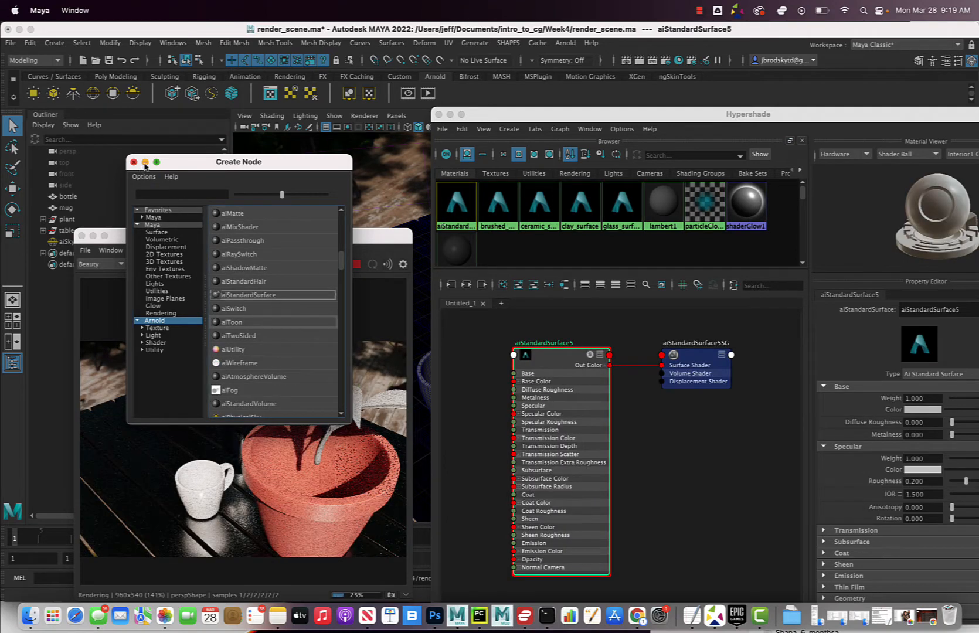
- Rearrange the Create Node, Hypershade and Arnold RenderView windows to uncover the viewport and Outliner, and expand the plant group
drag(205, 164, 123, 71)
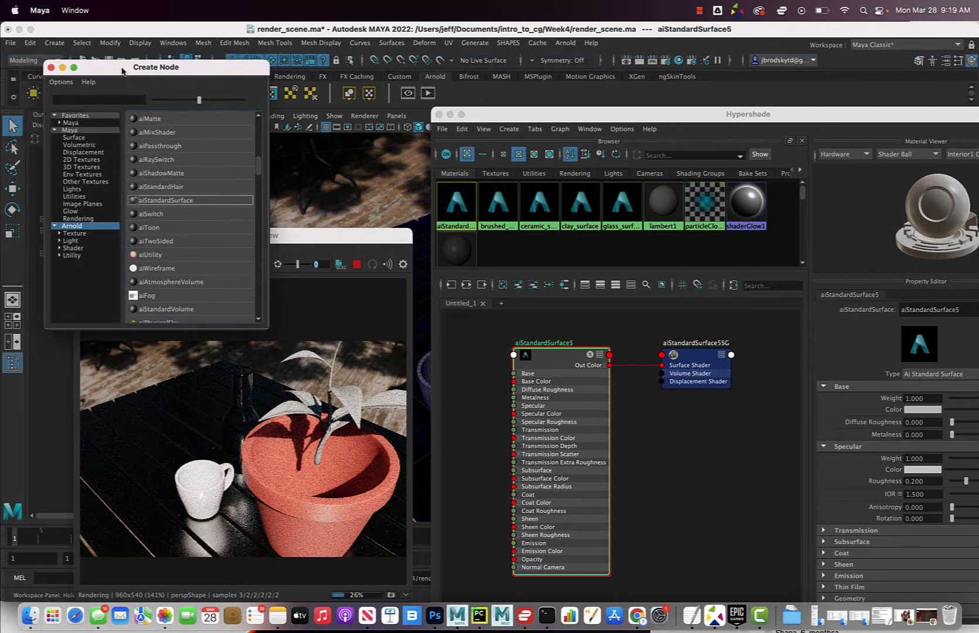
click(298, 238)
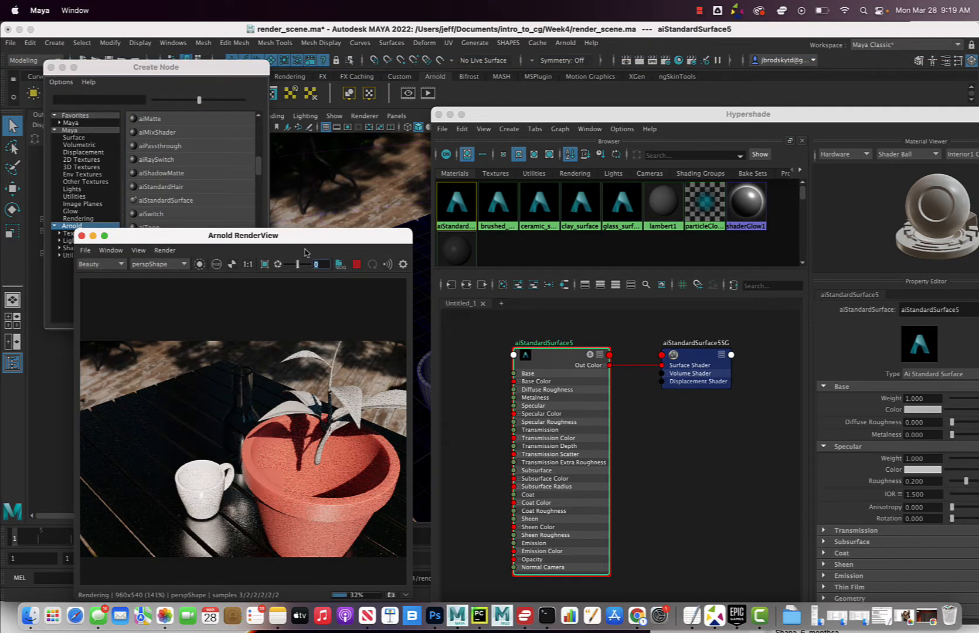
click(235, 69)
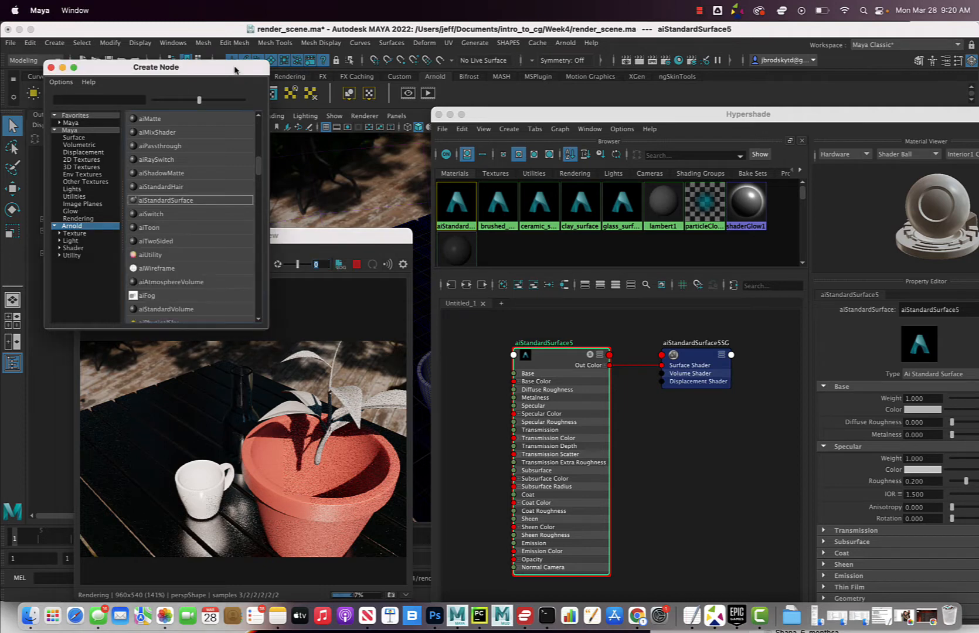
click(319, 239)
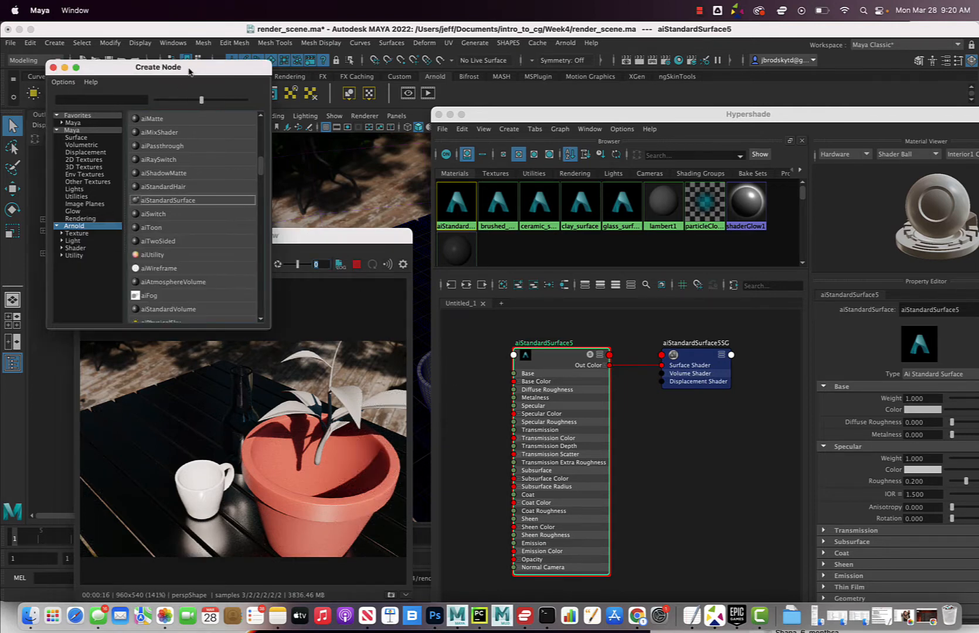
drag(172, 68, 180, 192)
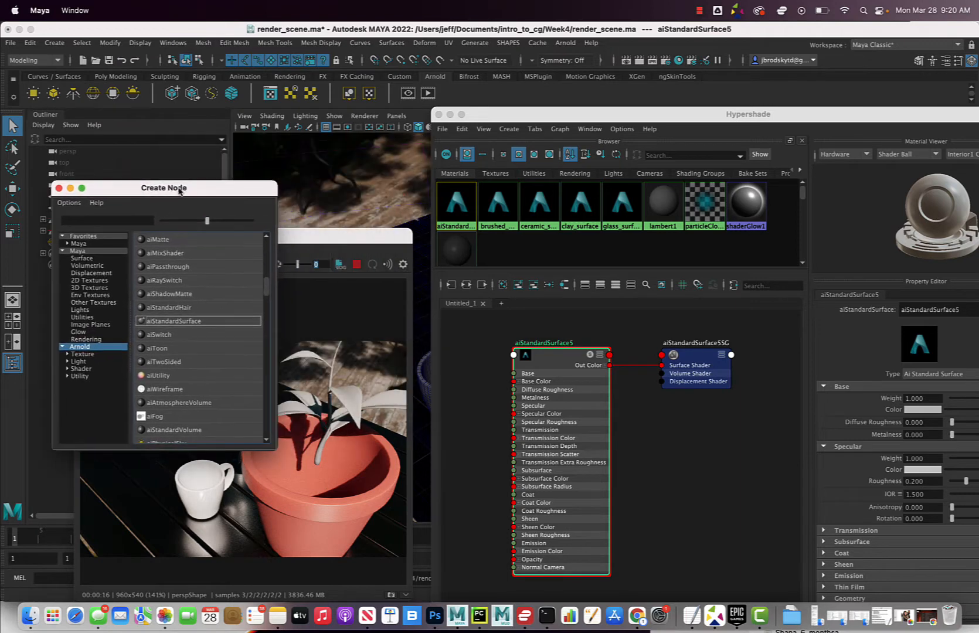
drag(514, 116, 548, 376)
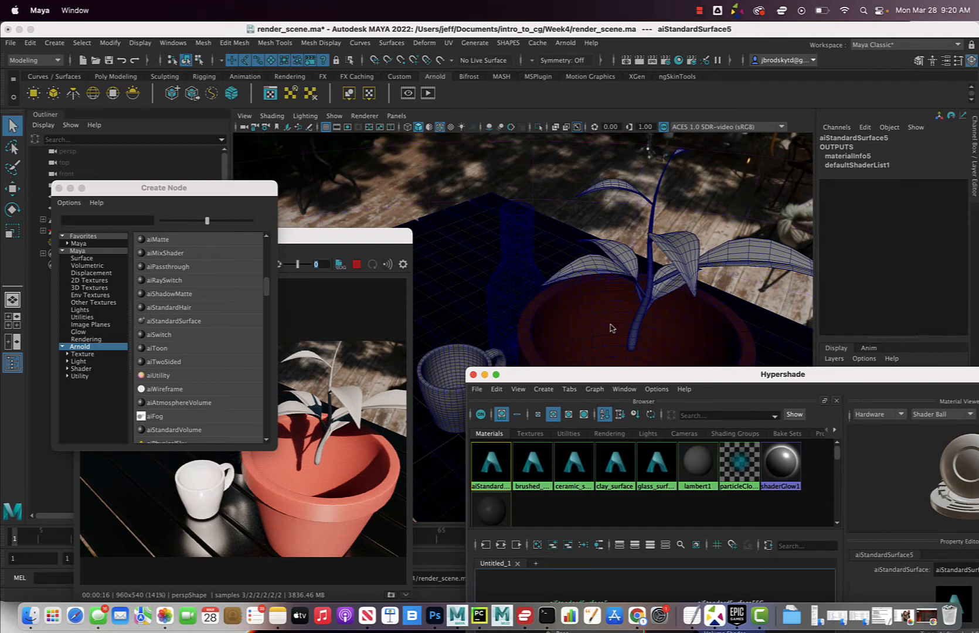
drag(185, 192, 296, 182)
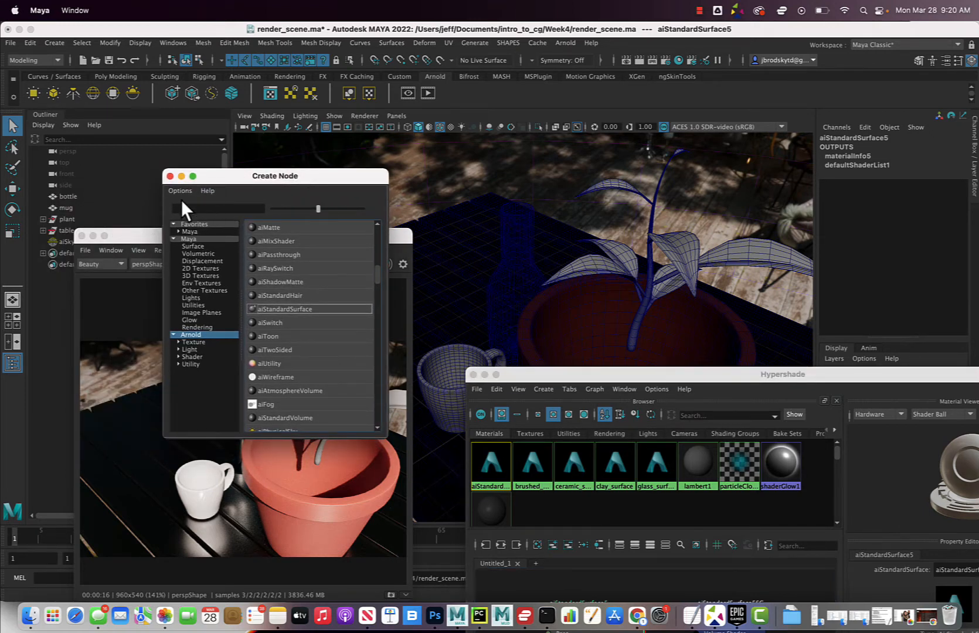
click(43, 219)
drag(122, 238, 147, 392)
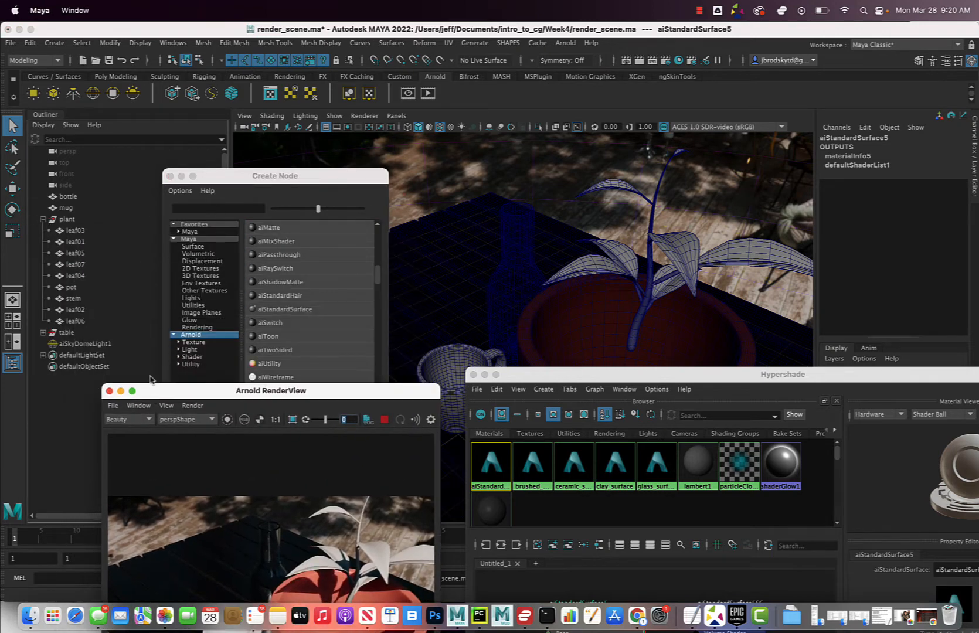
click(75, 230)
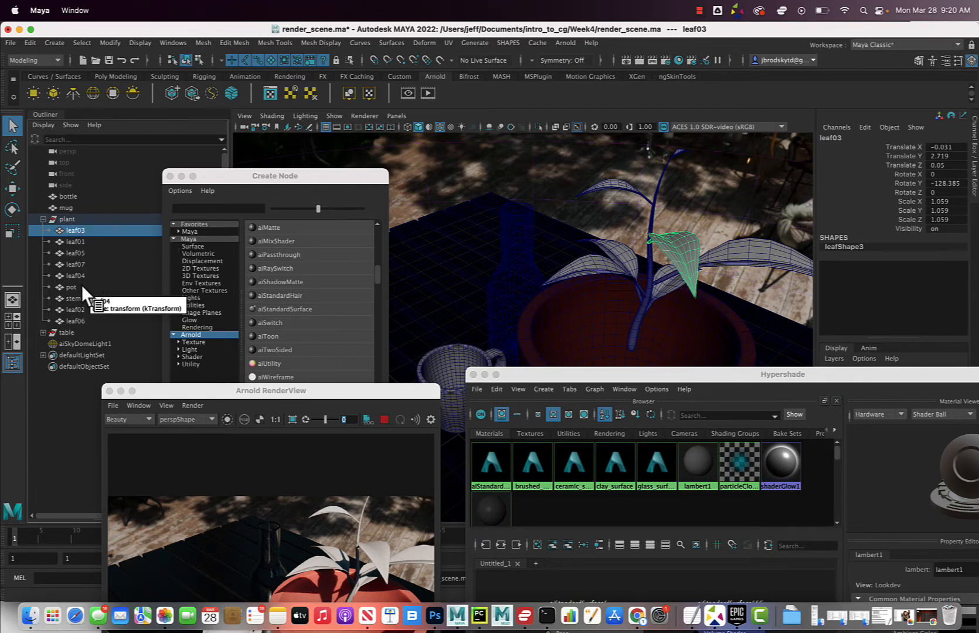
shift+click(76, 321)
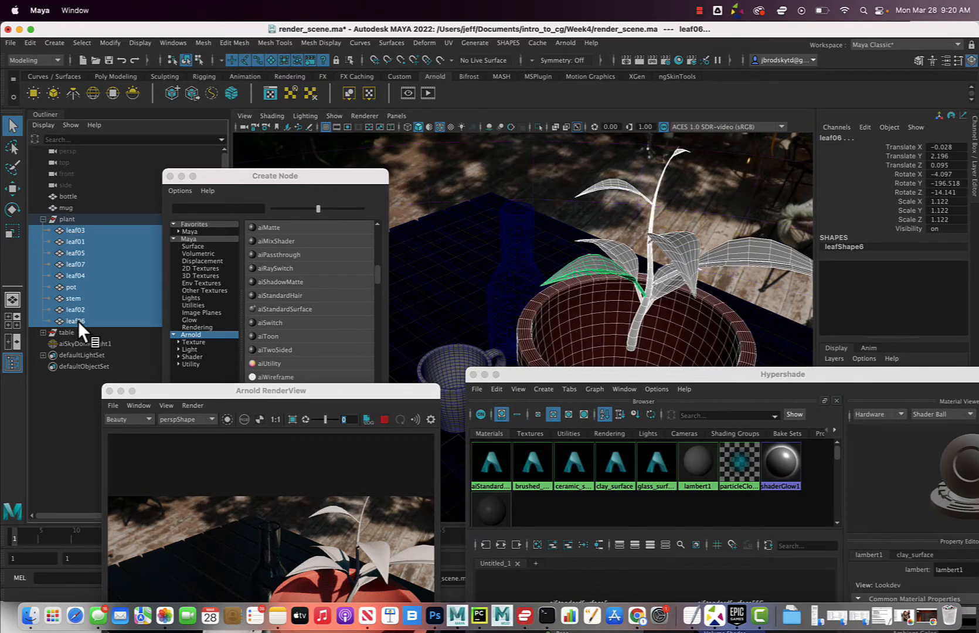
click(81, 288)
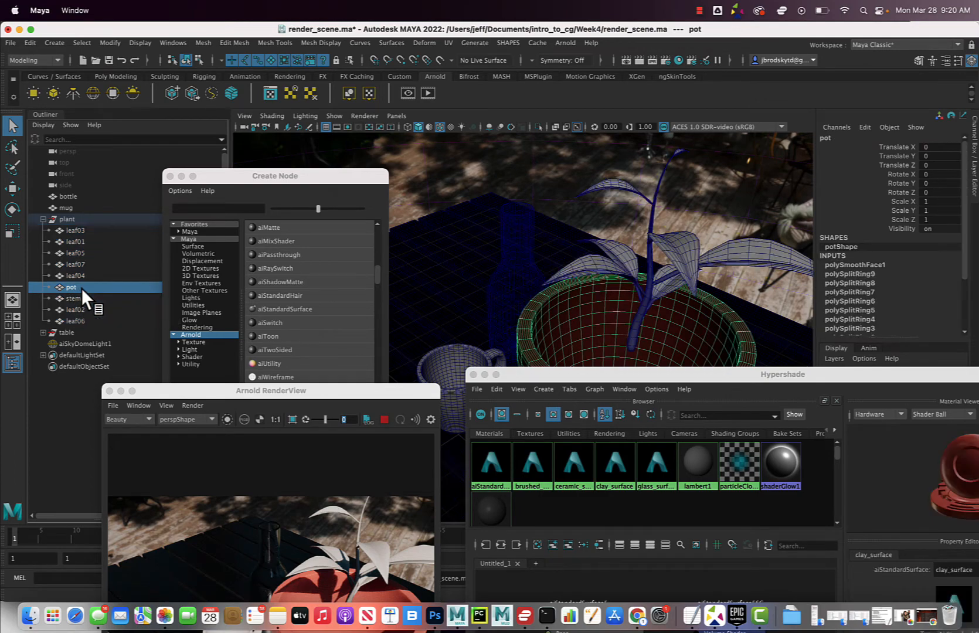
click(79, 229)
shift+click(86, 319)
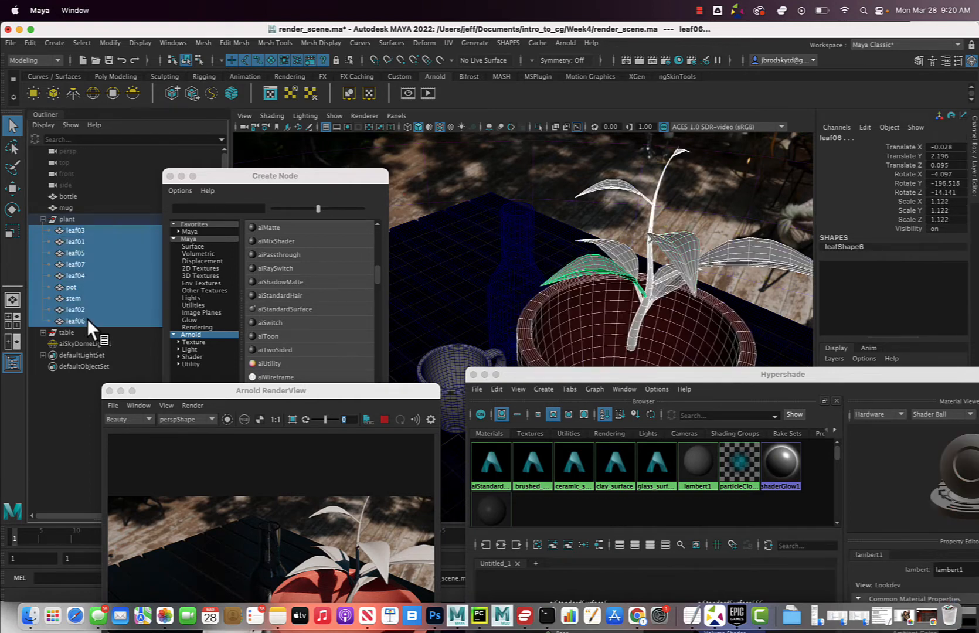
ctrl+click(75, 285)
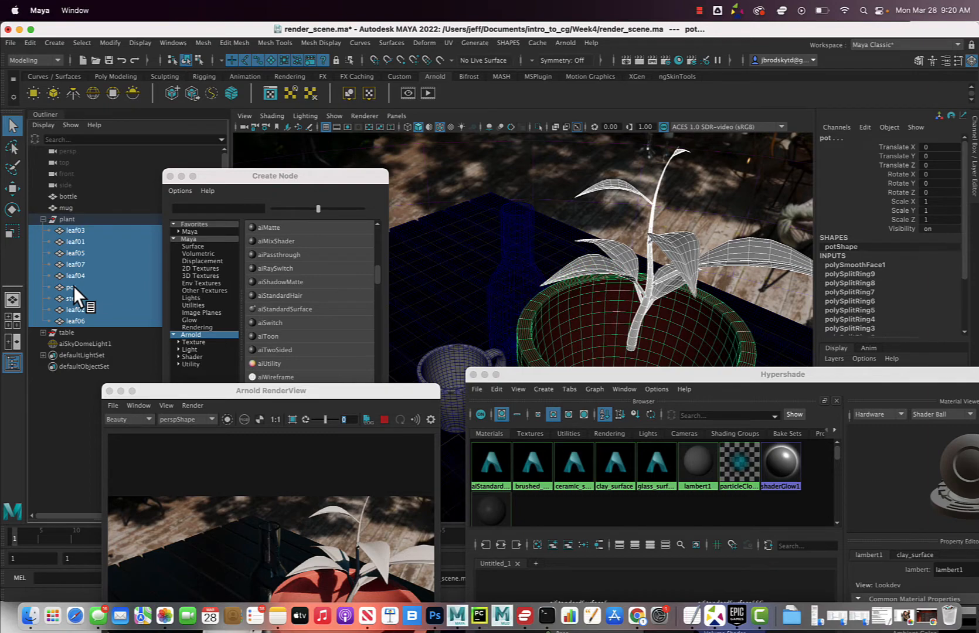
click(73, 286)
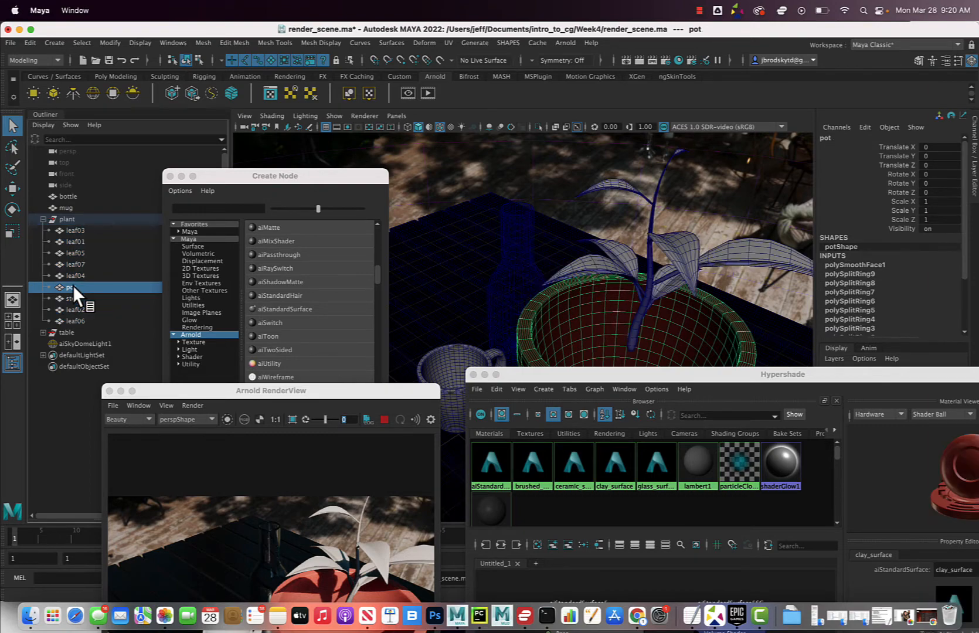
- Assign the aiStandardSurface5 material to all seven leaves and the stem in the plant group, leaving out the pot
click(75, 229)
shift+click(84, 320)
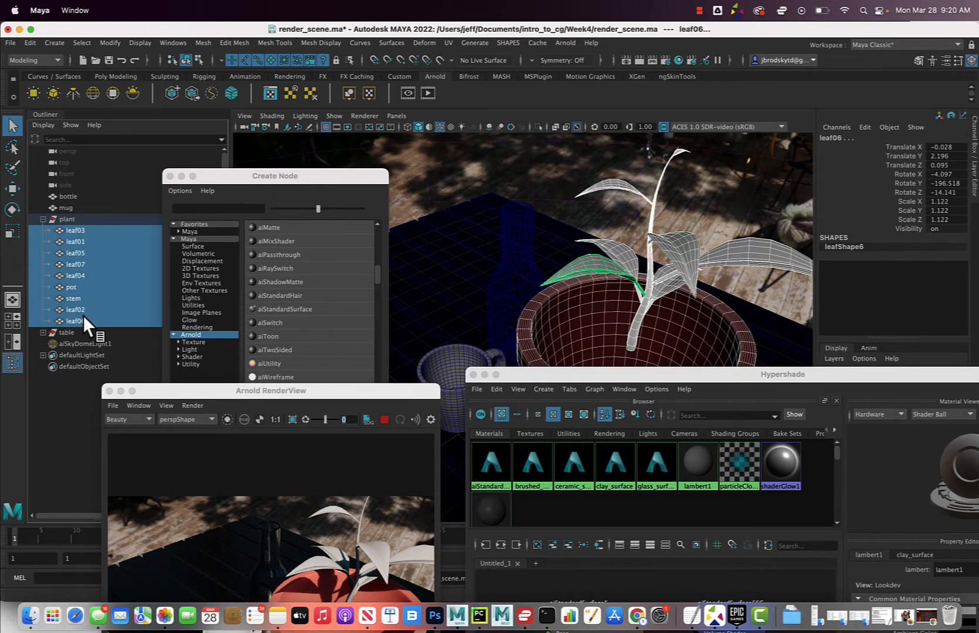
ctrl+click(568, 317)
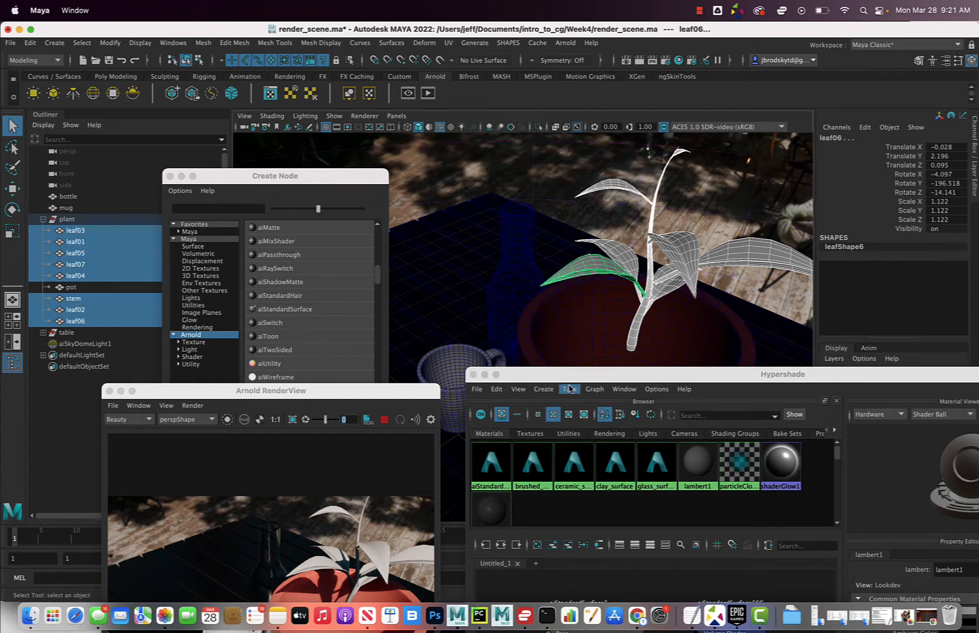
drag(574, 376, 511, 217)
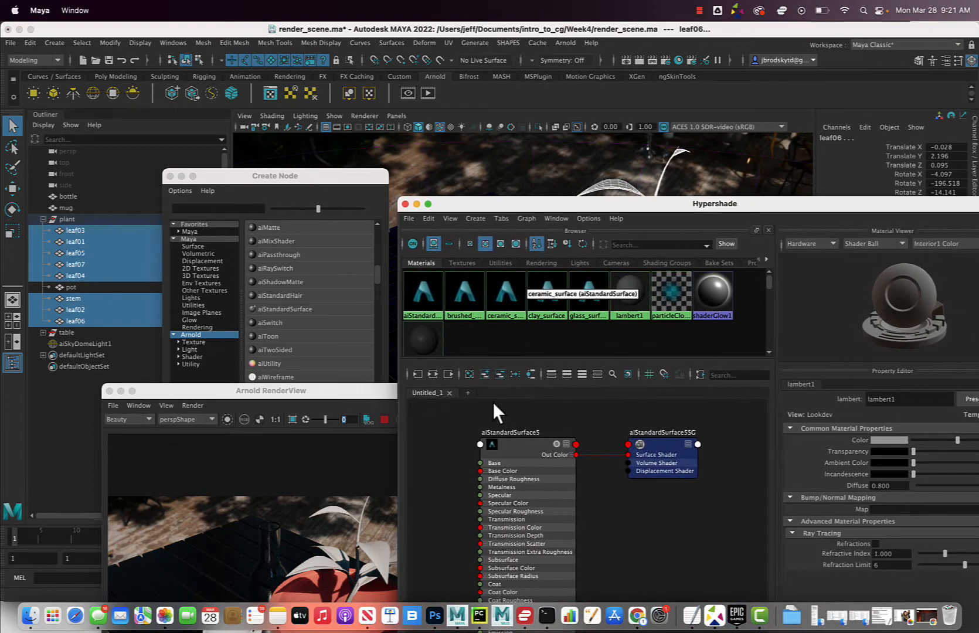
right_click(519, 444)
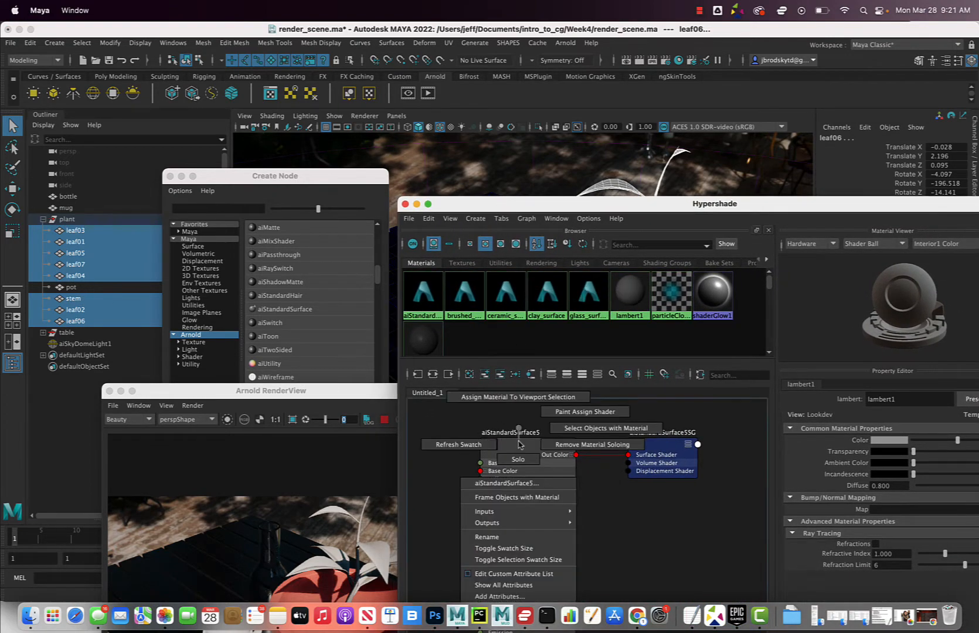
click(516, 397)
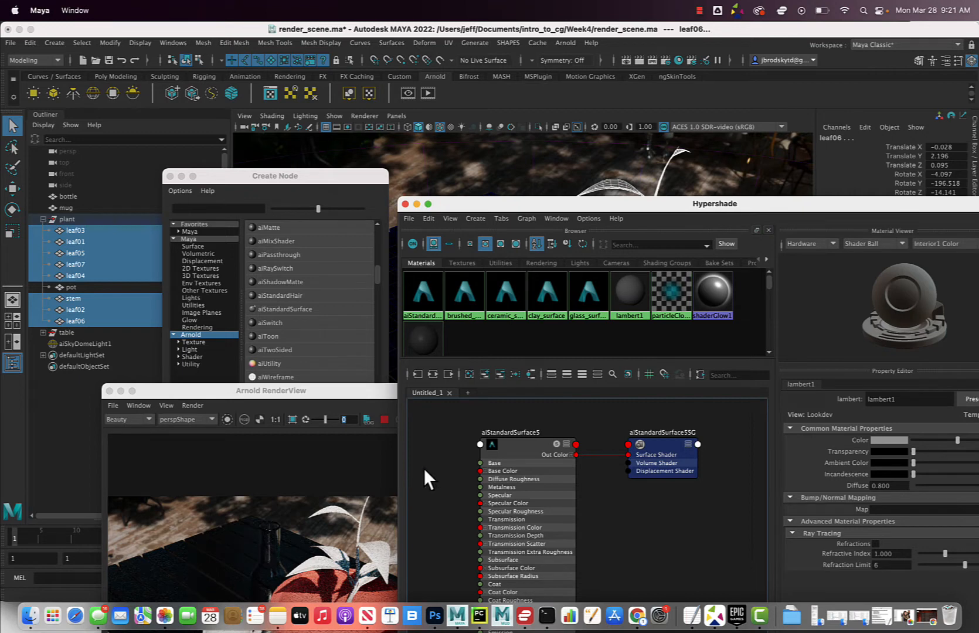
- Uncover the viewport and examine the plant's leaves and stem from low camera angles against the sky
drag(617, 211, 647, 319)
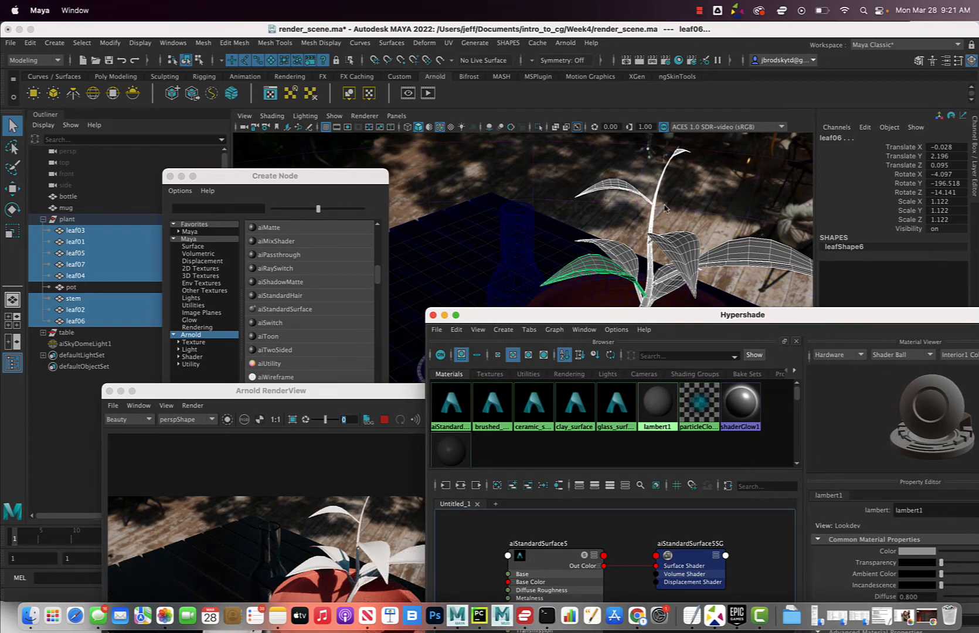
alt+drag(642, 208, 690, 191)
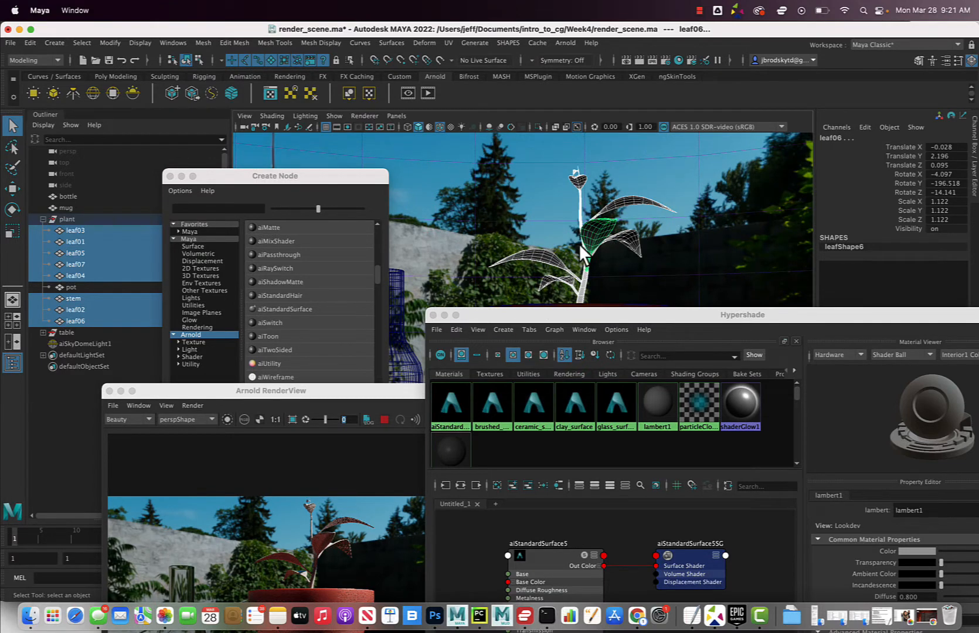
alt+drag(537, 244, 573, 230)
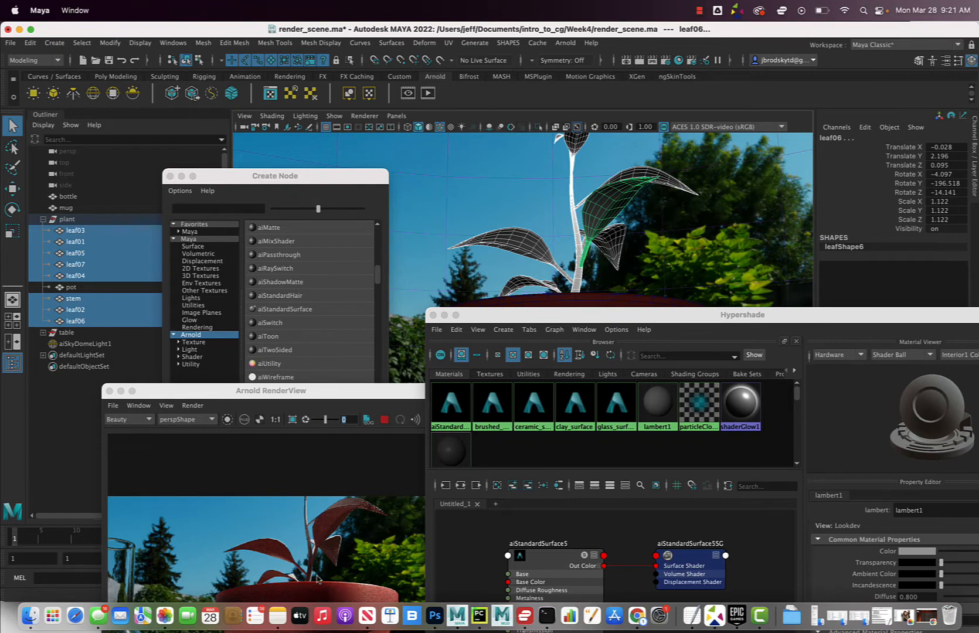
- Replace the aiStandardSurface5 material's settings with the Skin preset and inspect the leaves up close in the Arnold render
drag(678, 319, 480, 177)
click(351, 407)
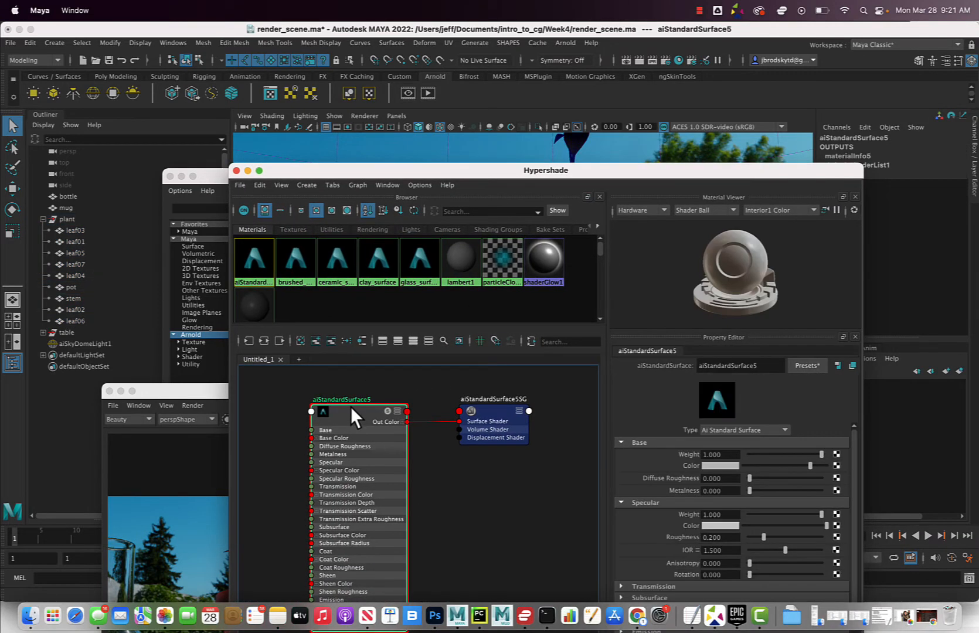
click(815, 367)
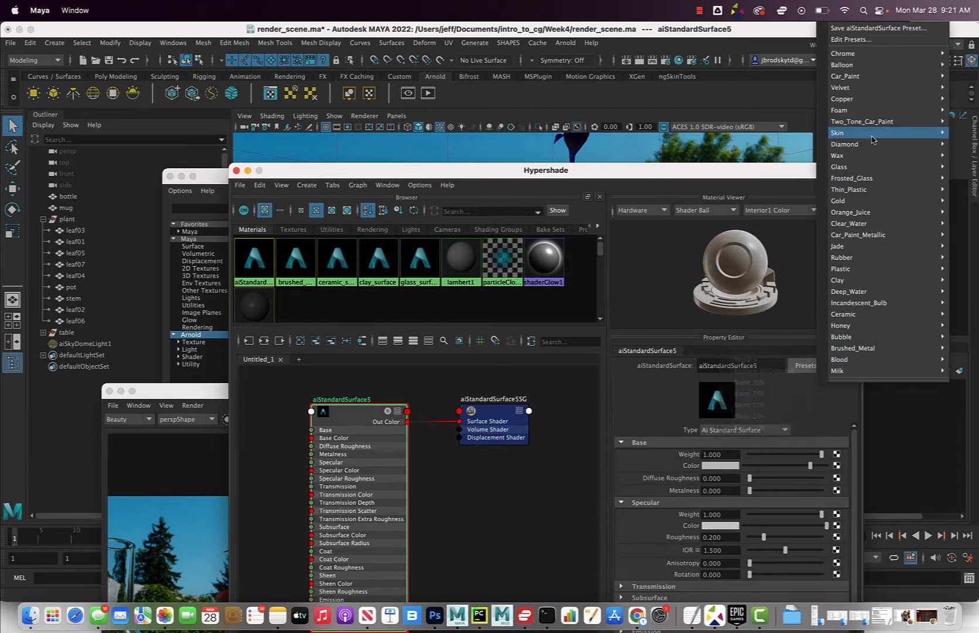
mouse_move(872, 138)
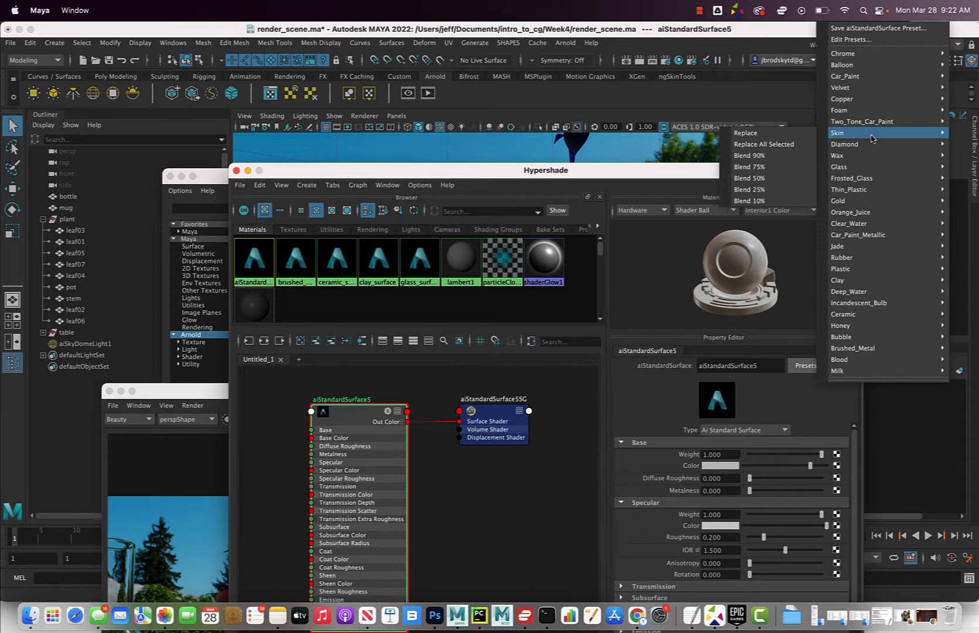
click(785, 135)
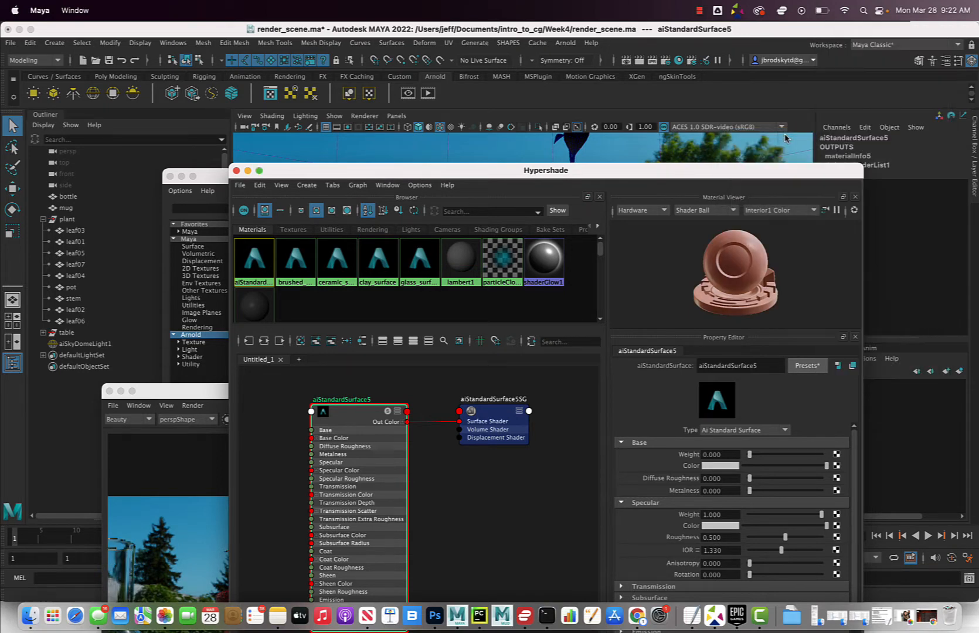
drag(422, 176, 719, 300)
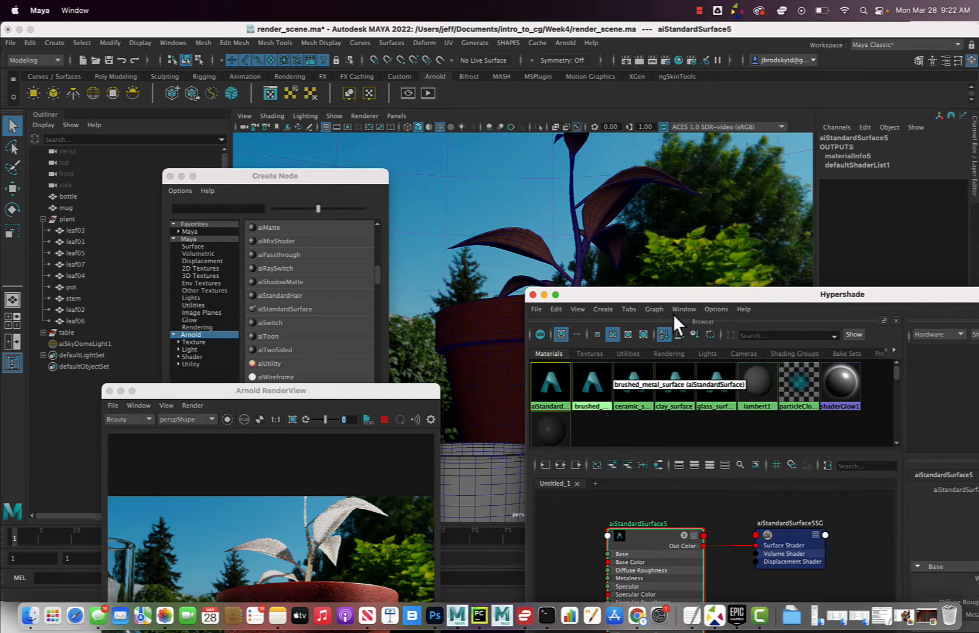
scroll(280, 558, up, 5)
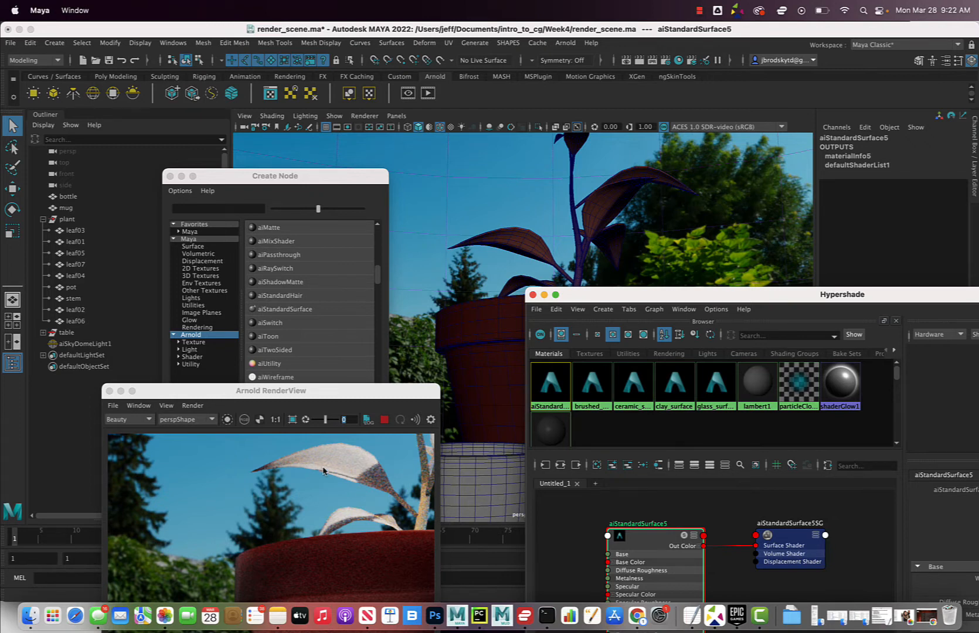
- Set the base color of the aiStandardSurface5 leaf material to a dark green
drag(699, 301, 375, 135)
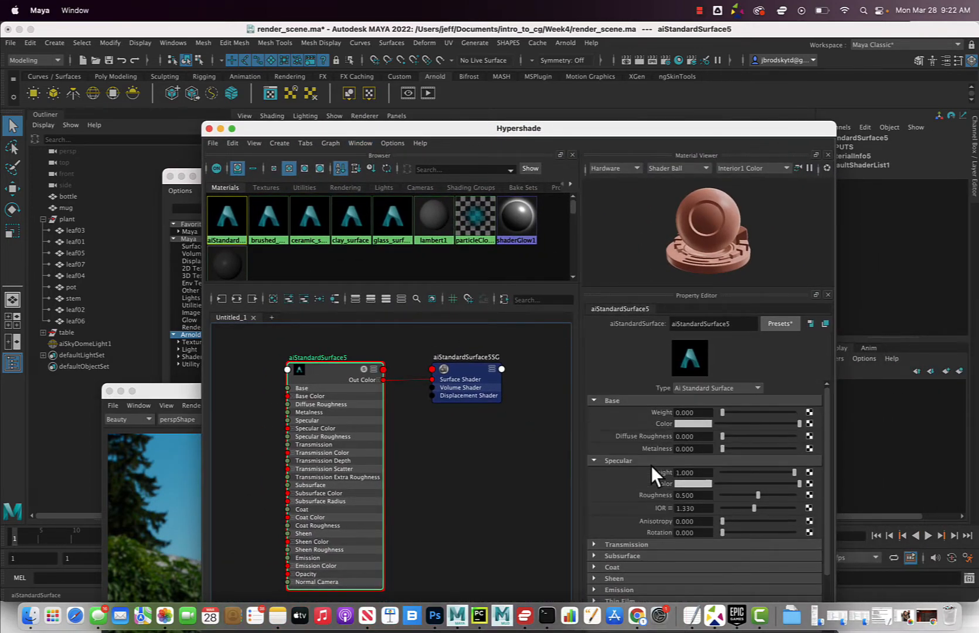
drag(435, 127, 597, 111)
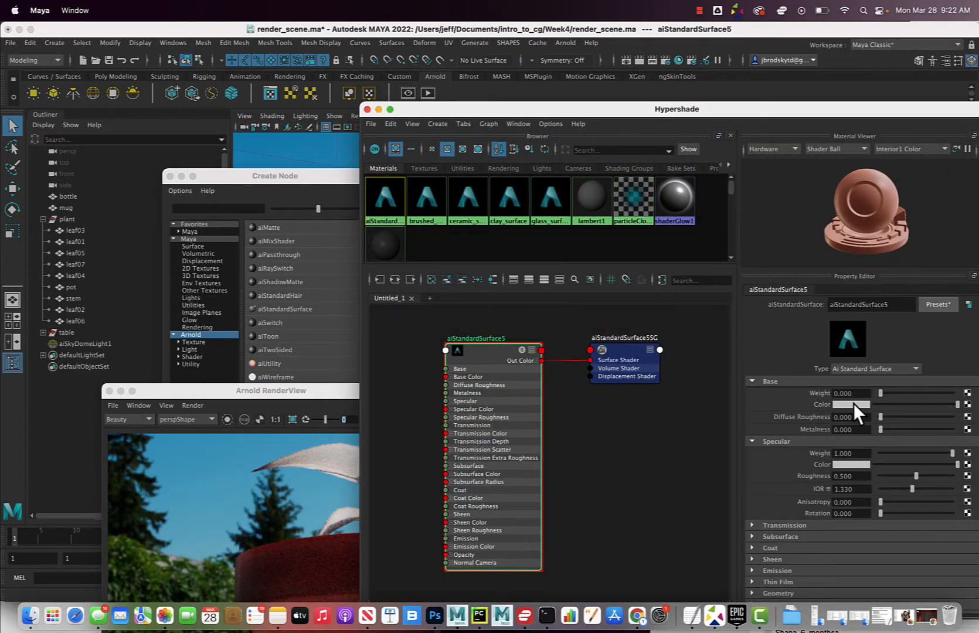
click(853, 404)
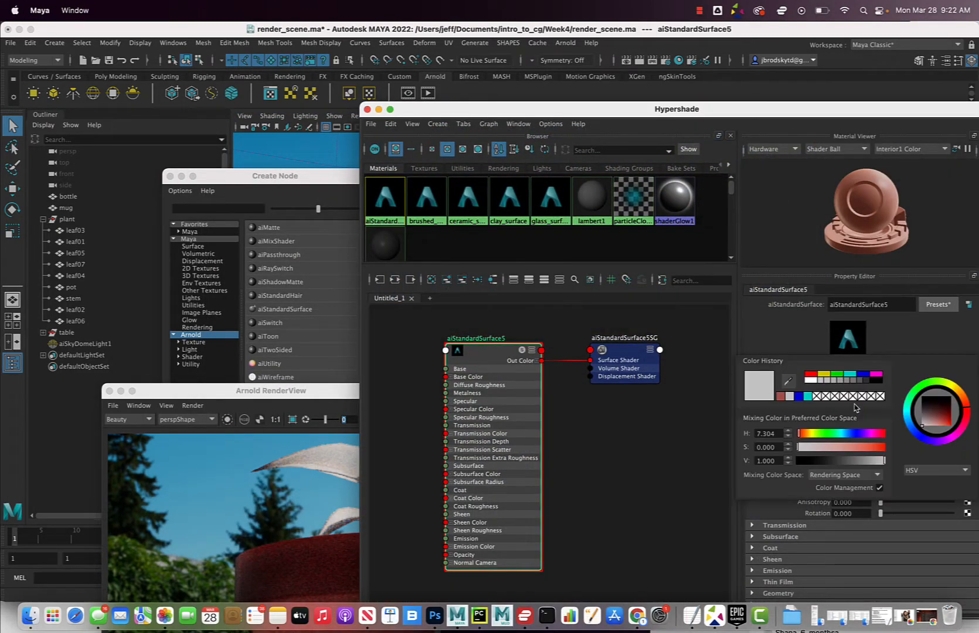
click(829, 434)
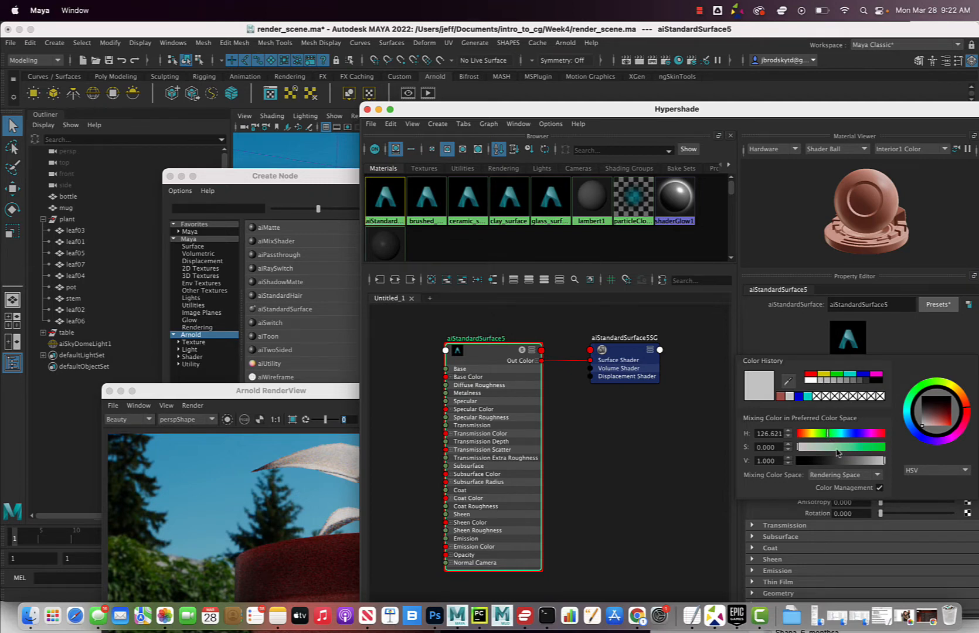
mouse_move(839, 447)
mouse_down()
mouse_move(908, 453)
mouse_move(839, 462)
mouse_up()
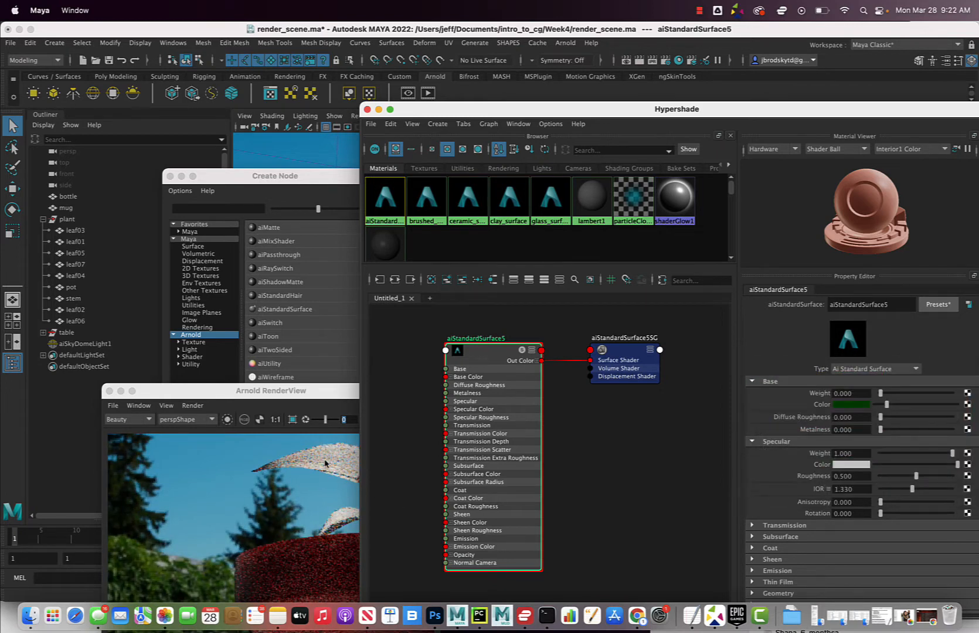
- Expand the leaf material's subsurface settings and set the subsurface weight to 0.5
drag(469, 113, 385, 81)
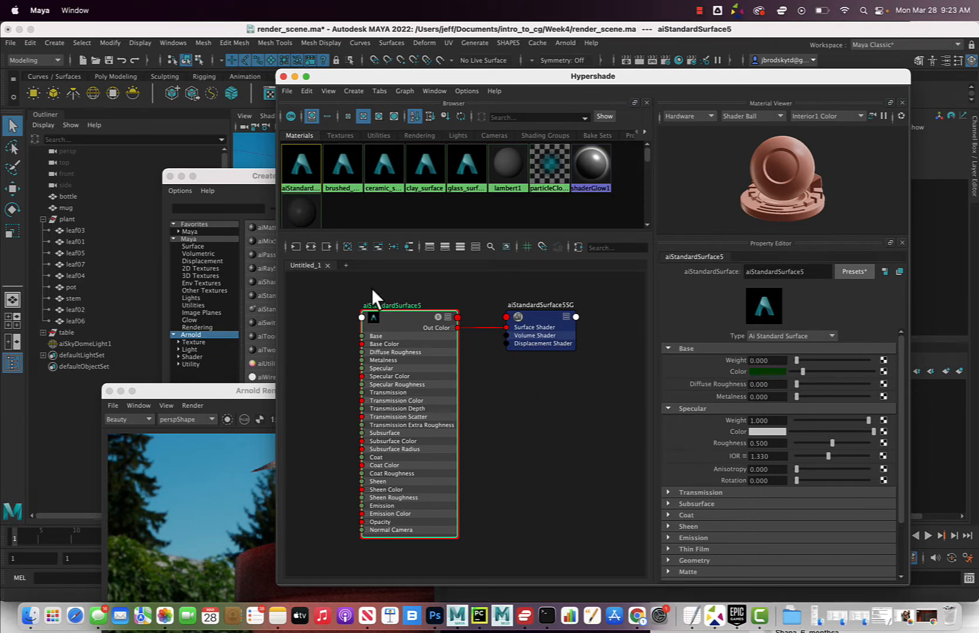
drag(388, 317, 389, 315)
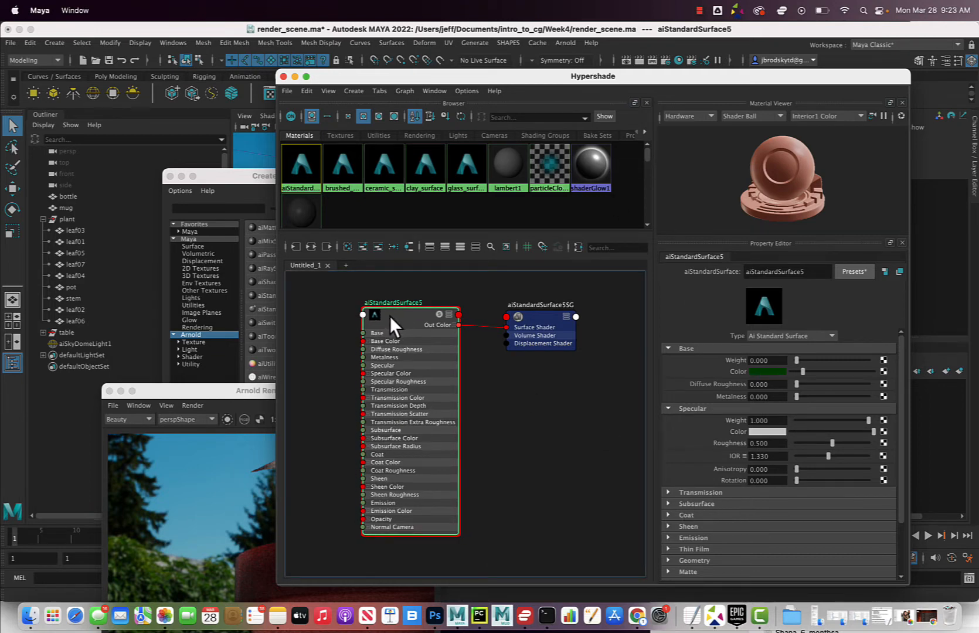
click(689, 504)
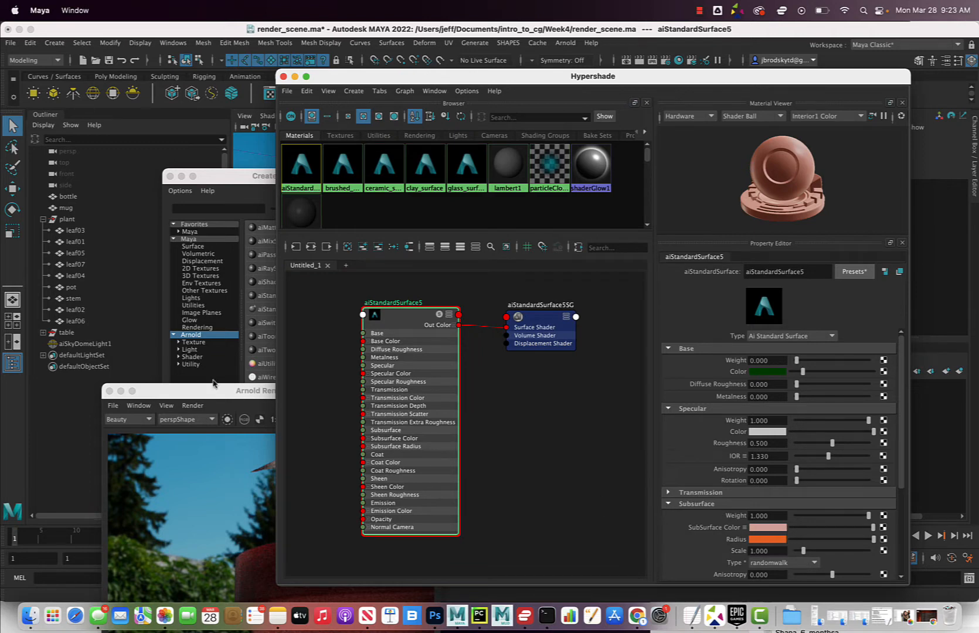
drag(187, 391, 161, 287)
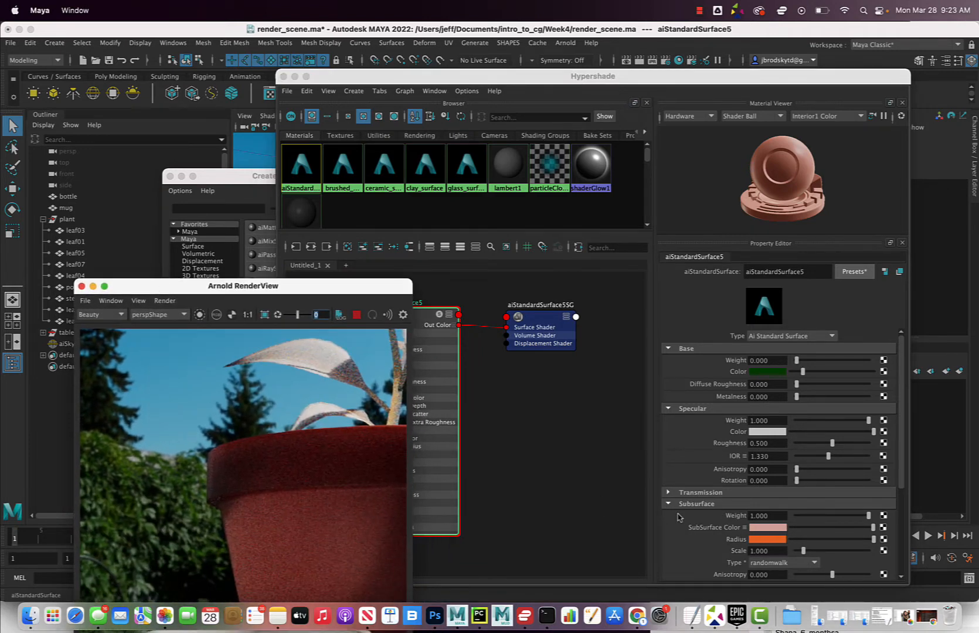
drag(774, 518, 752, 516)
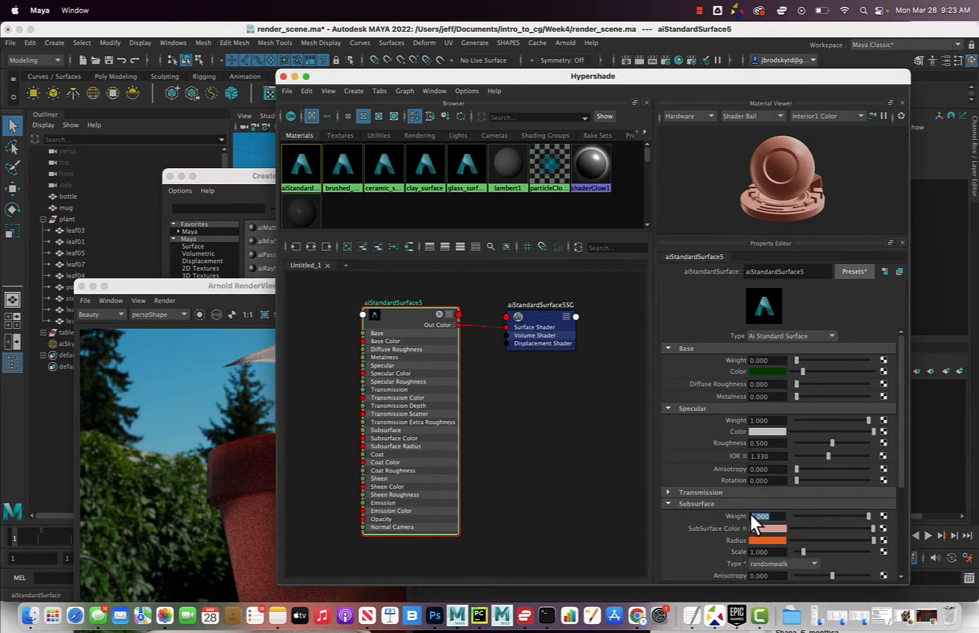
text(.5)
key(Return)
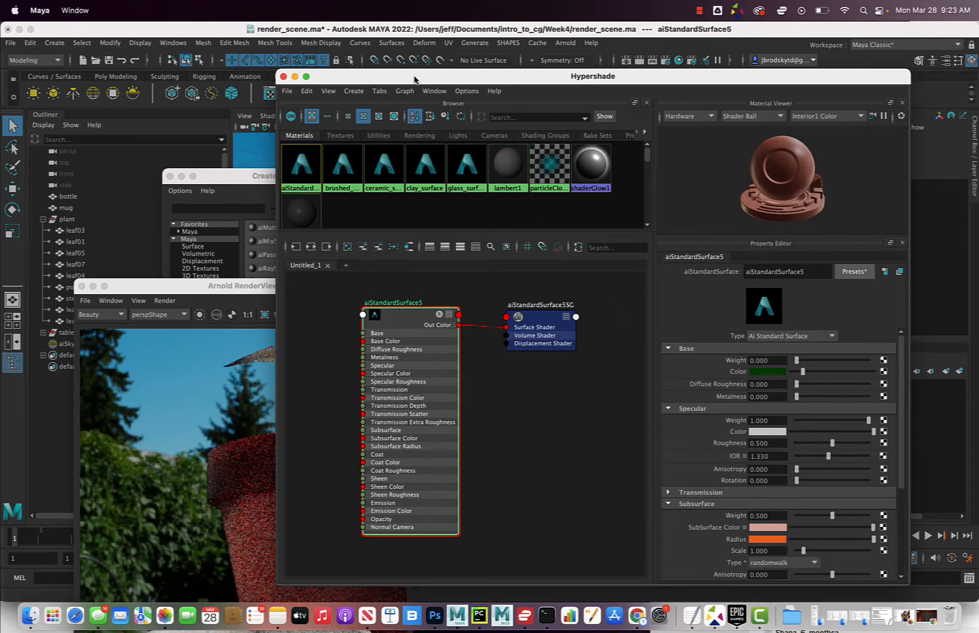
- Set the leaf material's subsurface weight to 0.2 and check the leaves in the Arnold render
drag(415, 77, 433, 121)
double_click(795, 466)
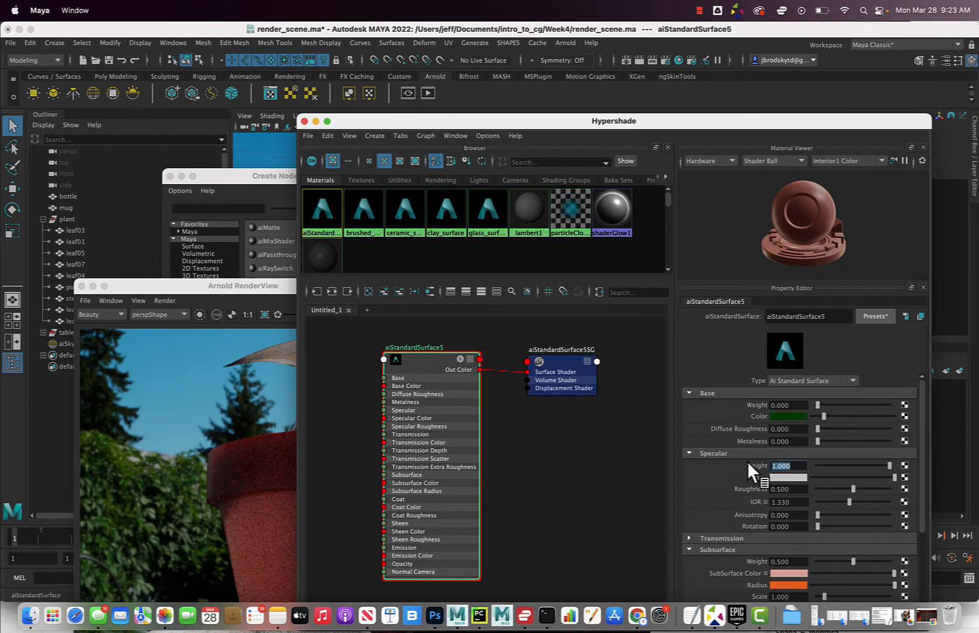
scroll(798, 564, down, 2)
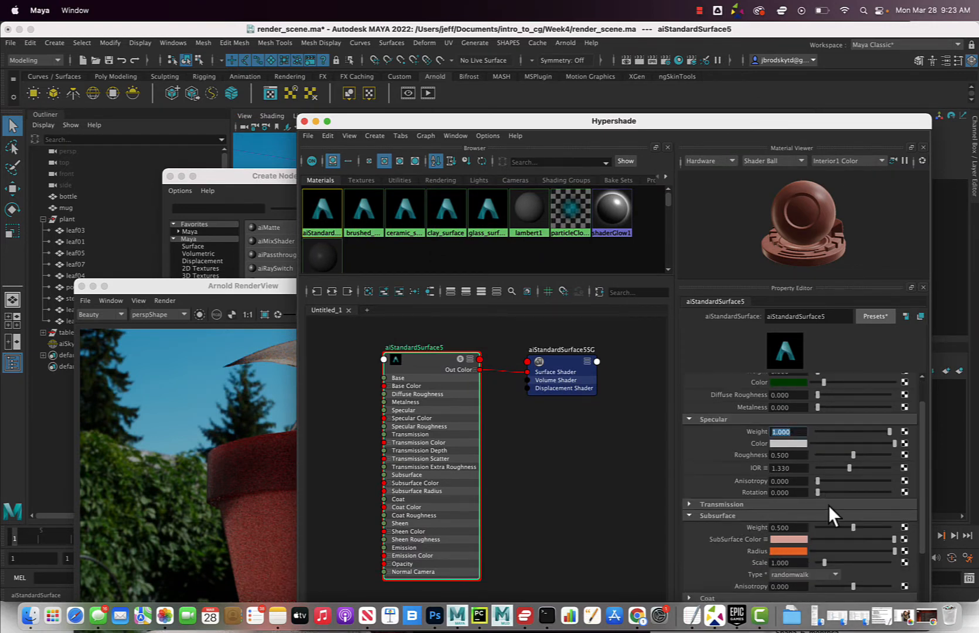
double_click(798, 528)
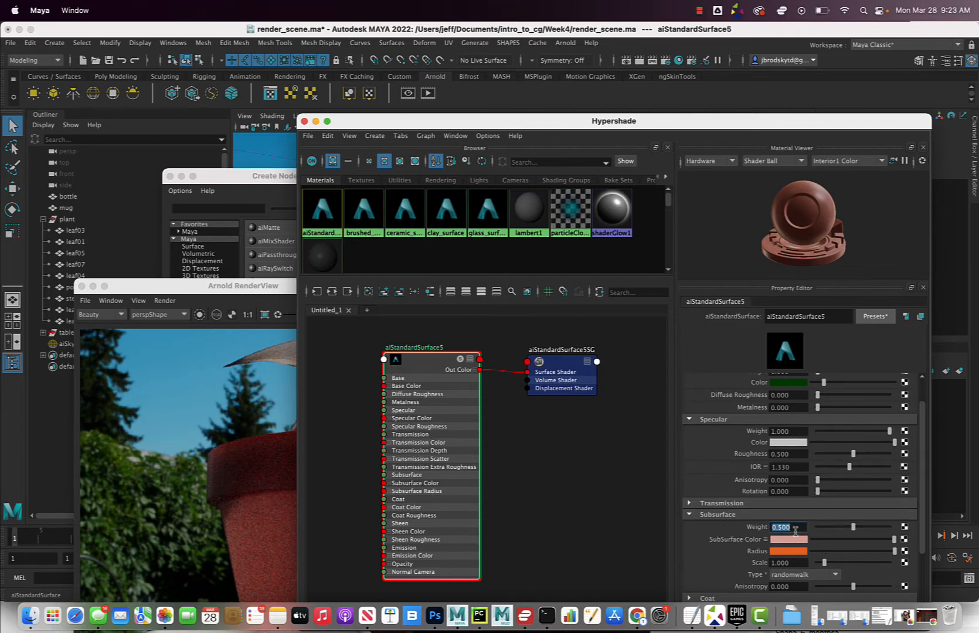
text(1)
key(Return)
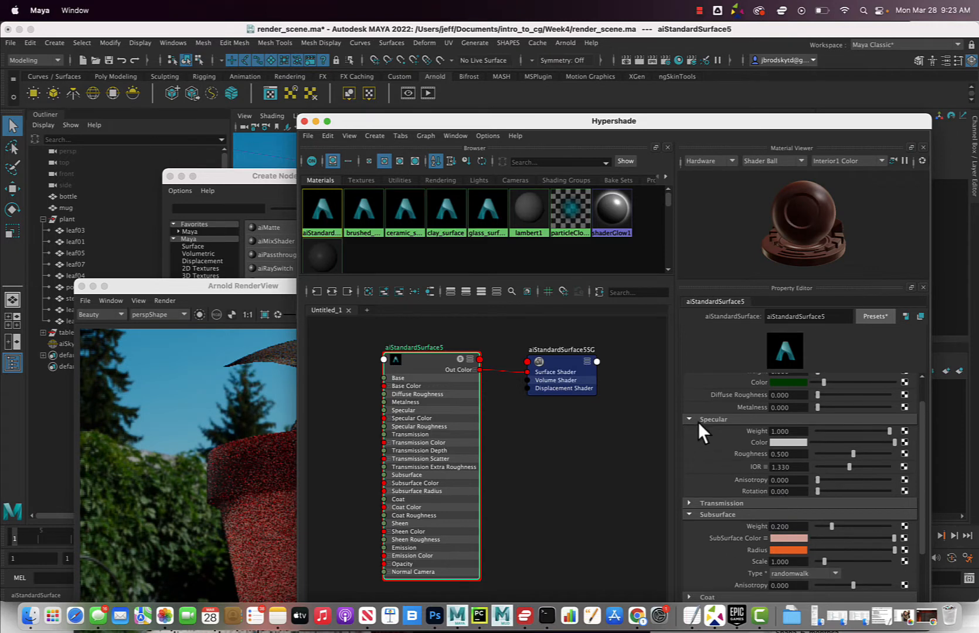
click(179, 289)
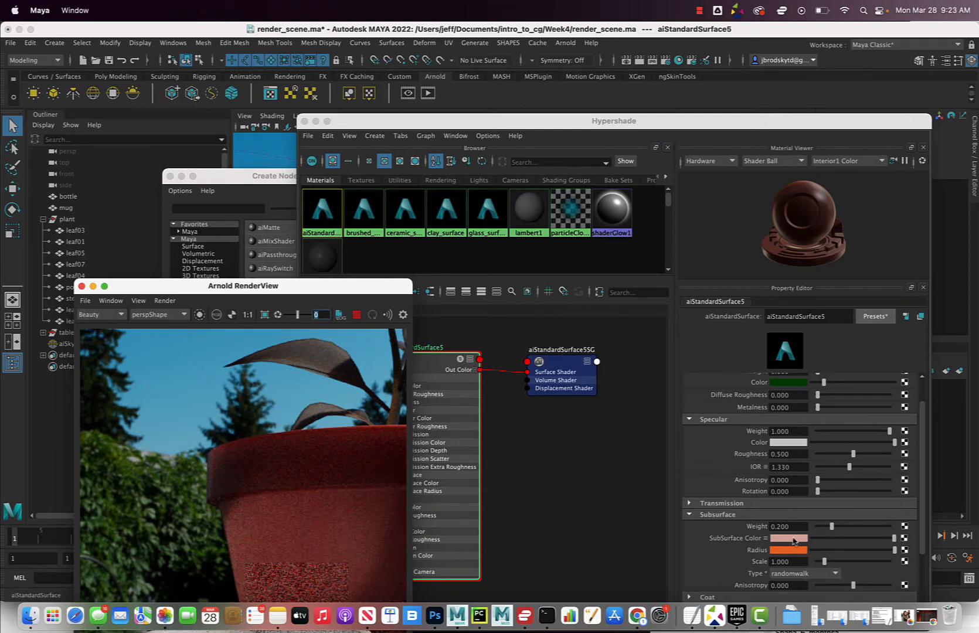
- Set the subsurface color of the leaf material to dark green and uncover the Arnold render to check it
click(792, 538)
click(793, 538)
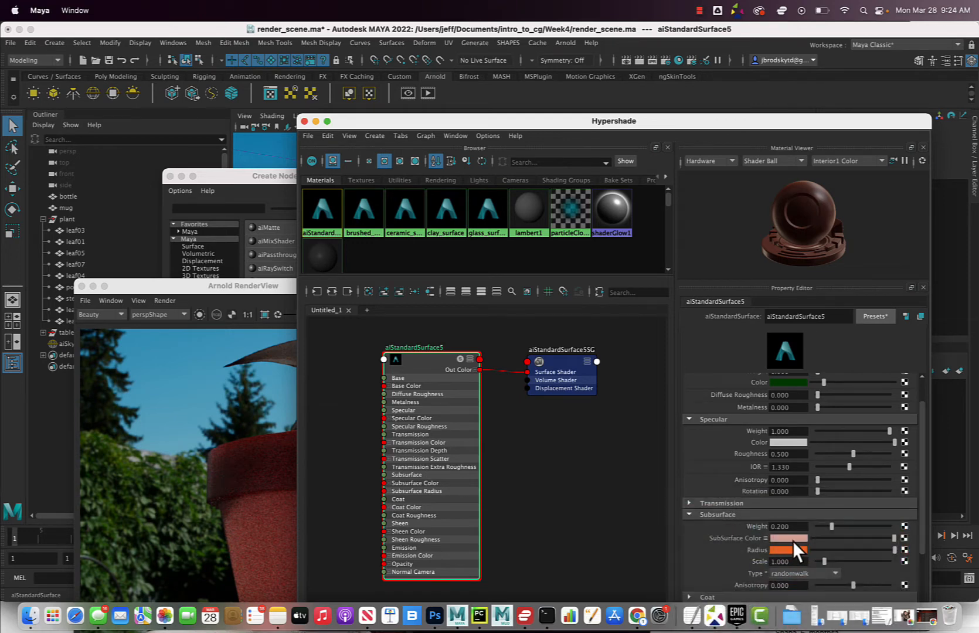
click(792, 538)
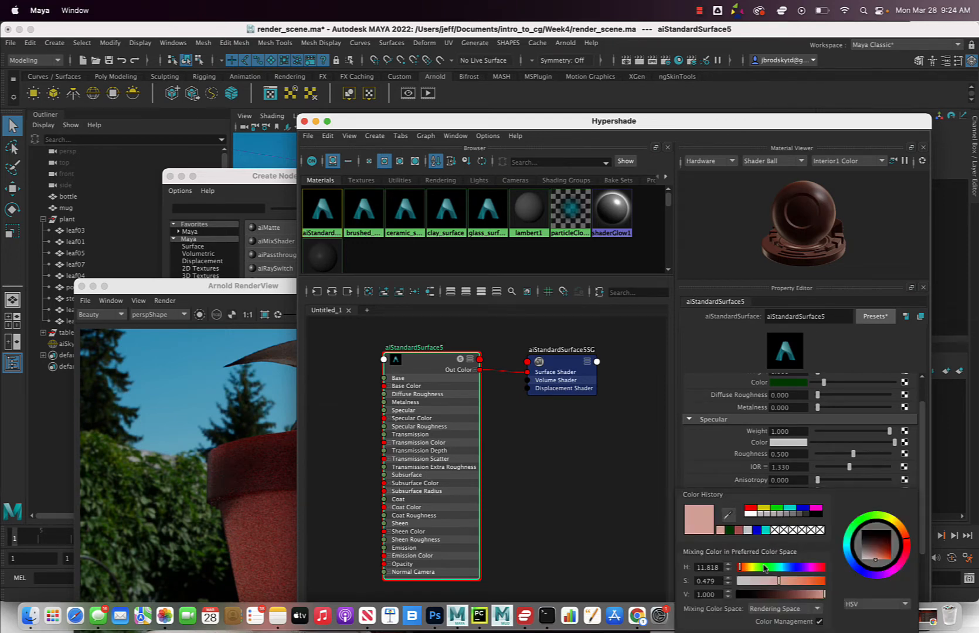
drag(764, 568, 794, 596)
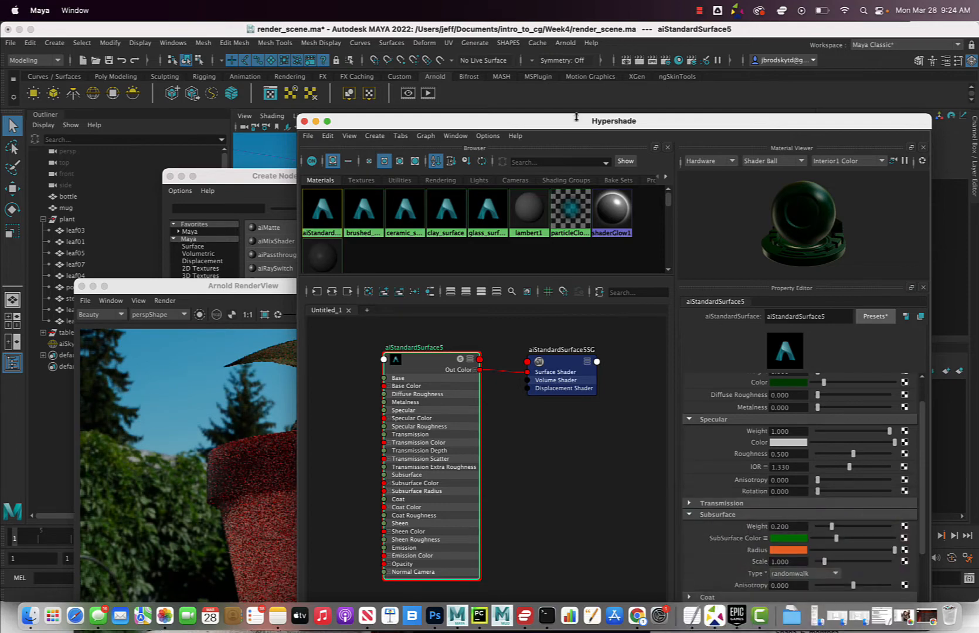
drag(577, 117, 681, 121)
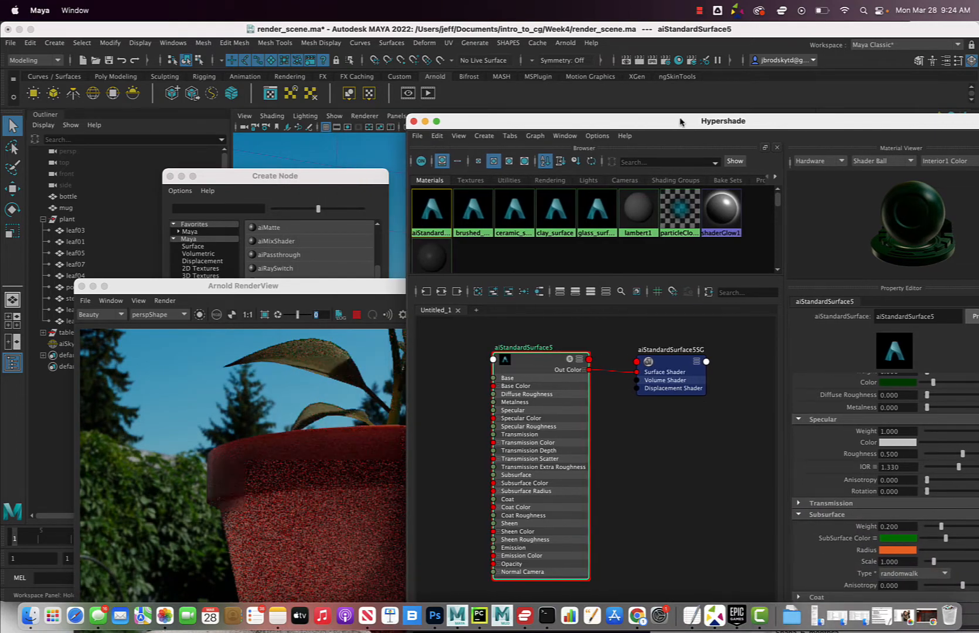
- Set the subsurface radius color of the leaf material to a darkened yellow-green and uncover the Arnold render
drag(680, 122, 671, 121)
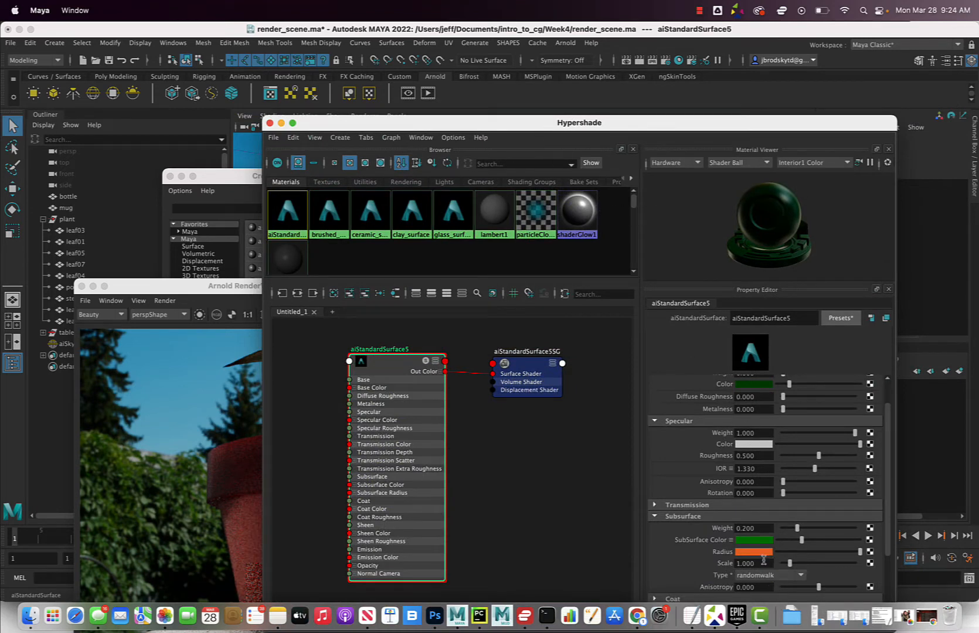
click(759, 552)
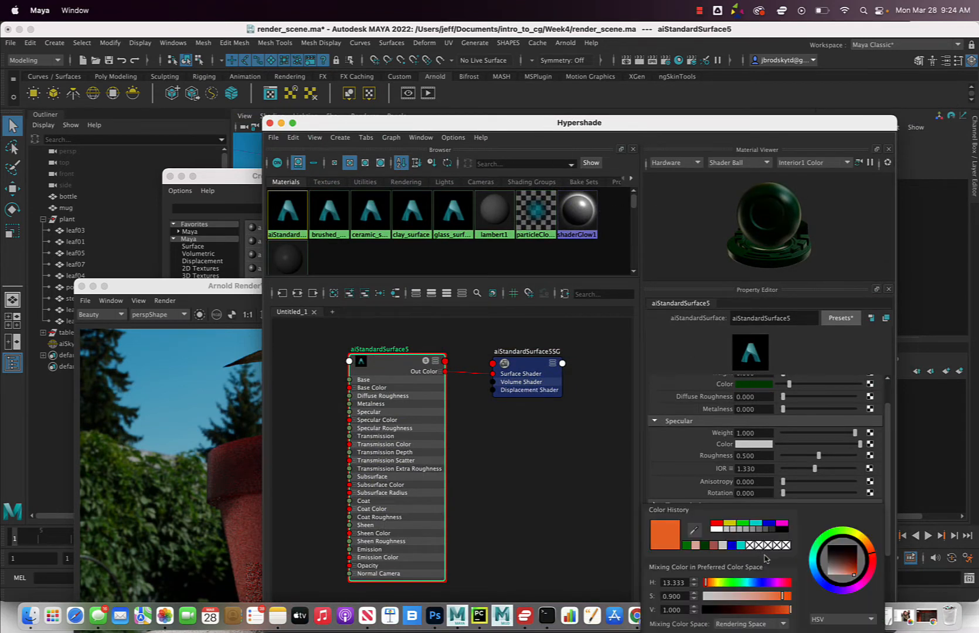
click(733, 583)
drag(733, 582, 724, 582)
drag(792, 609, 741, 611)
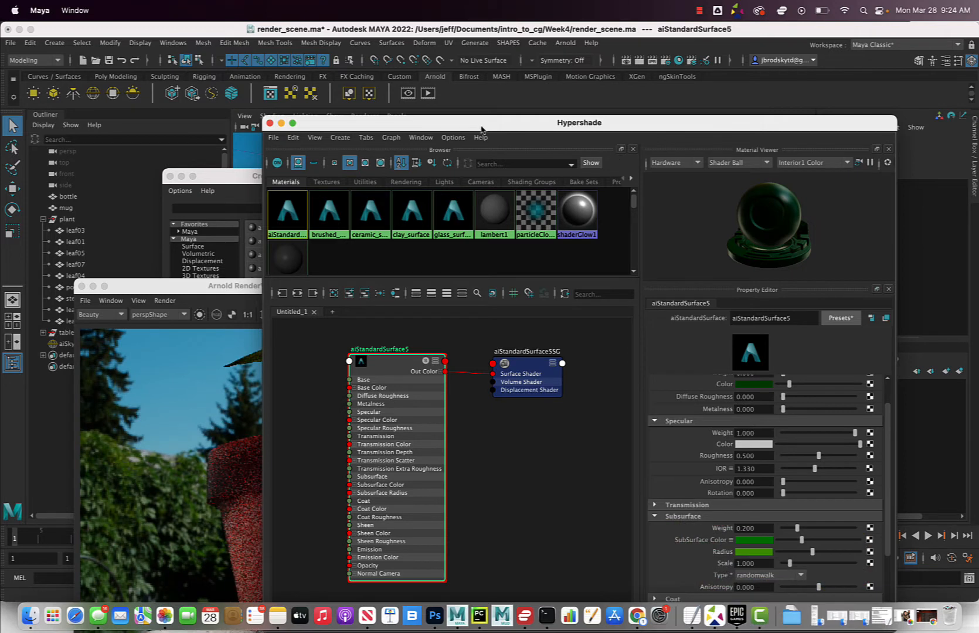
drag(484, 123, 617, 123)
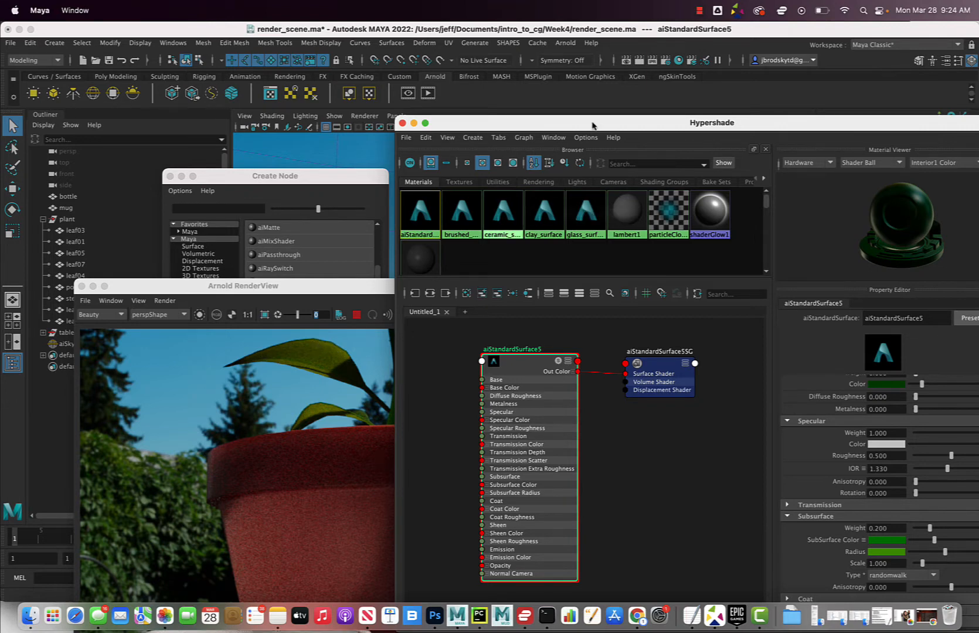
- Select the lower leaf leaf07 in the viewport and set its shape's Arnold subdivision type to catclark
drag(593, 126, 621, 330)
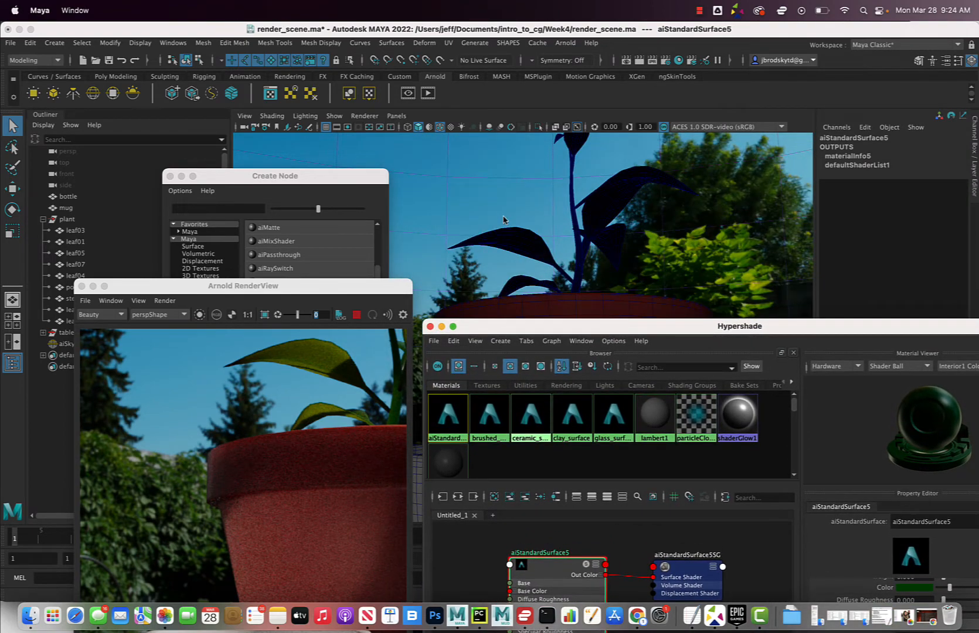
click(518, 241)
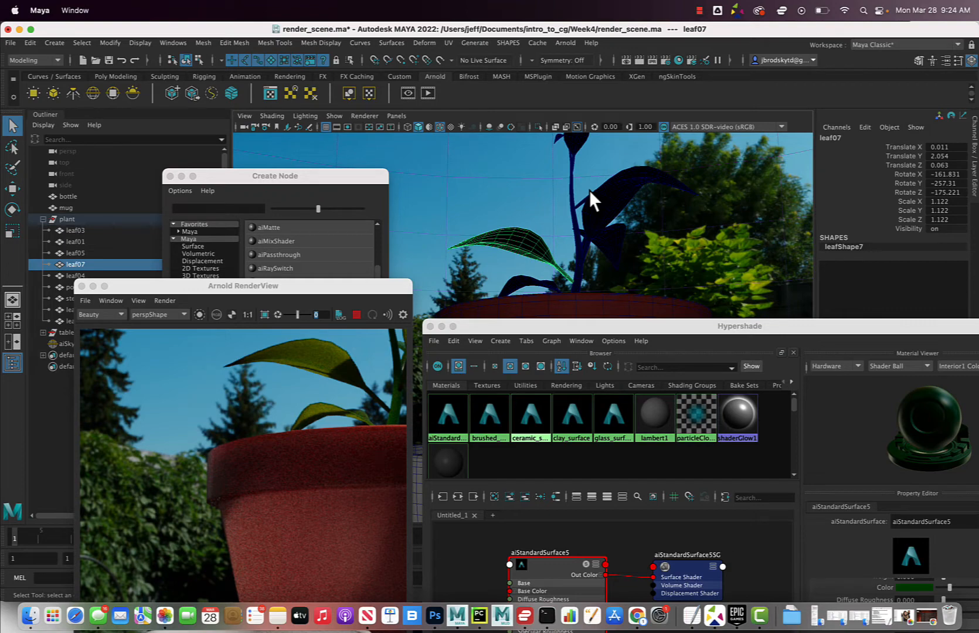
key(ctrl+a)
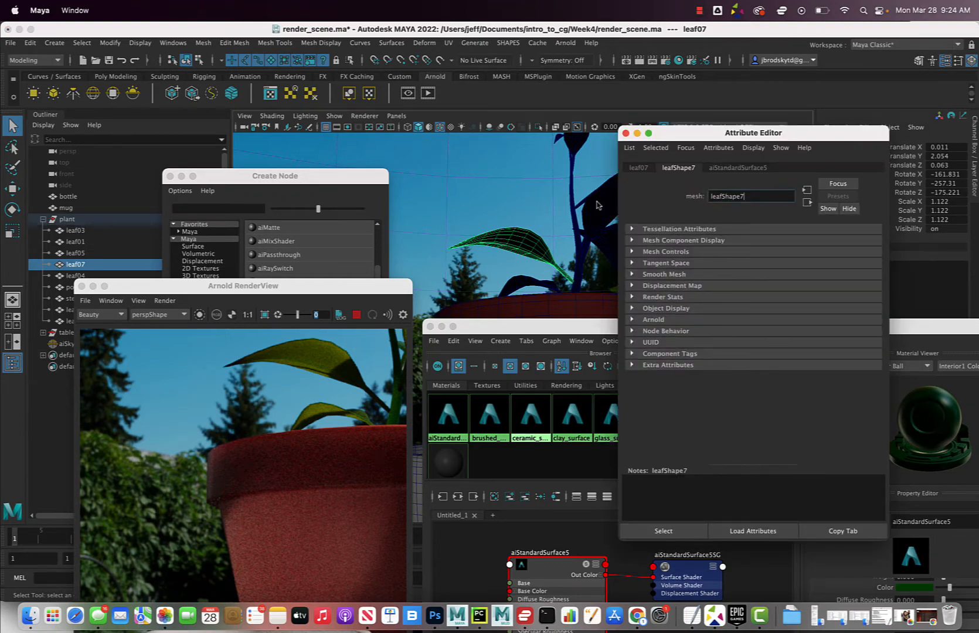
click(644, 168)
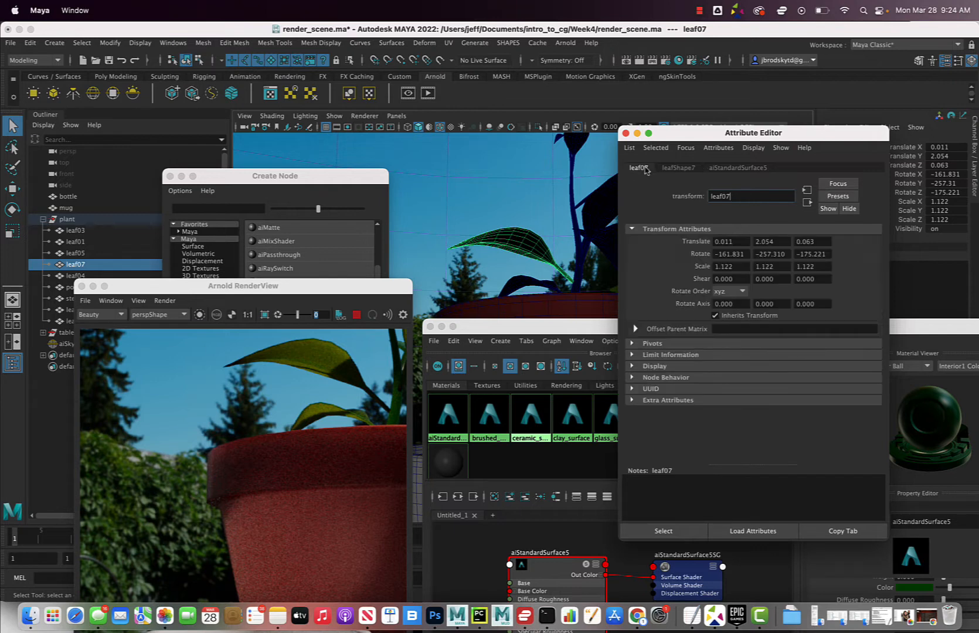
click(677, 169)
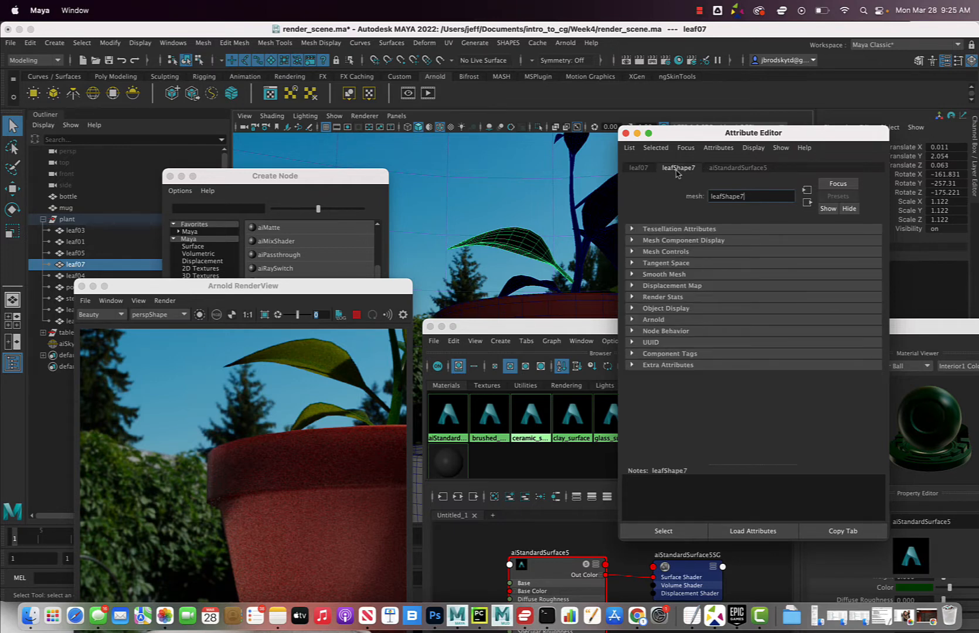
click(632, 320)
scroll(689, 360, down, 5)
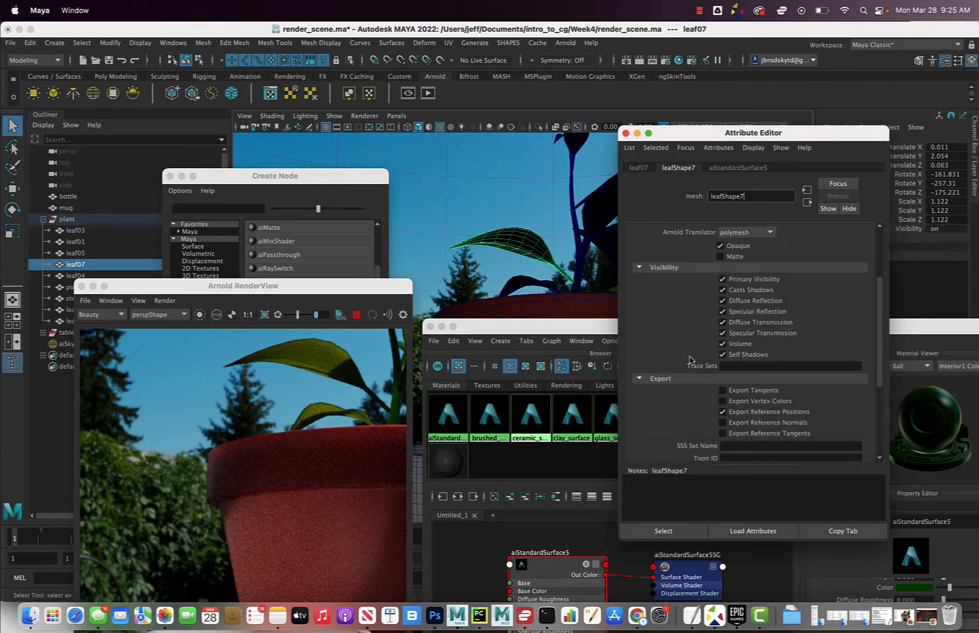
scroll(690, 357, down, 7)
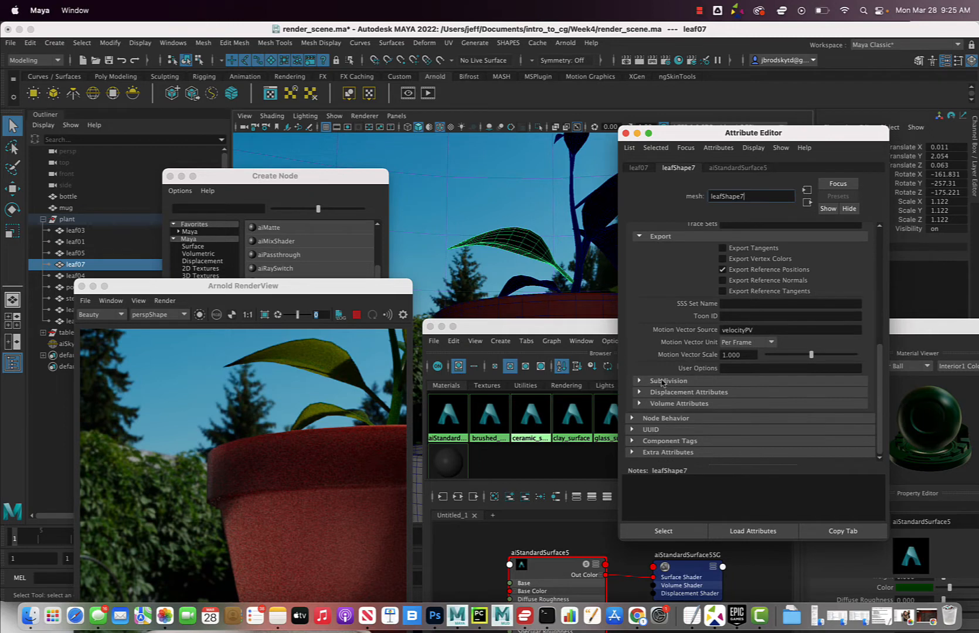
click(640, 381)
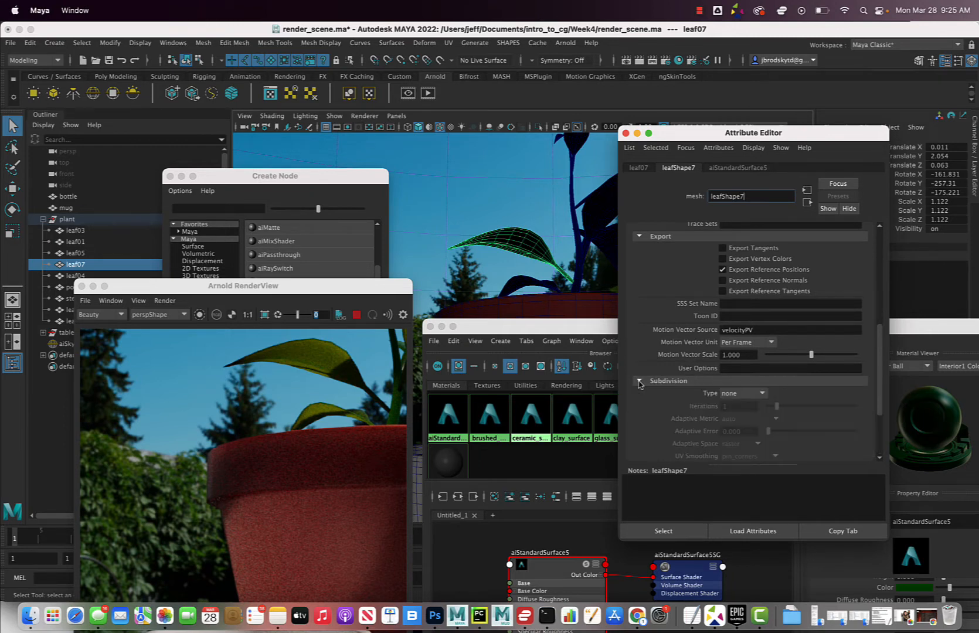
click(738, 394)
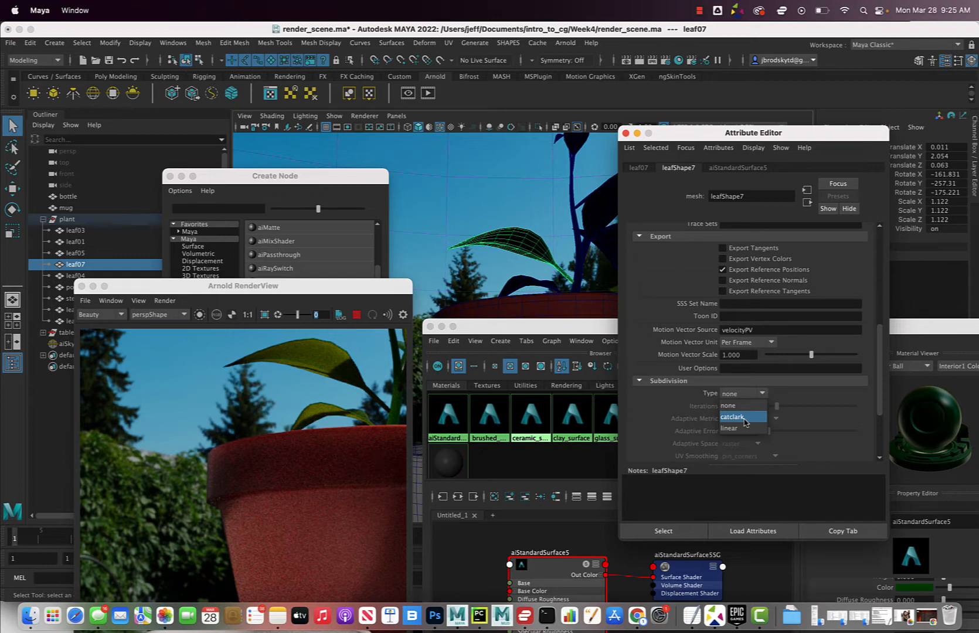
click(743, 418)
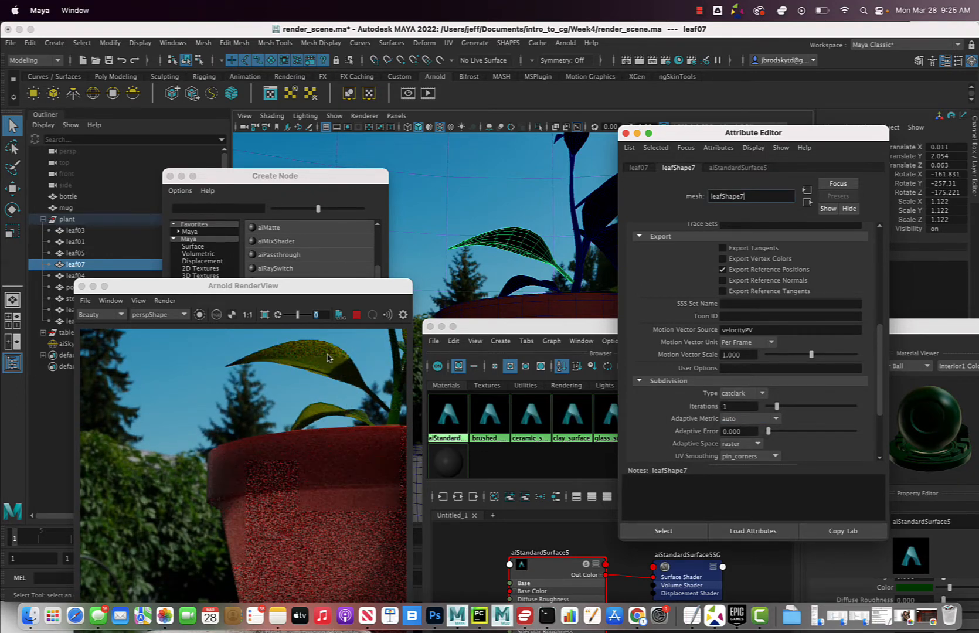
- Set the Arnold subdivision type to catclark on the leaf04, leaf06 and leaf01 meshes
click(577, 141)
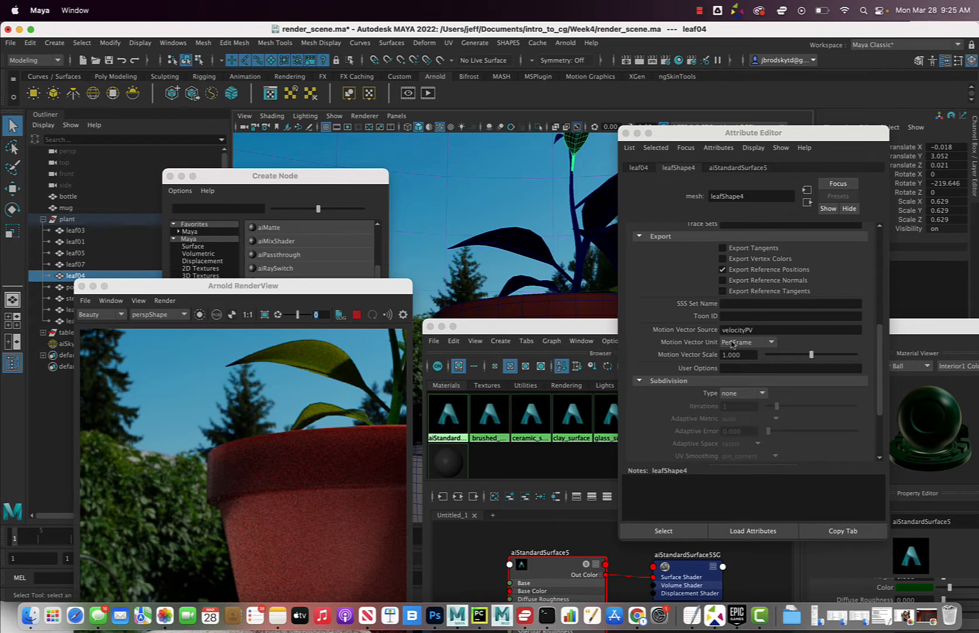
click(744, 393)
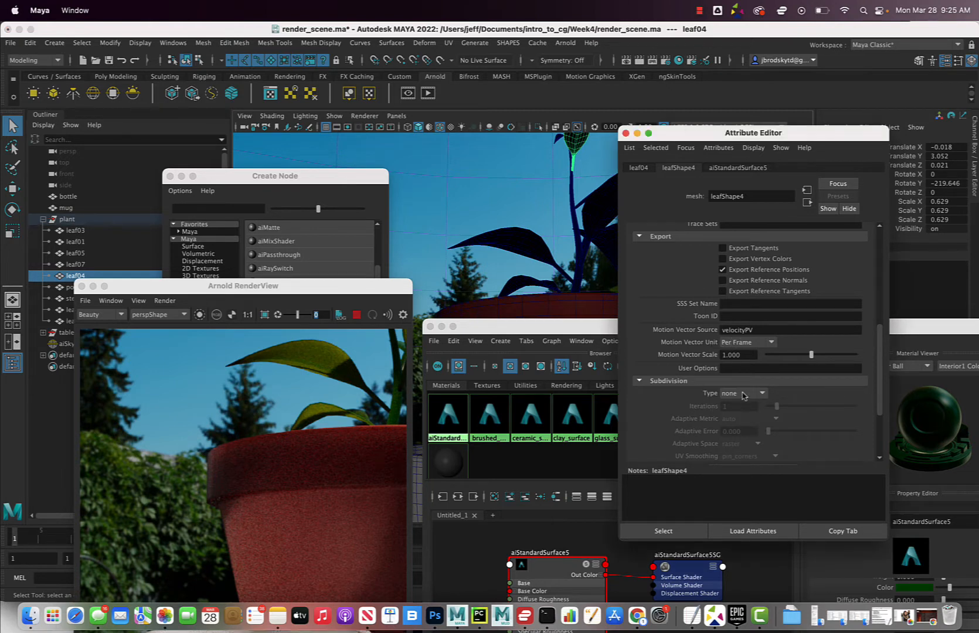
click(742, 417)
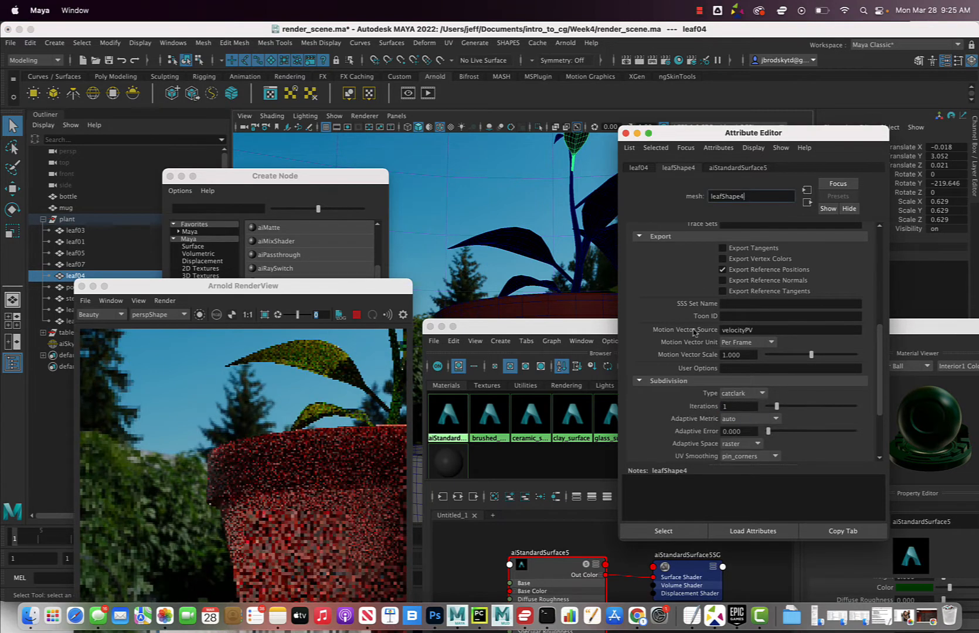
click(602, 206)
click(741, 394)
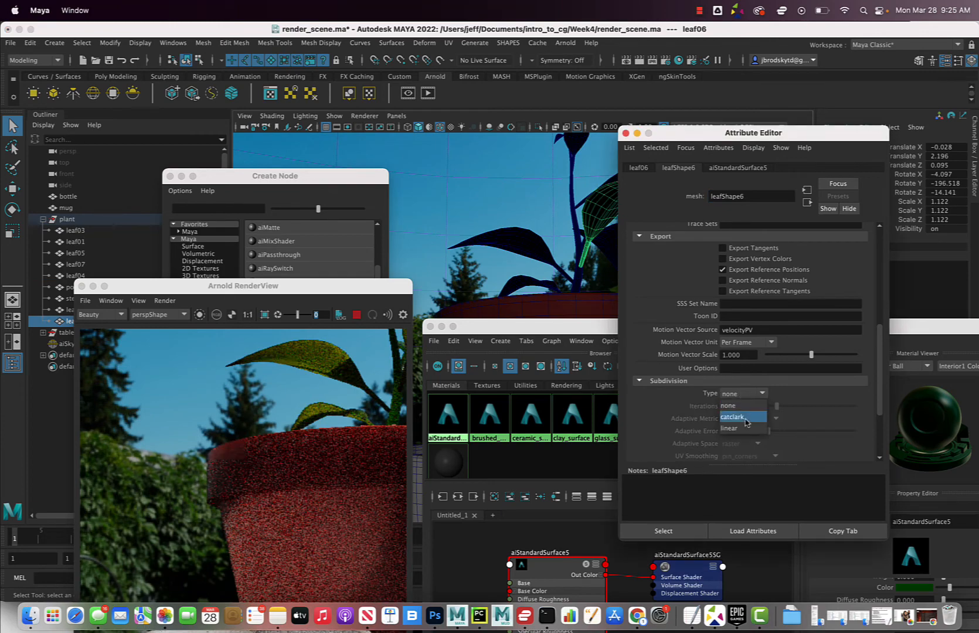
click(744, 417)
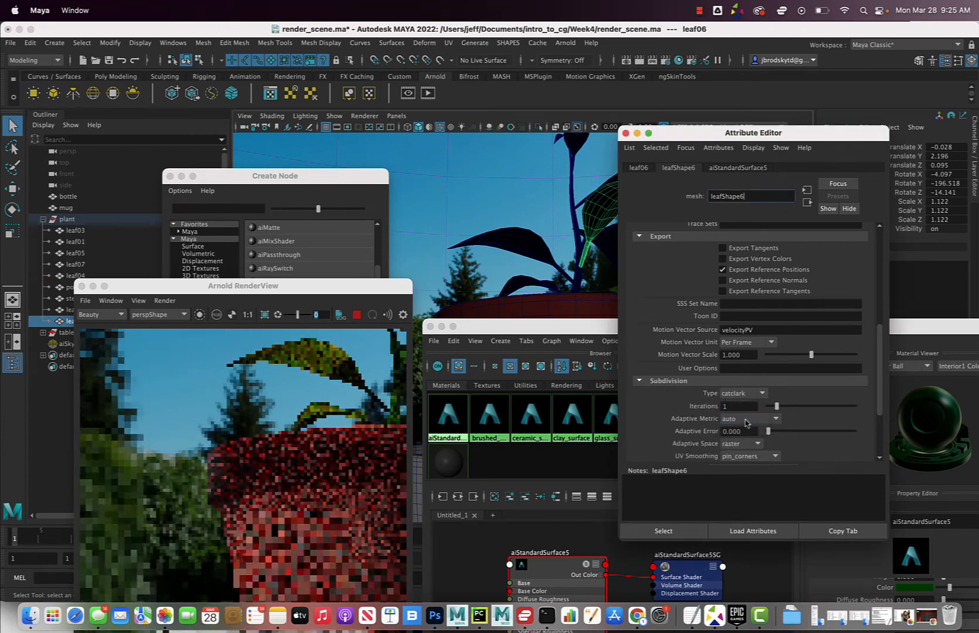
click(527, 282)
click(733, 393)
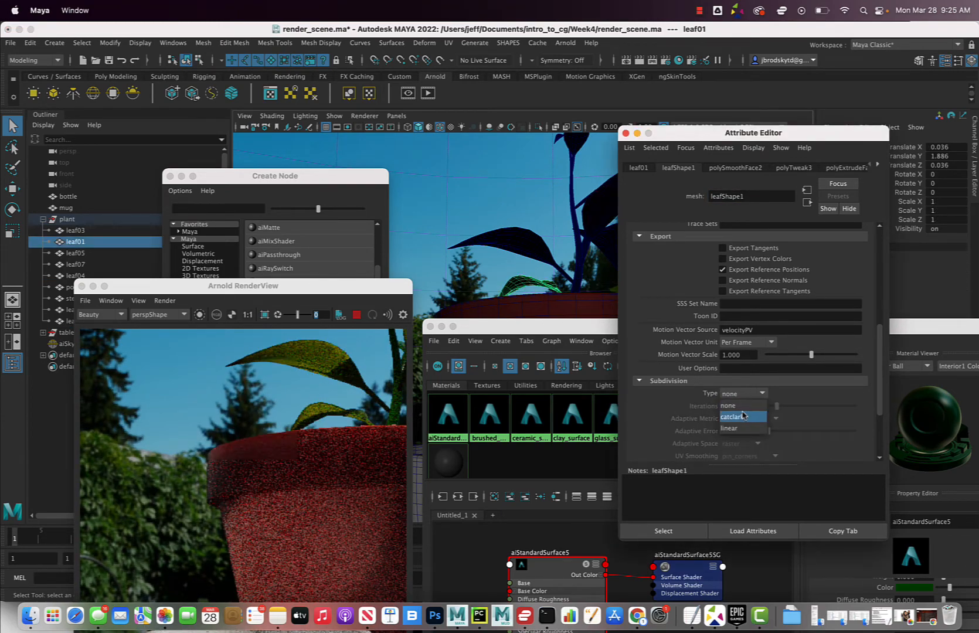
click(742, 417)
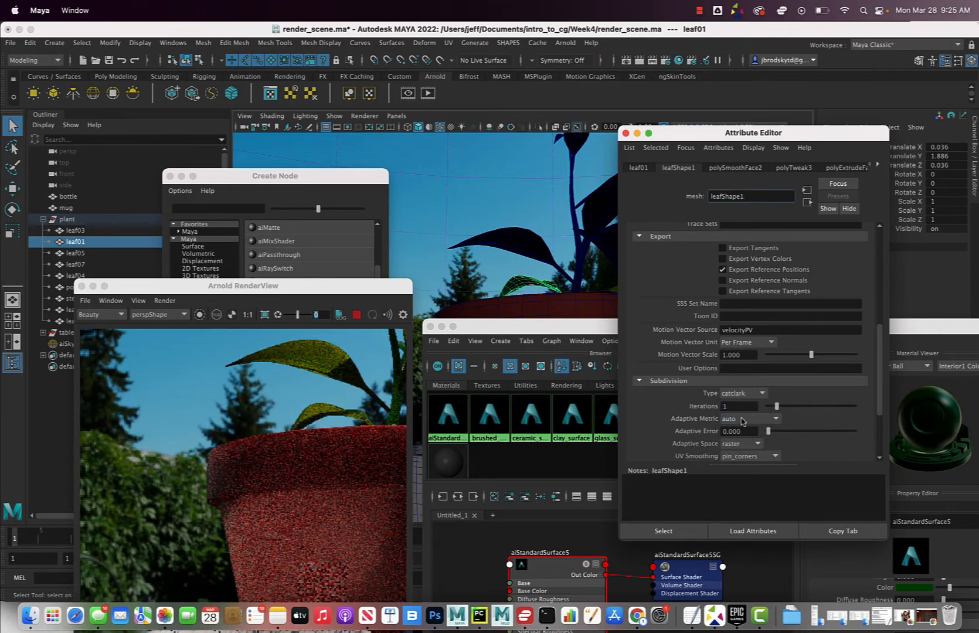
- Select the pot and set its shape's Arnold subdivision type to catclark
click(547, 303)
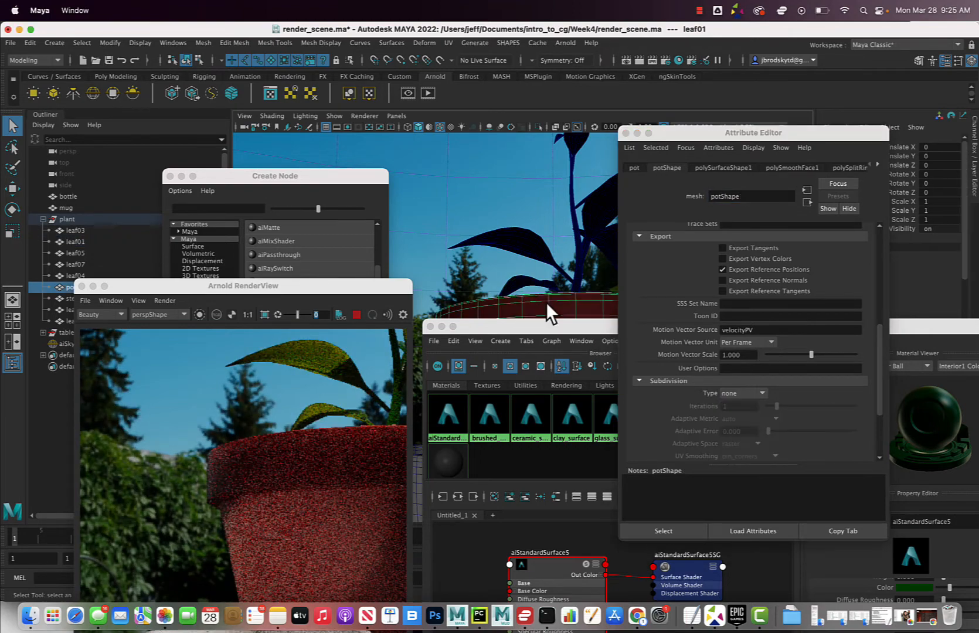
click(742, 394)
click(744, 415)
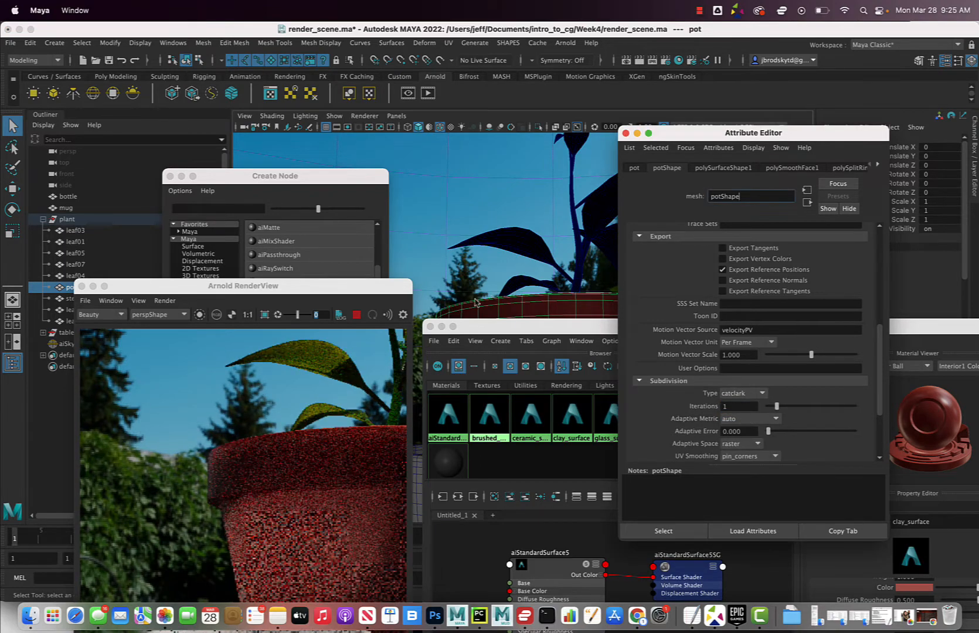
- Frame the mug, select it and set its shape's Arnold subdivision type to catclark
scroll(496, 256, up, 3)
scroll(496, 255, down, 3)
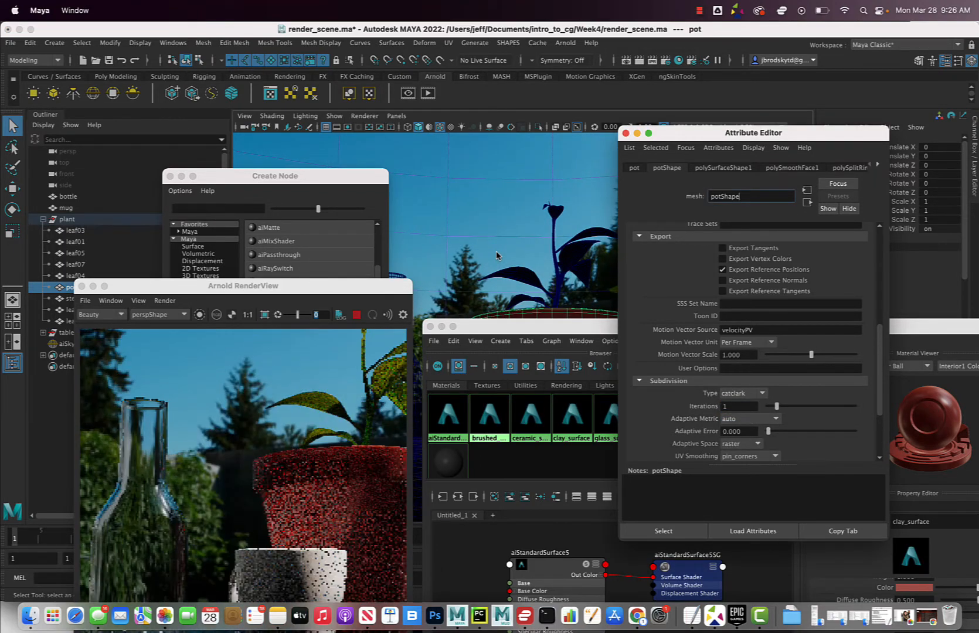
alt+middle_drag(504, 247, 572, 130)
alt+drag(557, 153, 544, 227)
alt+middle_drag(544, 227, 545, 155)
alt+drag(545, 155, 558, 195)
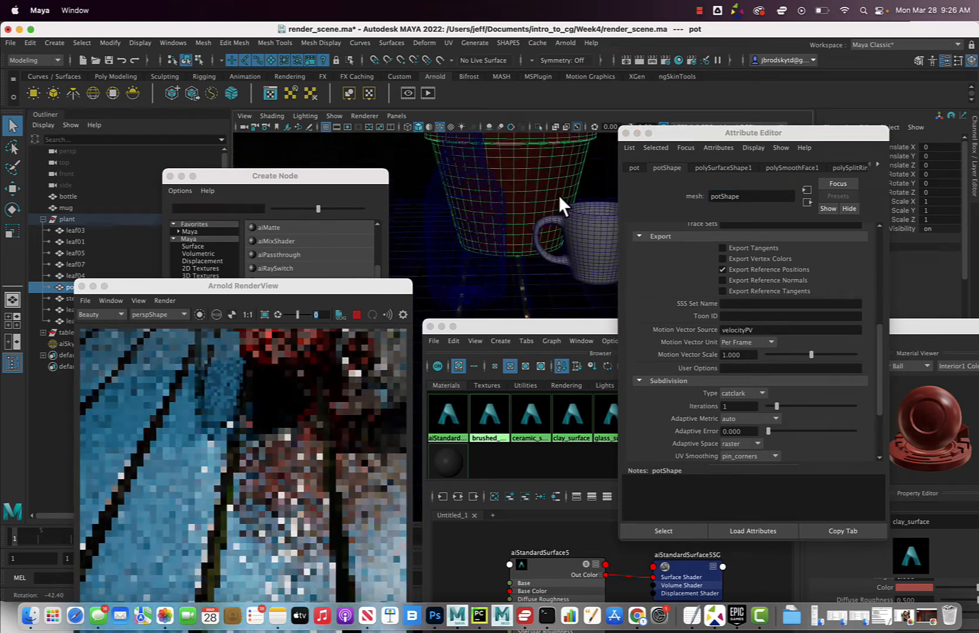
alt+middle_drag(558, 195, 494, 214)
alt+right_drag(493, 214, 509, 219)
scroll(509, 219, up, 3)
alt+middle_drag(510, 220, 548, 272)
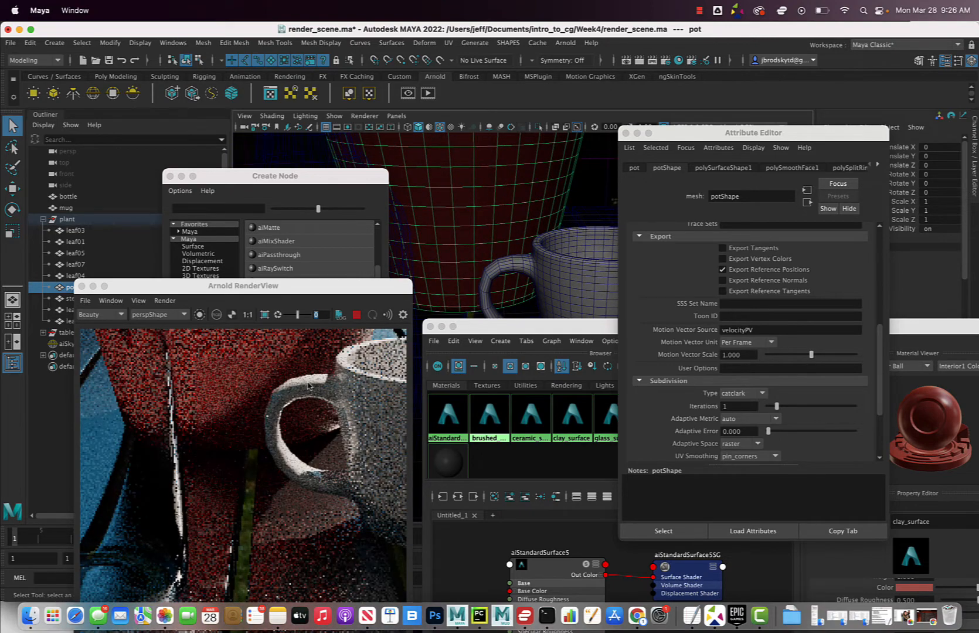
click(560, 292)
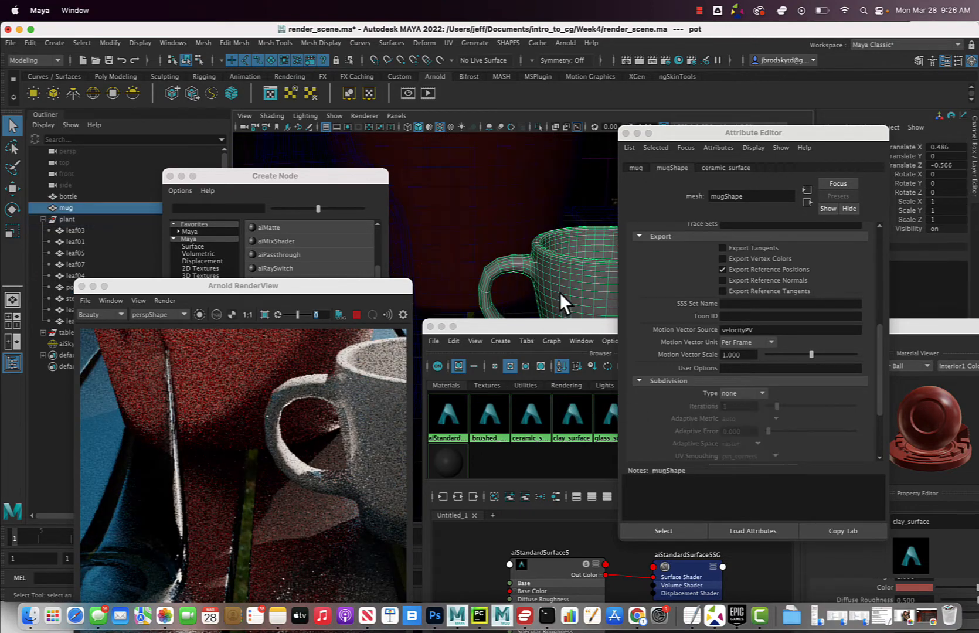
click(741, 394)
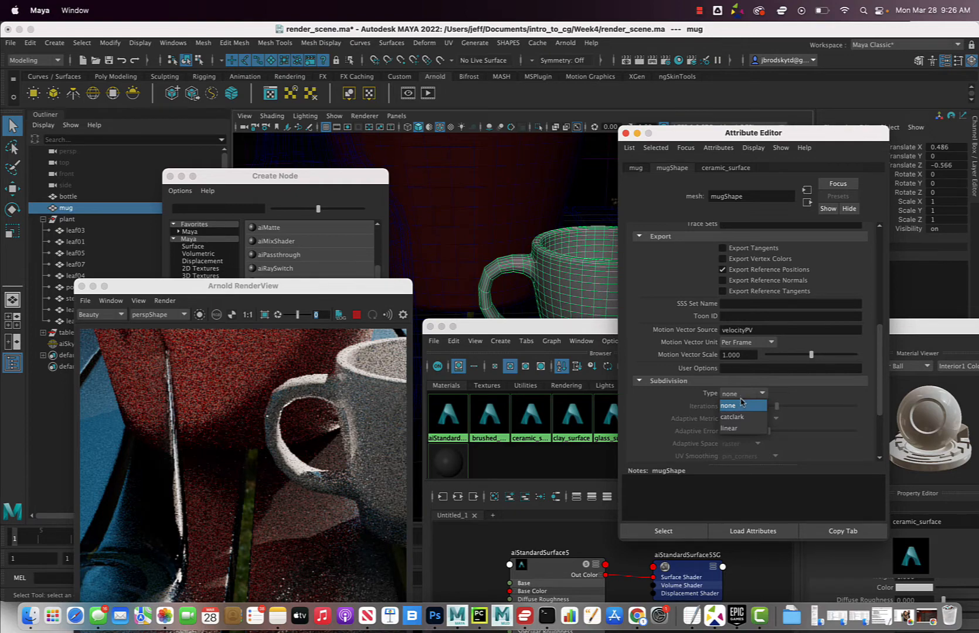
click(732, 417)
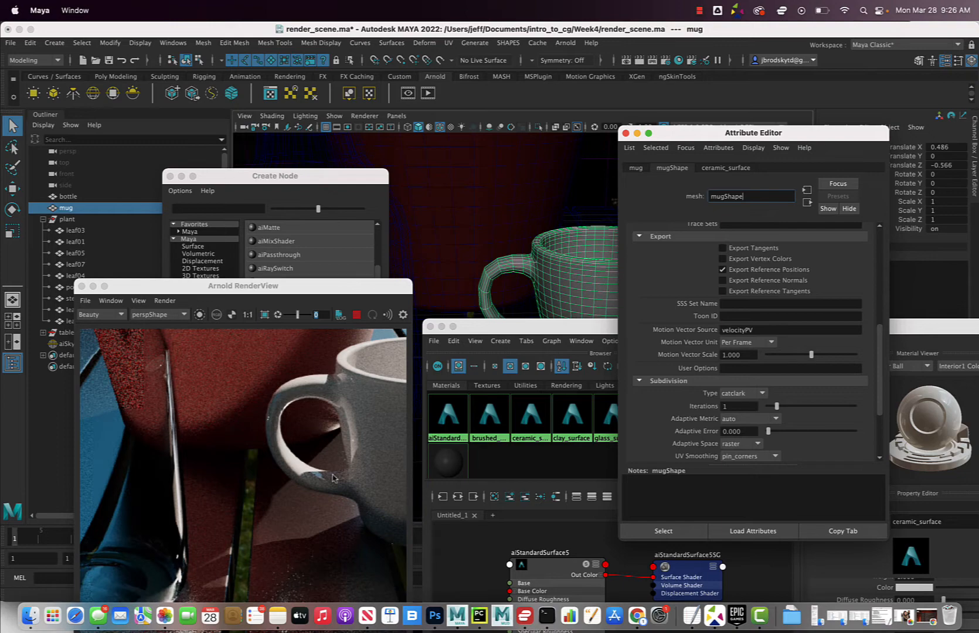
- Select the bottle and set its shape's Arnold subdivision type to catclark
alt+right_drag(533, 251, 465, 269)
click(431, 264)
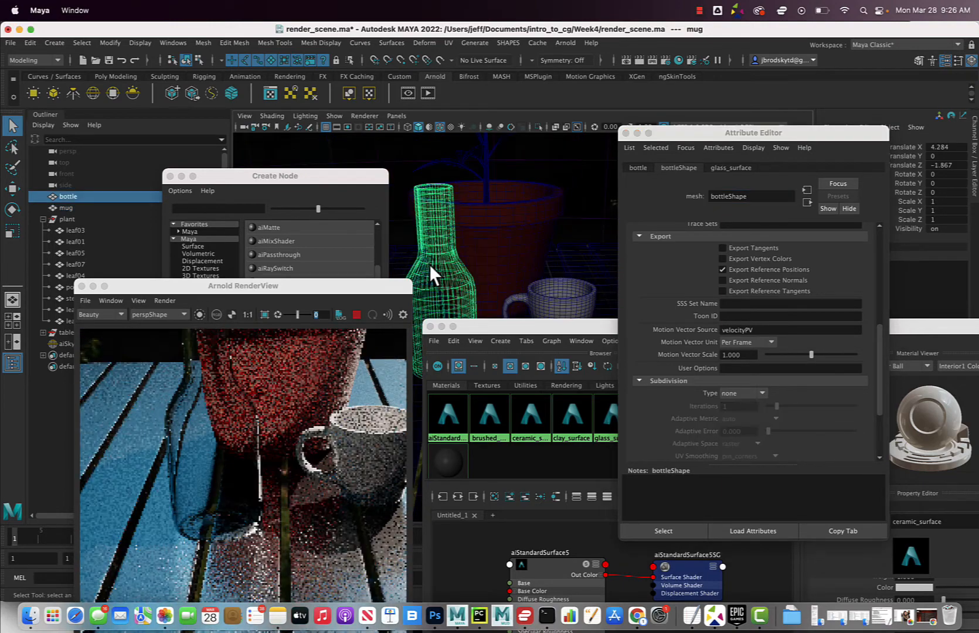
click(737, 394)
click(736, 417)
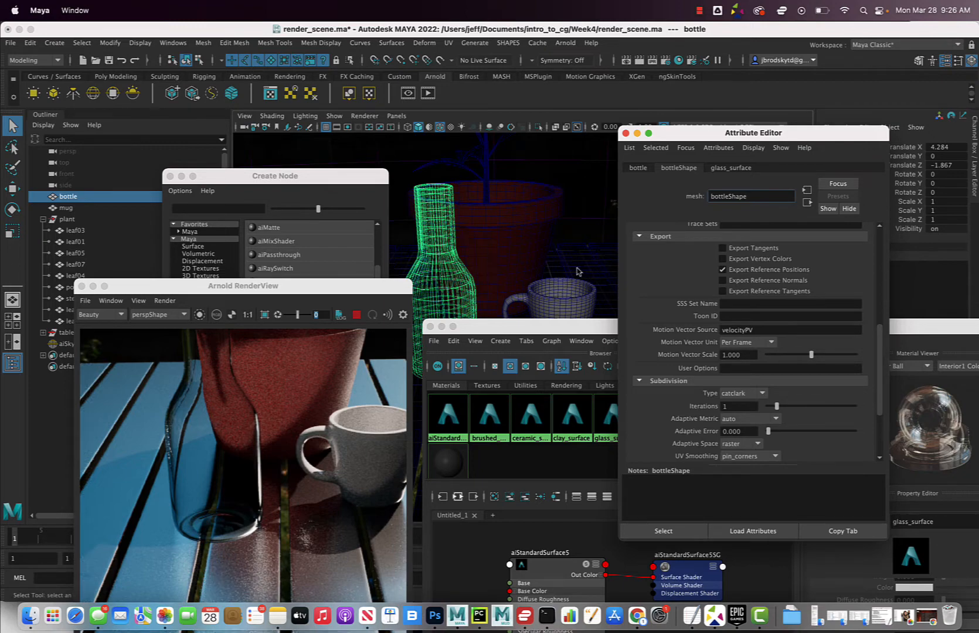
- Examine the smoothed pot and leaves from above in the Arnold render
alt+drag(581, 257, 547, 246)
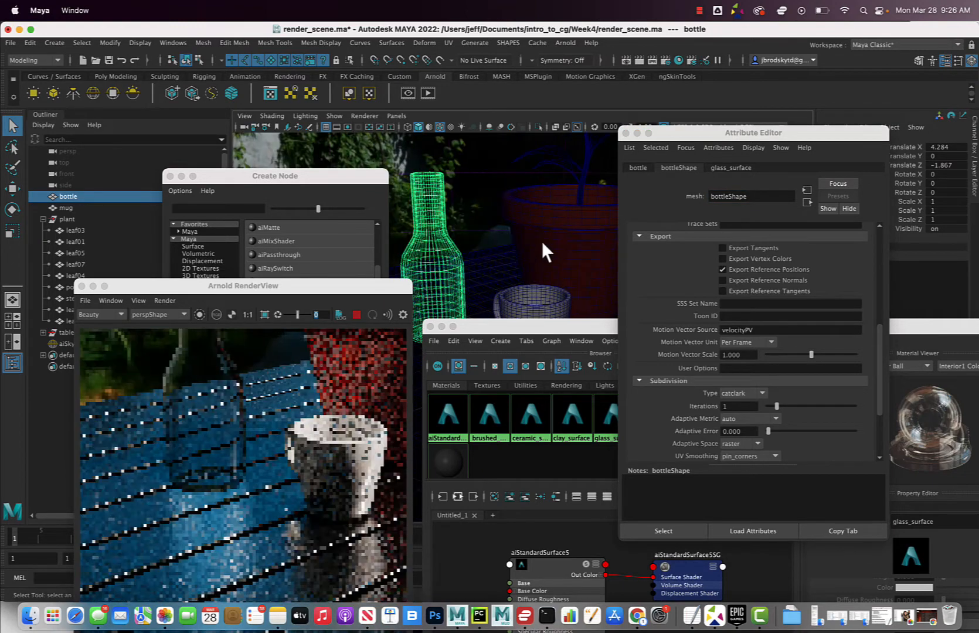
alt+middle_drag(547, 246, 486, 313)
alt+drag(522, 271, 526, 302)
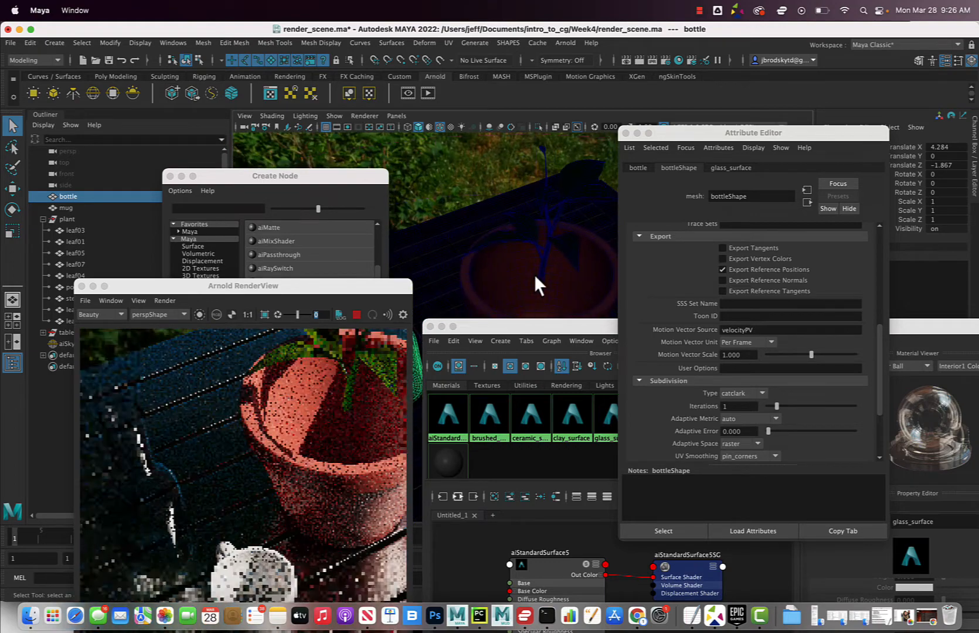
alt+middle_drag(535, 278, 509, 326)
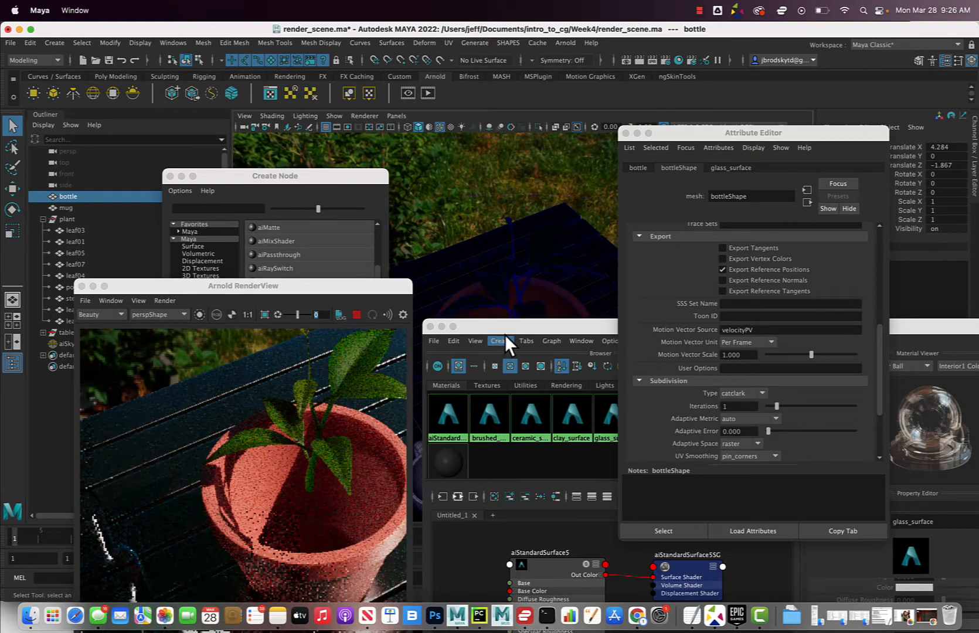
alt+drag(509, 333, 530, 282)
alt+middle_drag(525, 287, 504, 275)
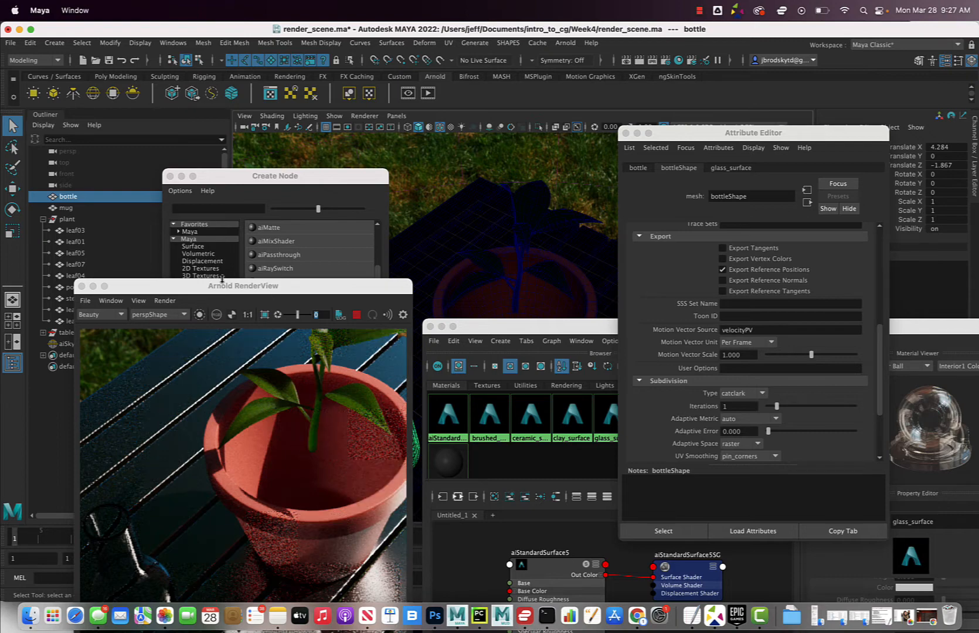
- Close the Arnold RenderView and Create Node windows, and select the leaf material aiStandardSurface5 in the Hypershade graph
drag(183, 287, 232, 291)
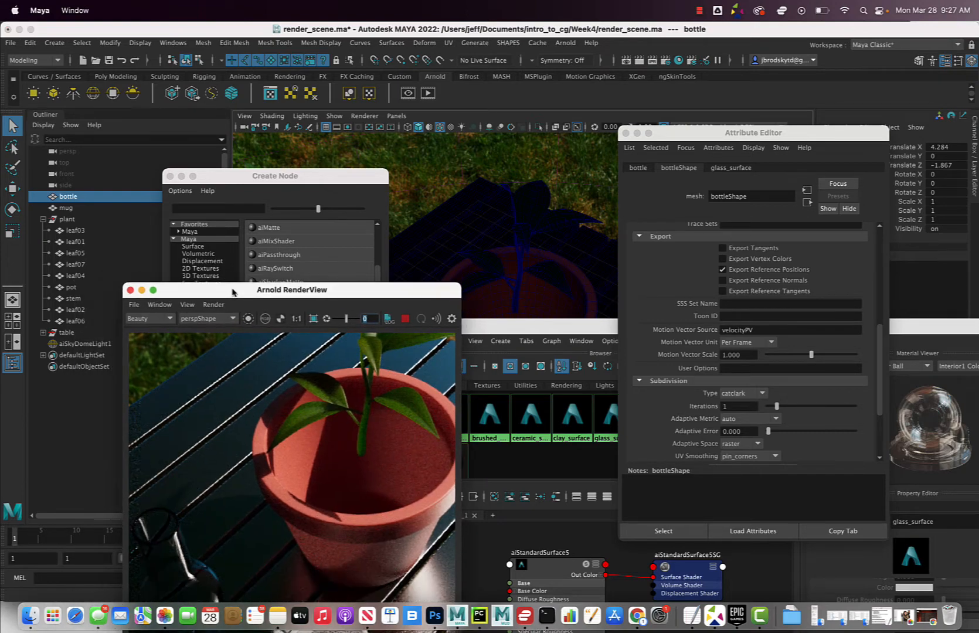
click(130, 290)
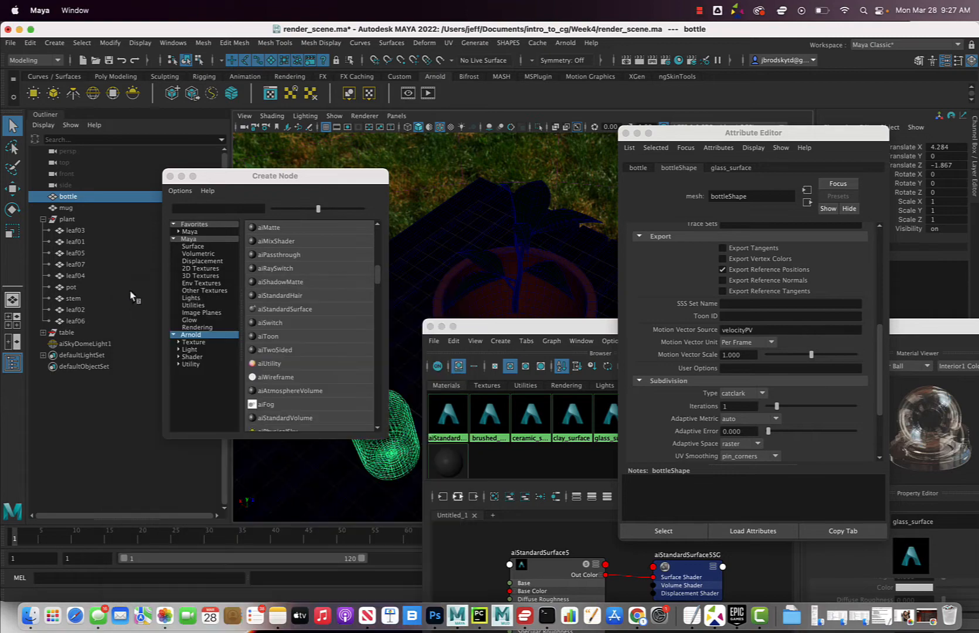
click(170, 176)
drag(492, 330, 348, 179)
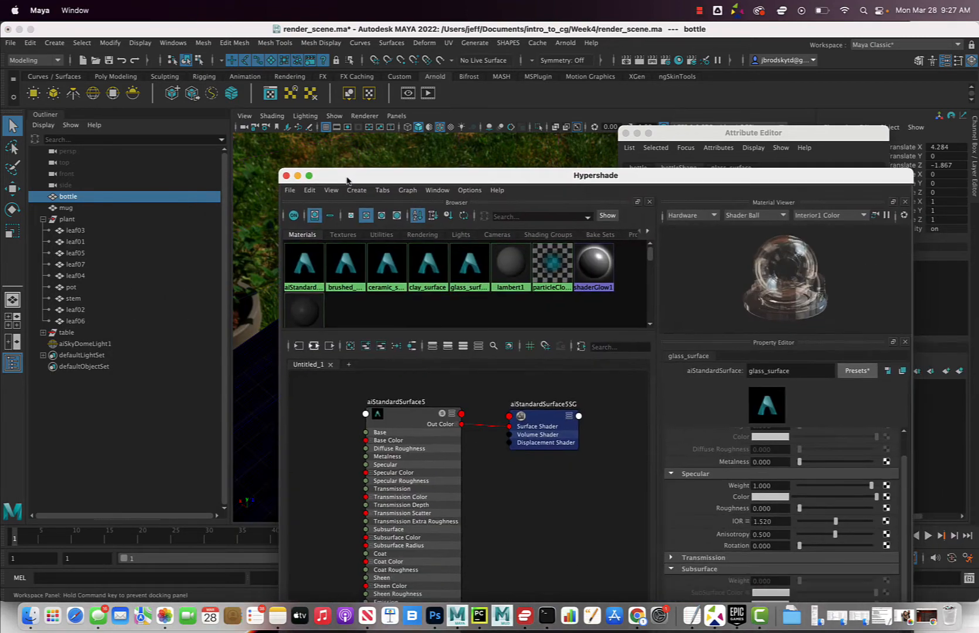
click(408, 414)
drag(409, 414, 421, 414)
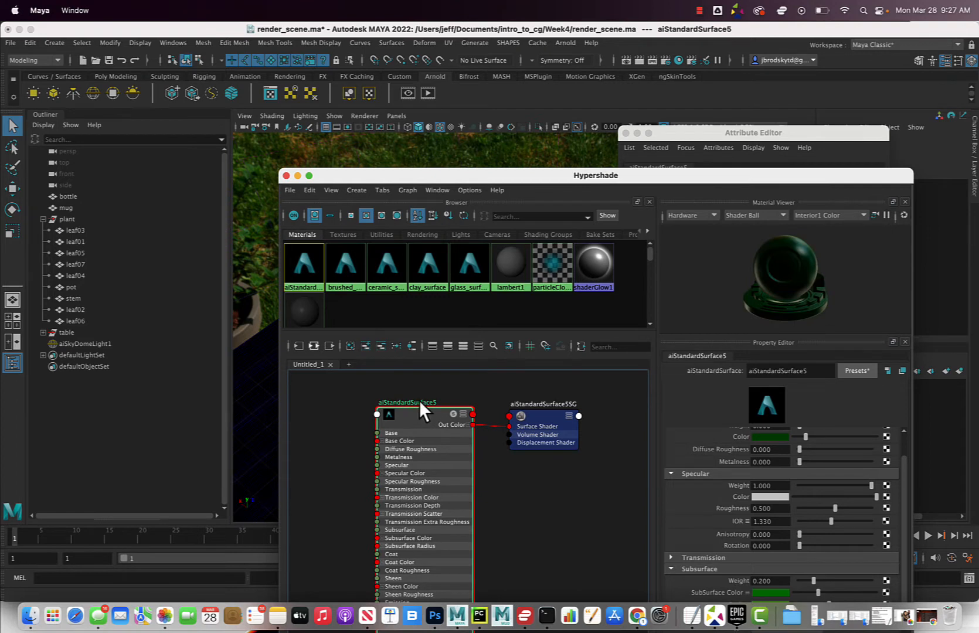
- Rename the leaf material aiStandardSurface5 as leaf_surface and save the scene
double_click(421, 401)
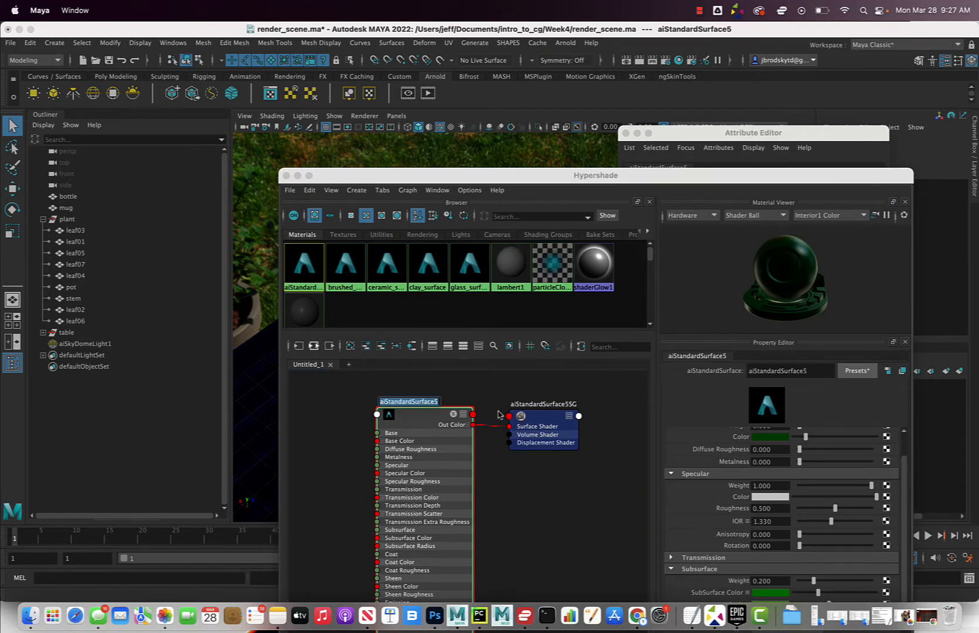
key(BackSpace)
text(leaf_surface)
key(Return)
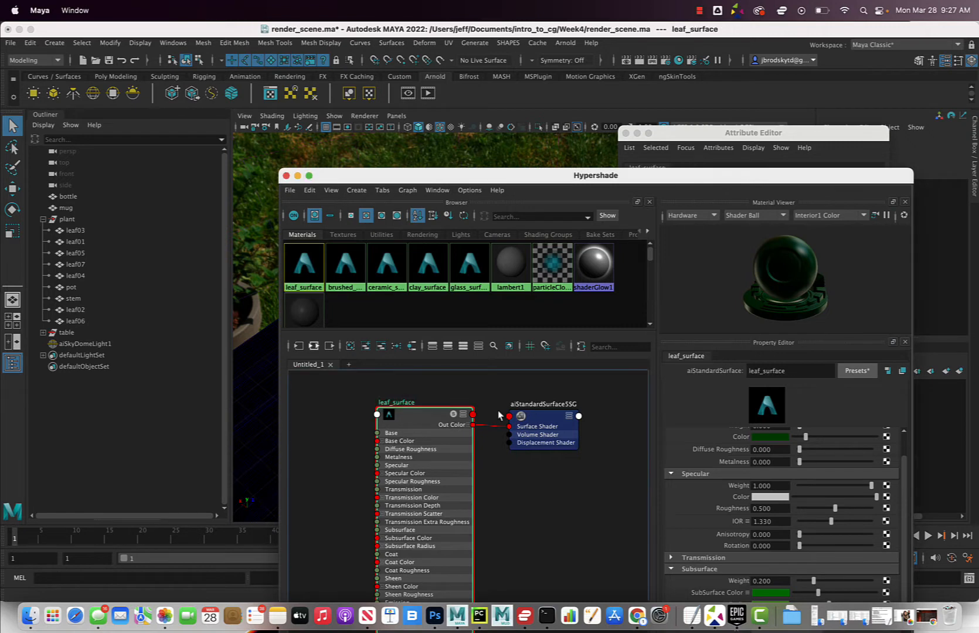
key(super+s)
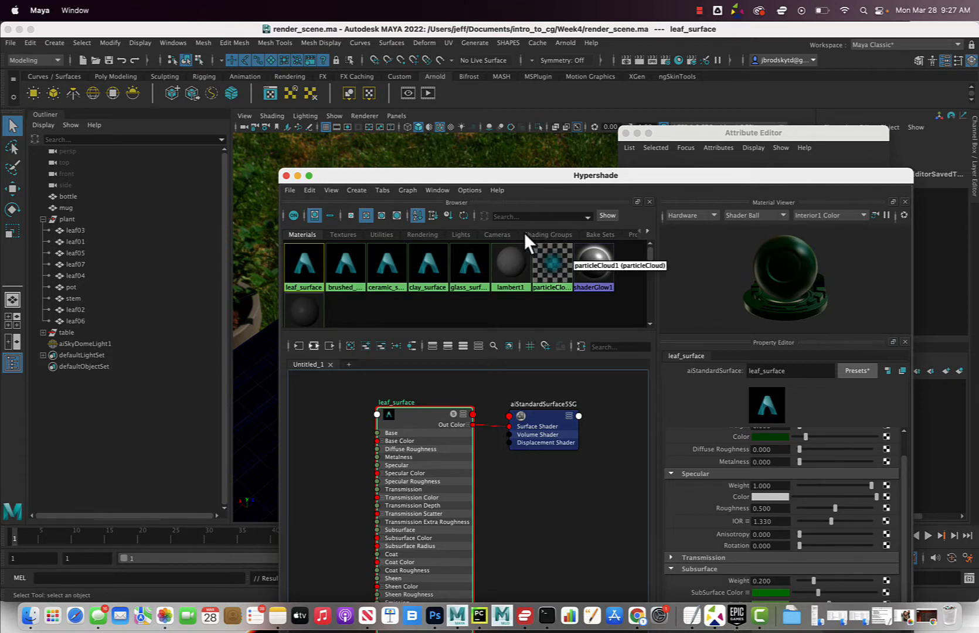
drag(413, 179, 696, 368)
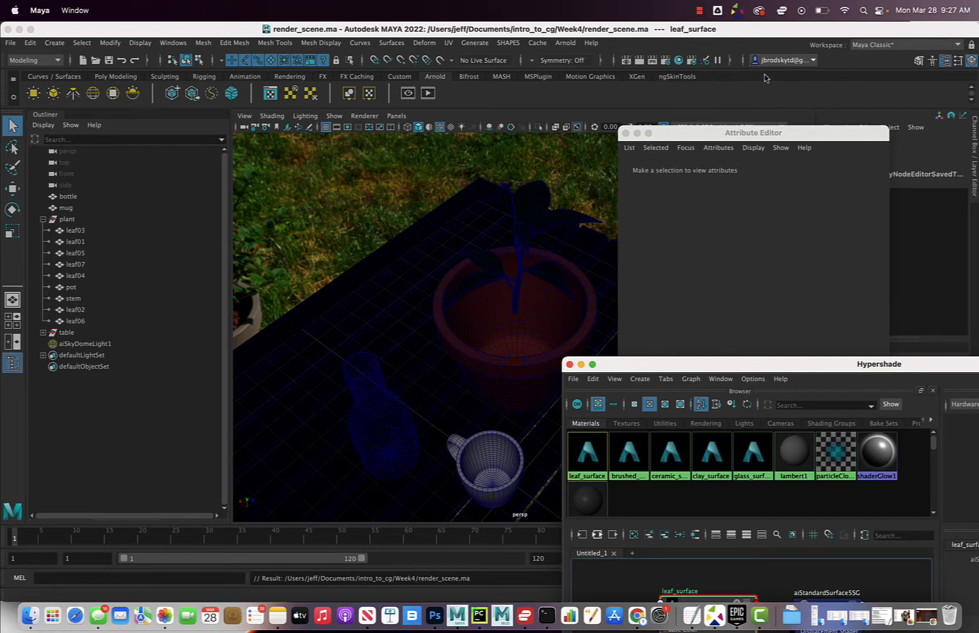
click(699, 10)
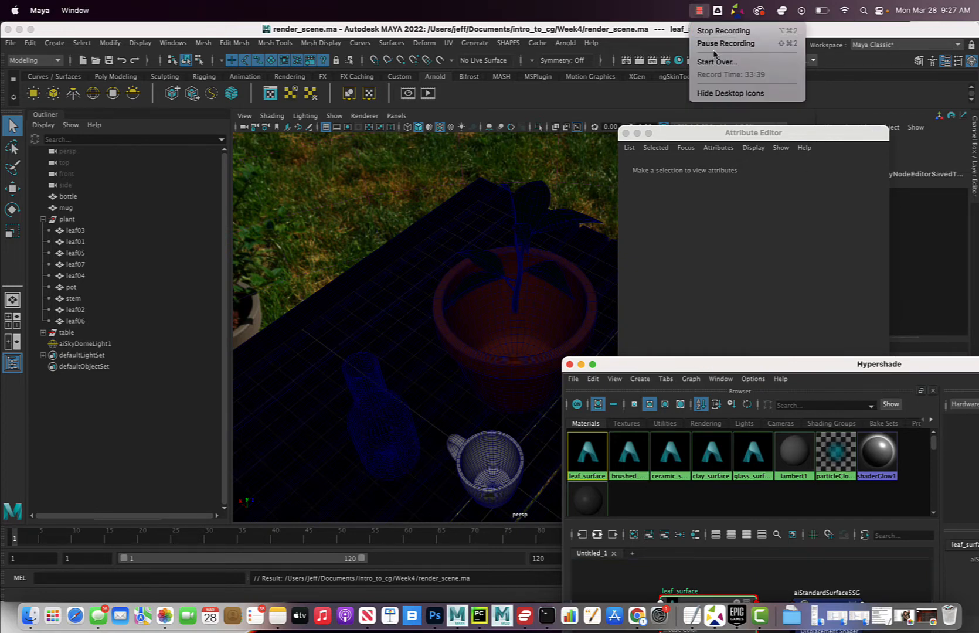
click(717, 44)
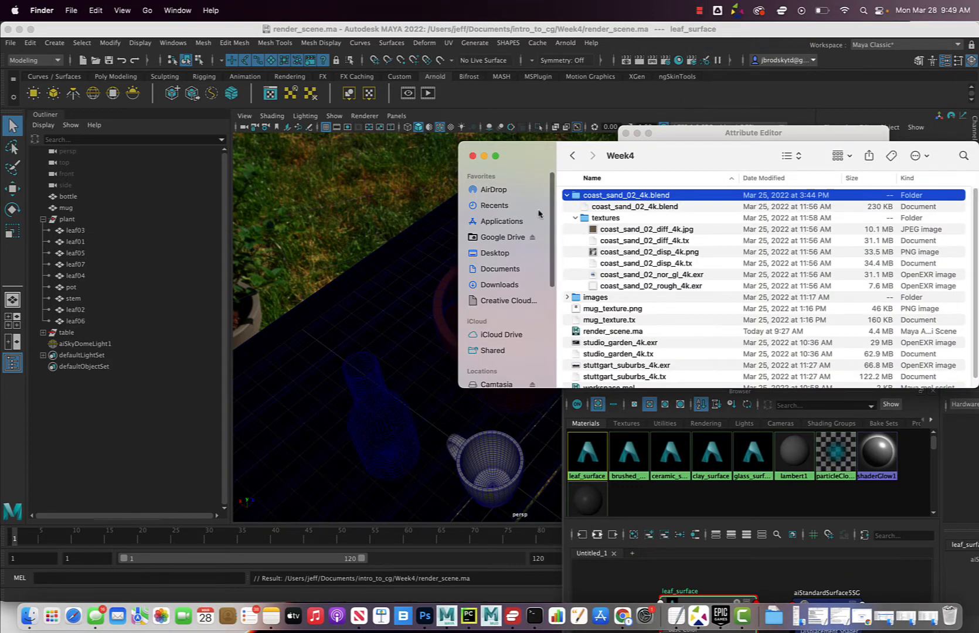
- Return to the Maya scene and close the Attribute Editor and Hypershade windows
click(488, 33)
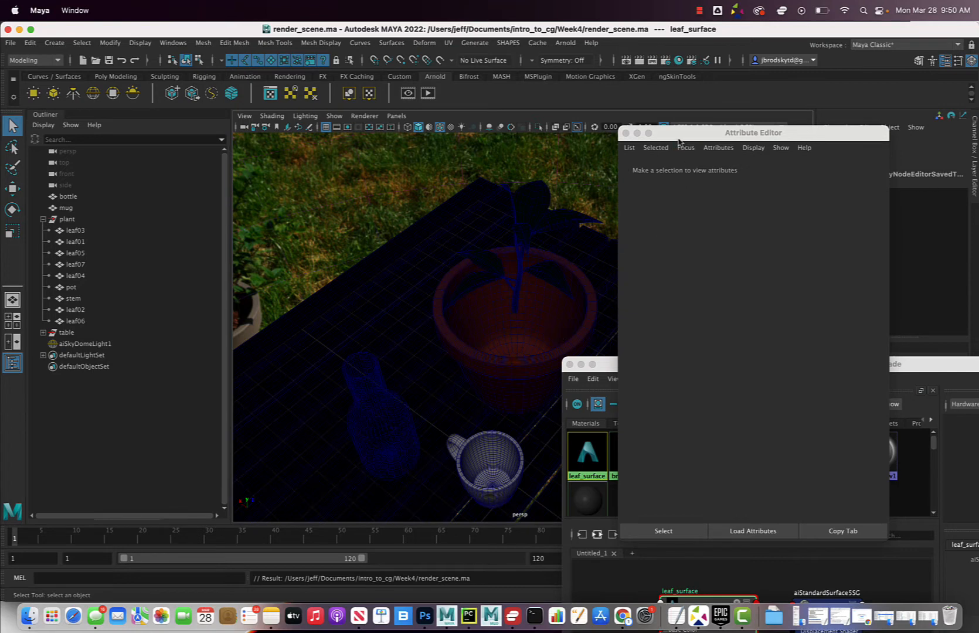
drag(679, 139, 746, 155)
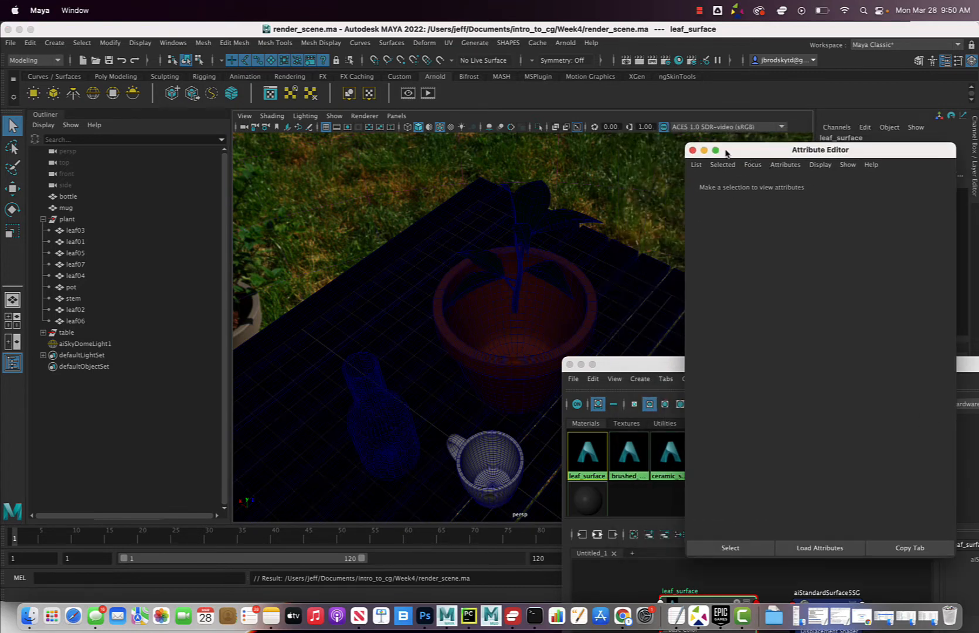
click(693, 150)
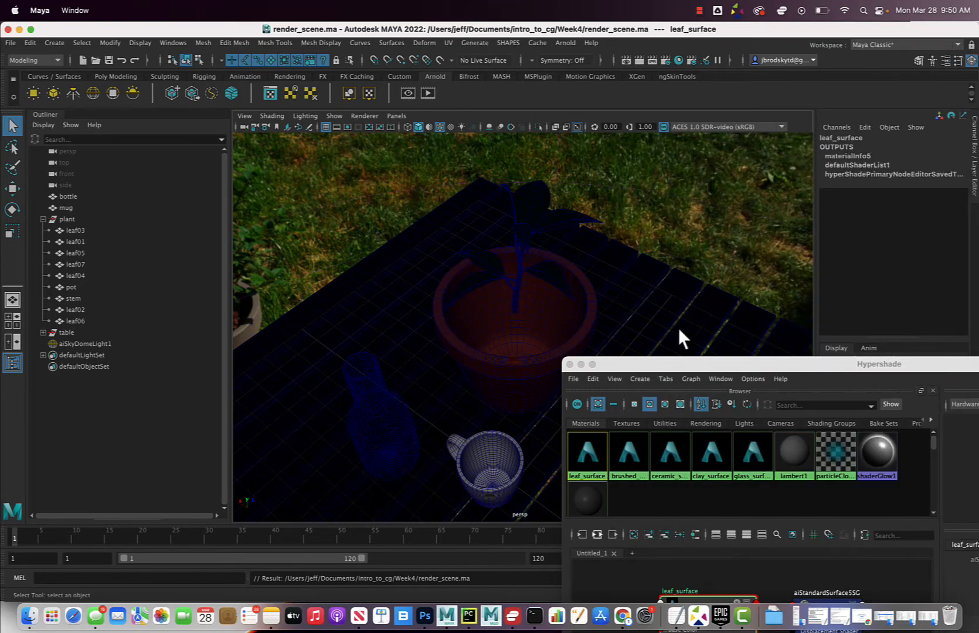
click(568, 364)
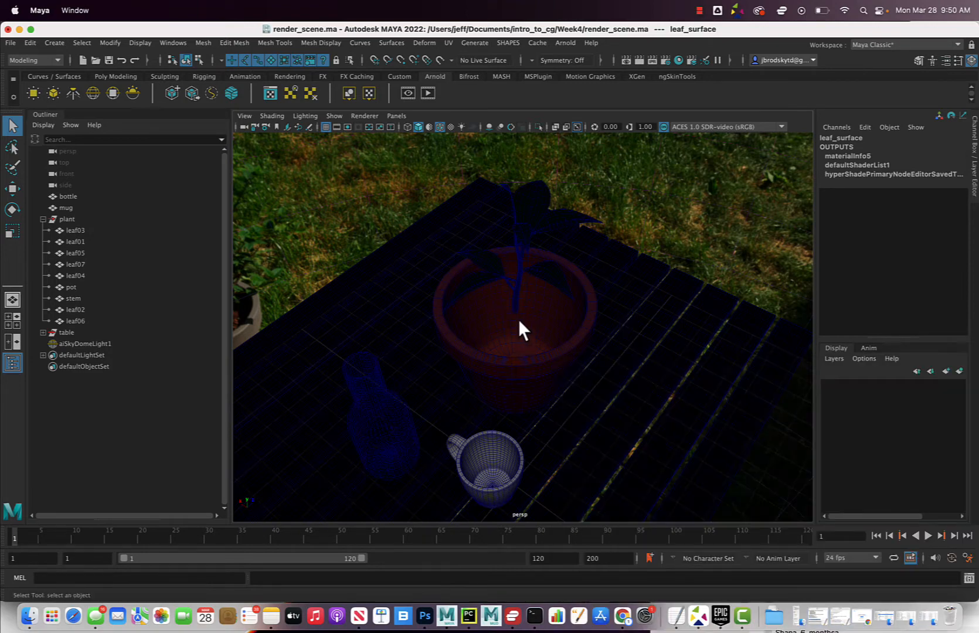
- Create a polygon plane and raise it above the mug to a Translate Y of about 4.47
mouse_move(539, 326)
alt+mouse_down()
mouse_move(507, 312)
mouse_move(531, 312)
mouse_move(527, 326)
alt+mouse_up()
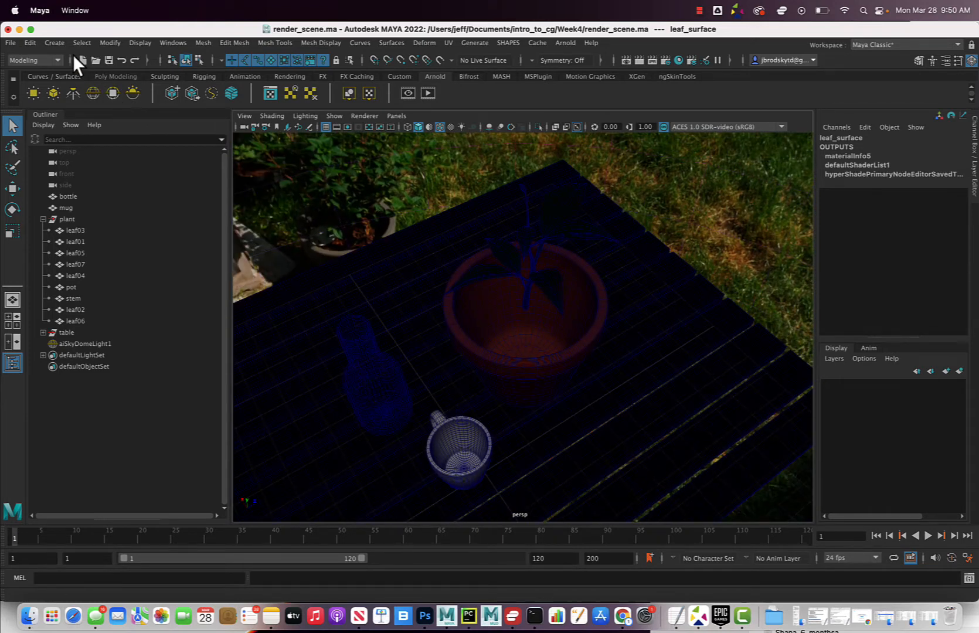
click(55, 45)
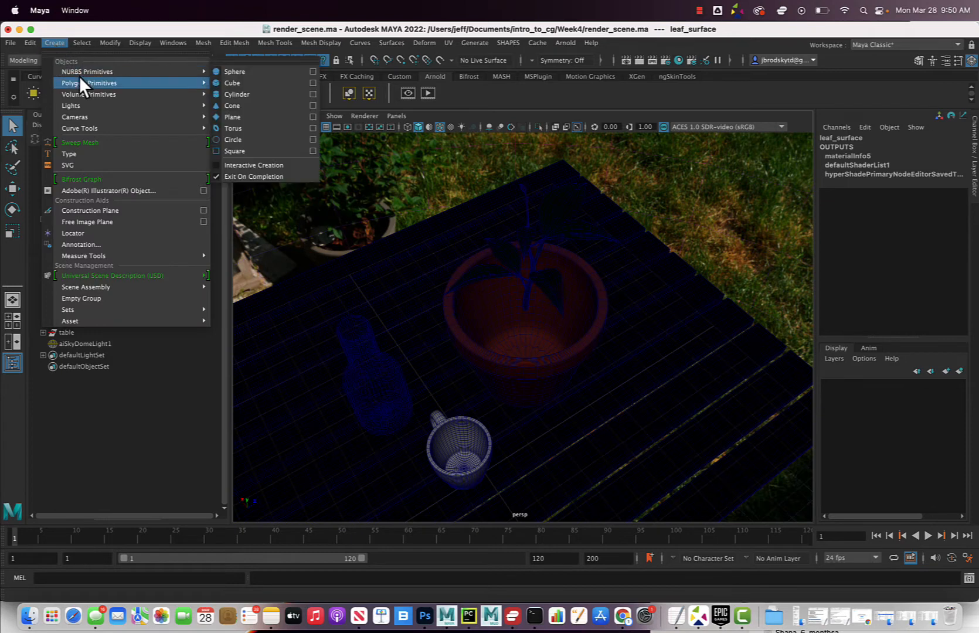
mouse_move(80, 82)
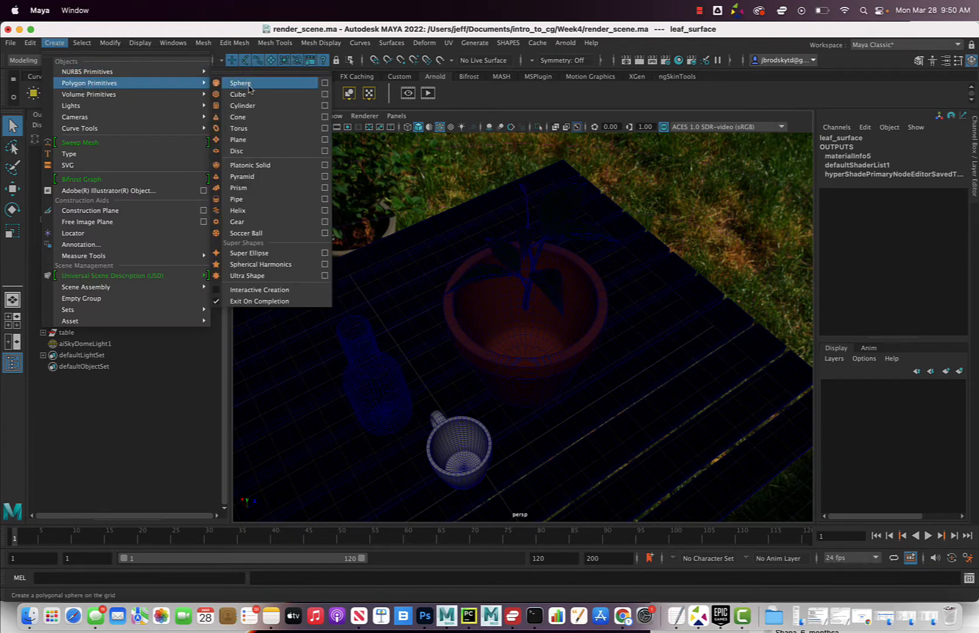
click(249, 140)
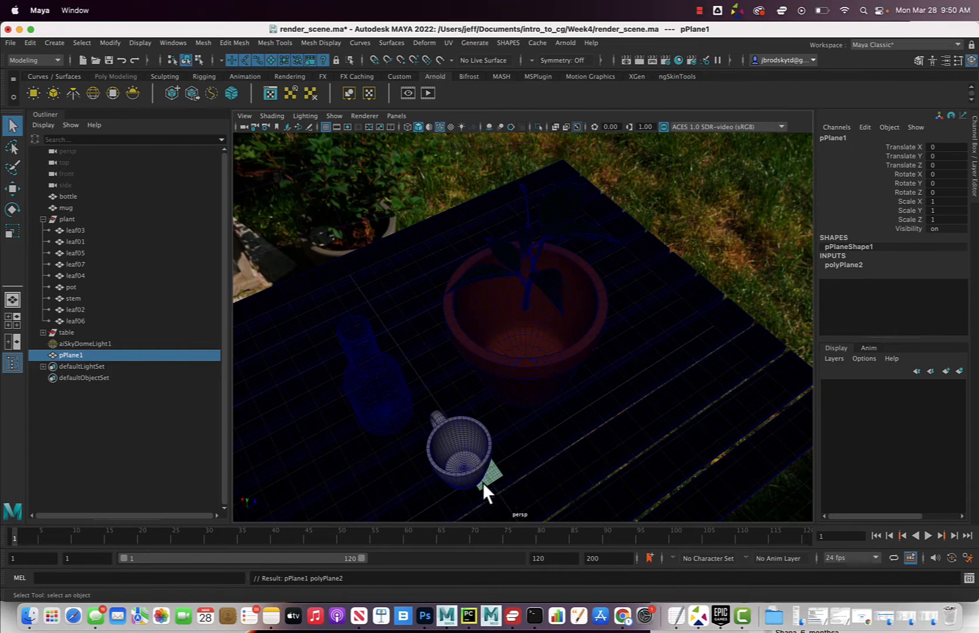
alt+drag(533, 456, 507, 440)
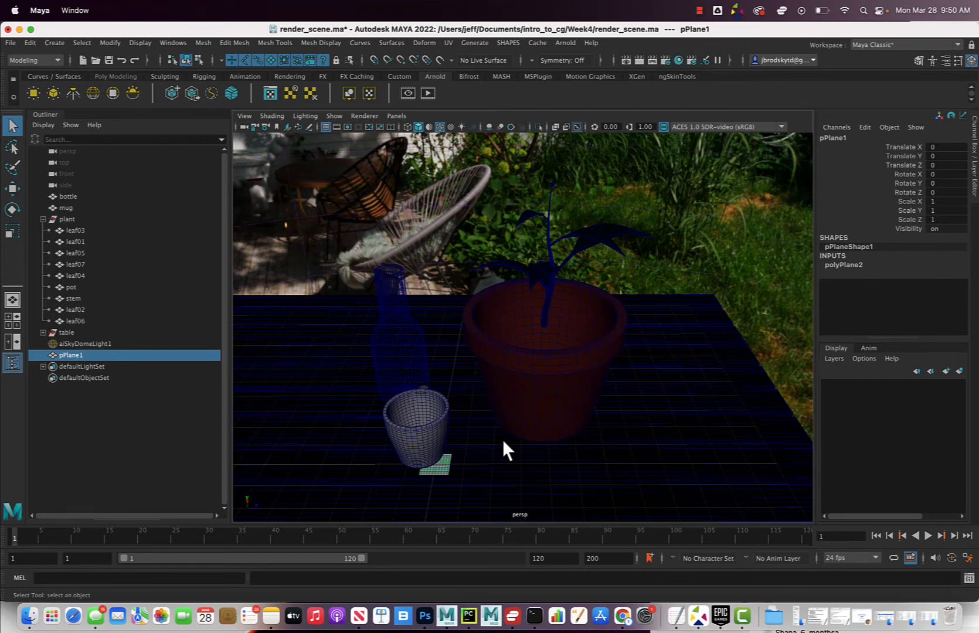
key(w)
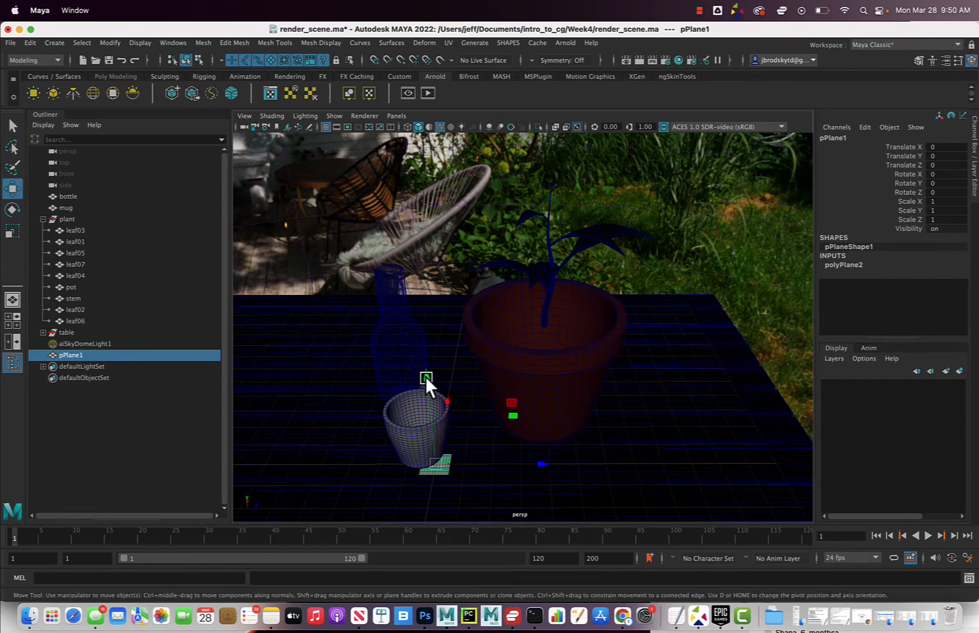
drag(426, 377, 444, 246)
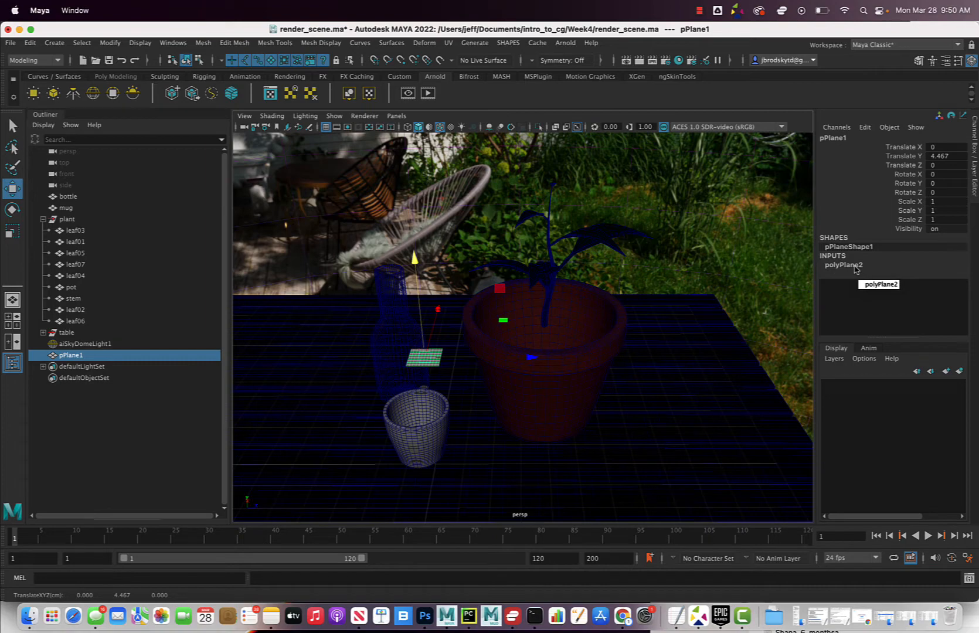
- Undock the Channel Box / Layer Editor from the main window and close it
drag(976, 173, 597, 206)
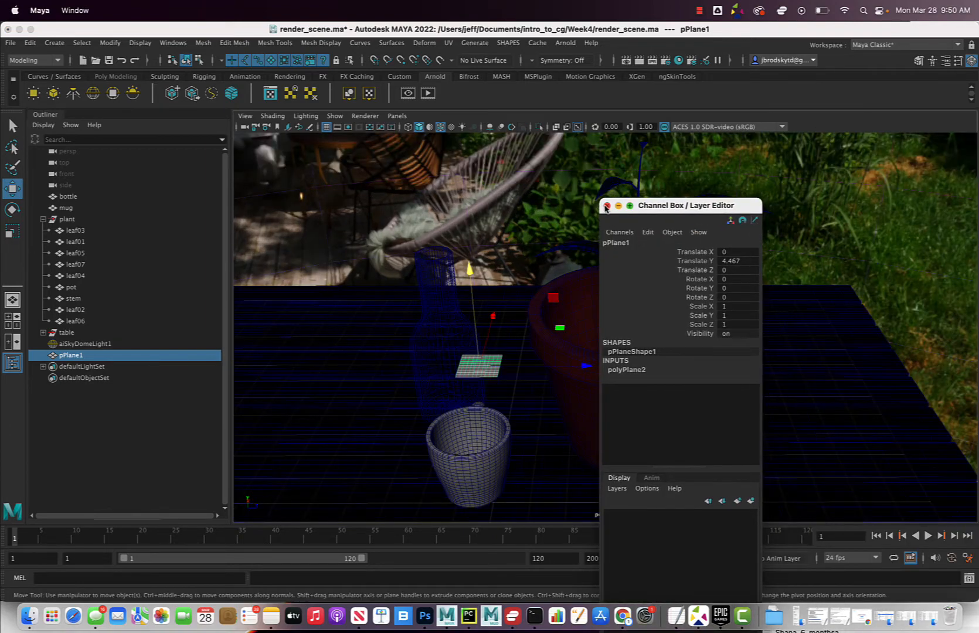
click(607, 205)
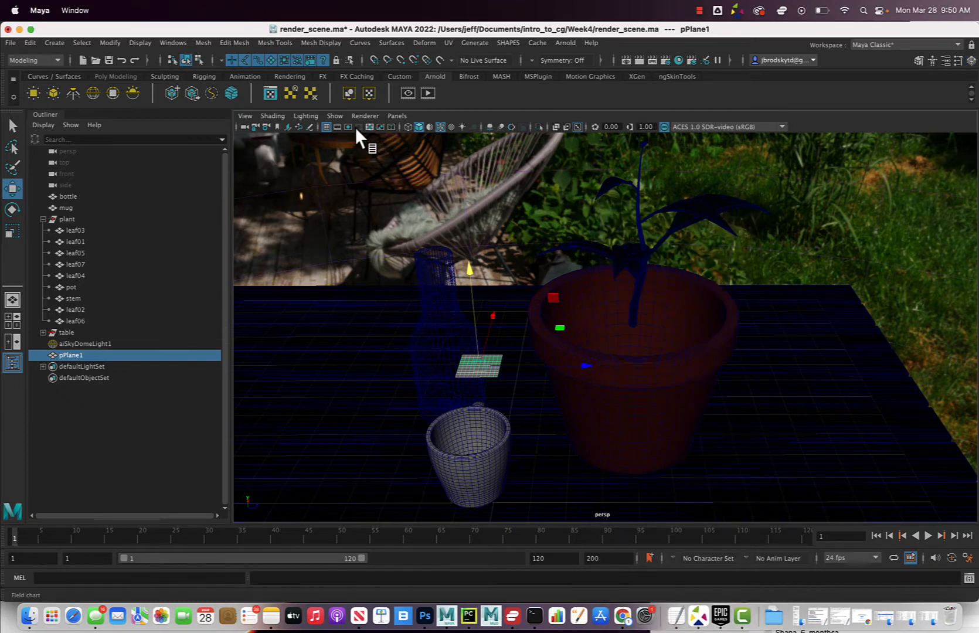
click(187, 44)
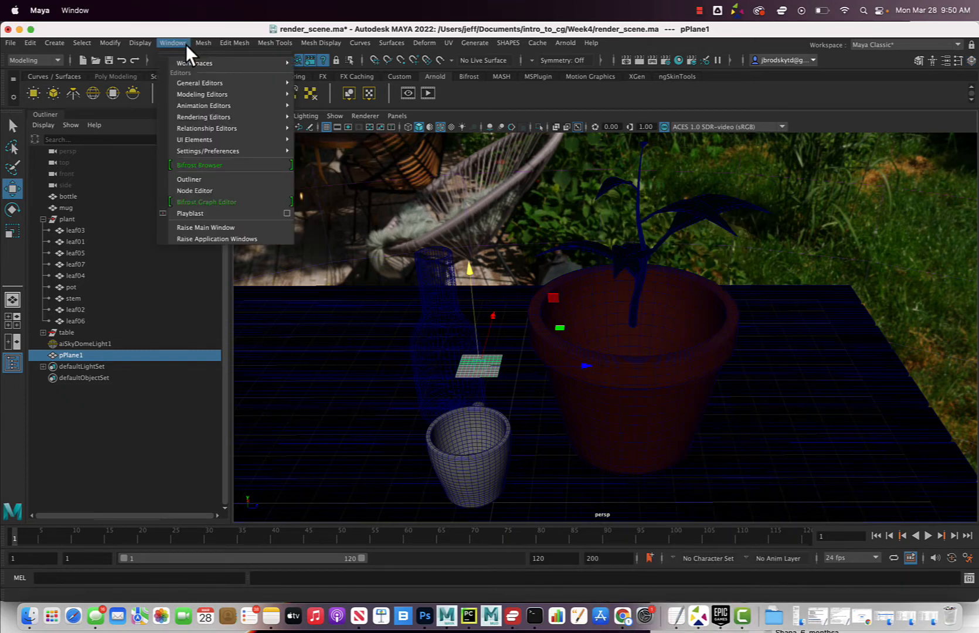
mouse_move(211, 82)
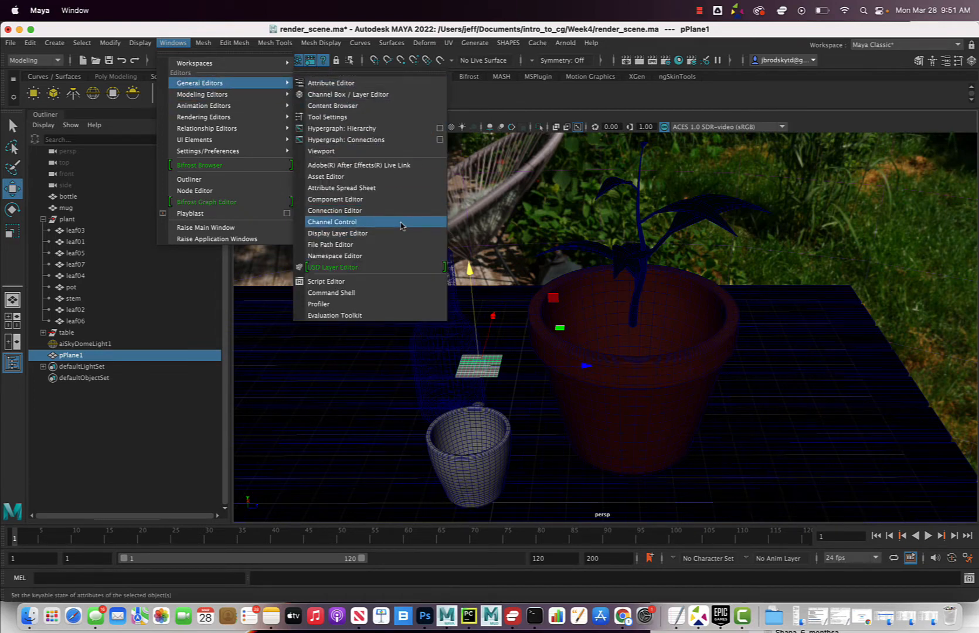
click(401, 226)
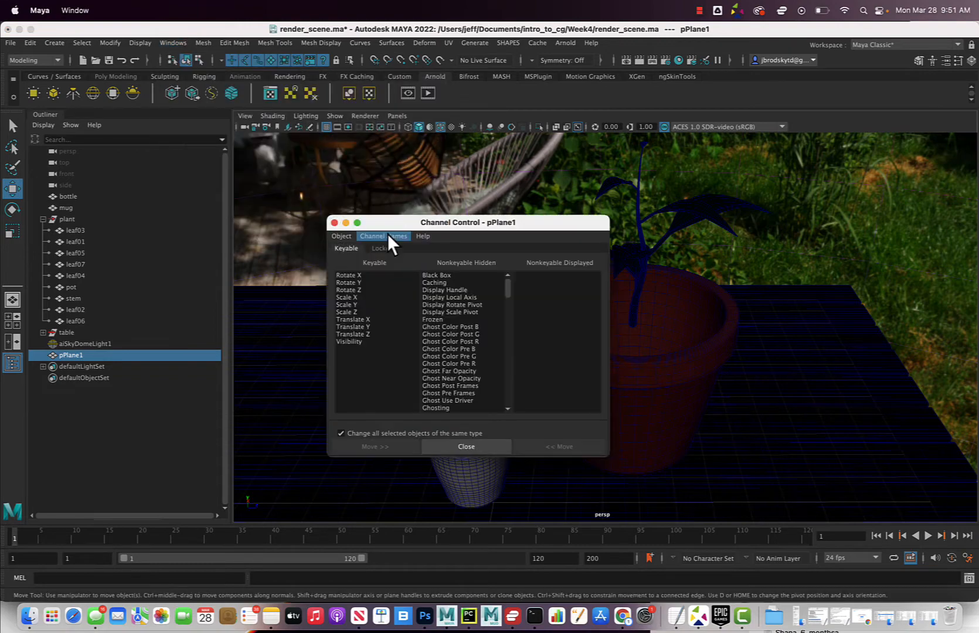
click(335, 223)
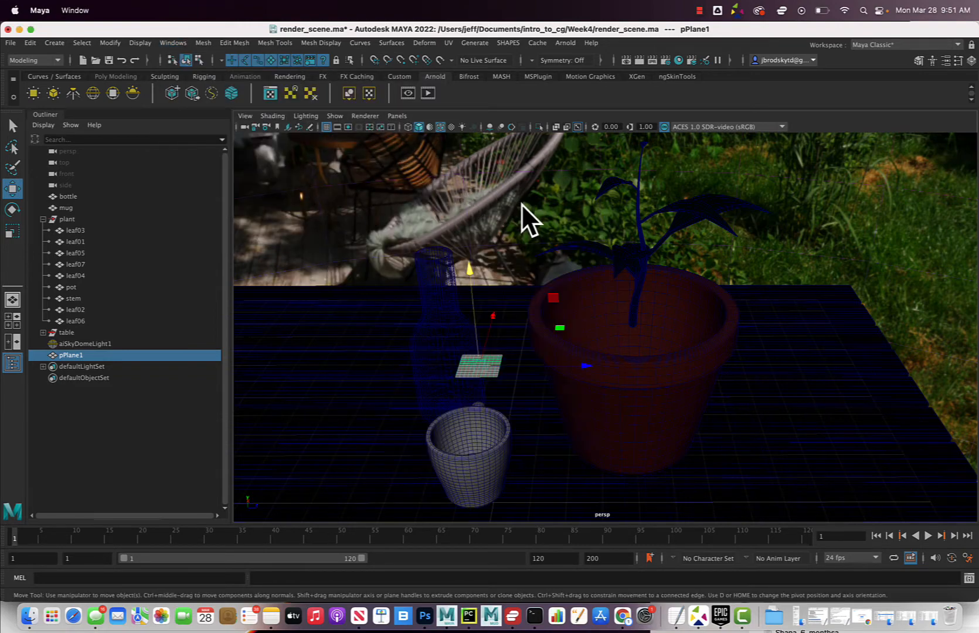
- Reopen the Channel Box / Layer Editor and dock it back in the main window beside the viewport
click(172, 44)
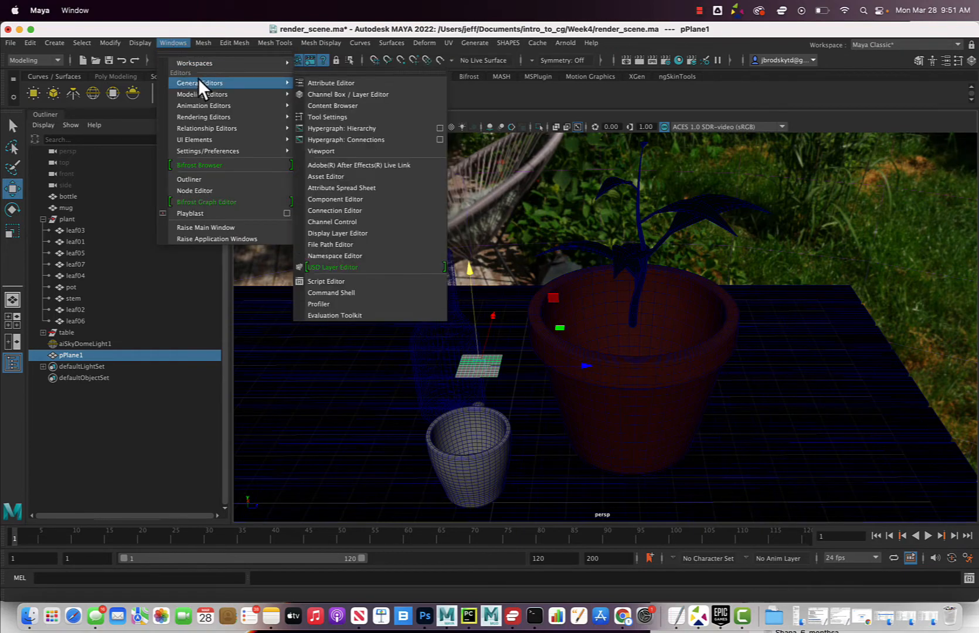
click(330, 95)
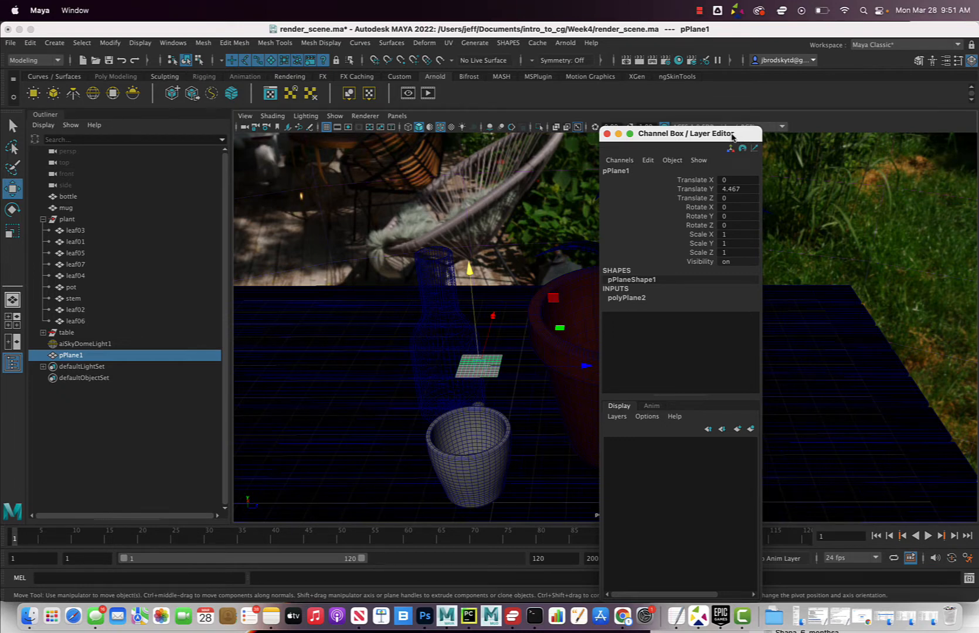
drag(732, 137, 976, 171)
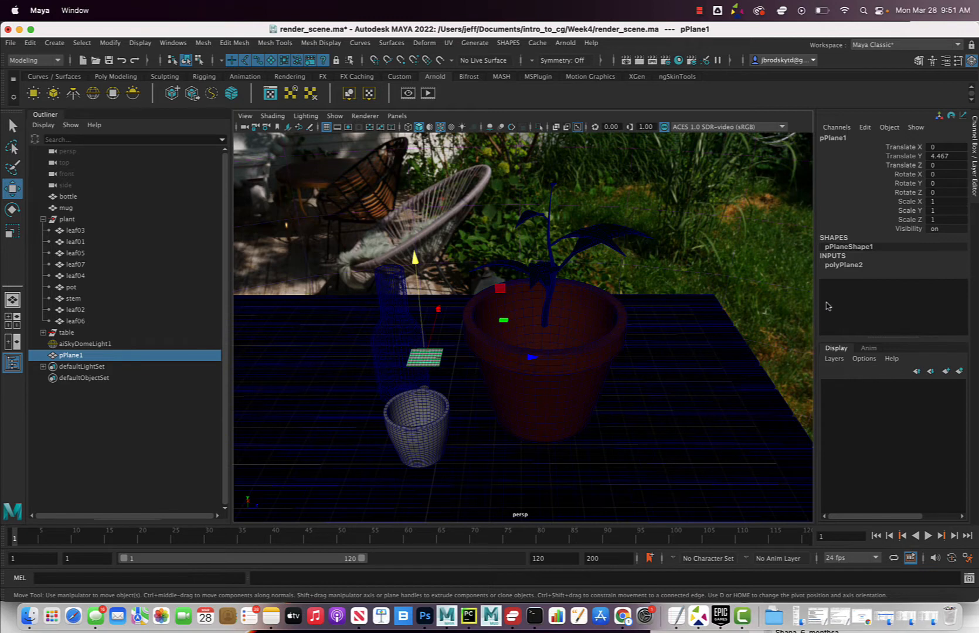
- Set the new plane's Subdivisions Width and Subdivisions Height to 30
click(844, 265)
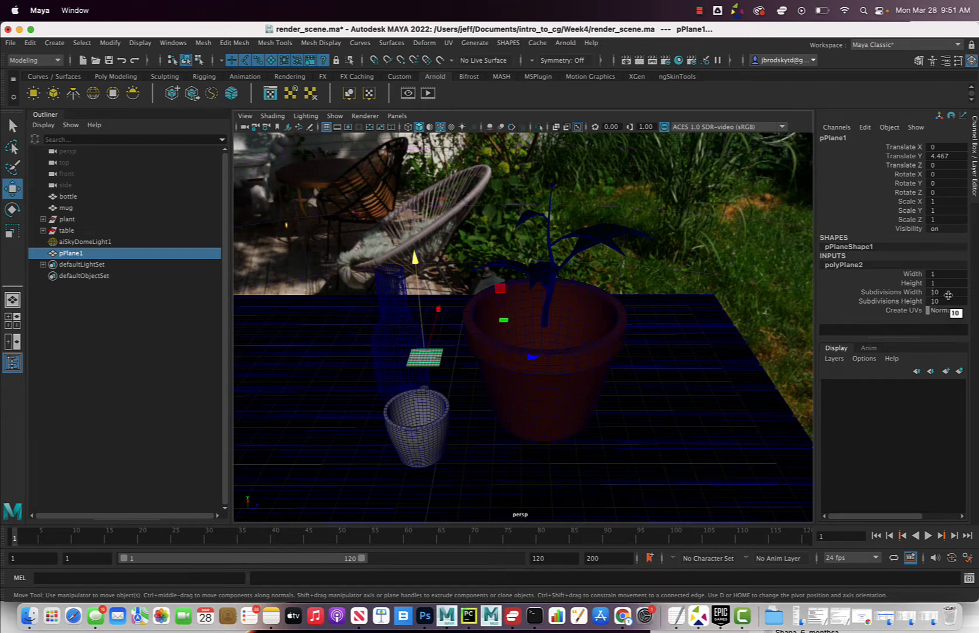
drag(948, 293, 947, 301)
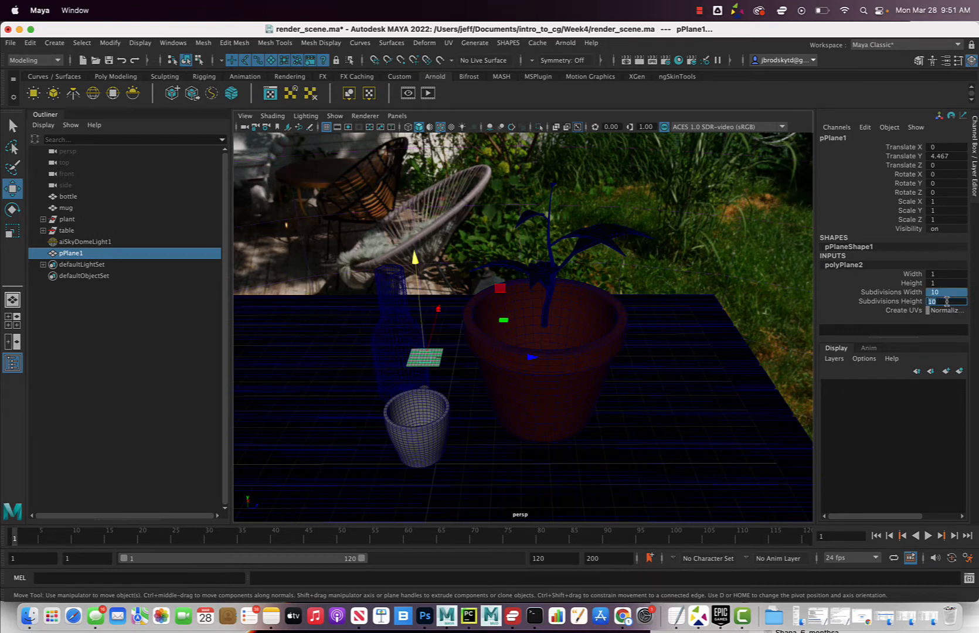
text(30)
key(Return)
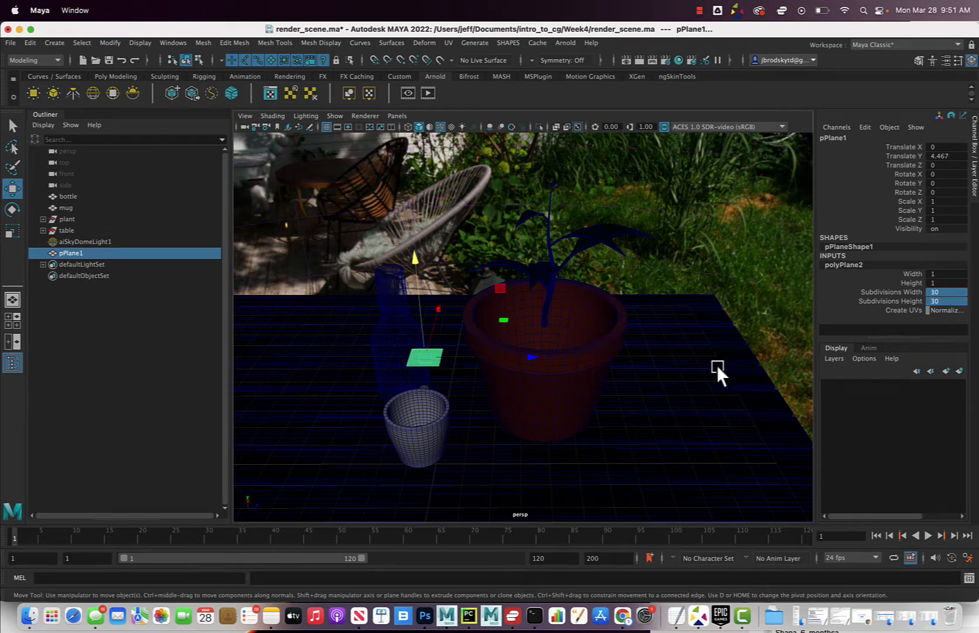
- Circularize the subdivided plane into a round disc with the default settings and return to the Select tool
scroll(450, 376, up, 5)
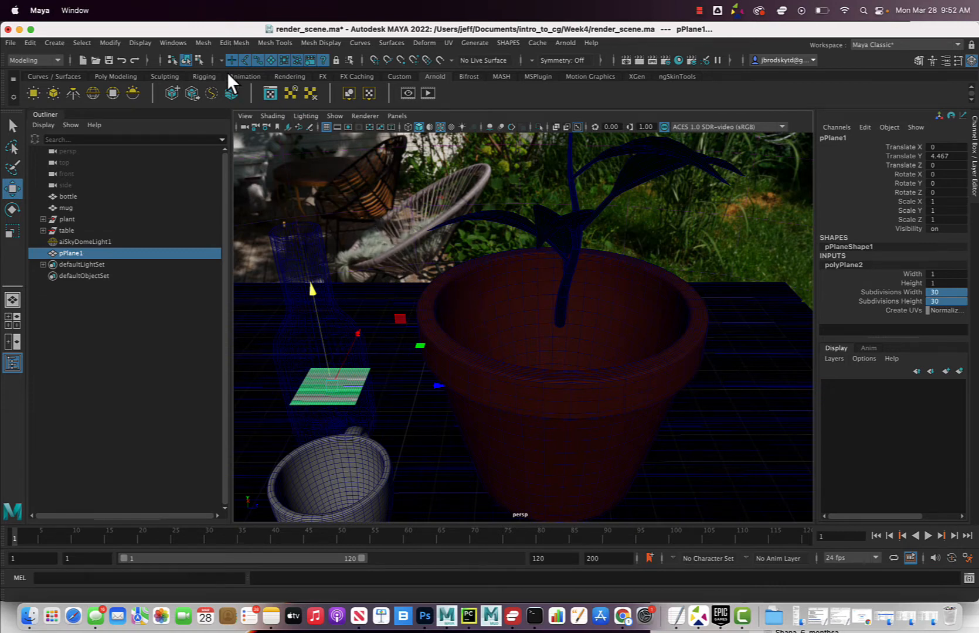
click(202, 43)
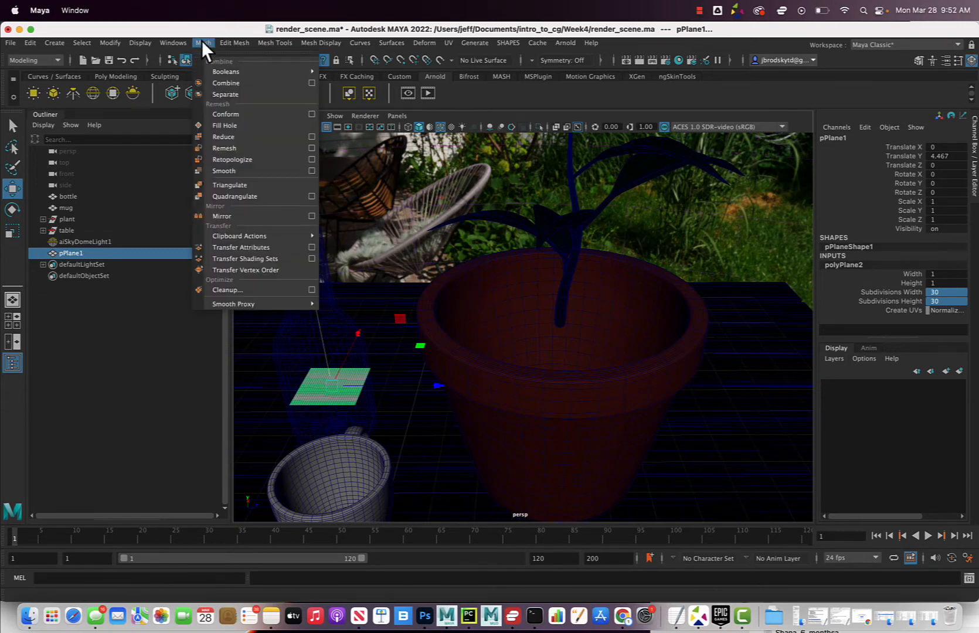
mouse_move(232, 44)
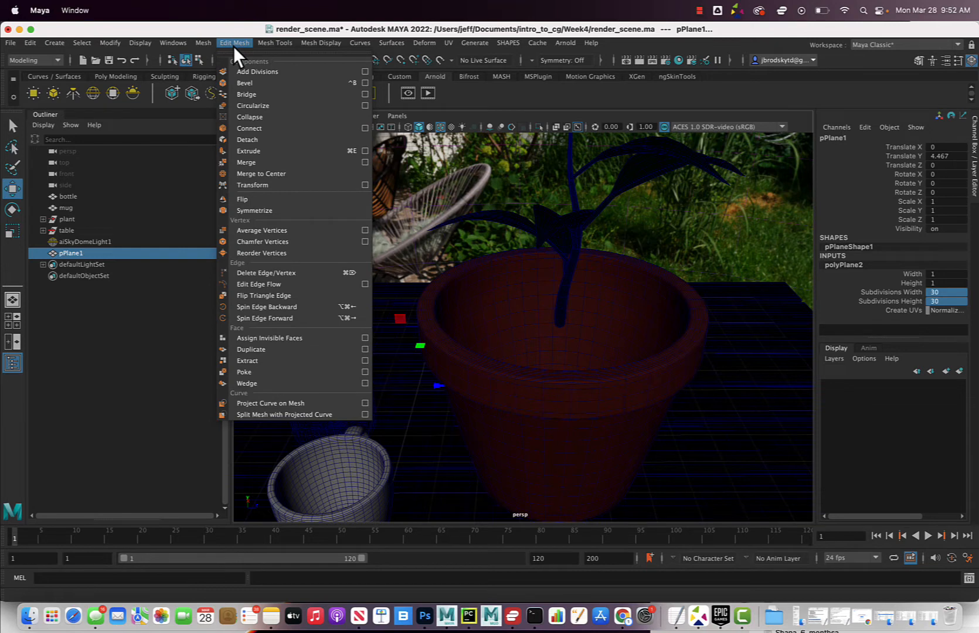
click(287, 106)
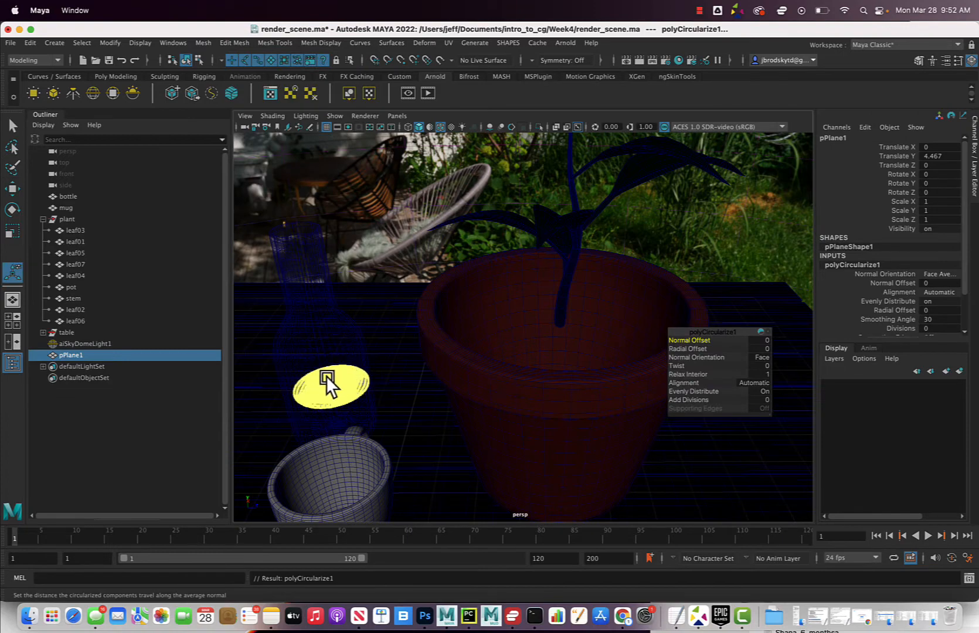
scroll(342, 378, up, 3)
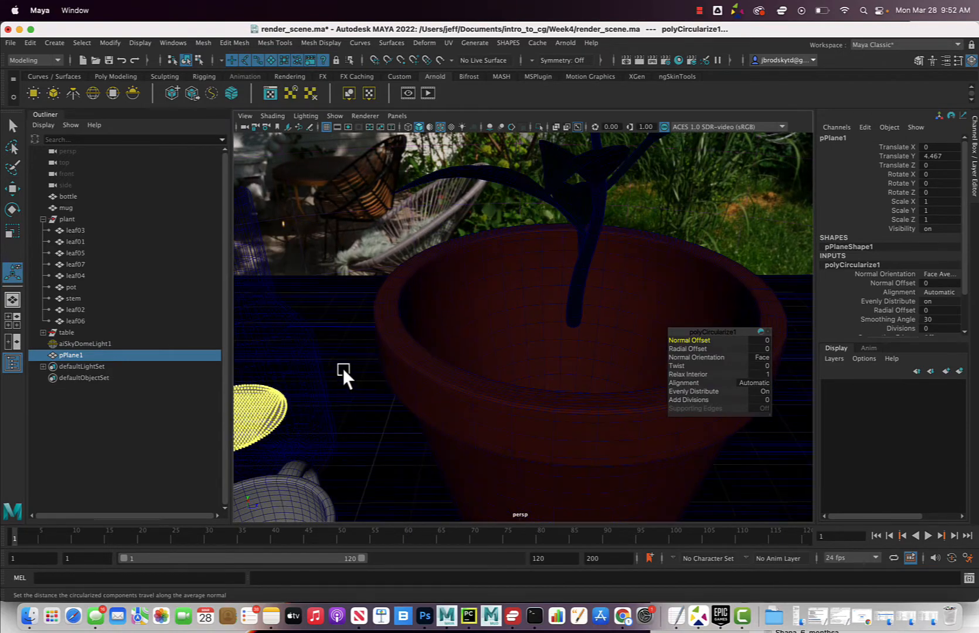
alt+middle_drag(340, 371, 484, 344)
scroll(473, 340, up, 3)
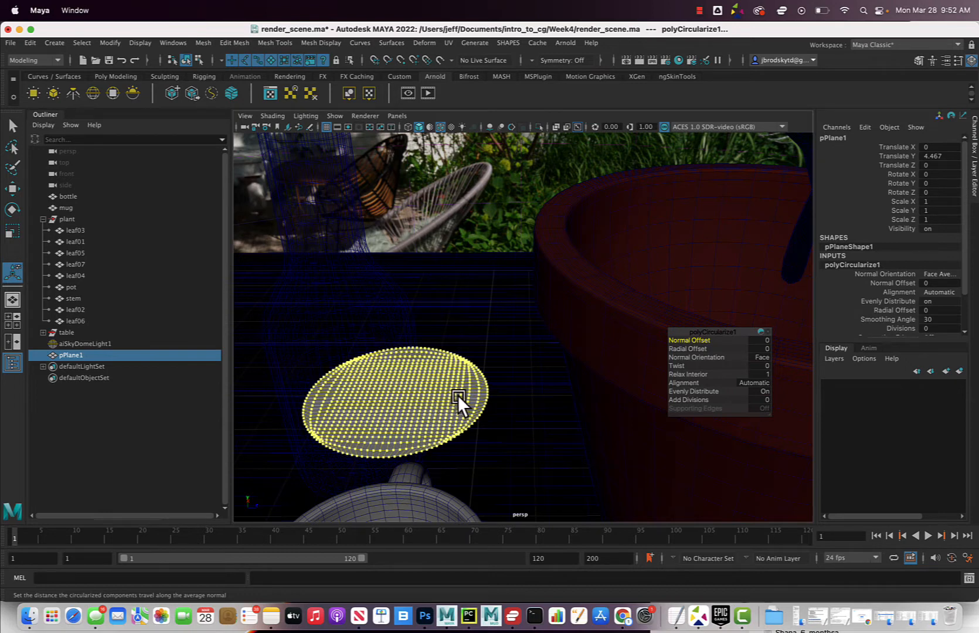
click(14, 125)
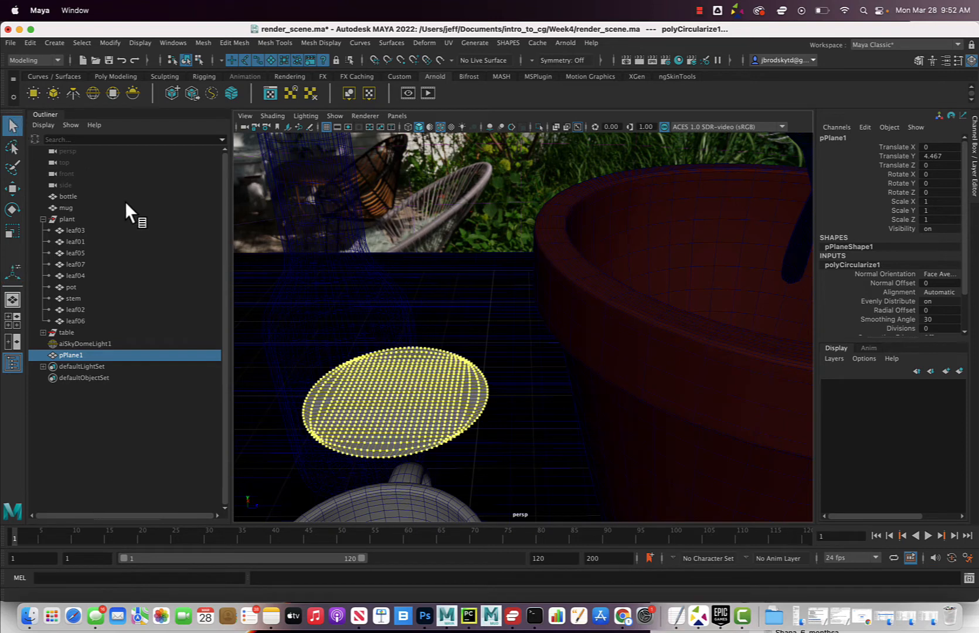
- Return the circular plane to object selection and delete its construction history
click(486, 235)
click(417, 368)
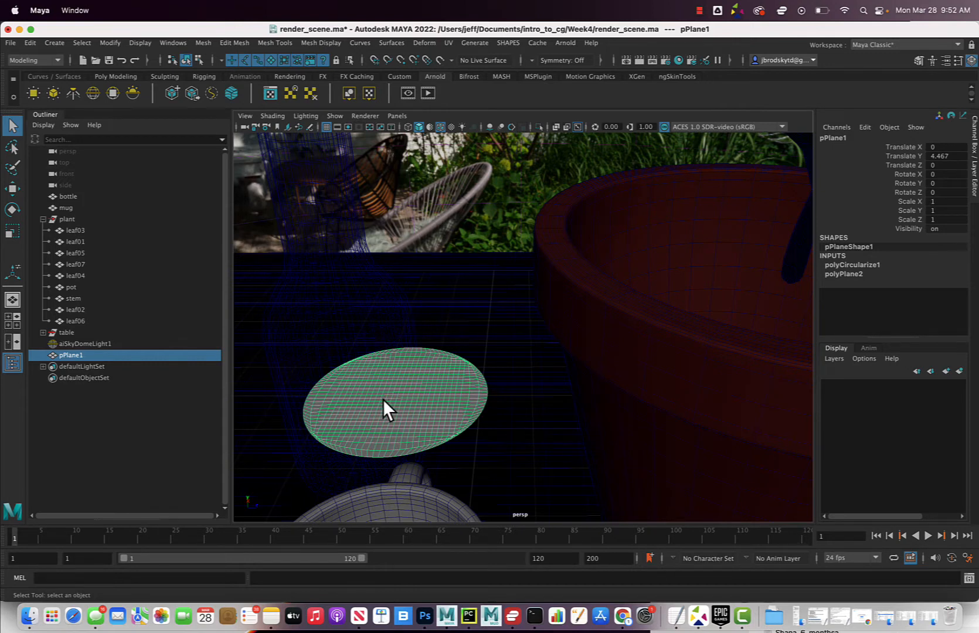
click(30, 43)
mouse_move(105, 177)
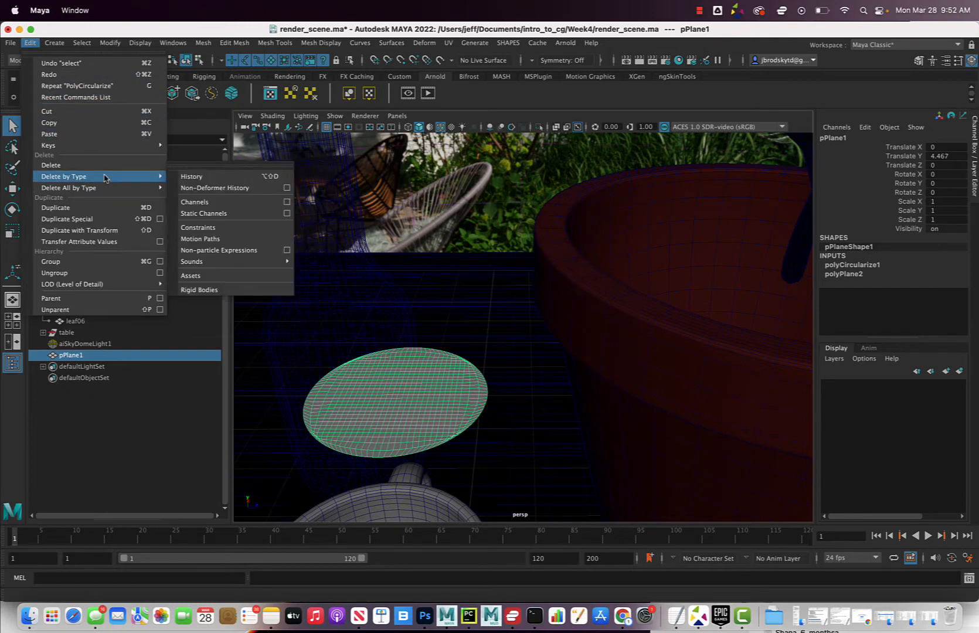
click(191, 175)
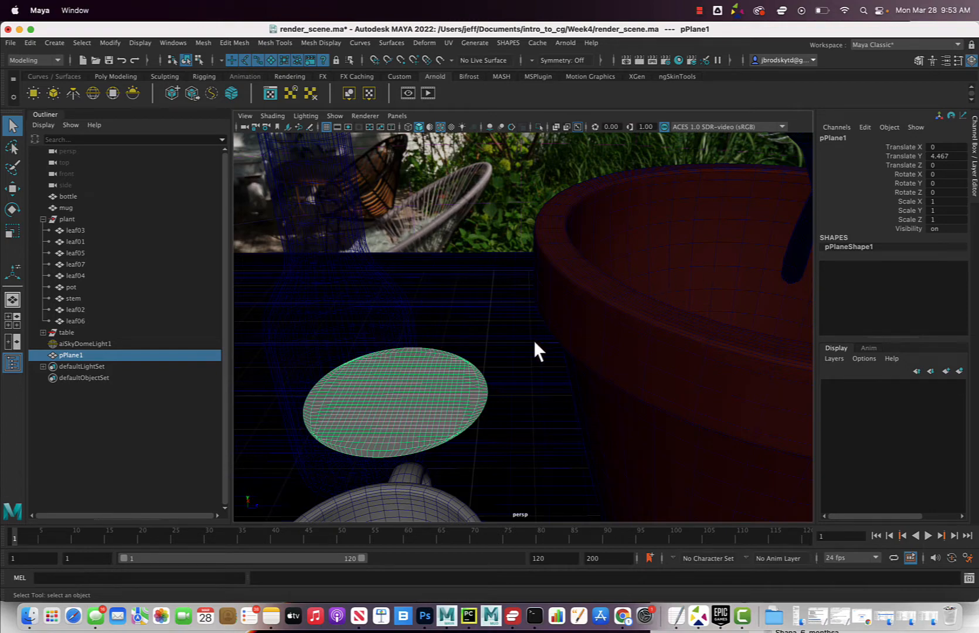
- Scale the circular plane up uniformly to about 3.387
key(w)
scroll(531, 349, down, 8)
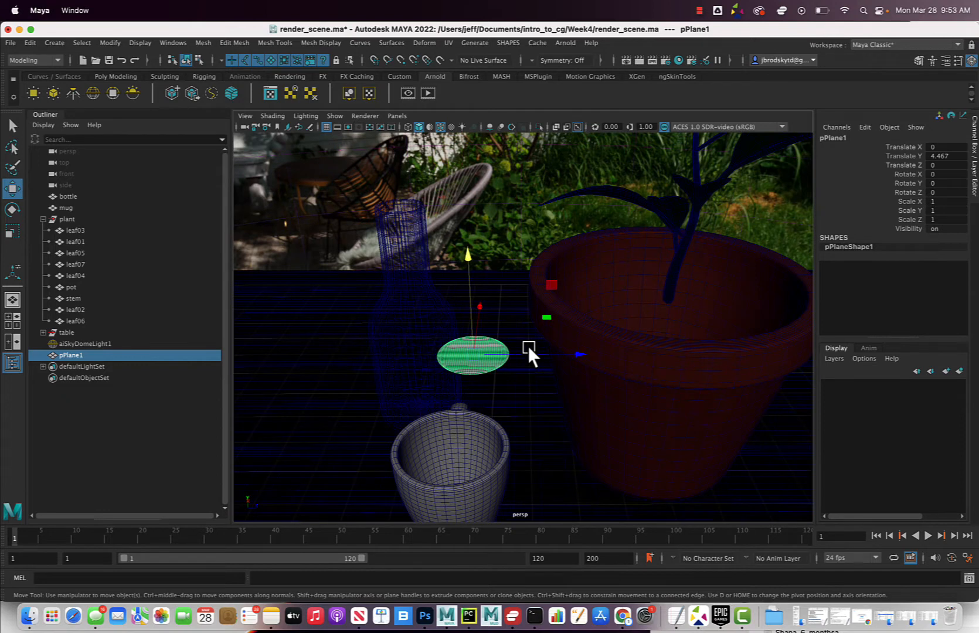
key(r)
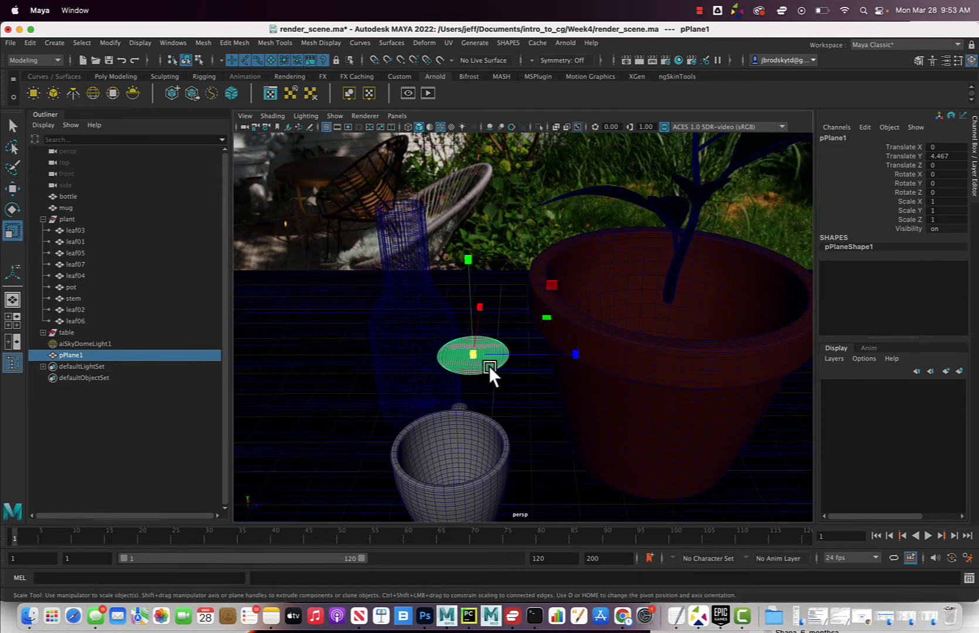
drag(475, 355, 593, 338)
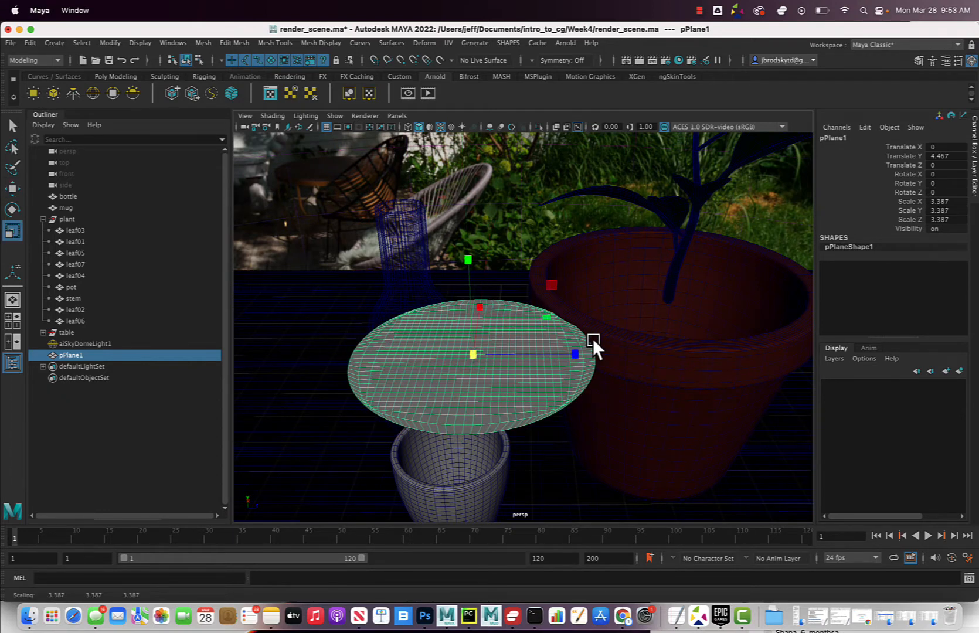
- Move the disc into the pot's opening at about 2.75, 4.708, 3.929 and scale it uniformly to about 4.561 to fill the rim
key(w)
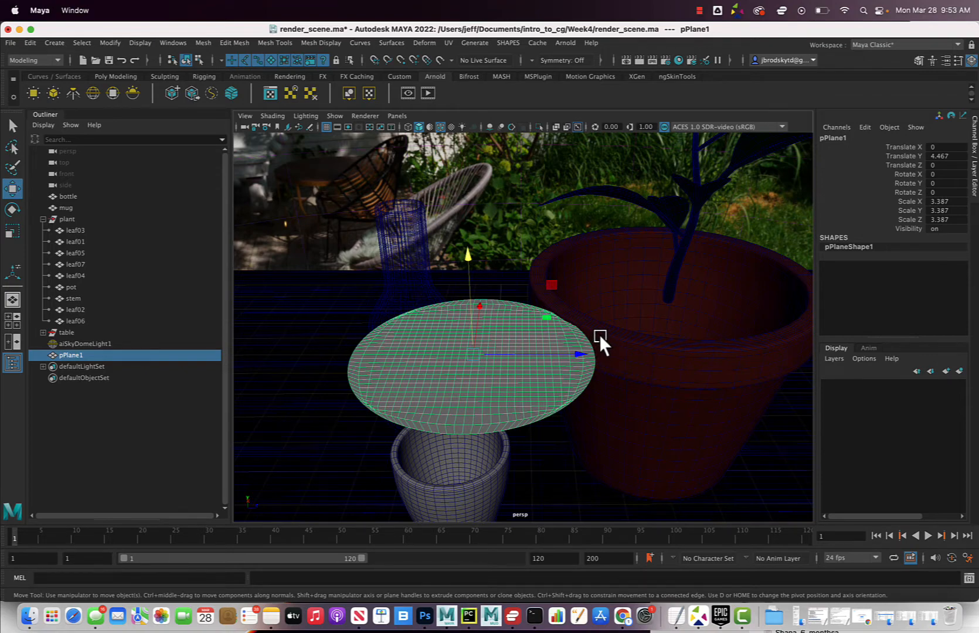
alt+drag(599, 334, 618, 362)
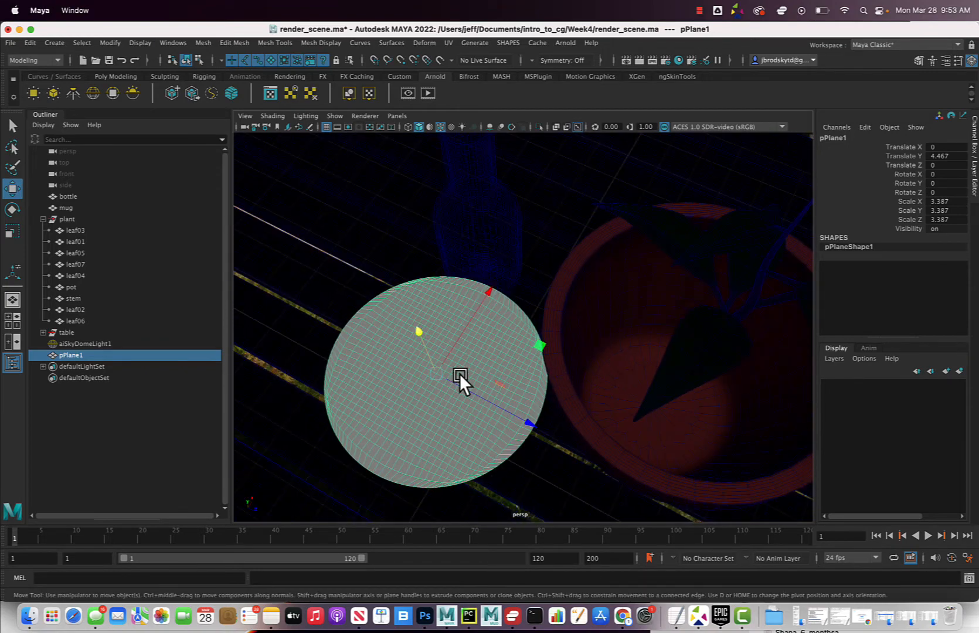
drag(428, 373, 762, 334)
key(r)
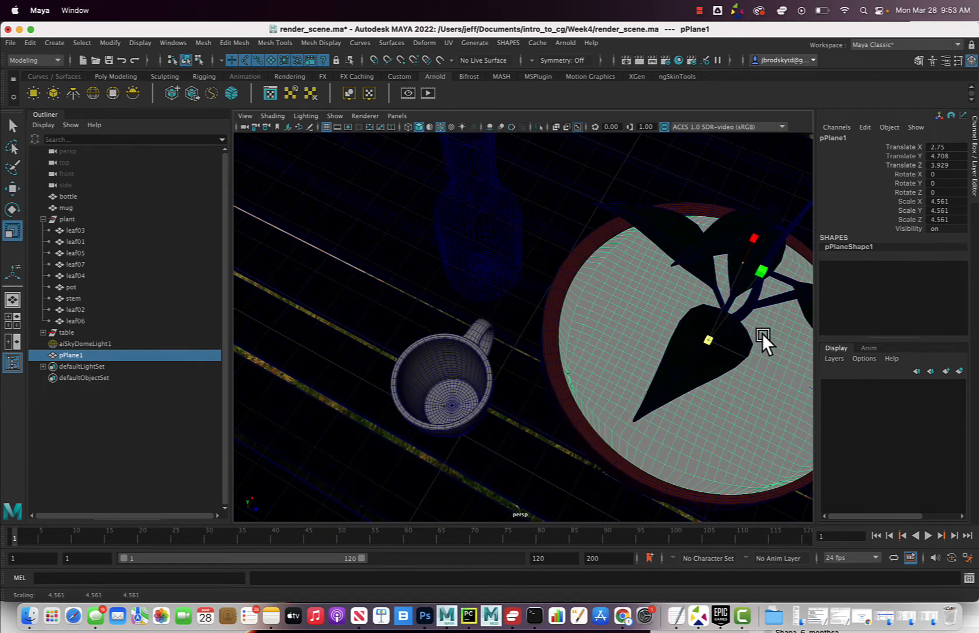
key(w)
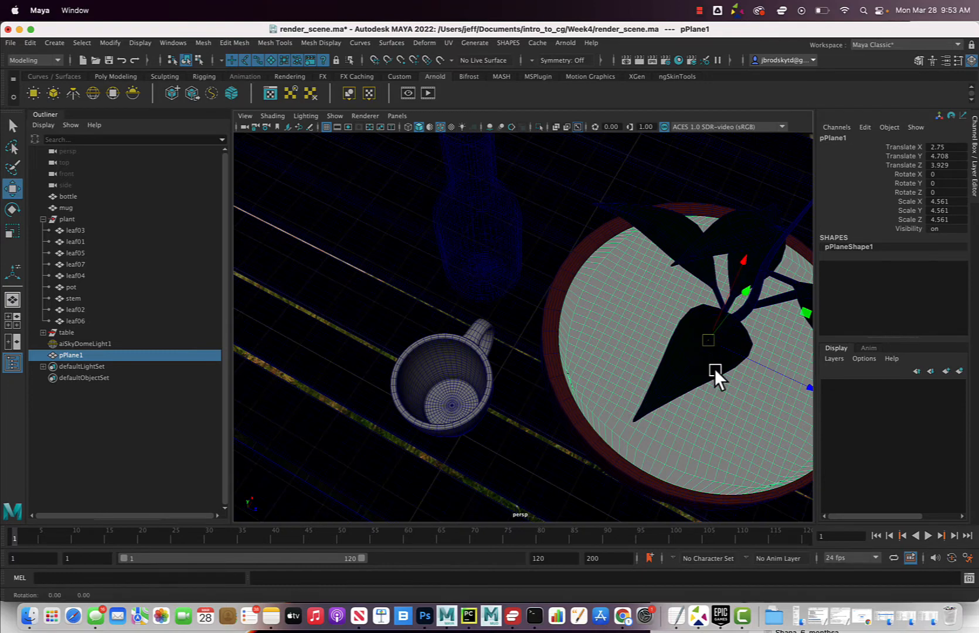
alt+drag(715, 368, 736, 358)
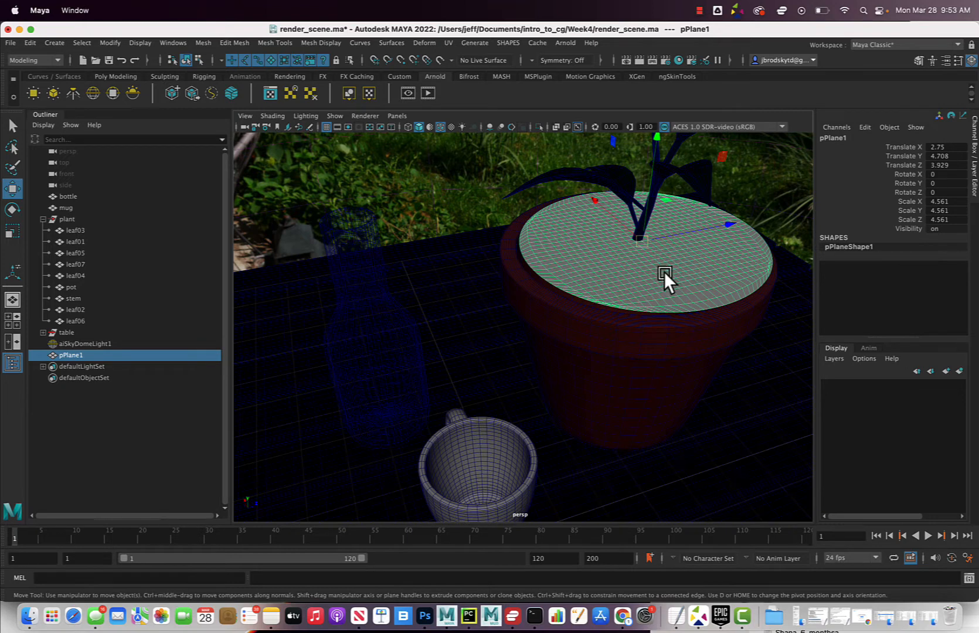
- Rename the disc in the pot to dirt
double_click(86, 354)
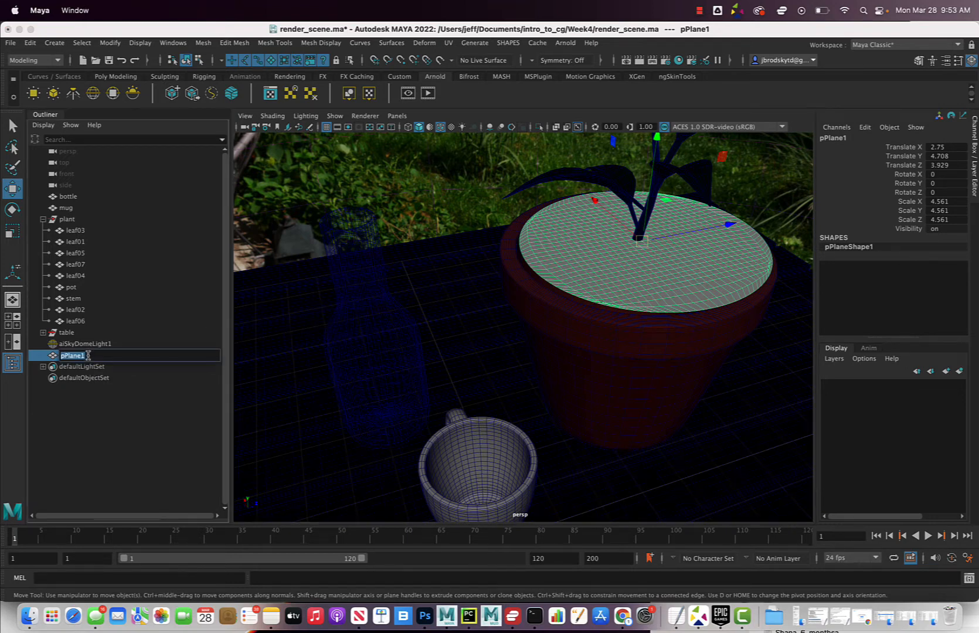
text(dirtr)
key(Return)
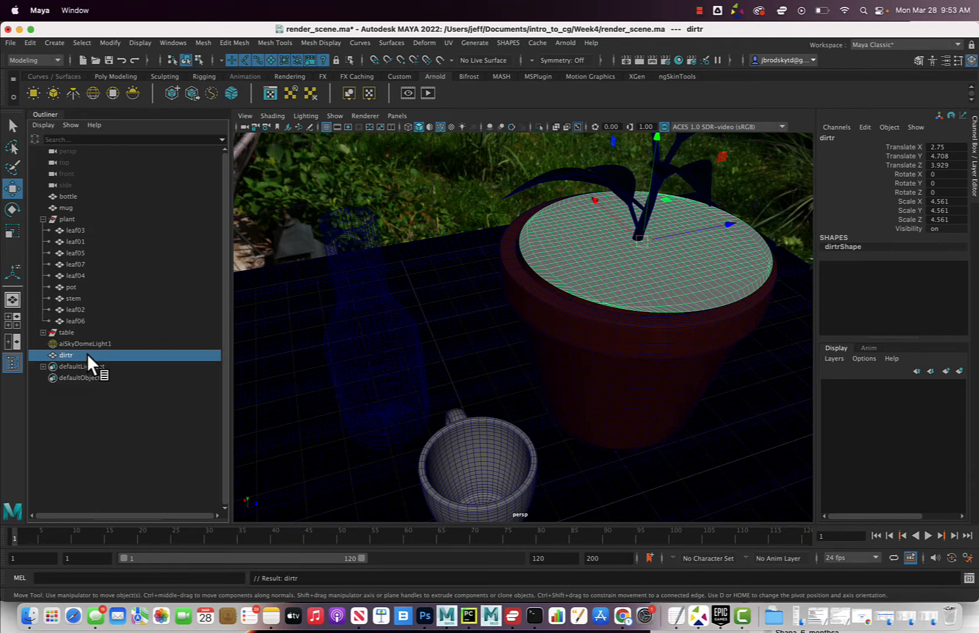
double_click(88, 354)
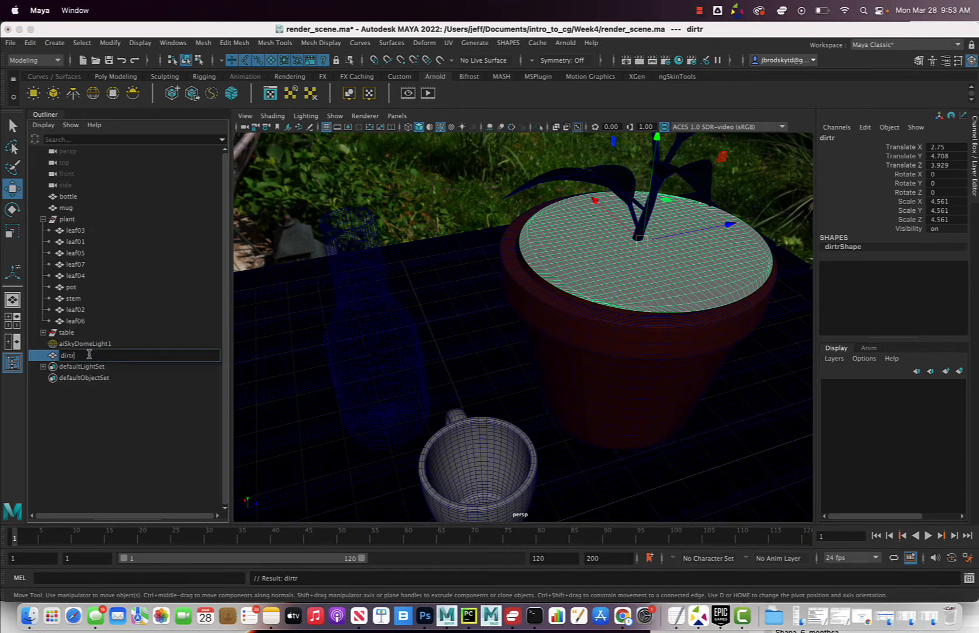
key(BackSpace)
key(Return)
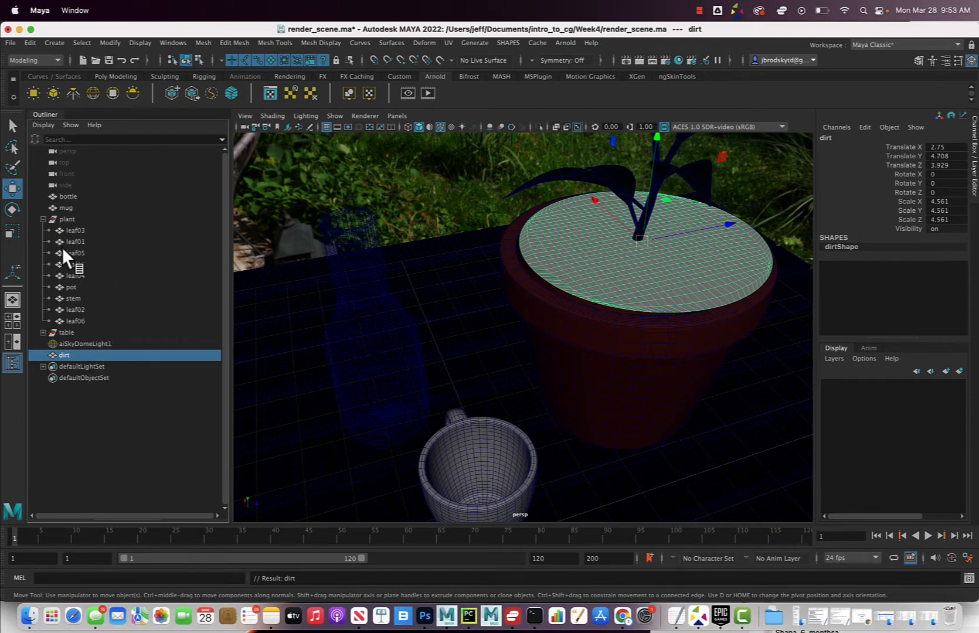
- Parent the dirt disc under the plant group and check the group and disc by selecting each
ctrl+click(71, 217)
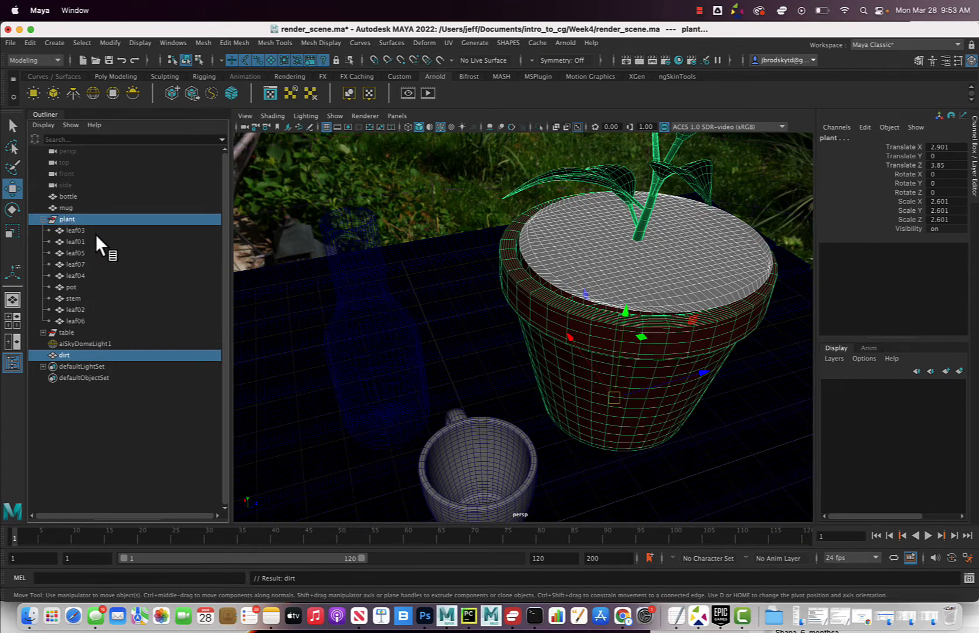
key(p)
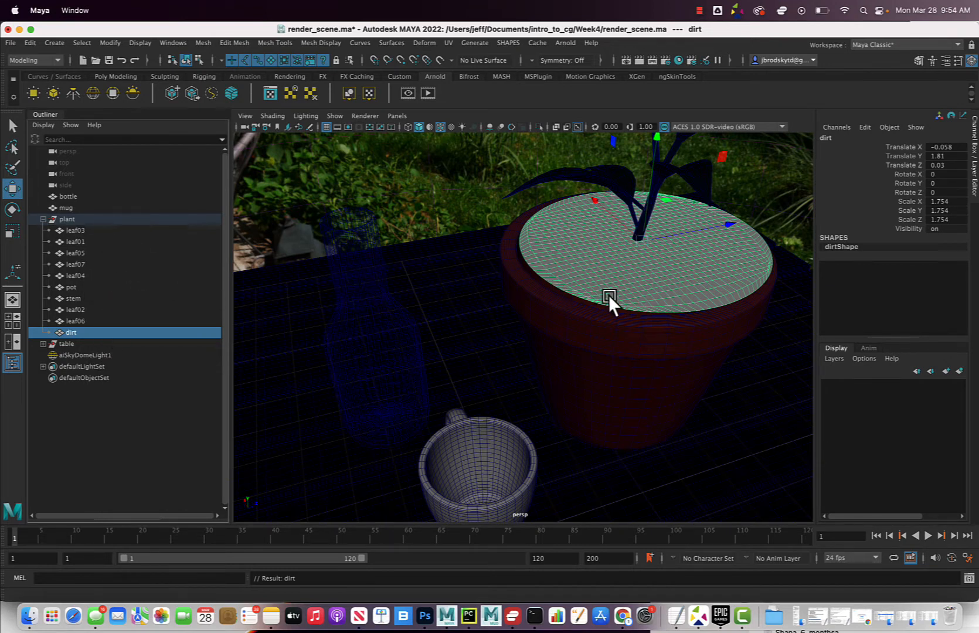
click(83, 219)
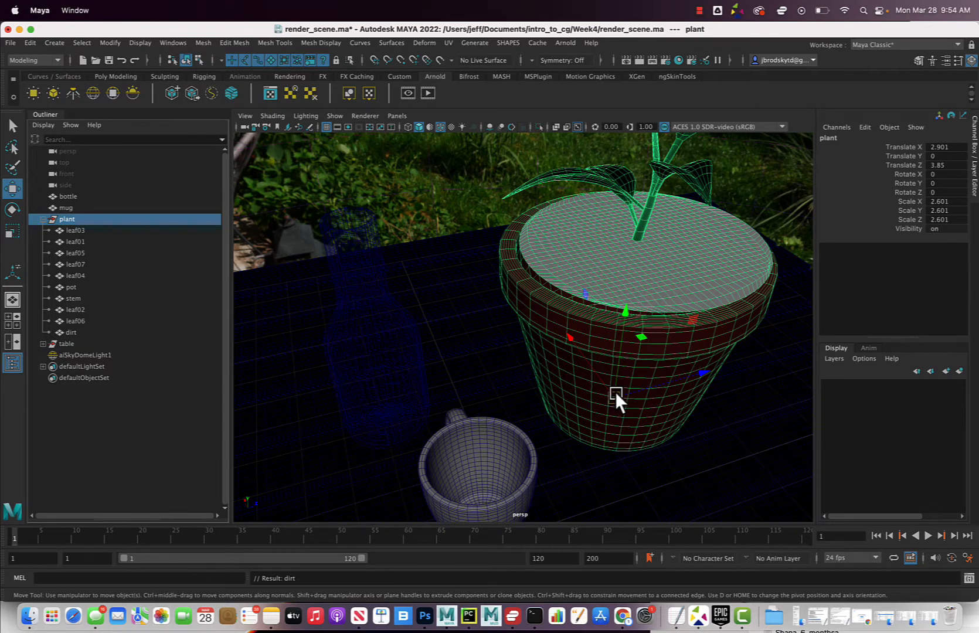
click(70, 333)
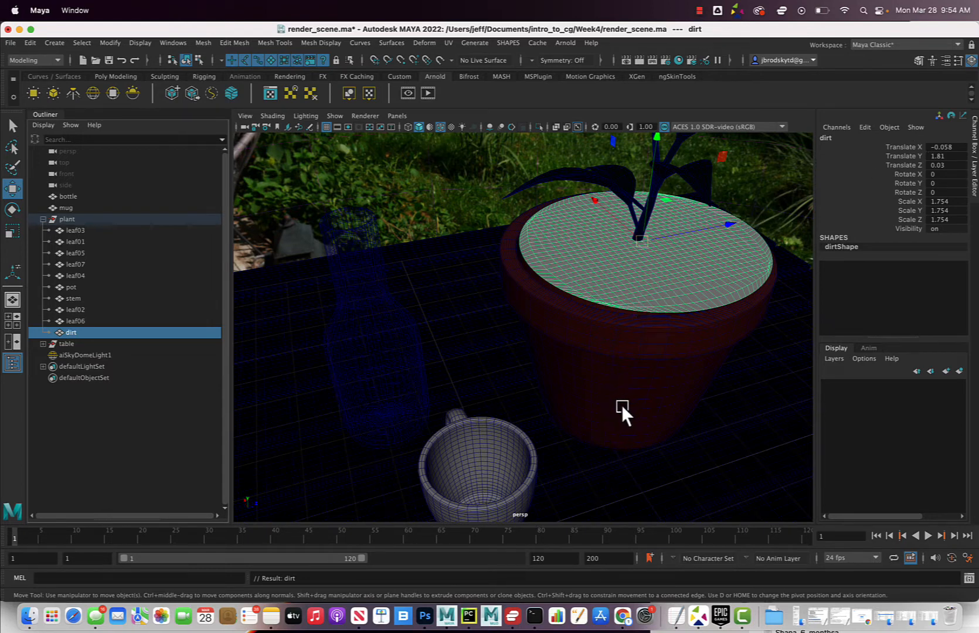
click(82, 220)
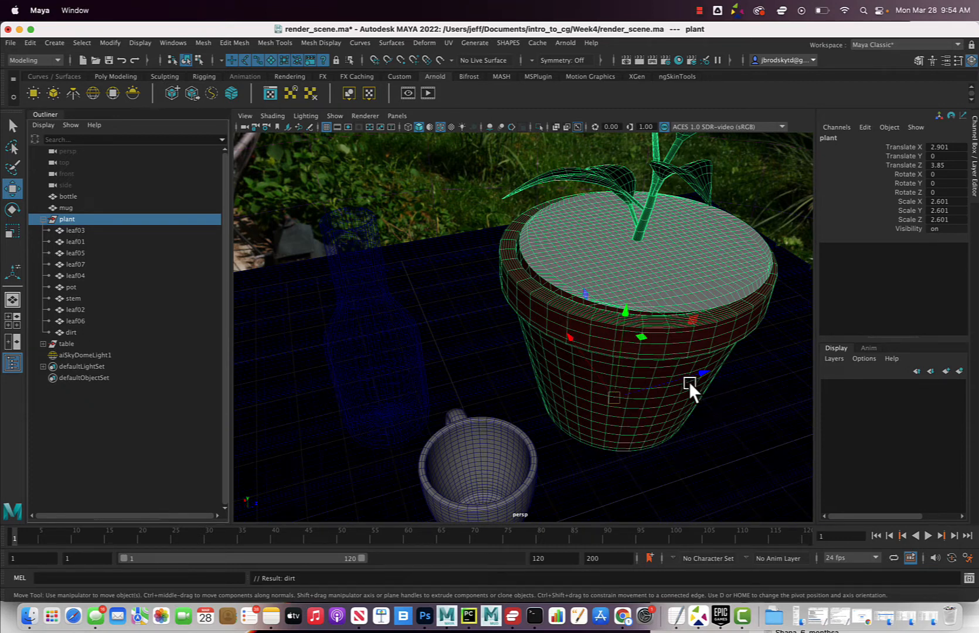
- Set the dirt's X, Y and Z translation to 0, and raise it on Y to about 1.637 inside the pot
click(78, 331)
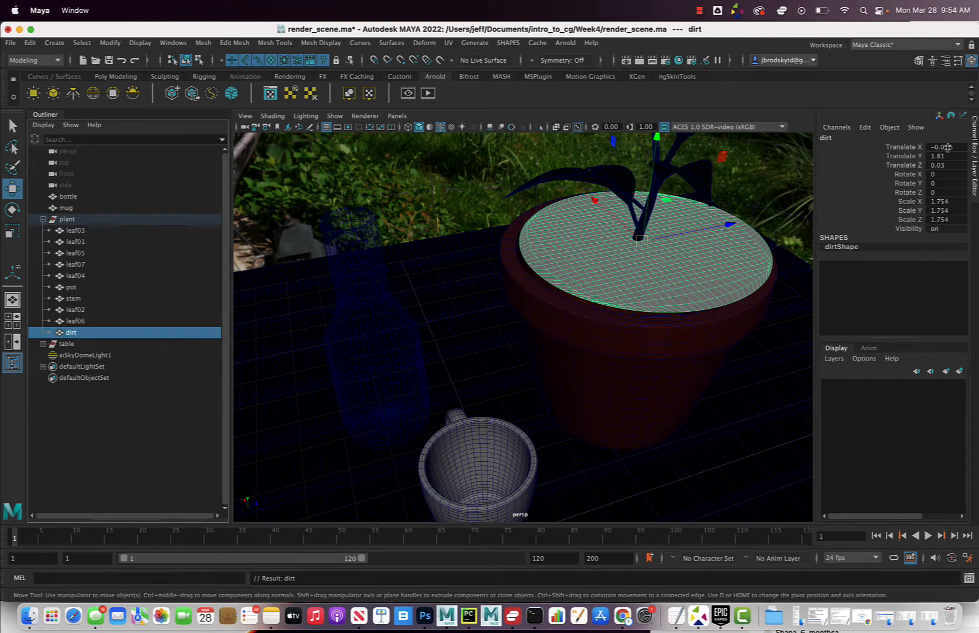
drag(941, 147, 951, 164)
double_click(952, 164)
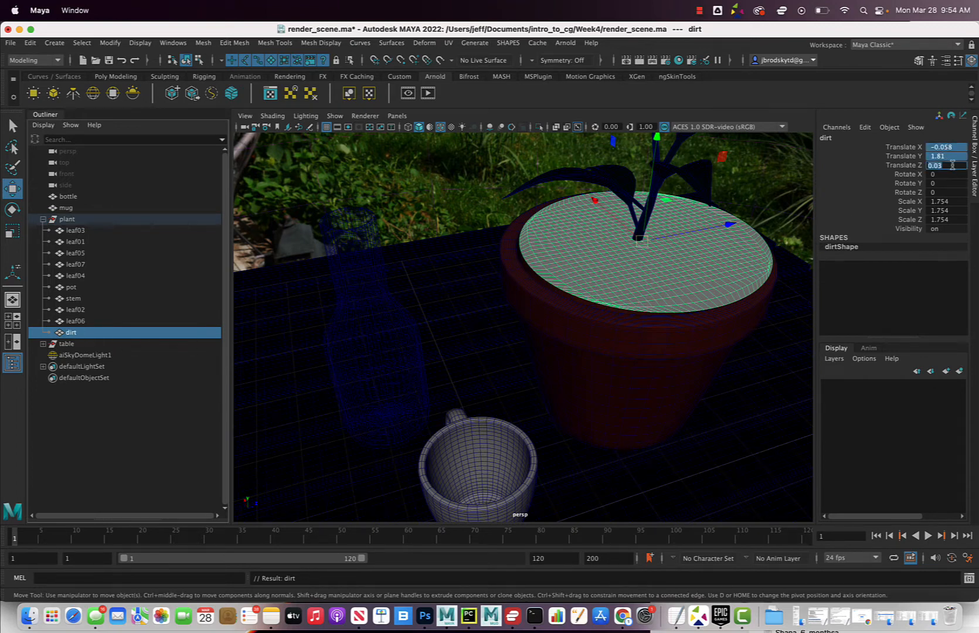
text(0)
key(Return)
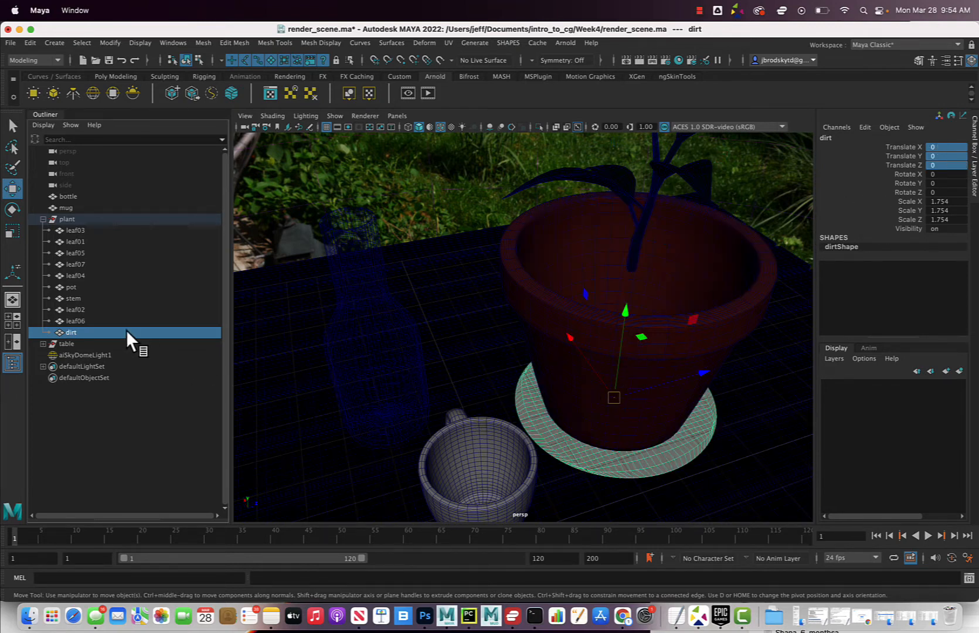
drag(622, 311, 673, 131)
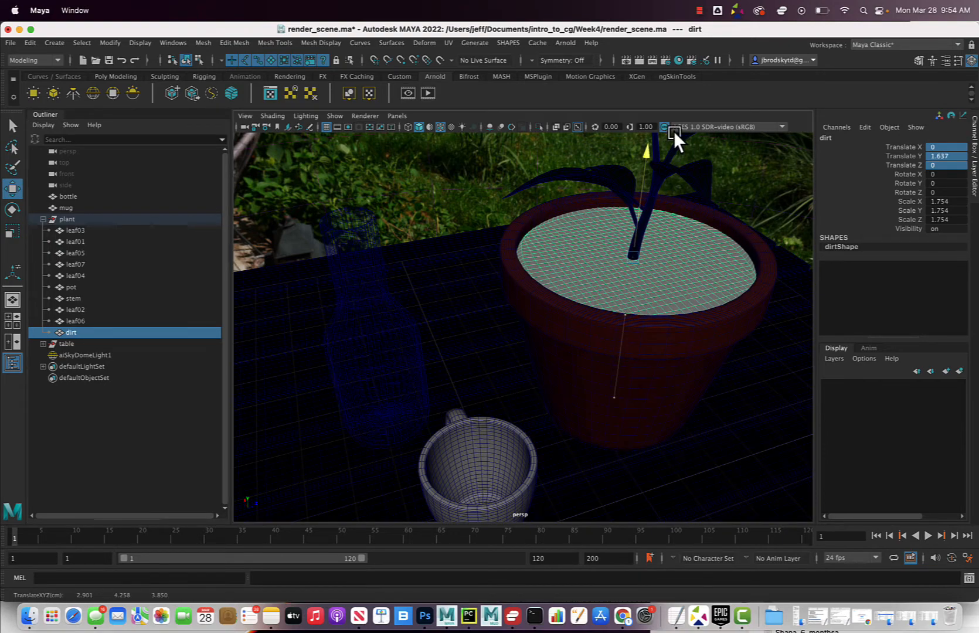
- Scale the dirt uniformly to about 1.843 in wireframe display so it meets the pot wall, and restore shaded display
alt+drag(648, 208, 611, 229)
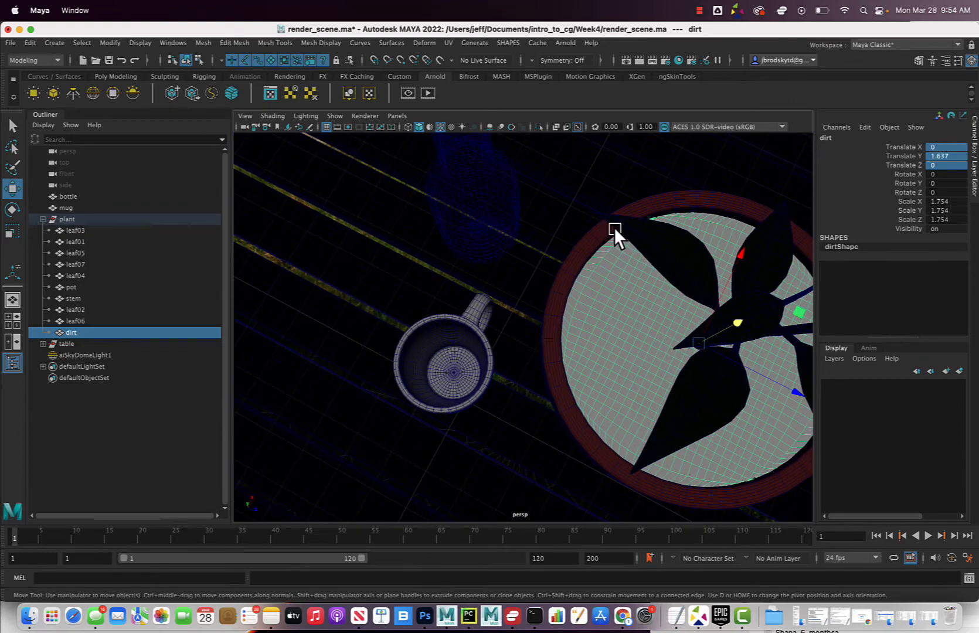
key(4)
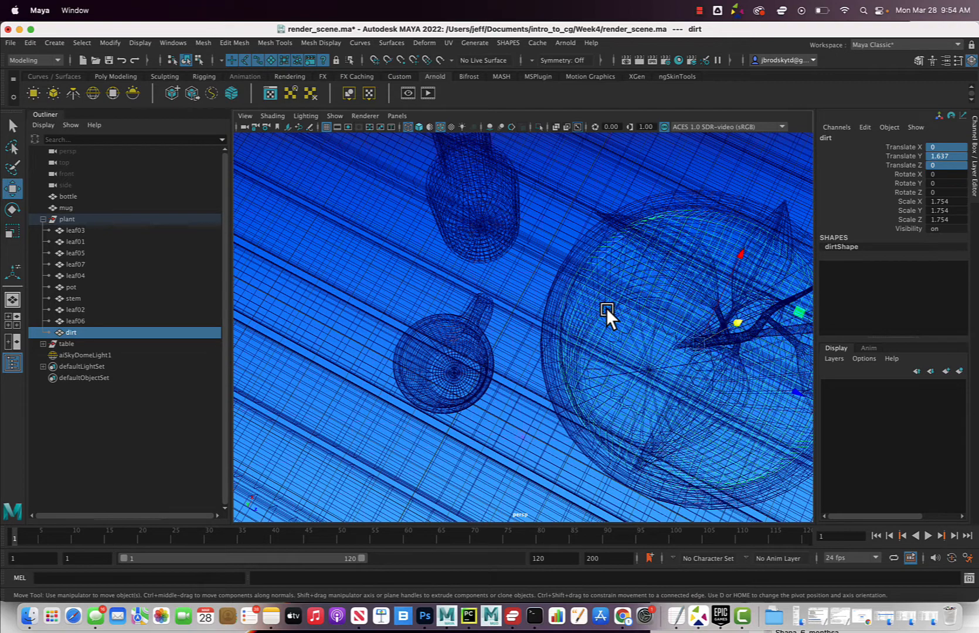
key(r)
drag(699, 344, 708, 343)
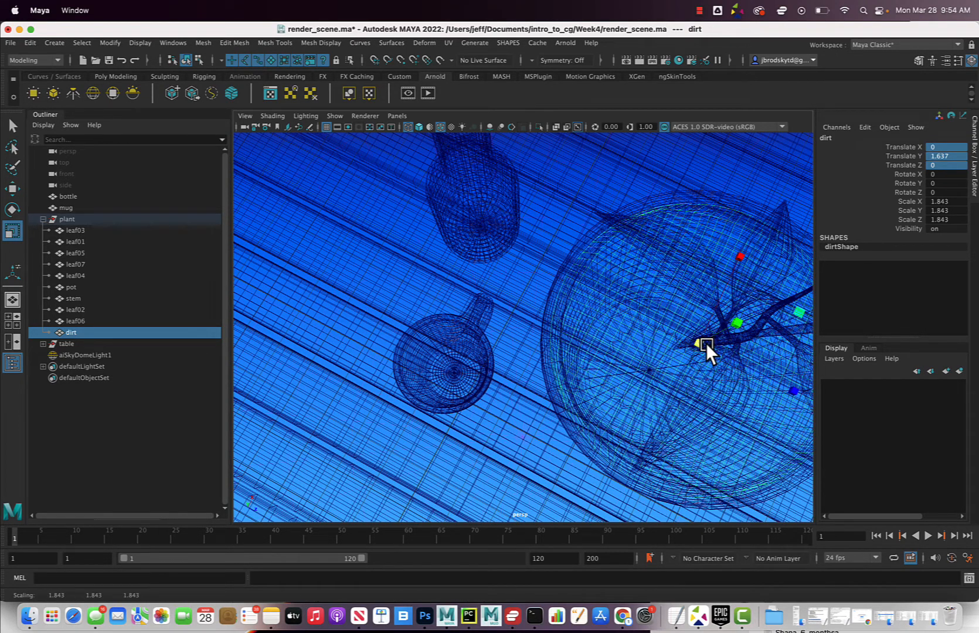
key(5)
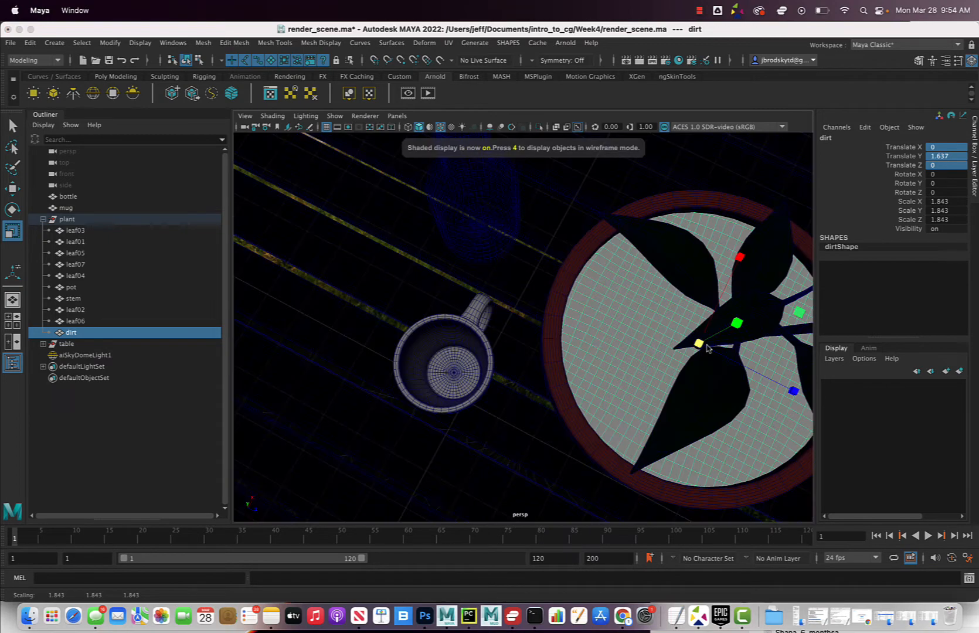
- Frame the pot from a low angle and activate the Sculpt Tool on the dirt with its tool settings open
alt+drag(610, 319, 642, 282)
alt+middle_drag(642, 282, 536, 326)
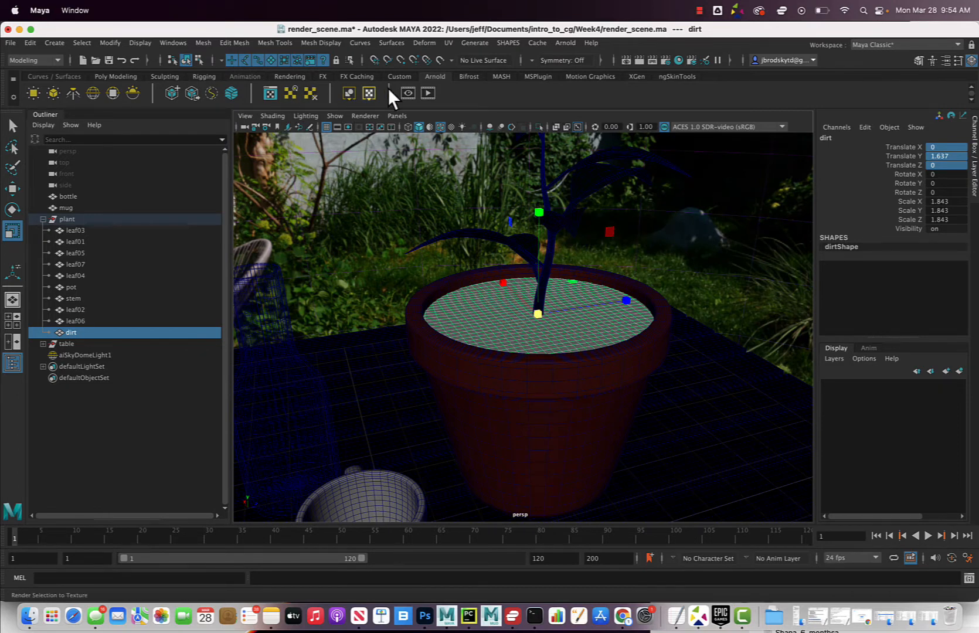
click(159, 76)
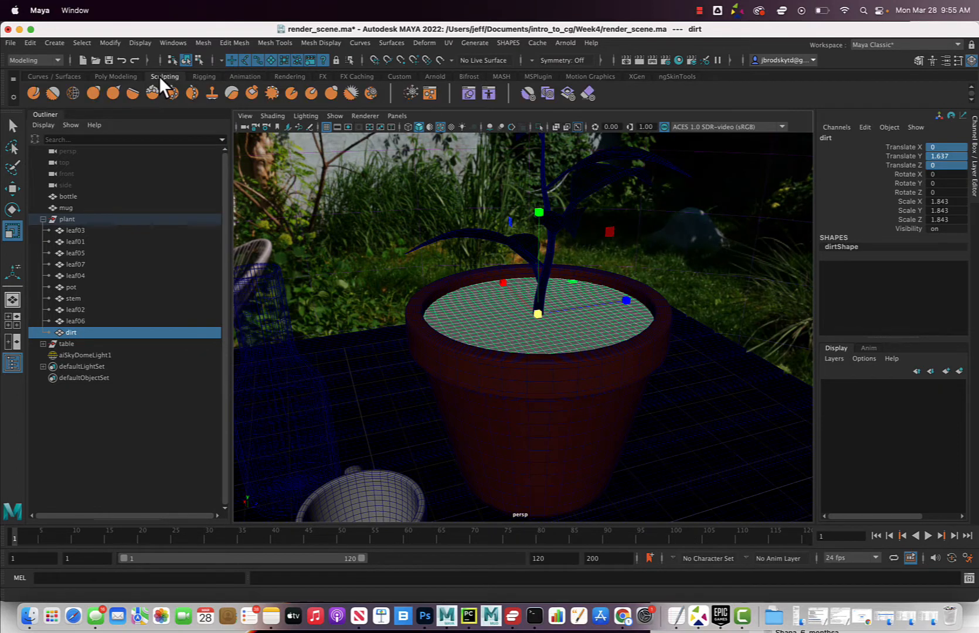
double_click(33, 94)
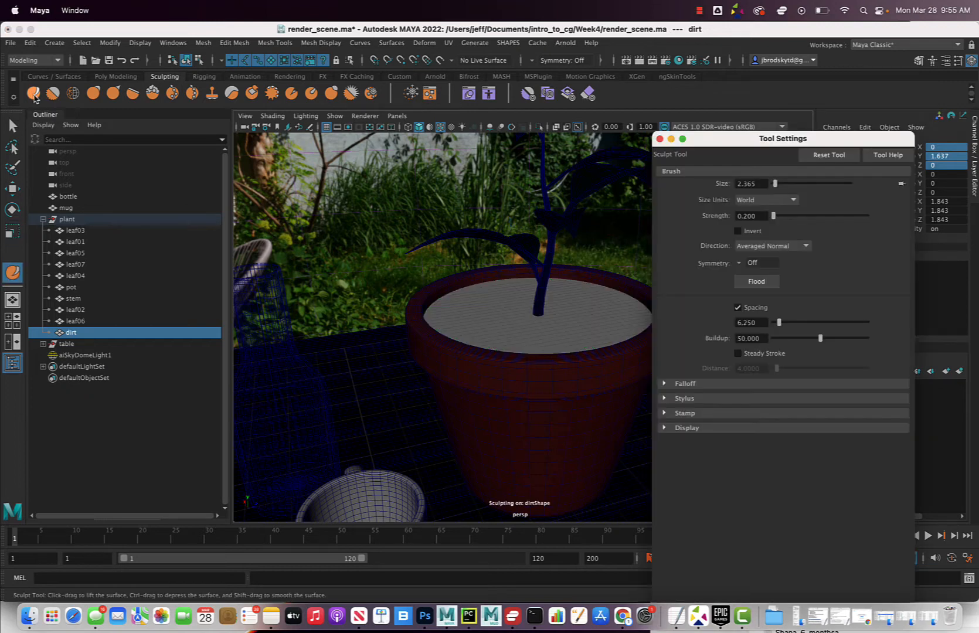
- Try a sculpting stroke on the dirt at the base of the stem, and undo it
click(534, 313)
drag(534, 313, 546, 315)
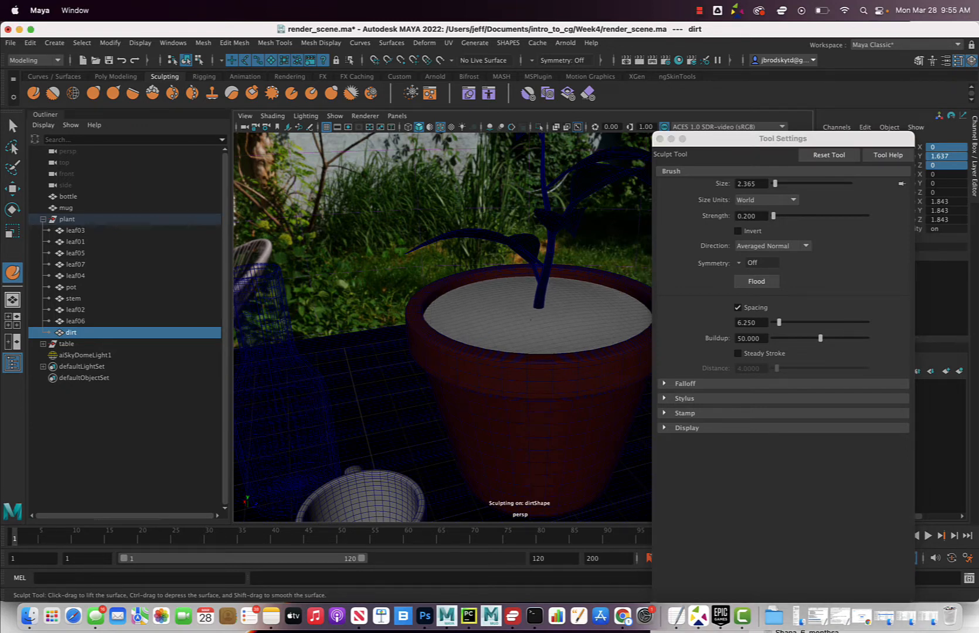
key(ctrl+z)
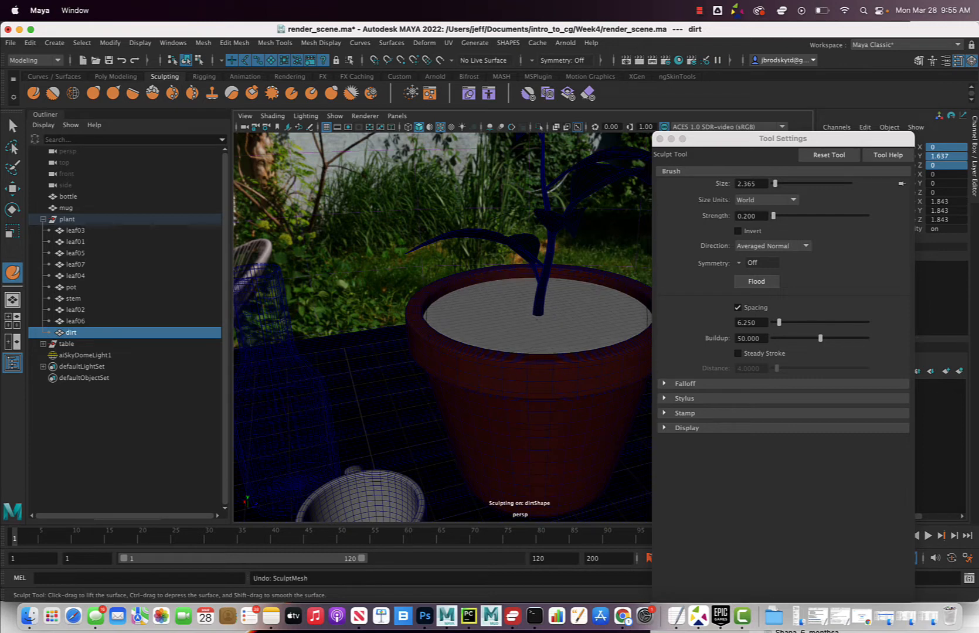
- Set the sculpt brush strength to 15 and raise a mound in the dirt around the stem
click(764, 218)
drag(764, 218, 728, 215)
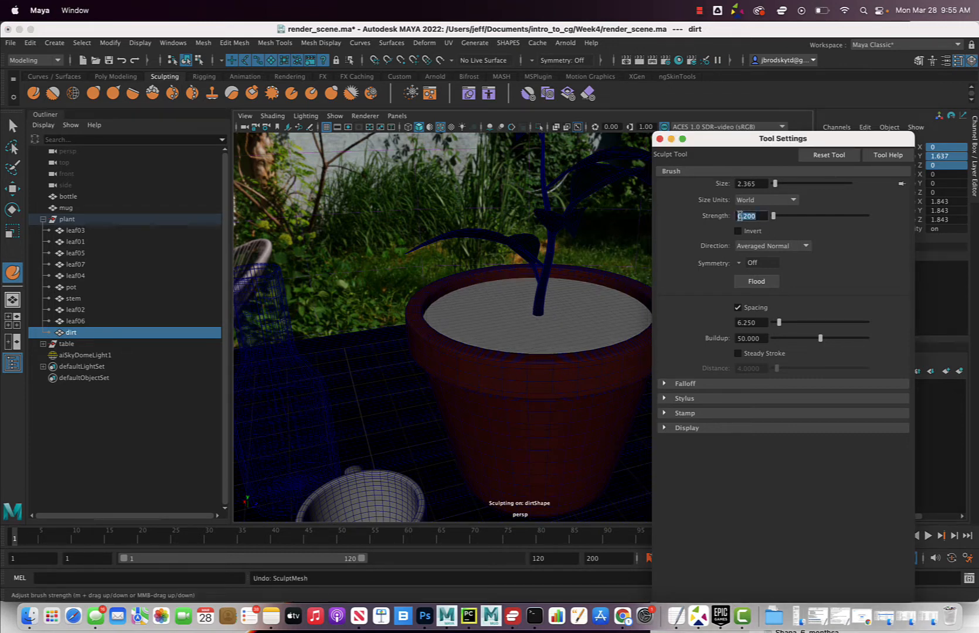
text(15)
key(Return)
drag(554, 316, 528, 314)
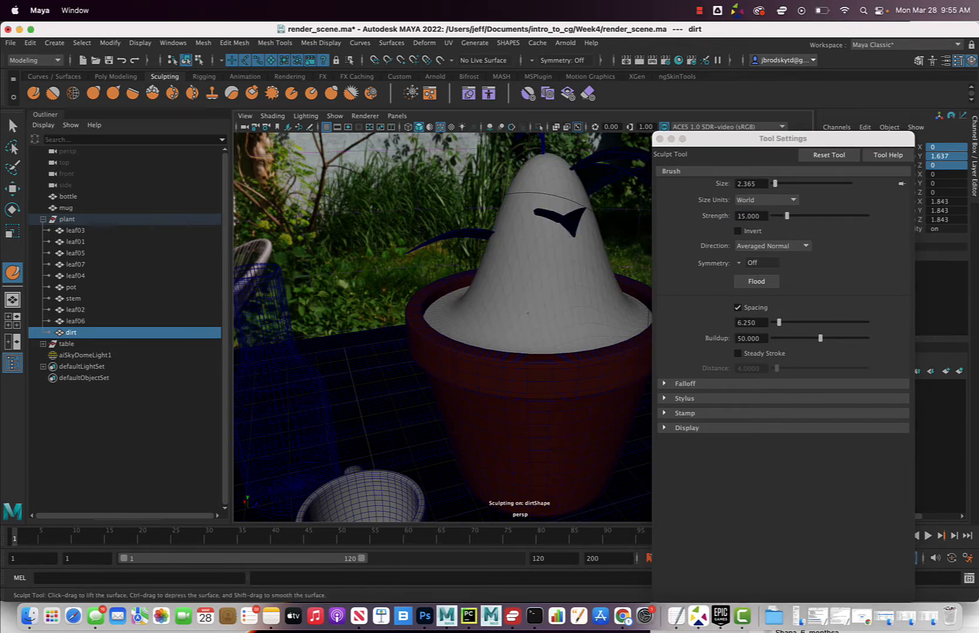
- Undo the mound around the stem, set the sculpt brush strength to 0.2, and move the tool settings clear of the pot
key(super+z)
drag(766, 215, 719, 216)
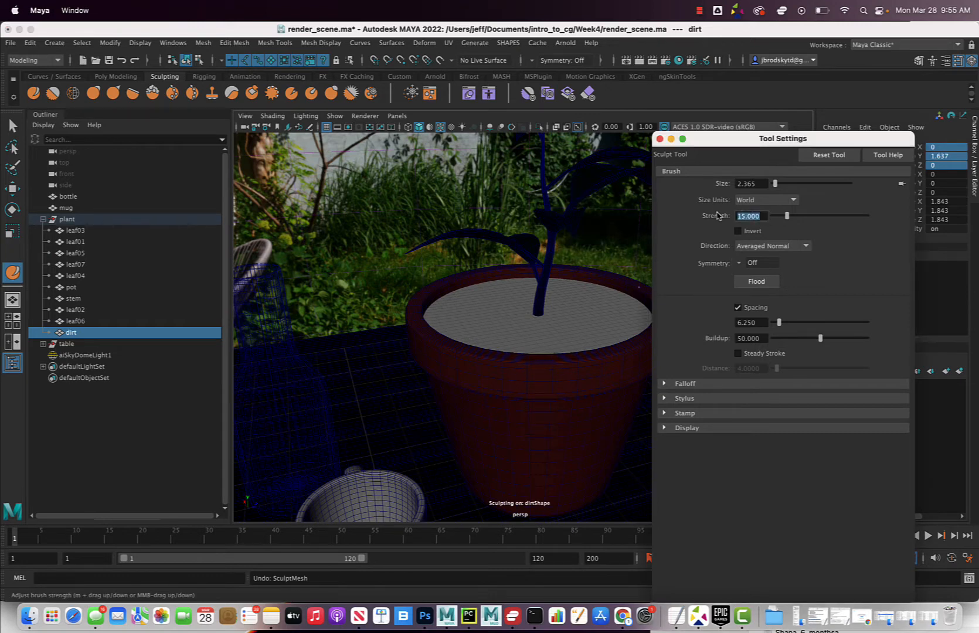
text(0.2)
key(Return)
drag(712, 140, 799, 199)
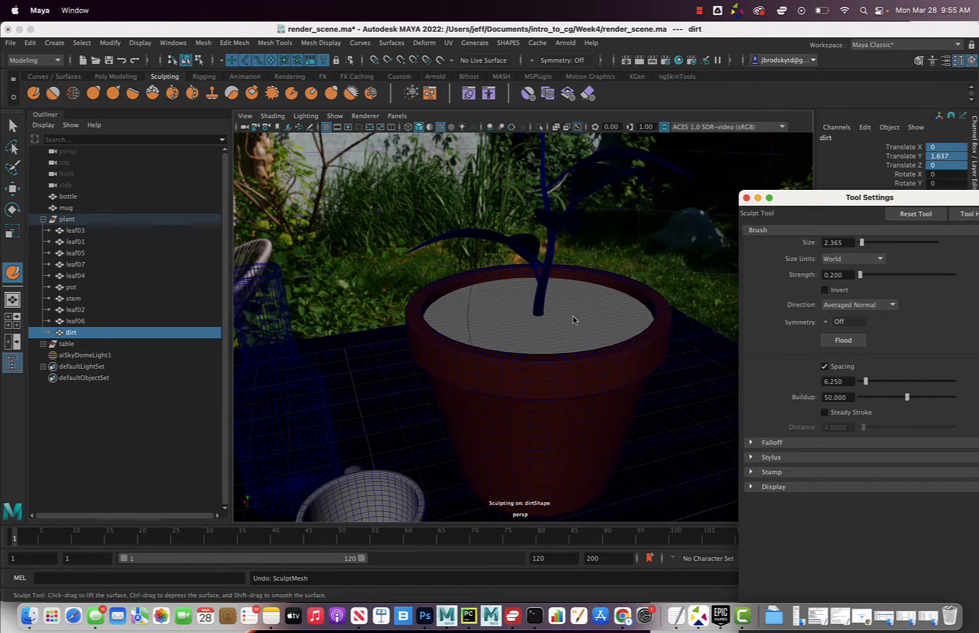
- Reduce the sculpt brush size to about 0.495, sculpt low uneven bumps across the dirt, and return to the Select Tool
key(b)
mouse_move(577, 317)
mouse_down()
mouse_move(578, 301)
mouse_move(568, 322)
mouse_move(517, 303)
mouse_move(509, 320)
mouse_move(519, 302)
mouse_move(563, 311)
mouse_move(571, 296)
mouse_move(509, 309)
mouse_move(491, 335)
mouse_move(586, 308)
mouse_move(612, 331)
mouse_move(522, 343)
mouse_move(469, 305)
mouse_move(475, 331)
mouse_move(451, 293)
mouse_move(467, 321)
mouse_up()
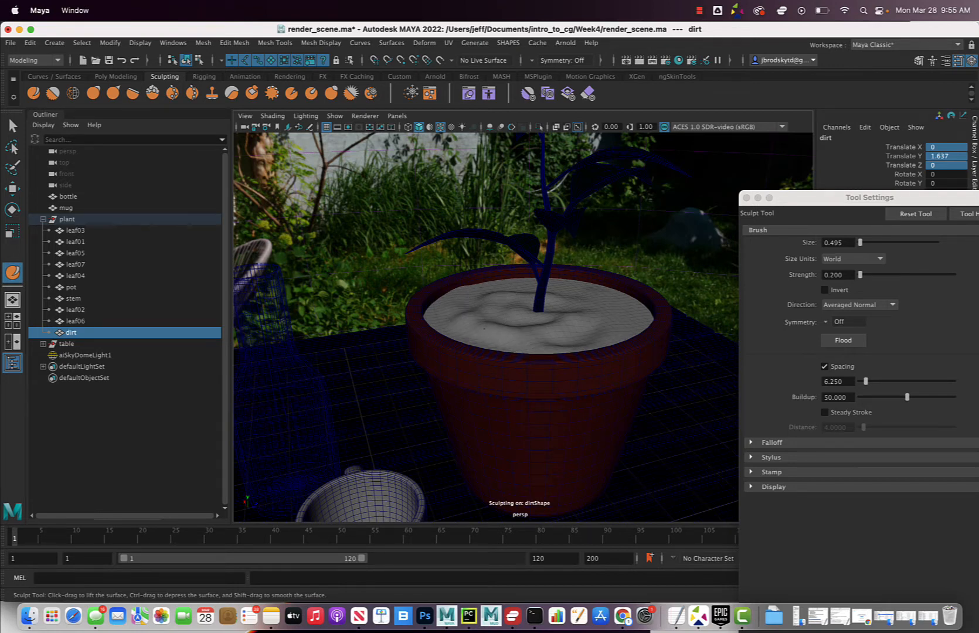
alt+drag(560, 297, 581, 328)
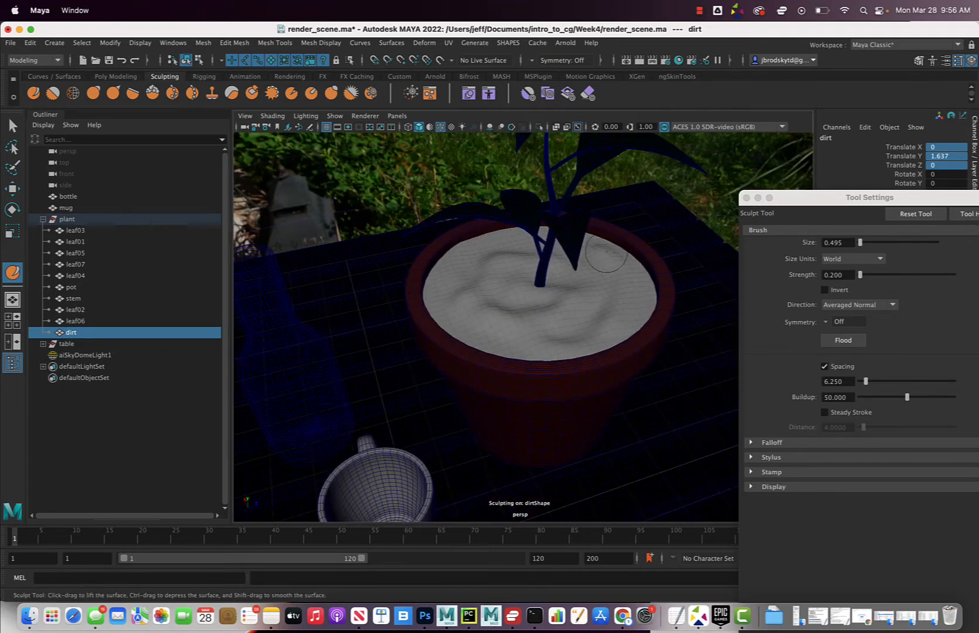
alt+drag(651, 298, 634, 303)
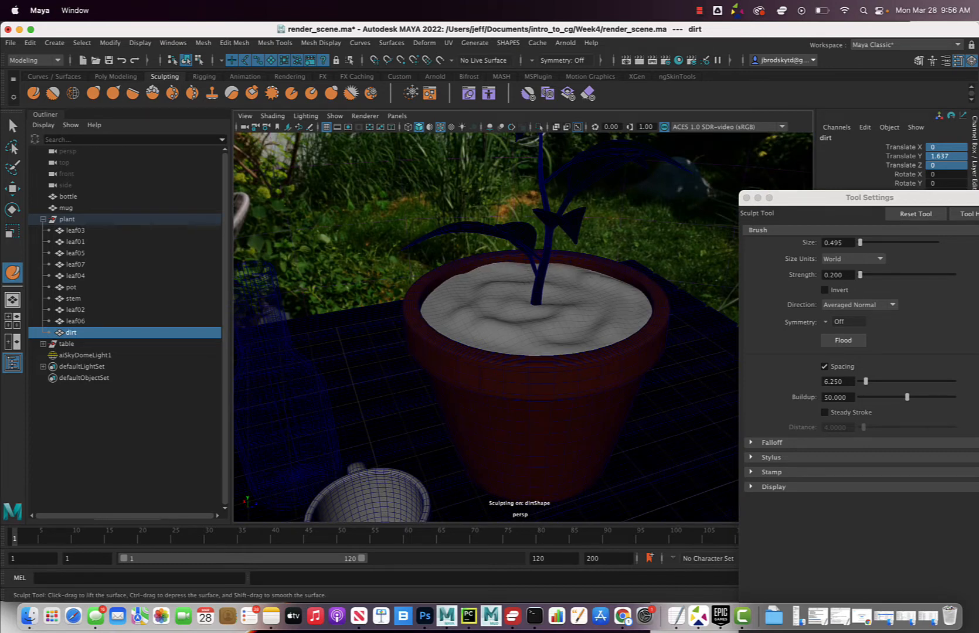
mouse_move(591, 292)
mouse_down()
mouse_move(608, 323)
mouse_move(580, 326)
mouse_up()
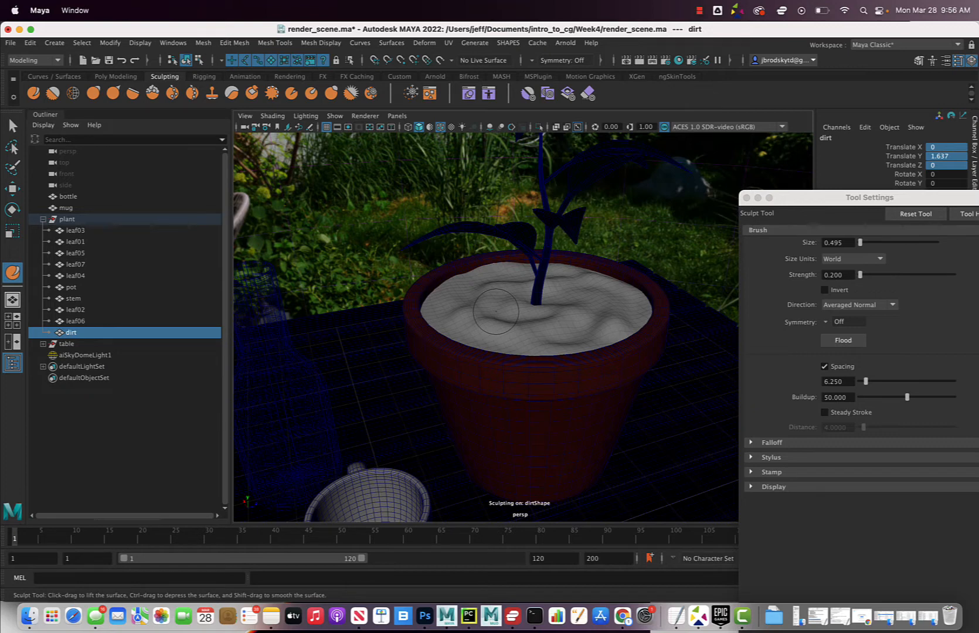
key(q)
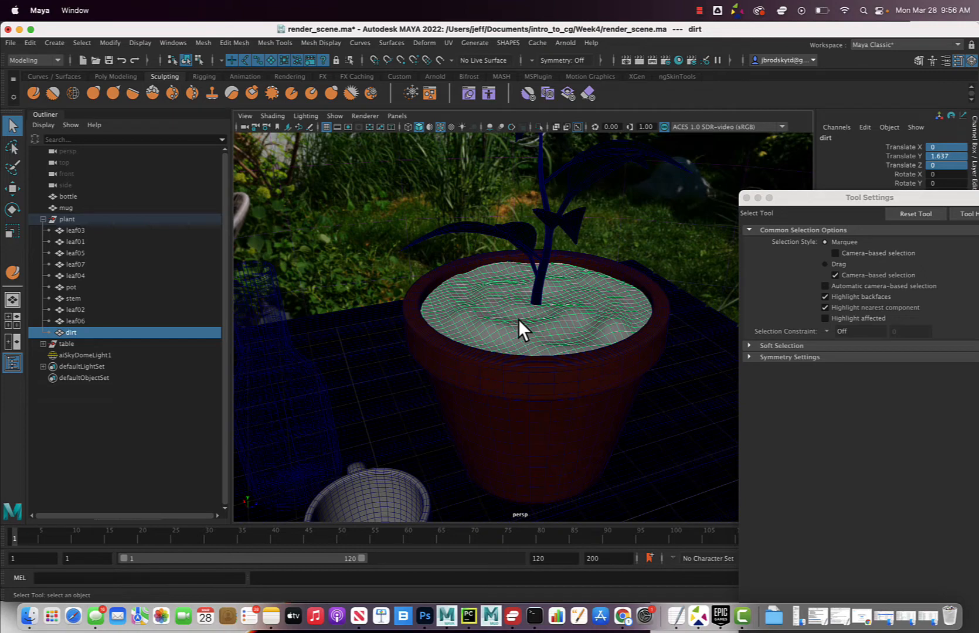
- Render a close view of the pot in the Arnold RenderView and examine the sculpted dirt
scroll(520, 321, up, 5)
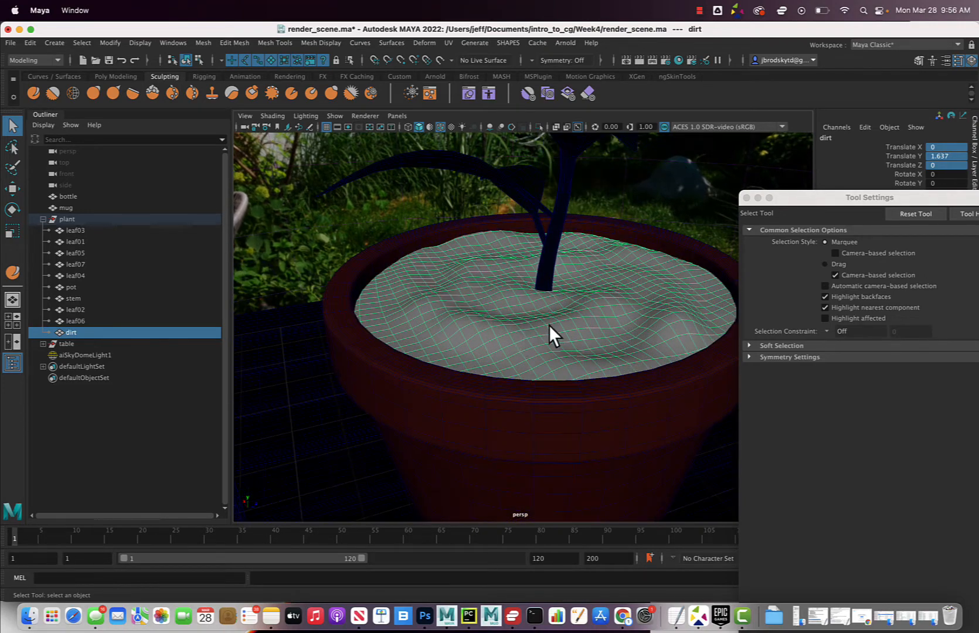
alt+drag(550, 335, 483, 360)
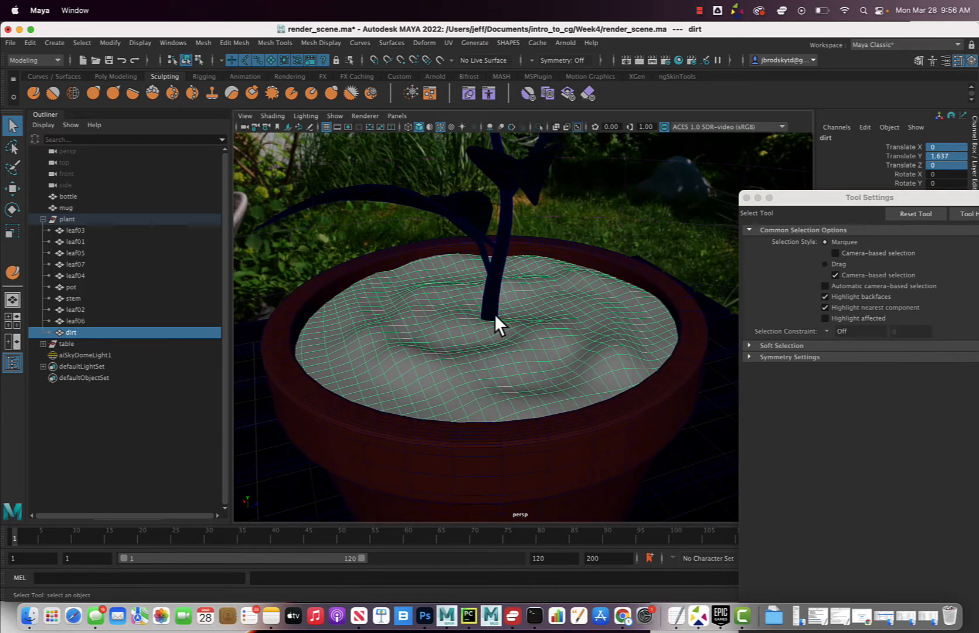
click(432, 75)
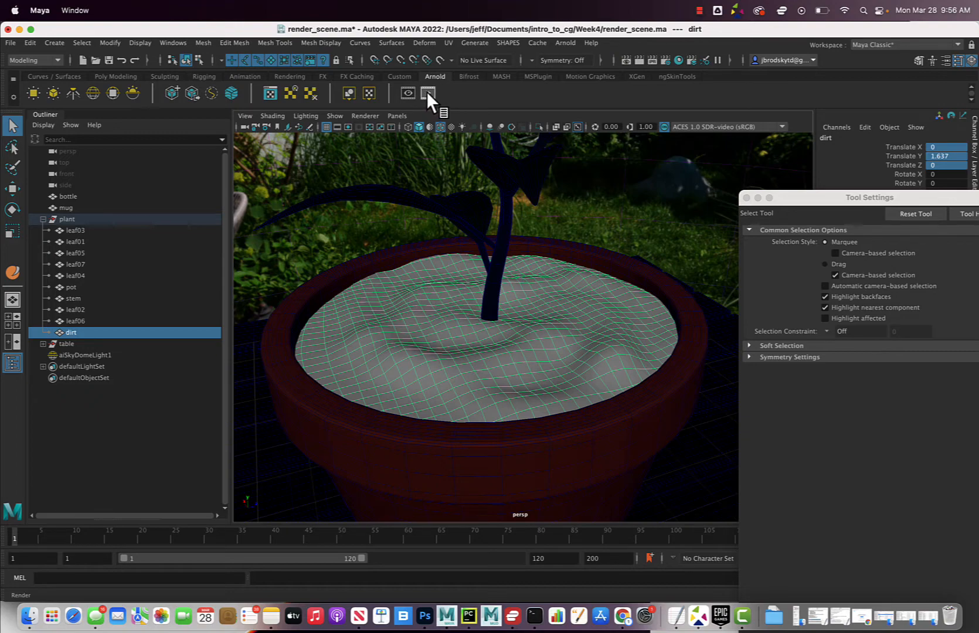
click(428, 92)
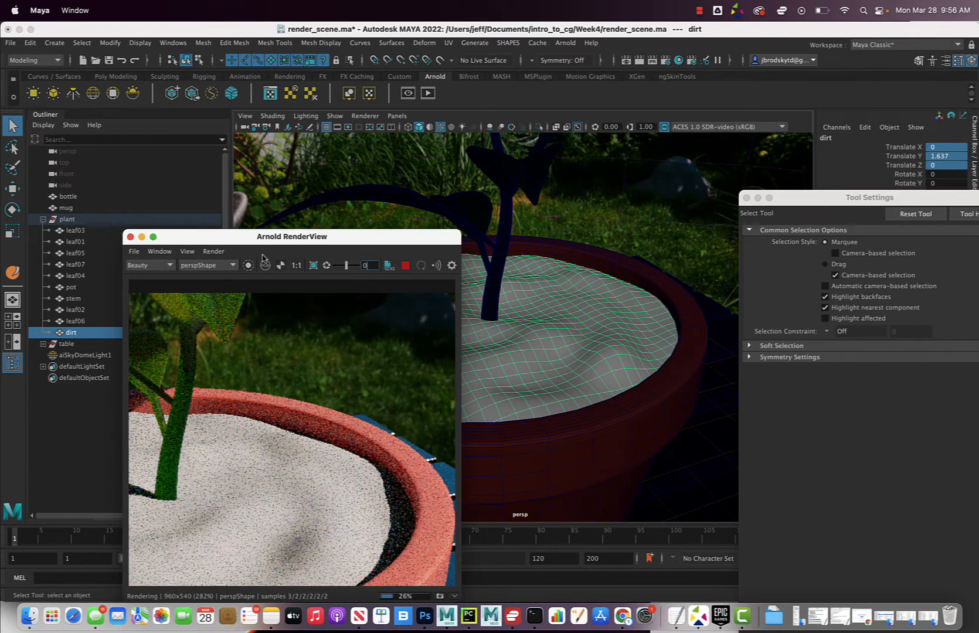
drag(283, 238, 362, 192)
scroll(402, 279, up, 2)
scroll(402, 279, down, 6)
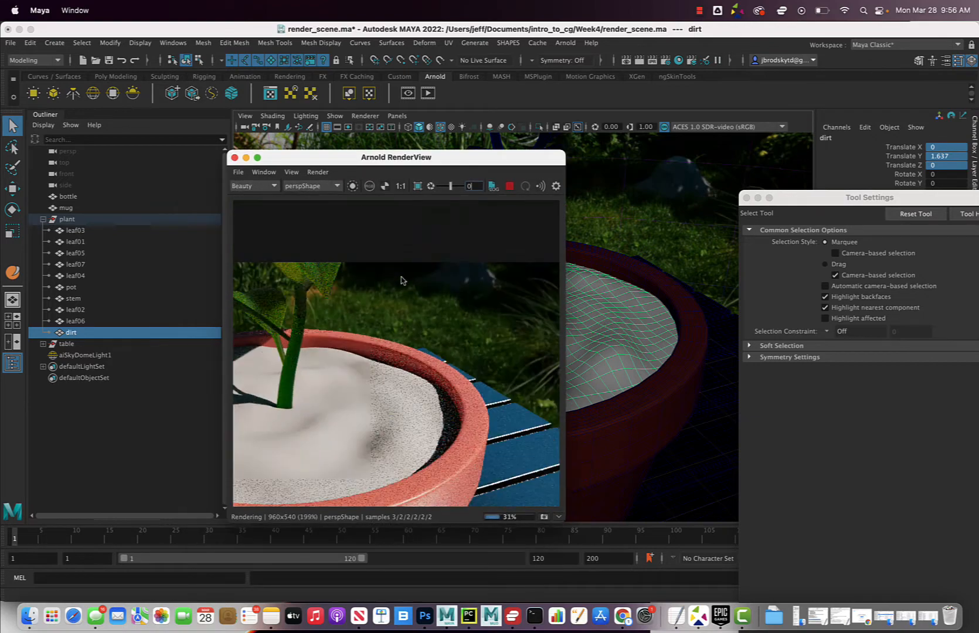
scroll(401, 278, up, 1)
scroll(401, 281, up, 1)
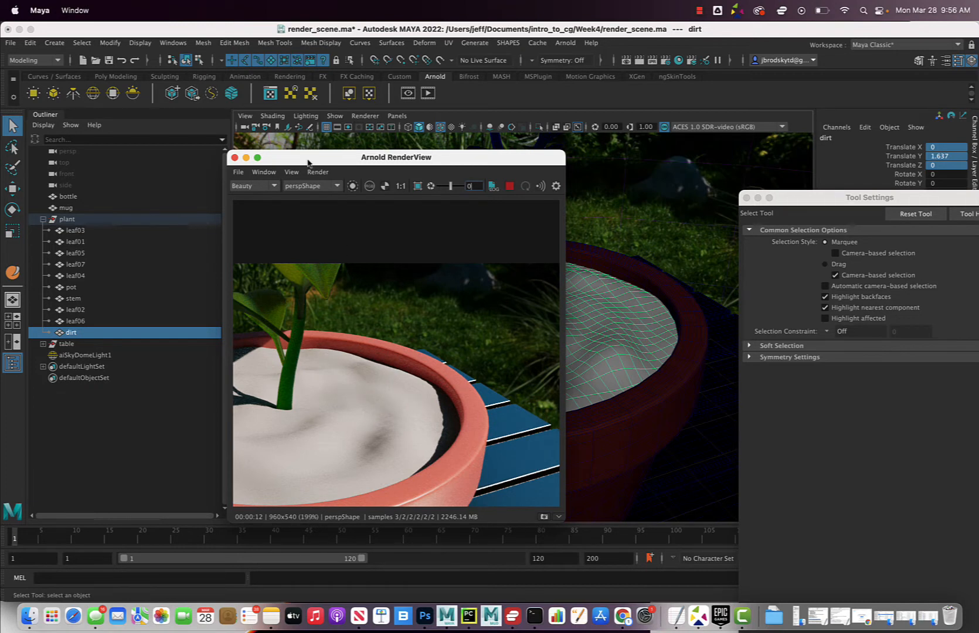
- Place the Arnold RenderView beside the pot so the dirt stays in view, and close the tool settings
drag(308, 163, 143, 239)
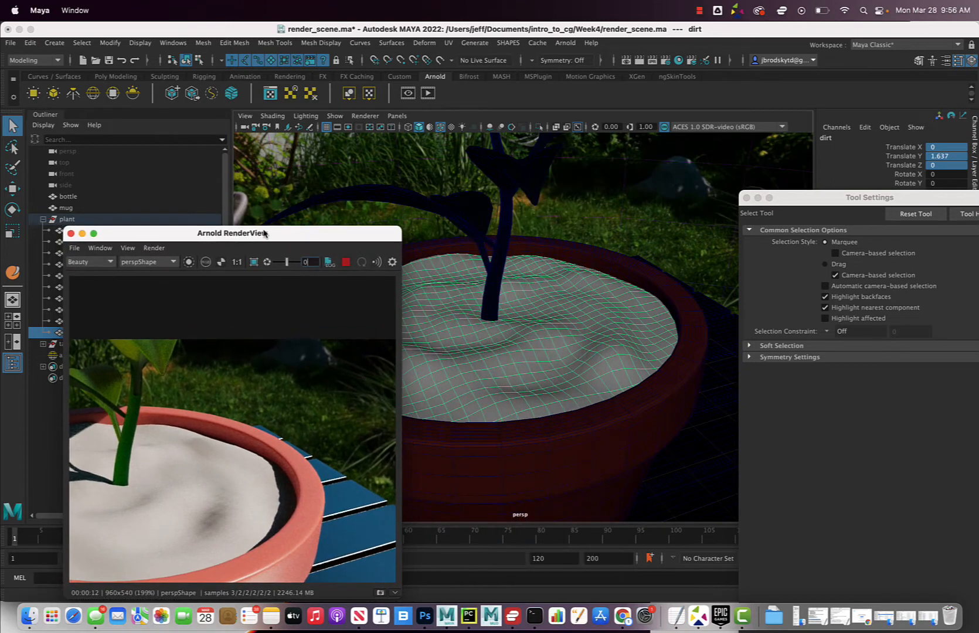
drag(269, 234, 236, 221)
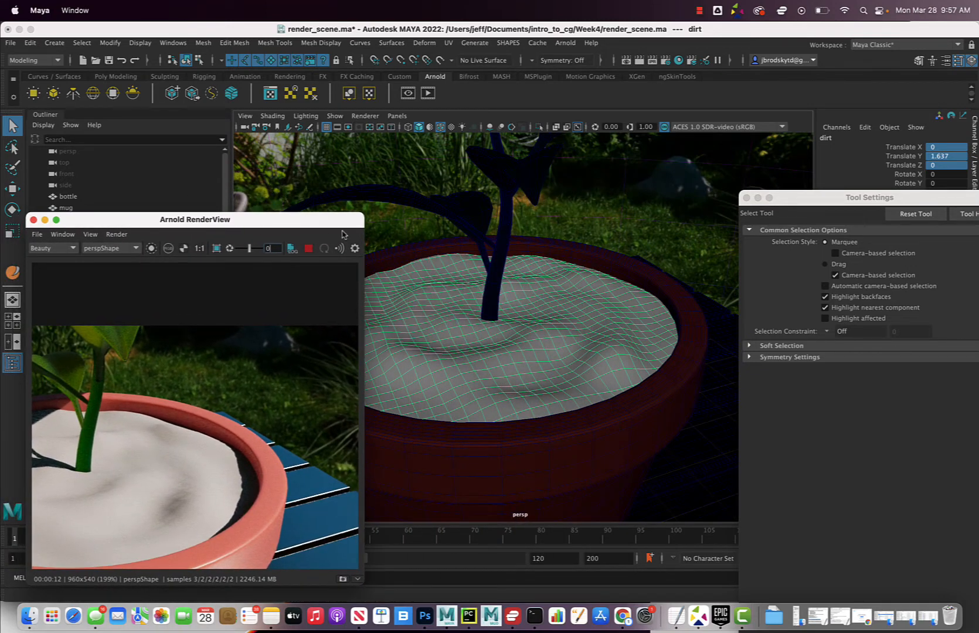
drag(810, 202, 729, 185)
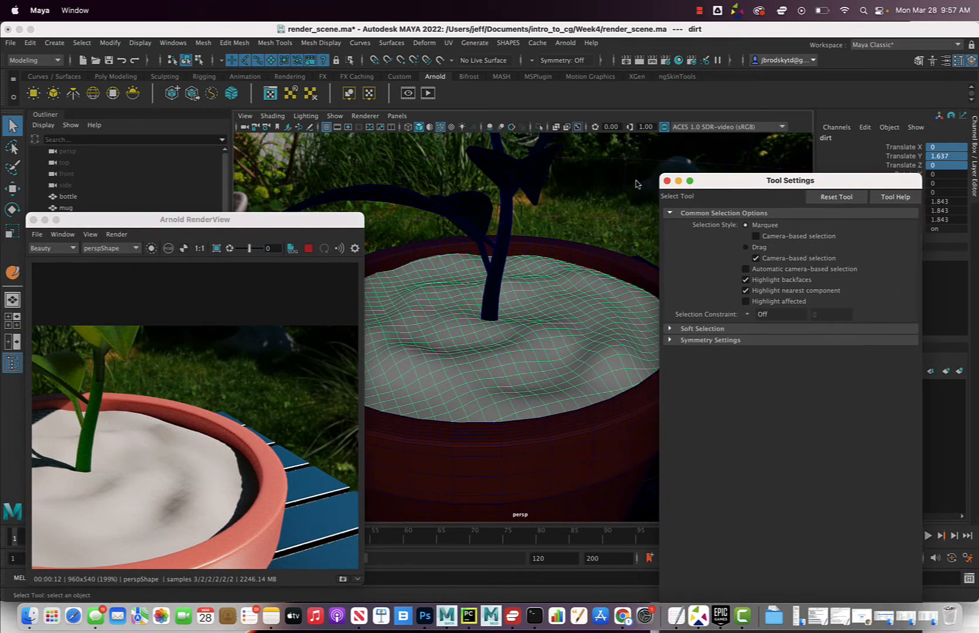
click(667, 181)
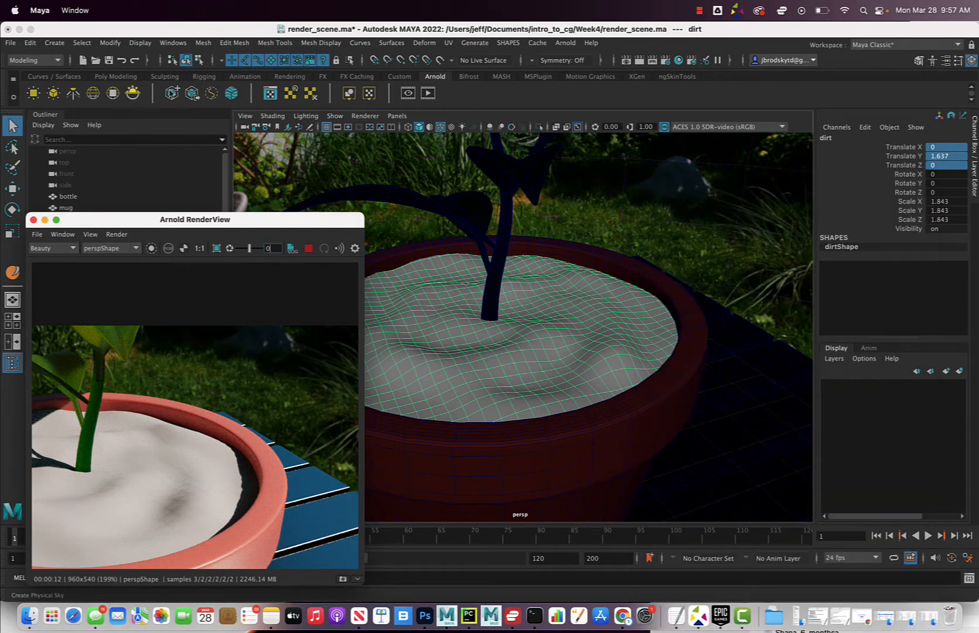
- Open the Hypershade and clear the leaf_surface network from its work area
click(164, 42)
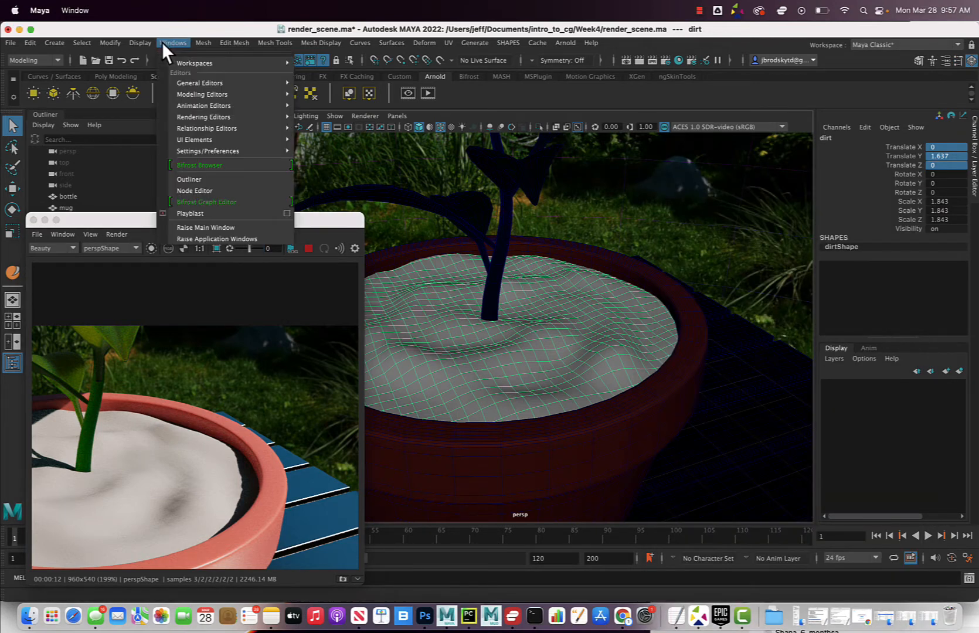
mouse_move(267, 118)
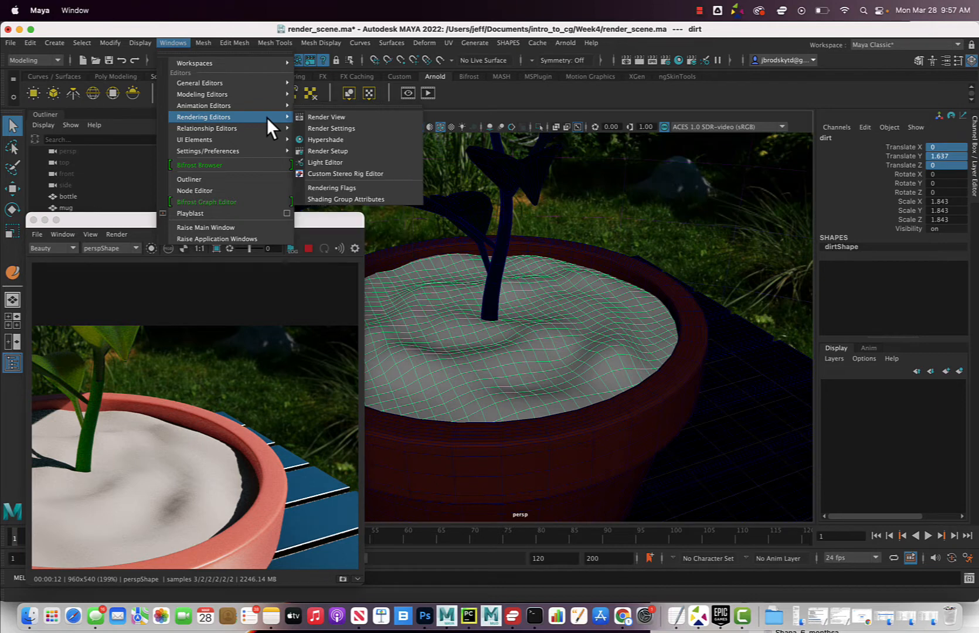
click(356, 138)
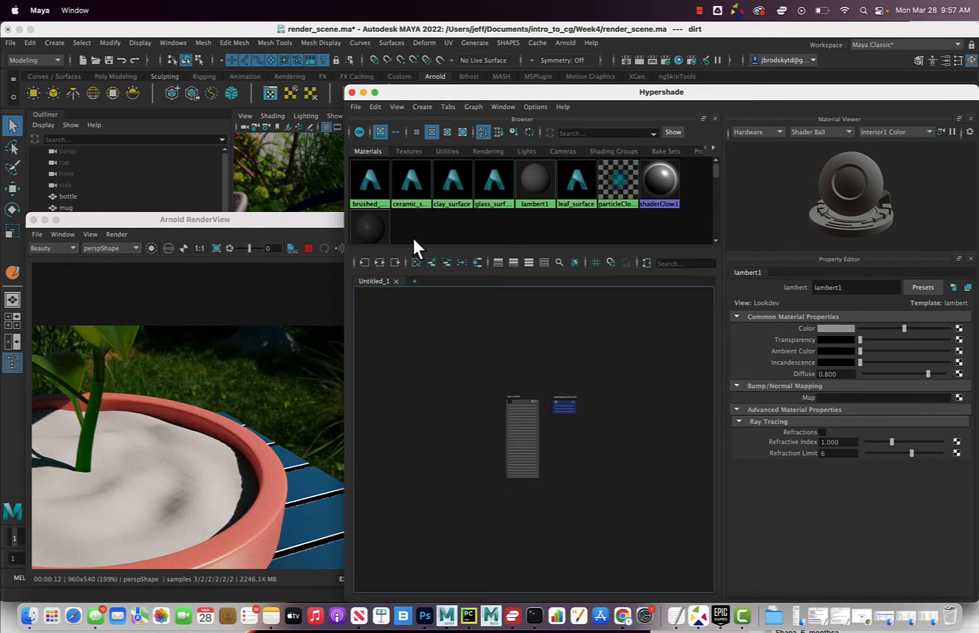
scroll(516, 402, up, 5)
scroll(516, 401, down, 3)
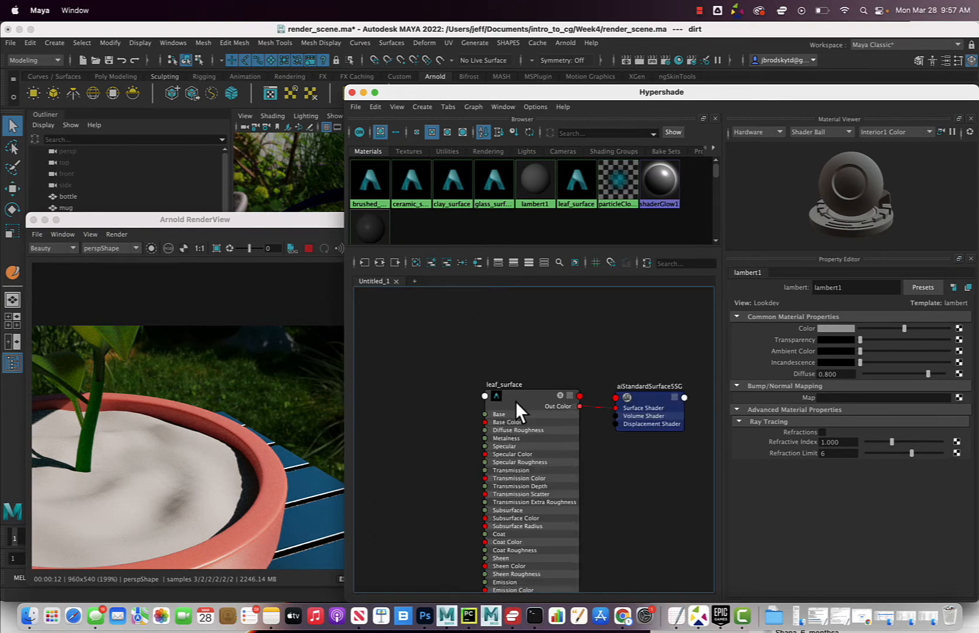
scroll(515, 401, up, 4)
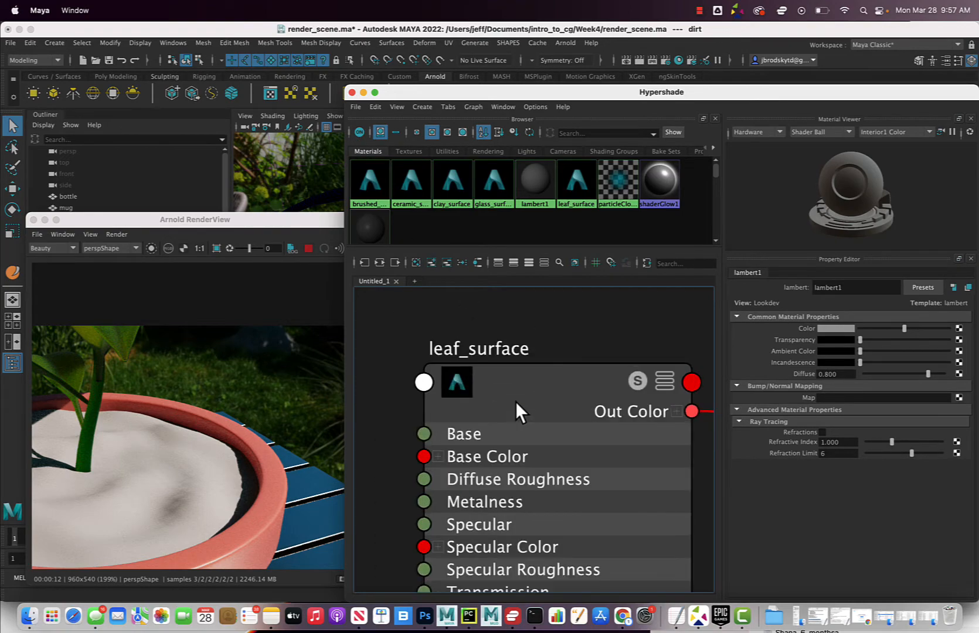
click(417, 262)
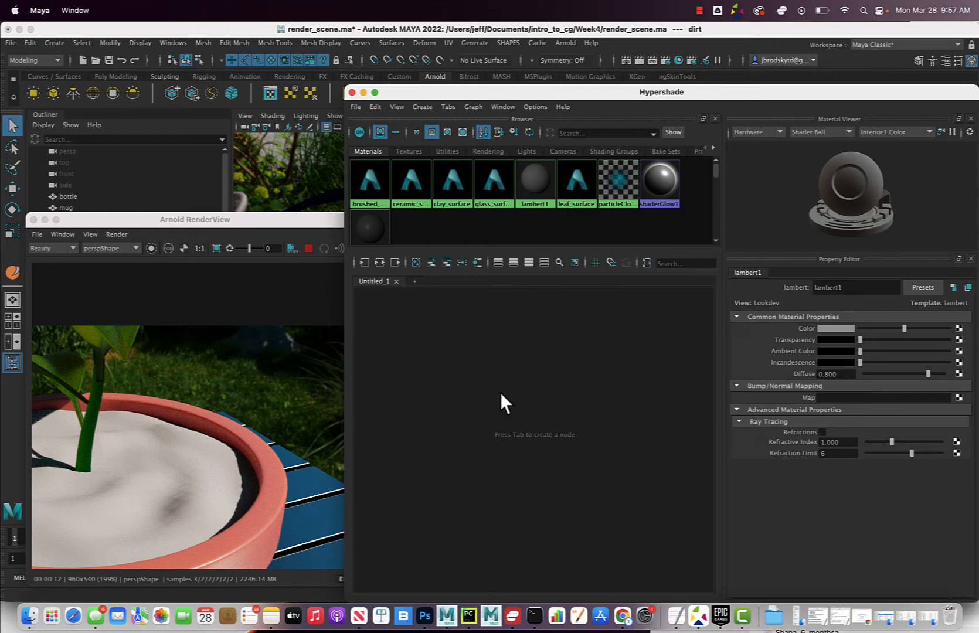
- Create an Arnold aiStandardSurface material in the Hypershade and frame its nodes in the work area
right_drag(508, 394, 508, 365)
click(194, 335)
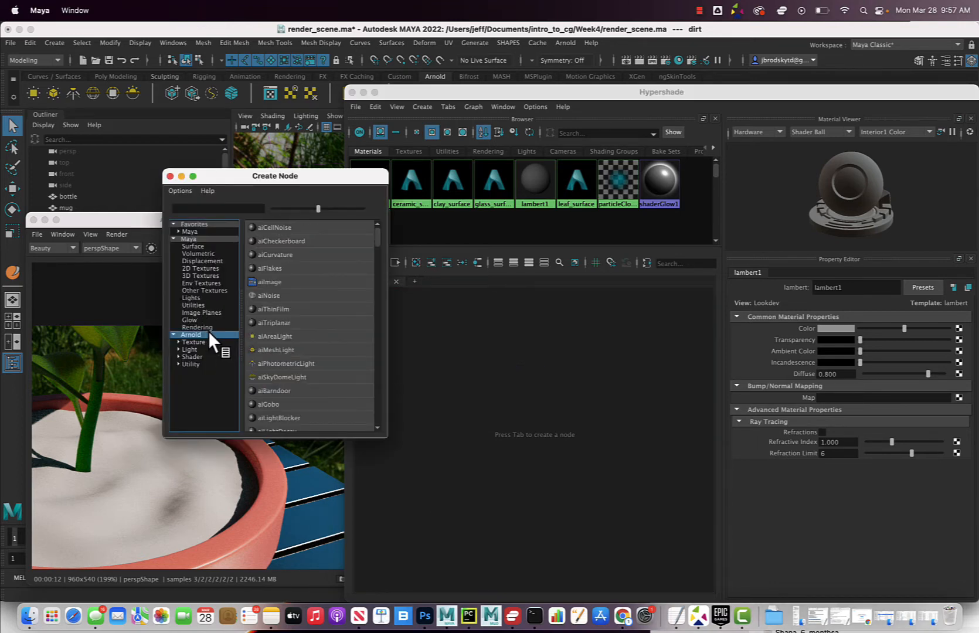
scroll(278, 341, down, 6)
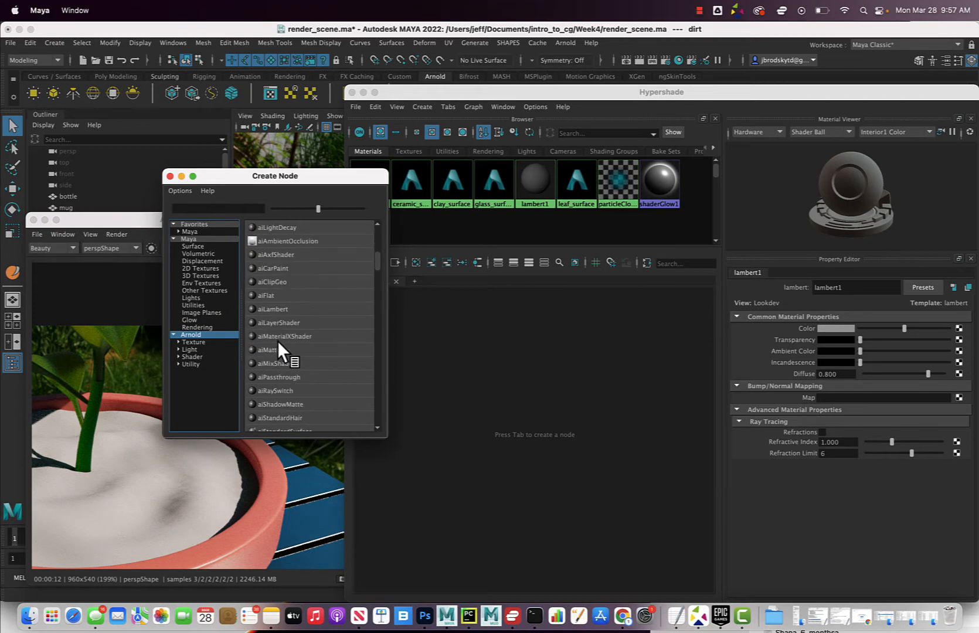
click(277, 347)
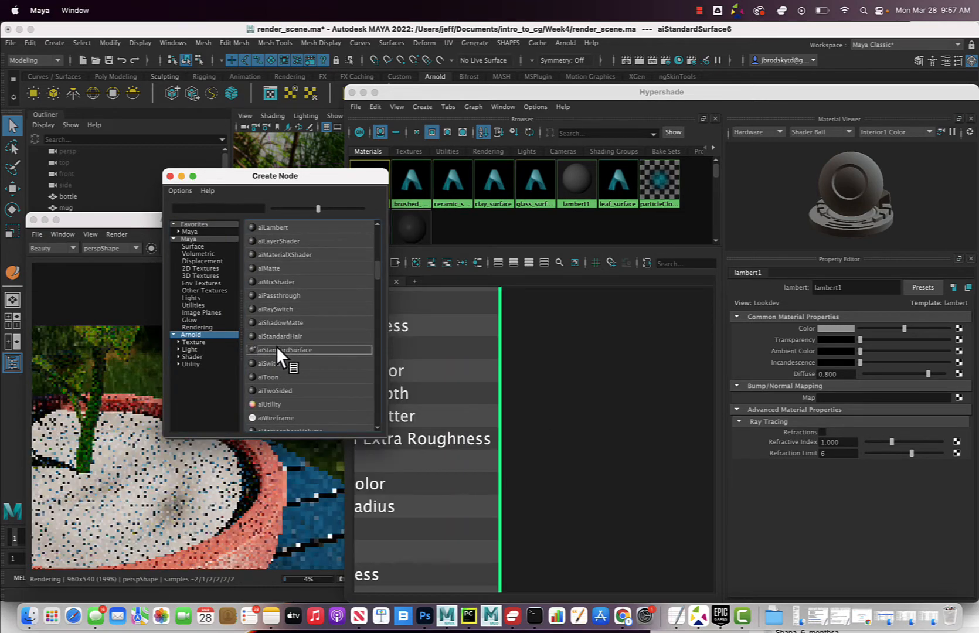
click(170, 176)
key(f)
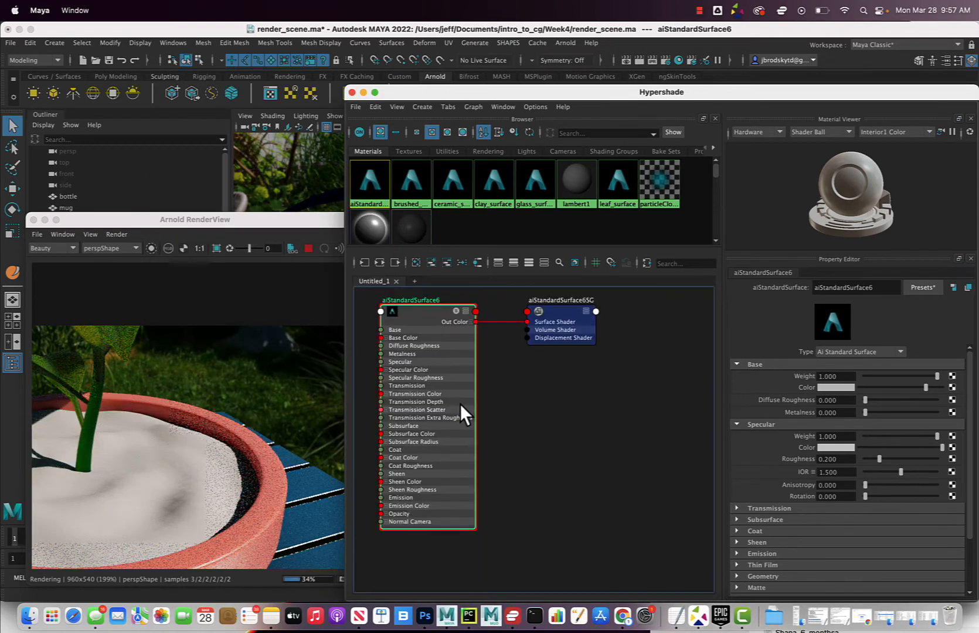
- Rename the new aiStandardSurface material to dirt_surface and shift its node slightly away from the shading group
scroll(483, 408, down, 2)
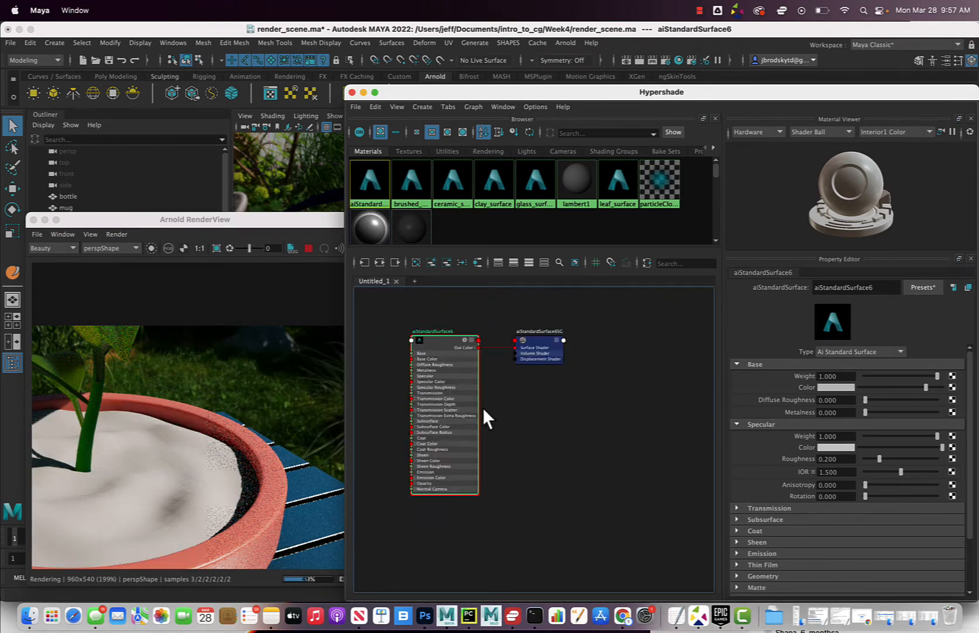
alt+middle_drag(486, 411, 599, 438)
scroll(546, 437, up, 2)
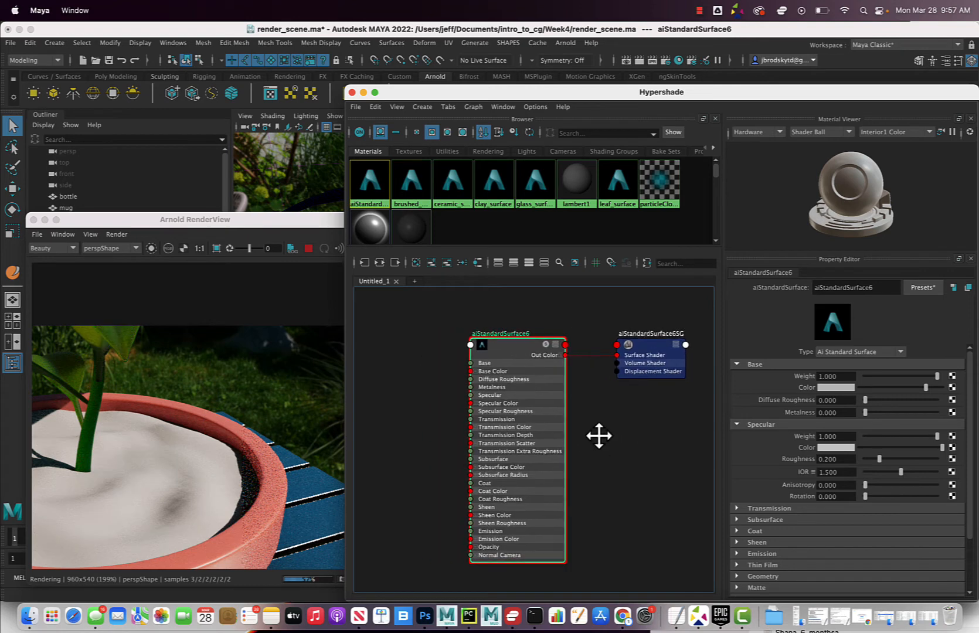
double_click(510, 333)
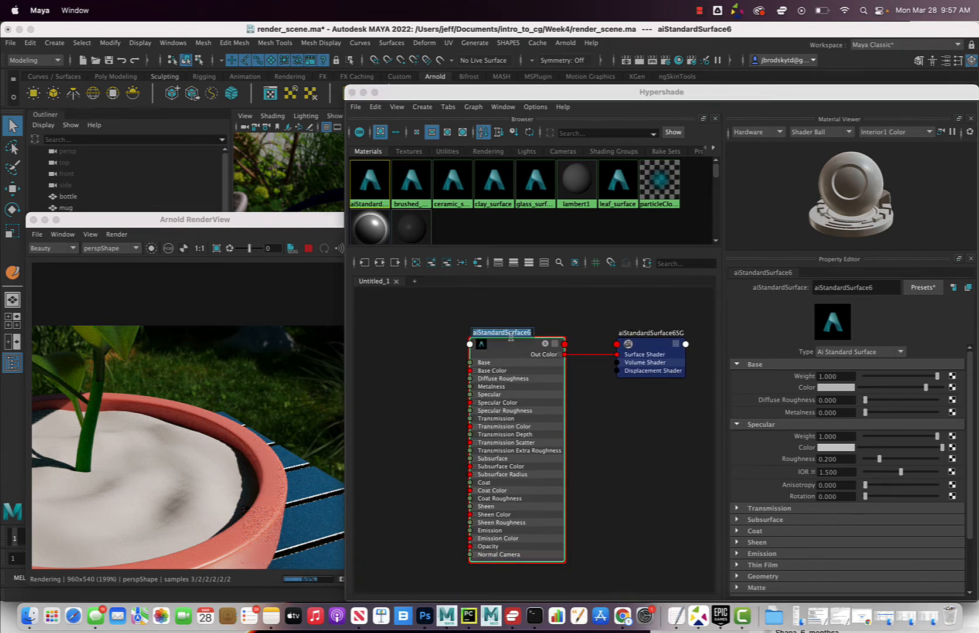
text(dirt_surface)
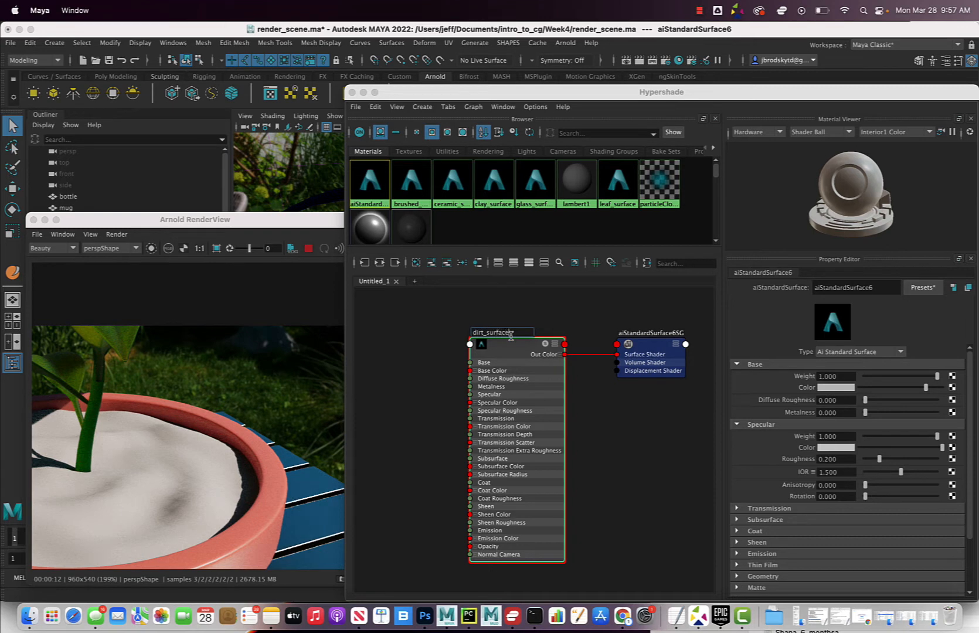
key(Return)
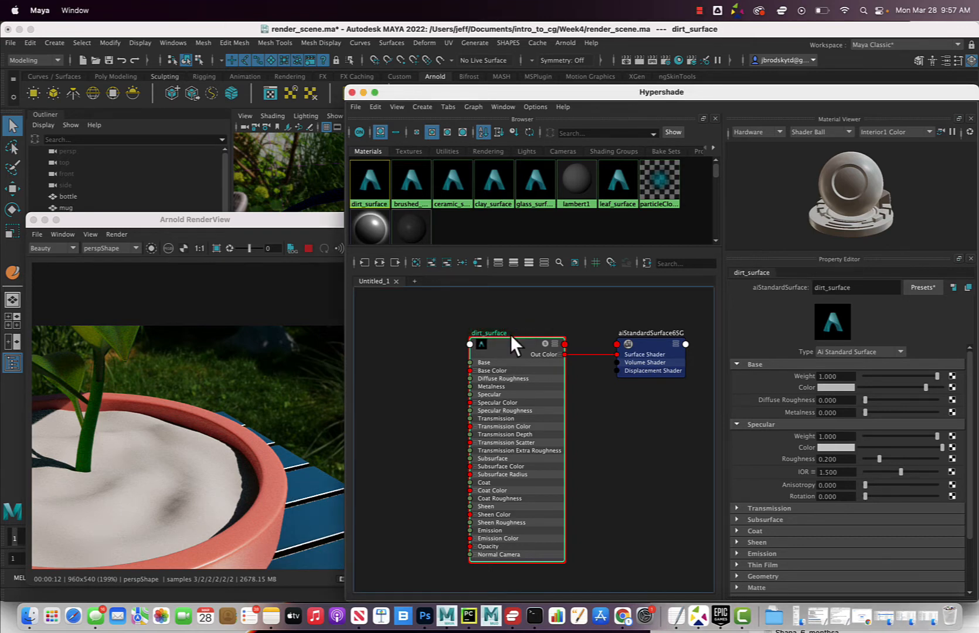
drag(503, 344, 491, 343)
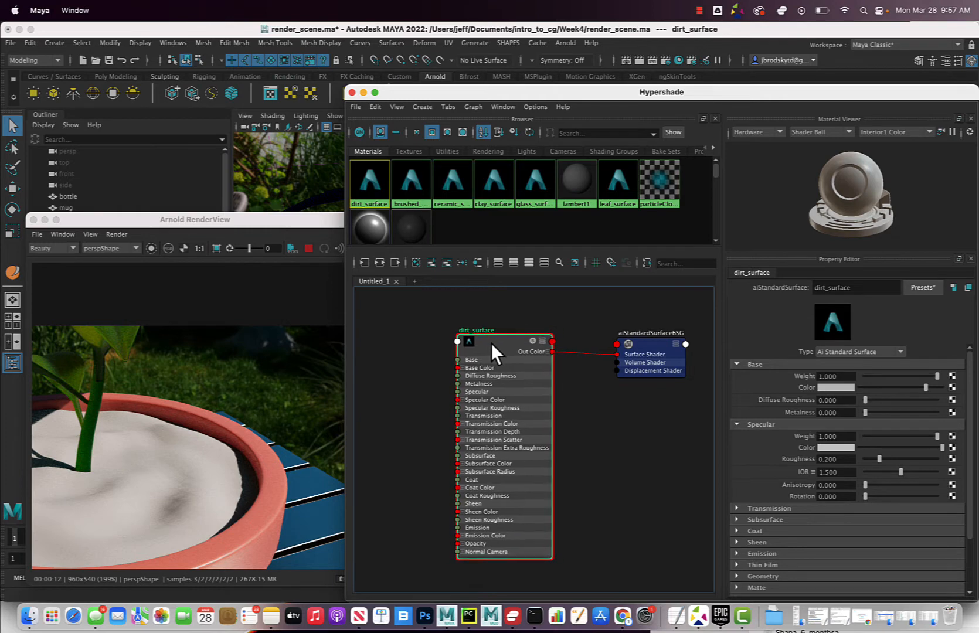
- Replace the dirt_surface material's settings with the Velvet preset
click(922, 287)
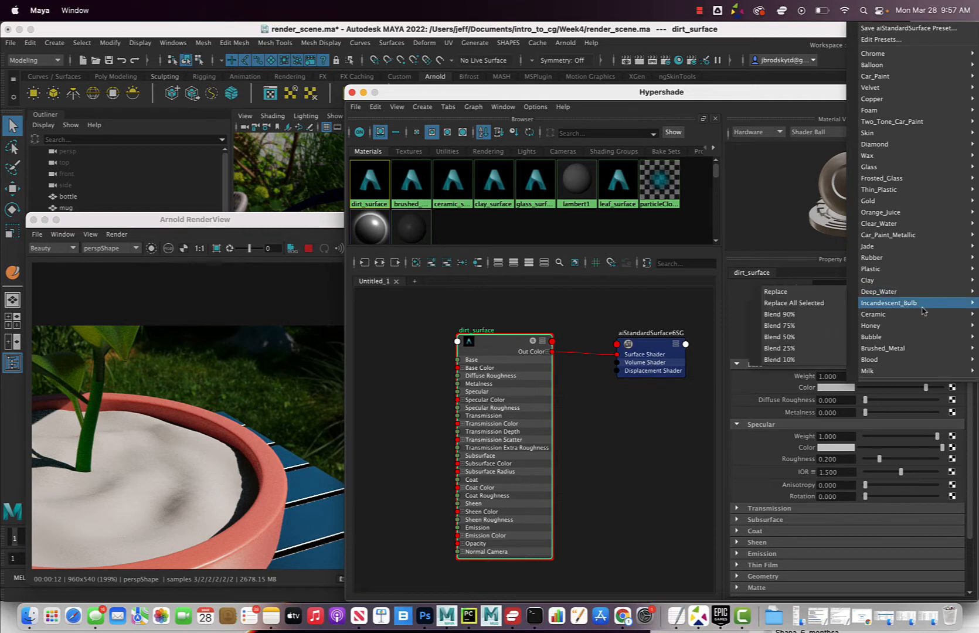
mouse_move(918, 363)
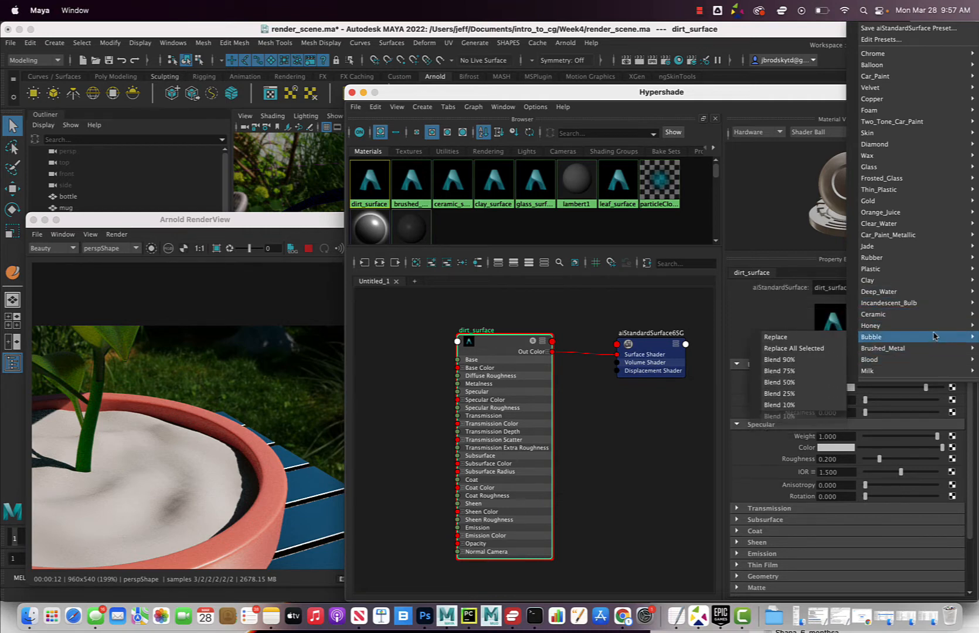
mouse_move(958, 246)
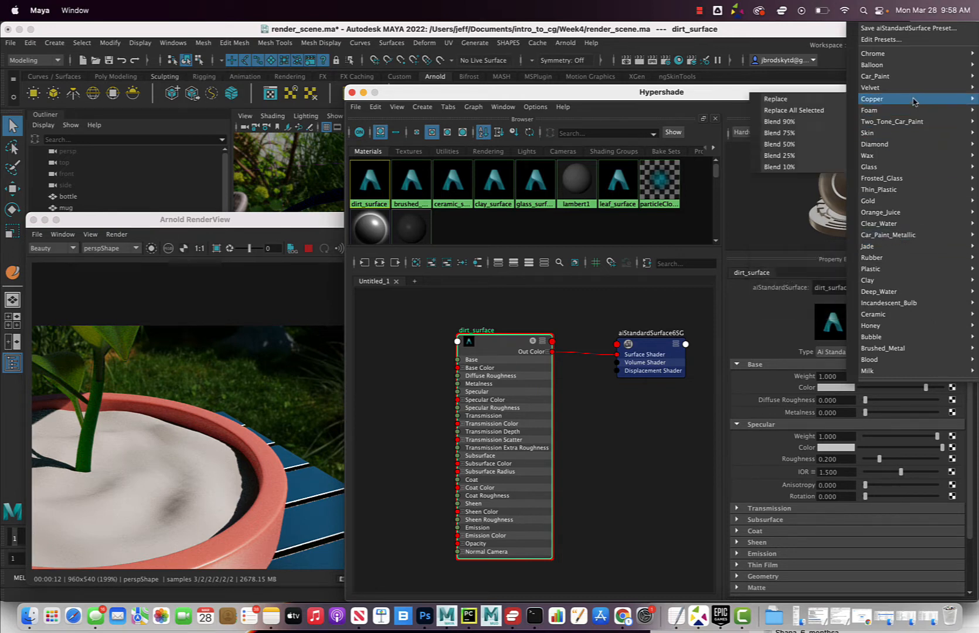
mouse_move(912, 93)
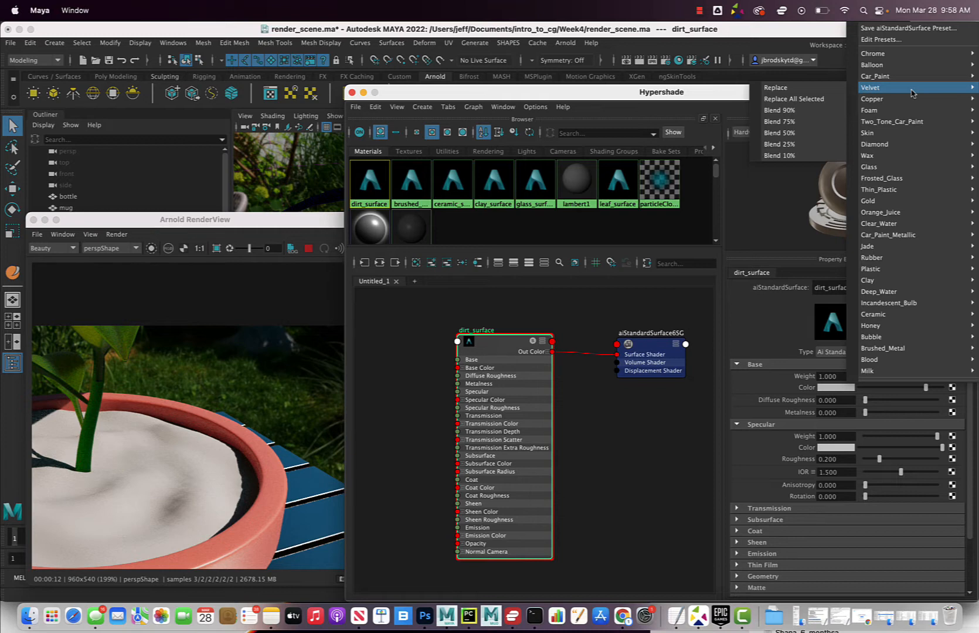
click(810, 87)
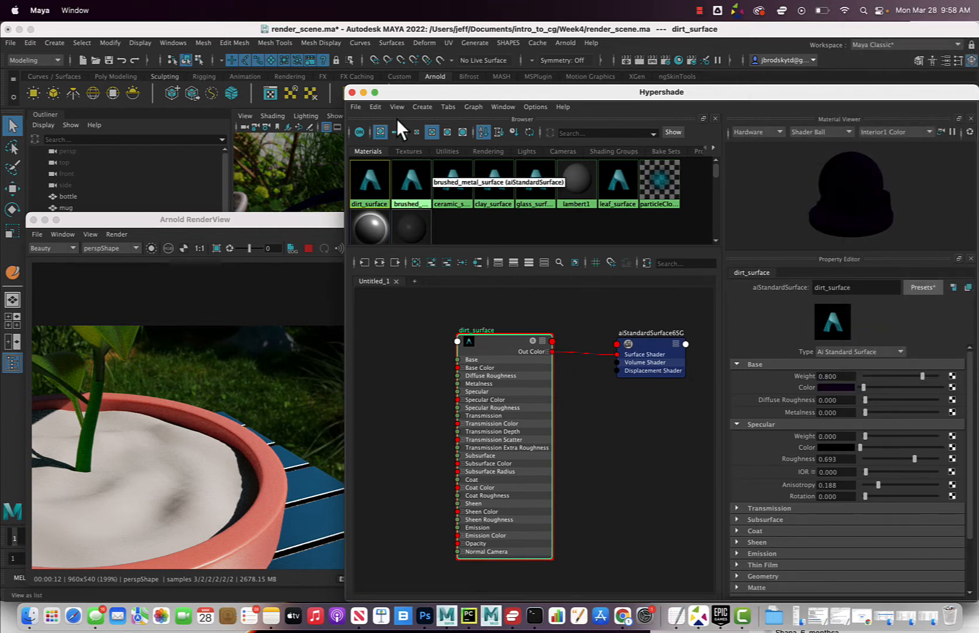
- Move the Hypershade aside, select the dirt mesh in the pot and assign dirt_surface to it
drag(489, 94, 580, 134)
click(450, 368)
right_click(598, 386)
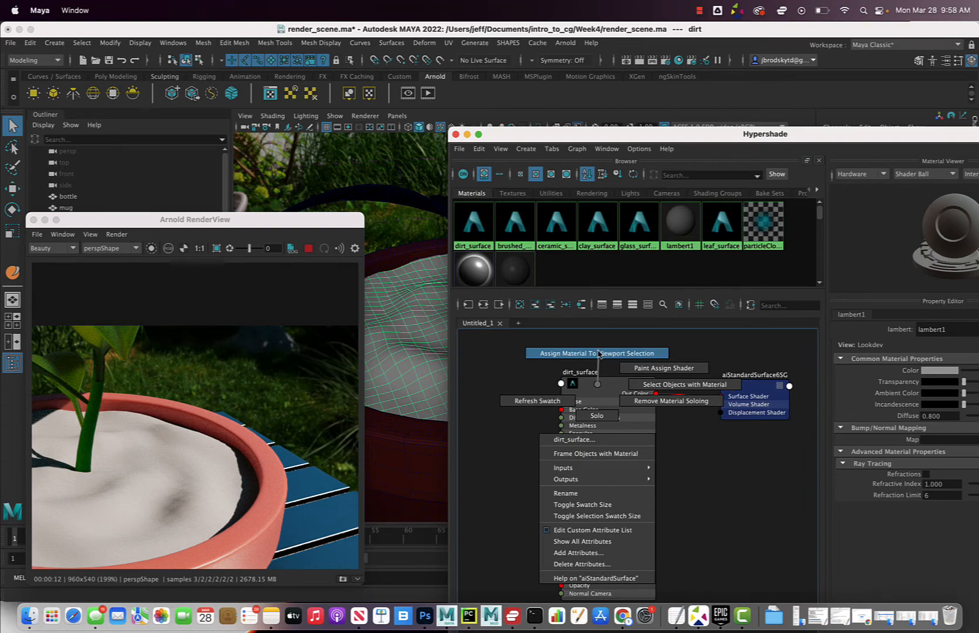
click(599, 353)
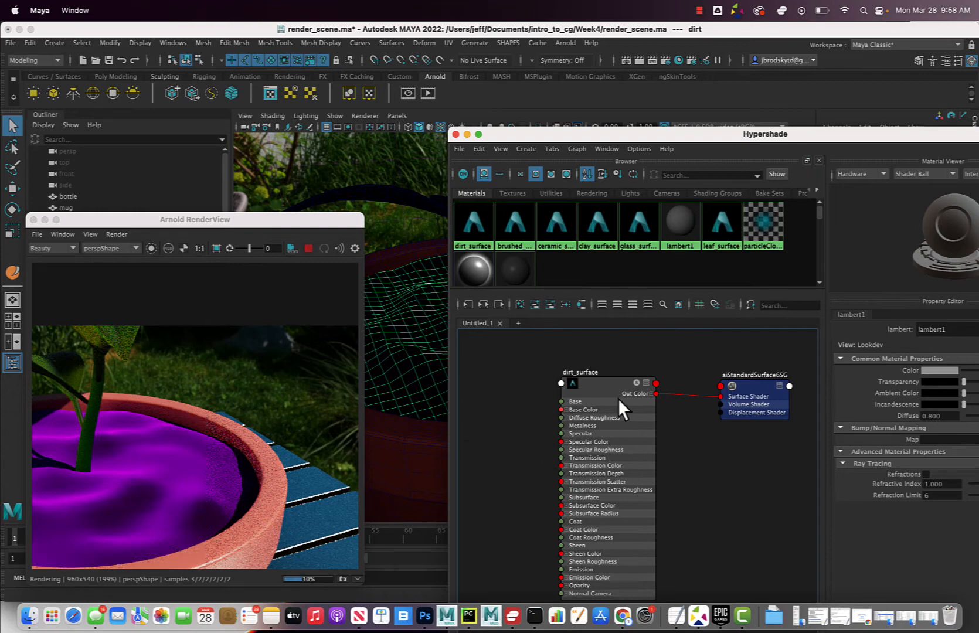
scroll(603, 408, up, 3)
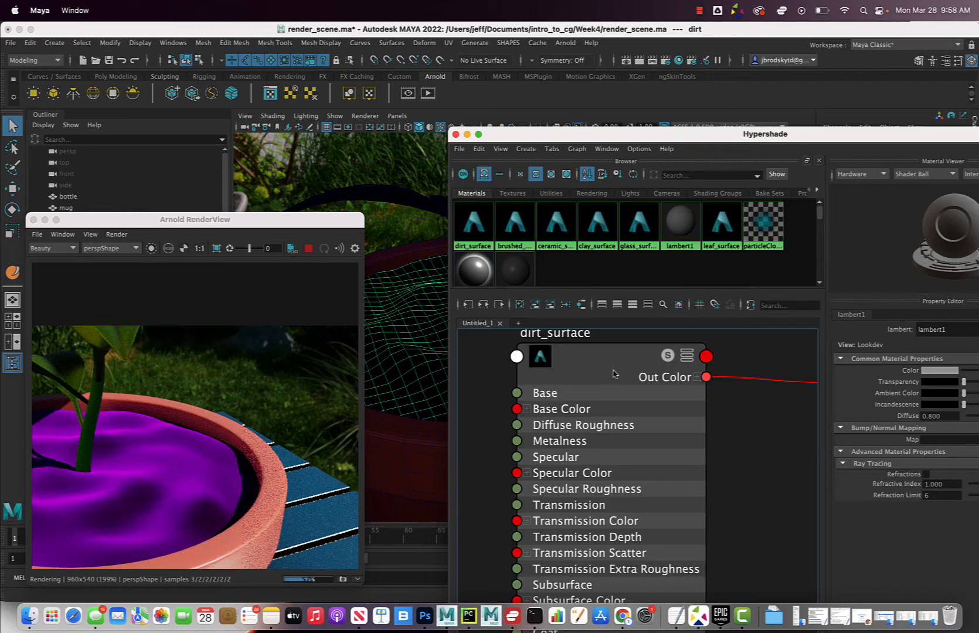
right_drag(605, 363, 596, 328)
- Bring the Hypershade's property editor back into view and replace dirt_surface's settings with the Foam preset
drag(706, 140, 508, 107)
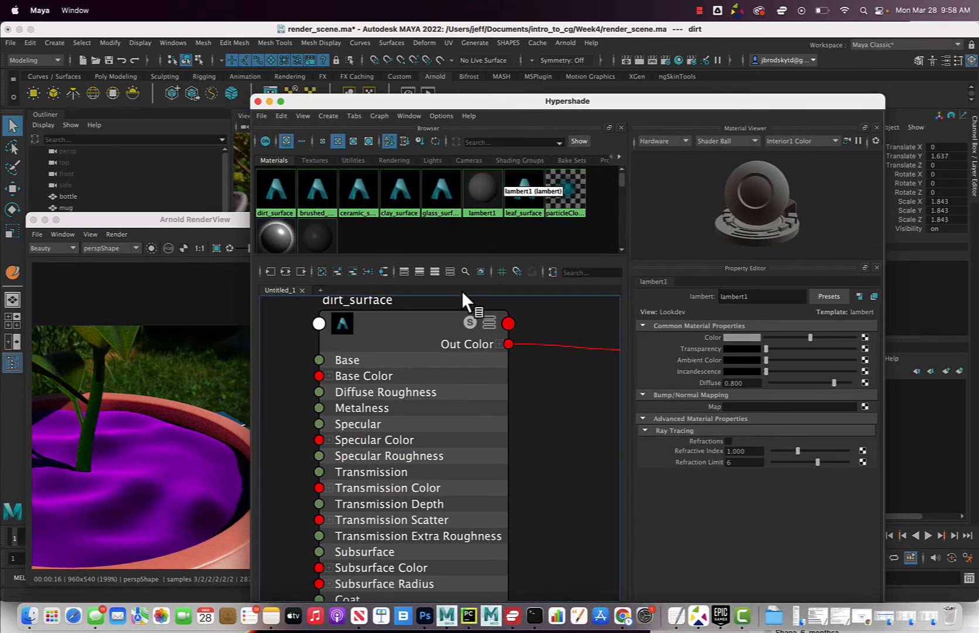
click(827, 296)
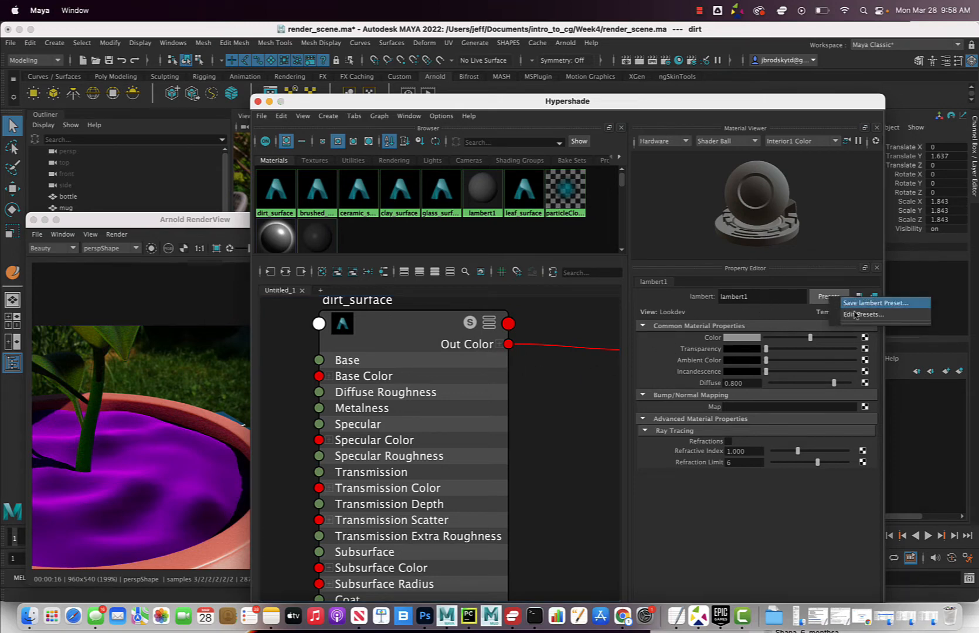
click(428, 337)
mouse_move(410, 326)
mouse_down()
mouse_move(406, 345)
mouse_move(423, 339)
mouse_up()
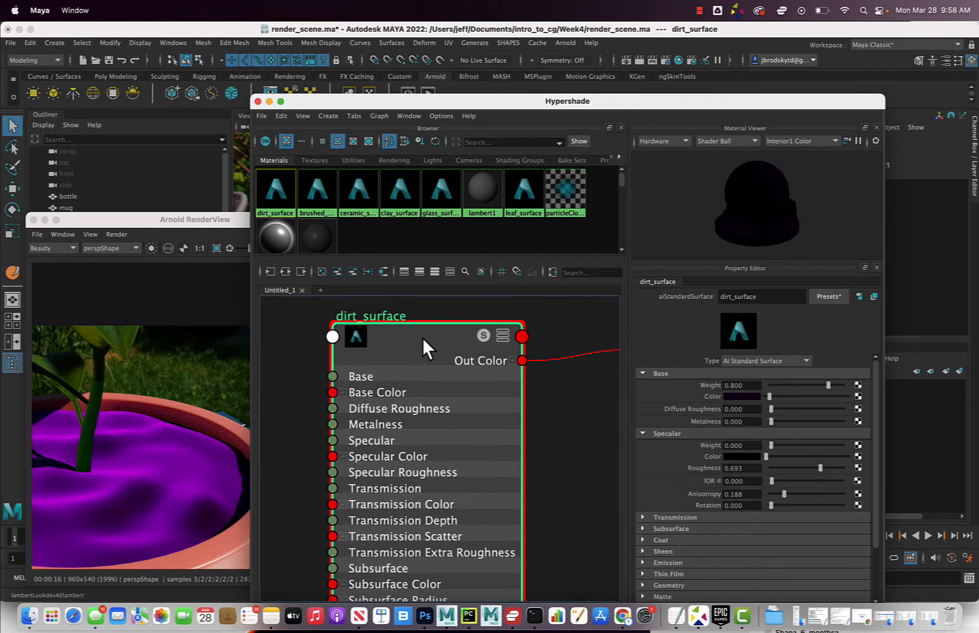
click(828, 296)
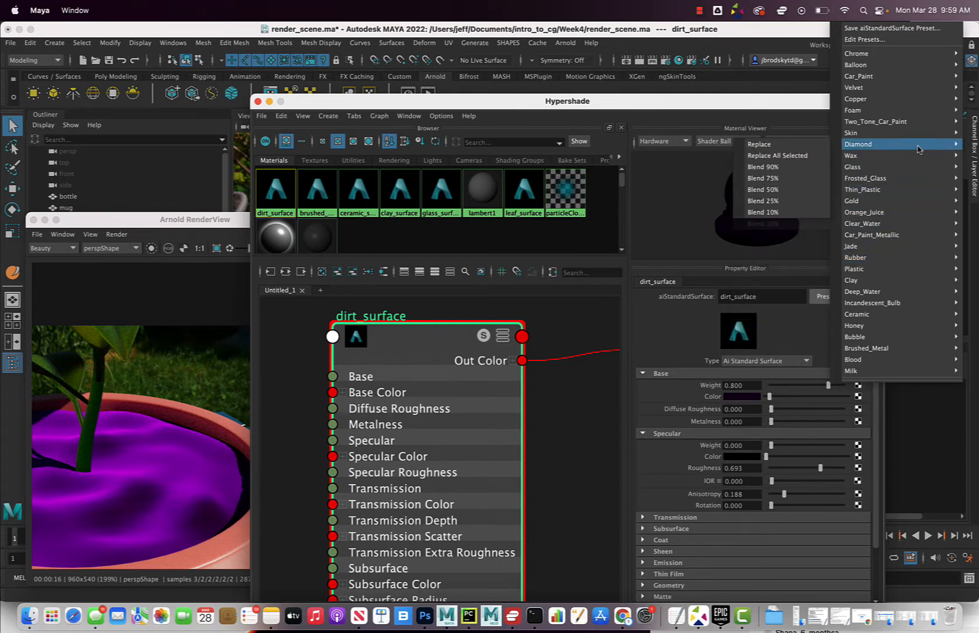
mouse_move(919, 149)
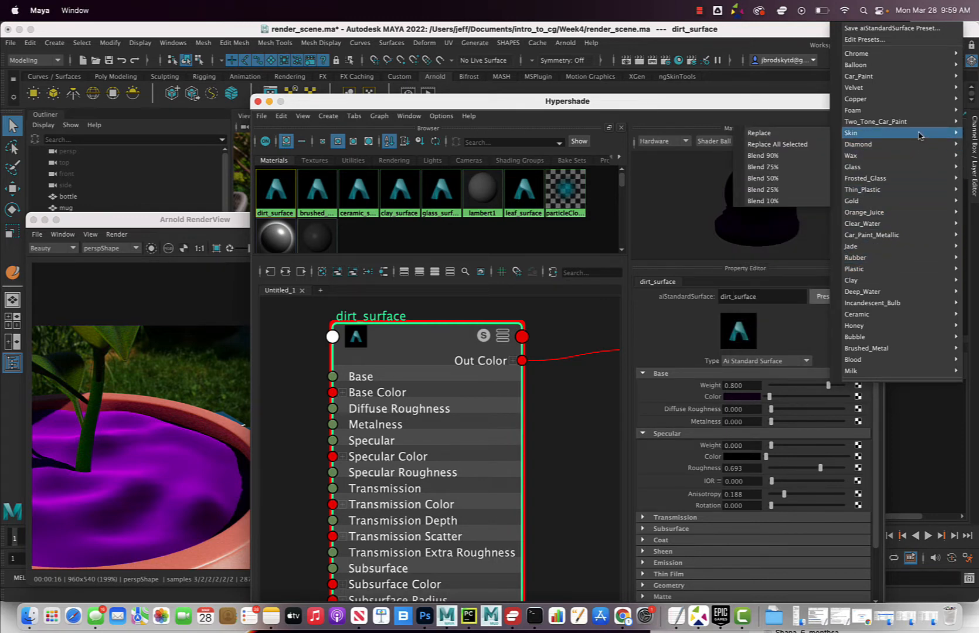
mouse_move(918, 112)
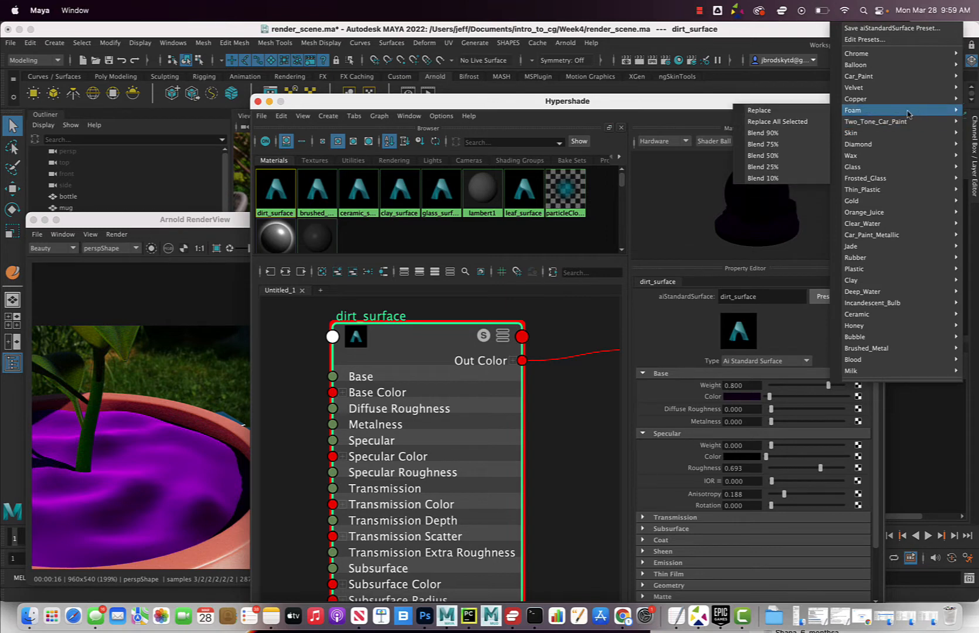
click(803, 111)
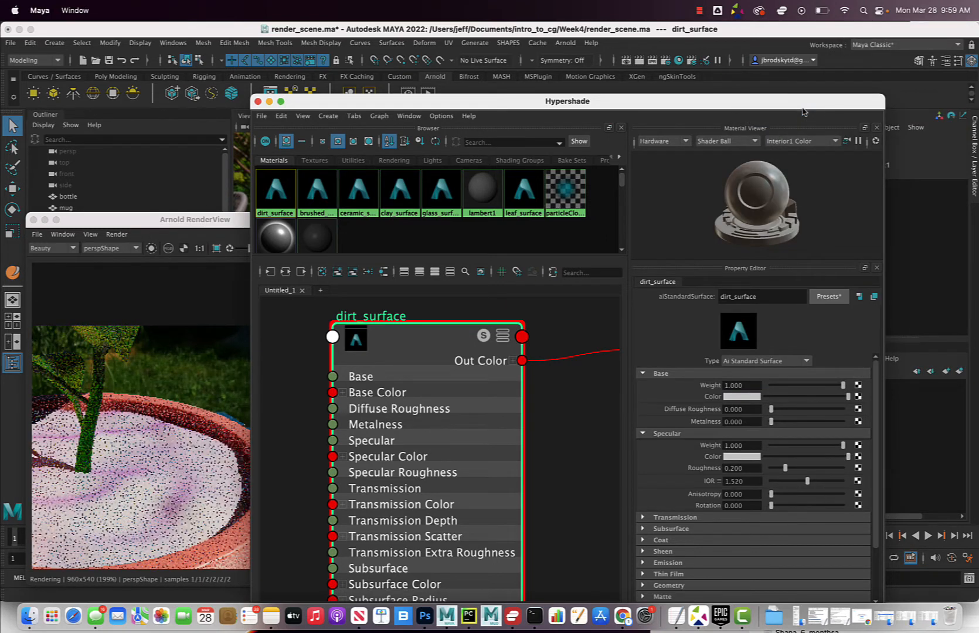
- Browse the material presets without applying one, and undo the Foam preset and dirt_surface's assignment to the dirt
click(826, 295)
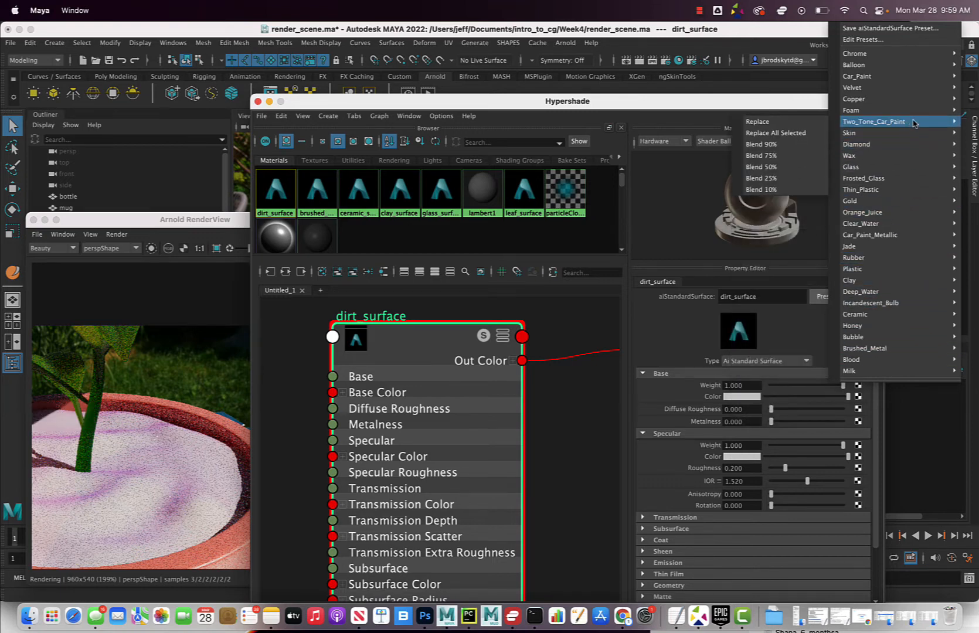
mouse_move(927, 115)
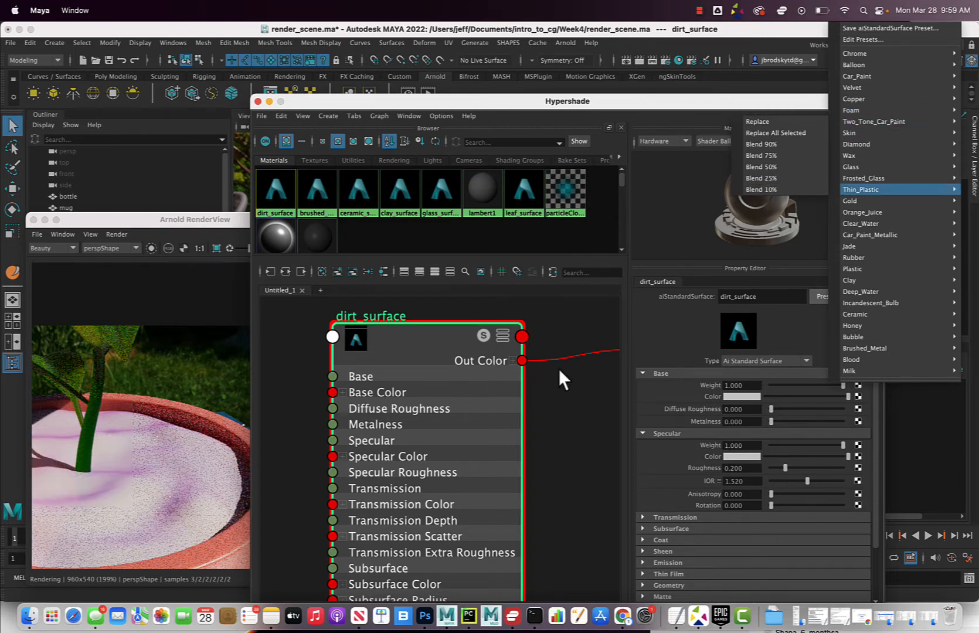
click(582, 313)
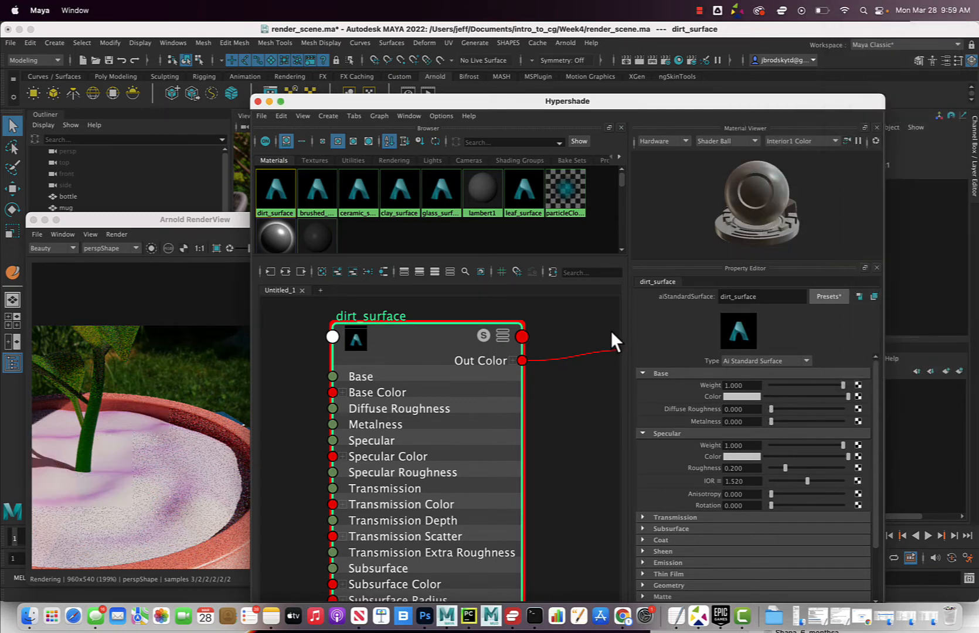
click(842, 296)
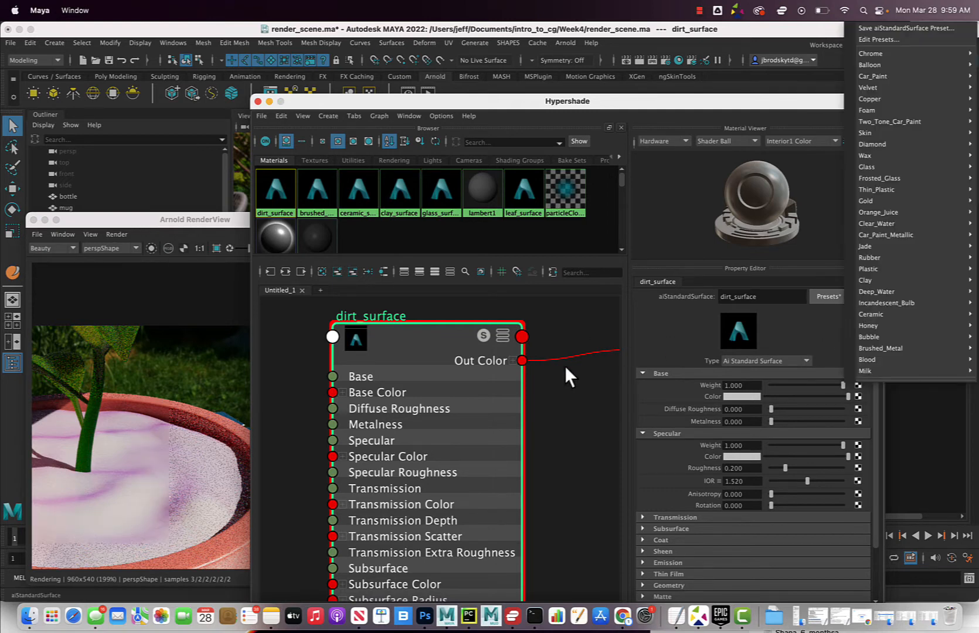
click(554, 385)
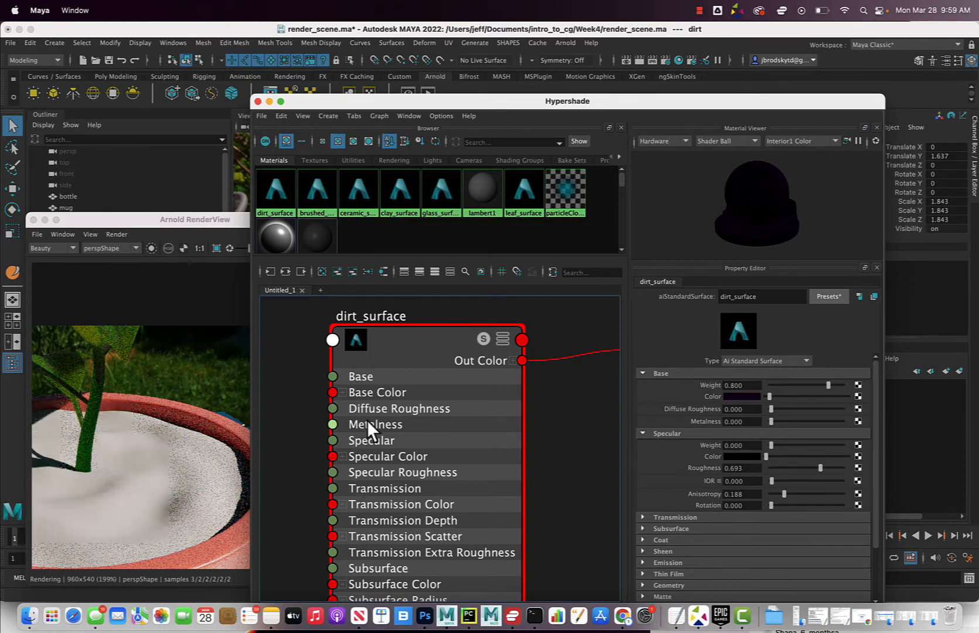
- Uncover the pot in the viewport, reselect the dirt mesh and assign dirt_surface to it again
drag(408, 351, 414, 355)
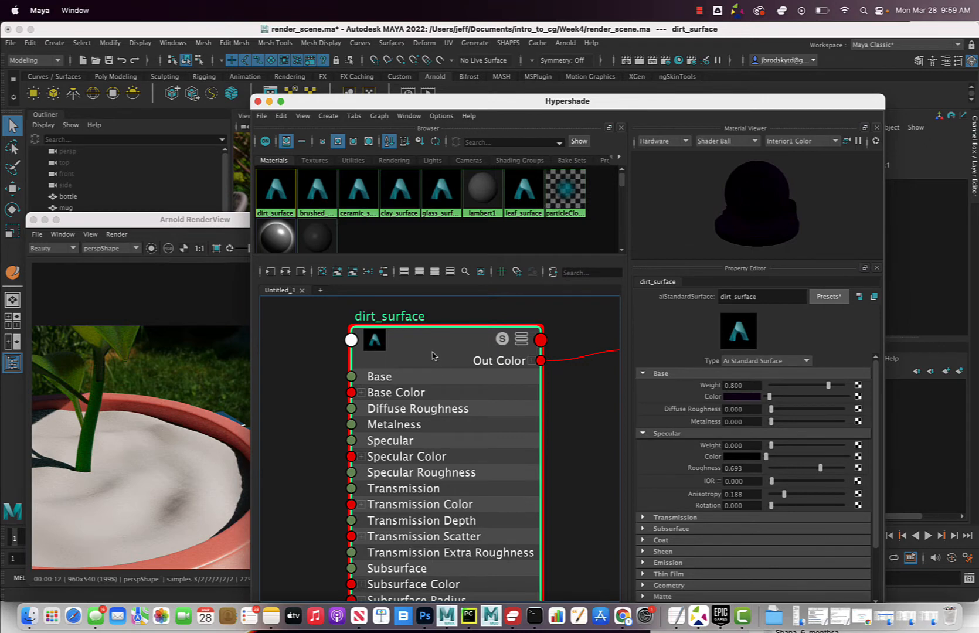
drag(482, 106, 688, 159)
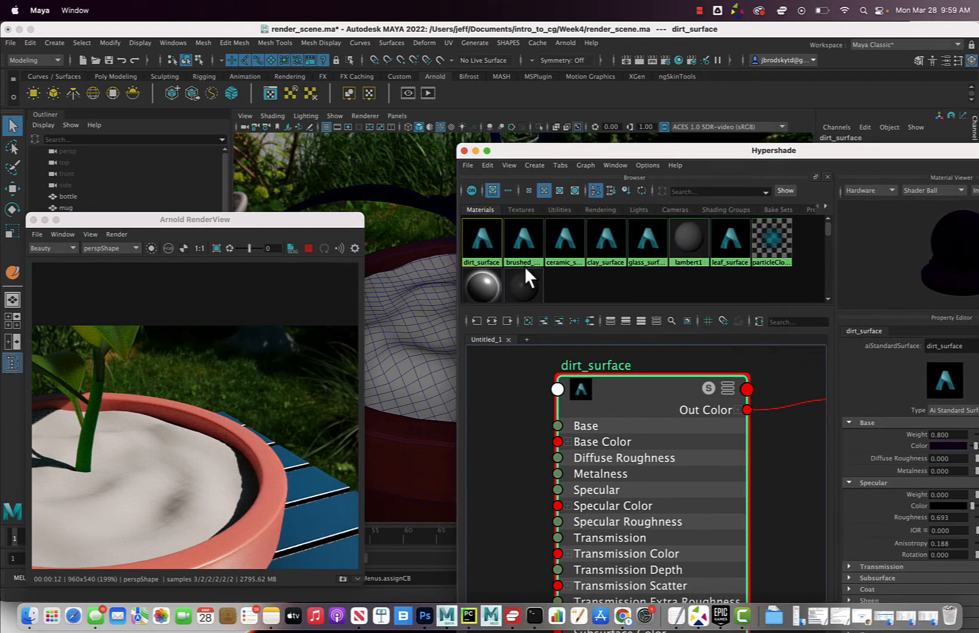
click(419, 317)
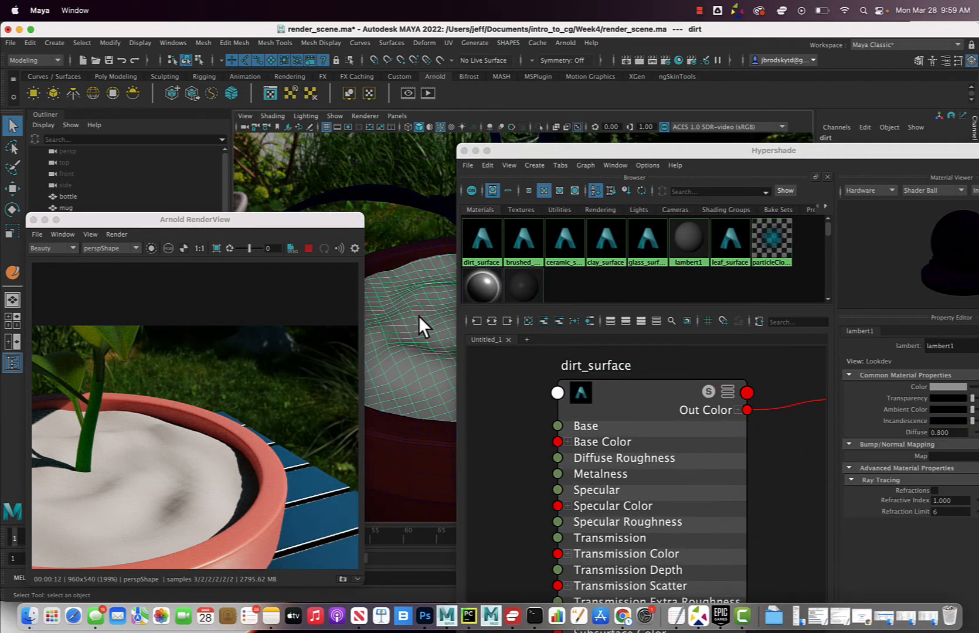
click(640, 404)
scroll(639, 404, up, 2)
scroll(640, 404, down, 2)
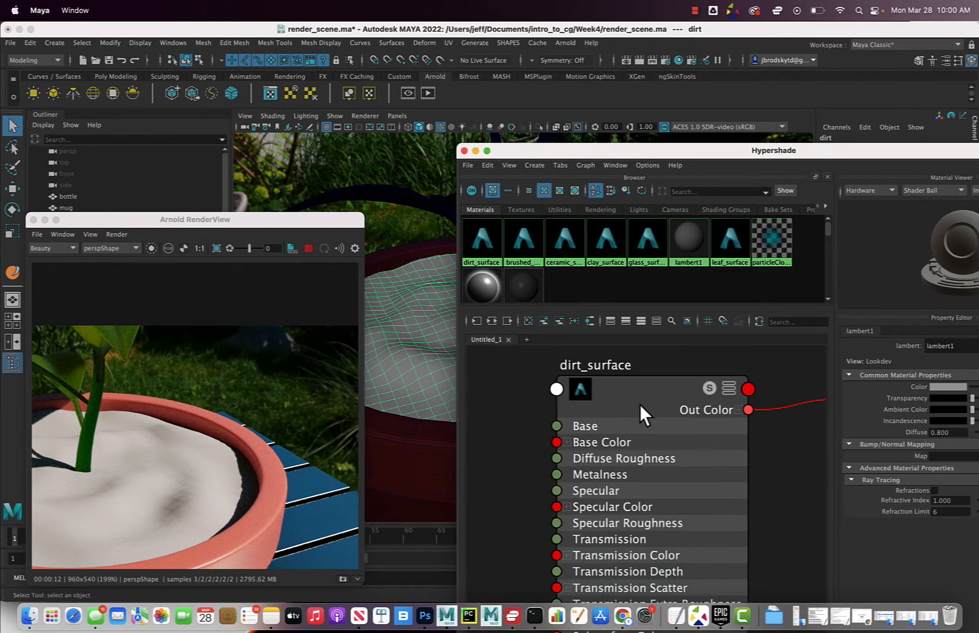
right_drag(637, 399, 643, 370)
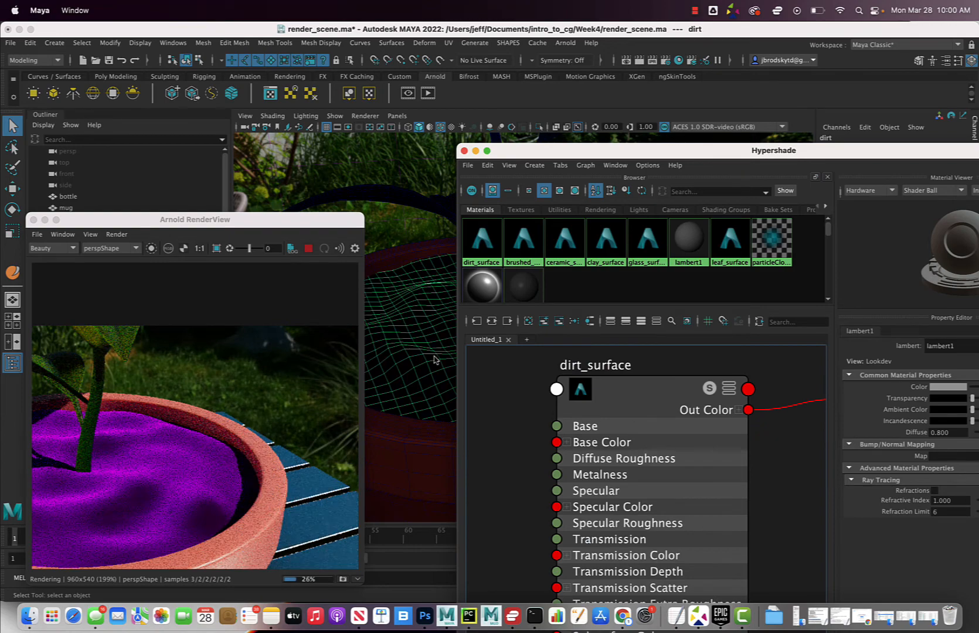
- Delete the dirt_surface material together with its shading group from the Hypershade graph
drag(669, 409, 645, 410)
scroll(663, 433, down, 3)
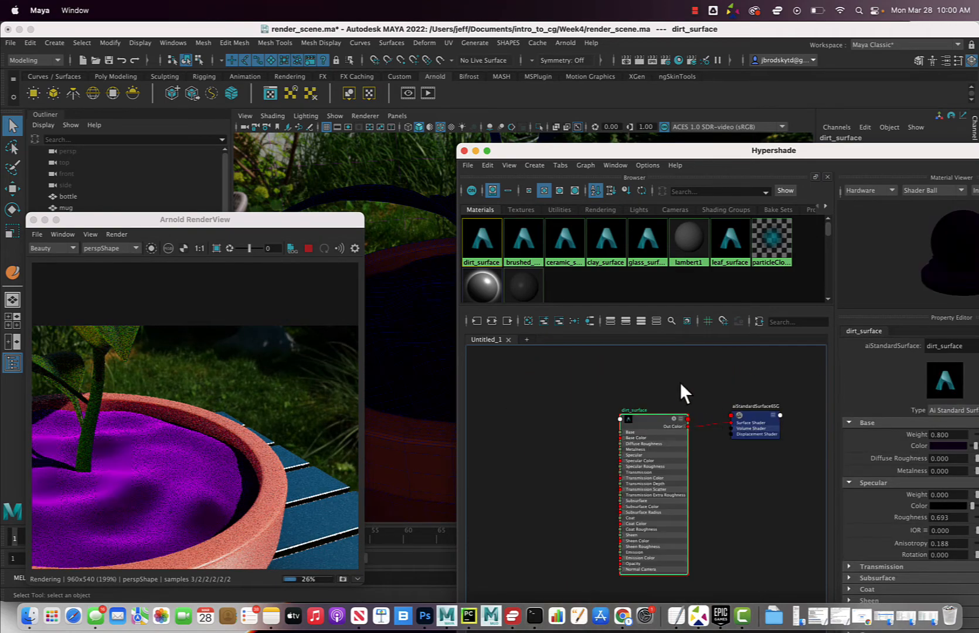
drag(679, 375, 802, 464)
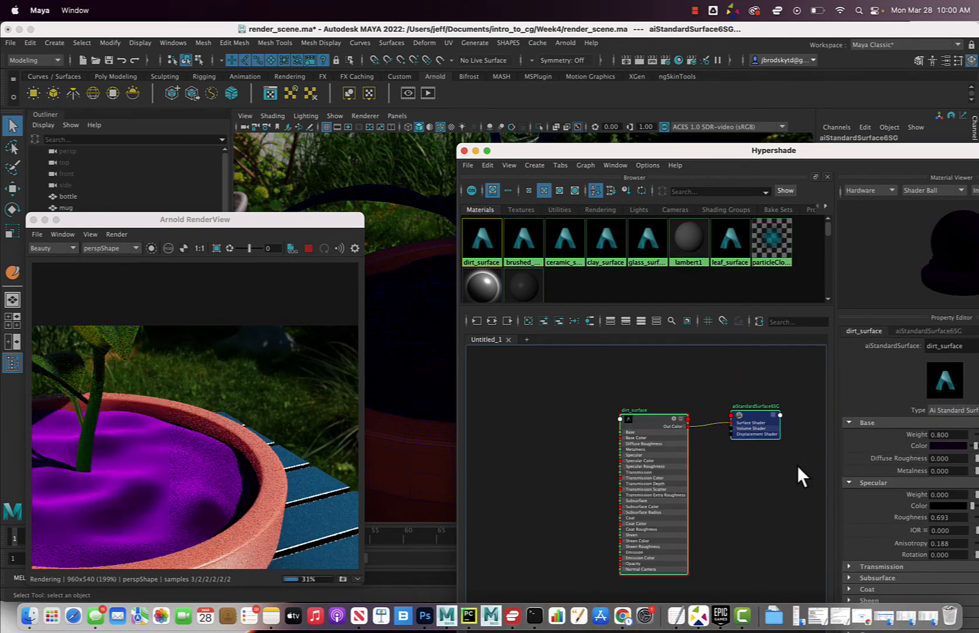
key(Delete)
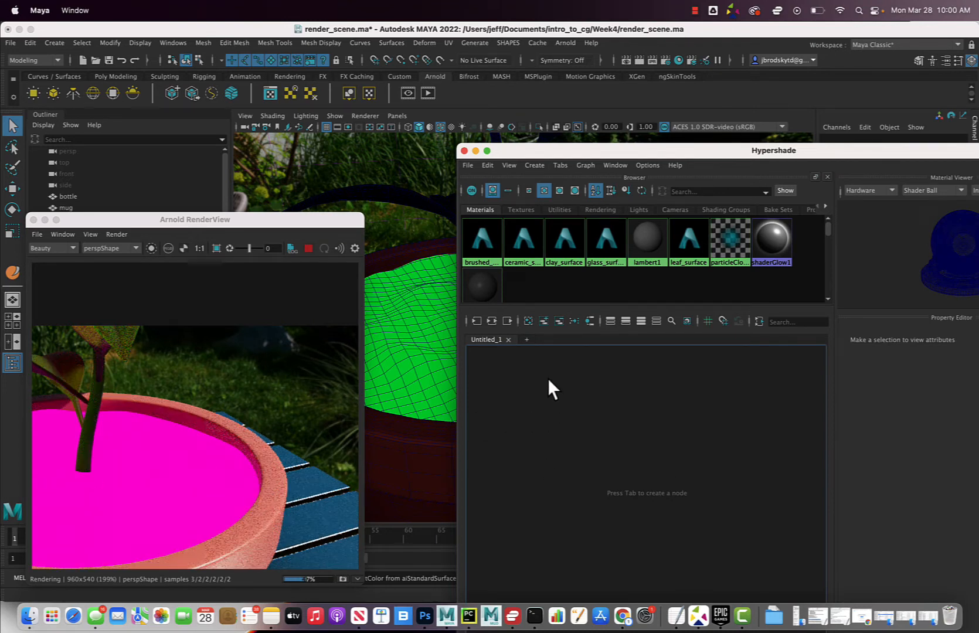
- Create a fresh Arnold aiStandardSurface material in the Hypershade and close the node creation window
right_drag(525, 392, 515, 359)
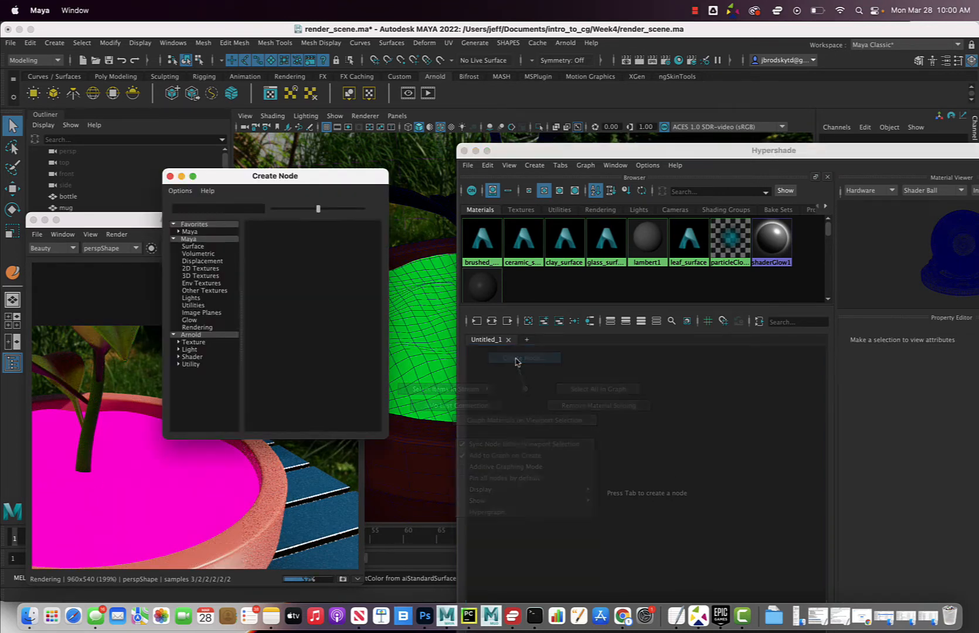
click(216, 333)
scroll(307, 344, down, 4)
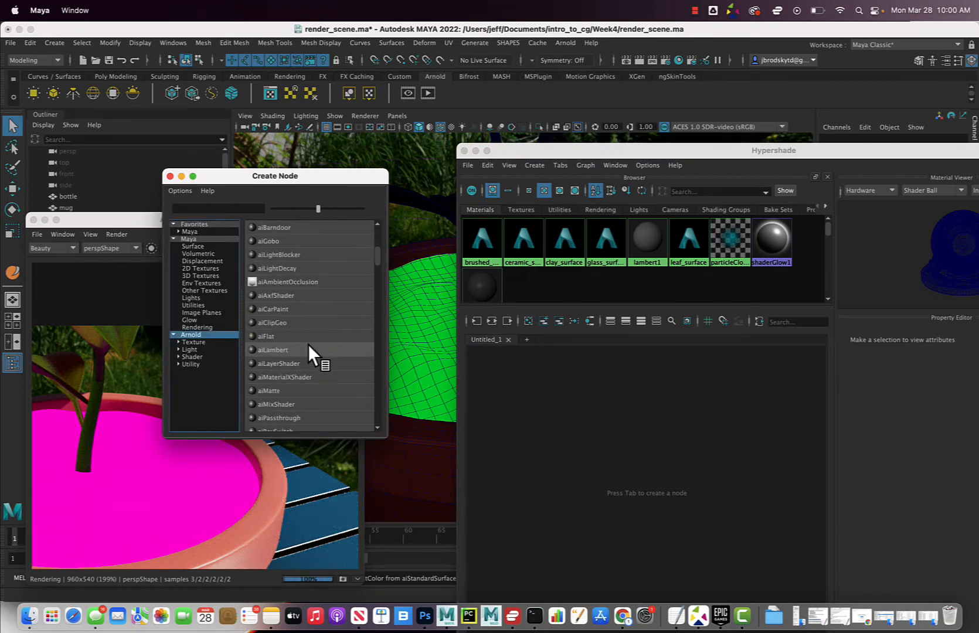
click(309, 389)
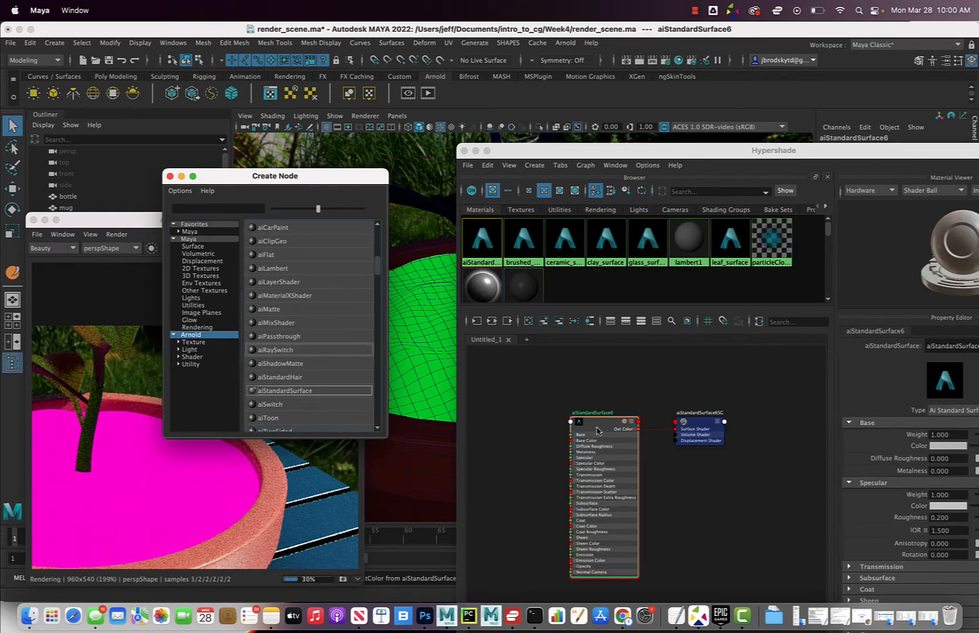
click(170, 175)
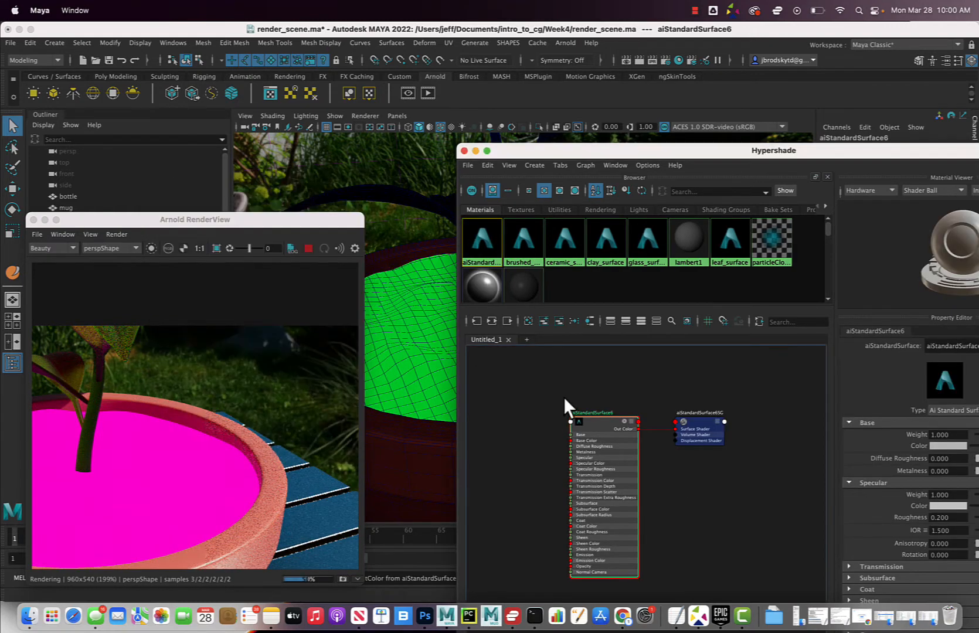
- Assign the new aiStandardSurface material to the dirt mesh in the pot
click(412, 352)
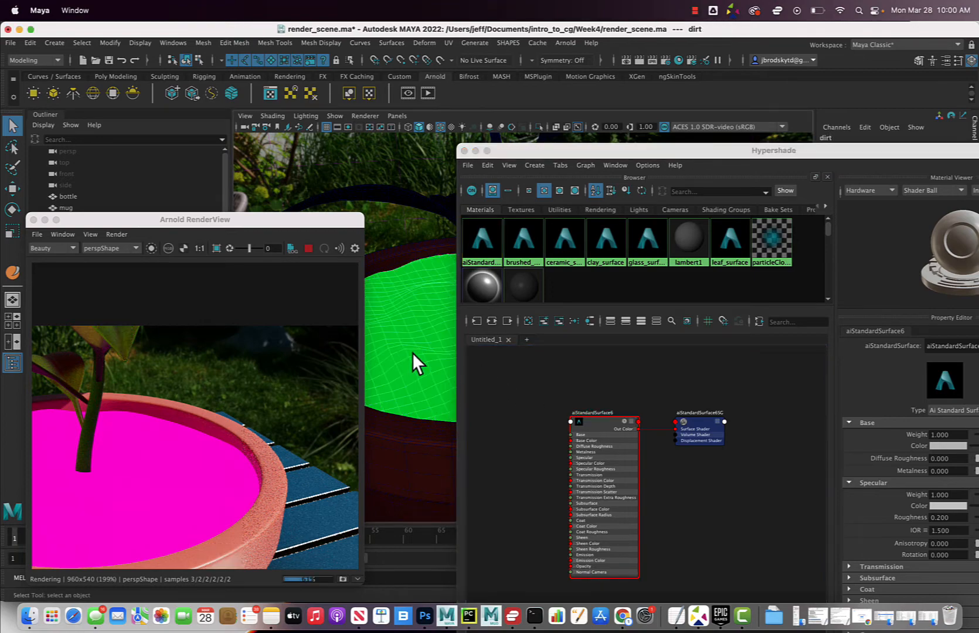
right_drag(601, 434, 577, 387)
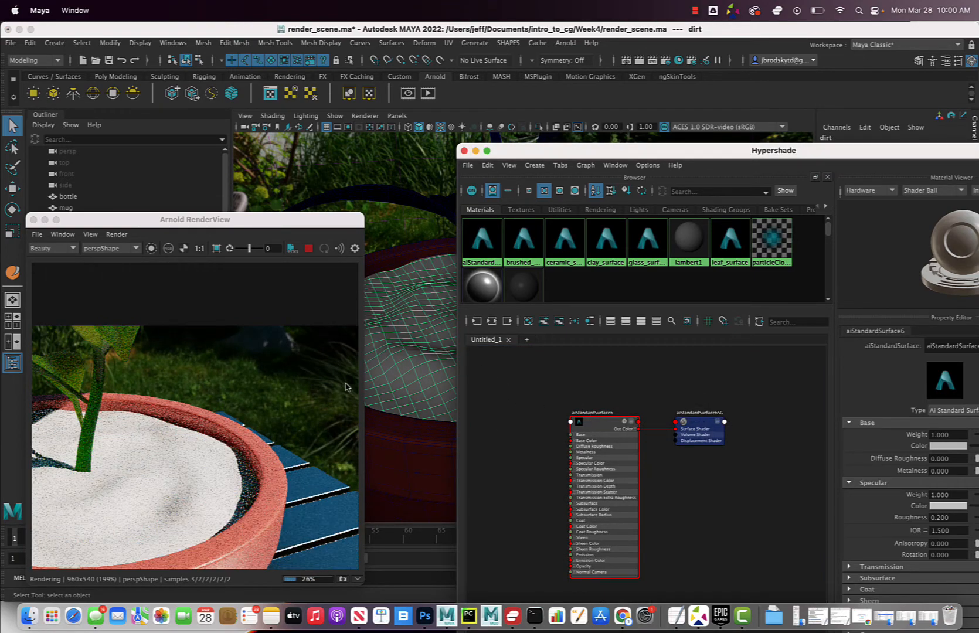
- Rename the dirt's new material node as dirt_surface and save the scene
double_click(584, 413)
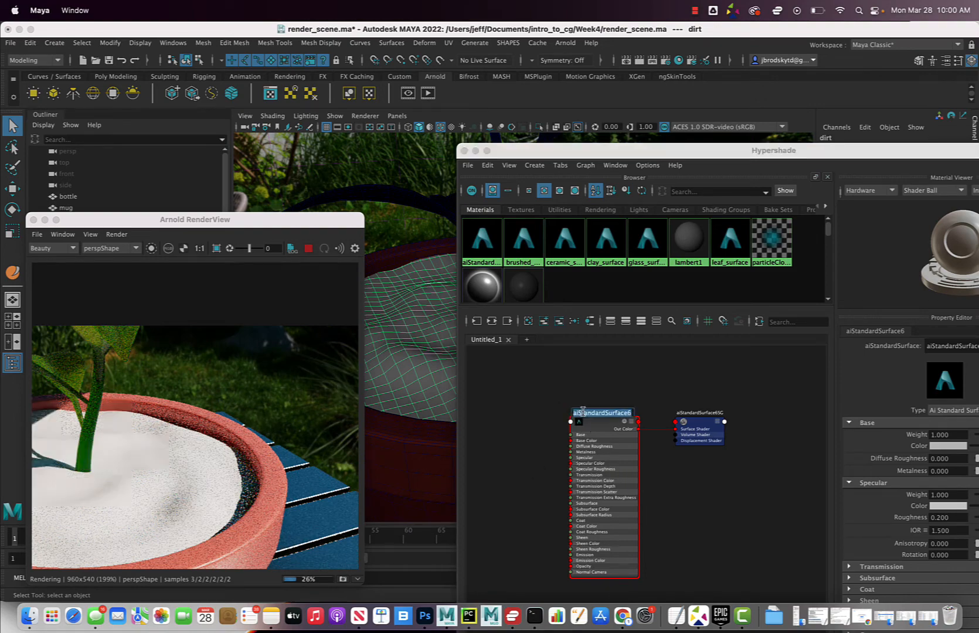
text(di)
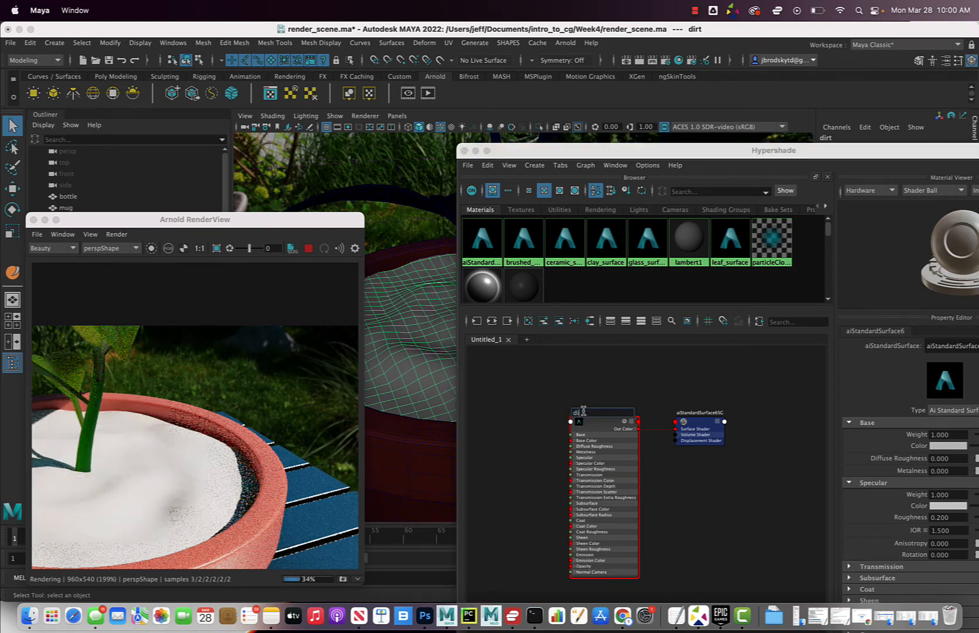
text(rt_surface)
key(Return)
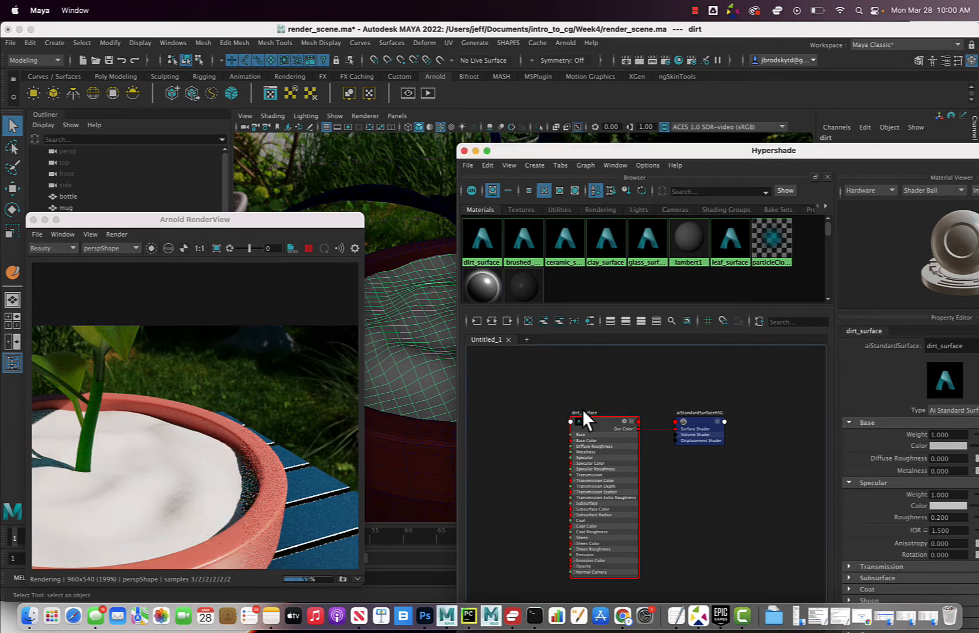
key(super+s)
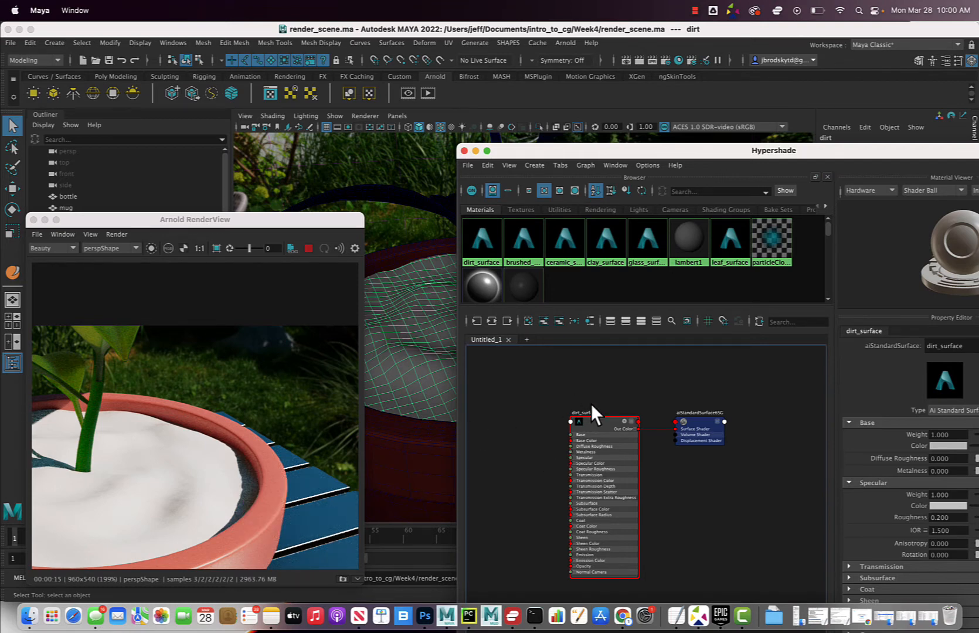
- Switch to Photoshop and browse for a file to open in the Week4 folder of Documents/intro_to_cg
click(425, 615)
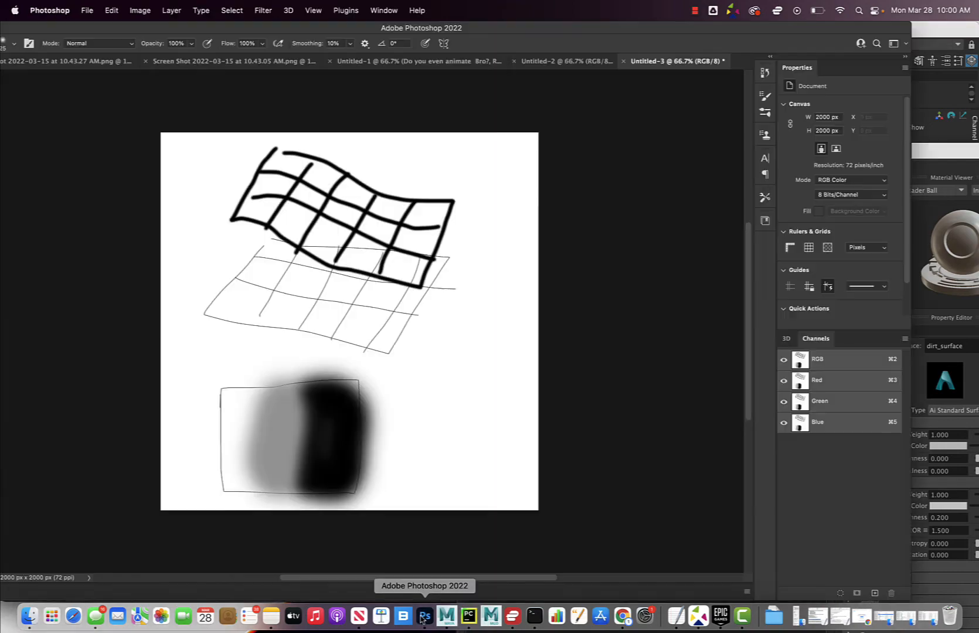
click(87, 10)
click(94, 34)
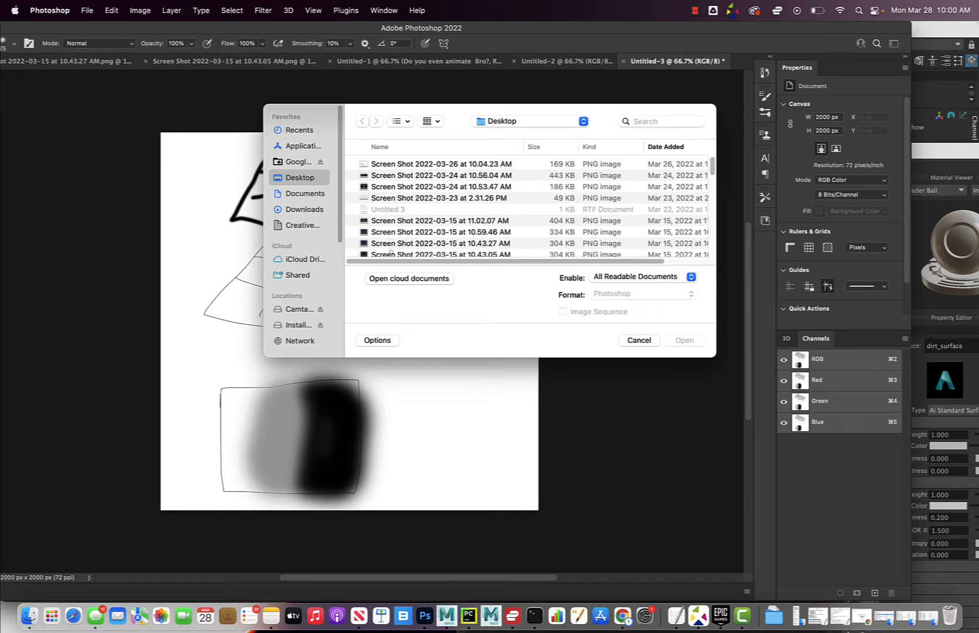
click(299, 194)
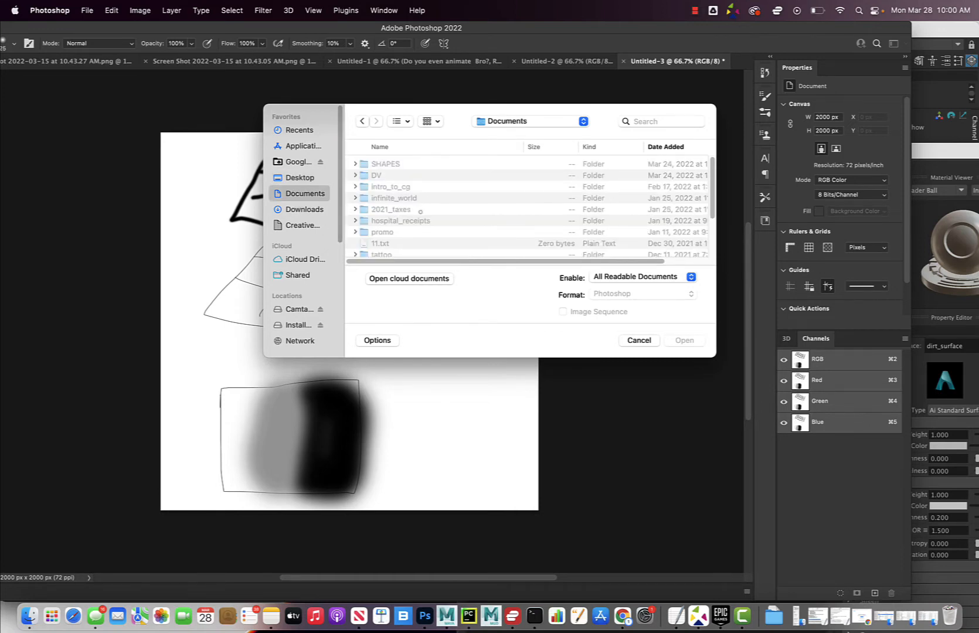
scroll(420, 212, down, 5)
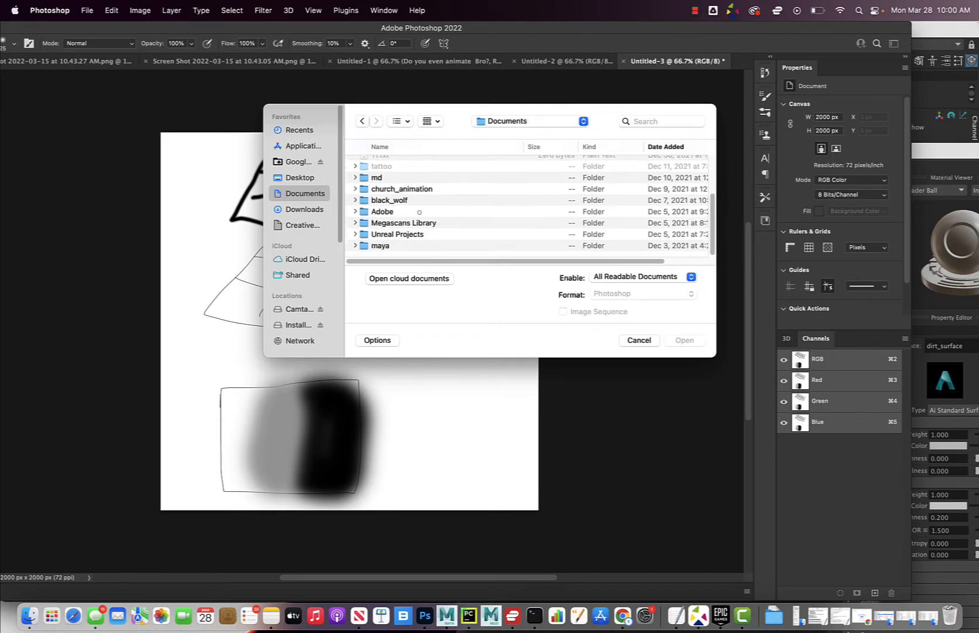
scroll(419, 211, up, 4)
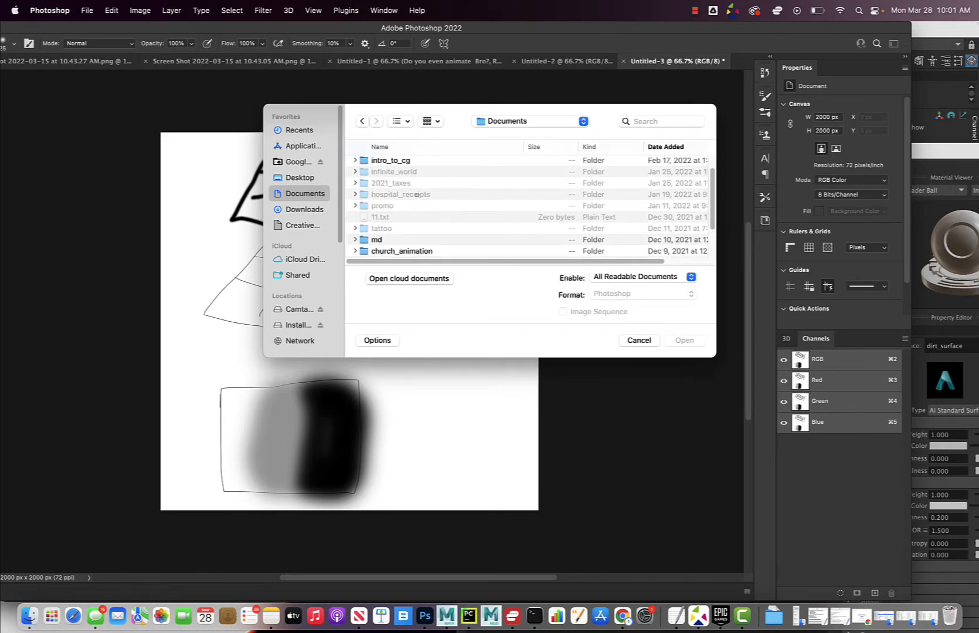
double_click(392, 161)
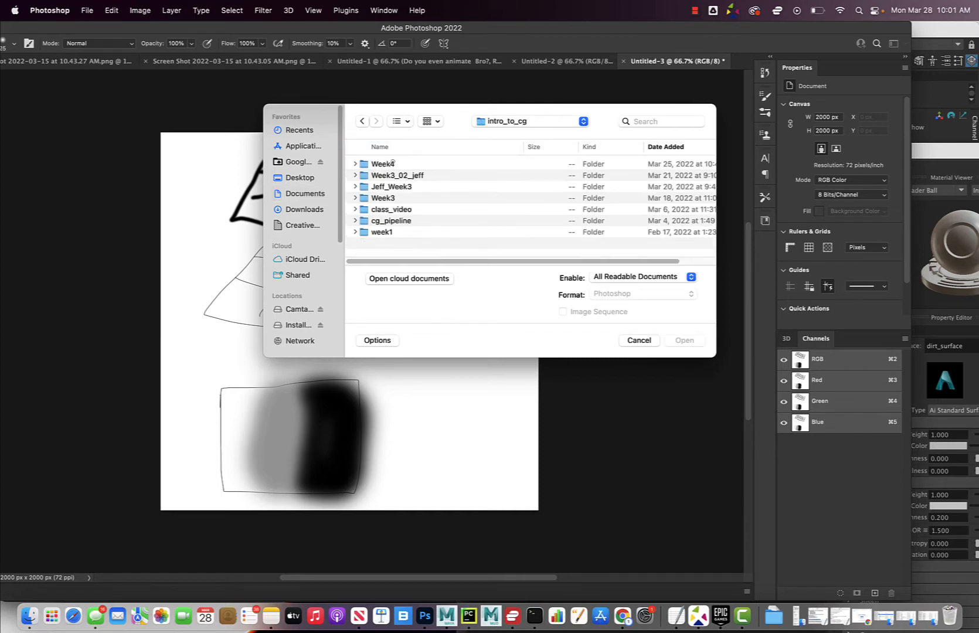
double_click(395, 165)
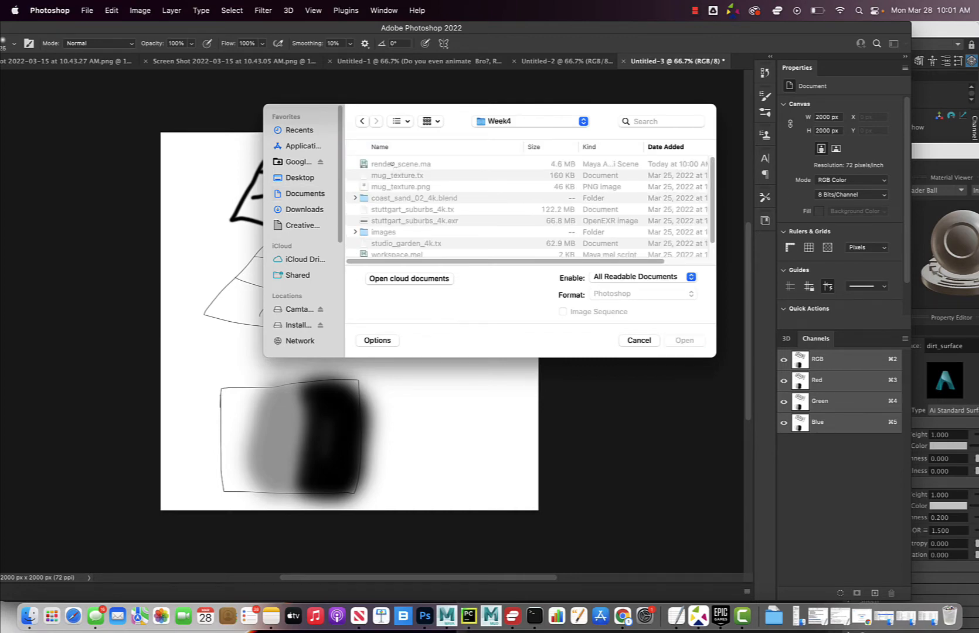
- Open coast_sand_02_diff_4k.jpg from the textures folder of coast_sand_02_4k.blend, ignoring the damaged Photoshop data, and look over the colour map
scroll(432, 202, down, 1)
scroll(431, 202, down, 2)
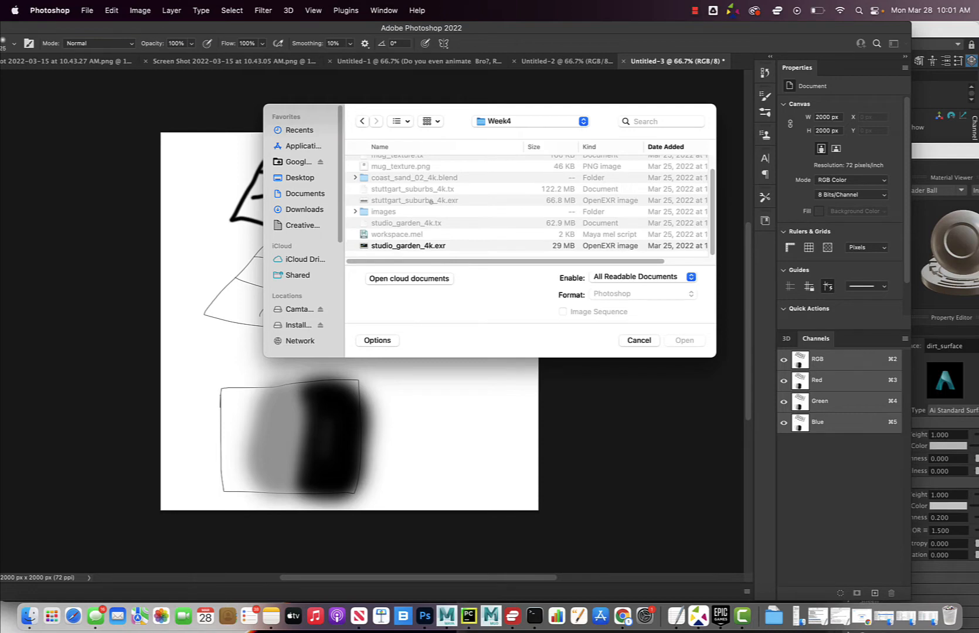
double_click(403, 179)
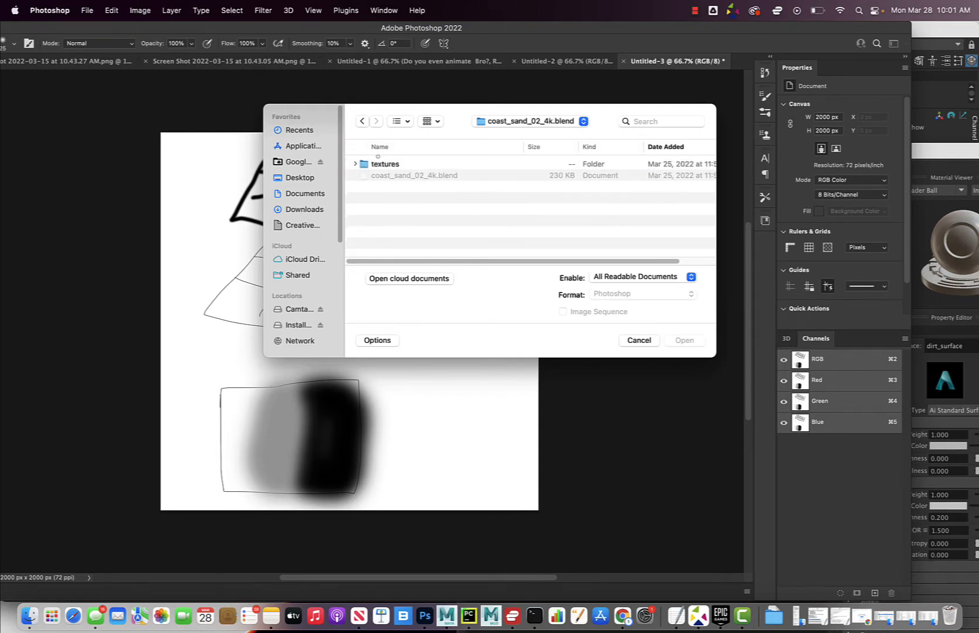
double_click(382, 165)
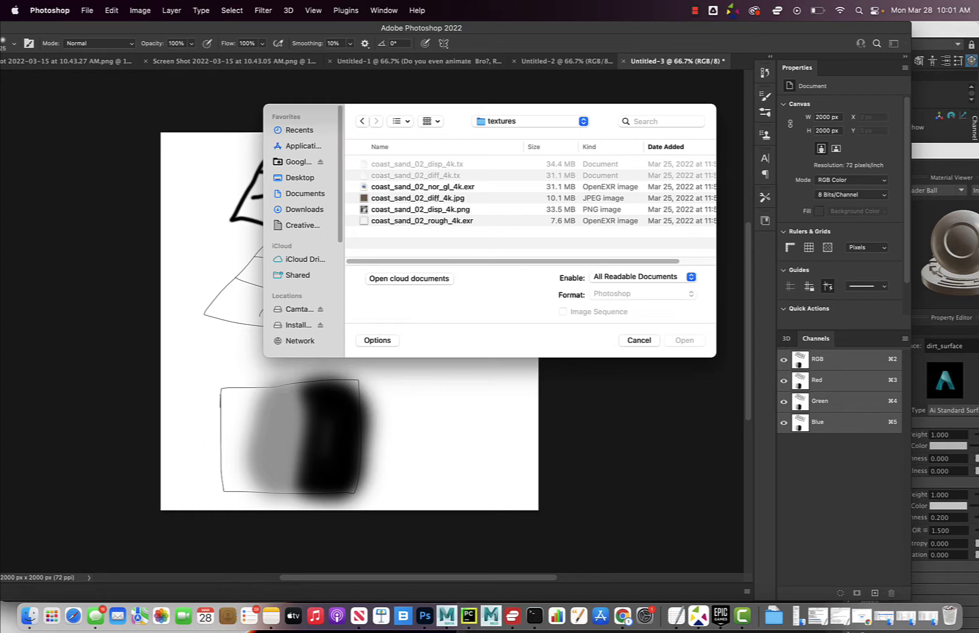
click(438, 199)
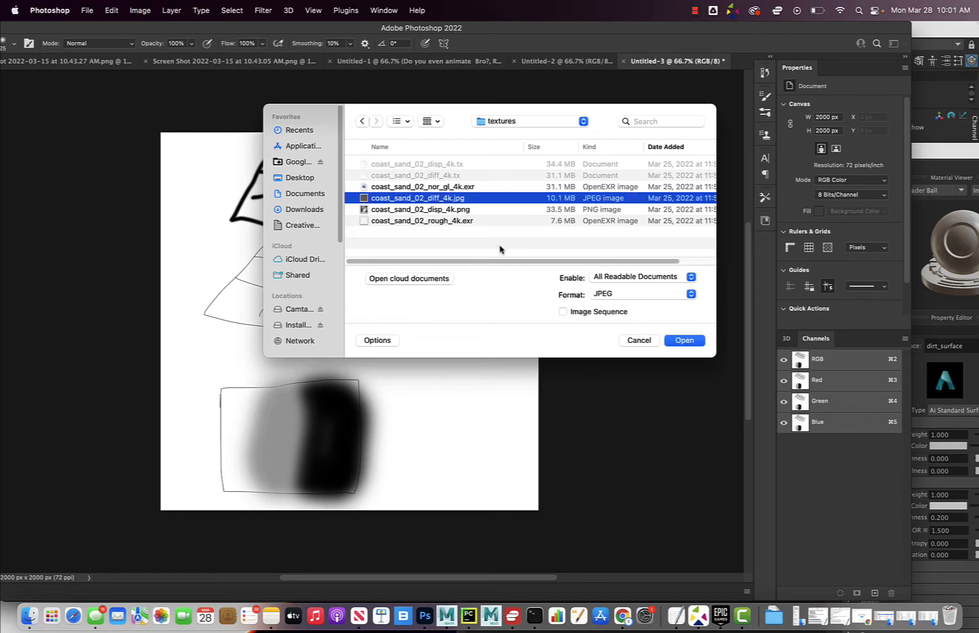
click(681, 342)
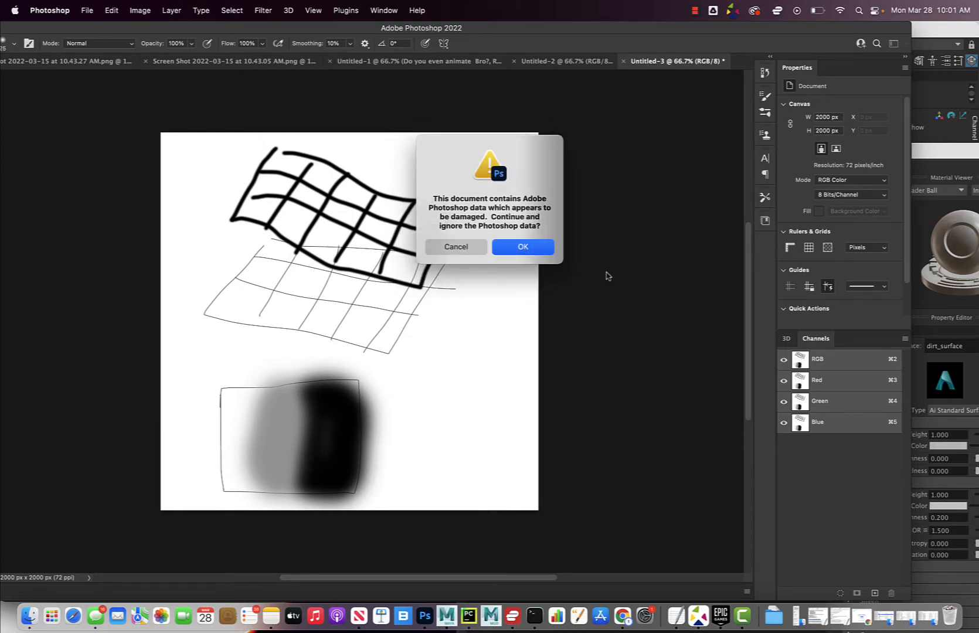
click(517, 248)
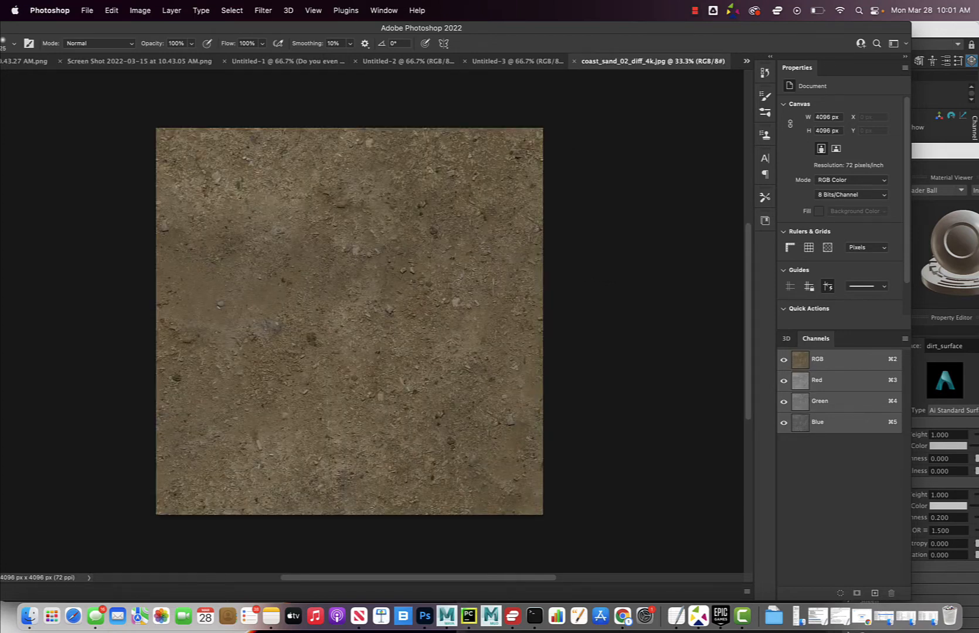
scroll(349, 322, down, 1)
scroll(350, 322, up, 6)
scroll(350, 321, down, 3)
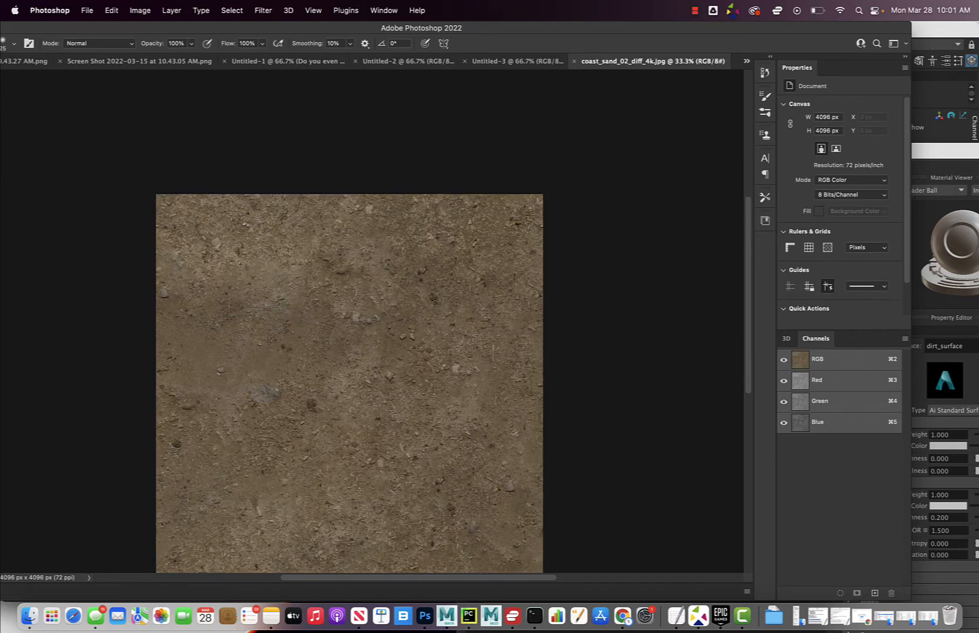
scroll(349, 321, down, 3)
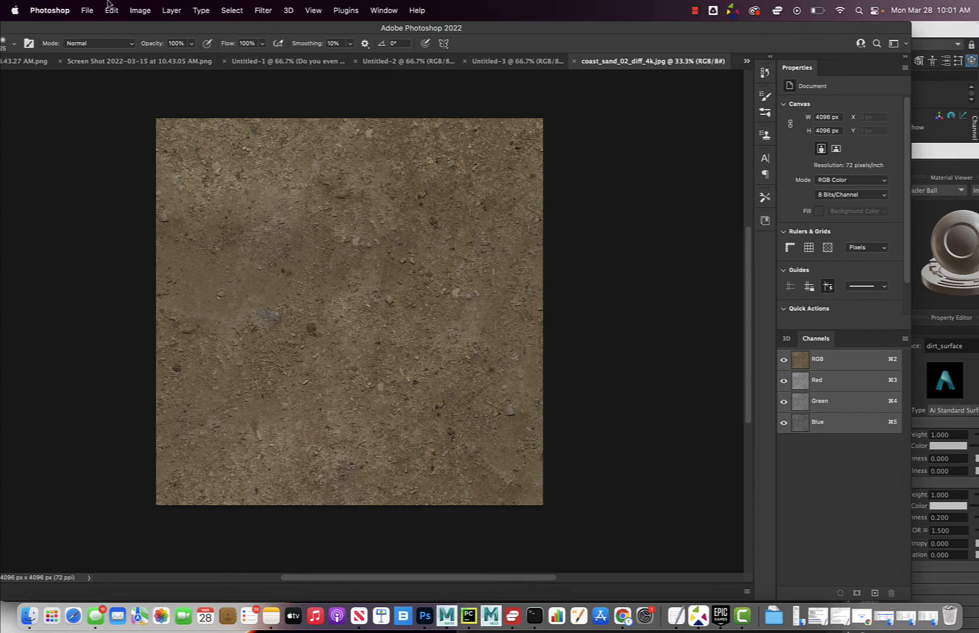
- Open the displacement map coast_sand_02_disp_4k.png from the same textures folder to view it
click(90, 12)
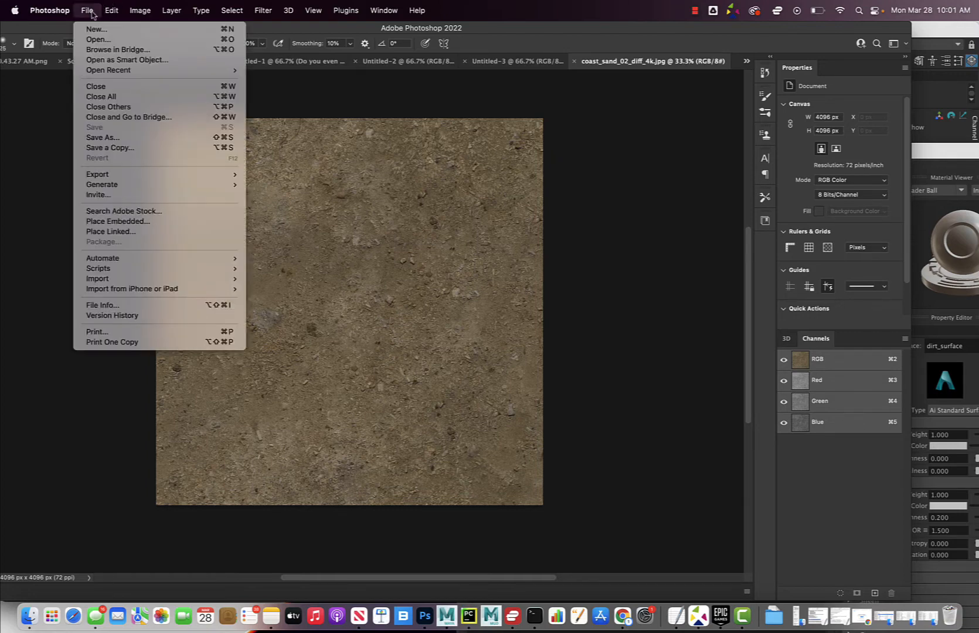
click(103, 40)
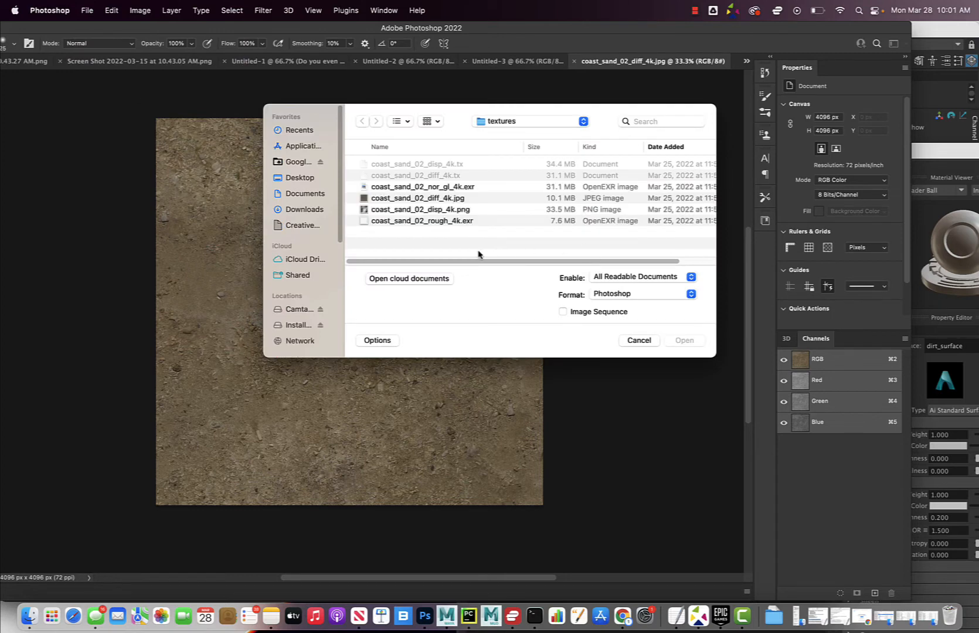
click(427, 213)
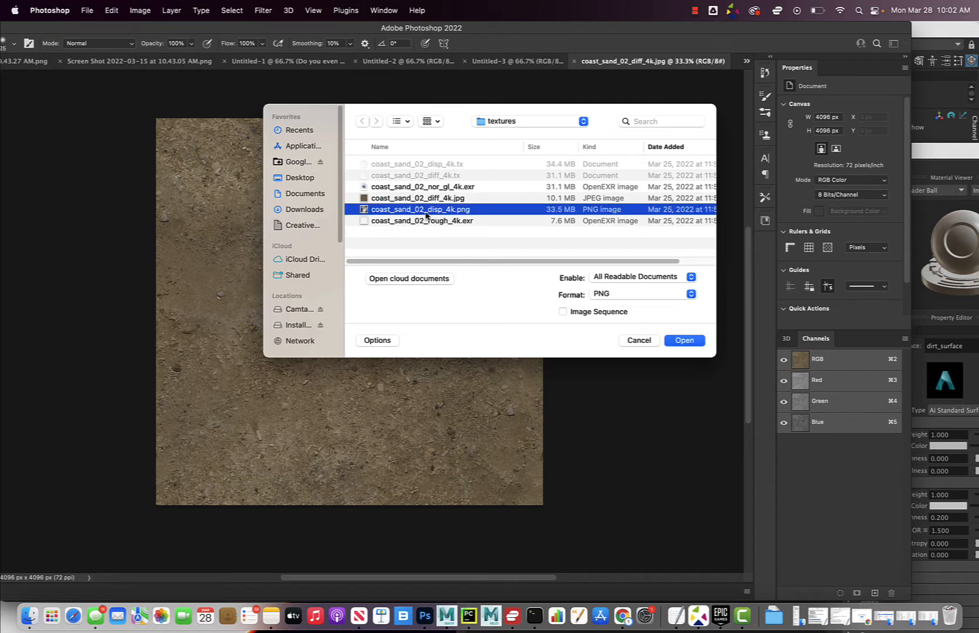
click(683, 340)
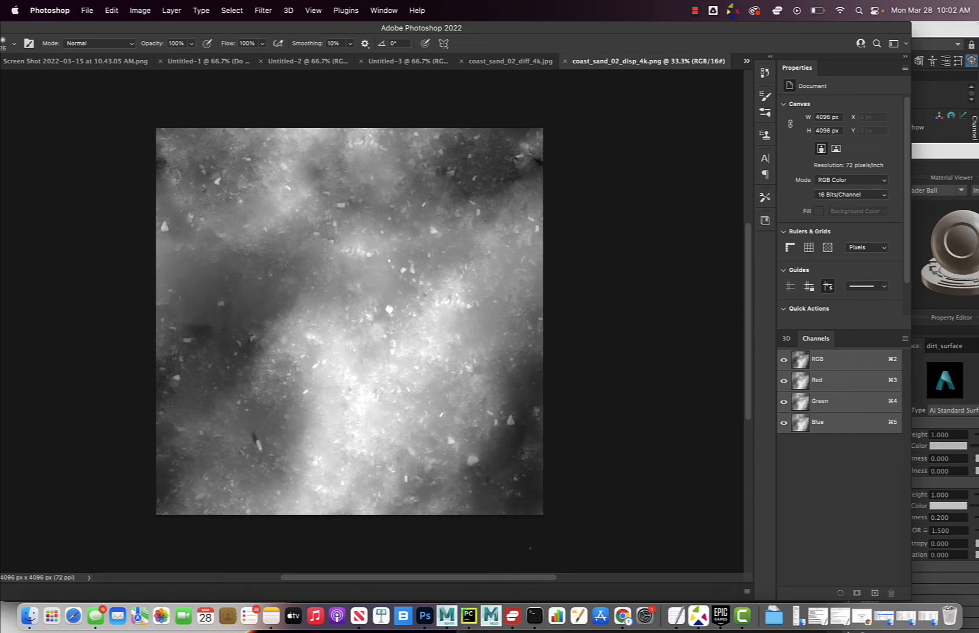
- Switch back to Maya and rearrange dirt_surface and its shading group in the Hypershade to free space for texture nodes
click(446, 616)
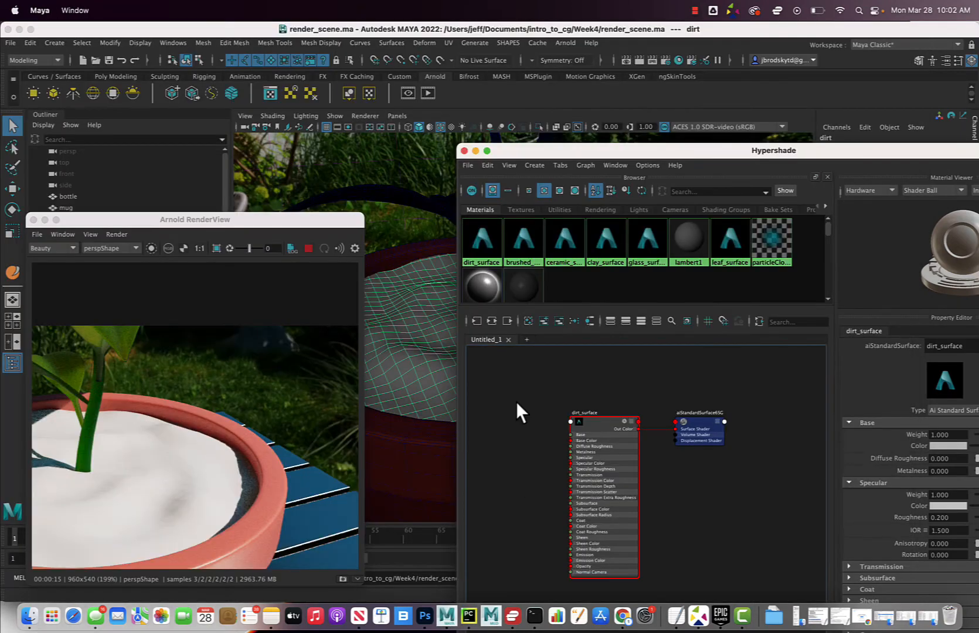
mouse_move(590, 419)
mouse_down()
mouse_move(634, 397)
mouse_move(582, 399)
mouse_up()
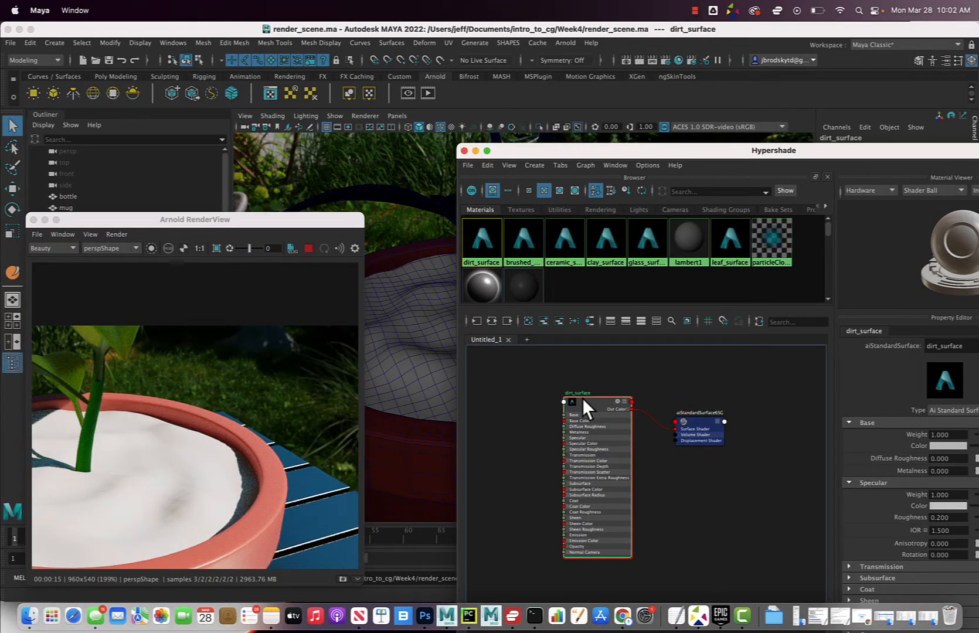
drag(698, 415, 754, 391)
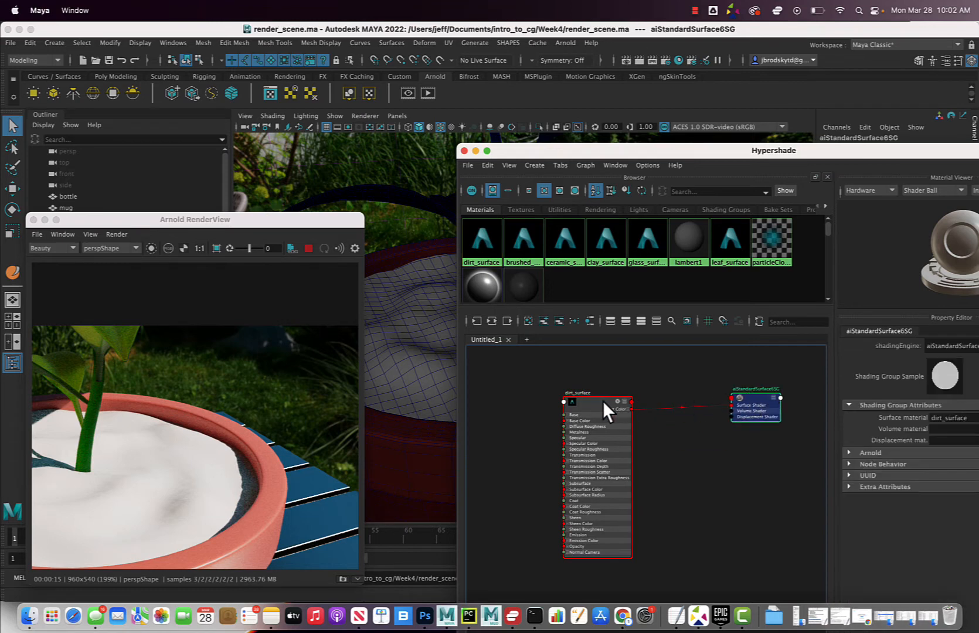
drag(603, 400, 665, 396)
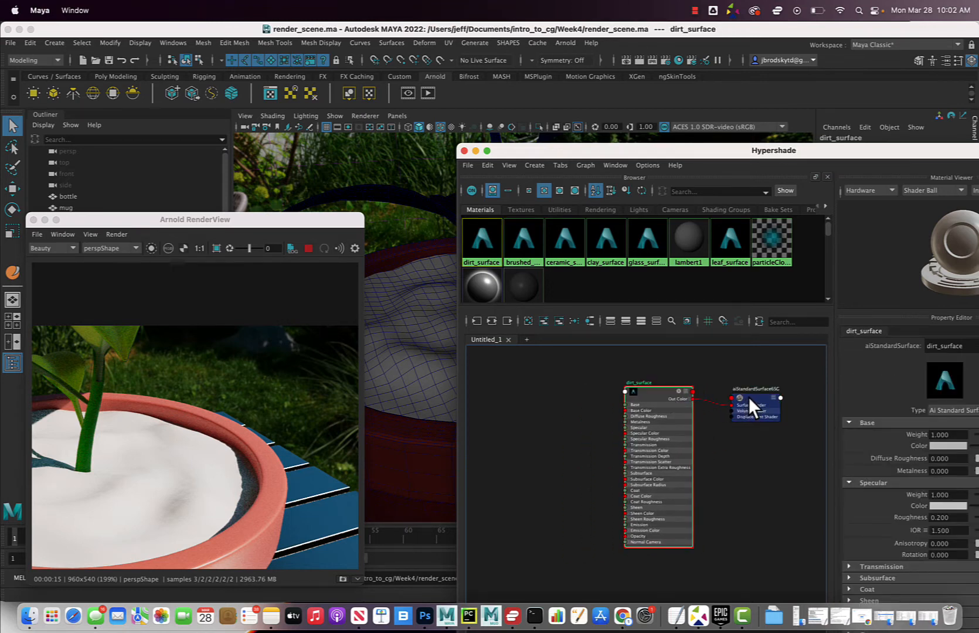
drag(748, 397, 764, 380)
drag(657, 384, 668, 384)
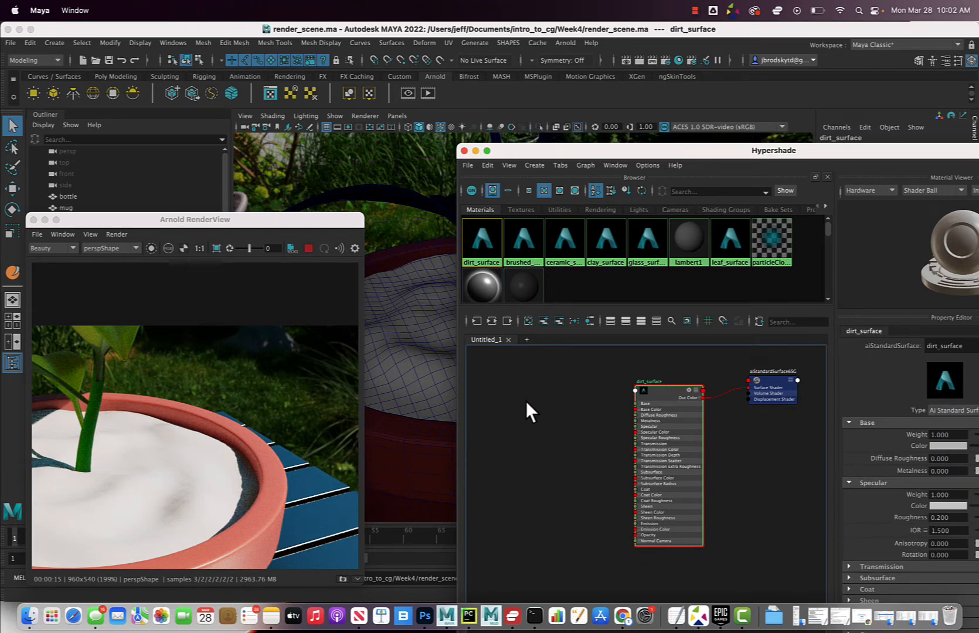
- Create a 2D File texture node, place it beside dirt_surface's inputs and close the node creation window
right_drag(528, 401, 511, 375)
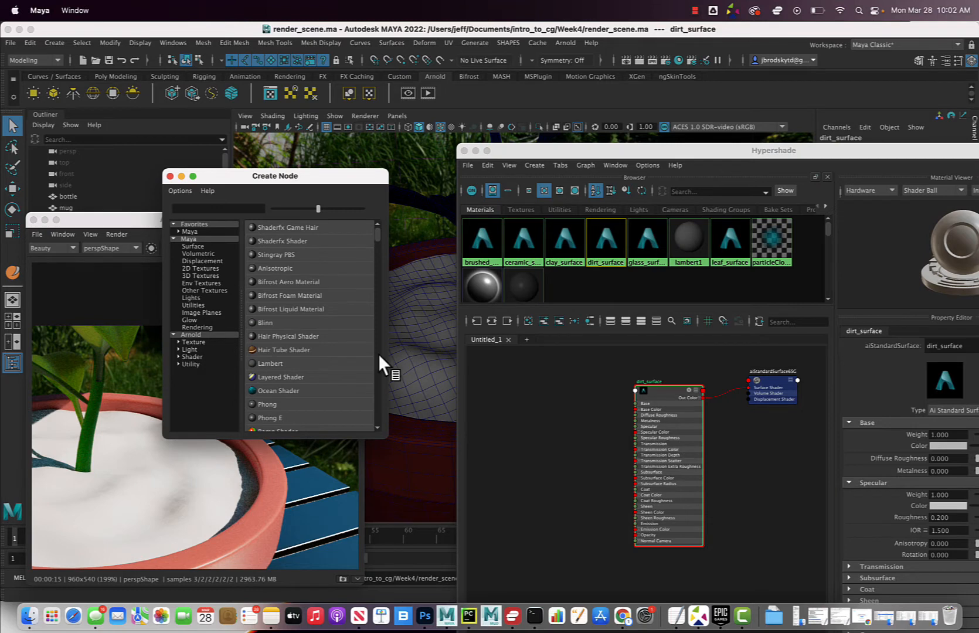
click(211, 270)
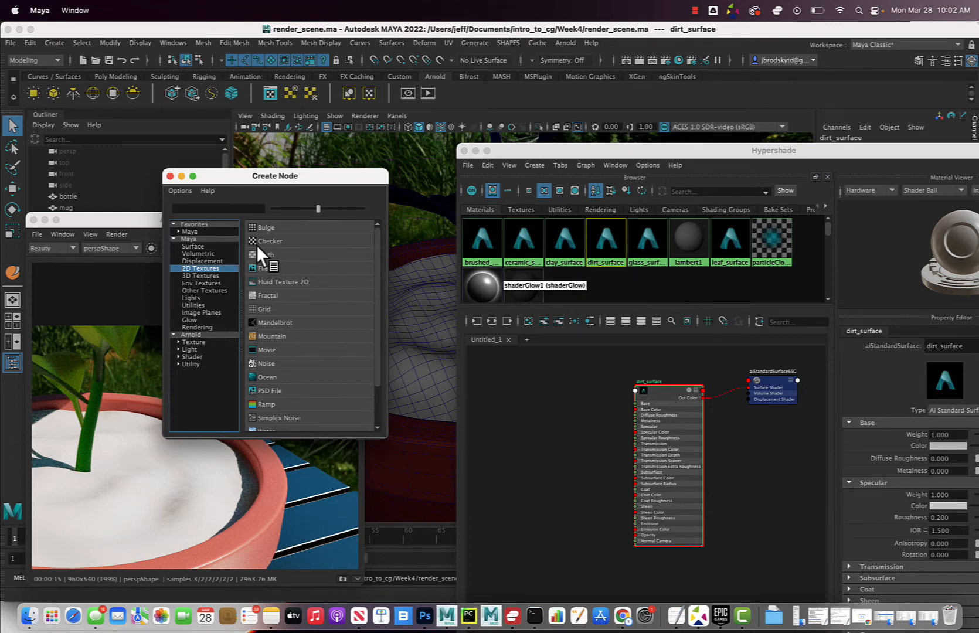
click(267, 268)
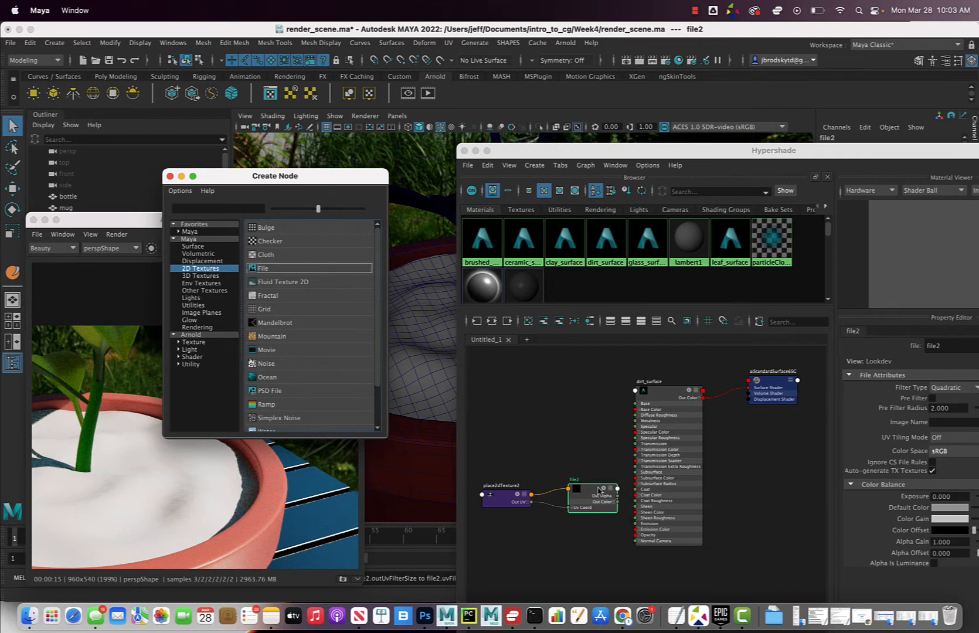
drag(597, 487, 590, 442)
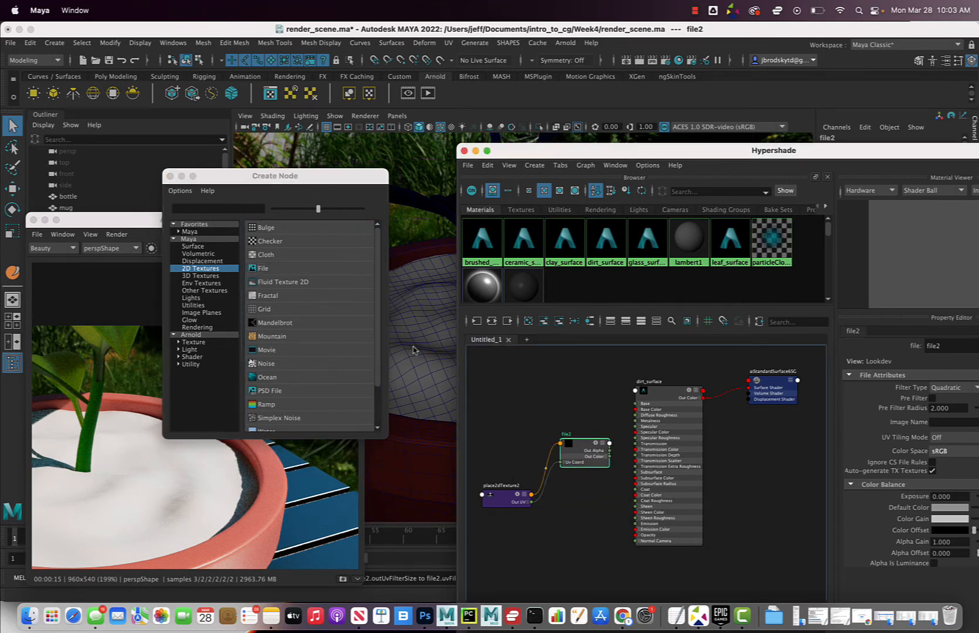
click(170, 176)
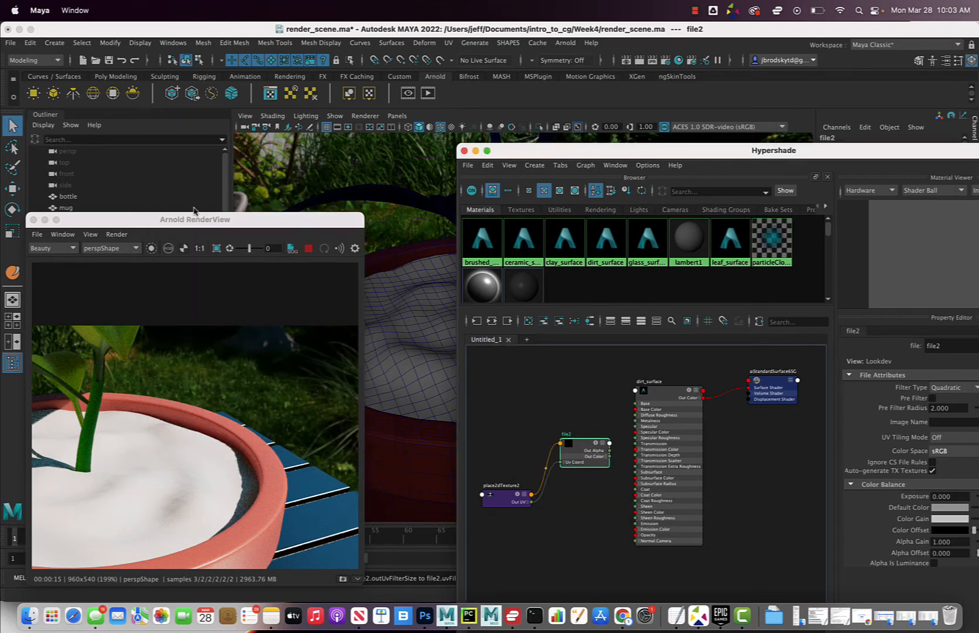
- Load coast_sand_02_diff_4k.jpg from the coast_sand_02_4k.blend textures folder as the image of the file2 node
drag(599, 151, 459, 126)
drag(441, 418, 436, 412)
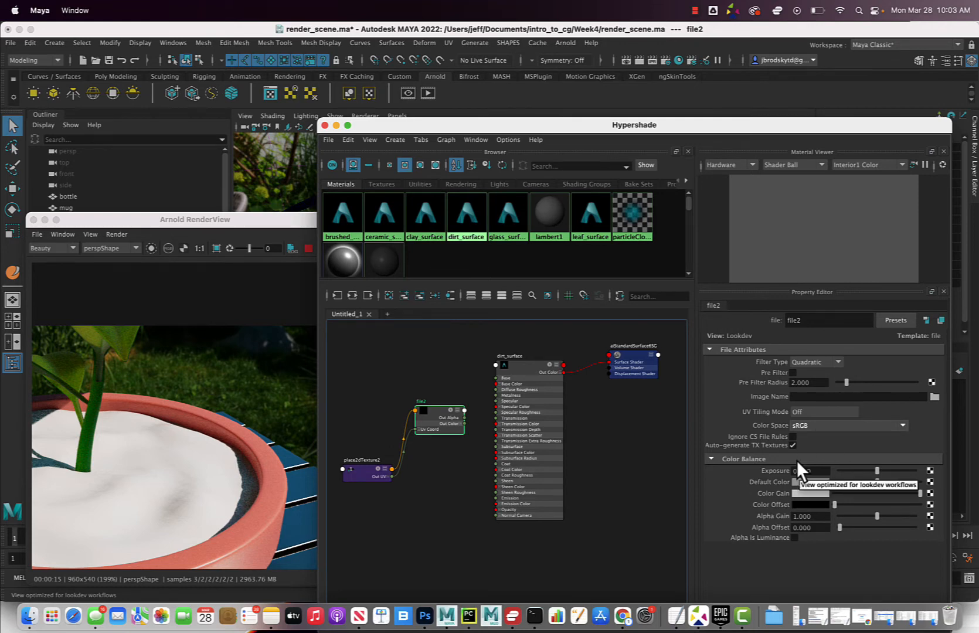
click(934, 397)
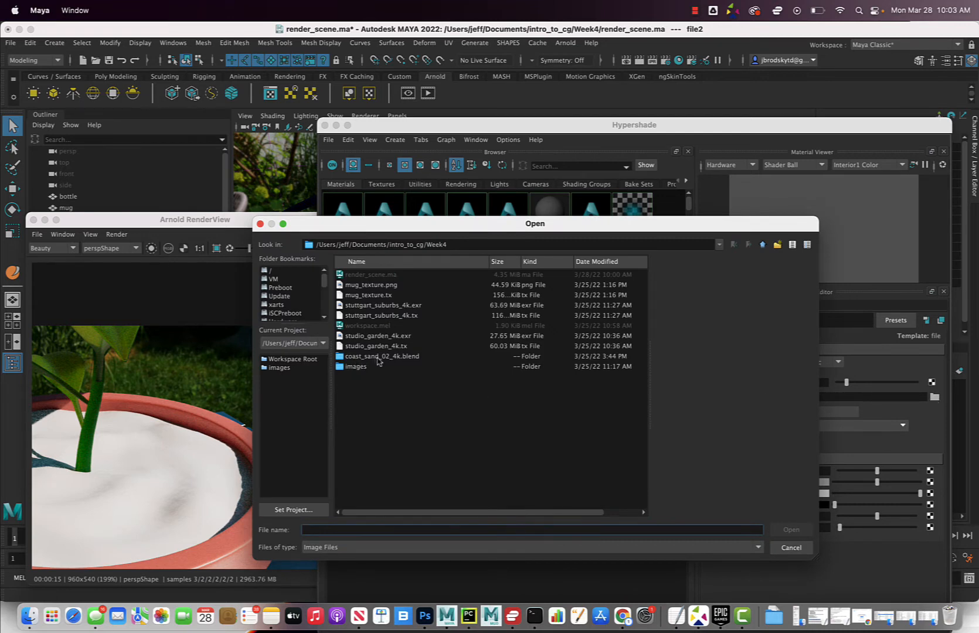
double_click(341, 357)
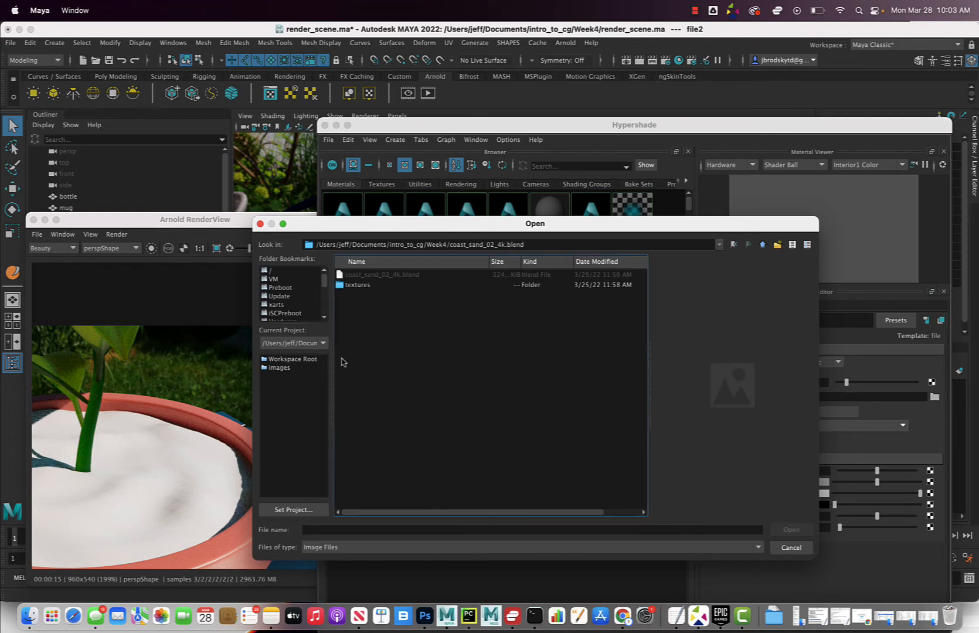
click(339, 286)
double_click(339, 285)
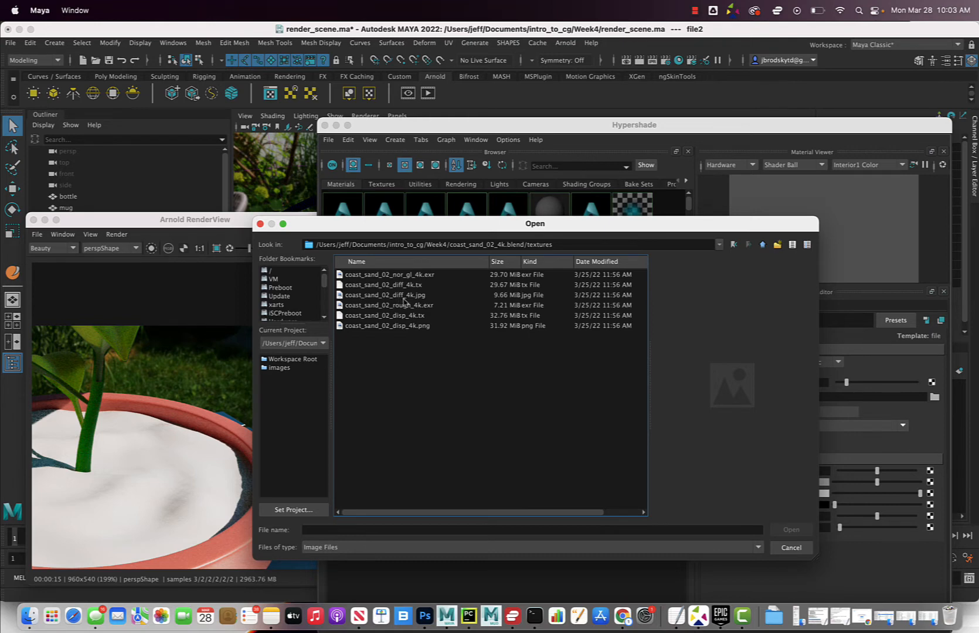
click(421, 295)
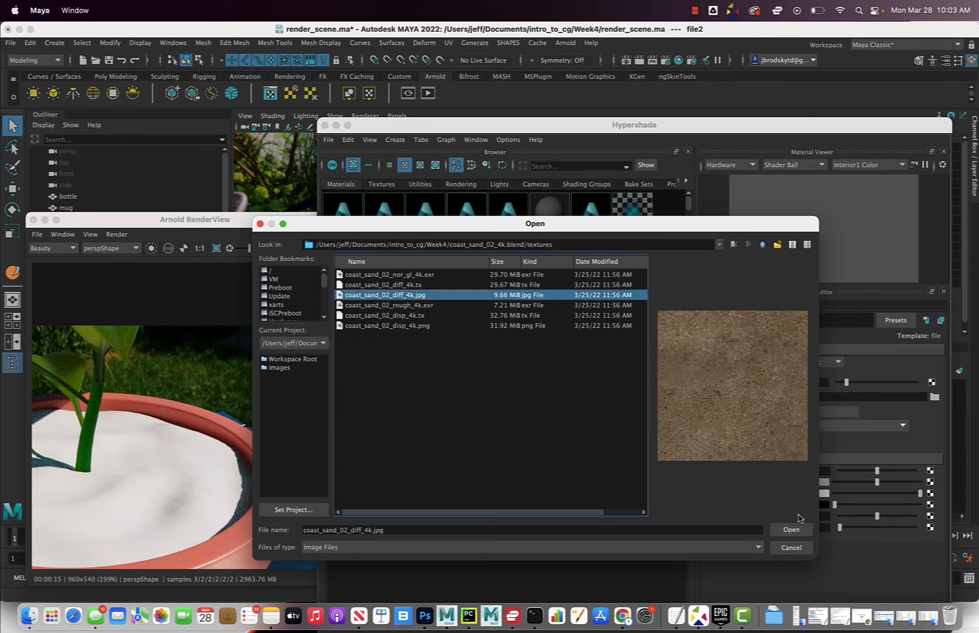
click(781, 531)
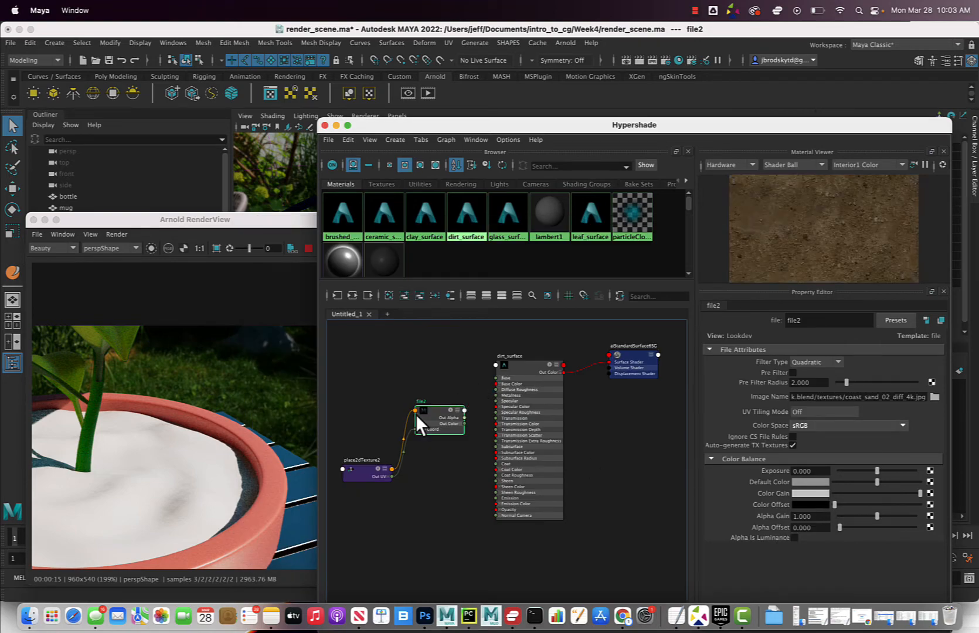
- Connect file2's Out Color to the Base Color of dirt_surface and check the textured dirt close up in the render
scroll(434, 411, up, 5)
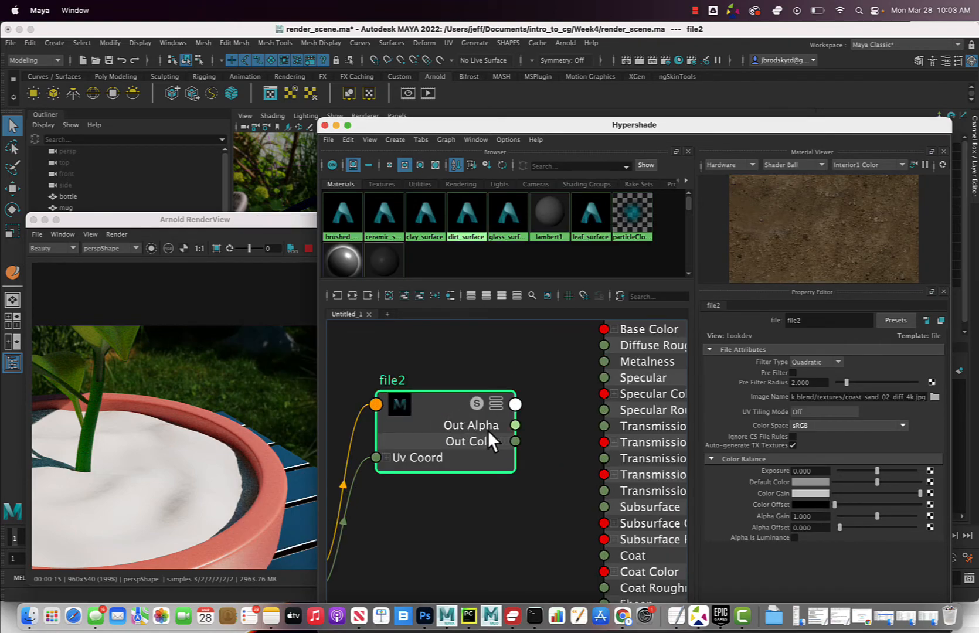
middle_drag(560, 431, 498, 512)
drag(630, 369, 625, 375)
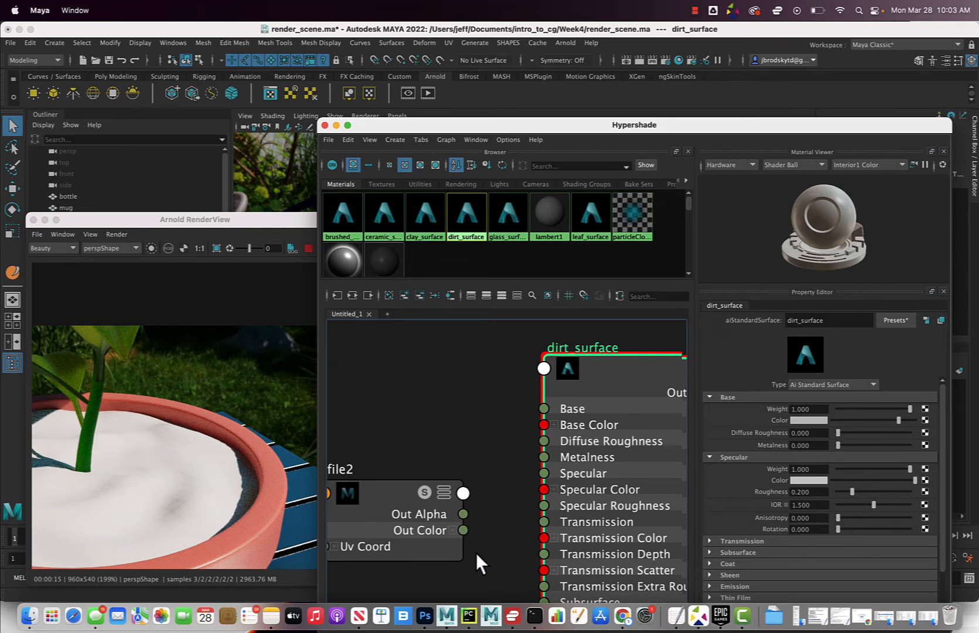
drag(518, 547, 482, 545)
drag(514, 524, 546, 425)
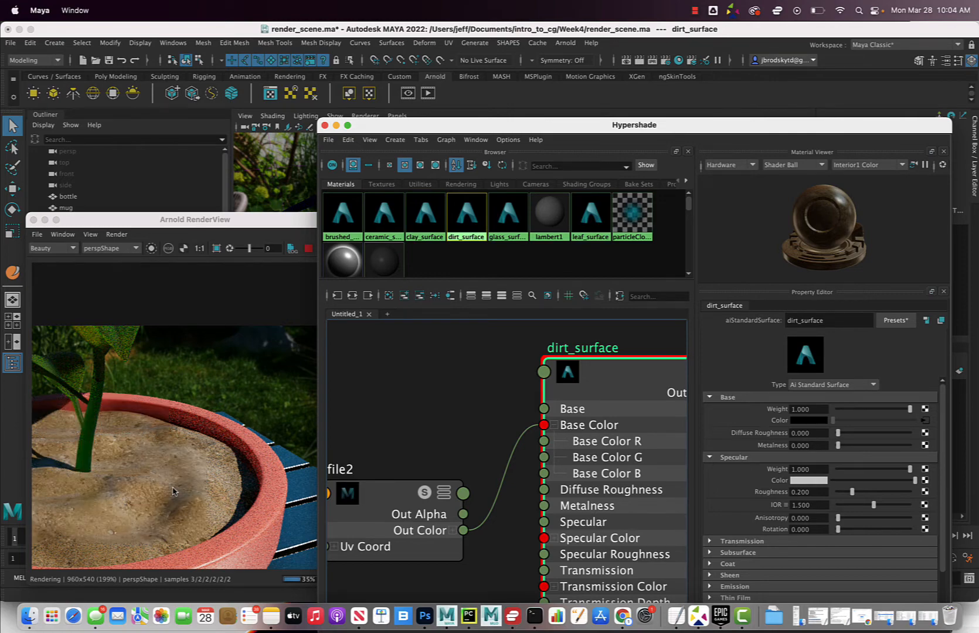
drag(423, 126, 655, 228)
scroll(533, 323, up, 5)
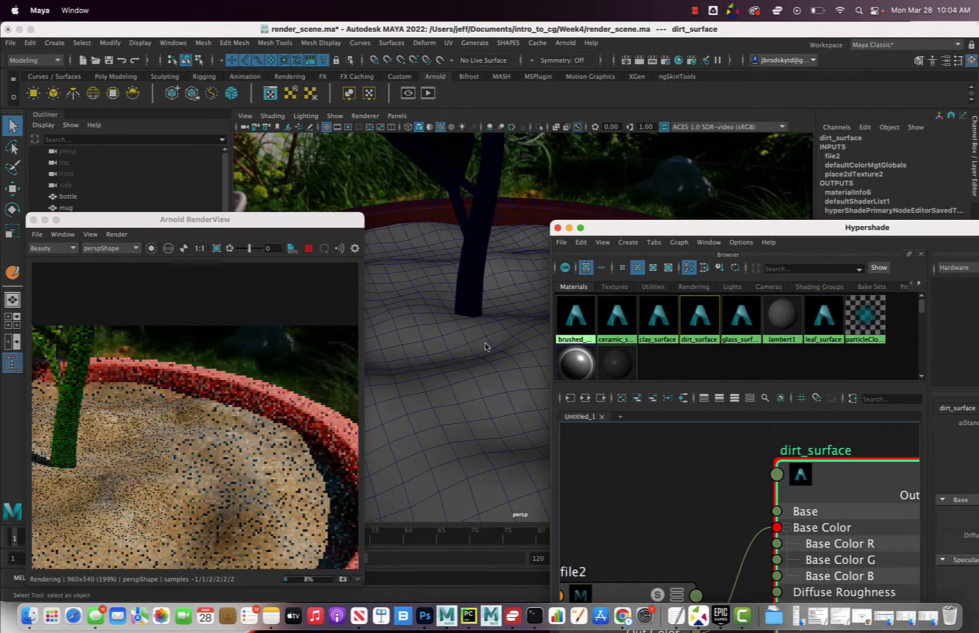
scroll(485, 347, up, 2)
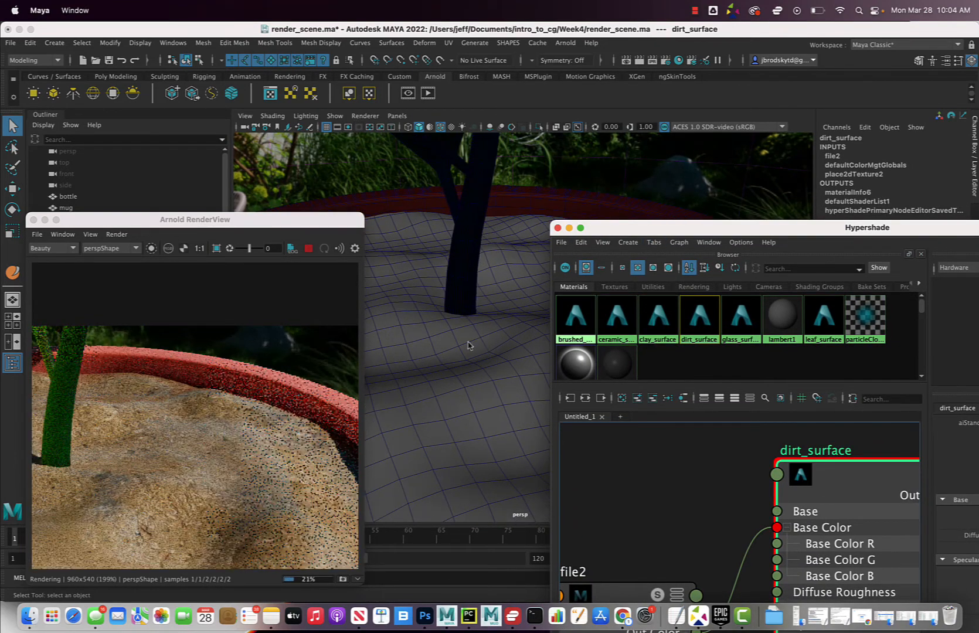
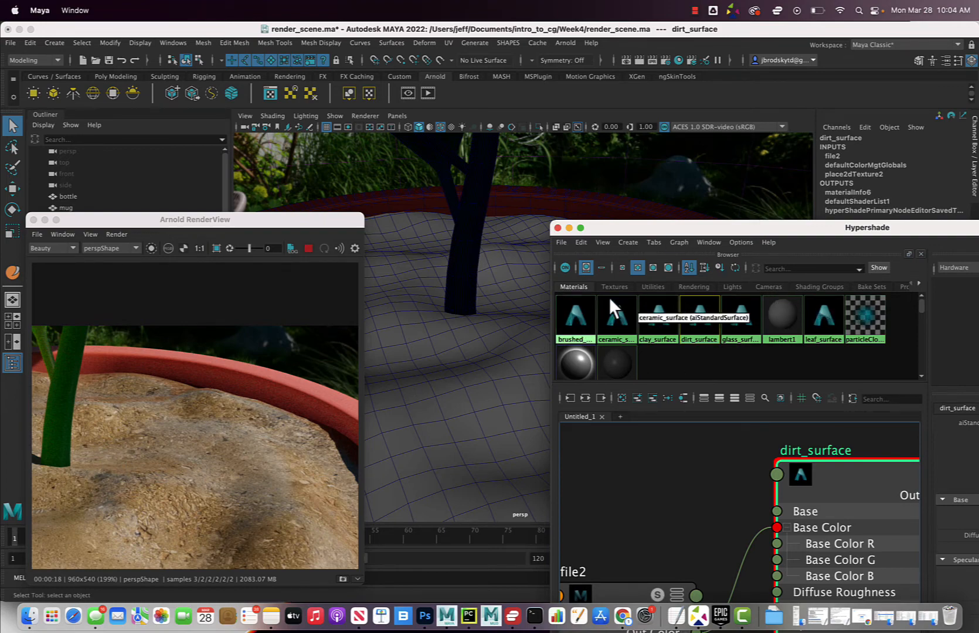
- Create a second 2D File texture node, place it below file2 beside dirt_surface and close the node creation window
drag(652, 230, 527, 163)
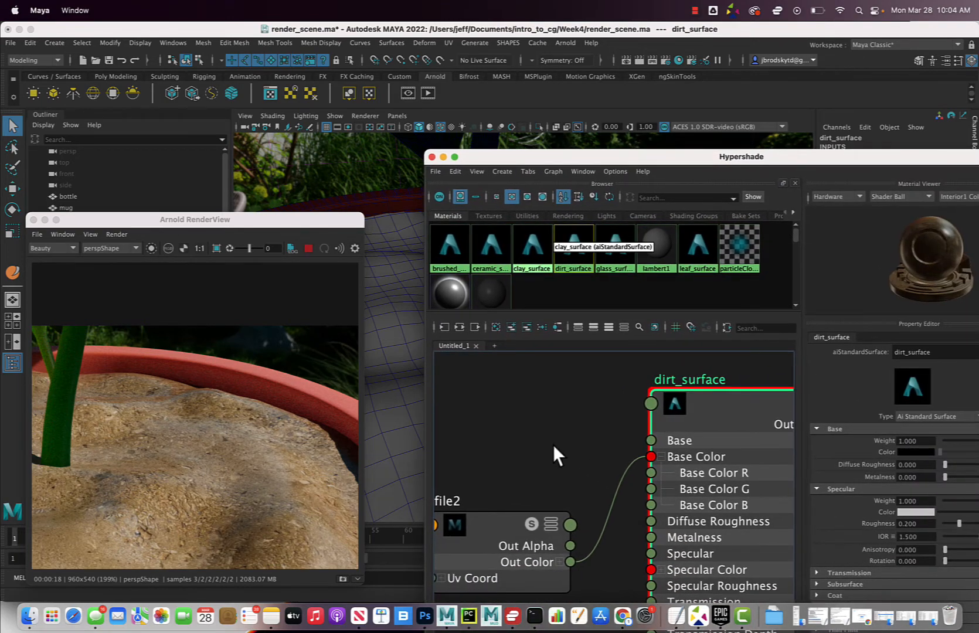
scroll(553, 445, down, 5)
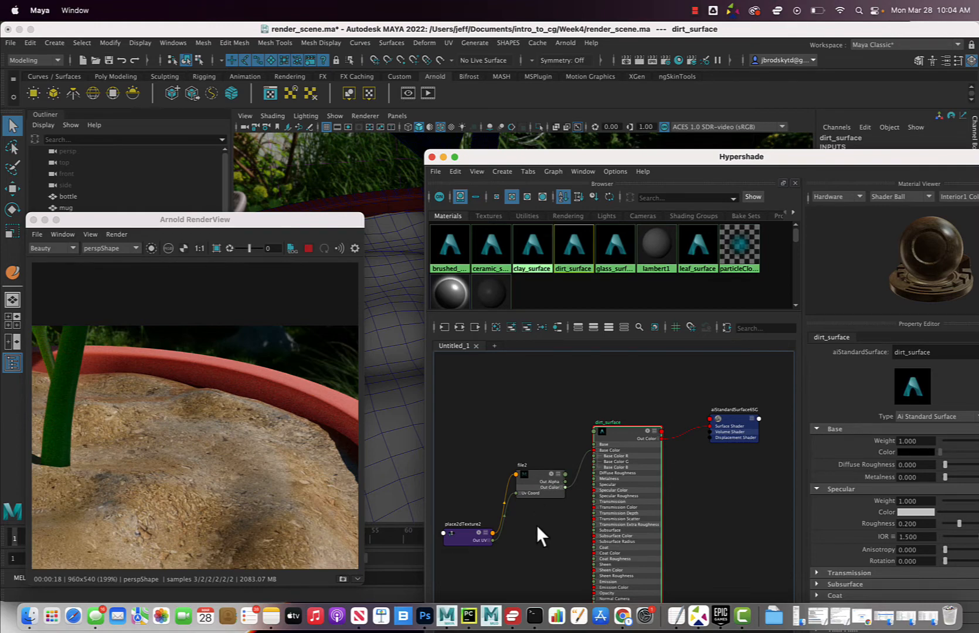
scroll(570, 528, down, 2)
scroll(576, 526, up, 4)
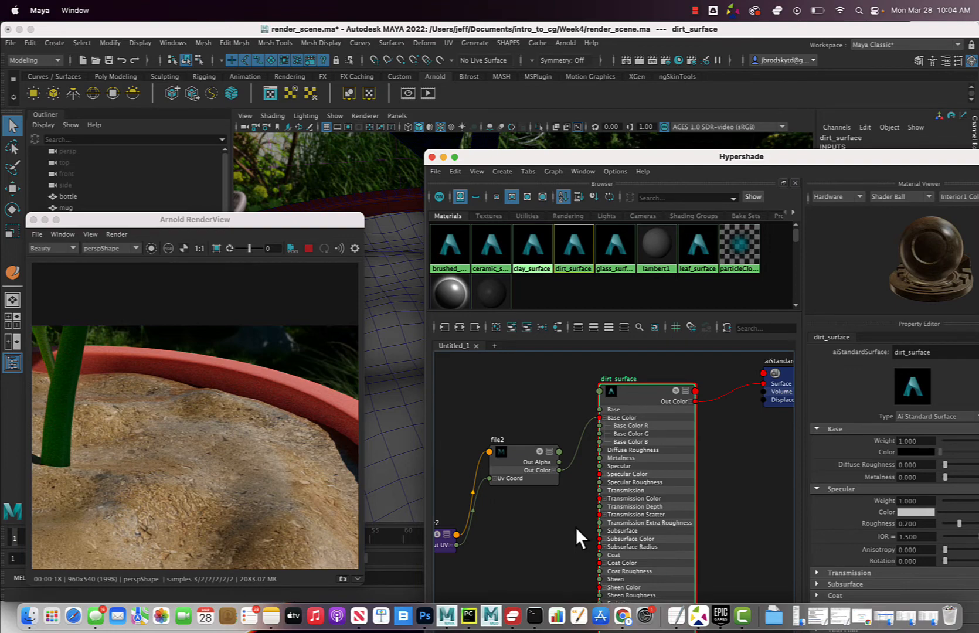
scroll(576, 527, down, 4)
scroll(571, 512, up, 4)
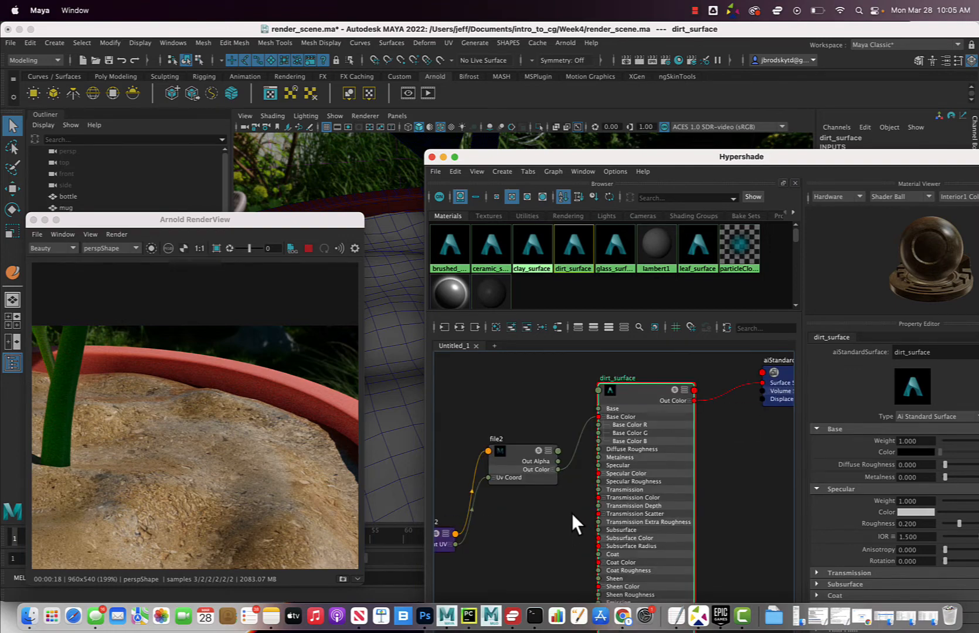
alt+middle_drag(569, 533, 622, 465)
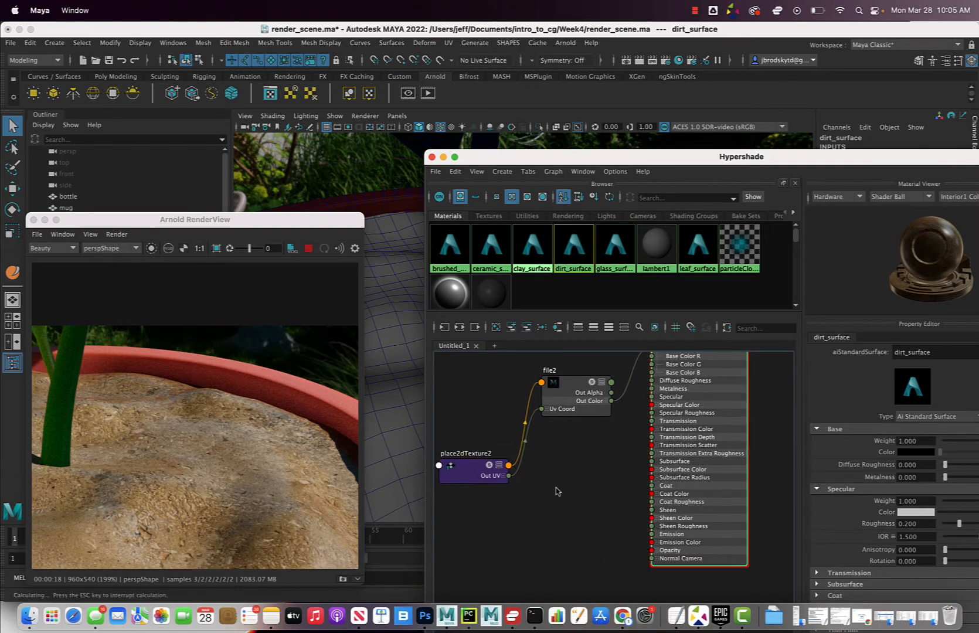
right_drag(557, 491, 561, 457)
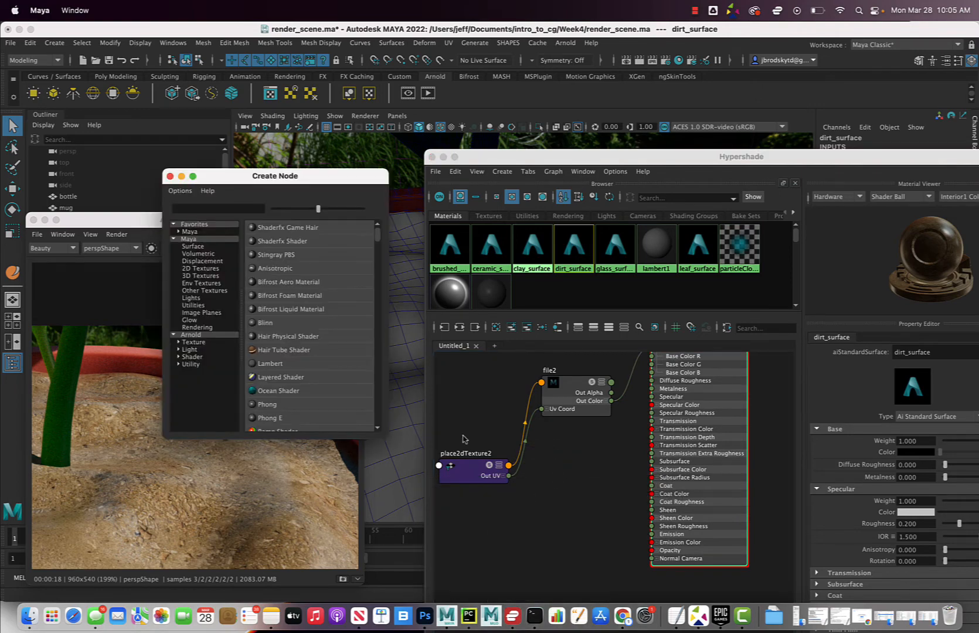
click(200, 269)
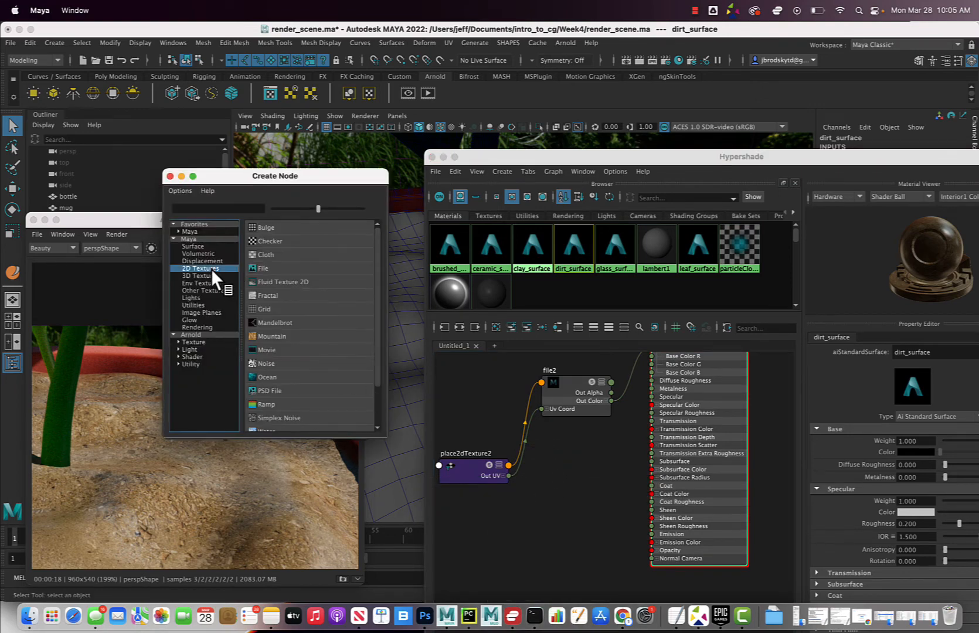
click(279, 267)
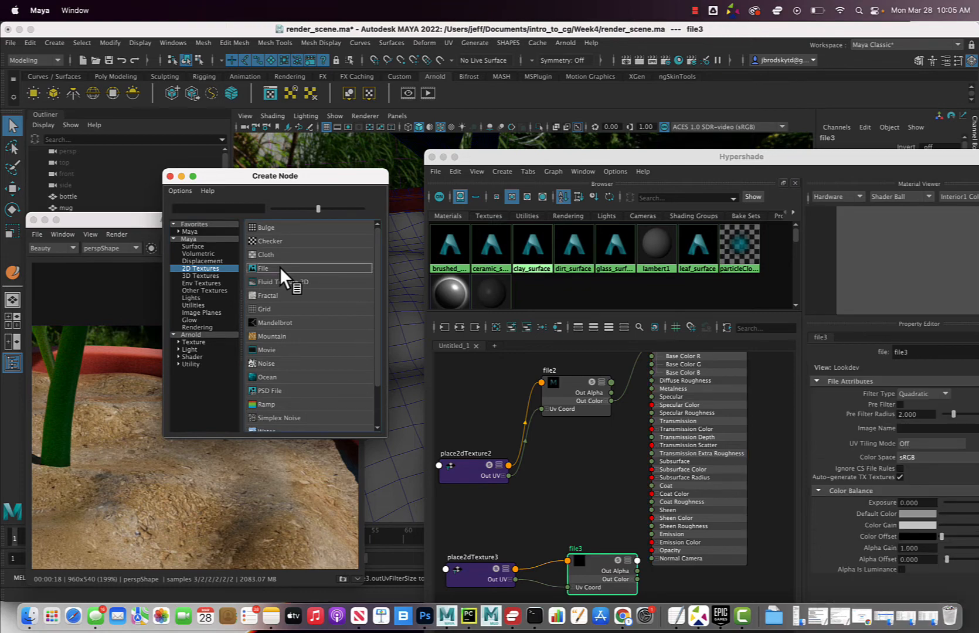
click(170, 176)
drag(608, 564, 576, 514)
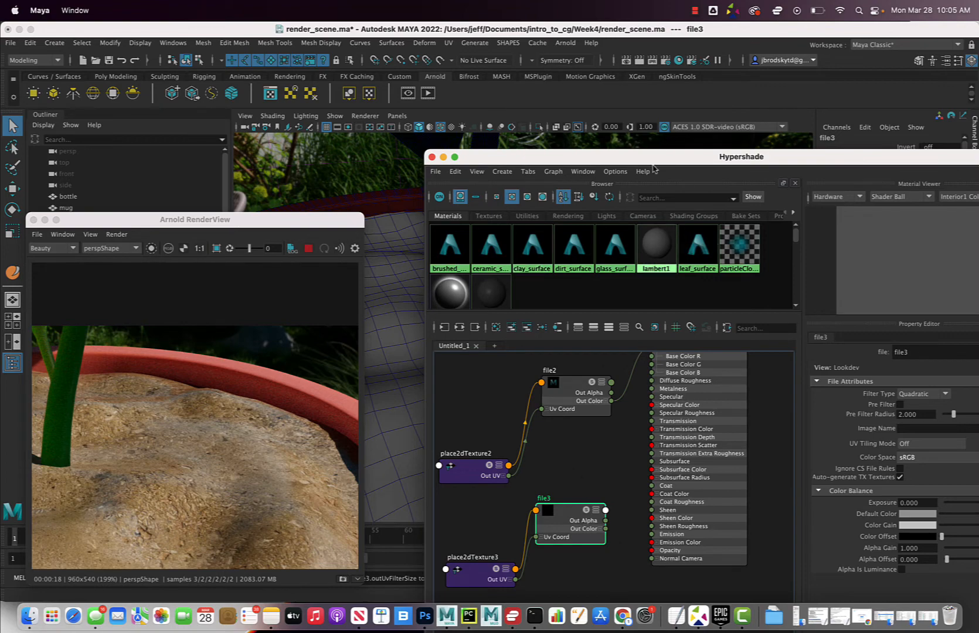
drag(655, 163, 540, 133)
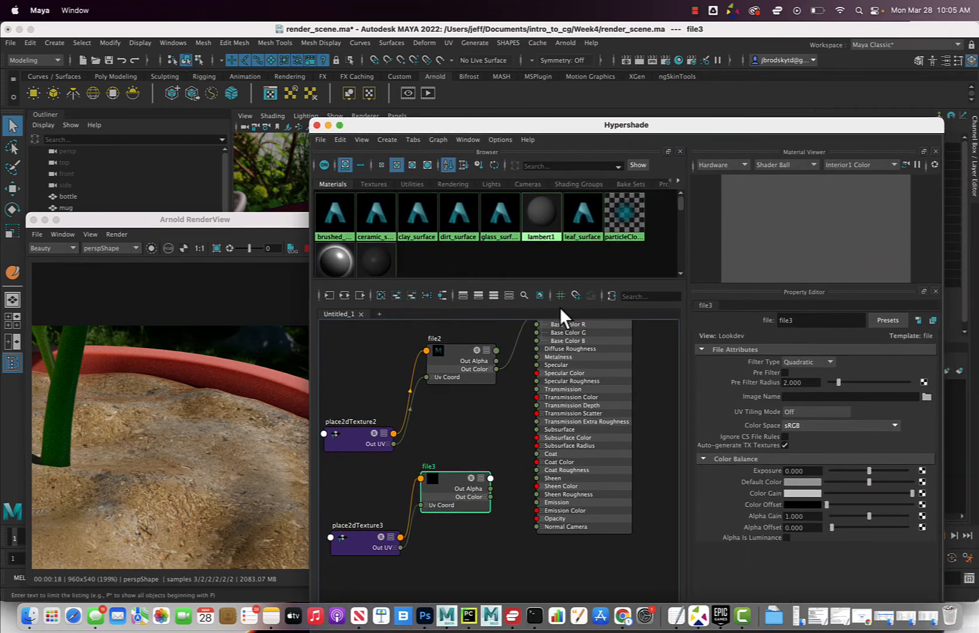
drag(474, 485, 456, 477)
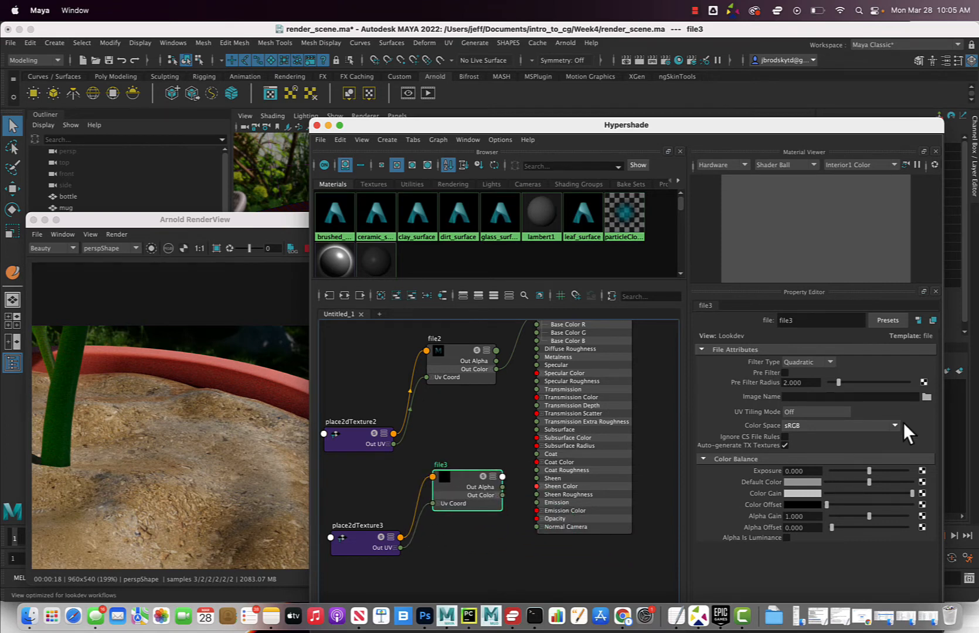
- Load coast_sand_02_disp_4k.png from the coast_sand_02_4k.blend textures folder as the image of the new File node
click(926, 397)
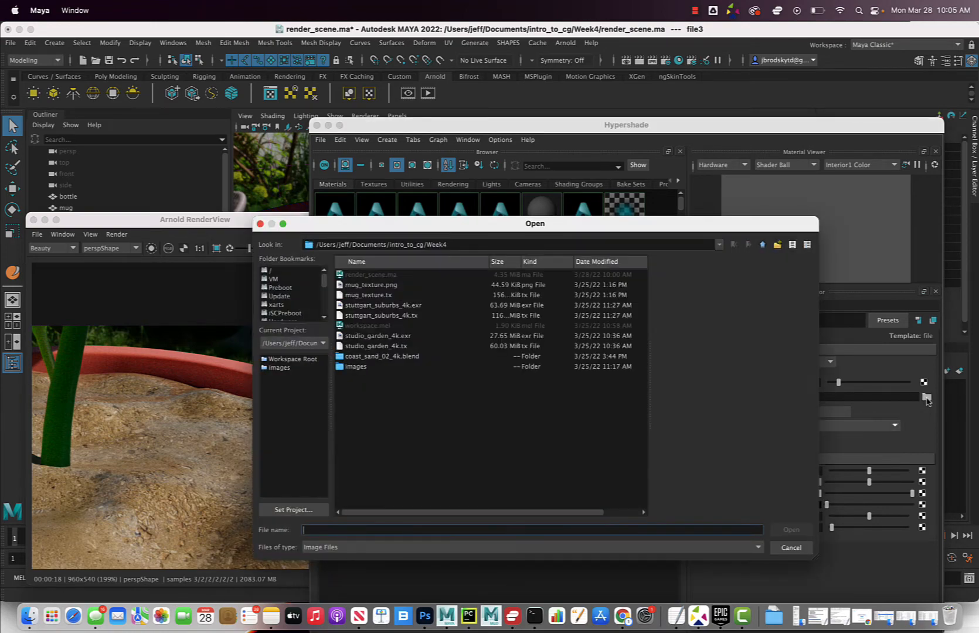
double_click(340, 357)
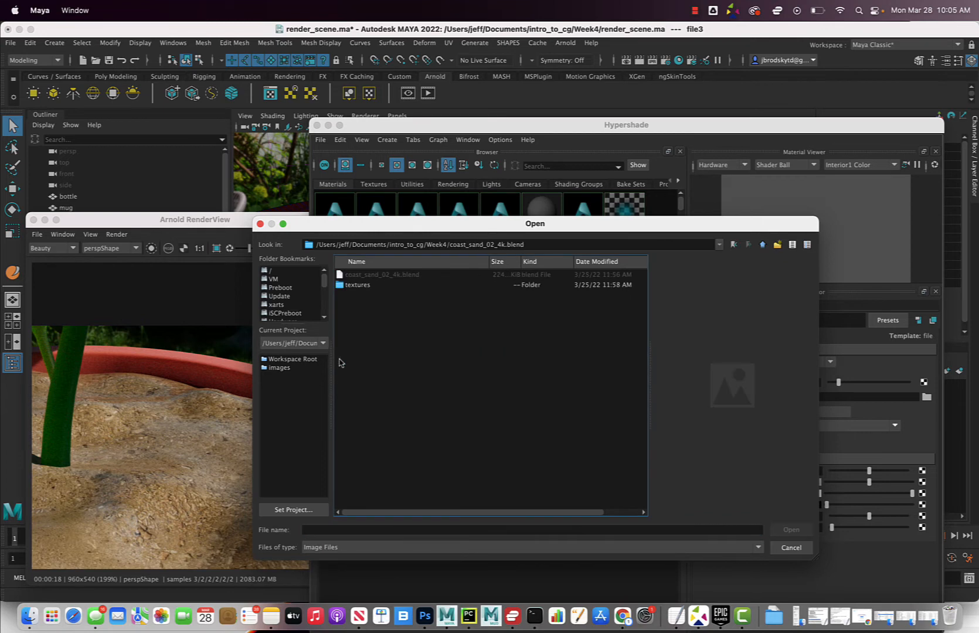
click(339, 286)
double_click(339, 285)
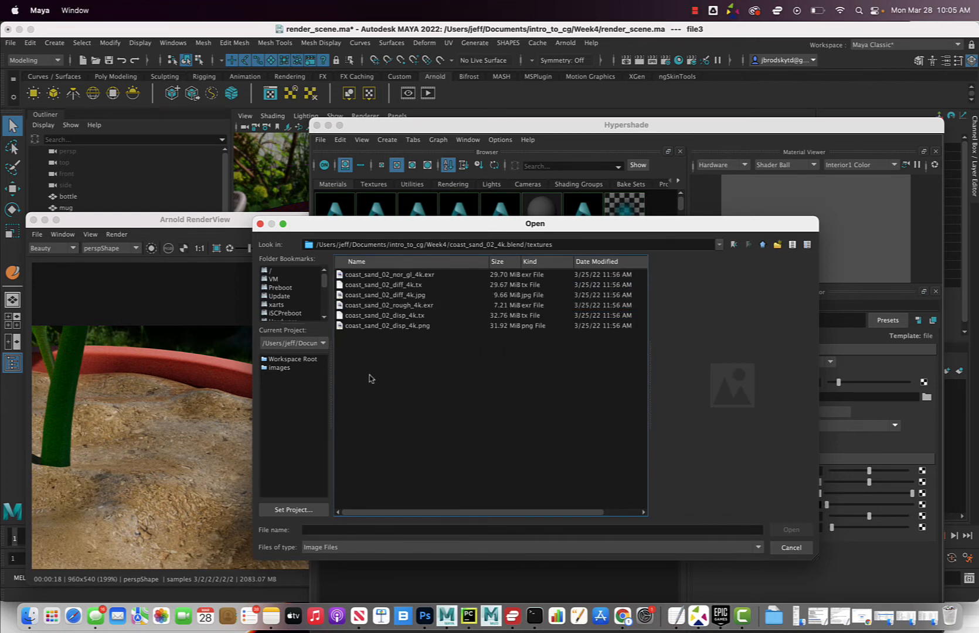
click(390, 327)
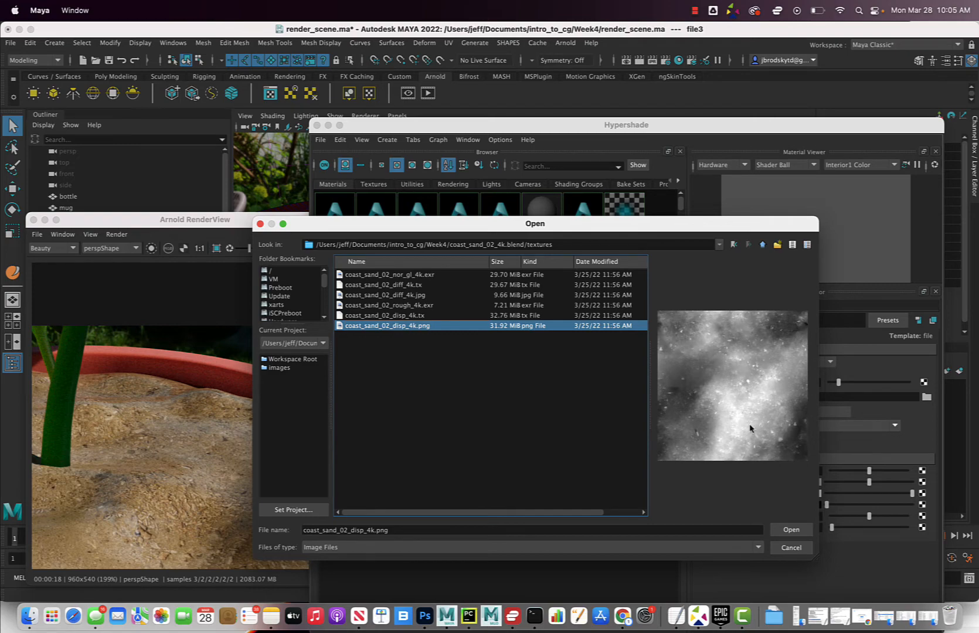
click(792, 530)
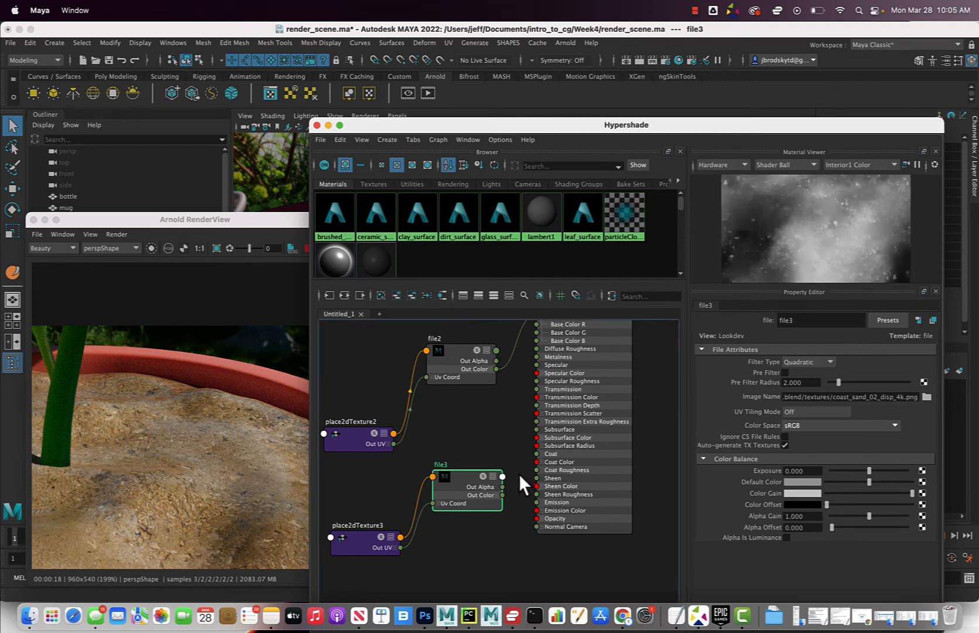
- Connect file3's Out Color to the Displacement Shader input of aiStandardSurface6SG and check the whole pot in the render
alt+middle_drag(519, 454, 447, 499)
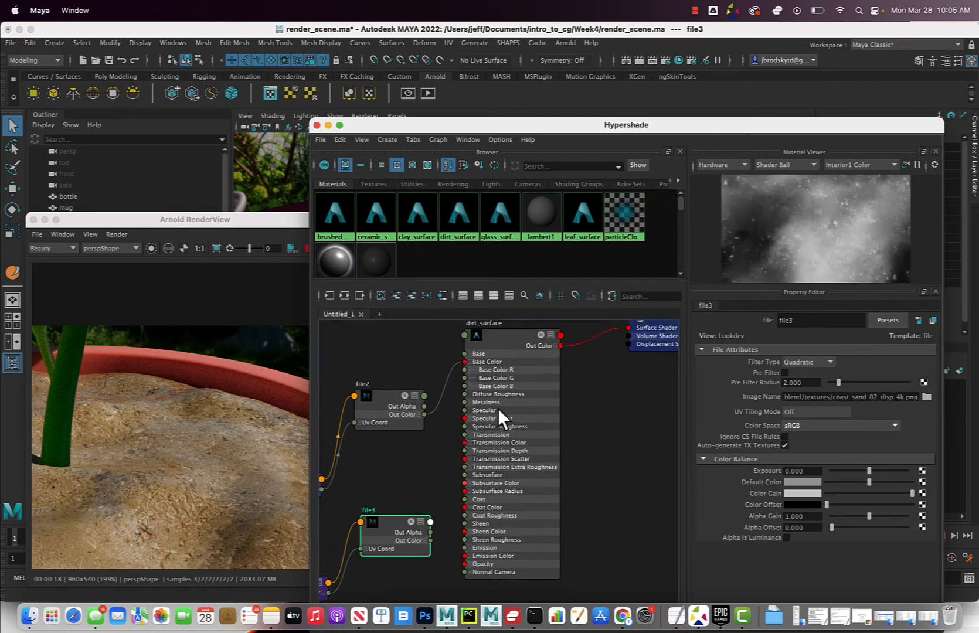
click(499, 344)
alt+middle_drag(582, 413, 575, 448)
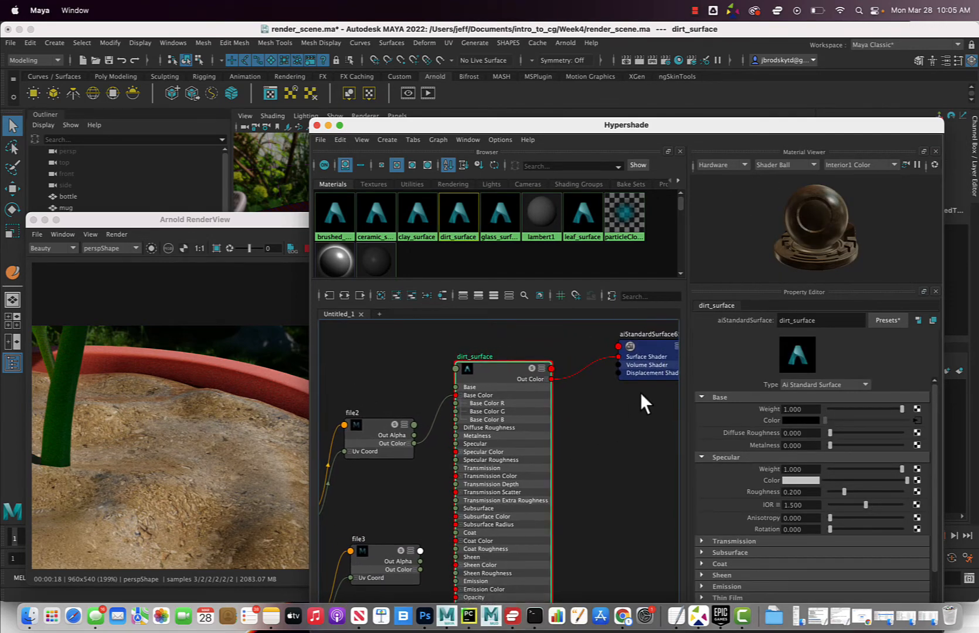
drag(648, 337, 641, 336)
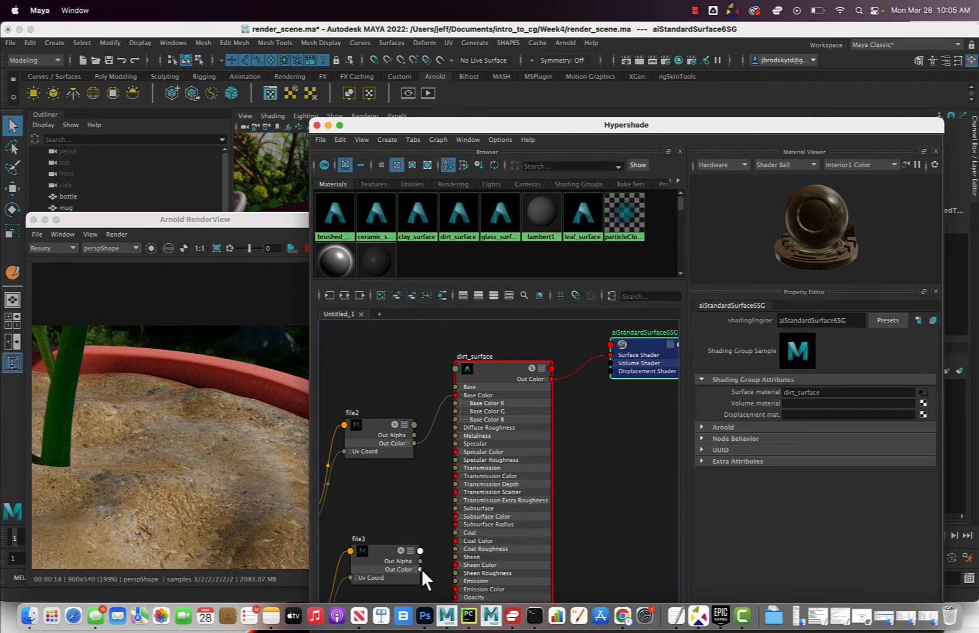
drag(380, 546, 609, 370)
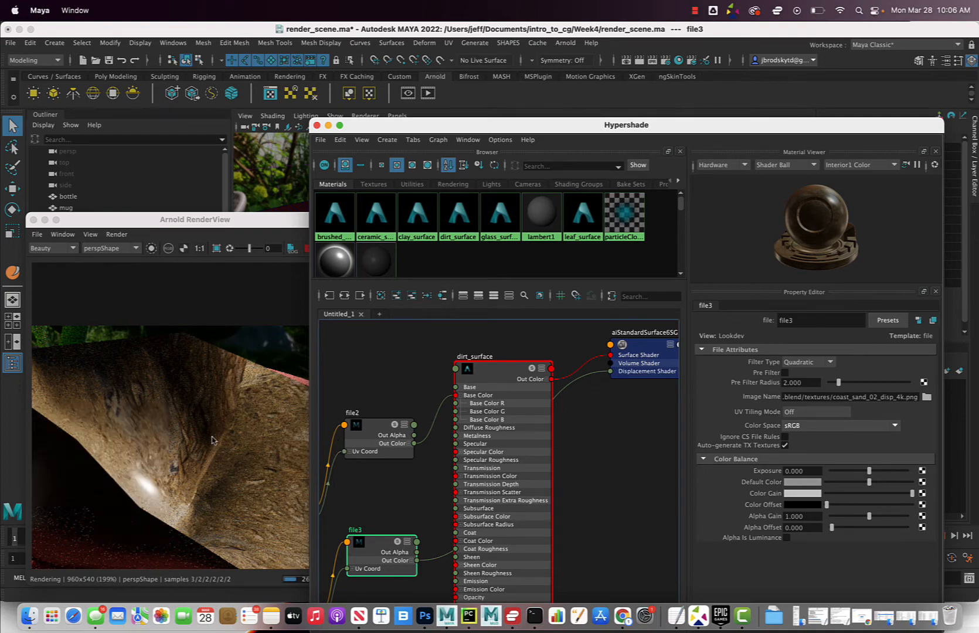
drag(444, 142, 659, 283)
scroll(453, 388, down, 5)
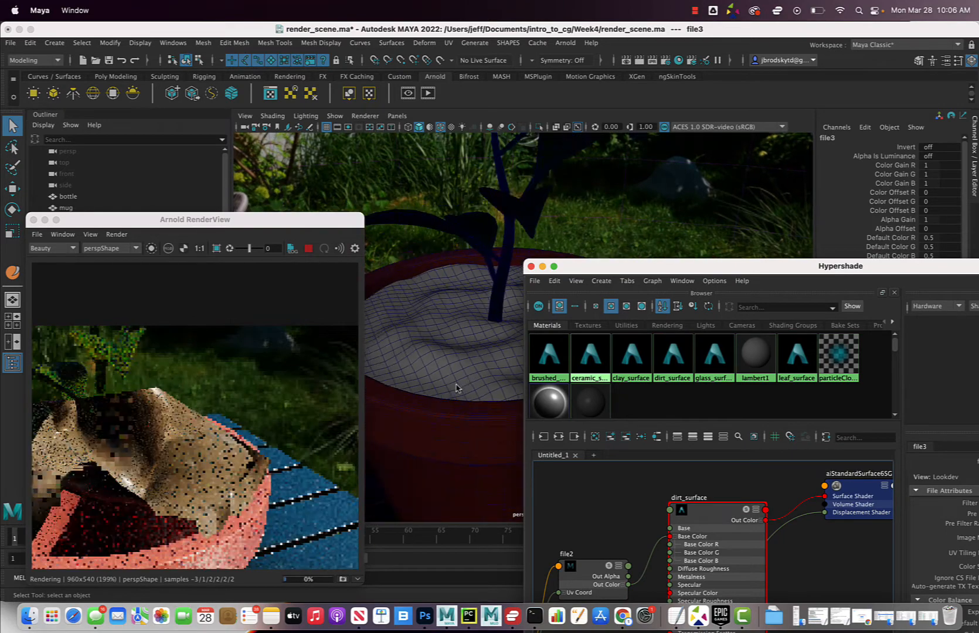
scroll(456, 388, down, 4)
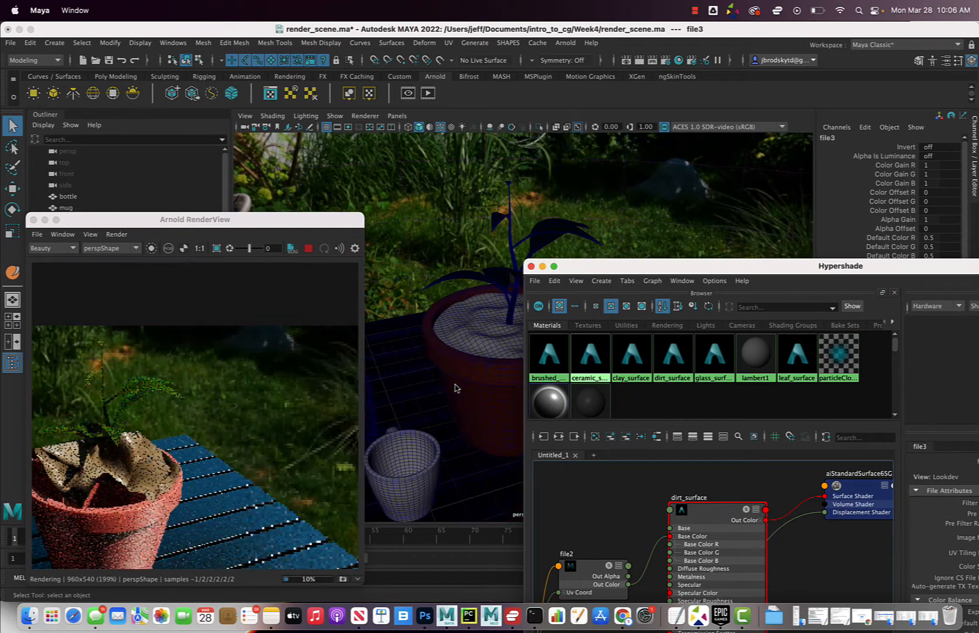
scroll(456, 389, down, 1)
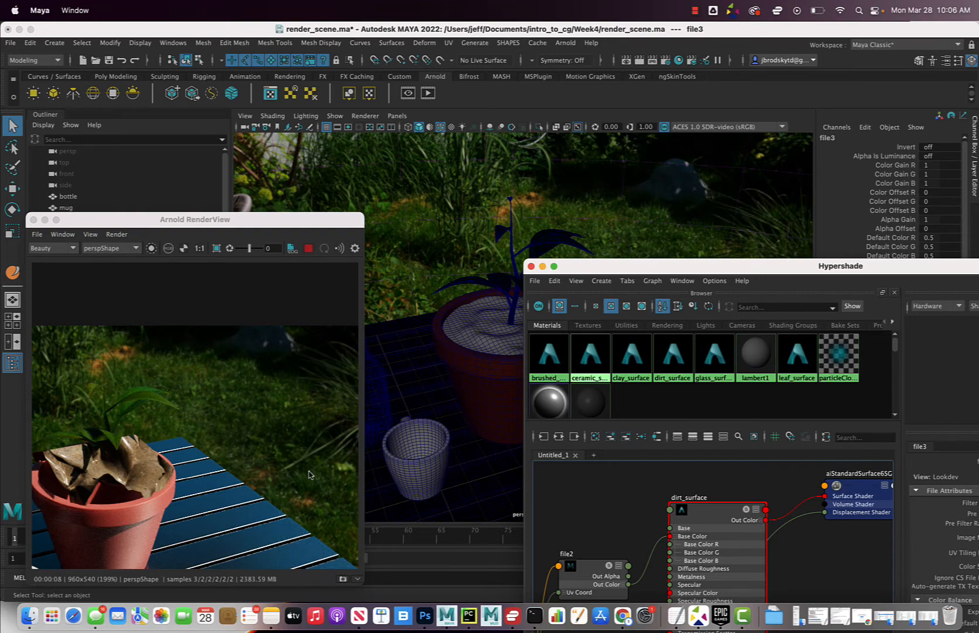
- Open the attributes of the dirt mesh's shape node and locate the Arnold subdivision settings
click(464, 334)
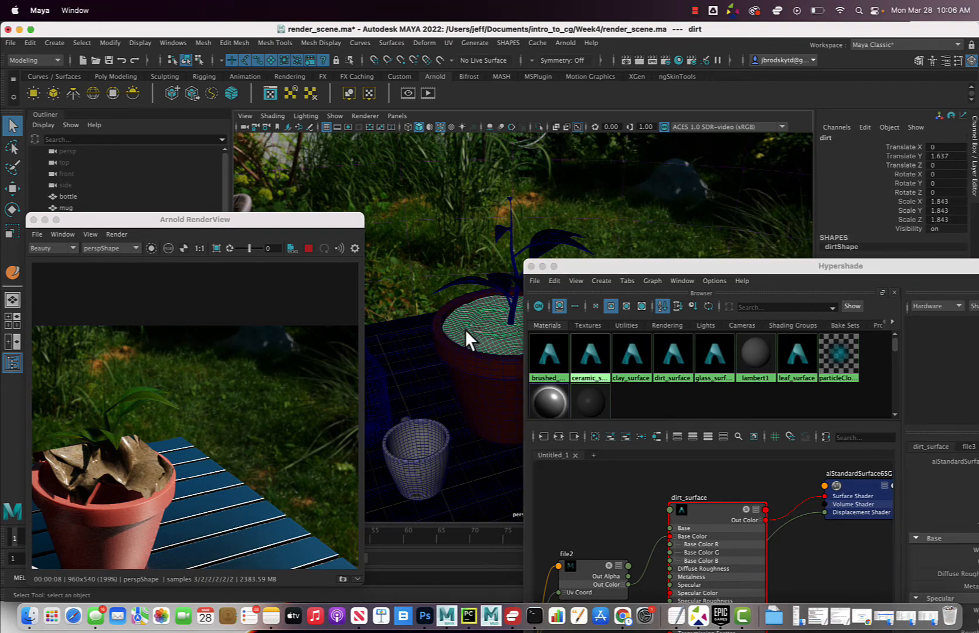
key(ctrl+a)
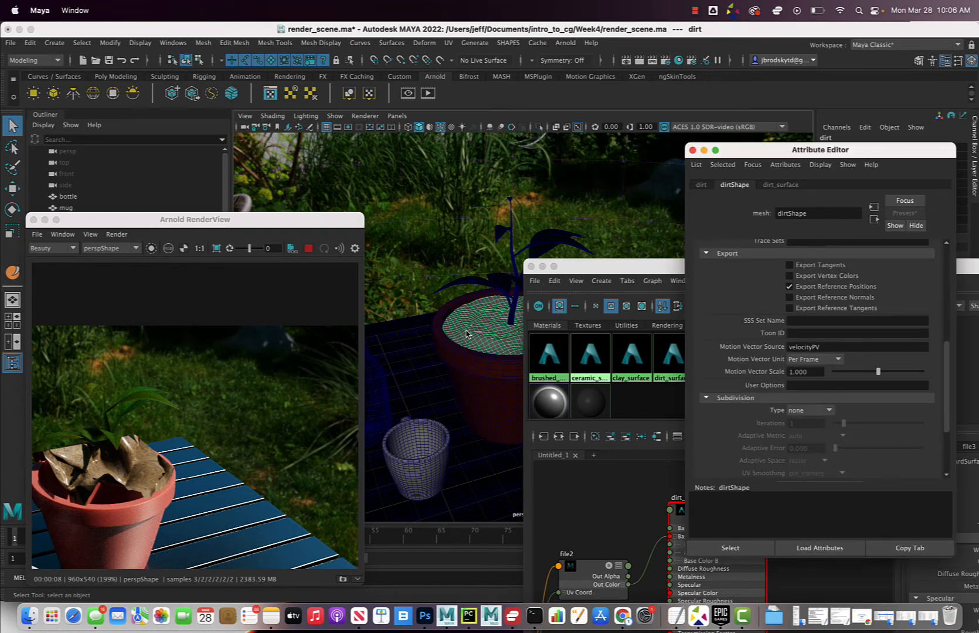
click(702, 185)
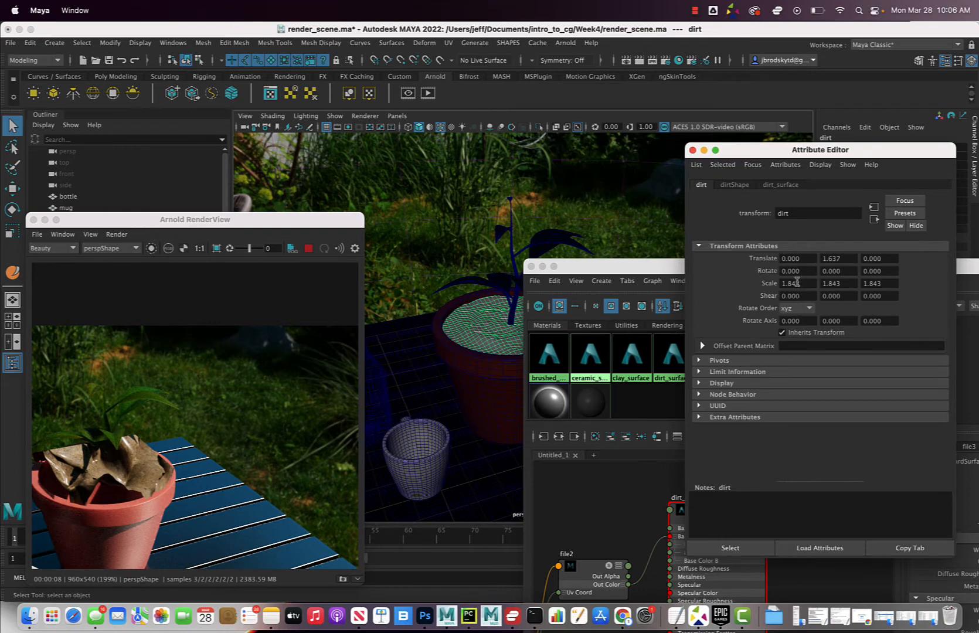
click(735, 185)
drag(763, 157, 674, 153)
scroll(702, 333, down, 3)
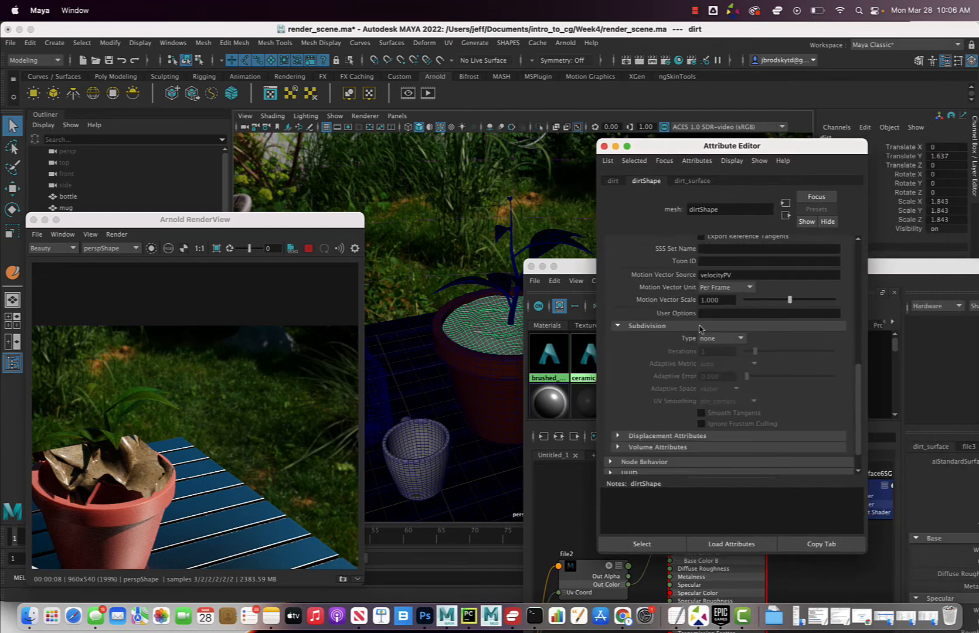
scroll(703, 334, up, 10)
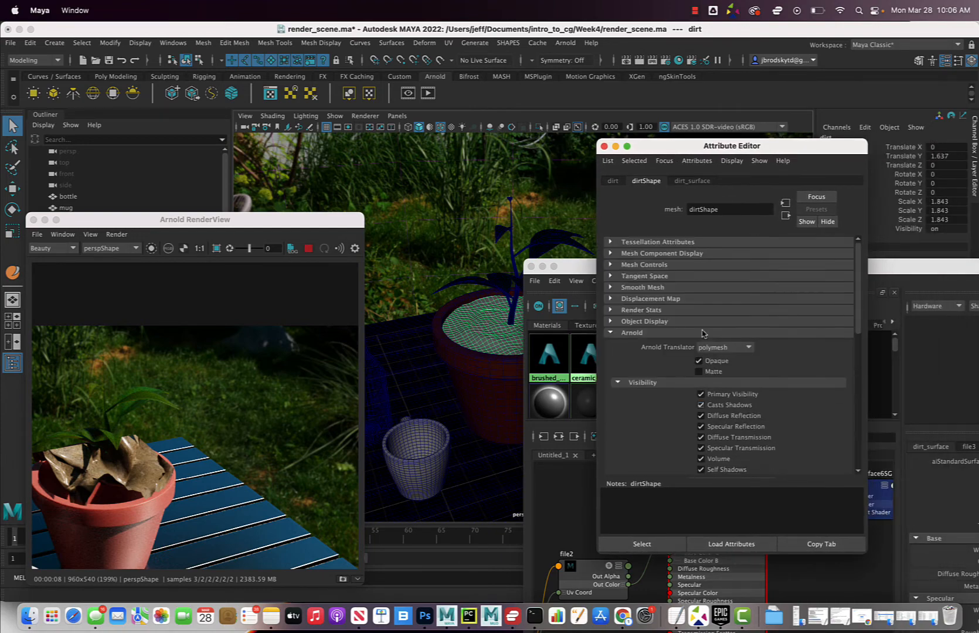
click(610, 332)
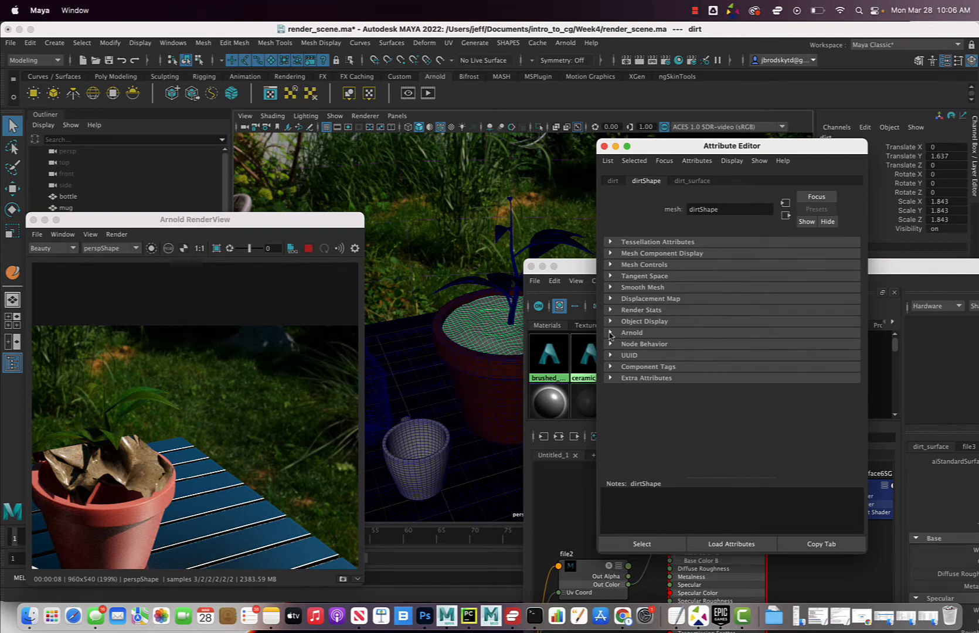
click(611, 333)
scroll(680, 411, down, 8)
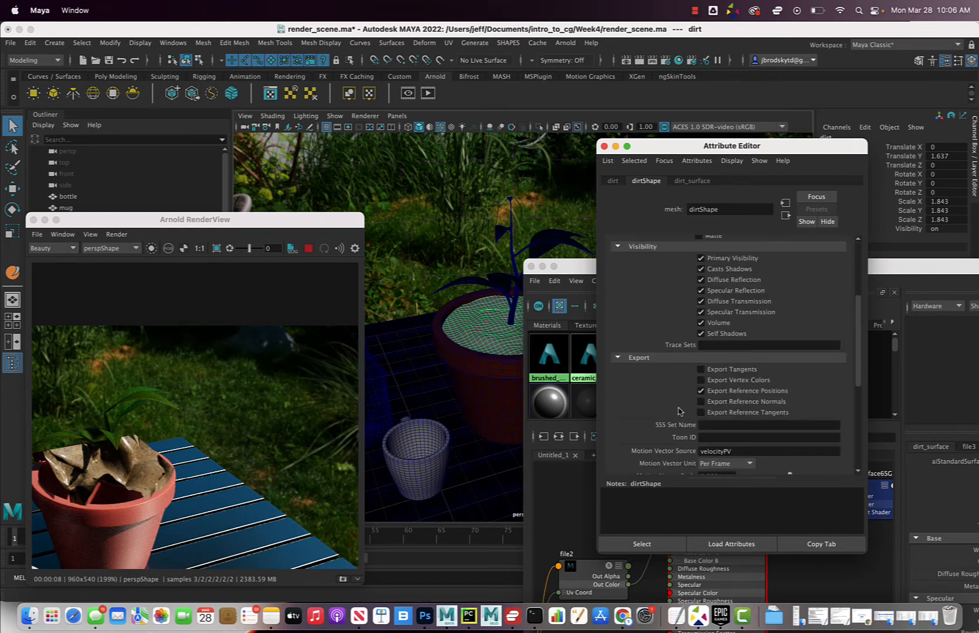
scroll(678, 405, down, 2)
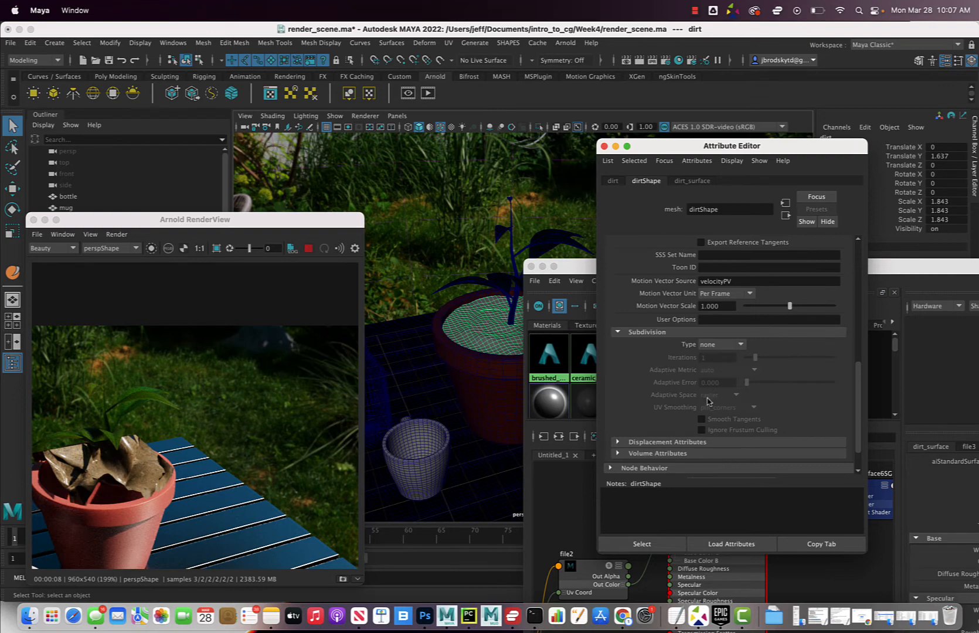
- Set the dirt mesh's Arnold subdivision type to catclark with 3 iterations
click(725, 346)
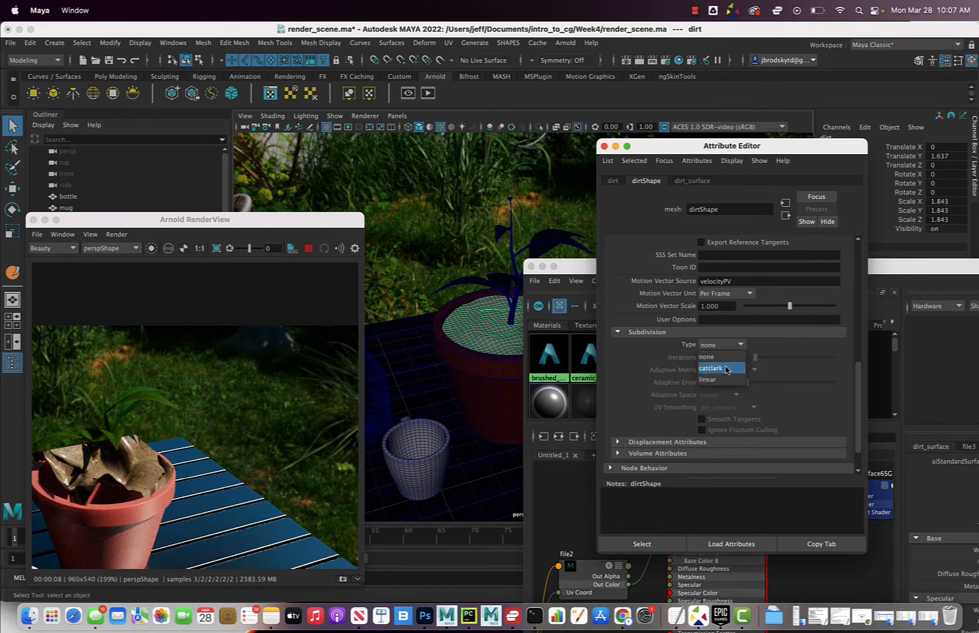
click(726, 369)
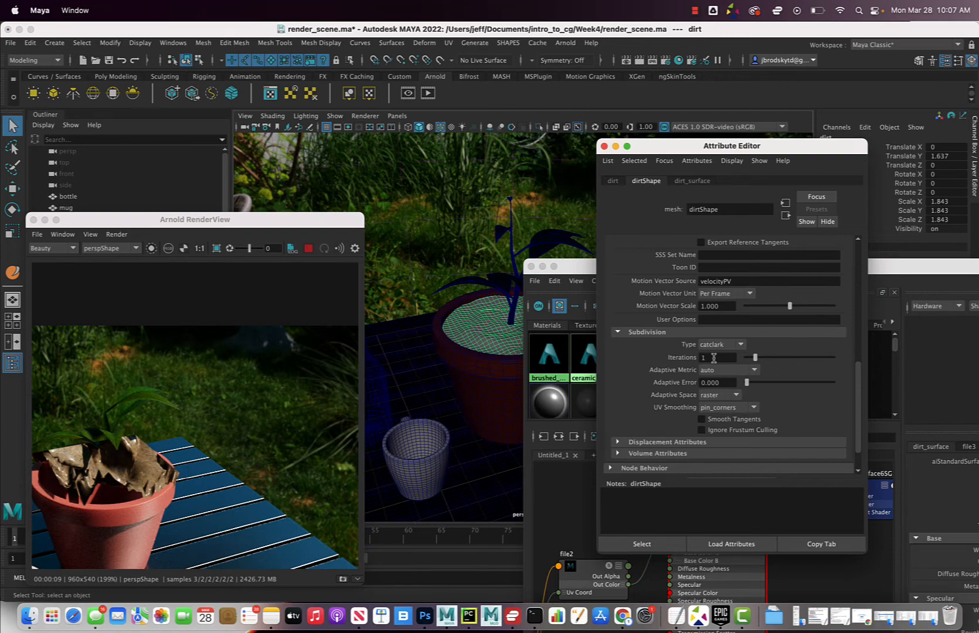
drag(714, 358, 699, 359)
key(Return)
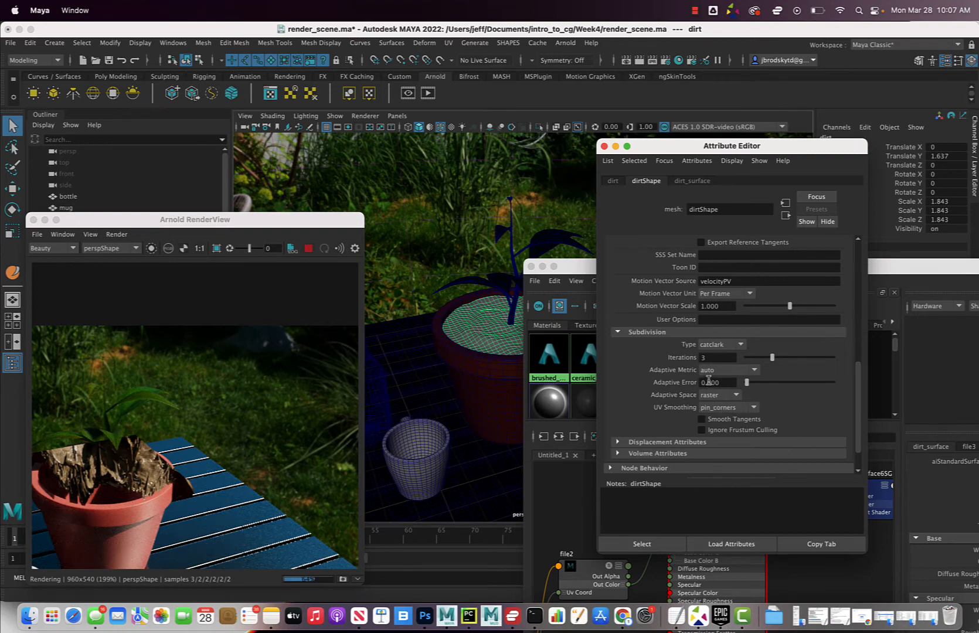
- Set the dirt mesh's Arnold displacement height to 0.1 and examine the dirt close up in the render
scroll(709, 381, down, 2)
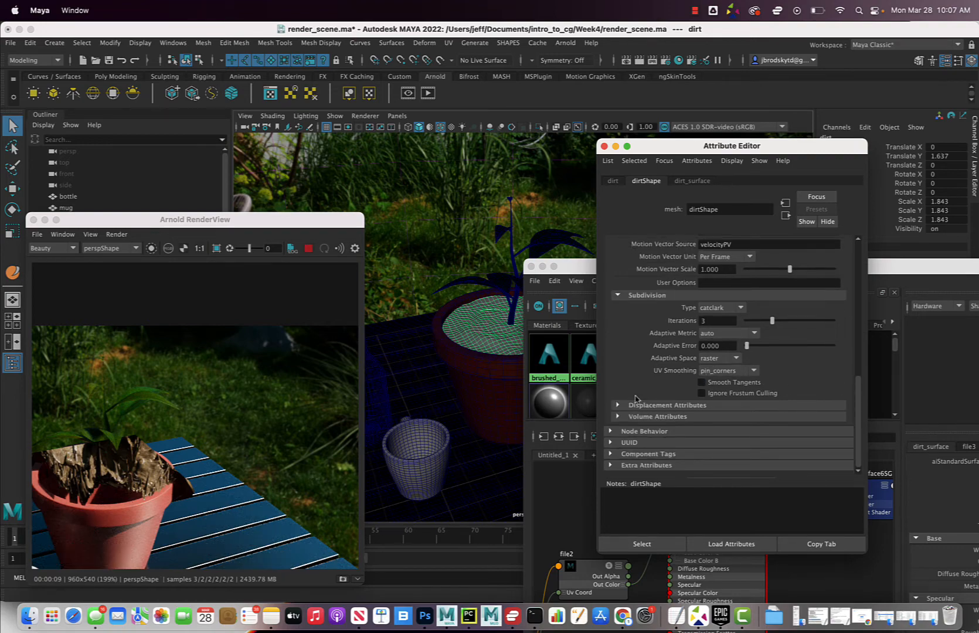
click(617, 405)
scroll(700, 373, down, 3)
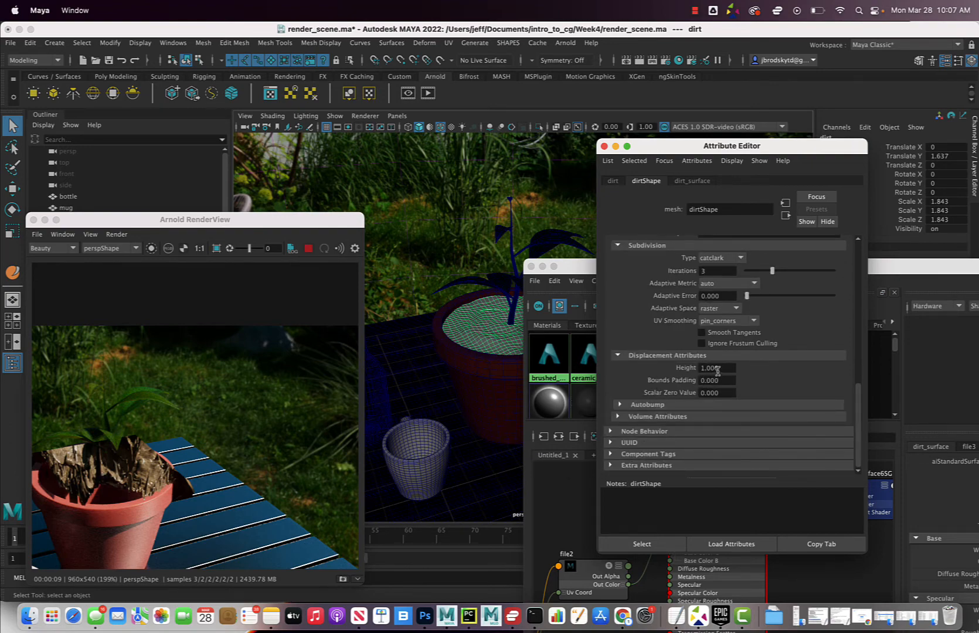
drag(718, 371, 665, 366)
text(0.1)
key(Return)
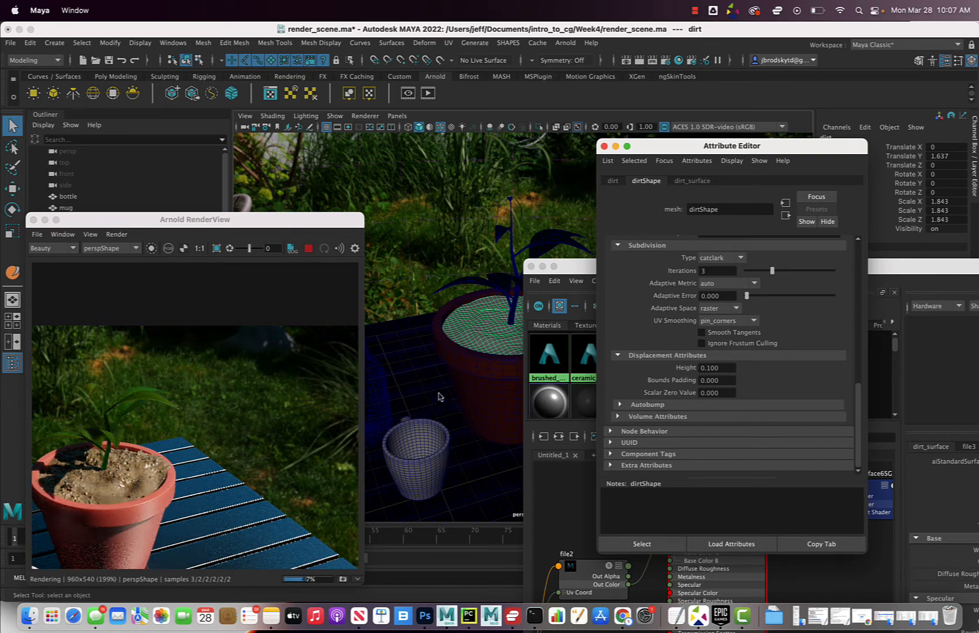
scroll(453, 377, up, 5)
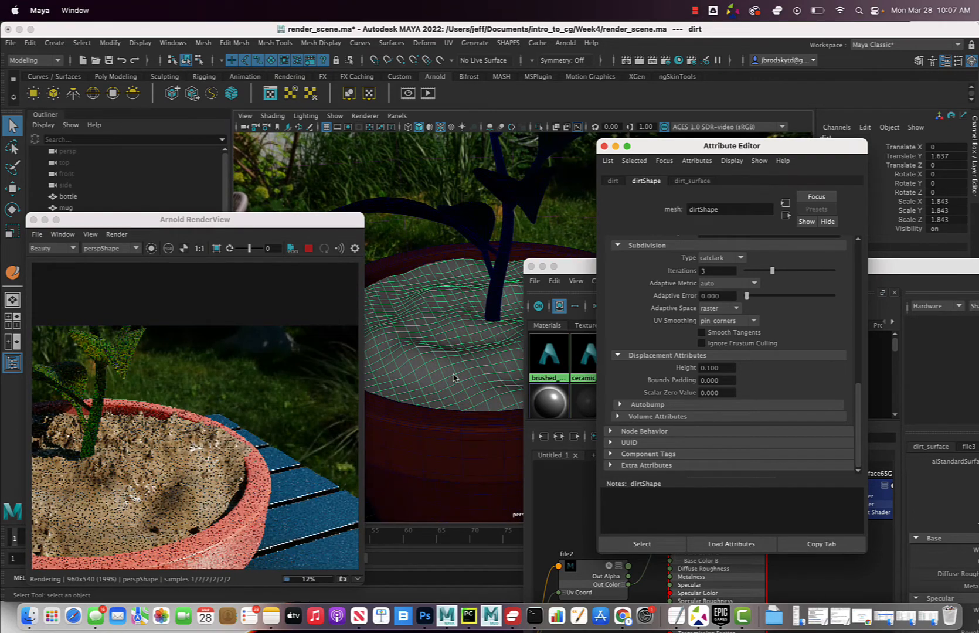
scroll(454, 377, up, 3)
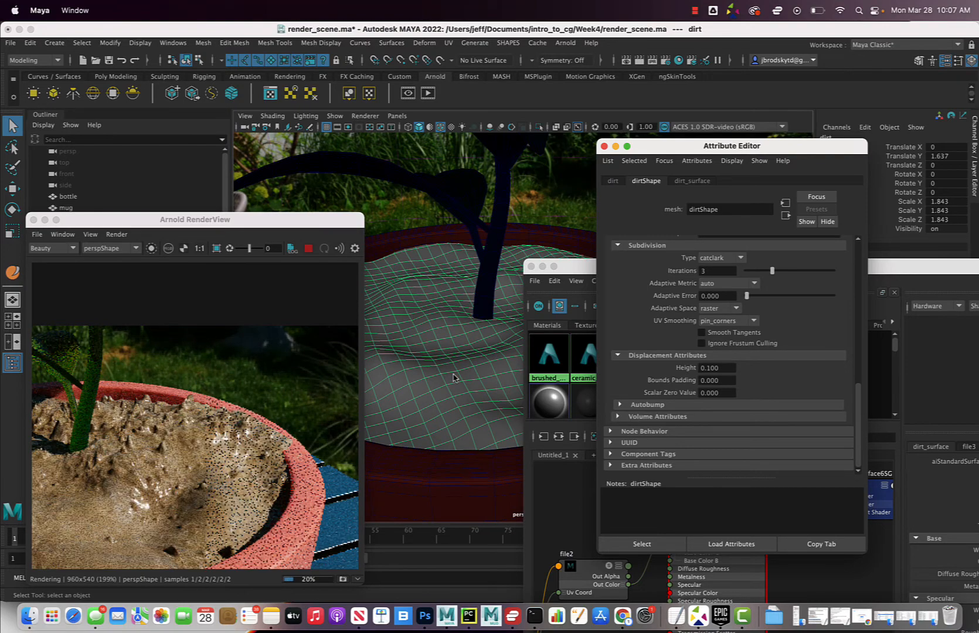
scroll(454, 377, up, 3)
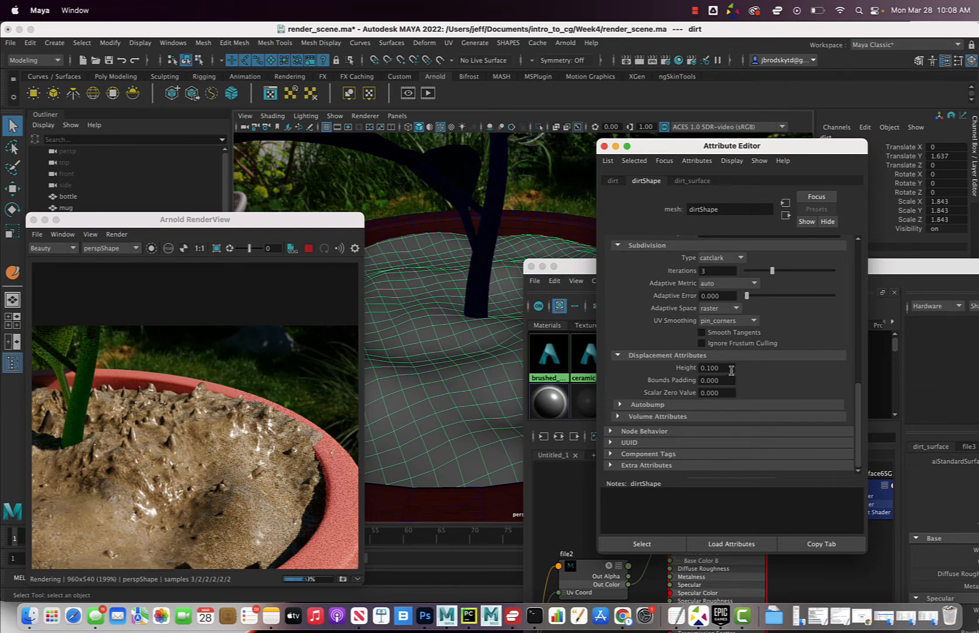
- Try displacement heights of 0.02 and 0.05 on the dirt mesh and compare them in the render
drag(732, 368, 686, 367)
text(.02)
key(Return)
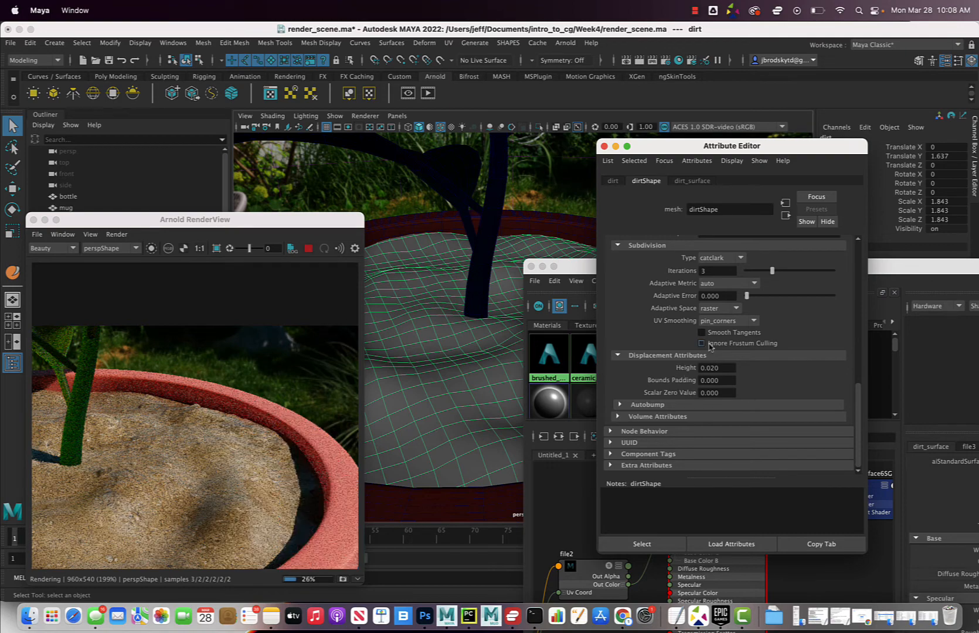
drag(721, 364, 697, 372)
text(.05)
key(Return)
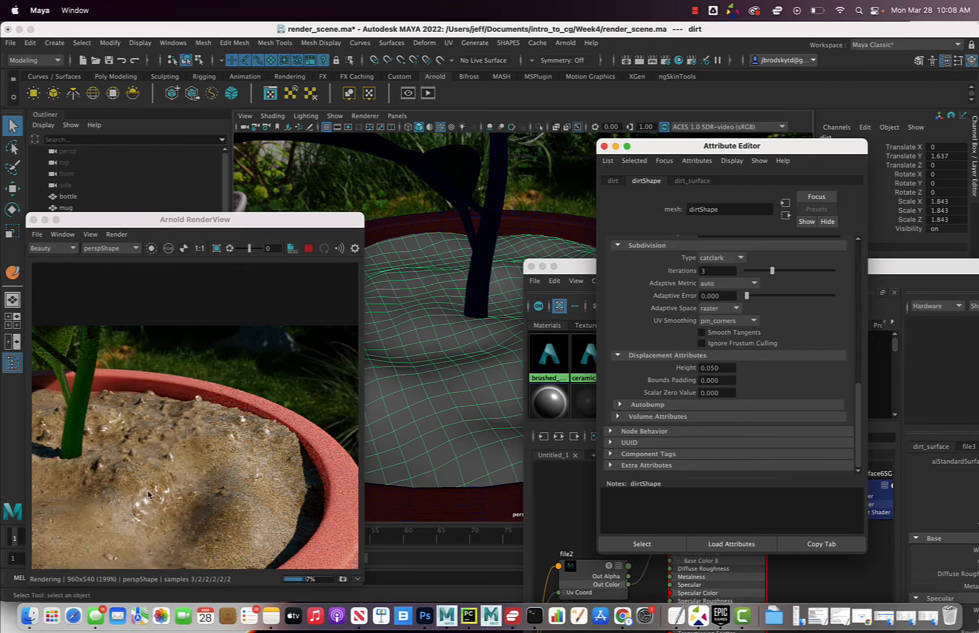
- Set the dirt mesh's displacement height to 0.04 and close its attribute window
click(723, 368)
text(.04)
key(Return)
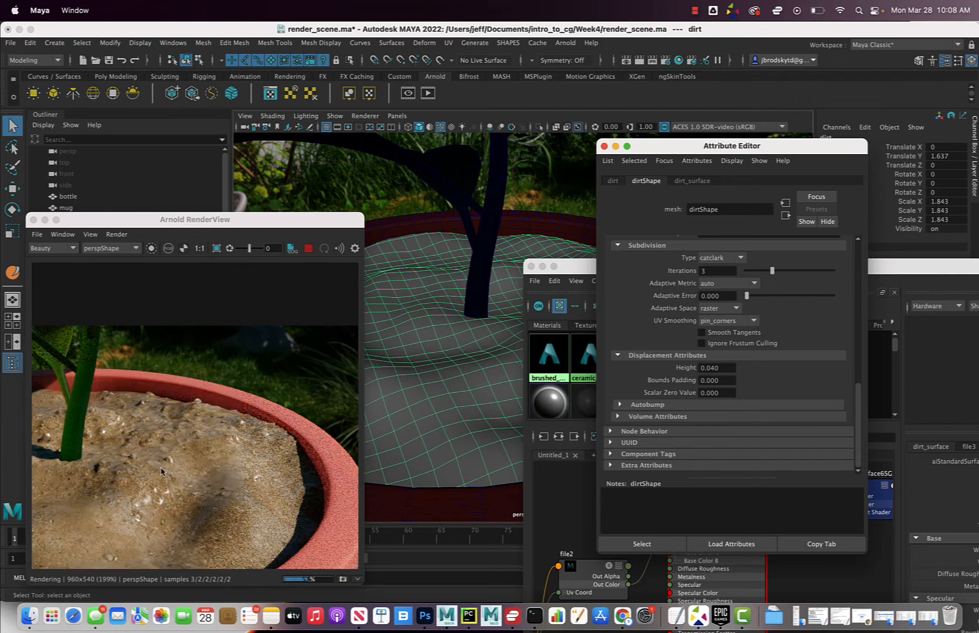
click(604, 146)
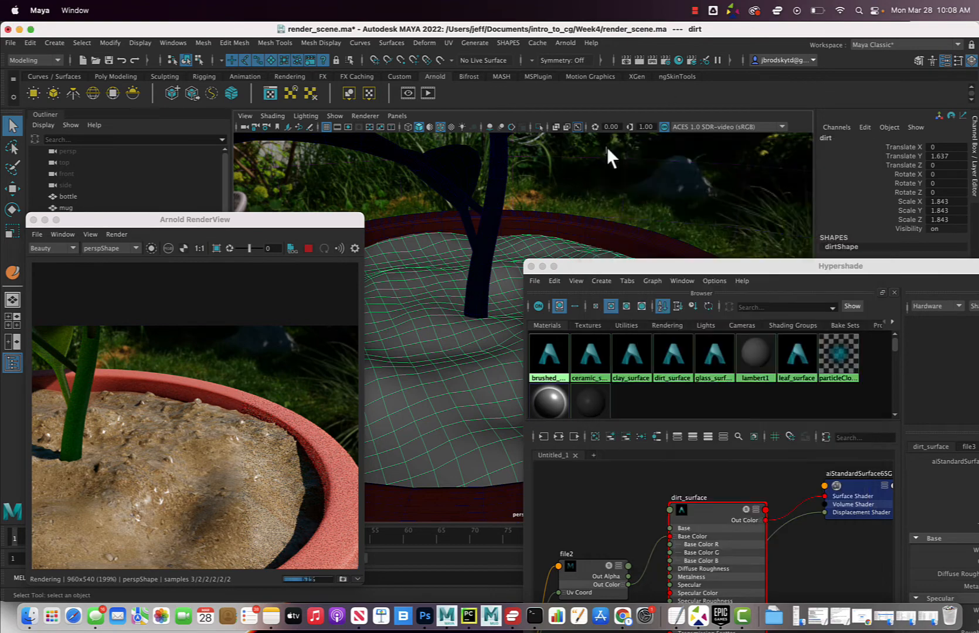
- Adjust the dirt_surface material to a specular roughness of 0.824 and a specular weight of 0.2
drag(665, 258, 493, 112)
mouse_move(541, 368)
mouse_down()
mouse_move(555, 361)
mouse_move(547, 364)
mouse_up()
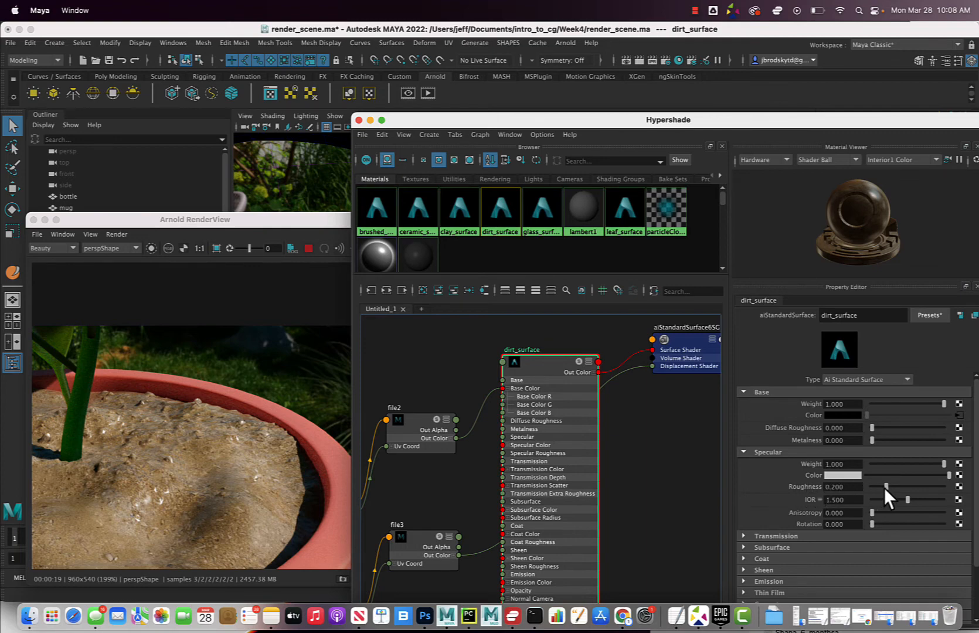
drag(885, 485, 901, 487)
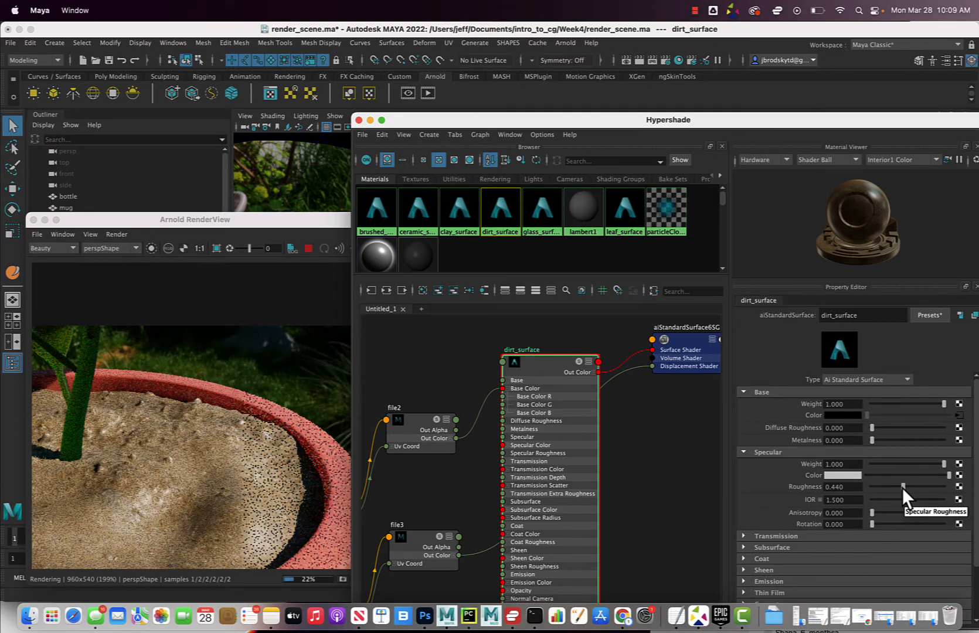
drag(903, 488, 915, 486)
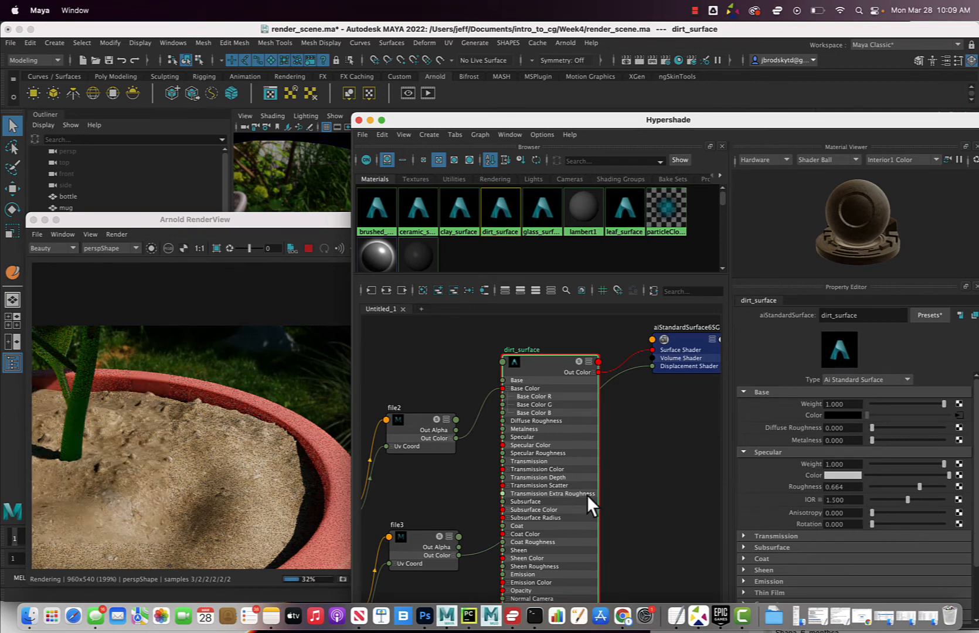
drag(919, 486, 880, 485)
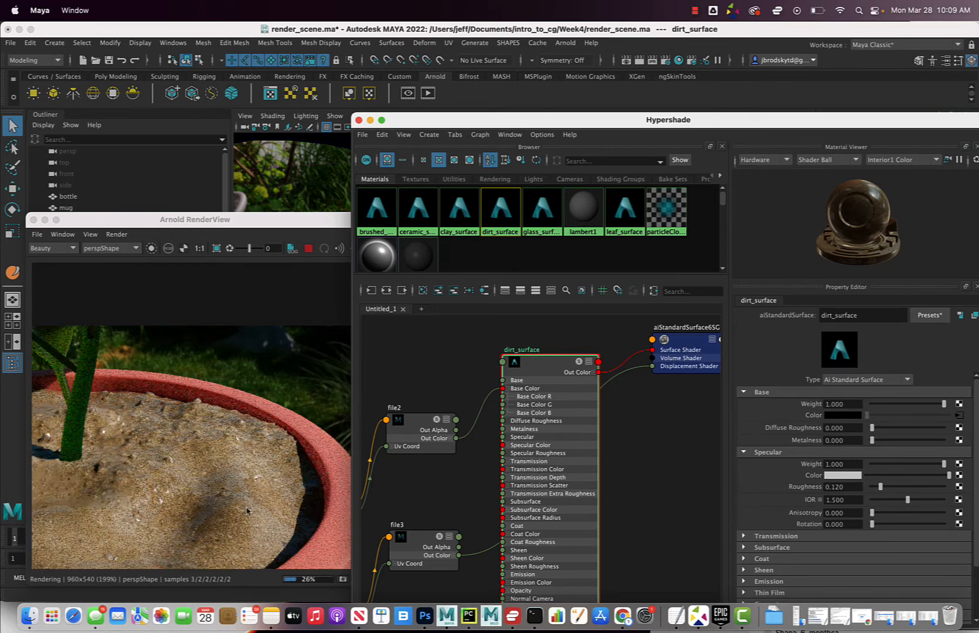
drag(880, 485, 929, 485)
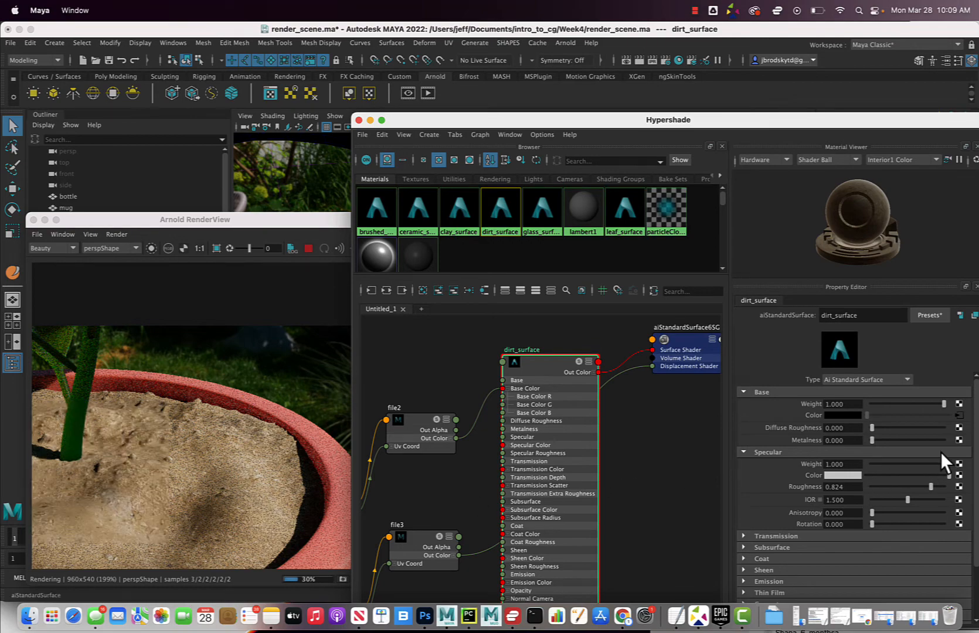
drag(942, 462, 885, 464)
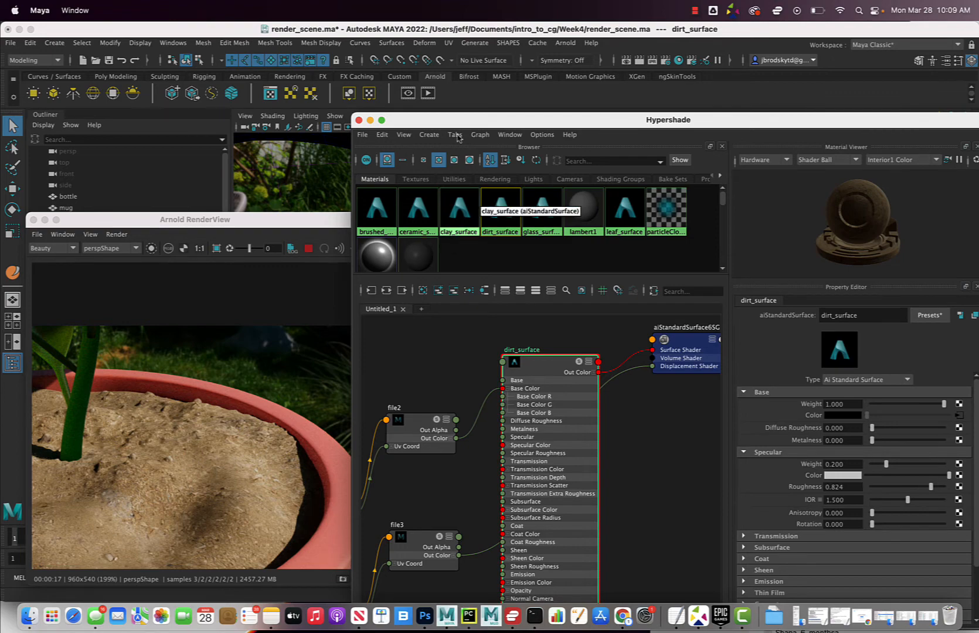
- Check the whole potted plant in the render from a different angle and save the scene
drag(446, 119, 709, 248)
scroll(472, 381, down, 10)
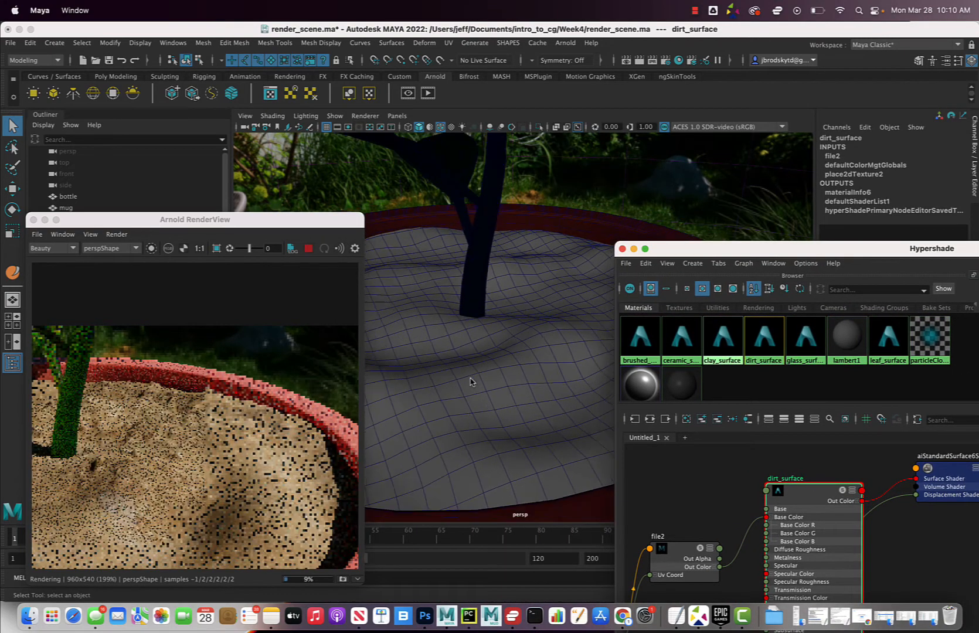
scroll(472, 381, down, 3)
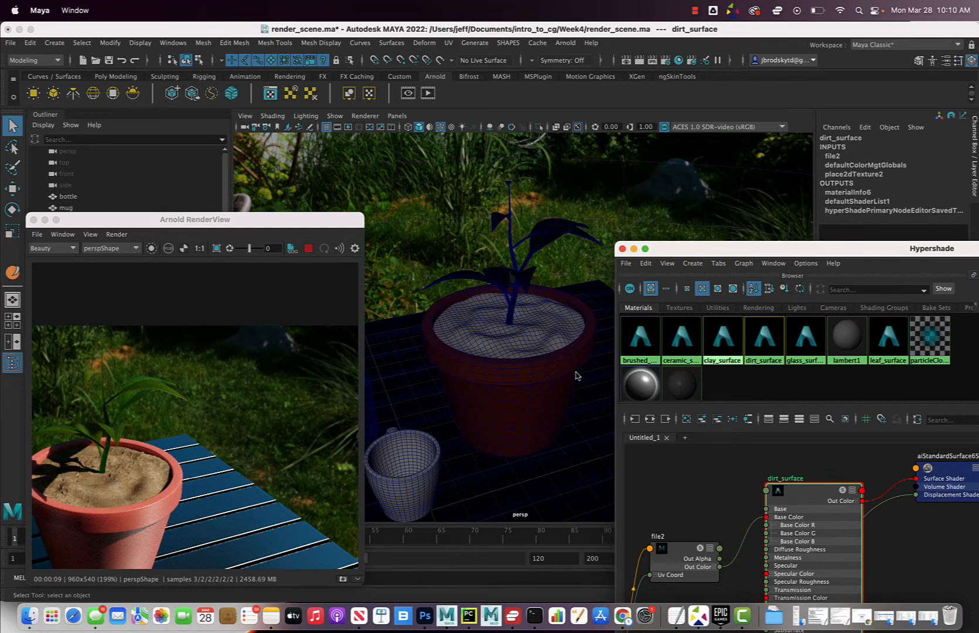
alt+drag(502, 377, 547, 367)
alt+middle_drag(502, 389, 557, 370)
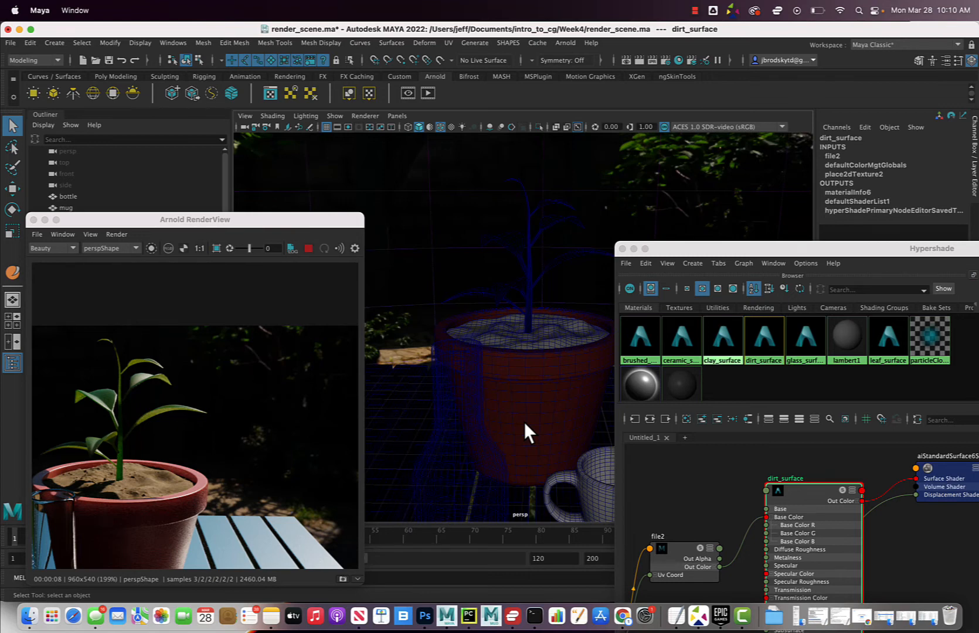
key(super+s)
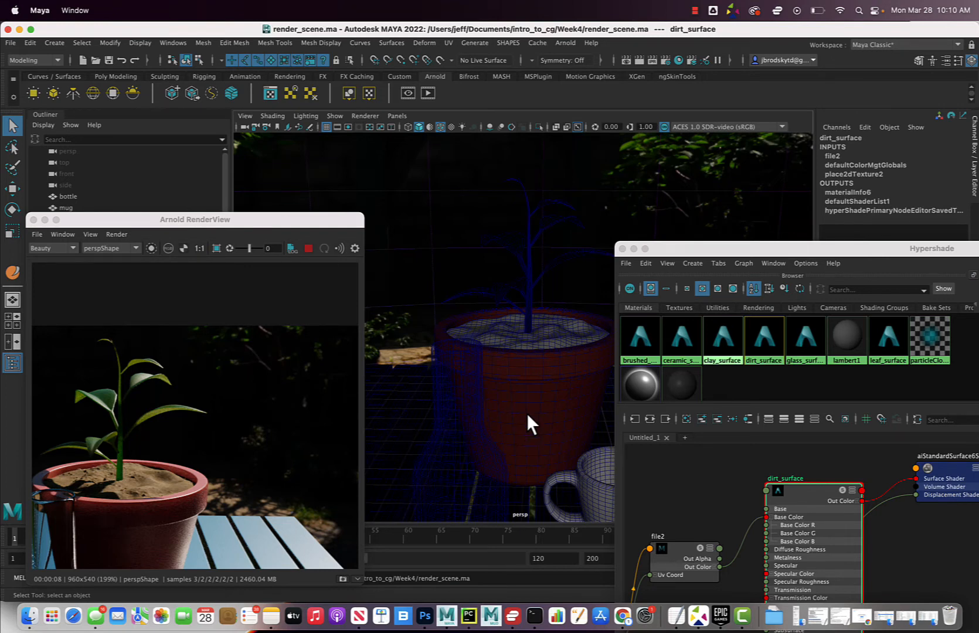
- Switch to Photoshop and open mug_texture.png from the Week4 folder
click(425, 616)
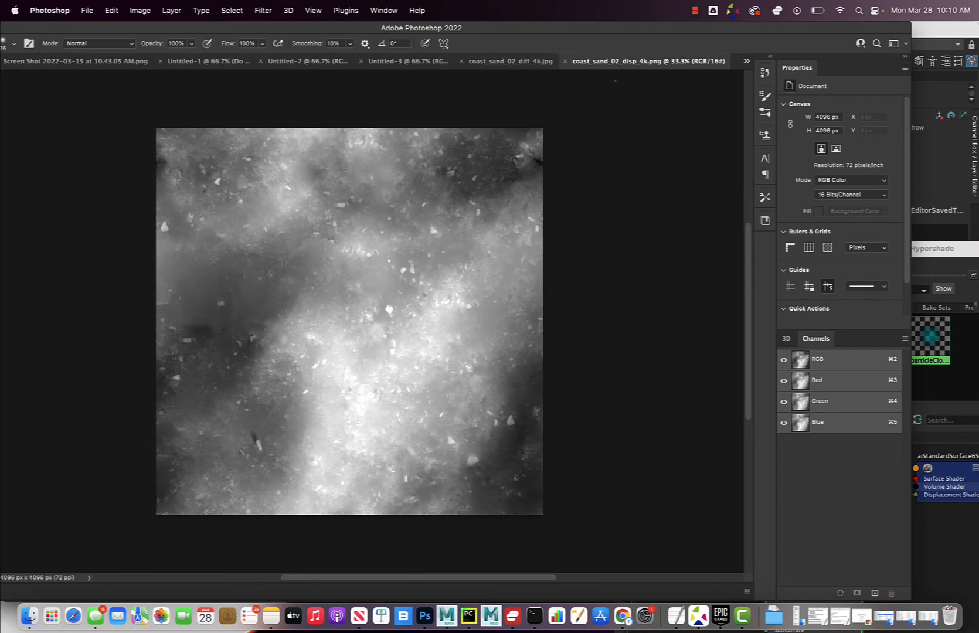
click(746, 61)
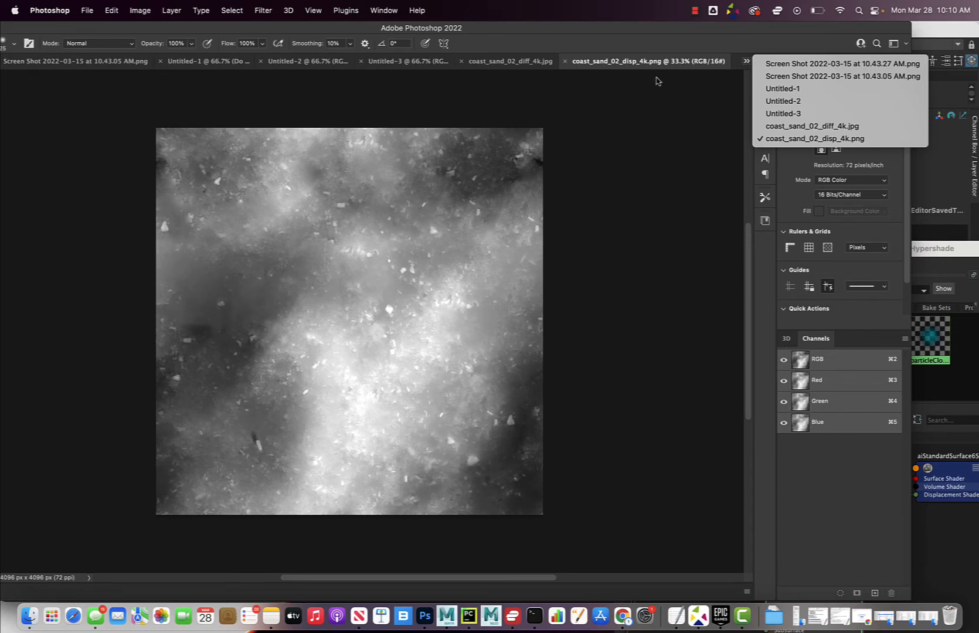
click(87, 11)
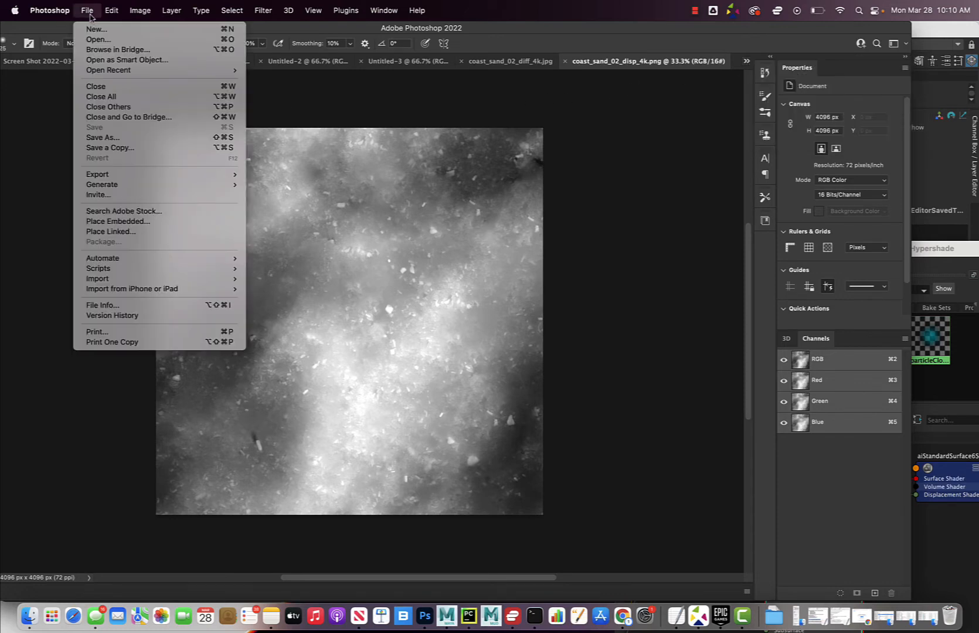
click(185, 40)
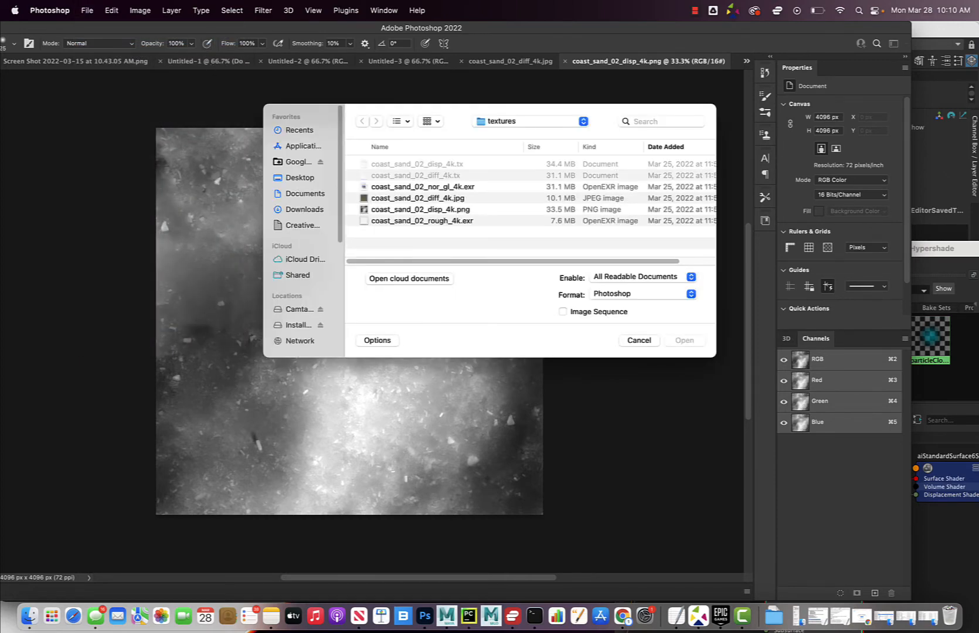
click(554, 122)
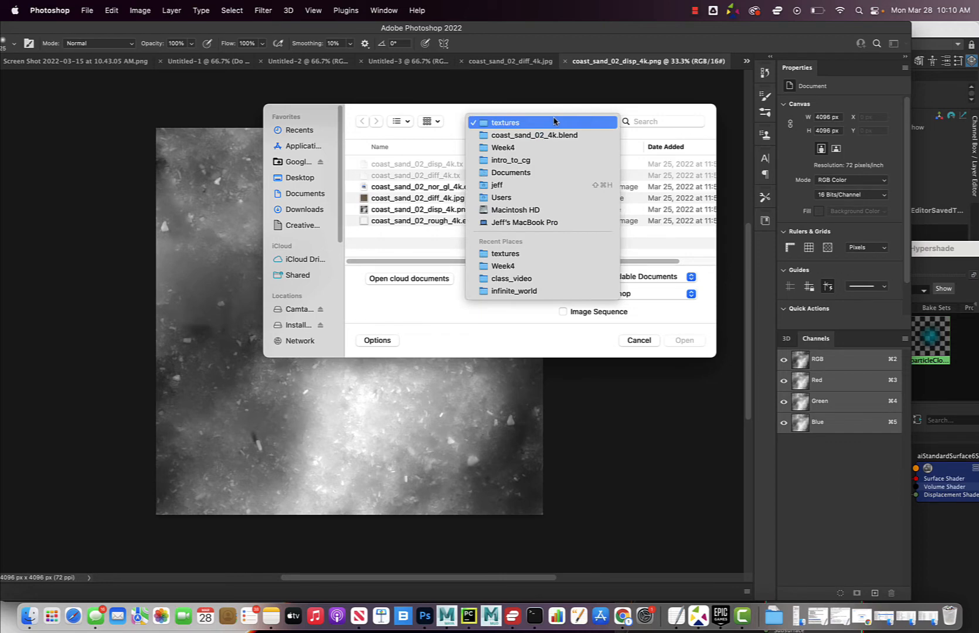
click(539, 148)
scroll(480, 200, down, 2)
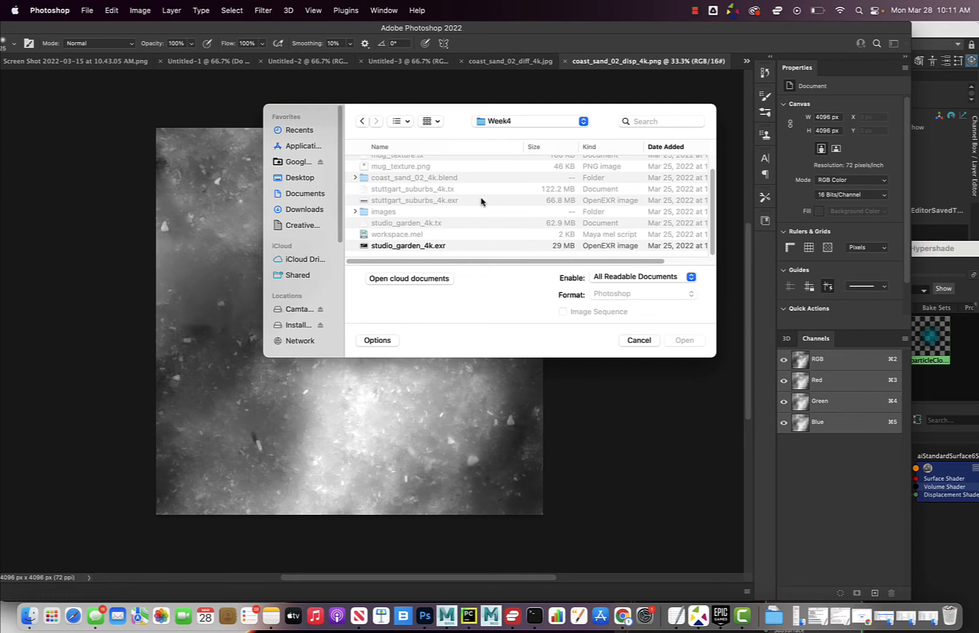
scroll(481, 201, up, 1)
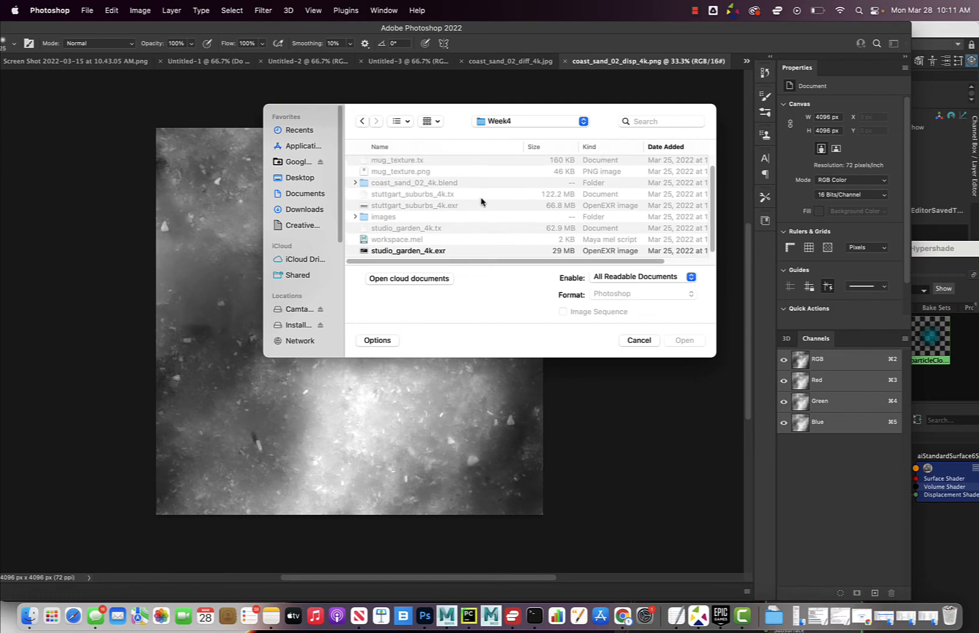
click(447, 173)
click(679, 340)
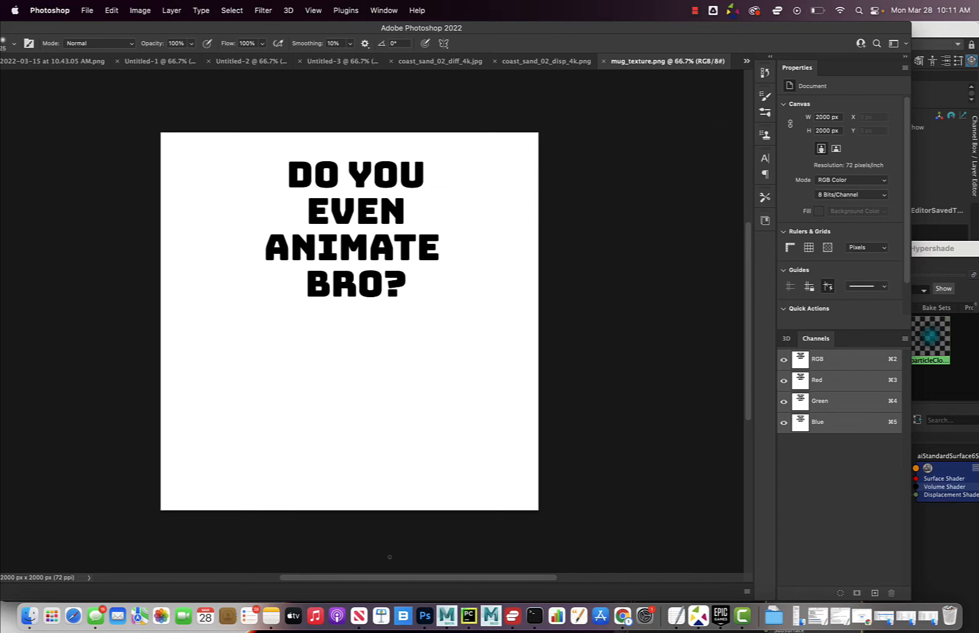
- Return to Maya, clear the Hypershade graph and add the ceramic_surface material to it
click(450, 616)
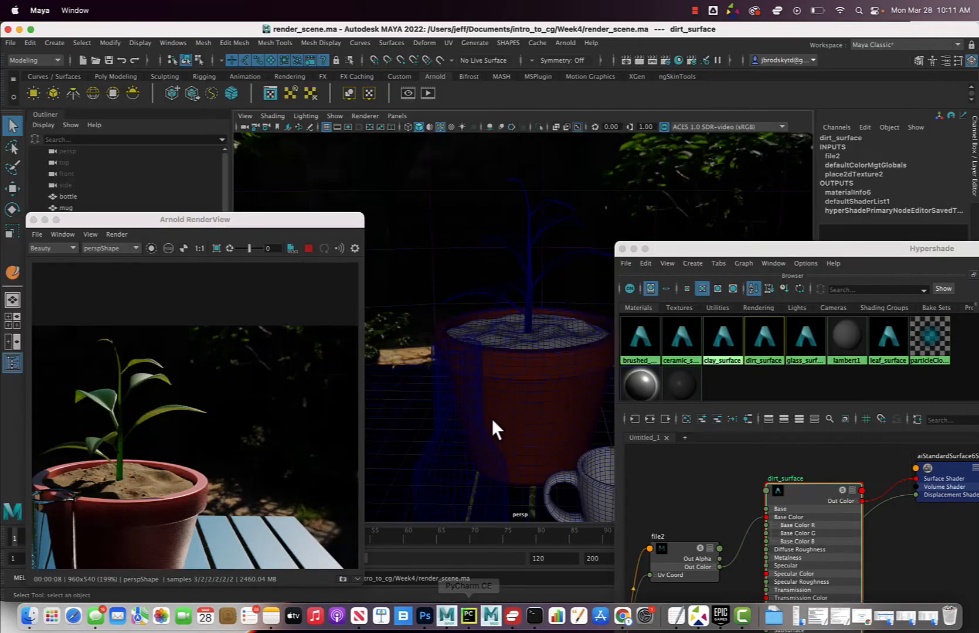
scroll(486, 343, down, 5)
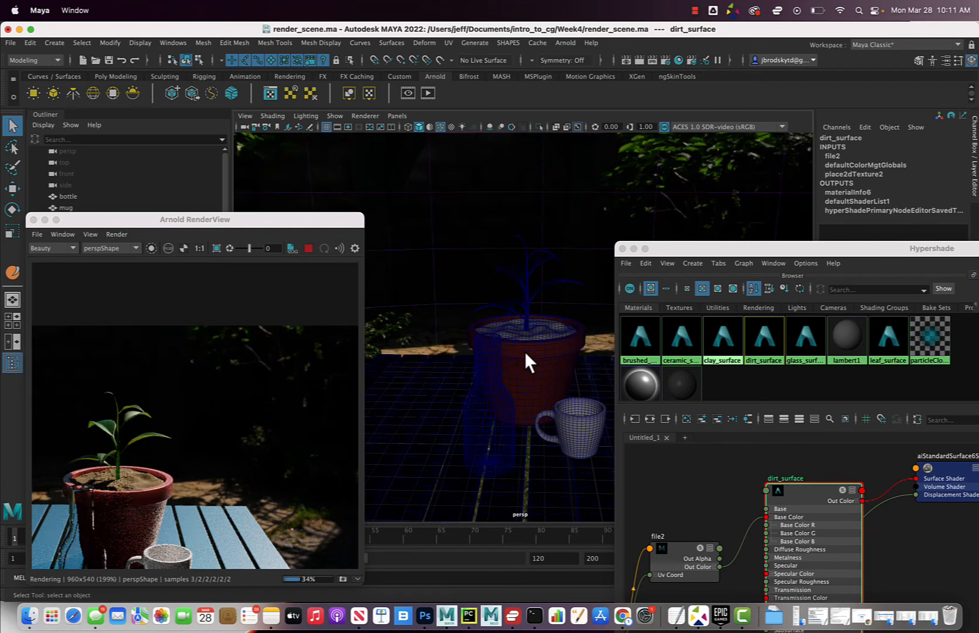
alt+drag(525, 359, 546, 367)
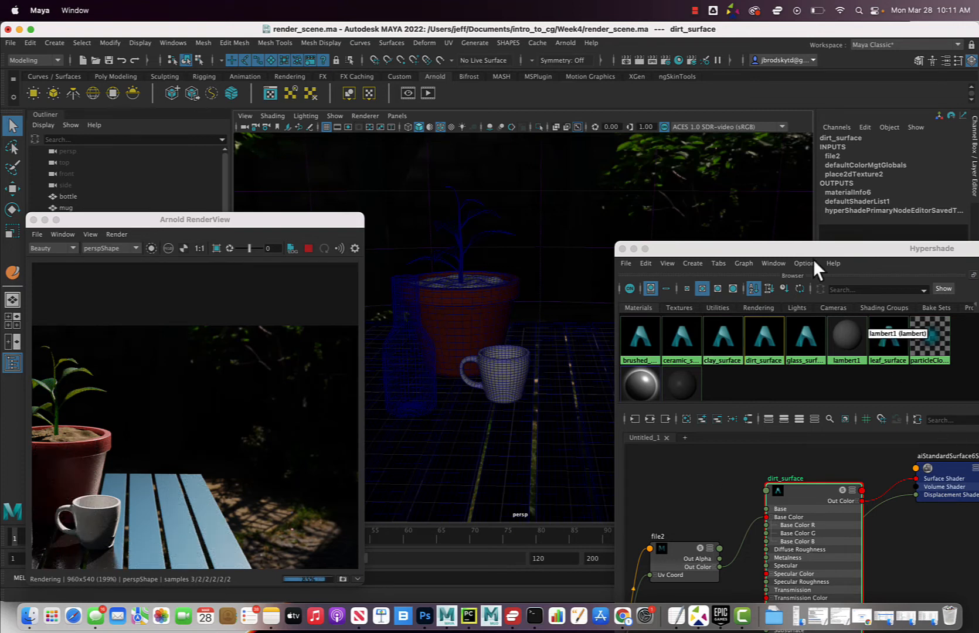
drag(792, 249, 623, 125)
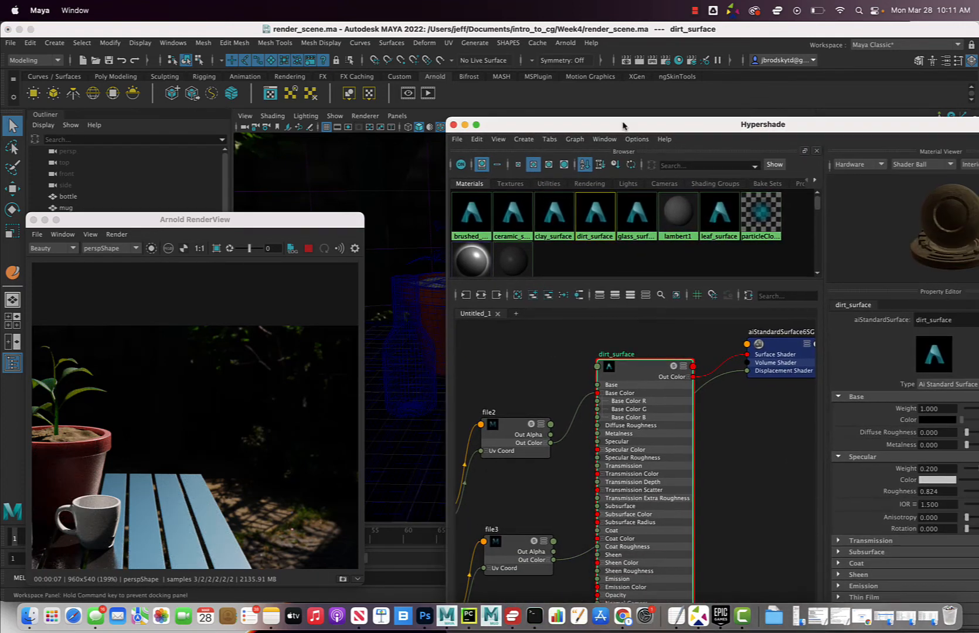
click(518, 293)
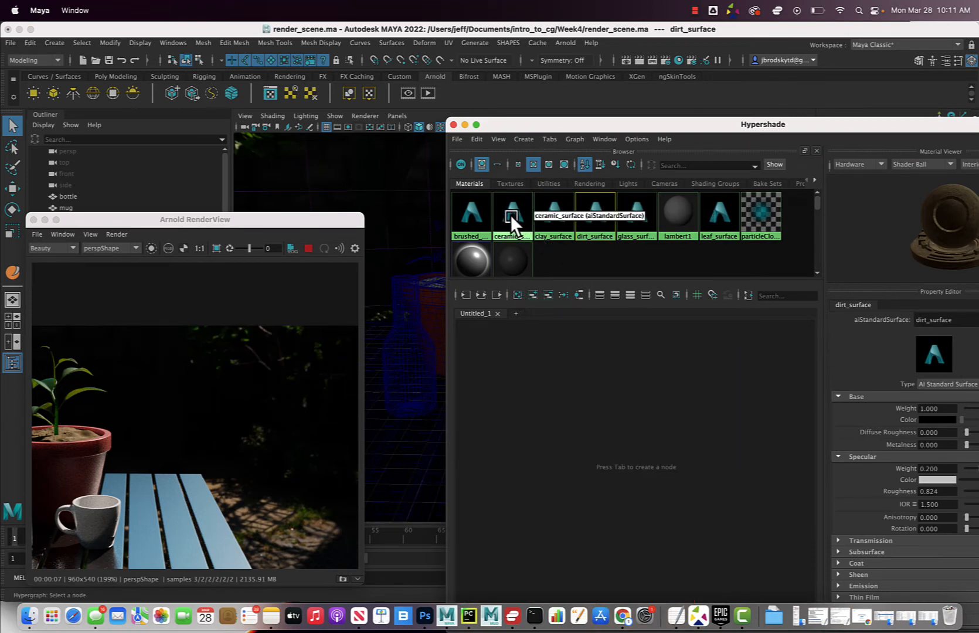
drag(509, 215, 723, 377)
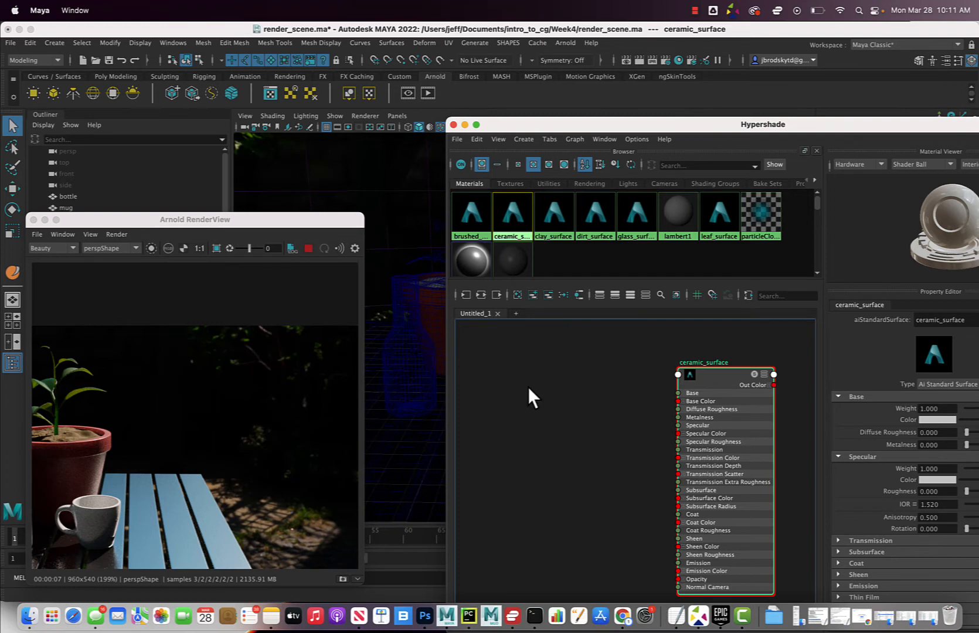
- Create a 2D File texture node in the graph and place it beside the ceramic_surface node
right_drag(528, 387, 530, 361)
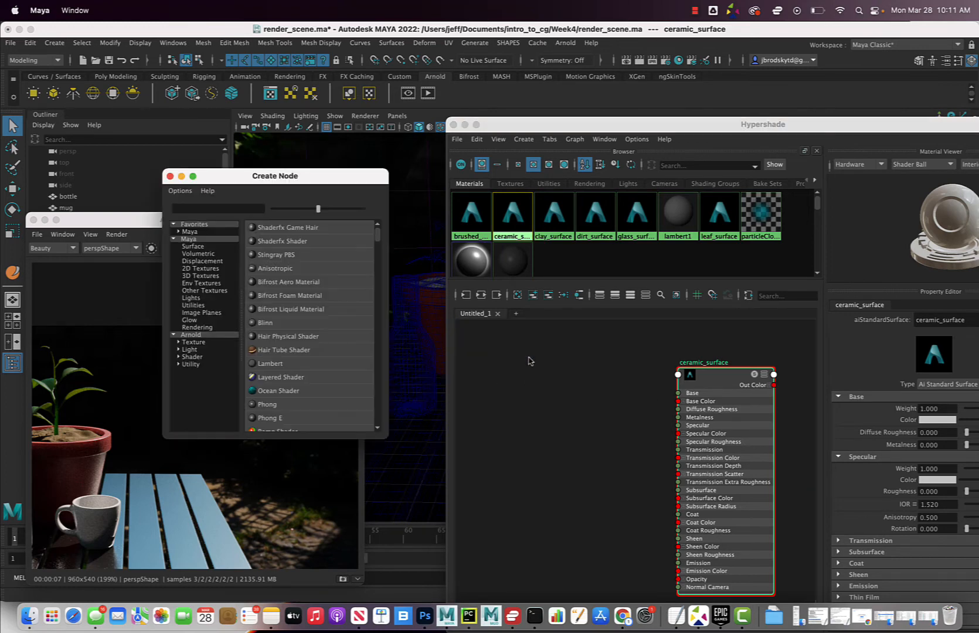
click(208, 335)
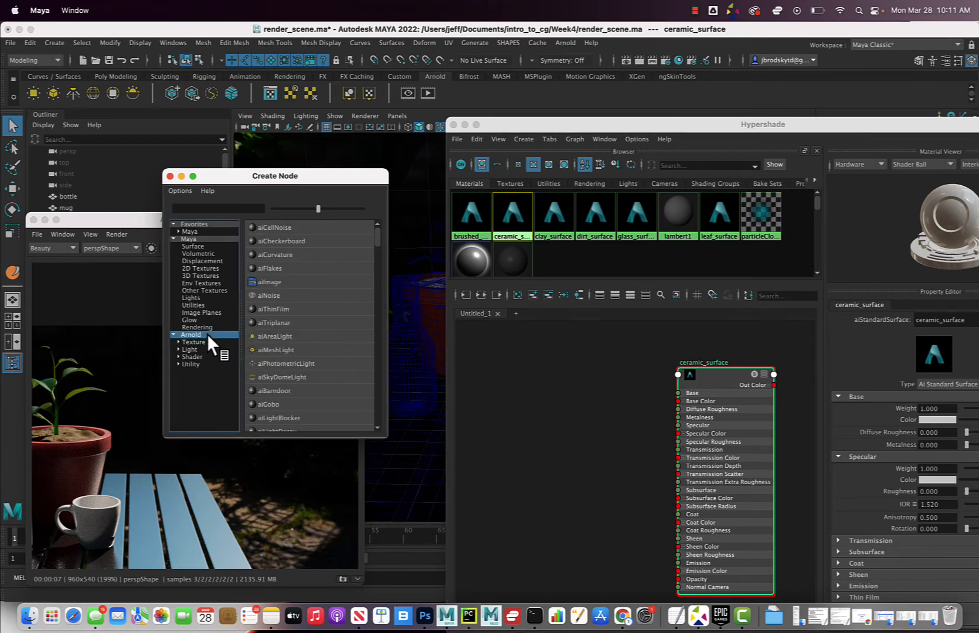
click(208, 268)
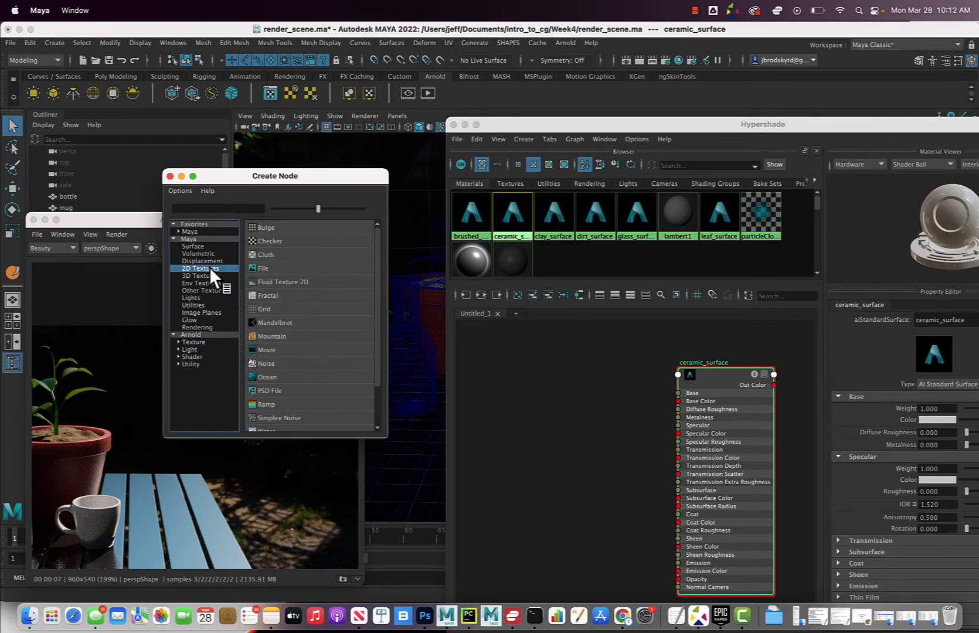
click(283, 268)
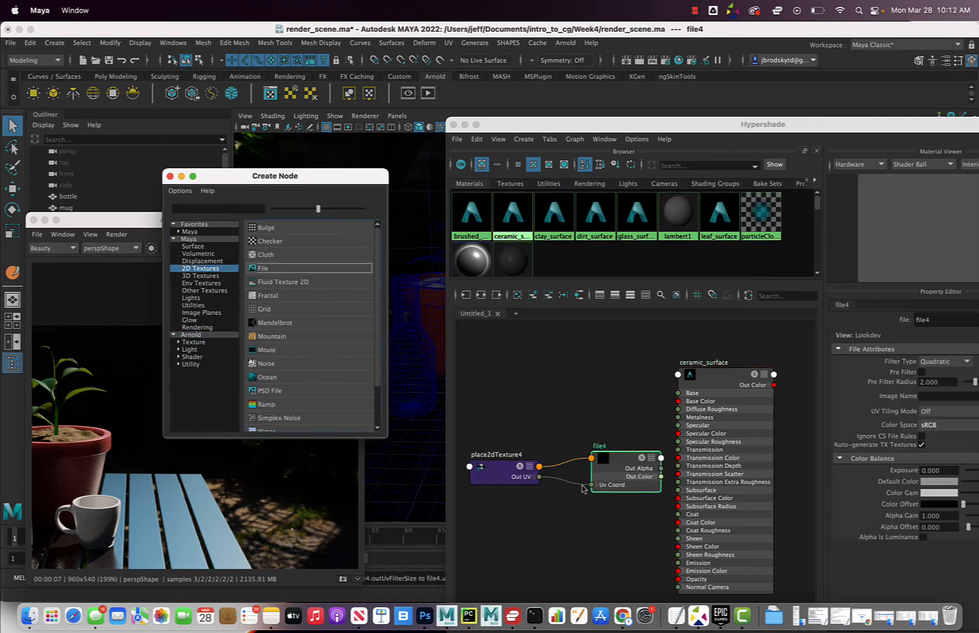
click(170, 176)
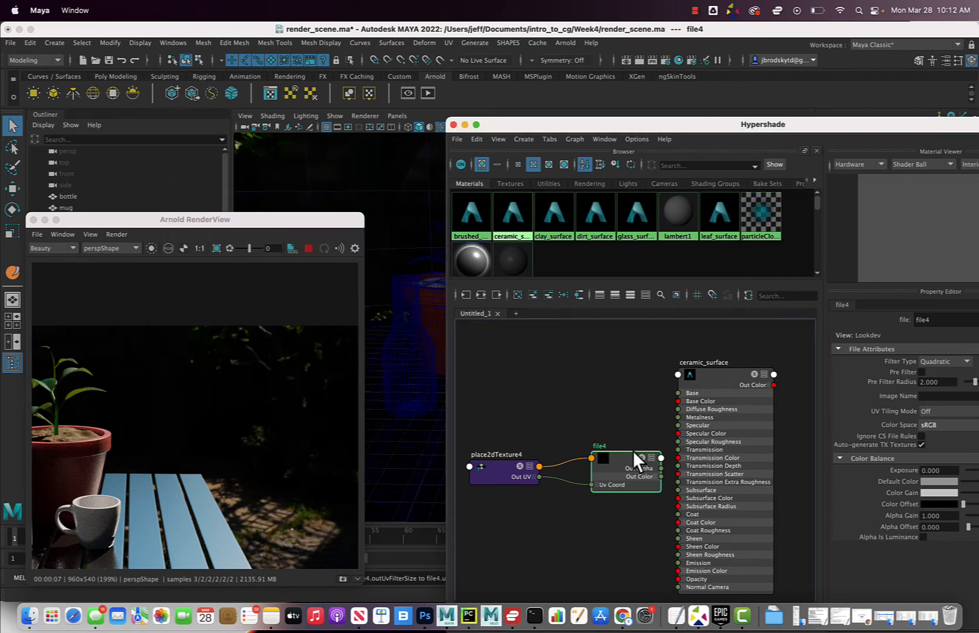
drag(625, 452, 595, 419)
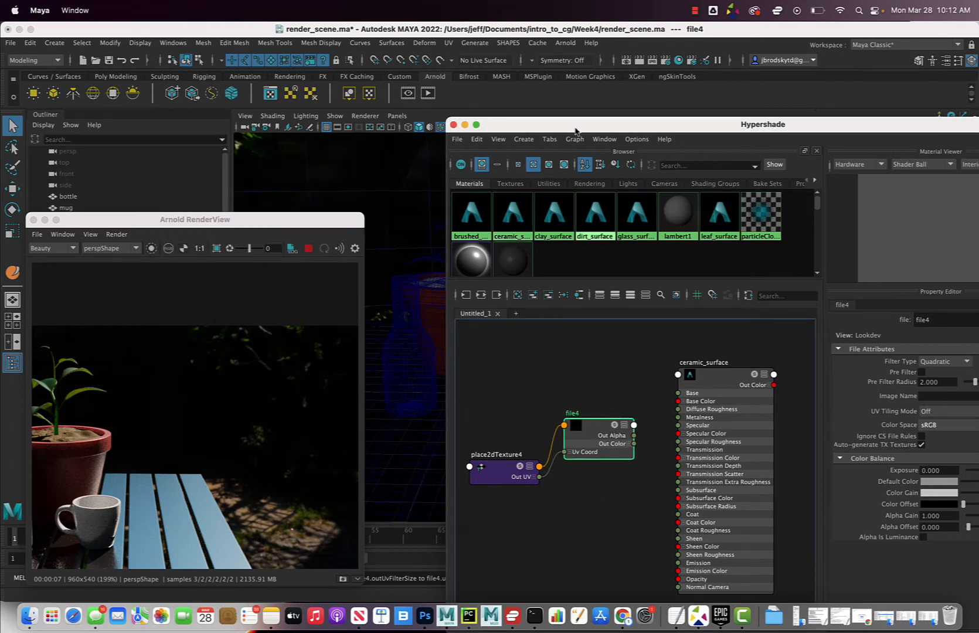
- Load mug_texture.png from the Week4 folder as the new file node's image
drag(575, 131, 499, 121)
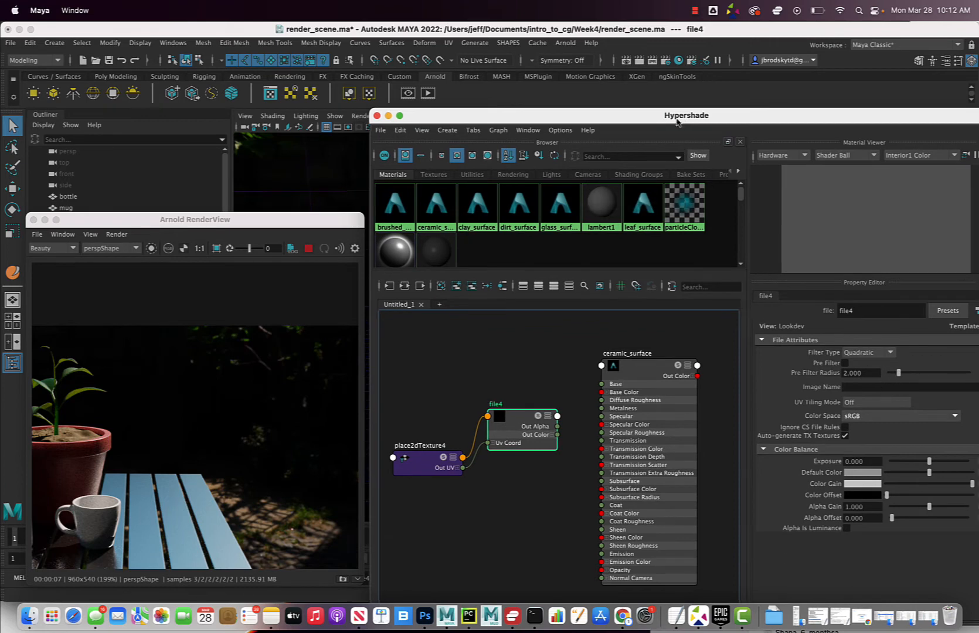
drag(677, 122, 596, 130)
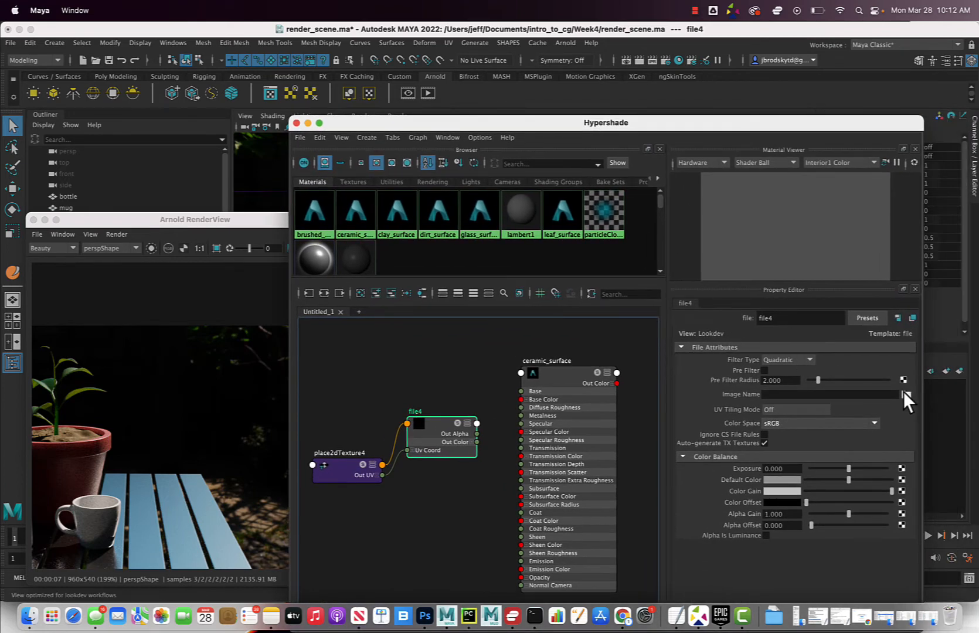
click(904, 393)
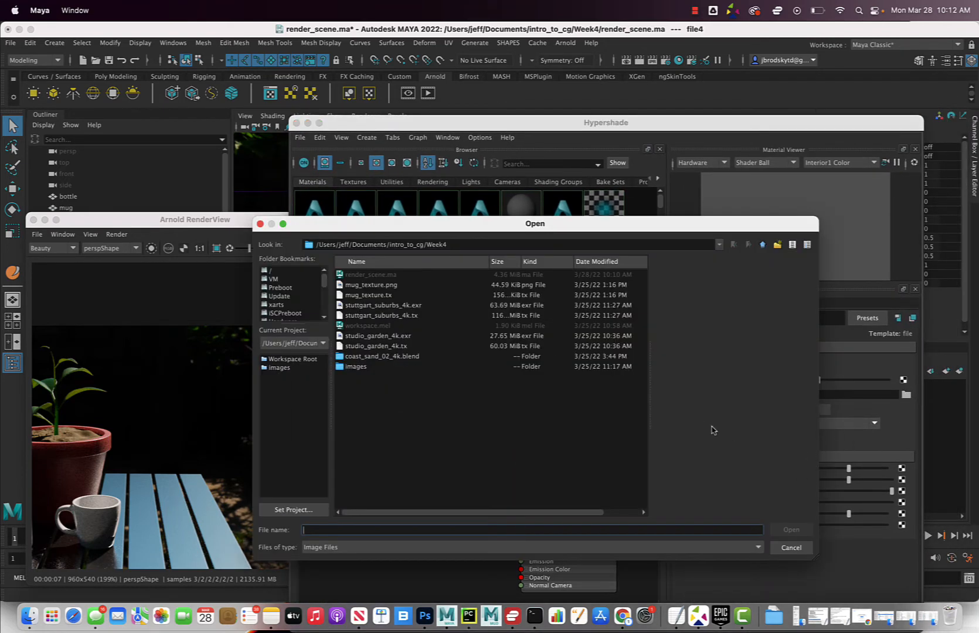
click(363, 287)
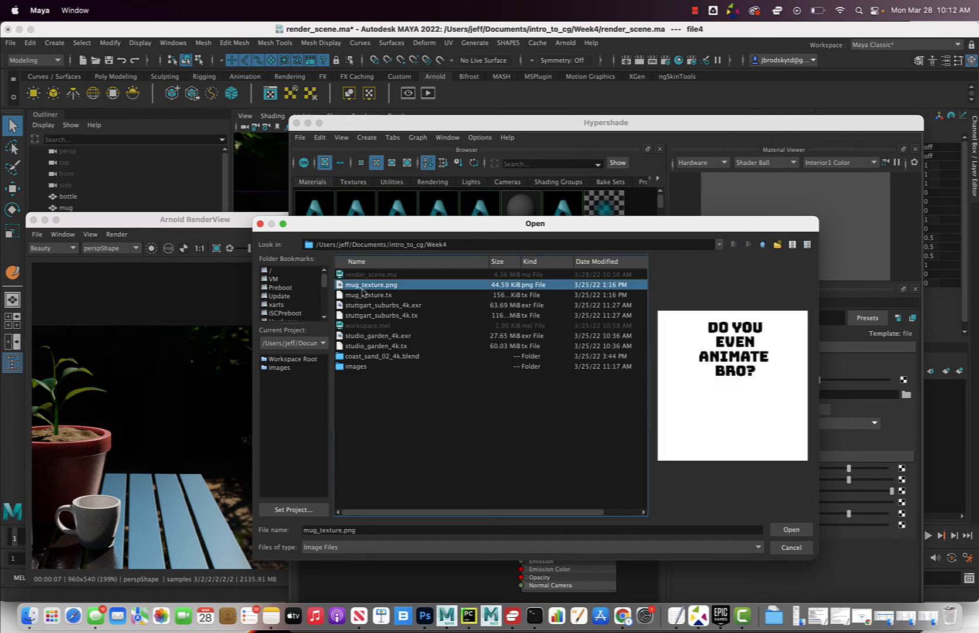
click(791, 531)
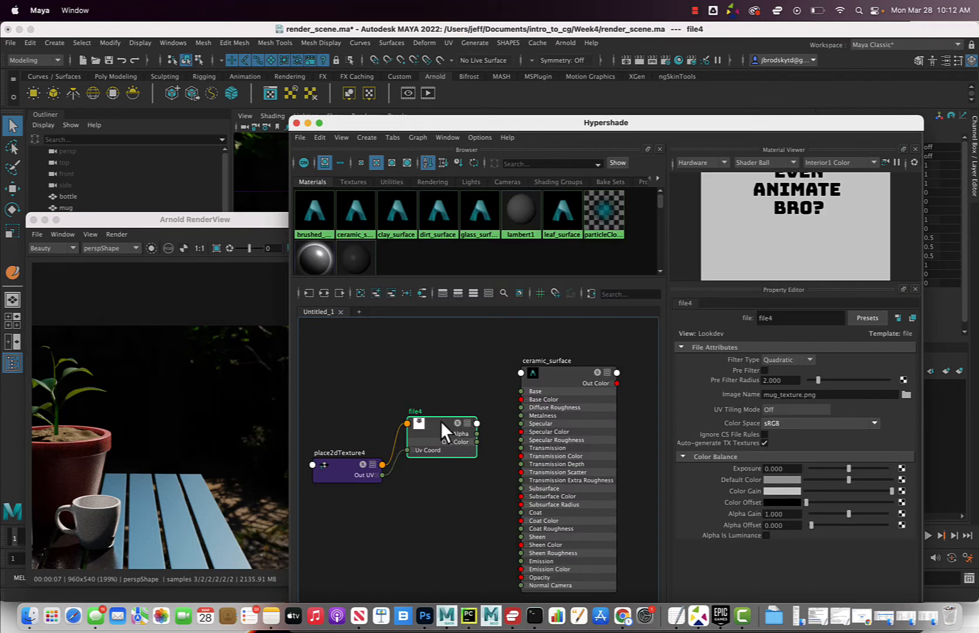
- Connect the mug texture file node's Out Color to the Base Color of ceramic_surface
drag(441, 421, 431, 419)
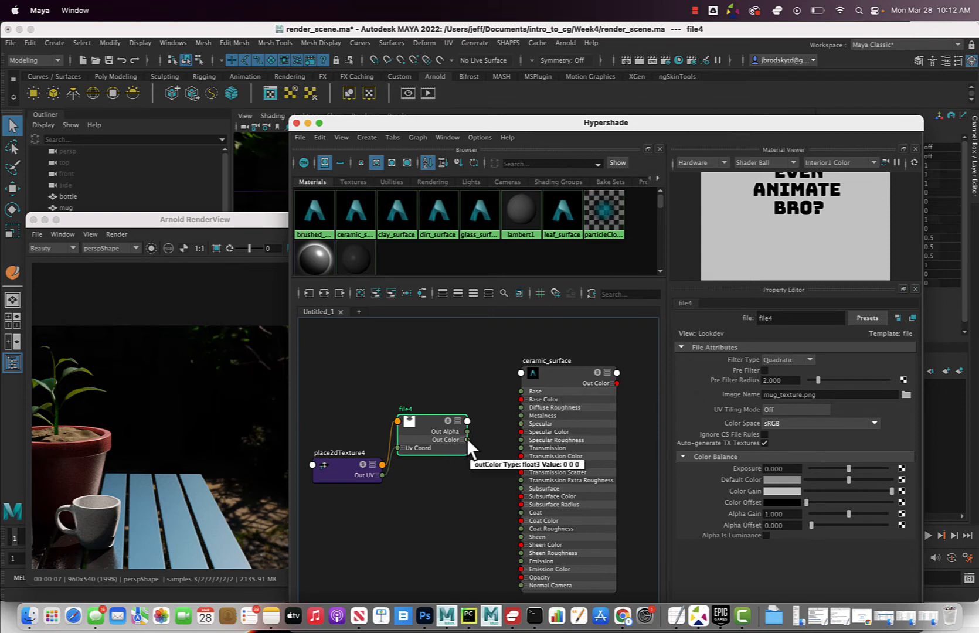
drag(467, 439, 474, 442)
drag(507, 405, 516, 397)
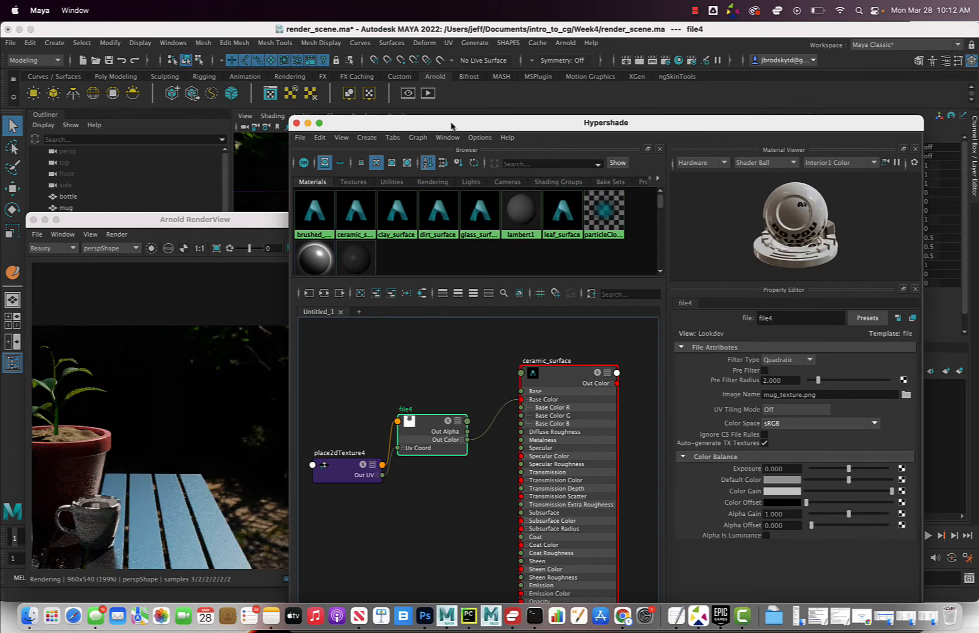
- Check how the texture lettering wraps around the mug in the render from several angles, and select the mug mesh
drag(429, 117, 691, 298)
scroll(494, 406, up, 5)
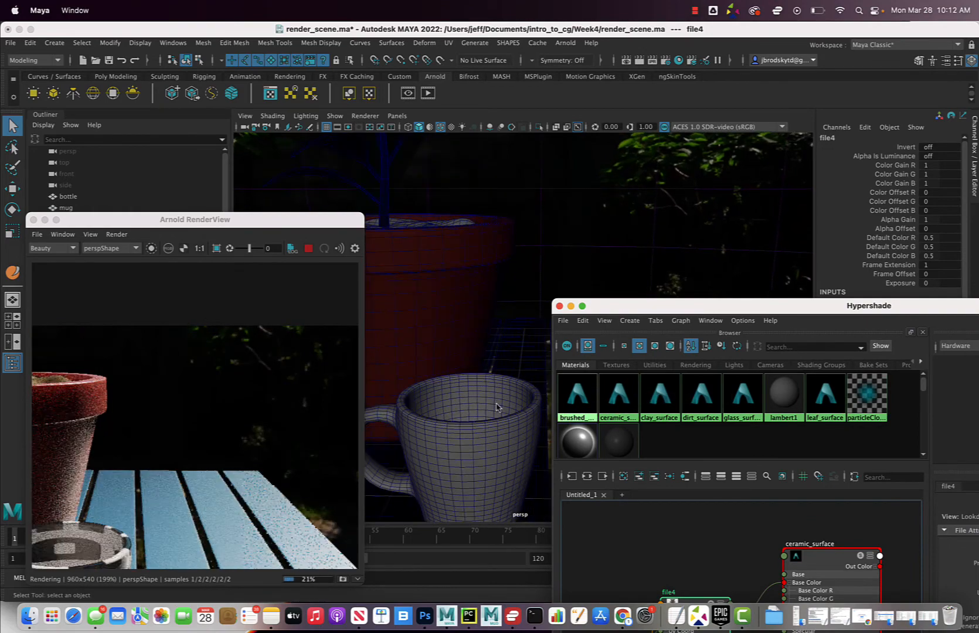
alt+middle_drag(484, 405, 516, 306)
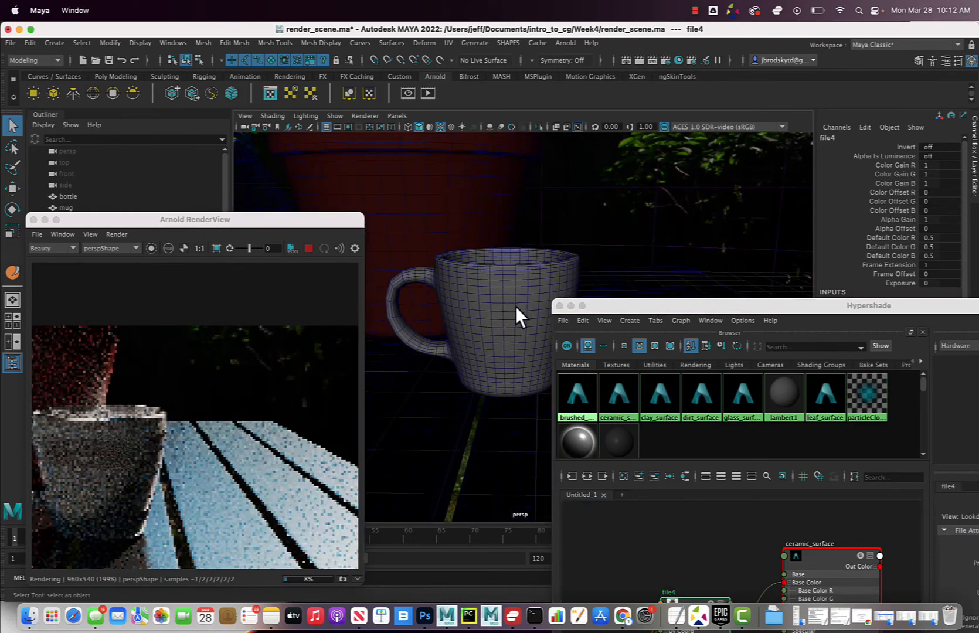
alt+drag(521, 305, 531, 351)
alt+middle_drag(532, 351, 555, 370)
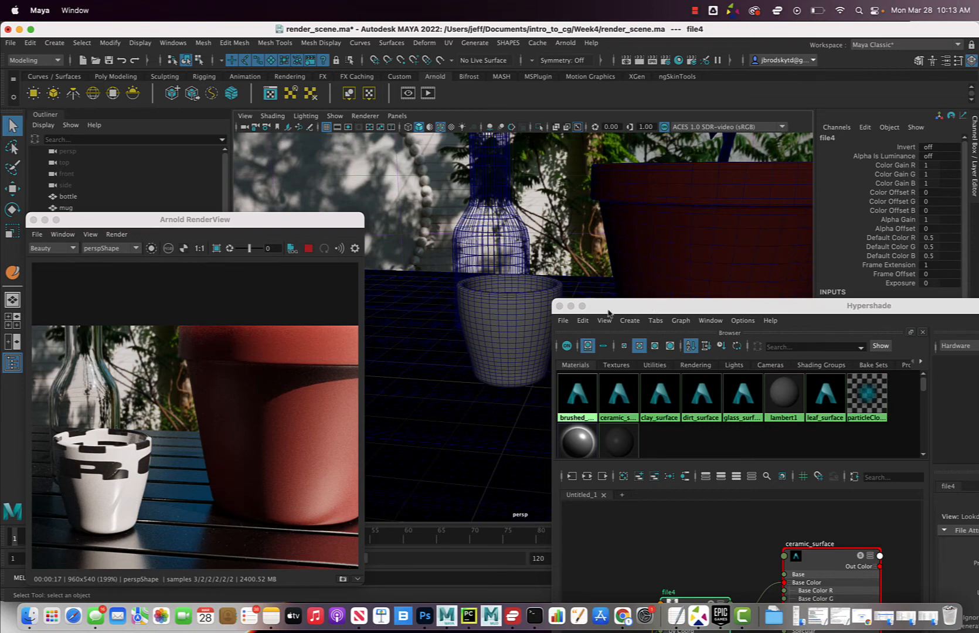
click(502, 324)
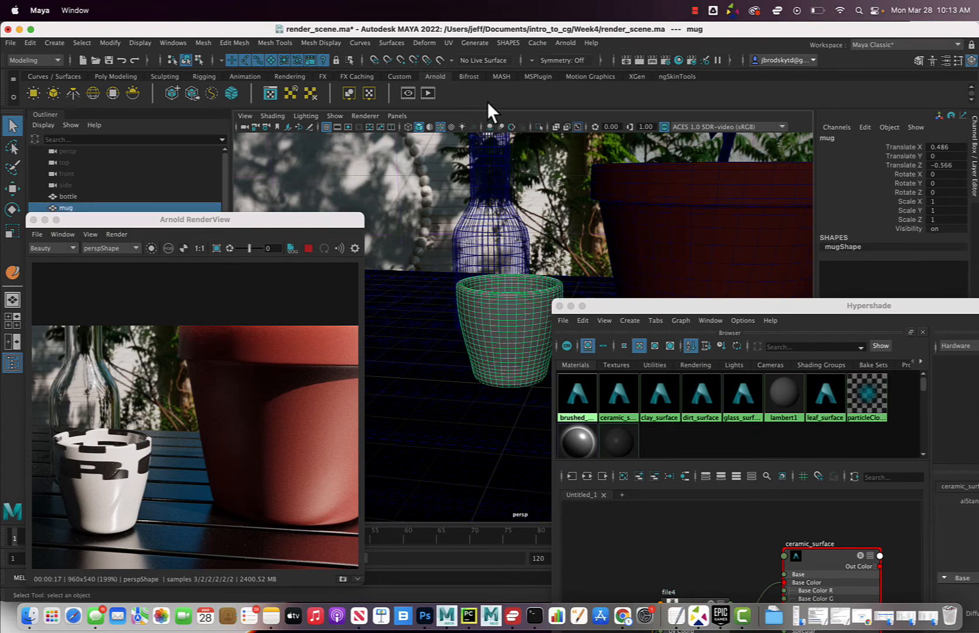
click(29, 59)
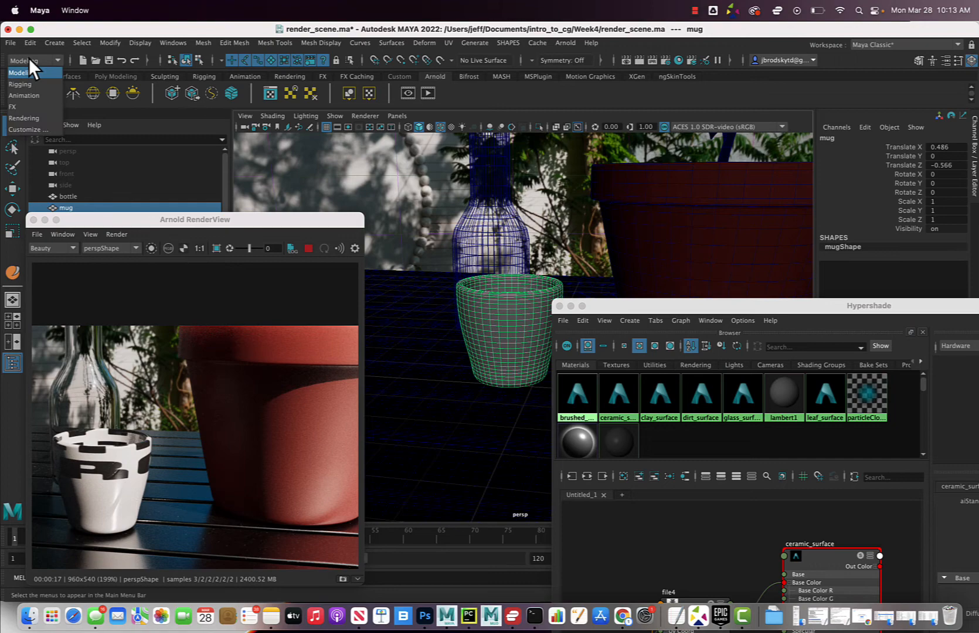
click(35, 94)
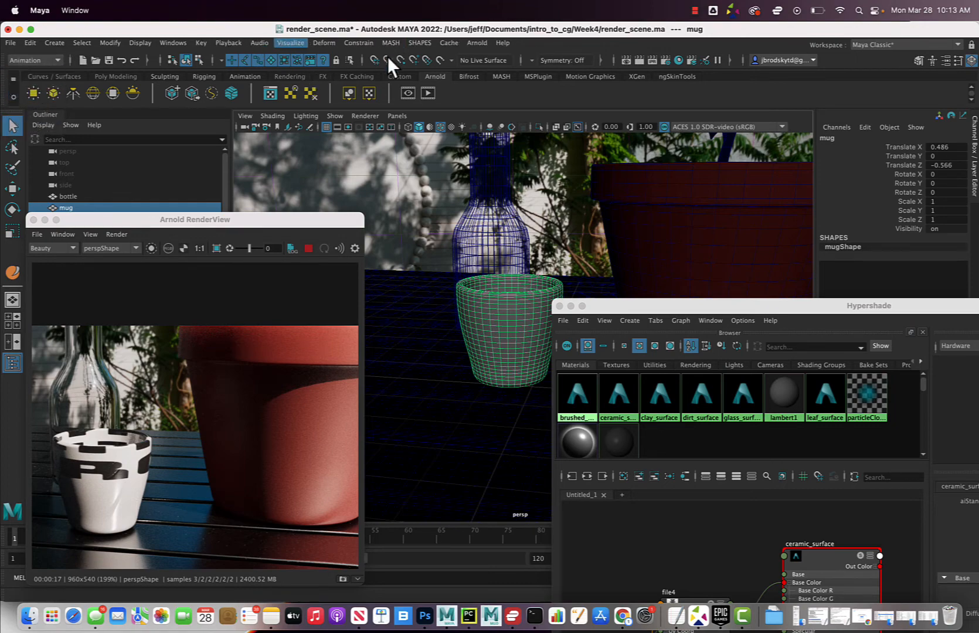
click(35, 60)
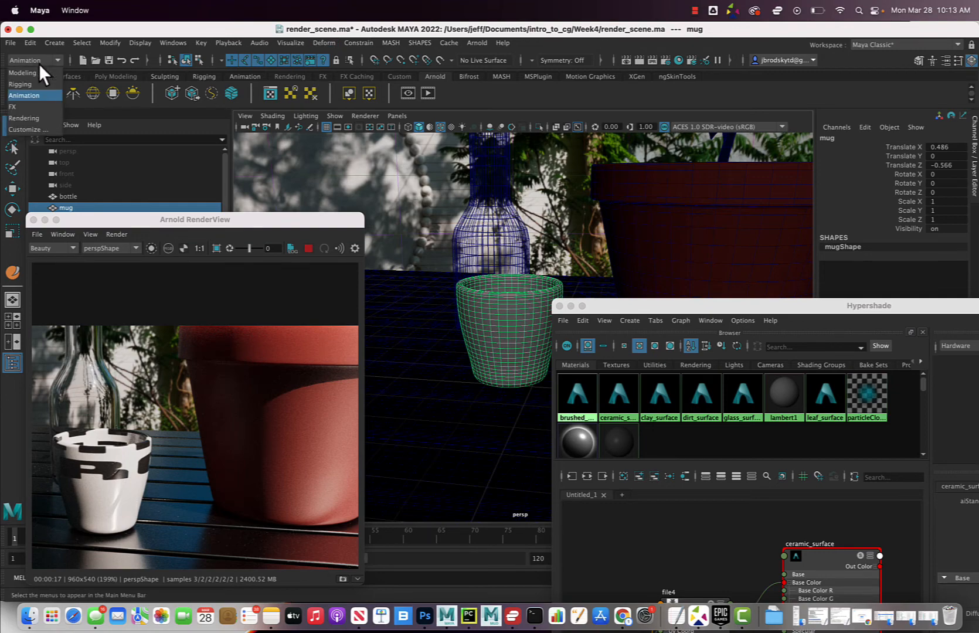
click(35, 71)
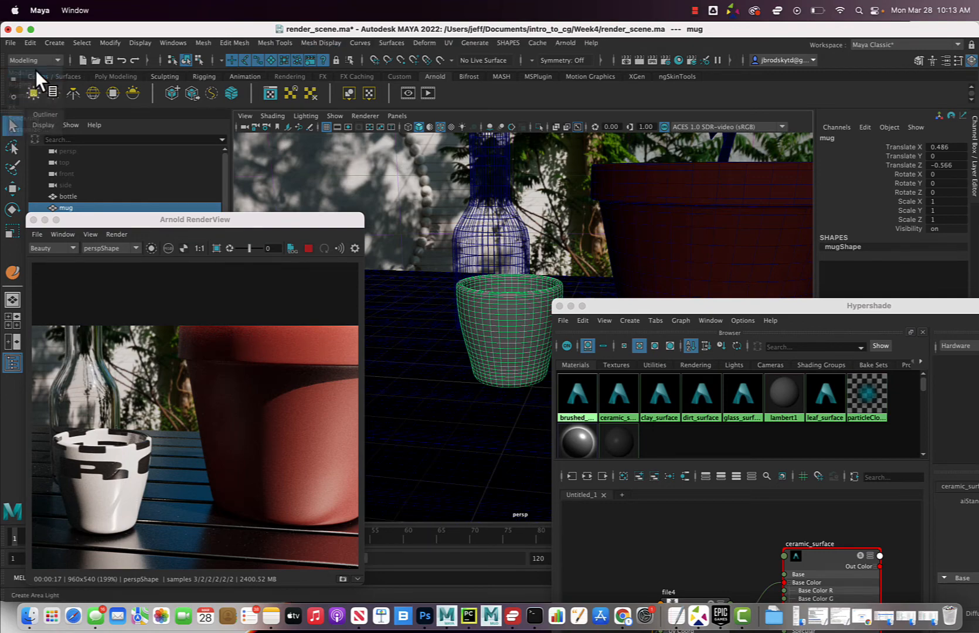
- Open the UV Editor for the mug and examine how the lettering texture sits in the UV space
click(448, 44)
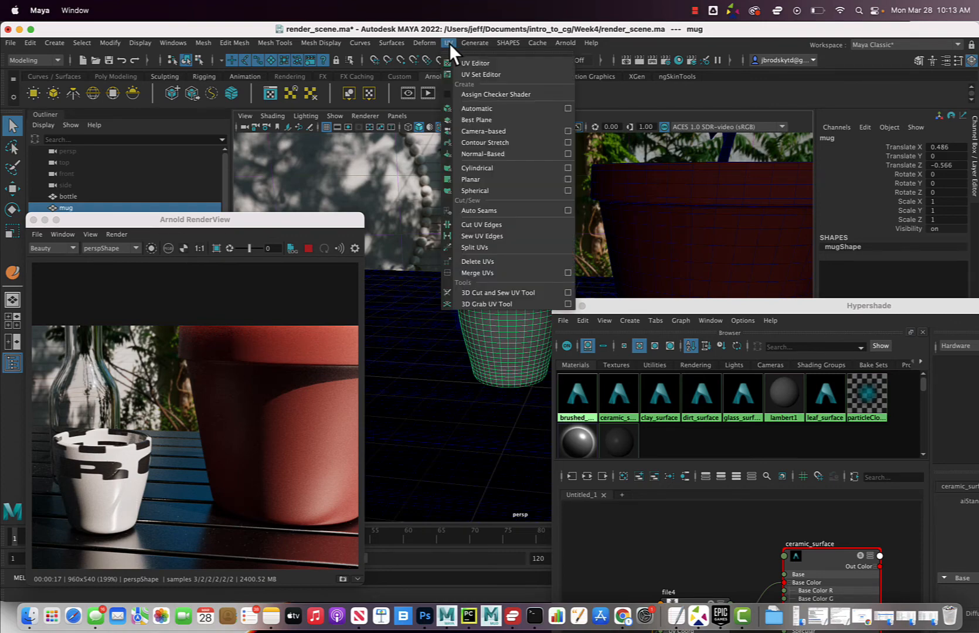
click(473, 63)
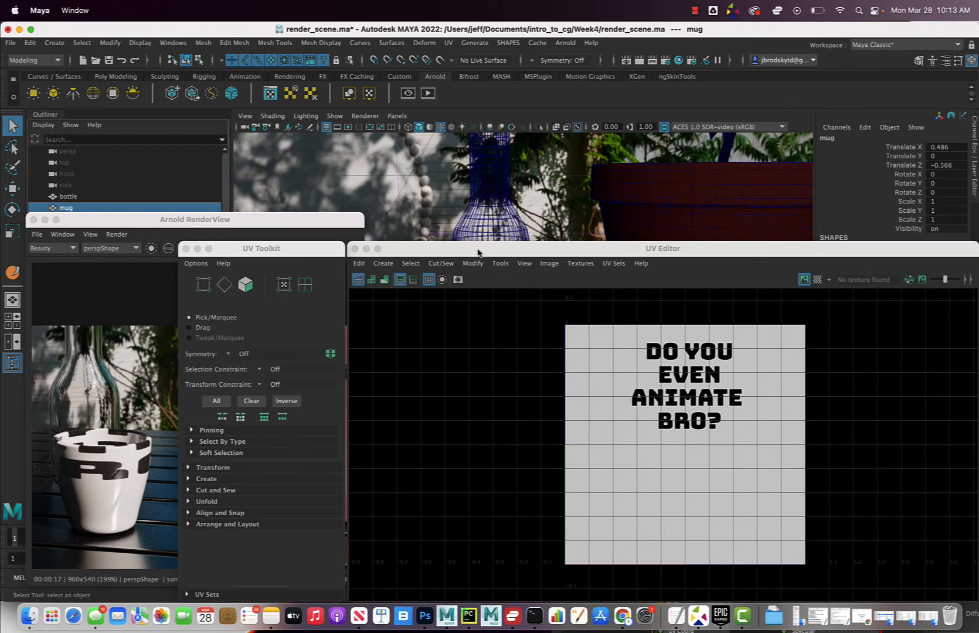
drag(472, 251, 317, 145)
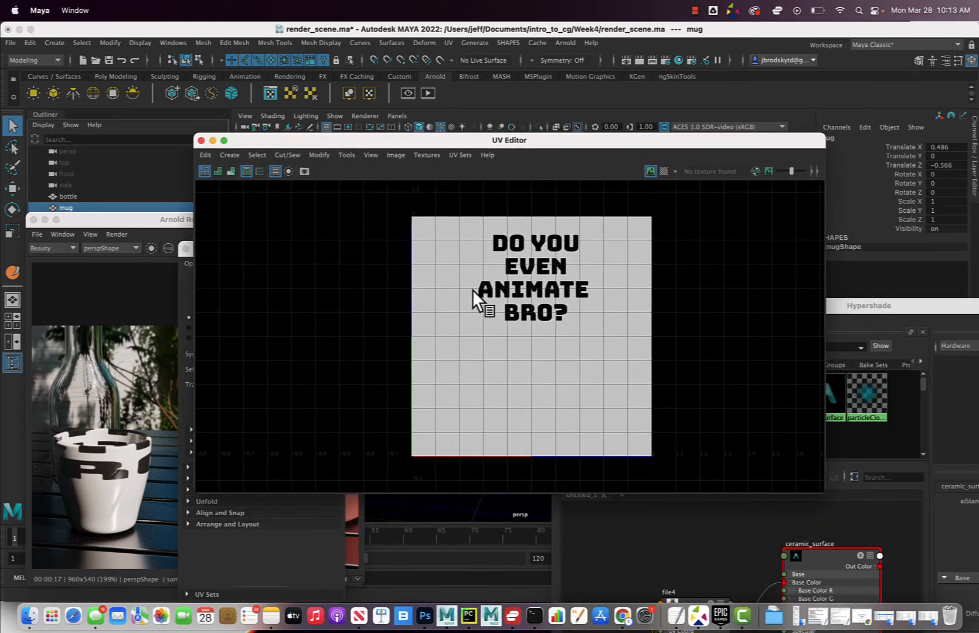
scroll(526, 296, up, 6)
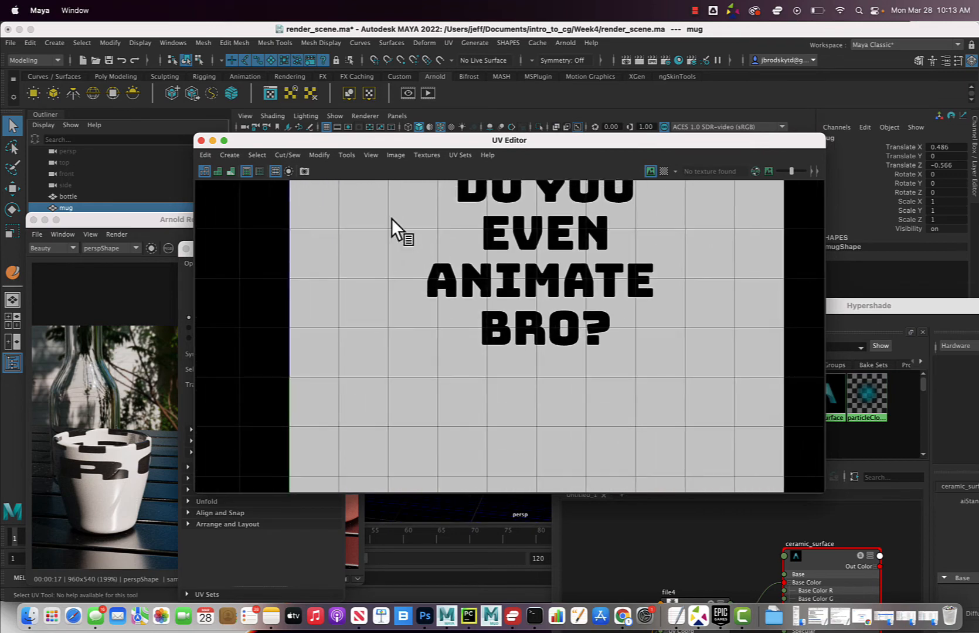
scroll(574, 337, down, 2)
scroll(574, 337, down, 2)
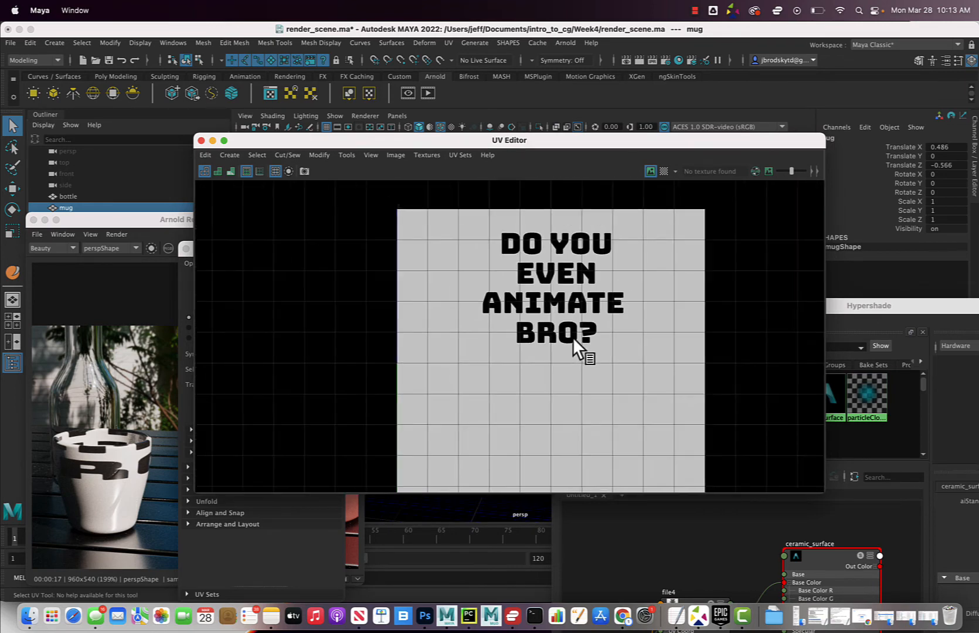
scroll(486, 300, down, 5)
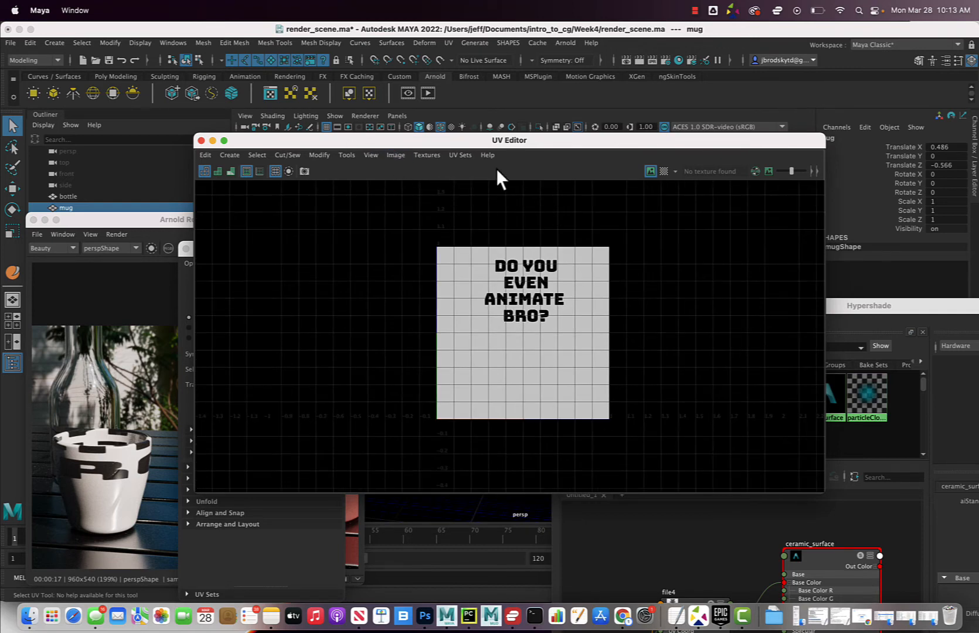
- Select the bottle and reselect the mug so that the UV Editor loads the mug's UVs
drag(468, 146, 705, 342)
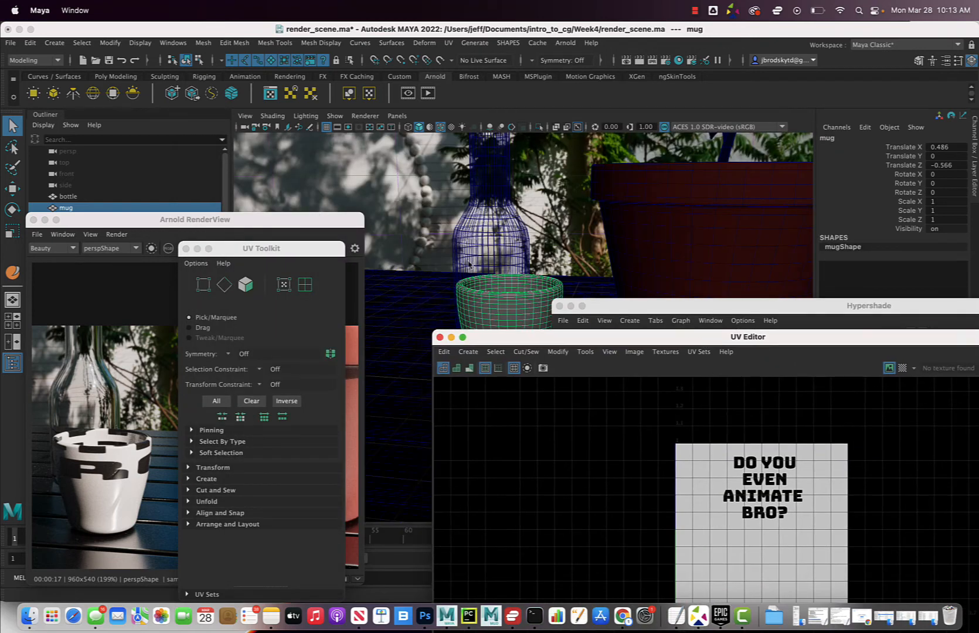
click(482, 243)
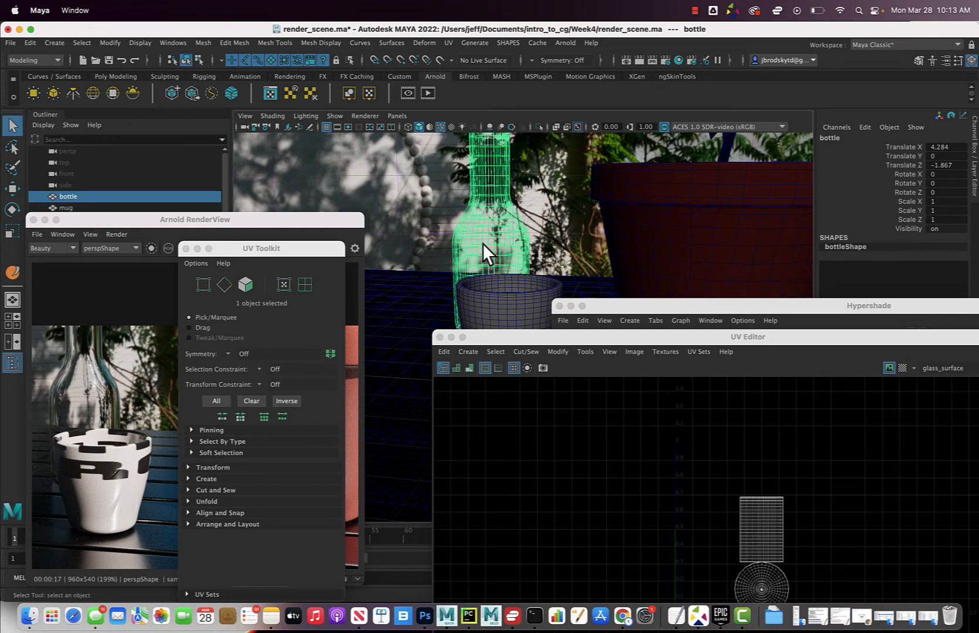
click(490, 292)
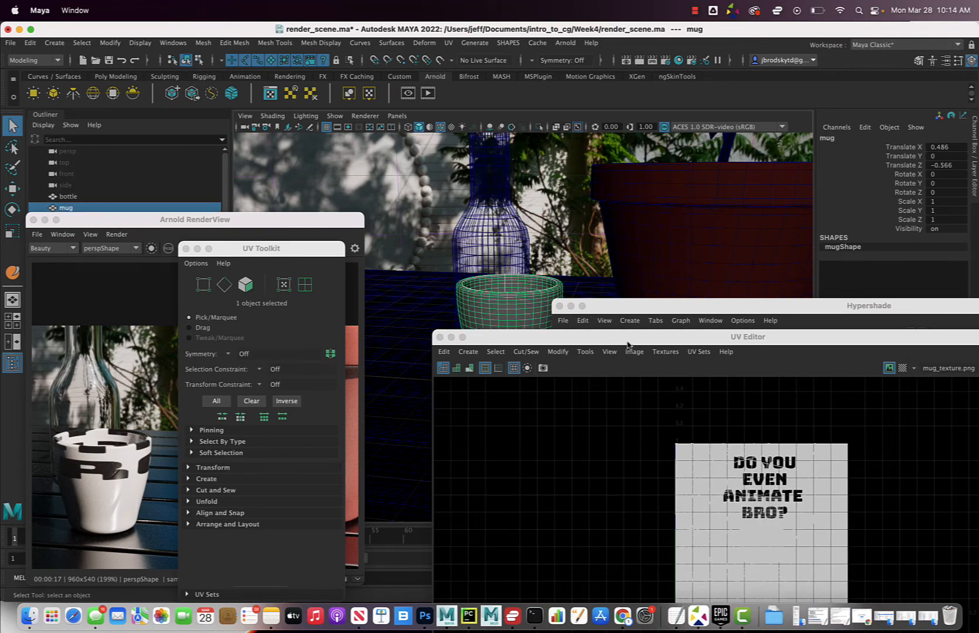
- Hide the texture image in the UV Editor so only the mug's UV wireframe is displayed
drag(625, 343, 299, 143)
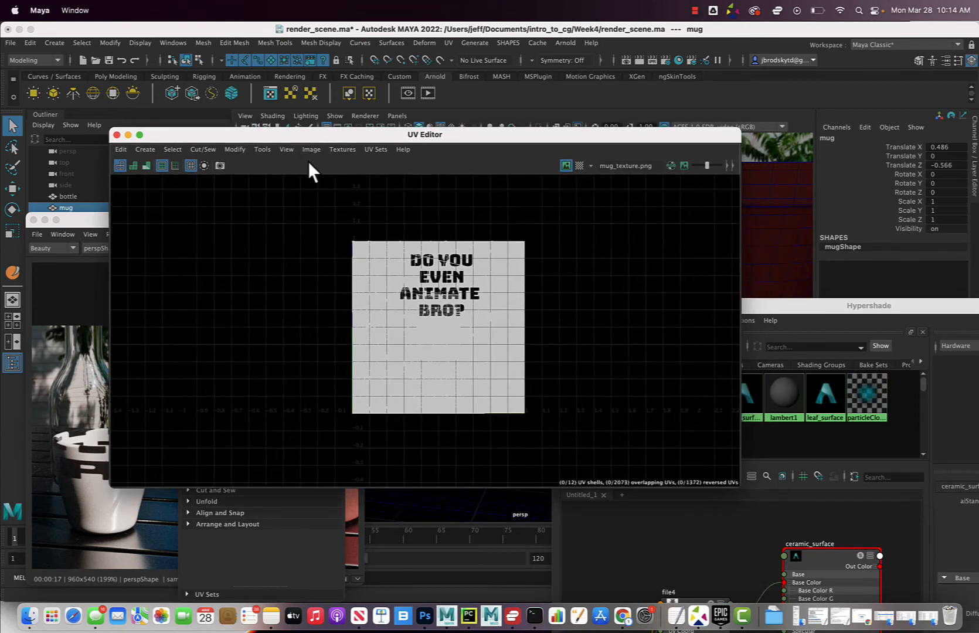
click(287, 150)
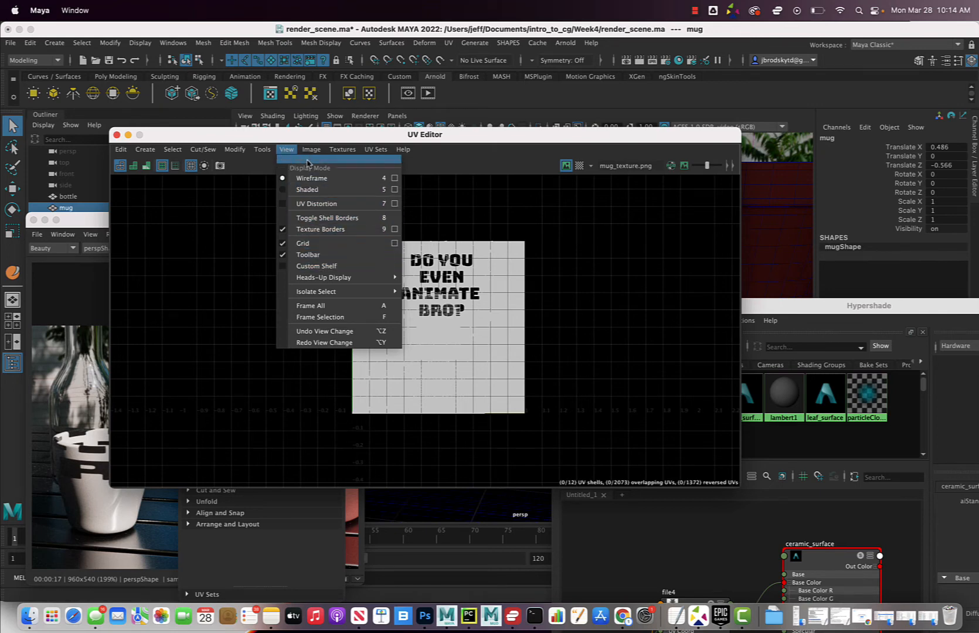
mouse_move(305, 150)
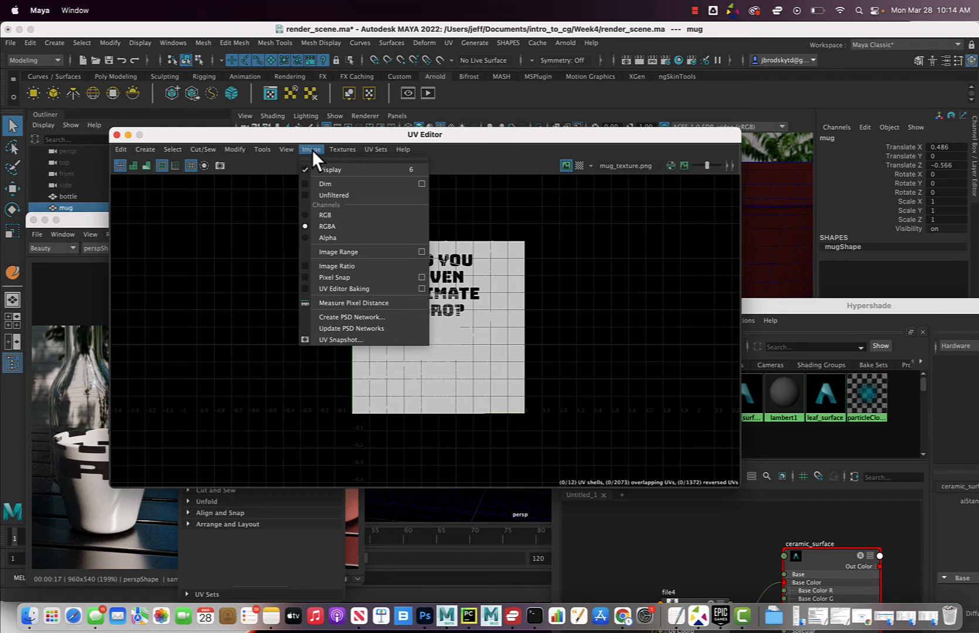
click(327, 170)
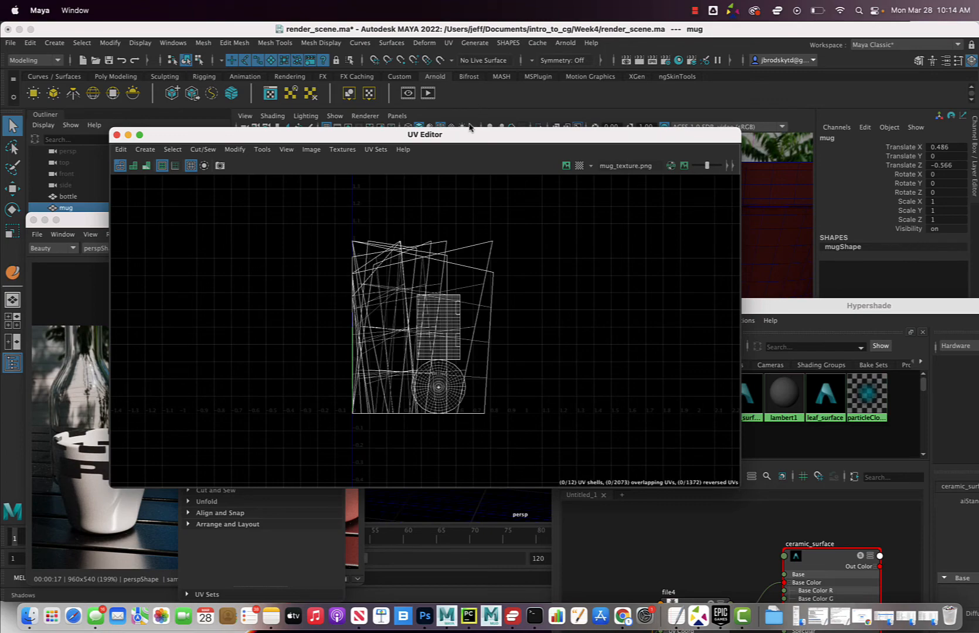
- Close the UV Editor and reopen it for the mug with the Modeling menu set active
drag(461, 136, 617, 198)
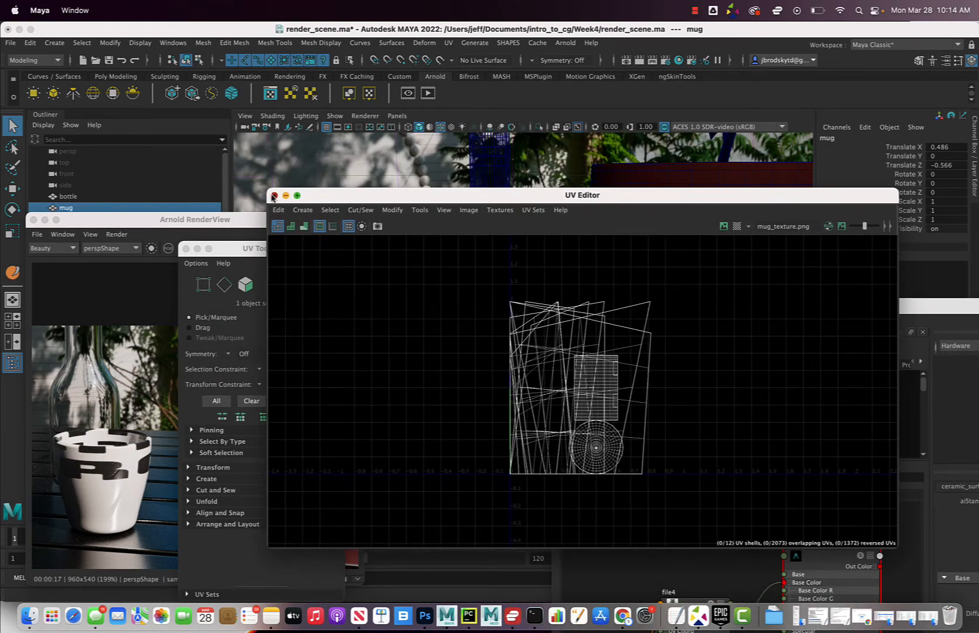
click(274, 196)
click(26, 61)
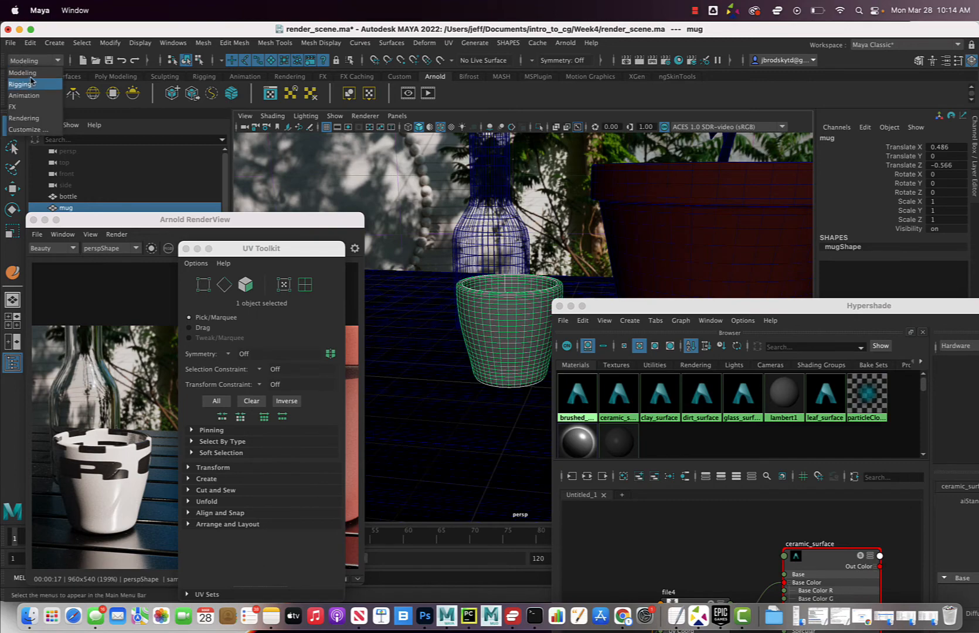
click(30, 74)
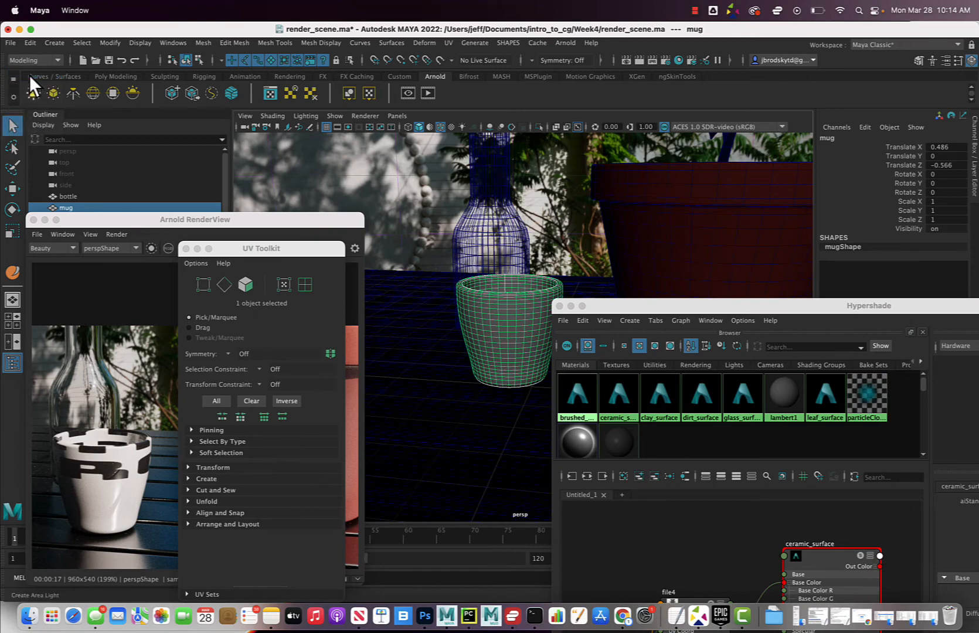
click(447, 43)
click(474, 64)
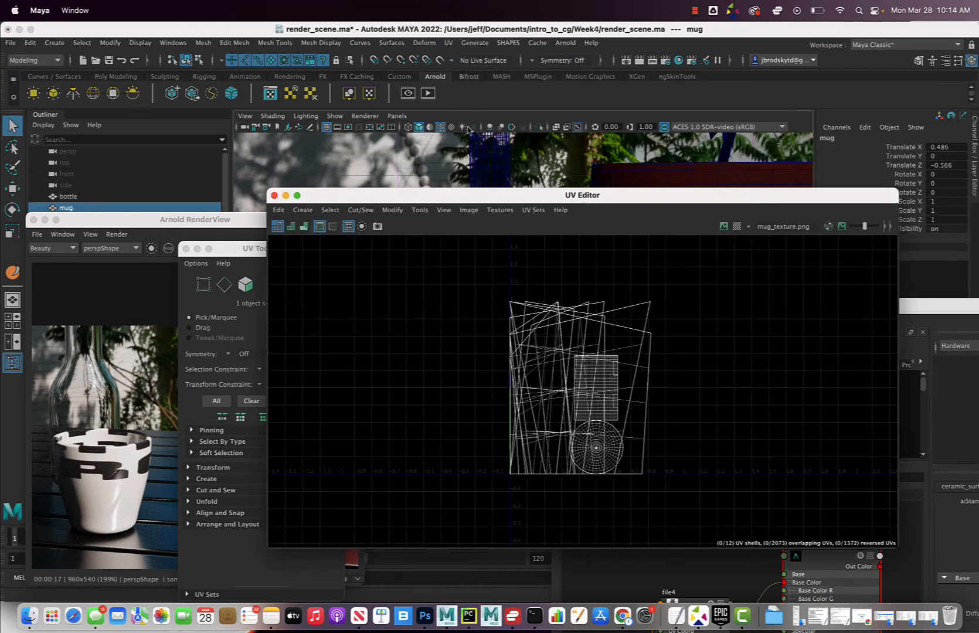
- Show mug_texture.png behind the mug's UVs in the UV Editor and hide it again
click(469, 210)
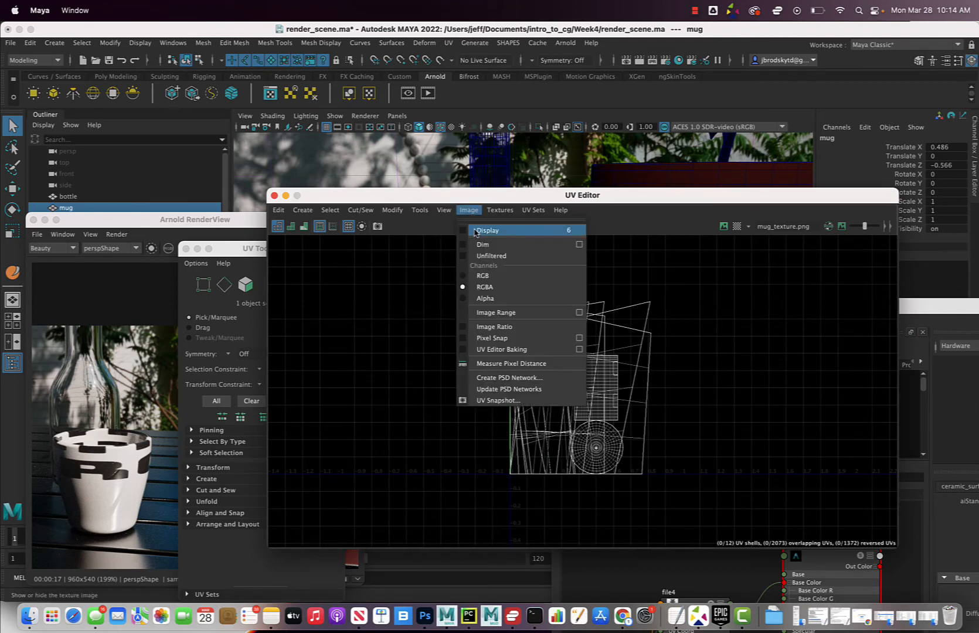
click(476, 231)
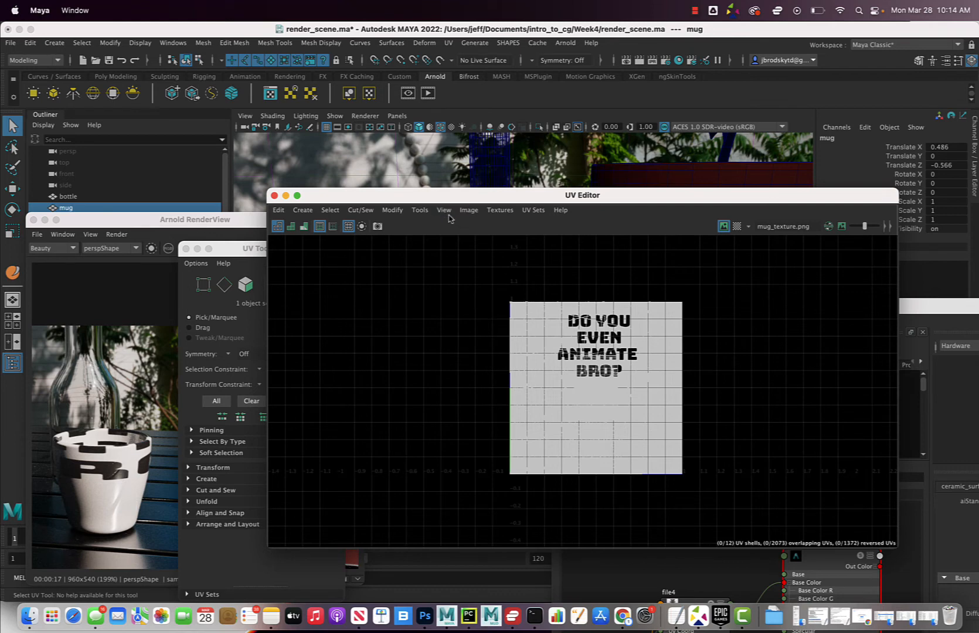
click(472, 211)
click(478, 229)
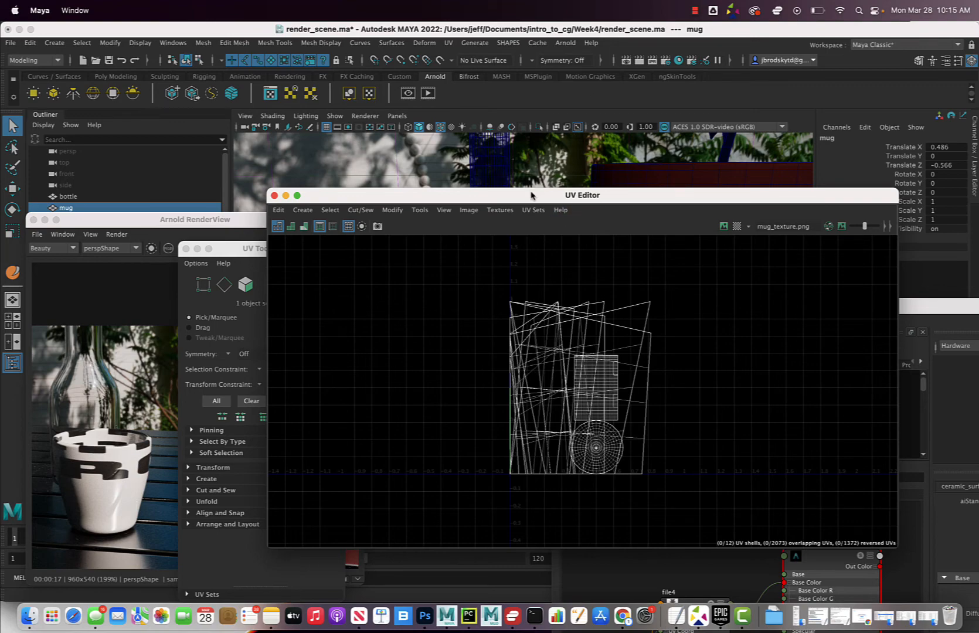
- Apply a Cylindrical UV projection to the mug and review the new layout in the UV Editor
drag(532, 195, 694, 385)
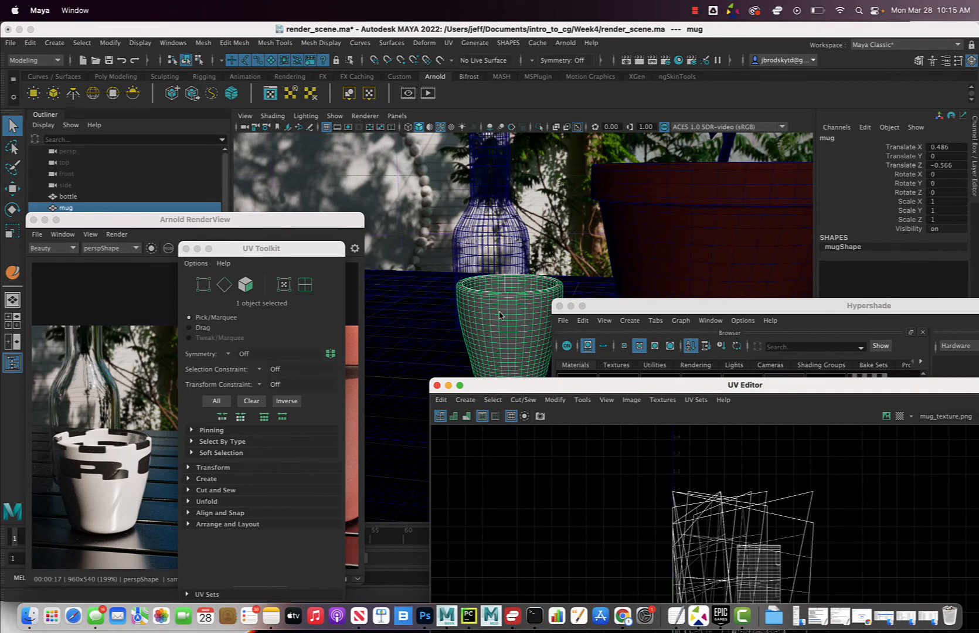
click(448, 43)
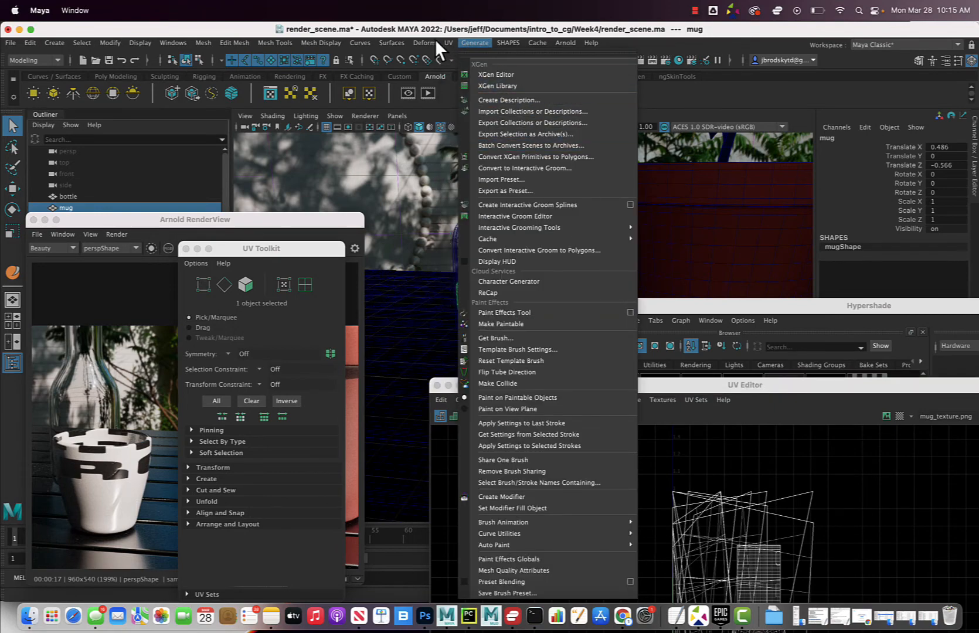
mouse_move(433, 41)
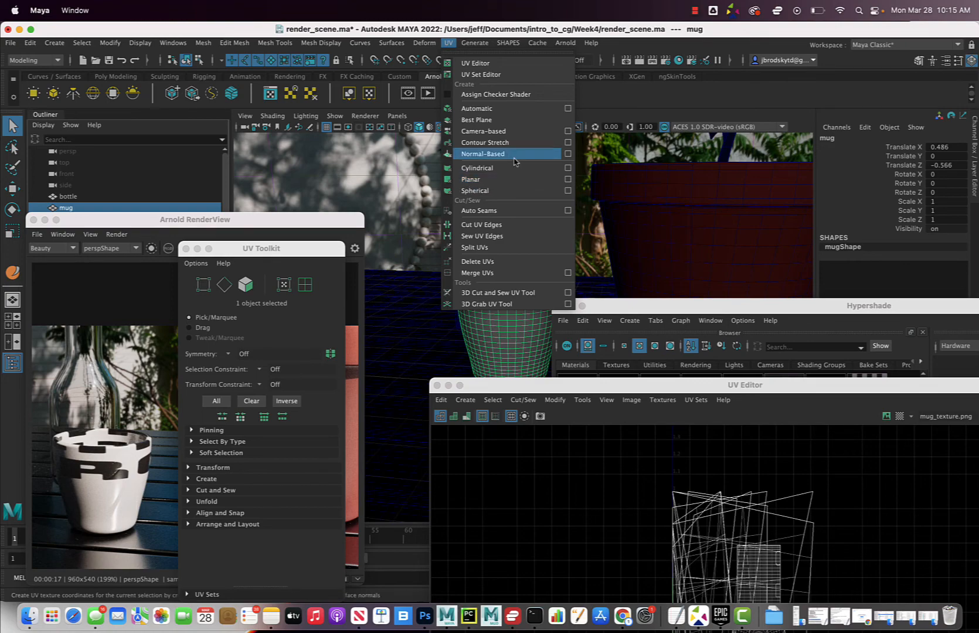
click(513, 168)
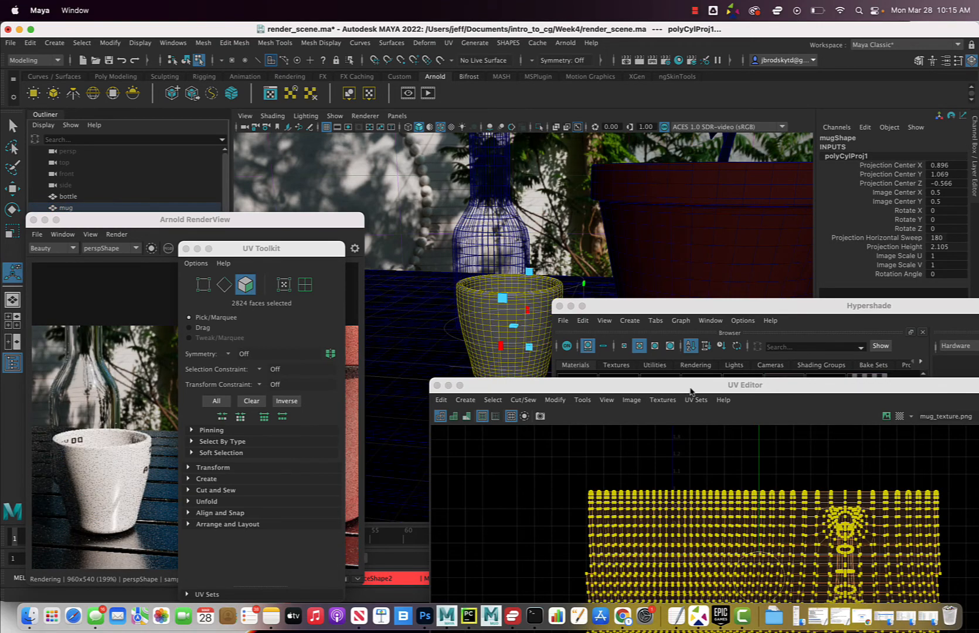
drag(703, 385, 671, 226)
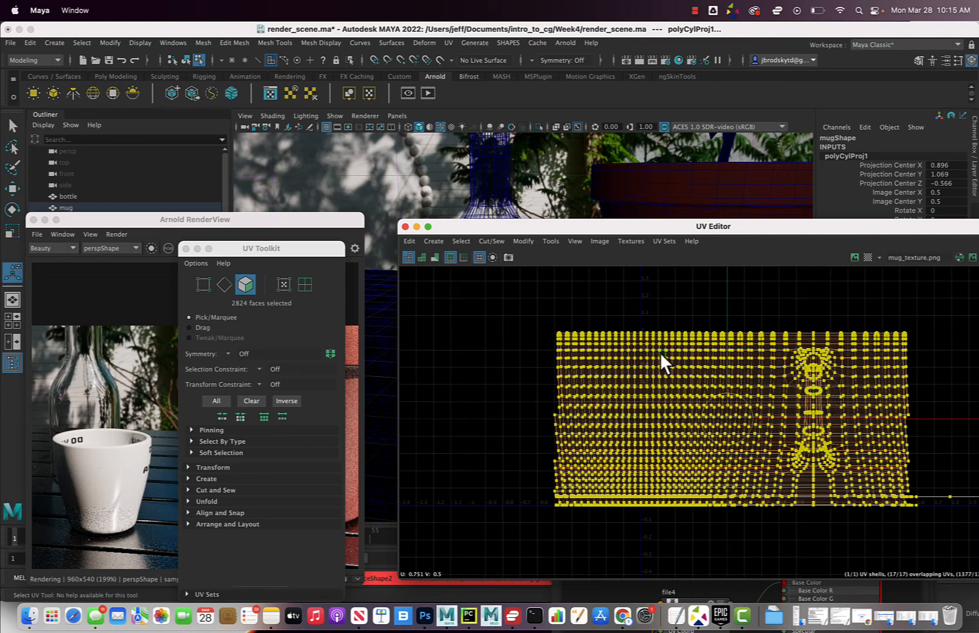
drag(518, 228, 661, 440)
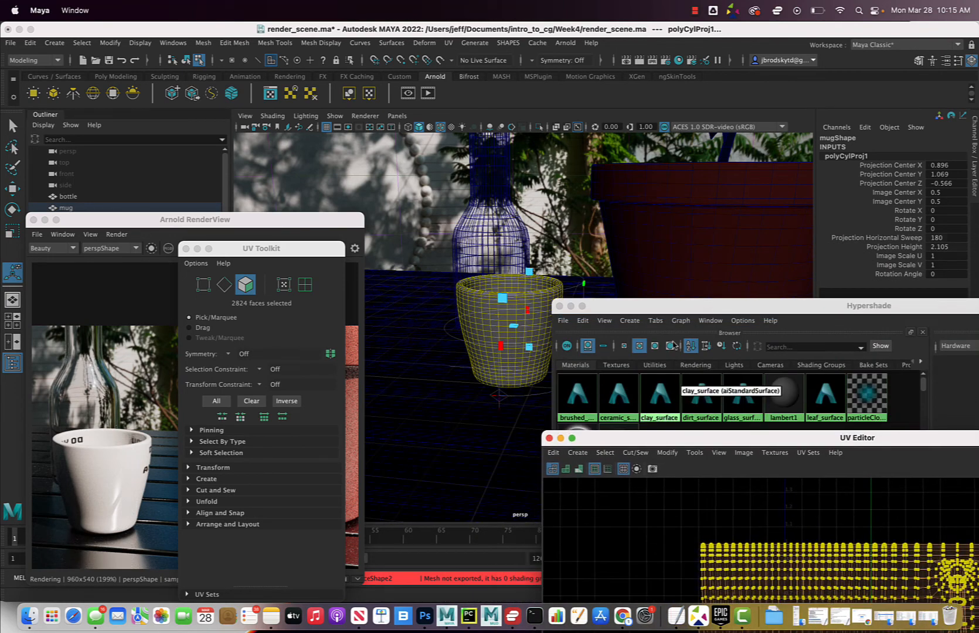
- Clear the view of the mug and examine its cylindrical projection and rendered lettering from the side and above
click(674, 315)
drag(681, 315, 753, 348)
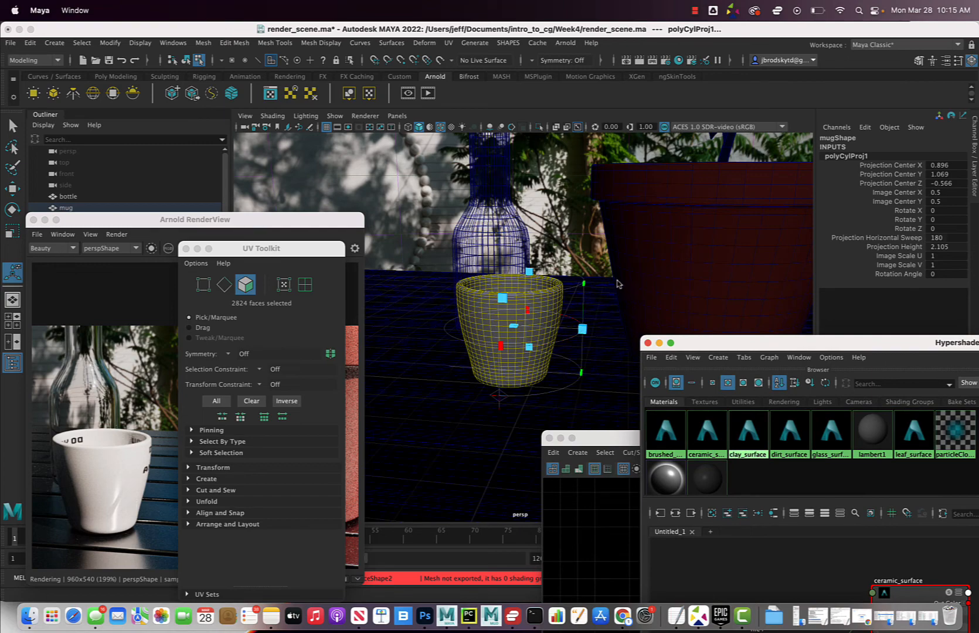
mouse_move(620, 287)
alt+mouse_down()
mouse_move(605, 284)
mouse_move(616, 291)
alt+mouse_up()
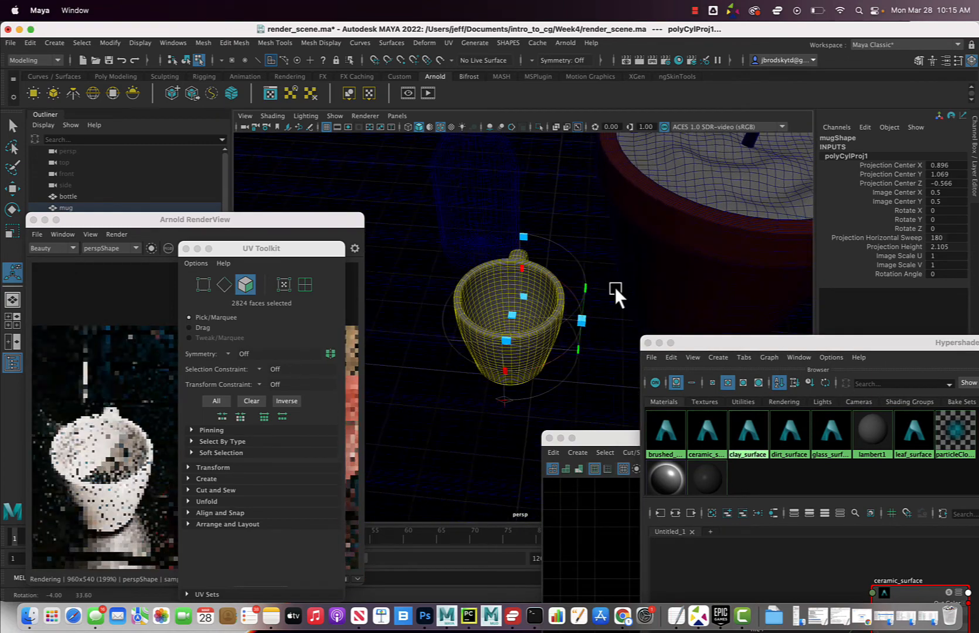
click(585, 229)
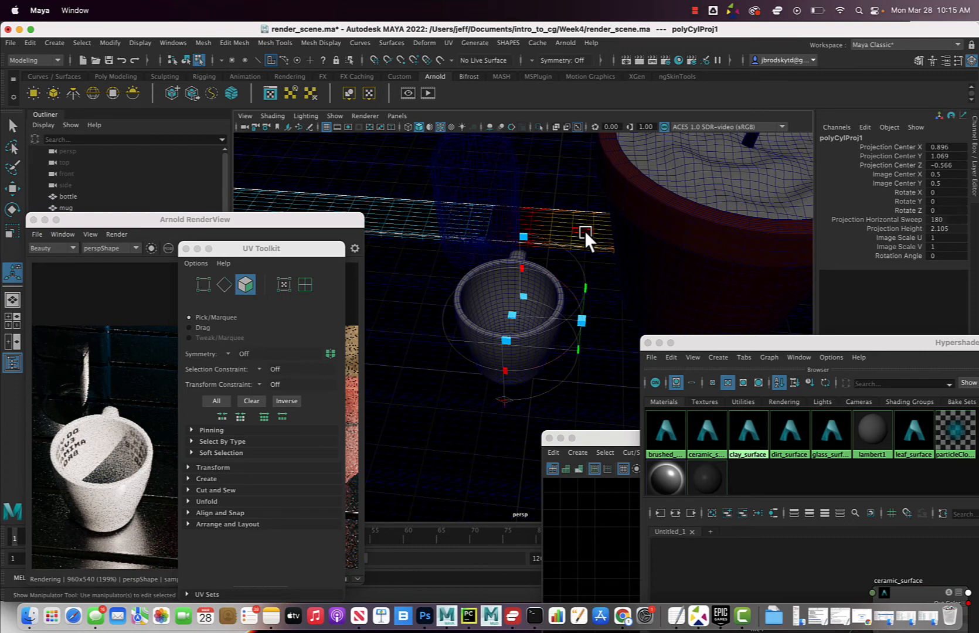
alt+drag(585, 230, 611, 229)
click(521, 347)
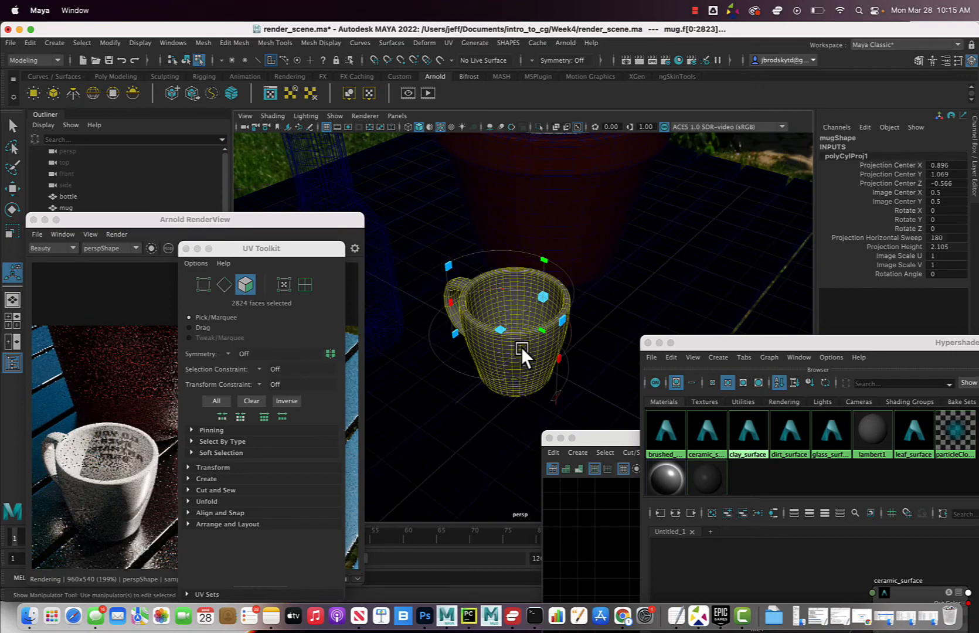
alt+drag(545, 309, 548, 282)
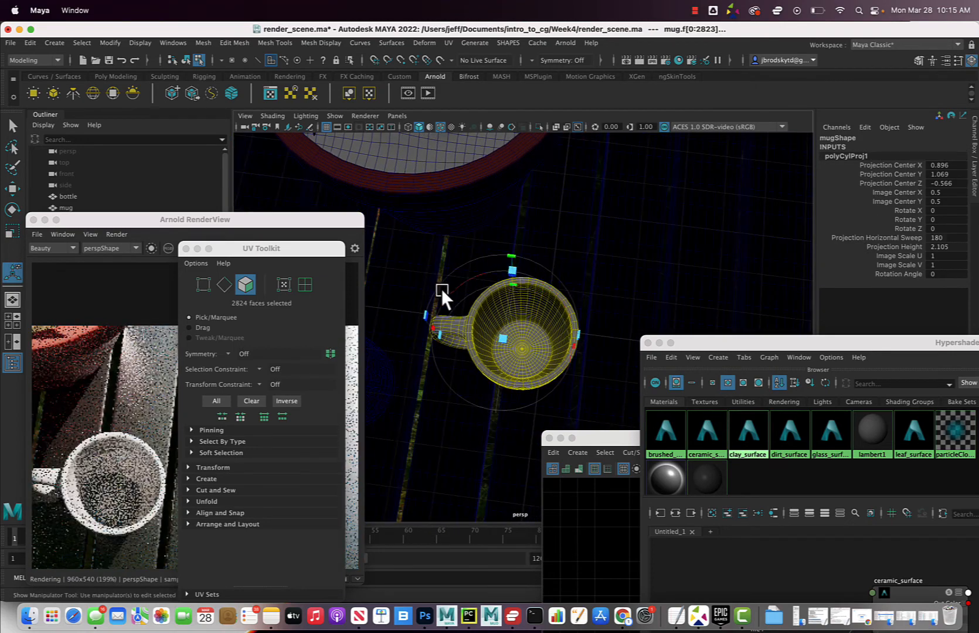
alt+drag(451, 308, 478, 307)
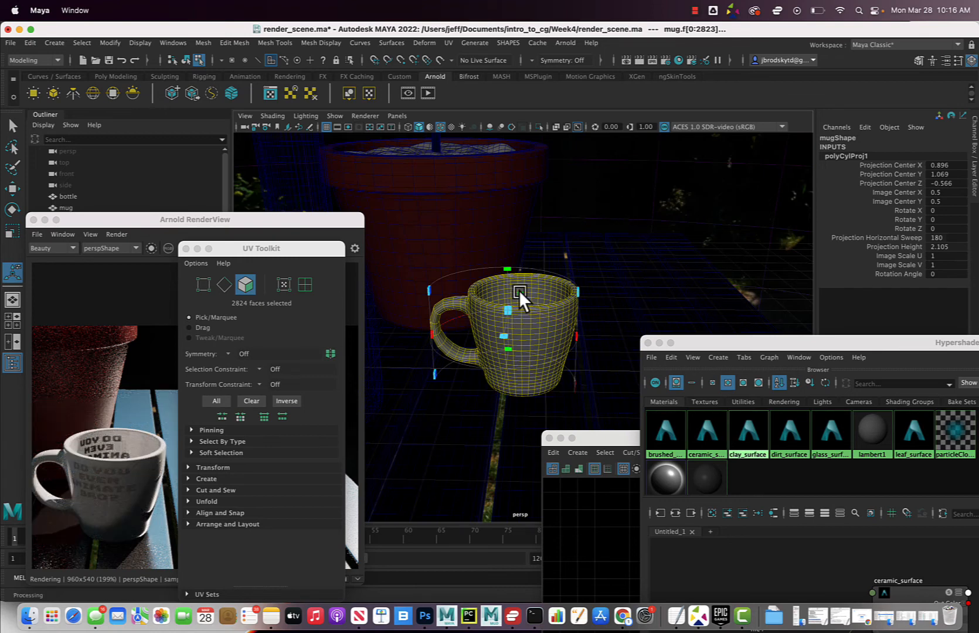
alt+drag(519, 289, 523, 319)
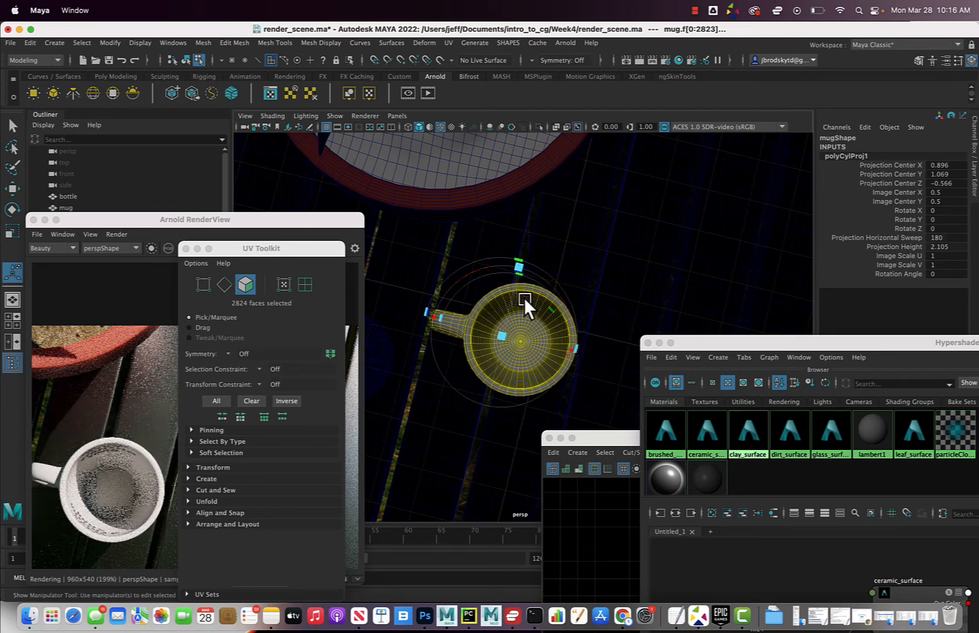
- Switch the mug's cylindrical projection manipulator to its move, rotate and scale handles
alt+drag(514, 361, 502, 340)
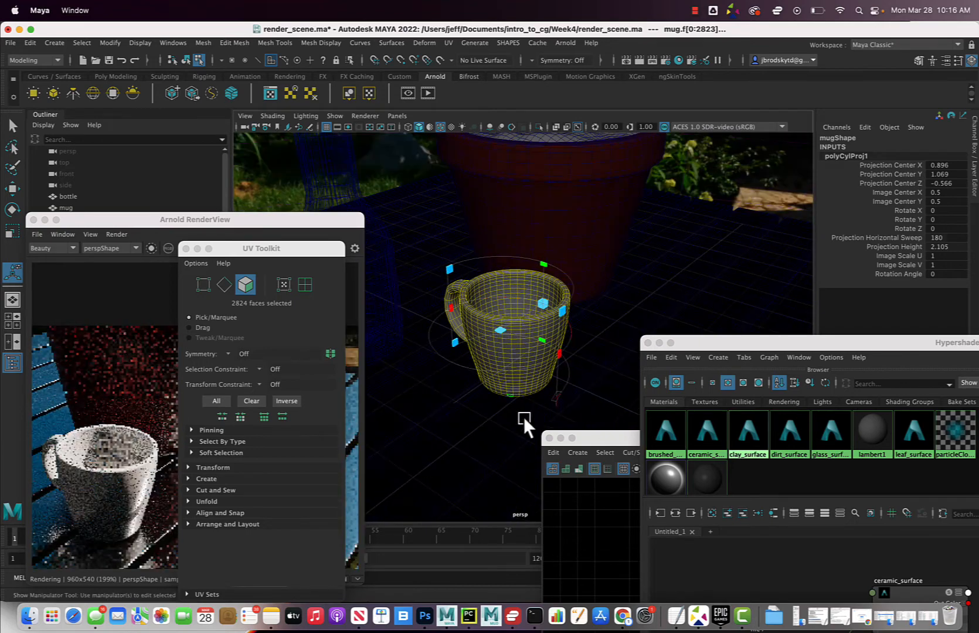
click(557, 400)
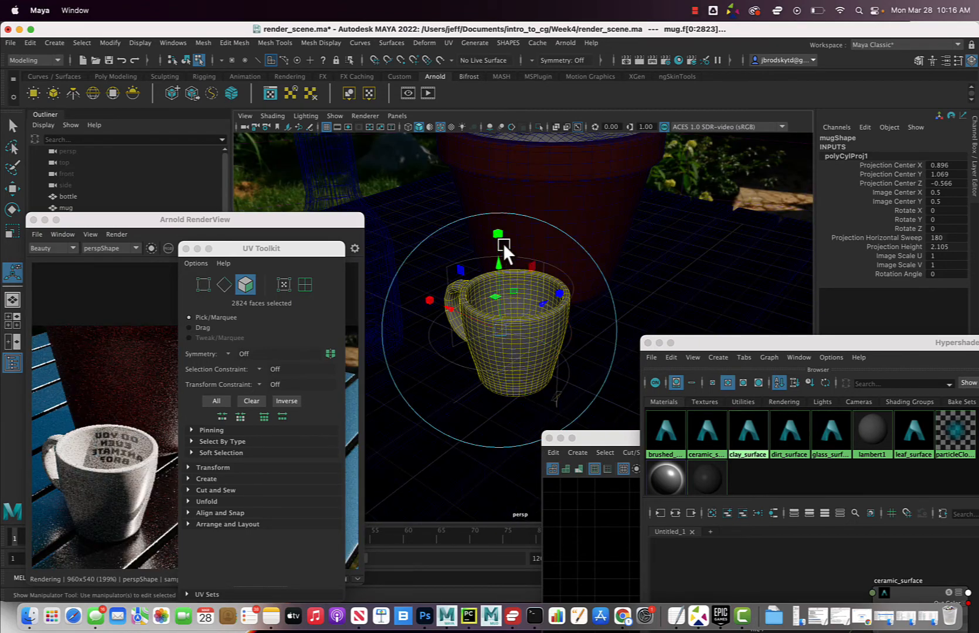
- Restore the cylindrical projection's manipulator and, from above, move the projection over the mug to about X 0.458, Z -0.677
alt+drag(520, 299, 544, 323)
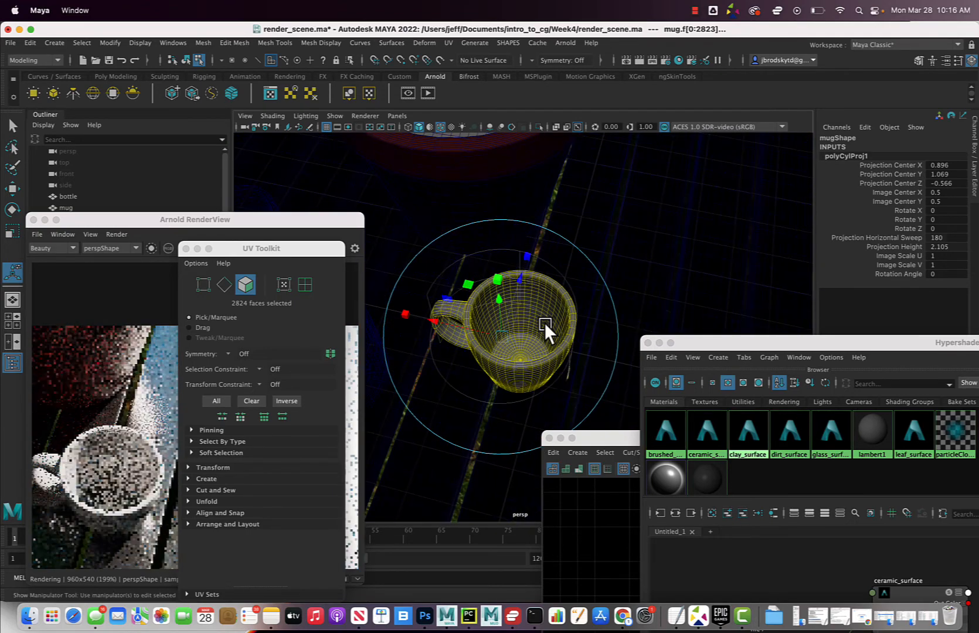
key(q)
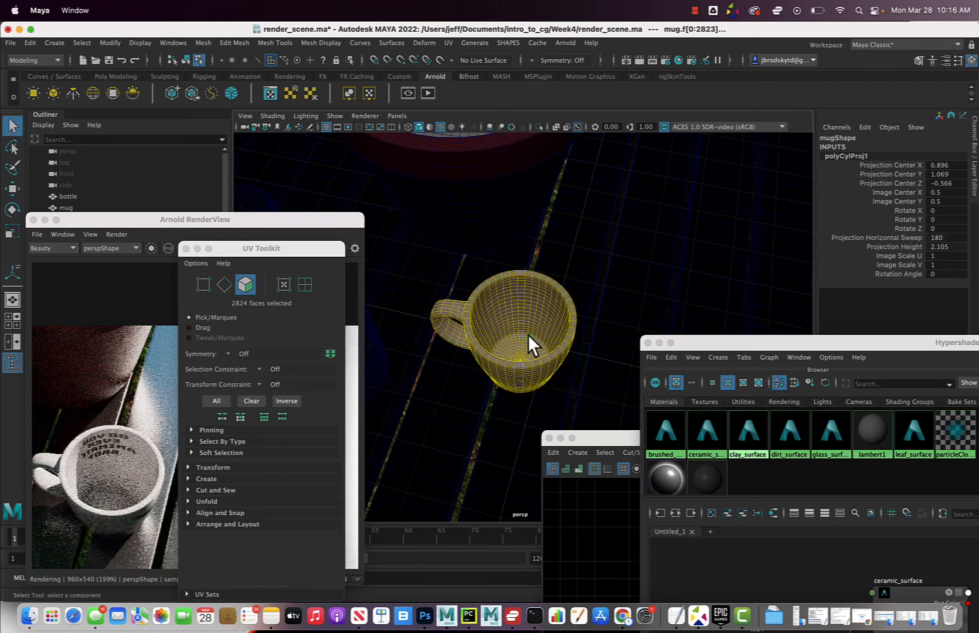
click(11, 273)
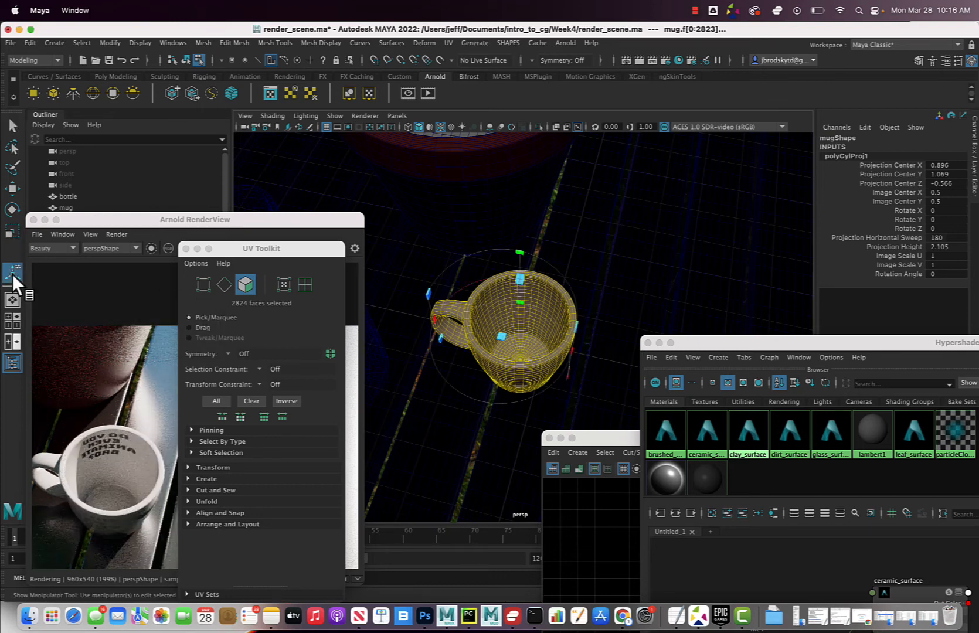
key(q)
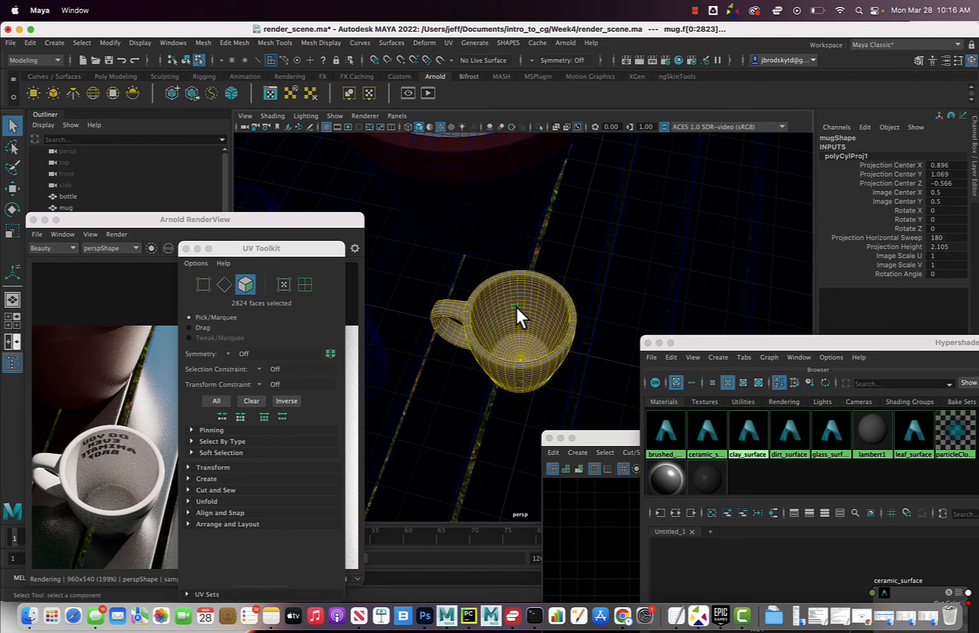
key(t)
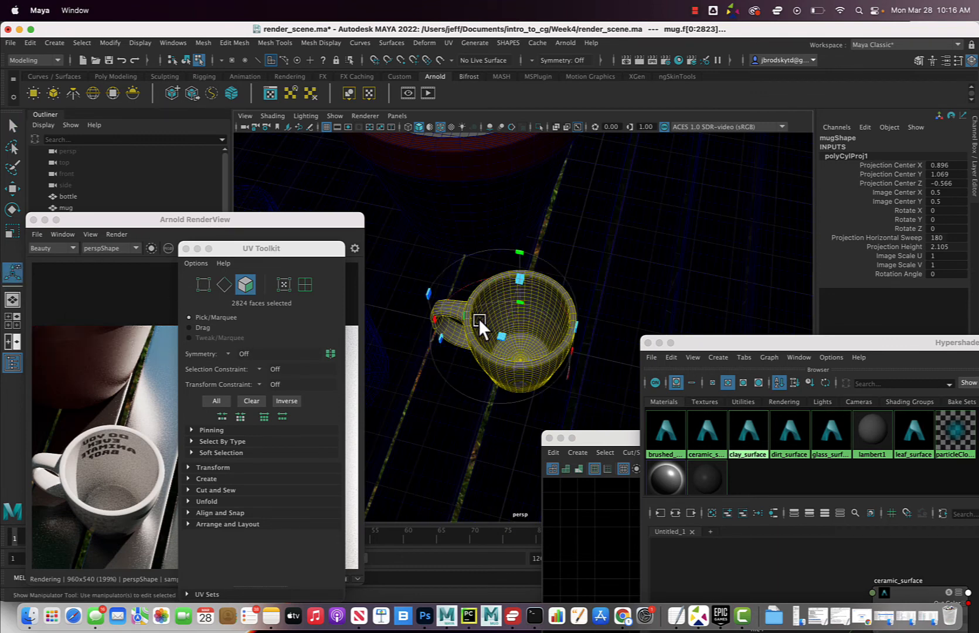
alt+drag(523, 326, 448, 338)
click(550, 402)
alt+drag(535, 325, 539, 331)
drag(526, 264, 531, 286)
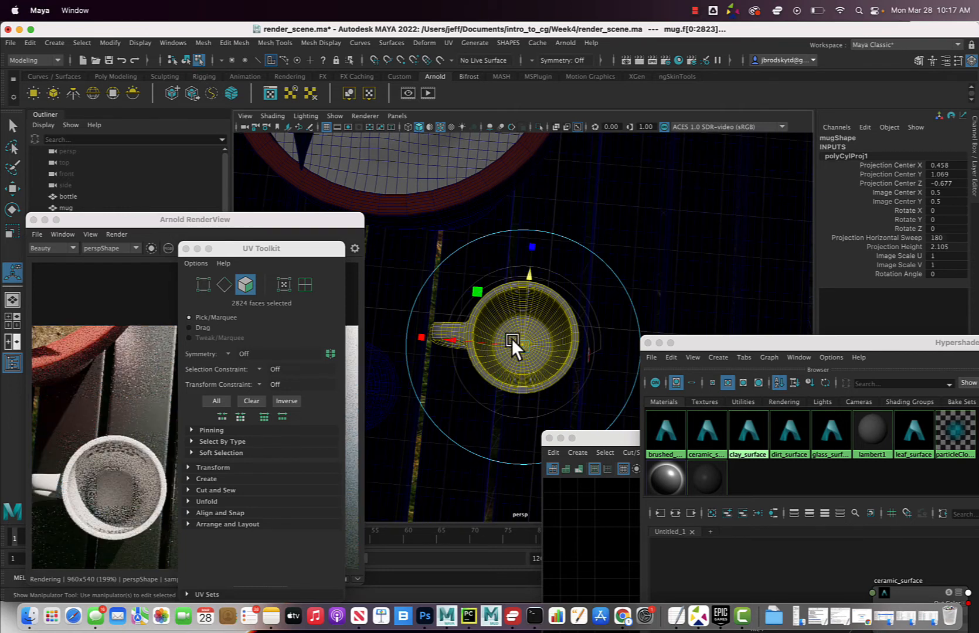
- Rotate the cylindrical projection about its vertical axis to about -32.3 degrees, using the rendered lettering as a guide
click(597, 254)
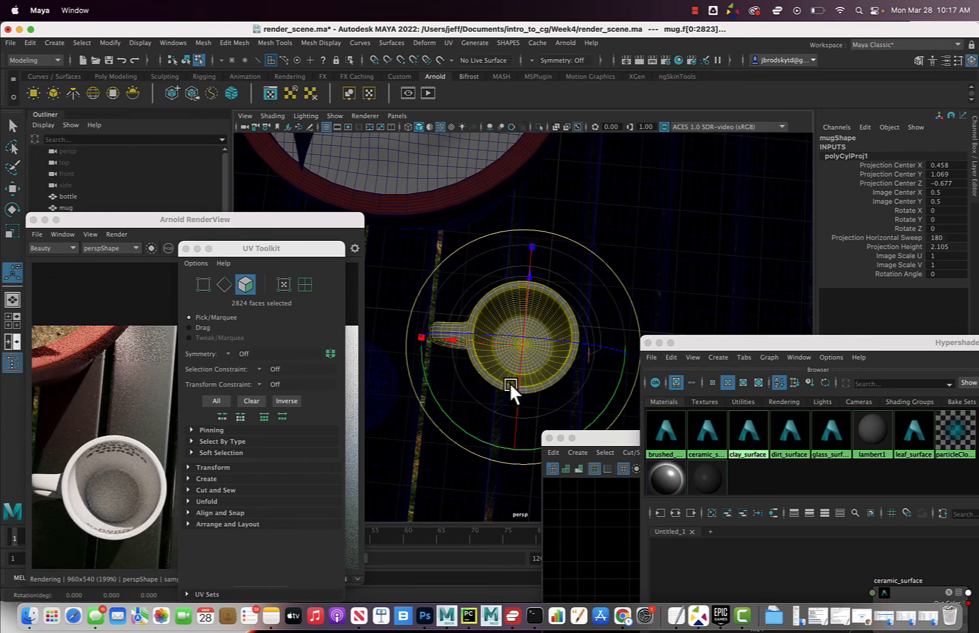
alt+drag(510, 383, 503, 362)
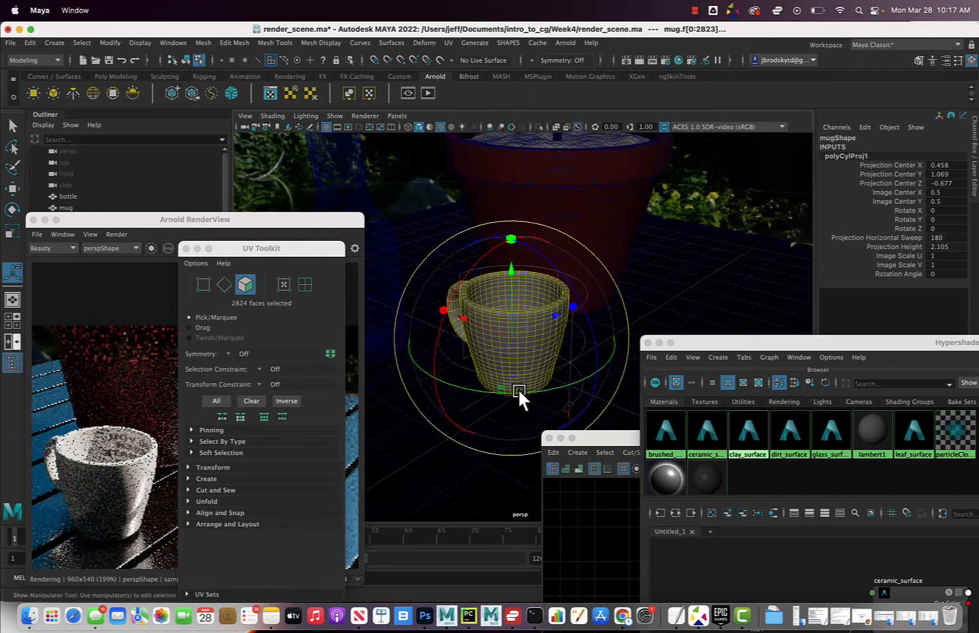
click(558, 385)
drag(554, 385, 428, 387)
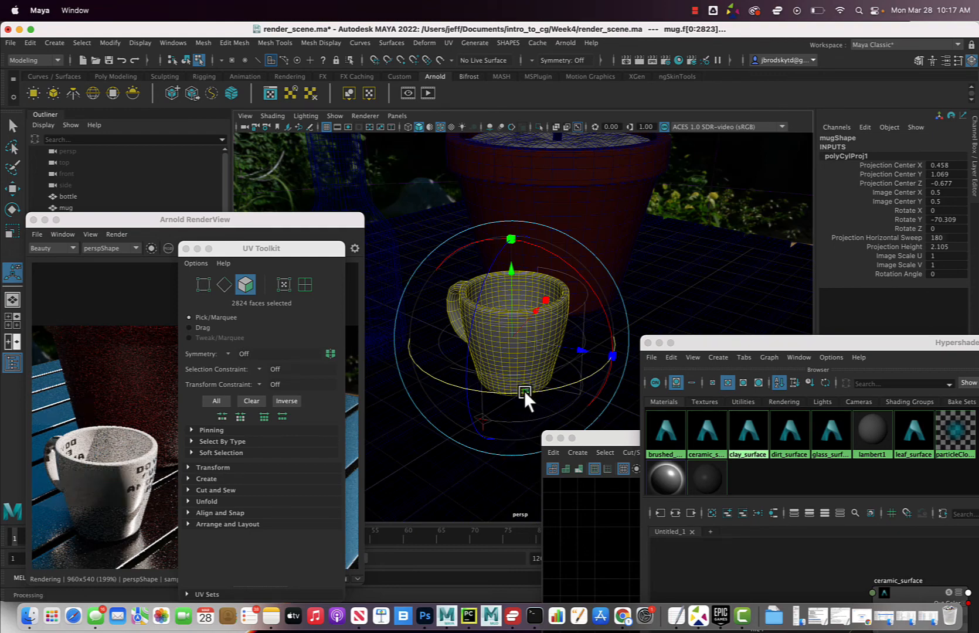
mouse_move(525, 390)
mouse_down()
mouse_move(508, 392)
mouse_move(526, 389)
mouse_up()
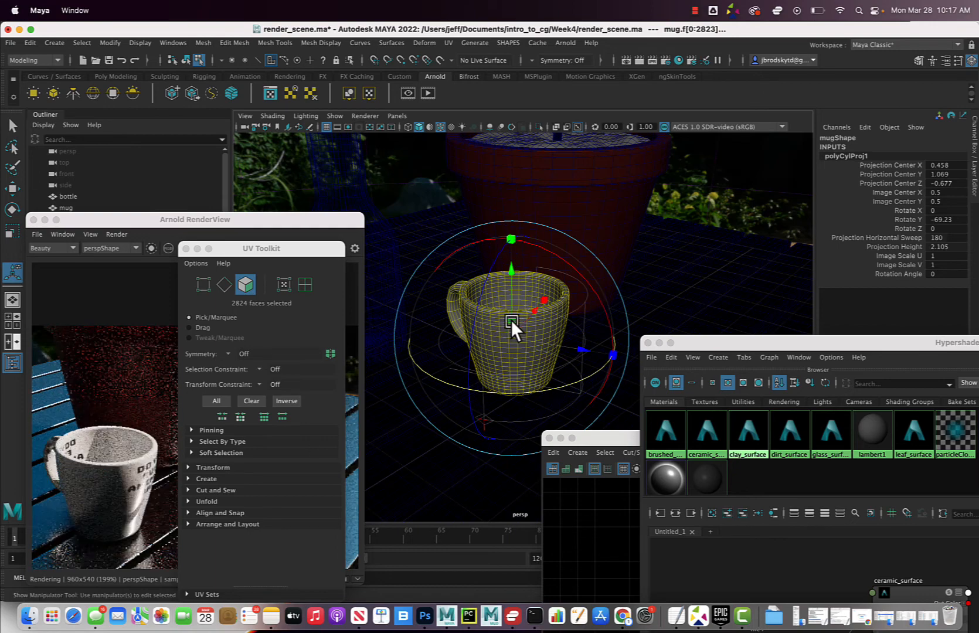
alt+drag(534, 311, 448, 303)
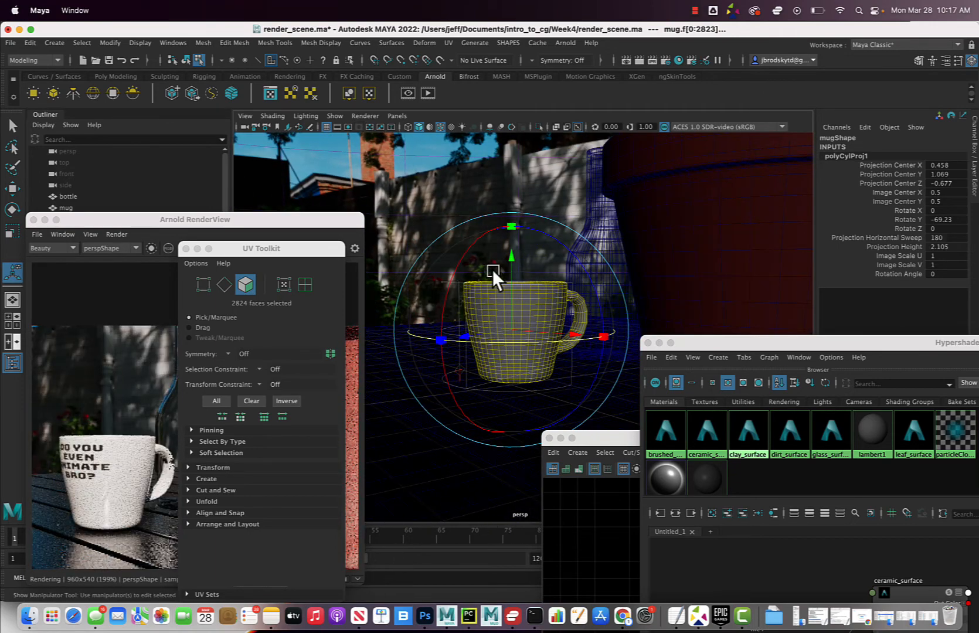
drag(487, 340, 563, 348)
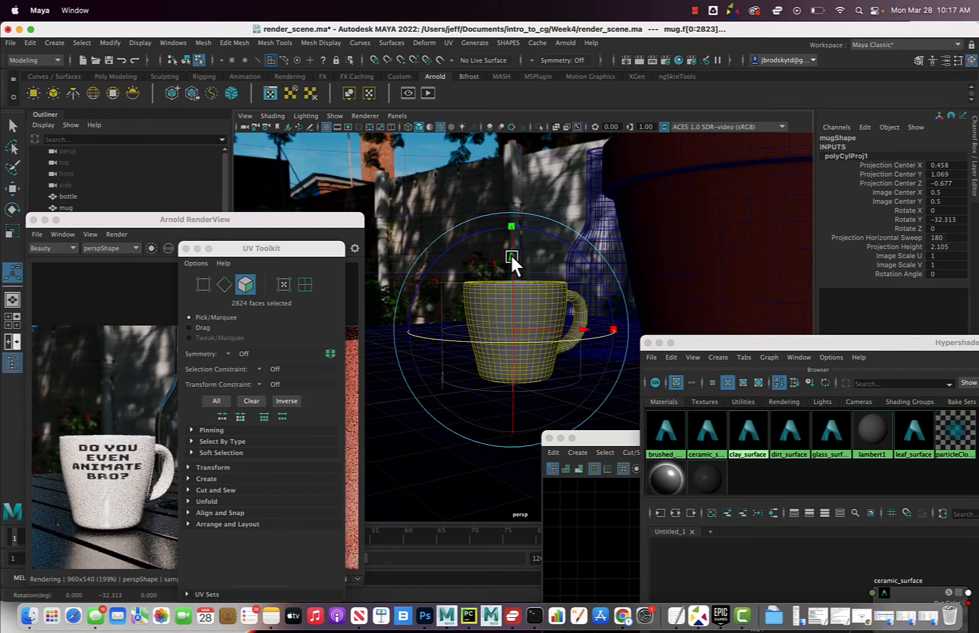
- Reset the projection's Rotate X to 0 and lower the lettering by moving Projection Center Y to about 0.71
drag(511, 256, 509, 277)
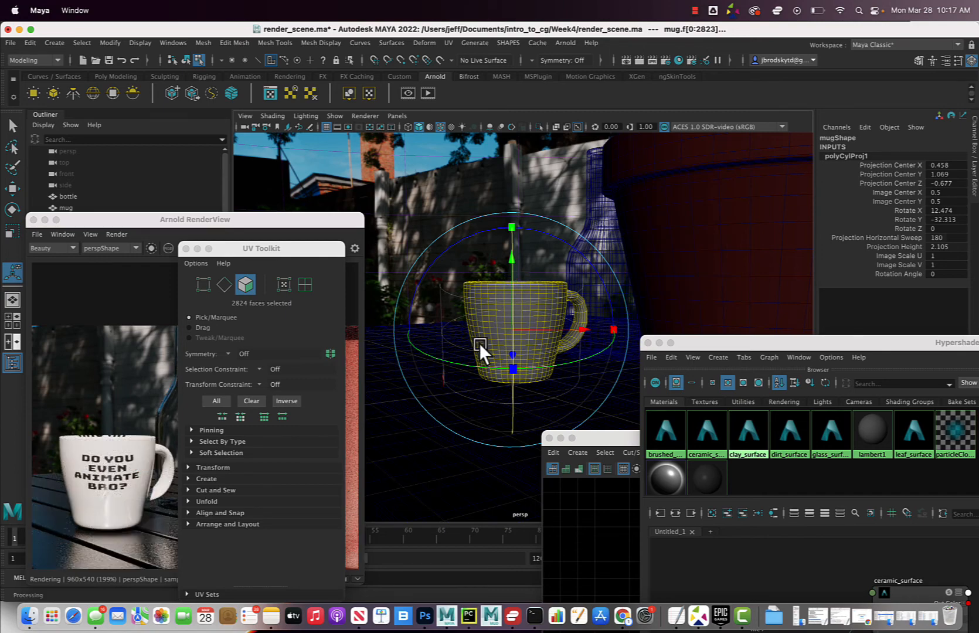
mouse_move(510, 256)
mouse_down()
mouse_move(500, 229)
mouse_move(512, 250)
mouse_up()
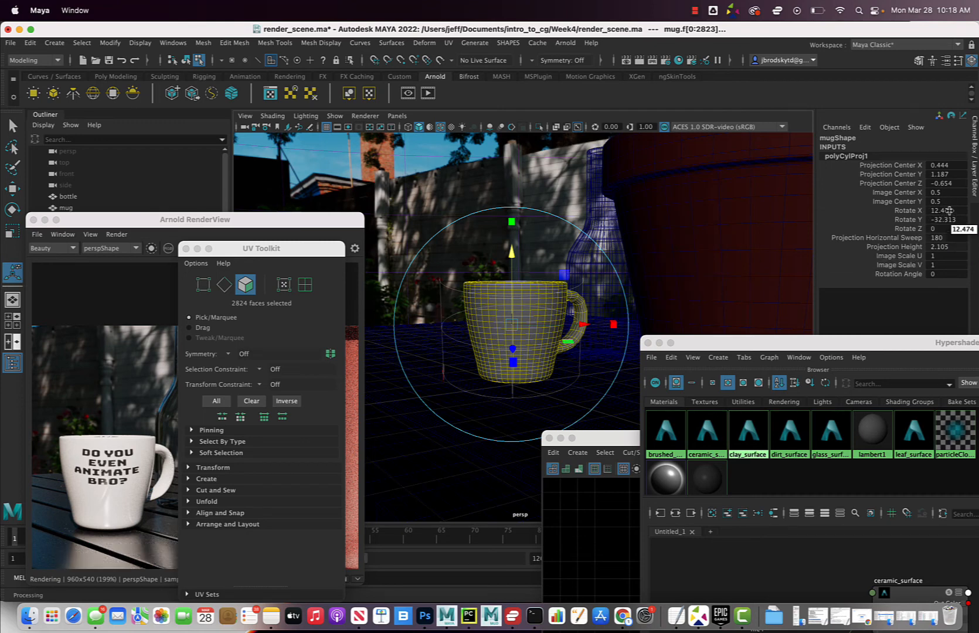
double_click(947, 211)
text(0)
key(Return)
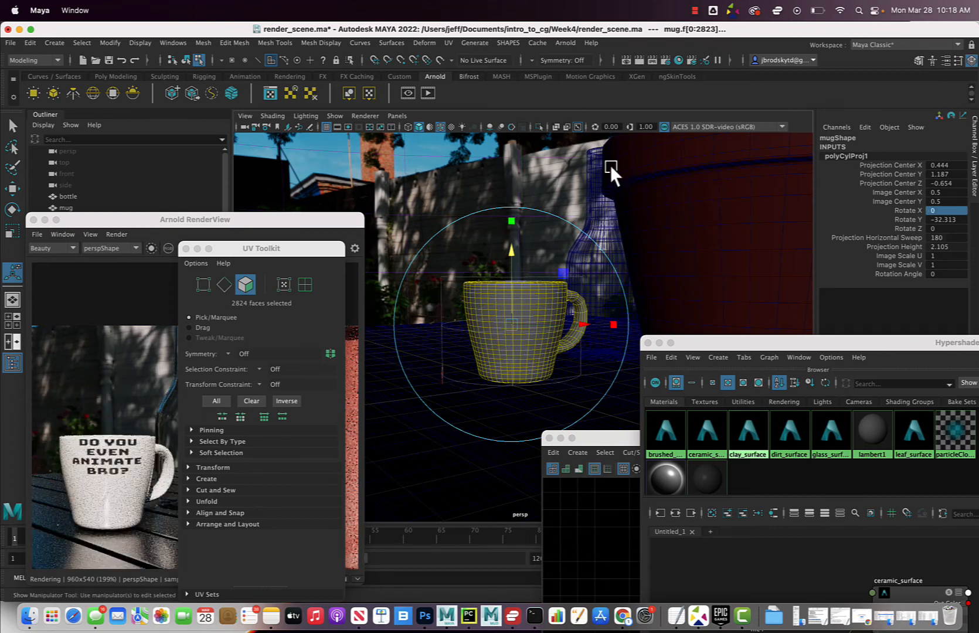
drag(511, 251, 505, 274)
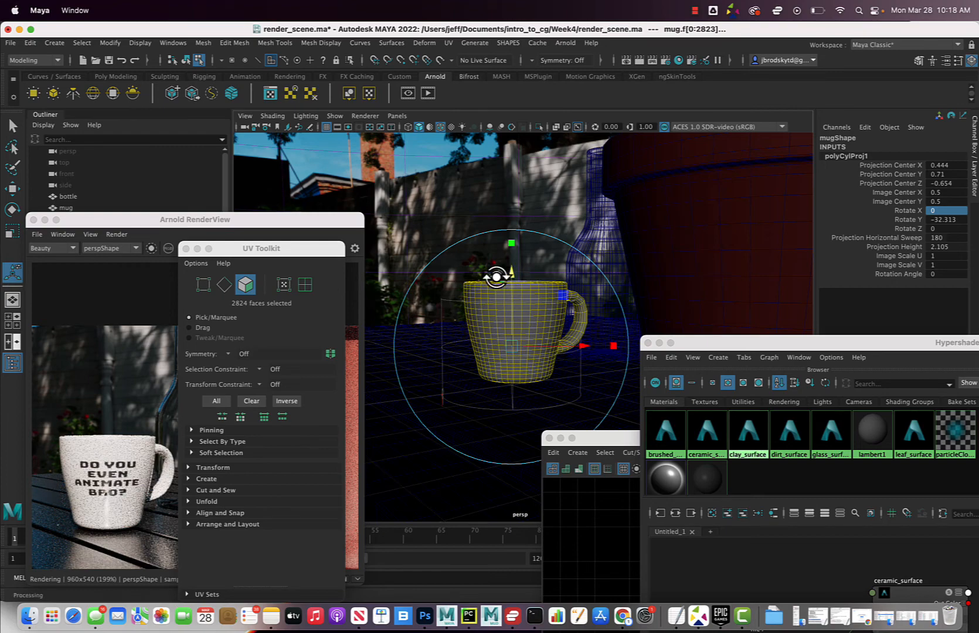
- Examine the mug from the handle side and review its projected UV layout in the UV Editor
alt+drag(503, 271, 601, 280)
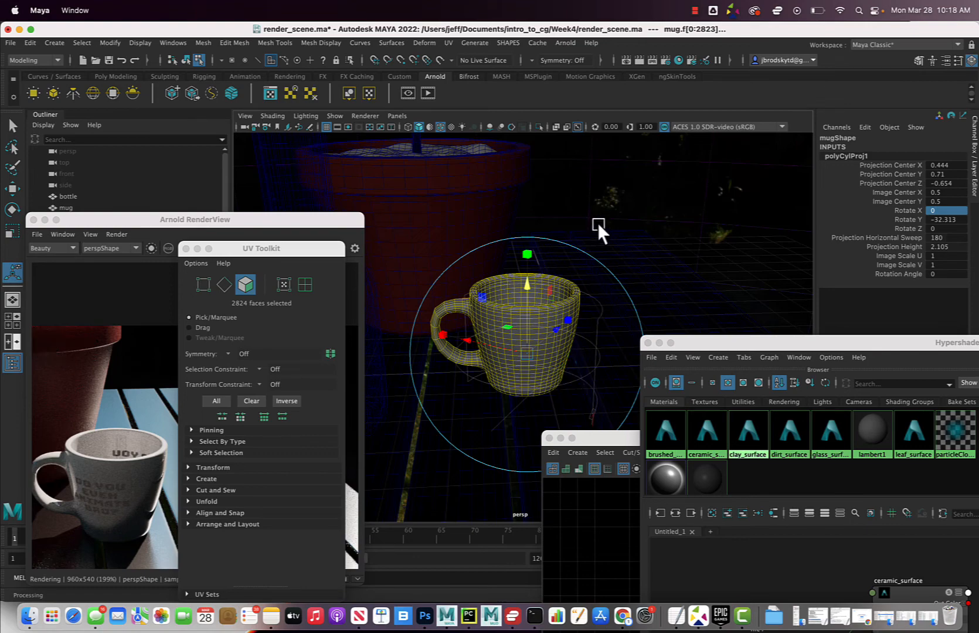
click(449, 42)
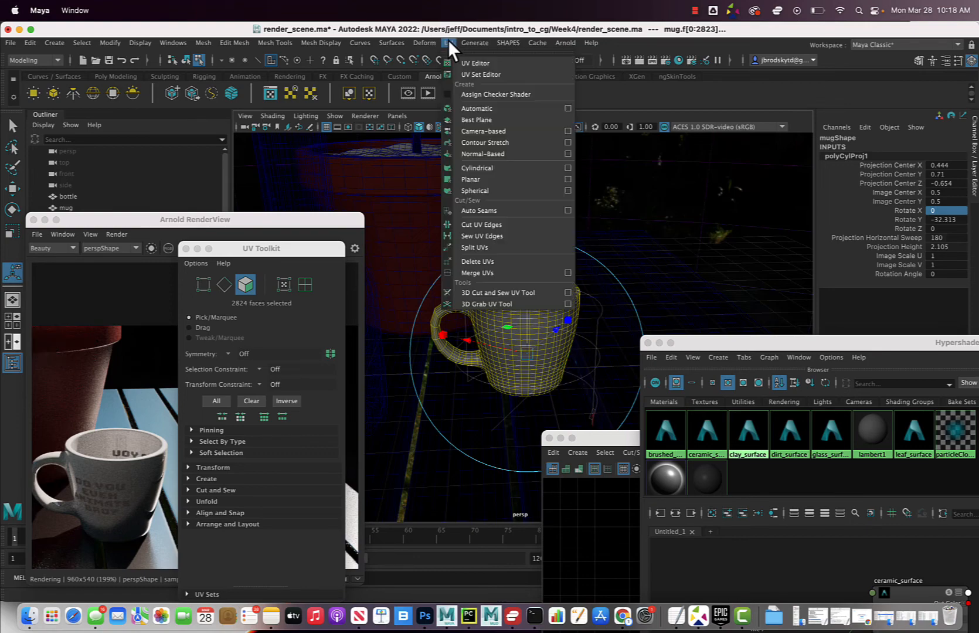
click(470, 65)
drag(783, 440, 536, 186)
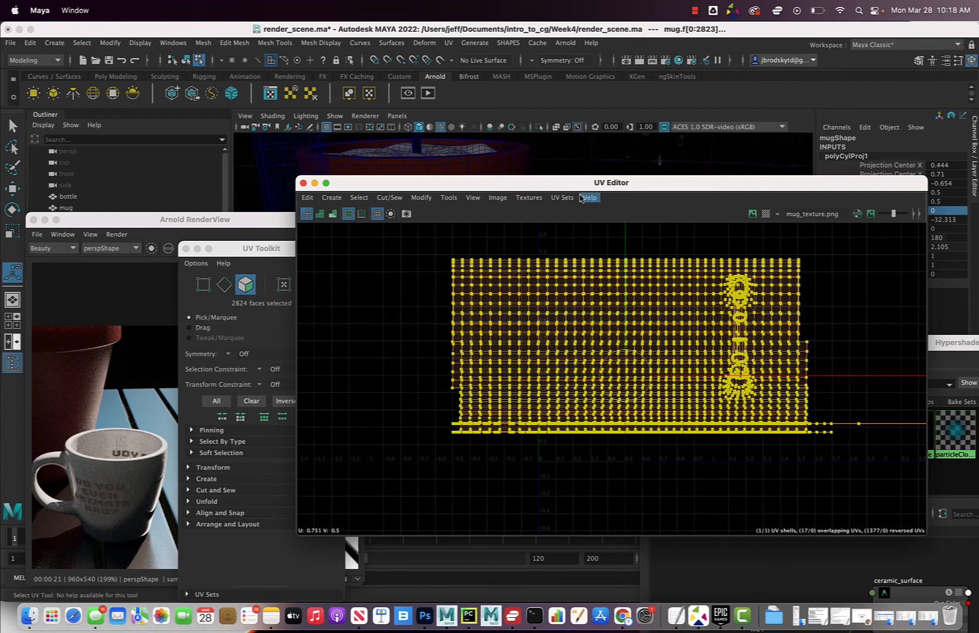
drag(567, 190, 780, 408)
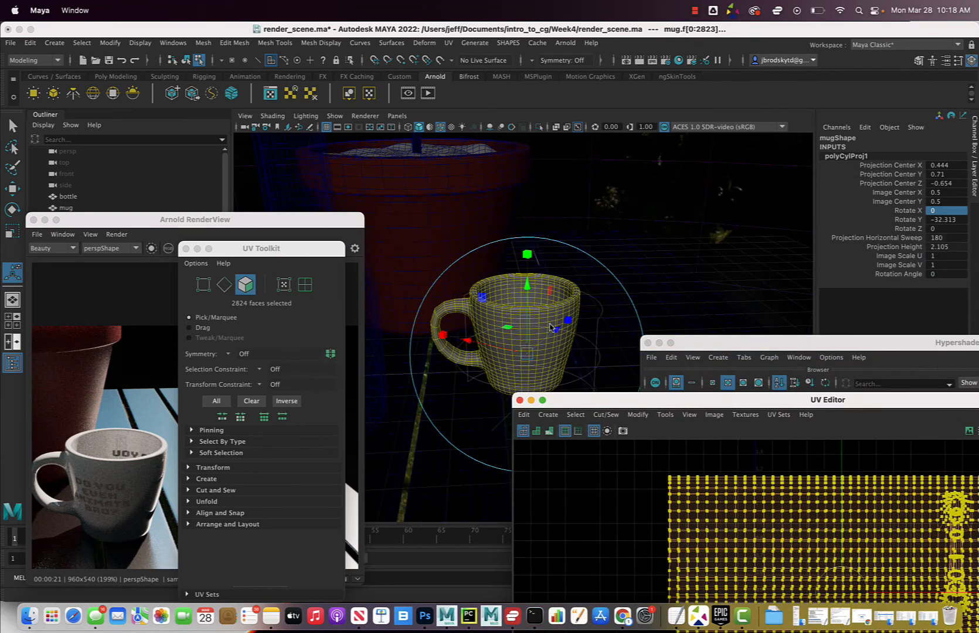
- Leave the projection manipulator, switch the mug to edge selection and check its UV borders in the UV Editor
scroll(551, 328, up, 3)
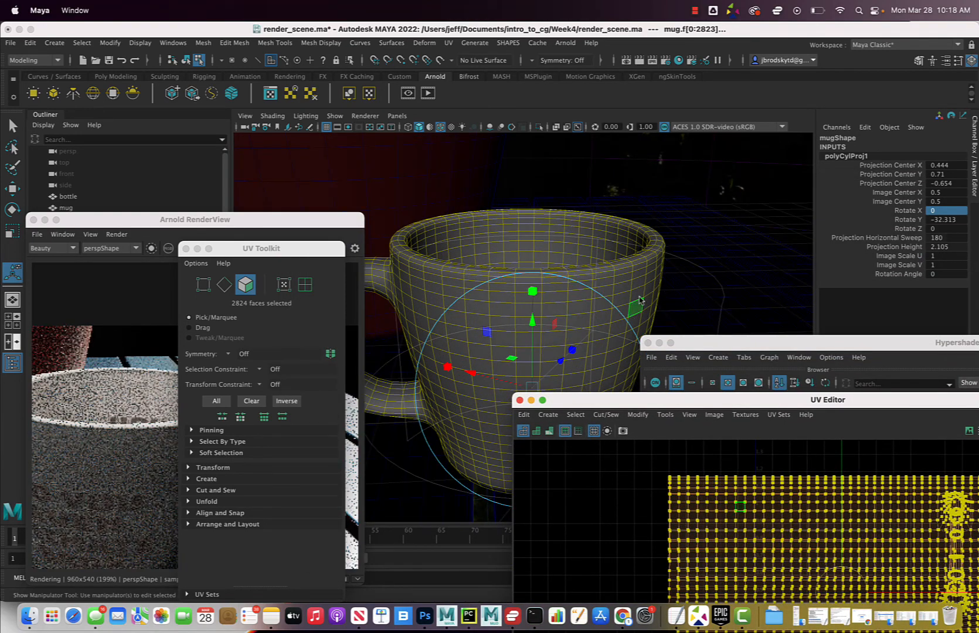
key(q)
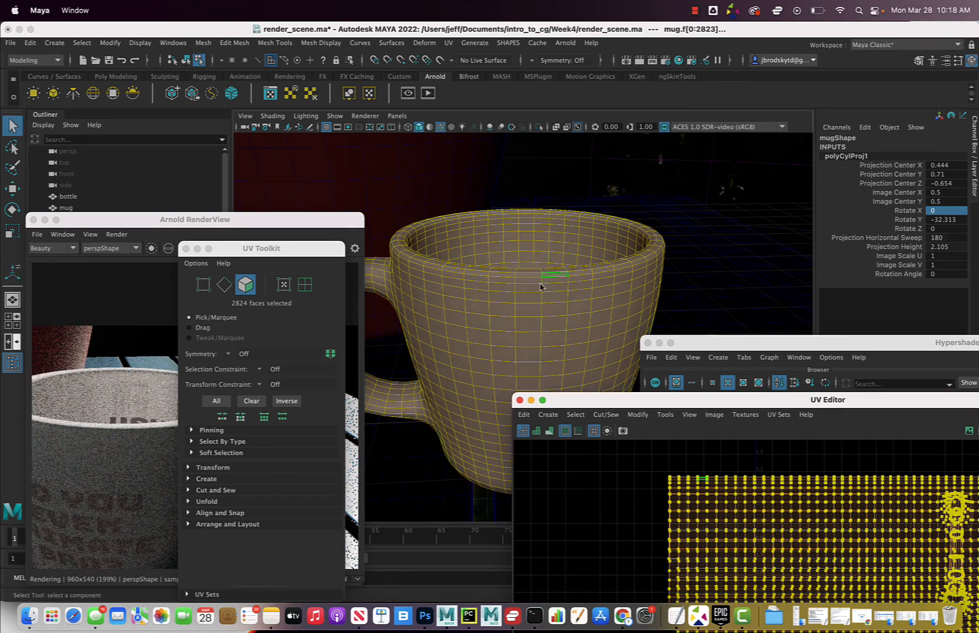
right_drag(551, 240, 552, 208)
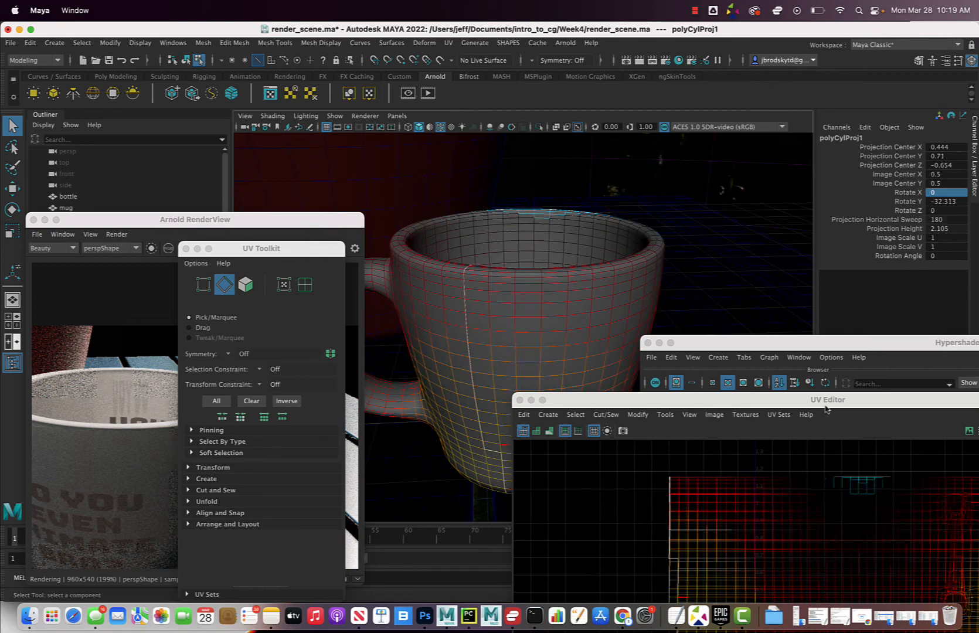
drag(788, 401, 761, 256)
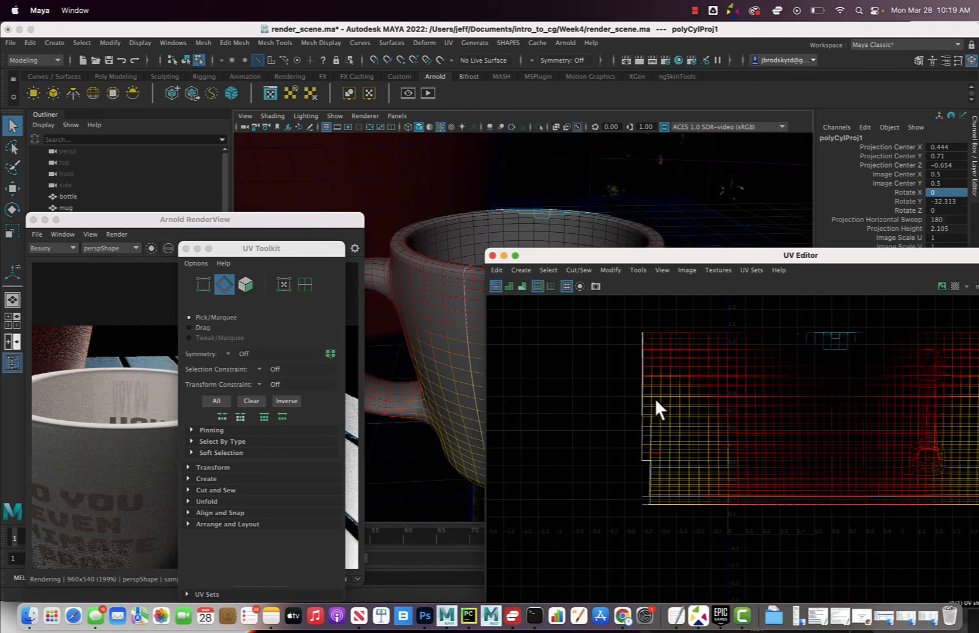
drag(565, 259, 697, 431)
- Turn off soft selection and select the full edge loop around the mug's rim
mouse_move(622, 269)
alt+mouse_down()
mouse_move(645, 265)
mouse_move(630, 276)
mouse_move(644, 269)
mouse_move(631, 265)
mouse_move(620, 283)
alt+mouse_up()
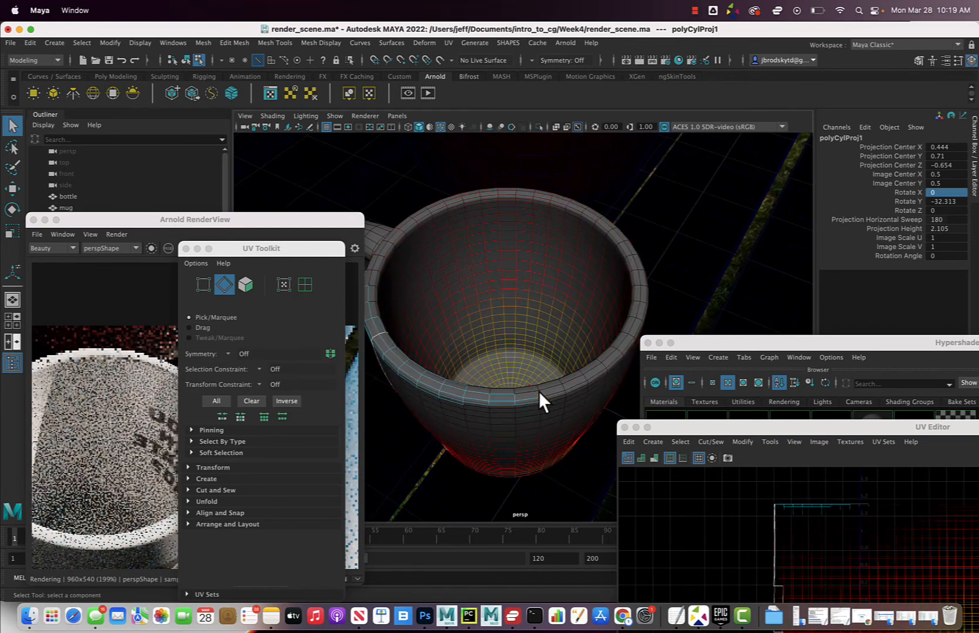
right_drag(565, 309, 562, 282)
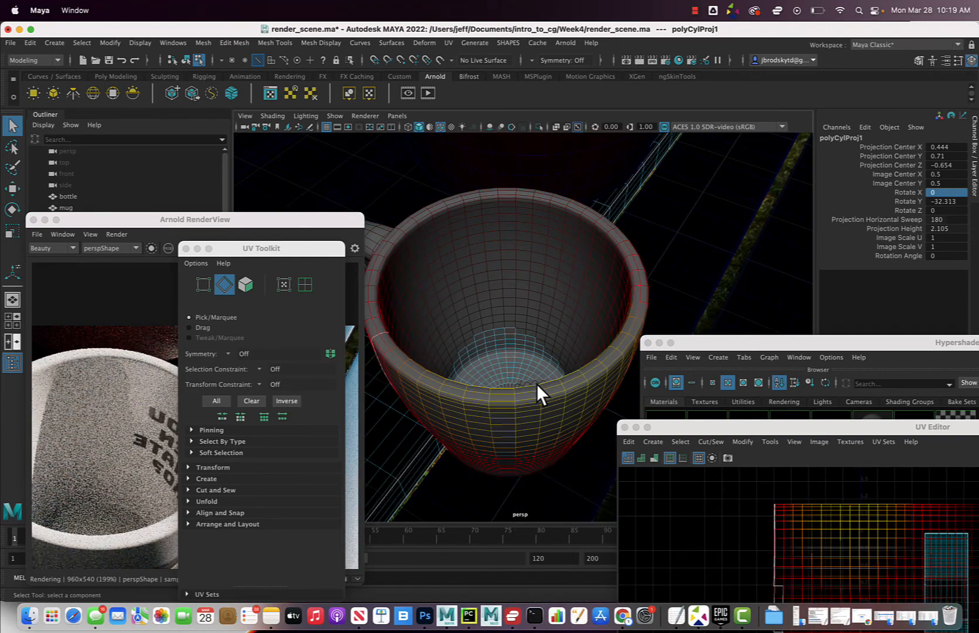
key(b)
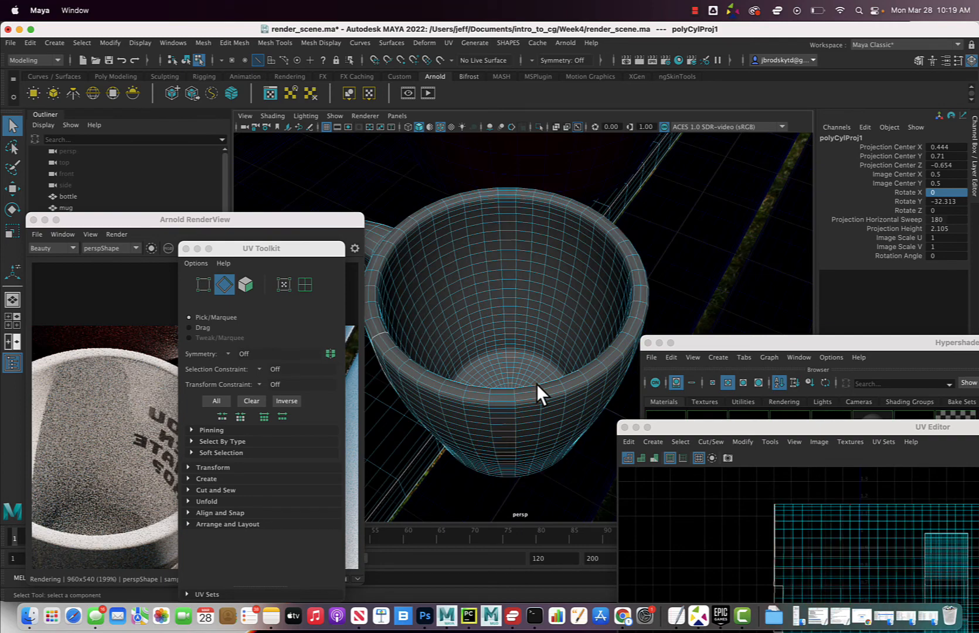
double_click(528, 390)
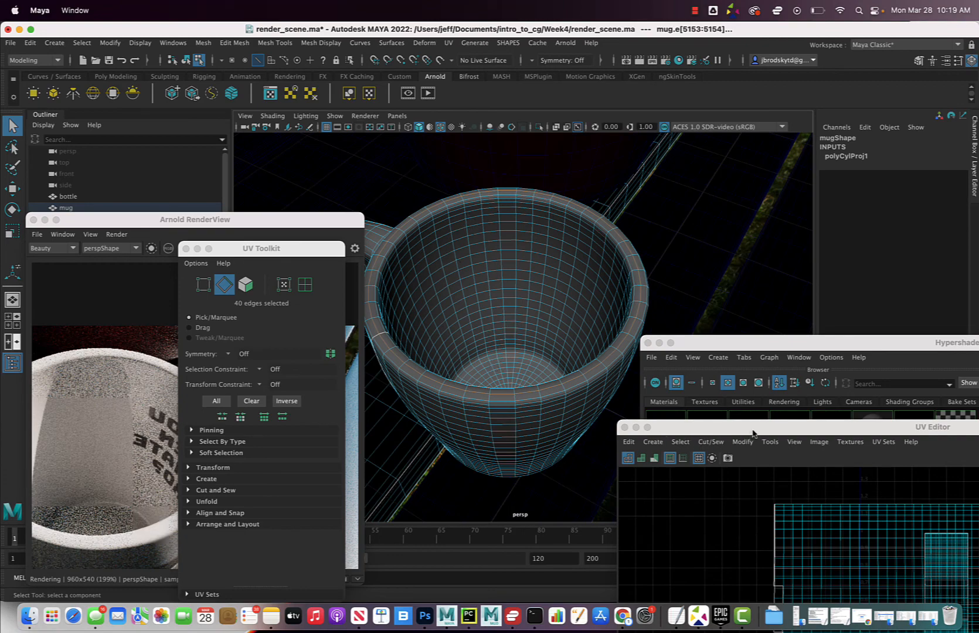
- Split the mug's UVs along the selected rim edge loop and check the cut against the model
drag(743, 423, 536, 214)
drag(484, 172, 456, 172)
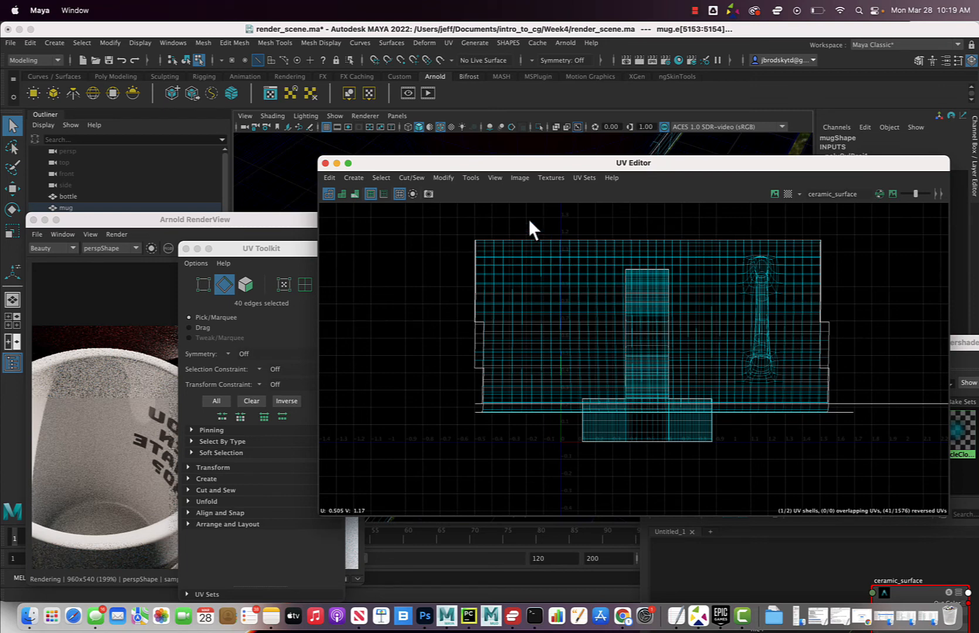
click(413, 179)
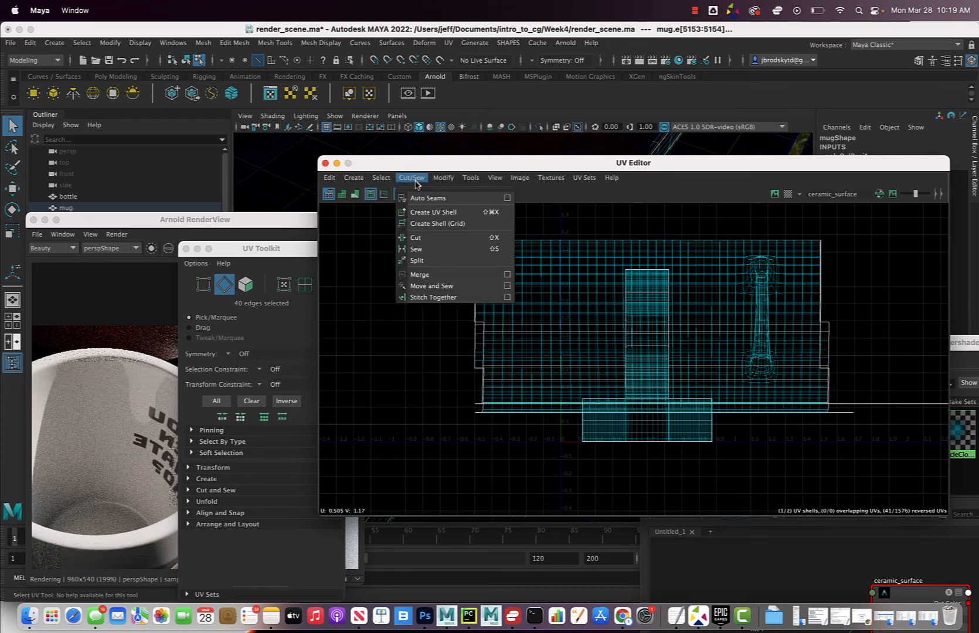
click(446, 260)
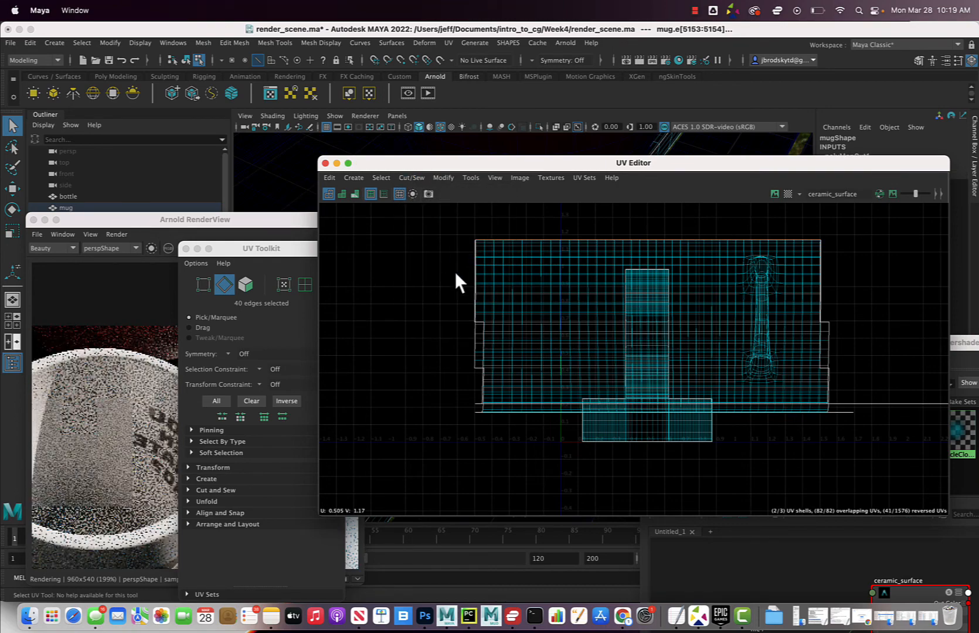
drag(527, 168, 713, 377)
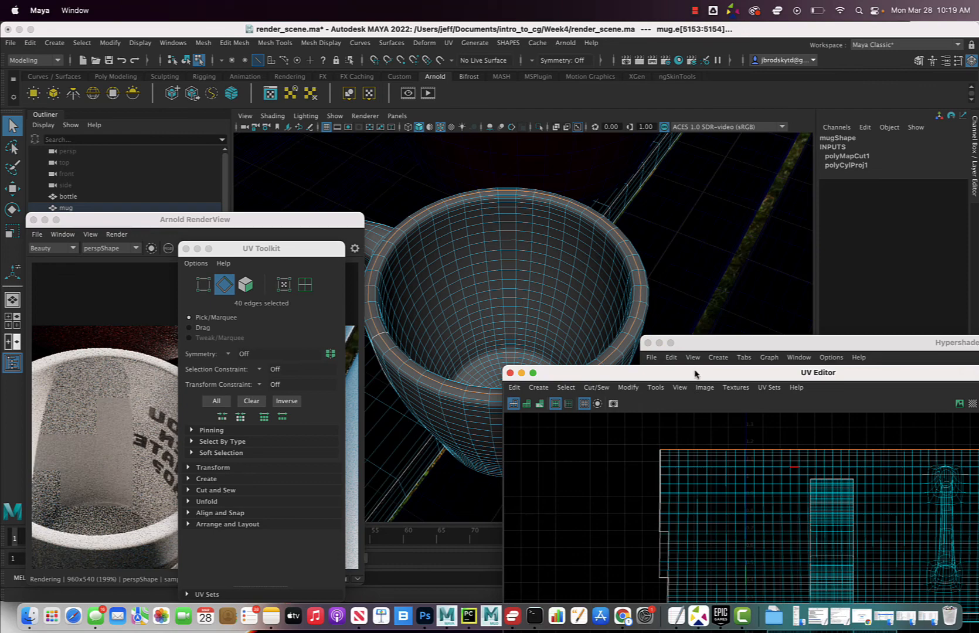
- Switch to UV selection and select the whole UV shell of the mug's exterior and handle in the UV Editor
drag(697, 372, 540, 226)
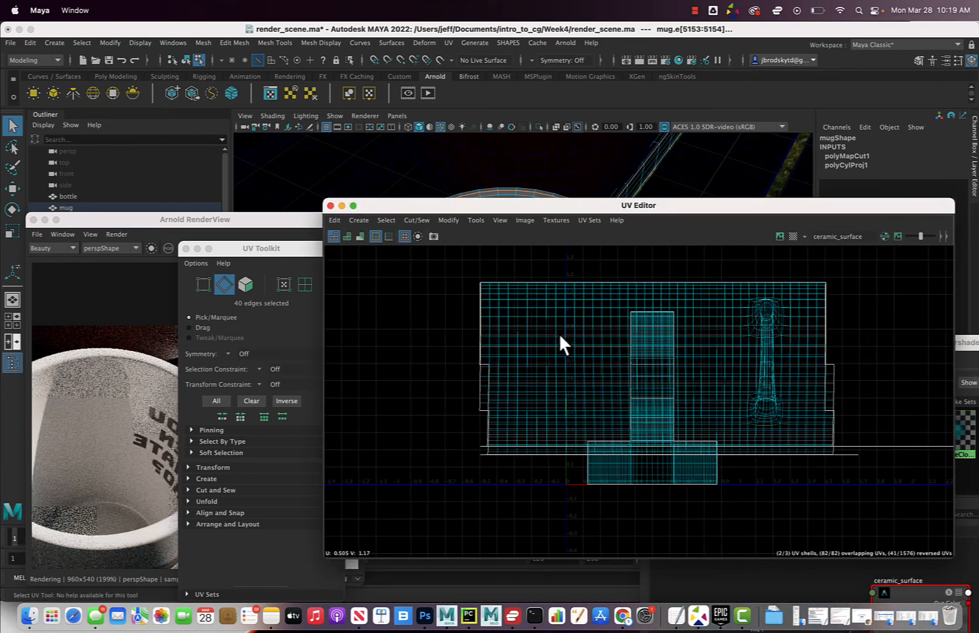
right_click(560, 336)
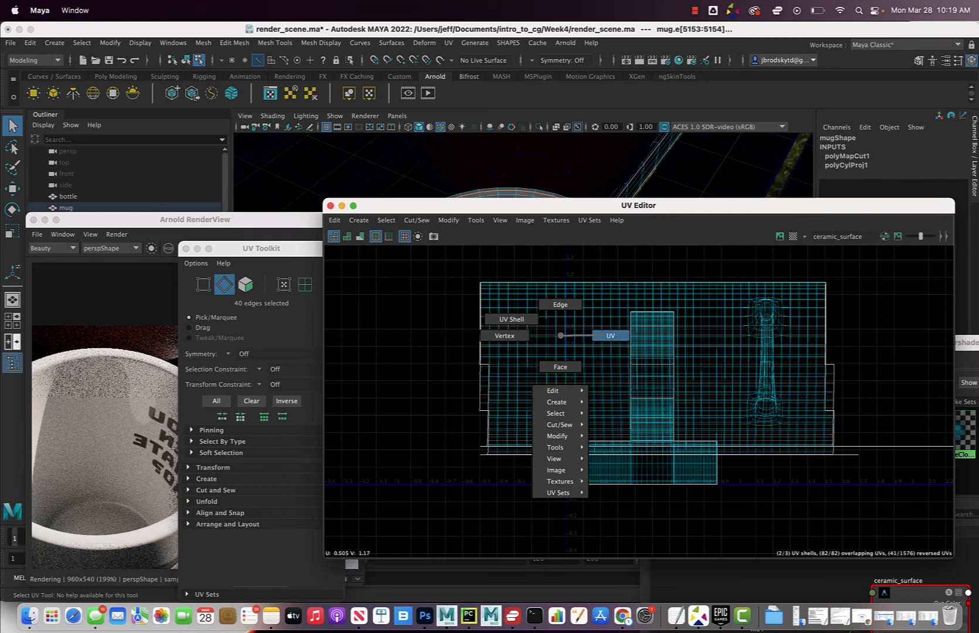
click(610, 335)
click(584, 345)
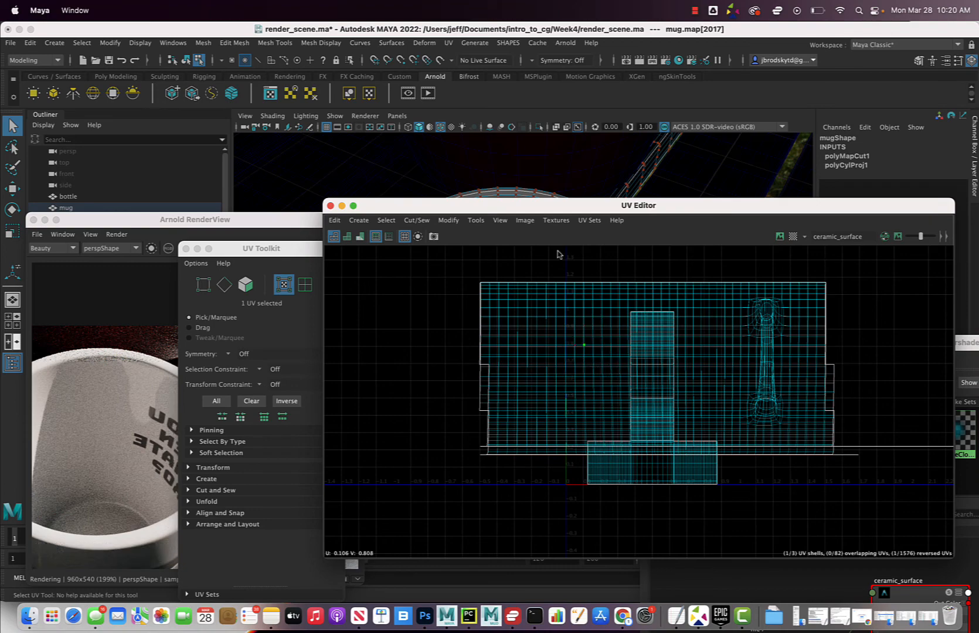
mouse_move(521, 210)
mouse_down()
mouse_move(597, 238)
mouse_move(676, 287)
mouse_move(648, 284)
mouse_move(535, 208)
mouse_up()
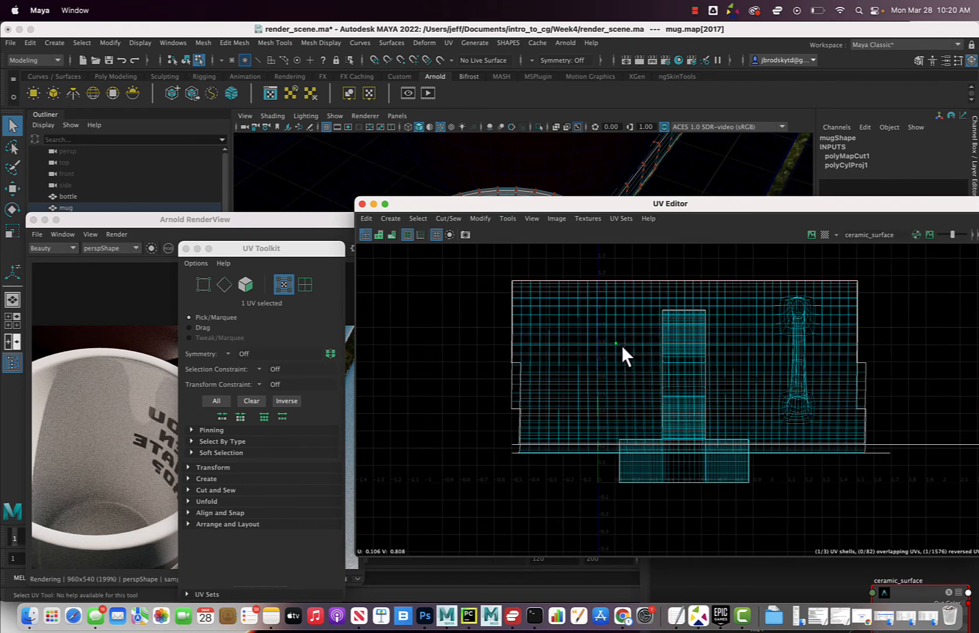
right_drag(615, 343, 645, 346)
click(617, 364)
click(616, 365)
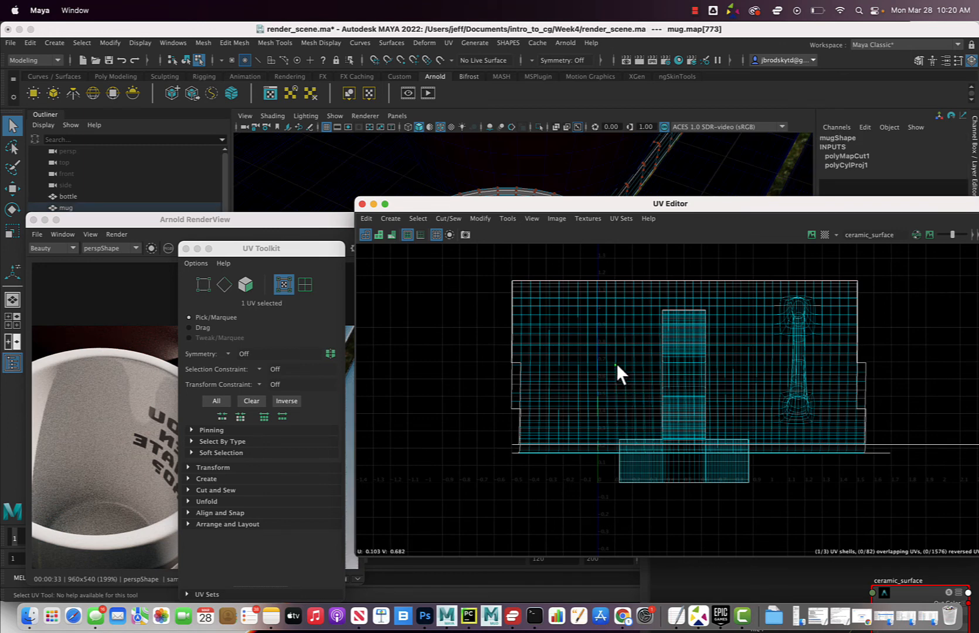
ctrl+right_drag(617, 364, 643, 383)
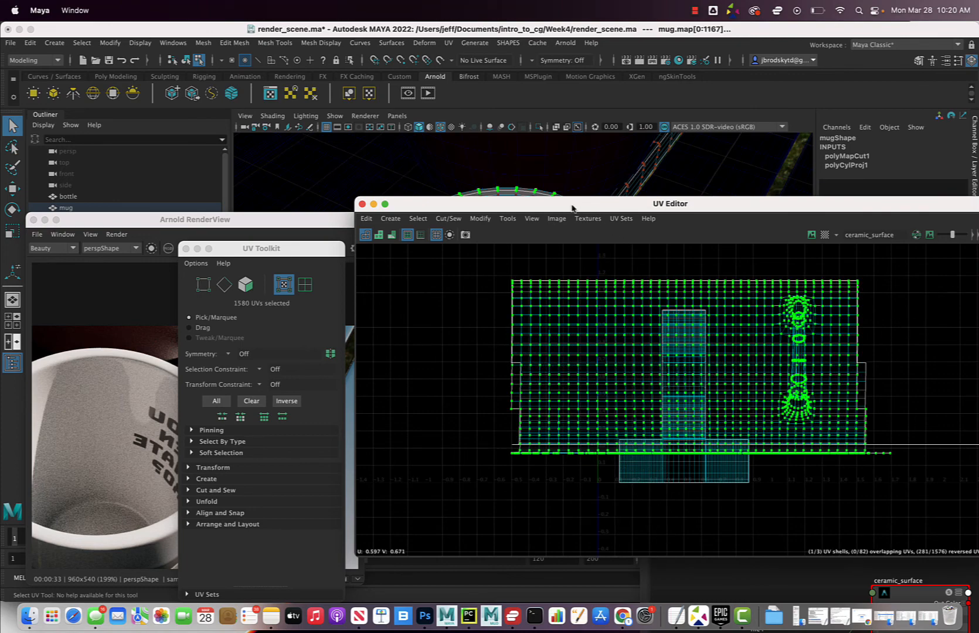
- Check the selected shell against the model and move it straight down, clear of the mug's inner shell
drag(571, 208, 760, 342)
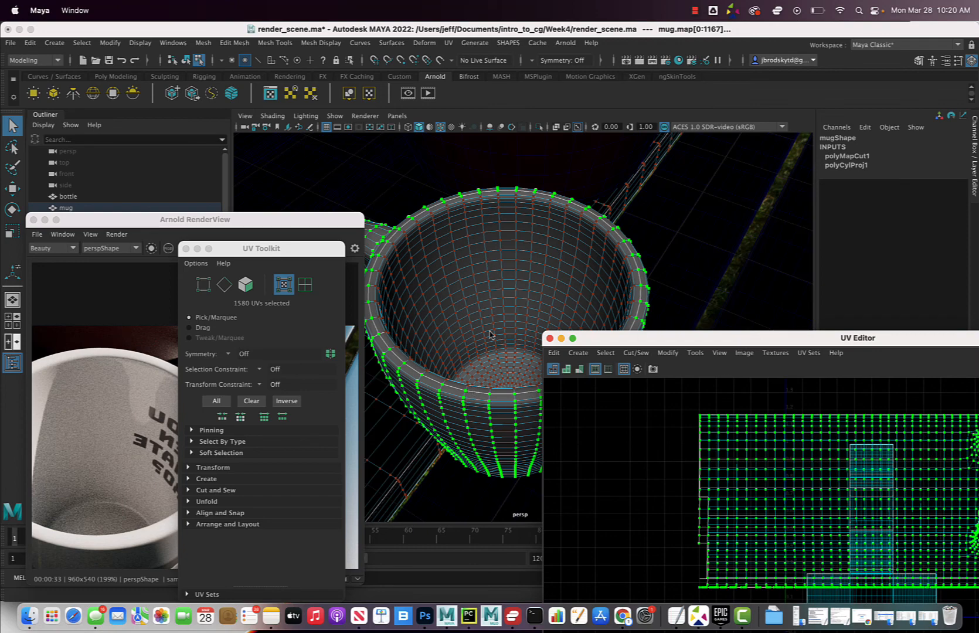
double_click(693, 346)
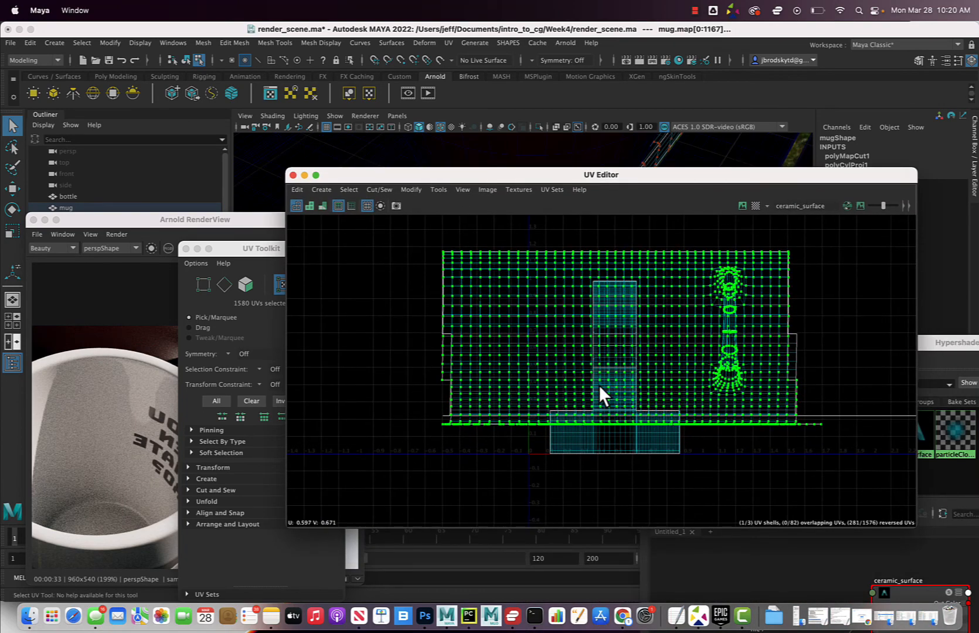
key(w)
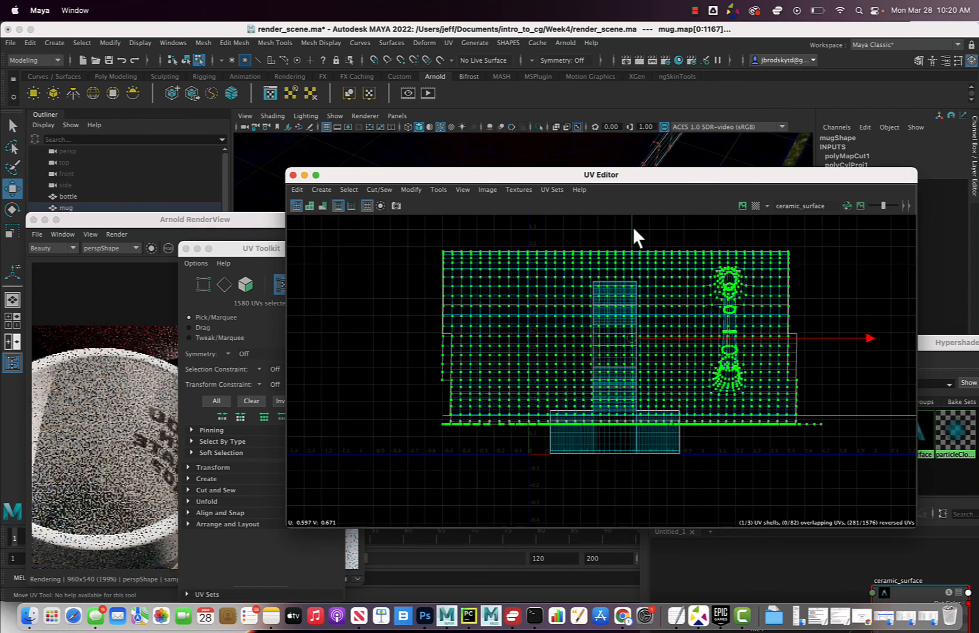
middle_drag(631, 227, 621, 408)
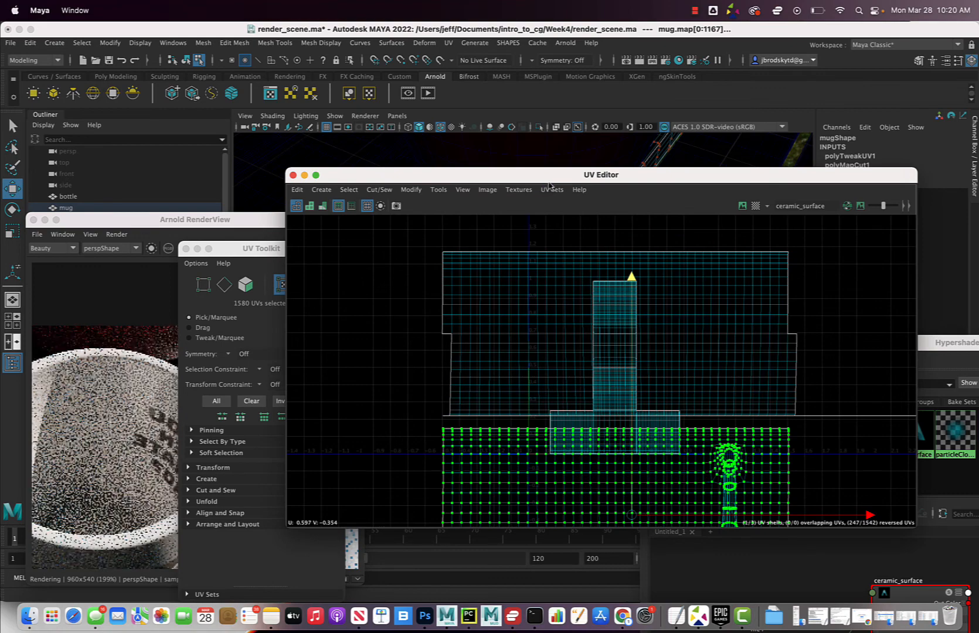
- Return to object mode and reselect the mug on its own in the viewport
drag(543, 175, 834, 278)
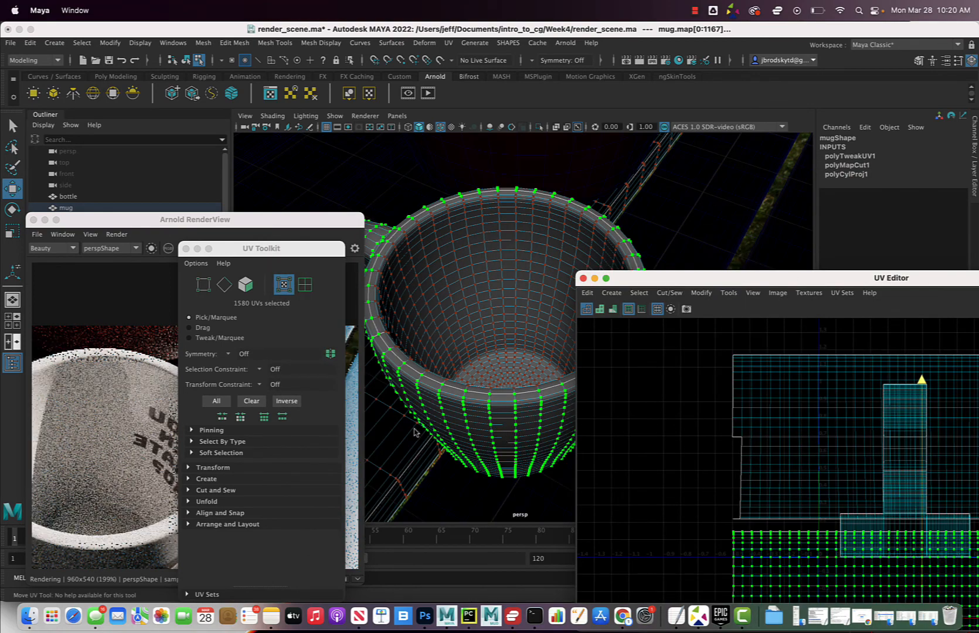
right_drag(518, 242, 539, 226)
click(490, 358)
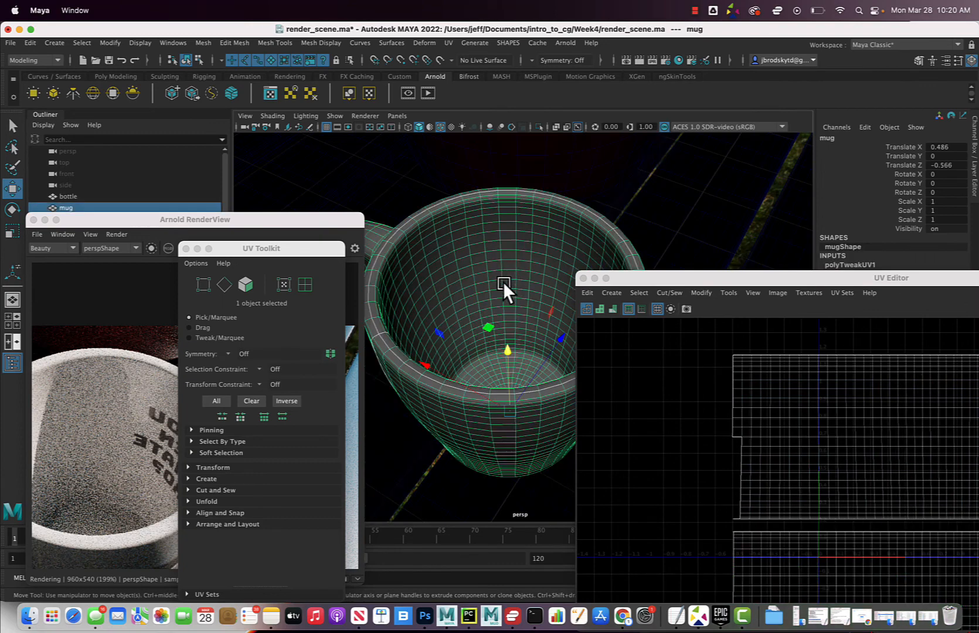
click(368, 455)
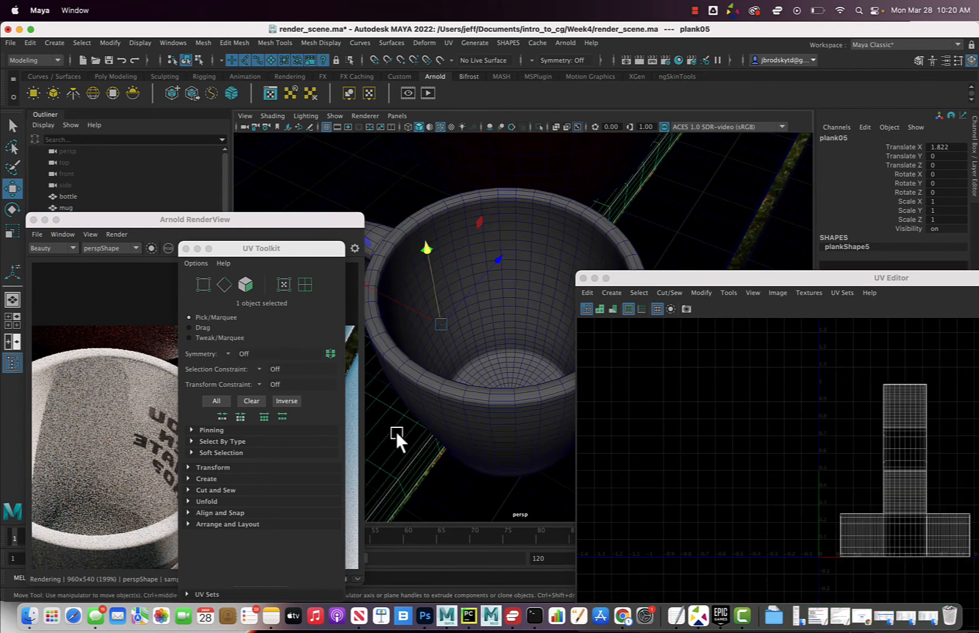
click(544, 330)
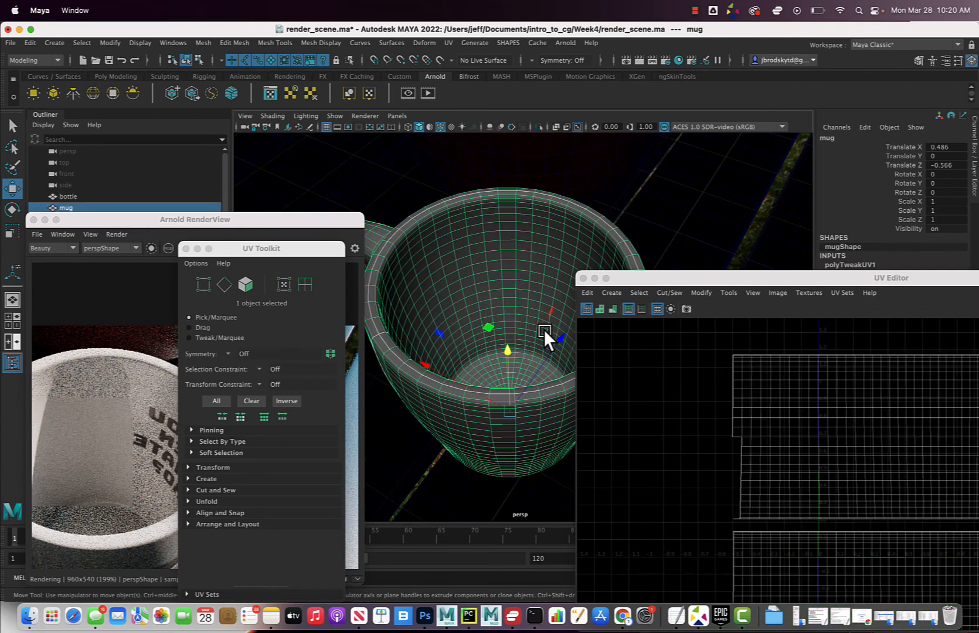
- Show the mug_texture.png image behind the mug's UV shells in the UV Editor
drag(708, 272, 460, 156)
scroll(650, 311, down, 3)
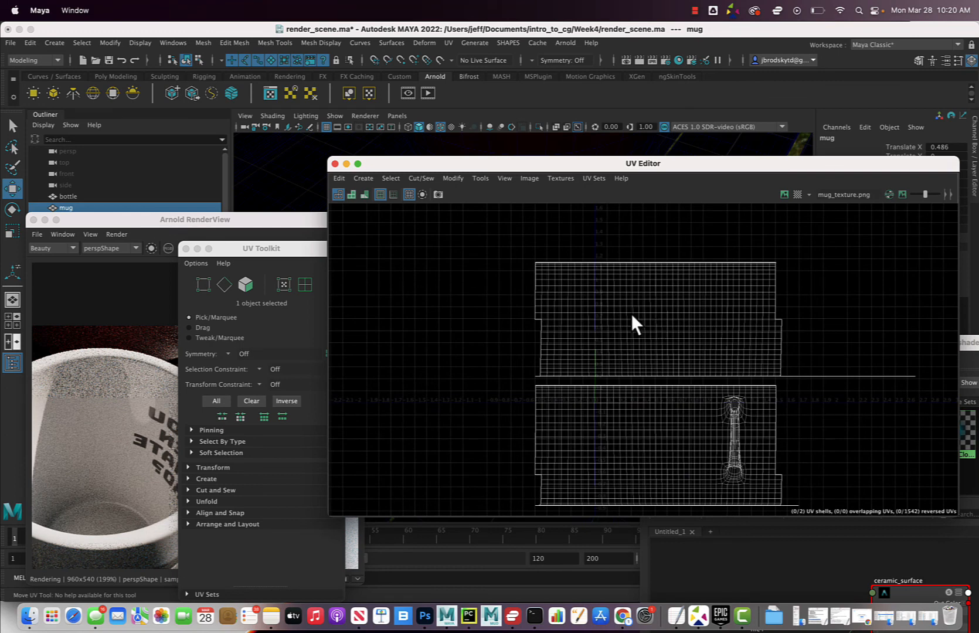
click(529, 179)
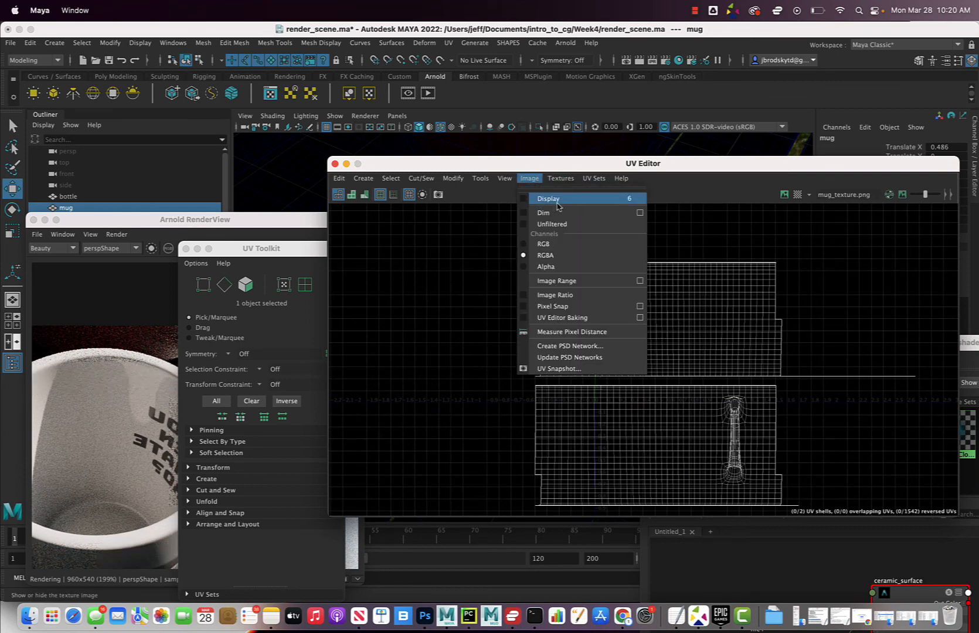
click(557, 203)
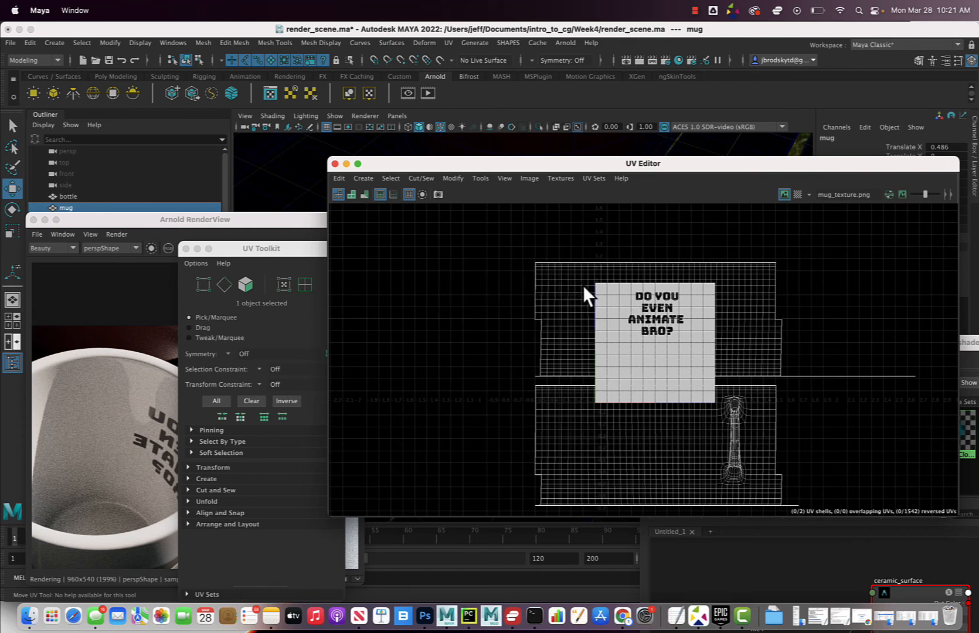
- Switch to UV selection and select the complete UV shell of the mug's interior
right_drag(586, 285, 630, 283)
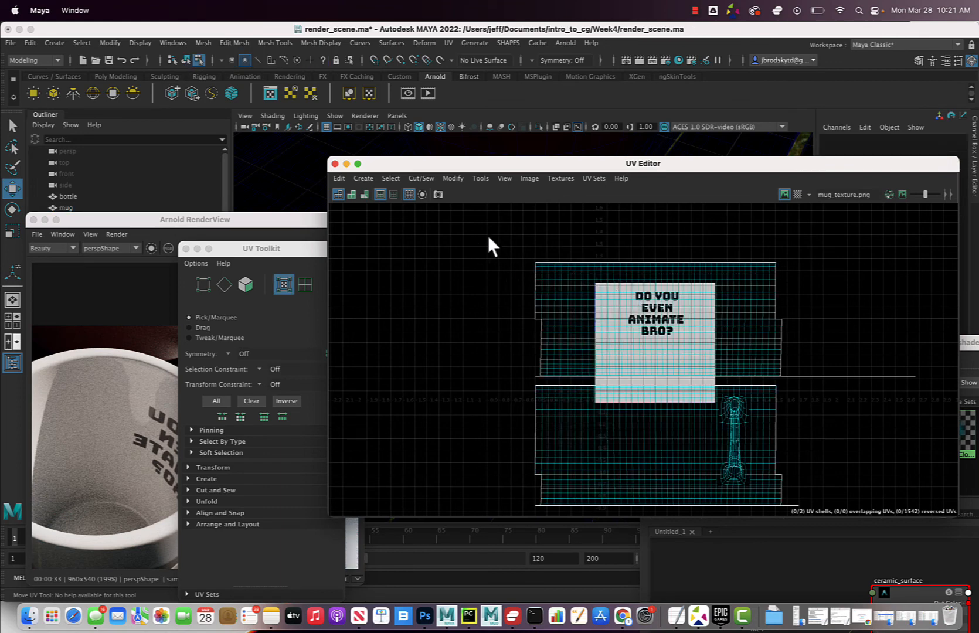
drag(488, 235, 946, 378)
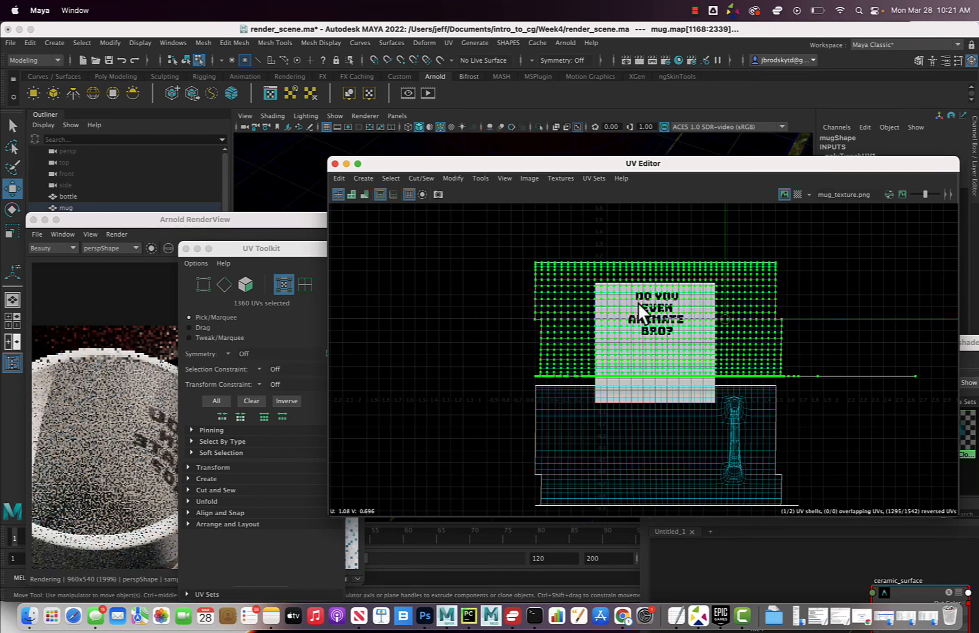
click(574, 292)
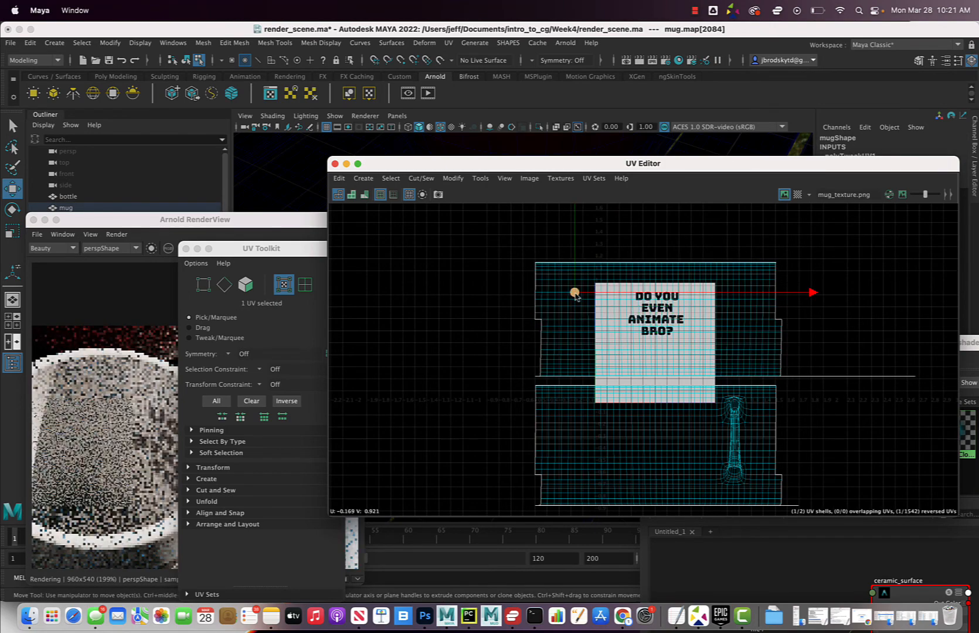
right_drag(575, 292, 610, 314)
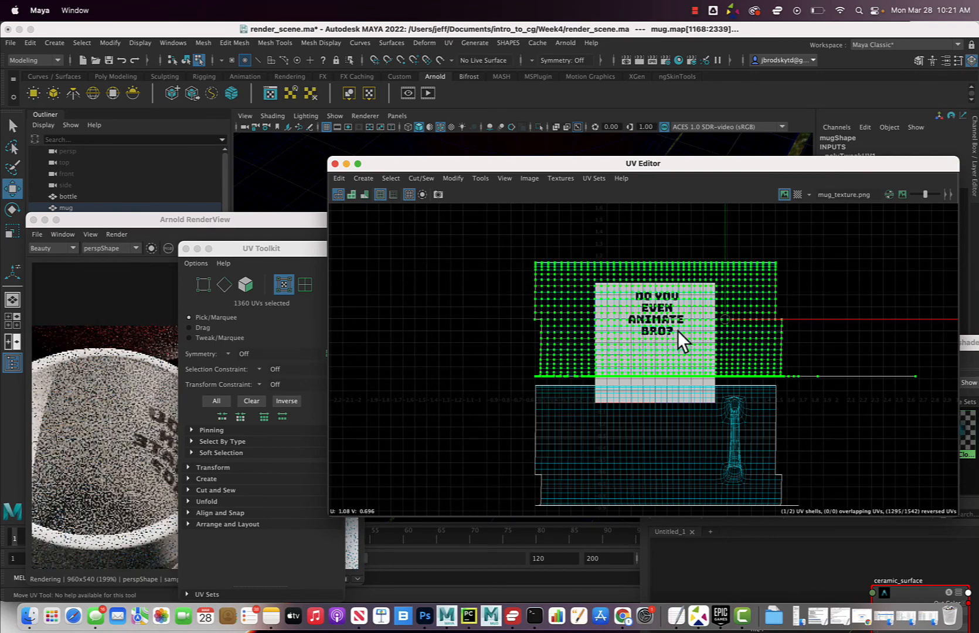
- Scale the inner UV shell down uniformly to roughly the texture's size and view the mug from its front side
key(r)
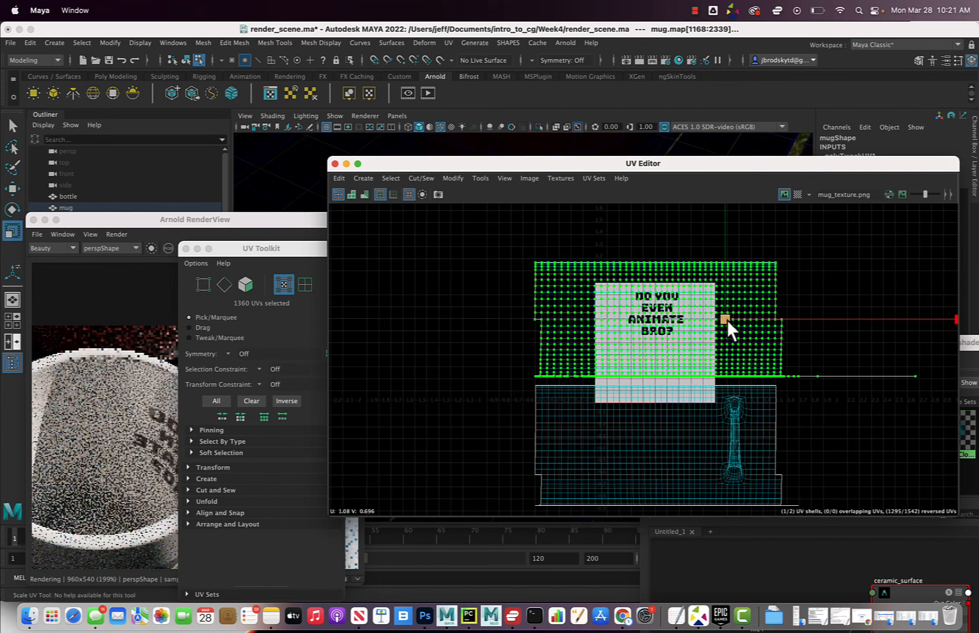
drag(725, 320, 633, 321)
scroll(62, 489, down, 5)
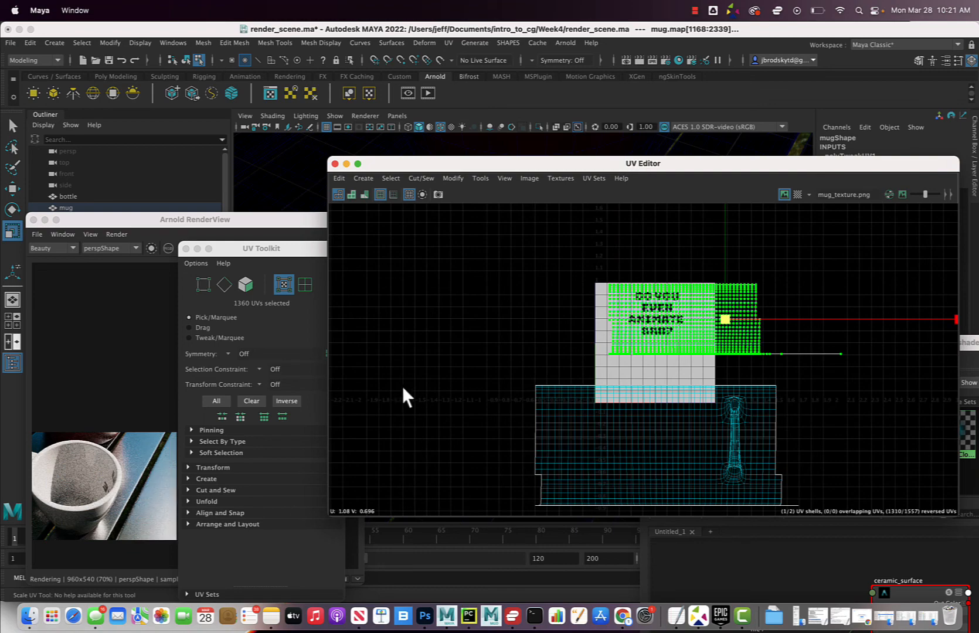
drag(367, 167, 585, 246)
alt+drag(509, 239, 430, 213)
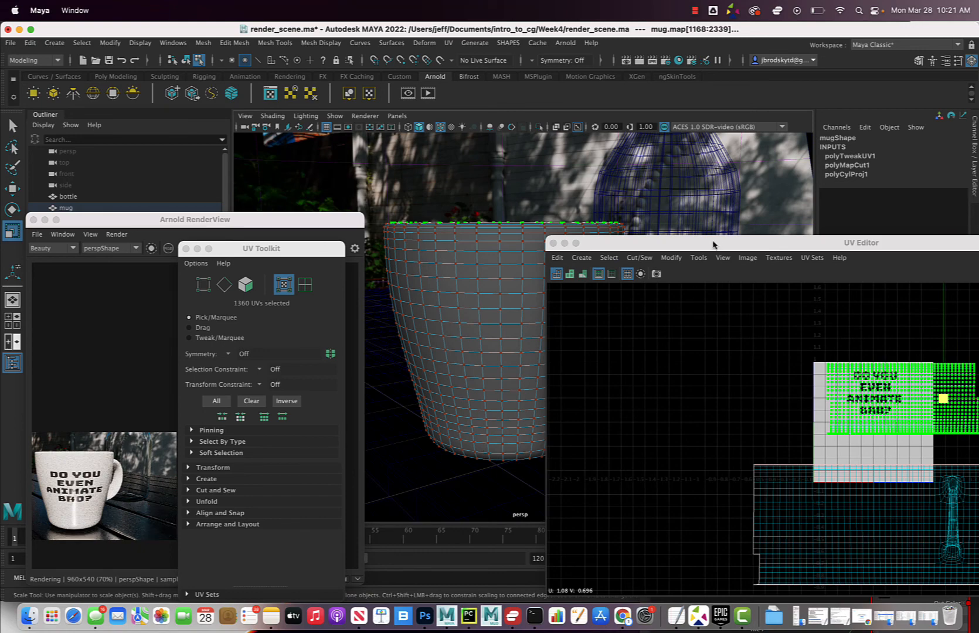
- Shrink the inner UV shell a little further and place it over the lettered upper half of the texture image
drag(714, 245, 569, 176)
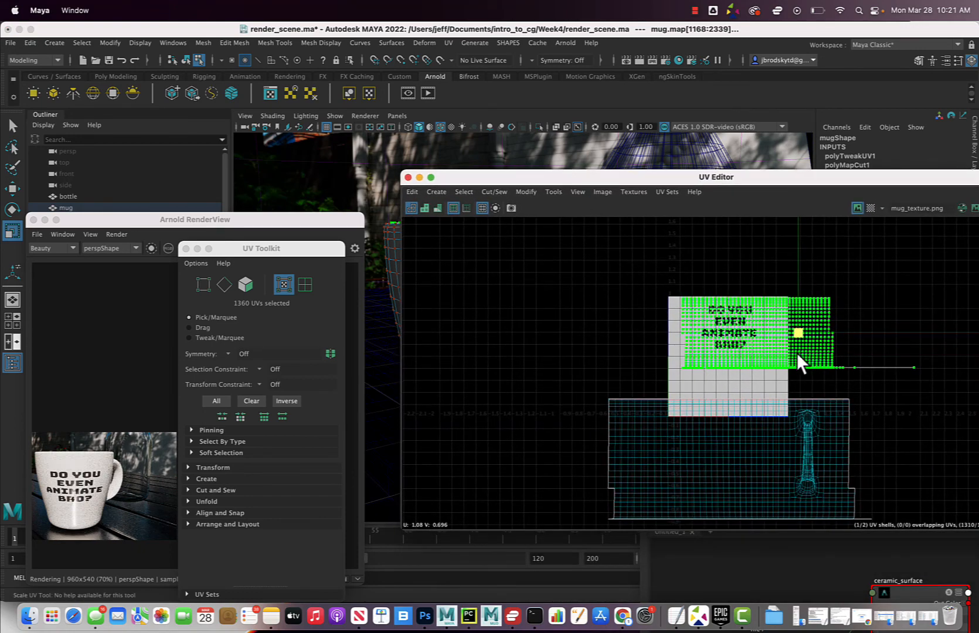
drag(798, 333, 768, 327)
key(w)
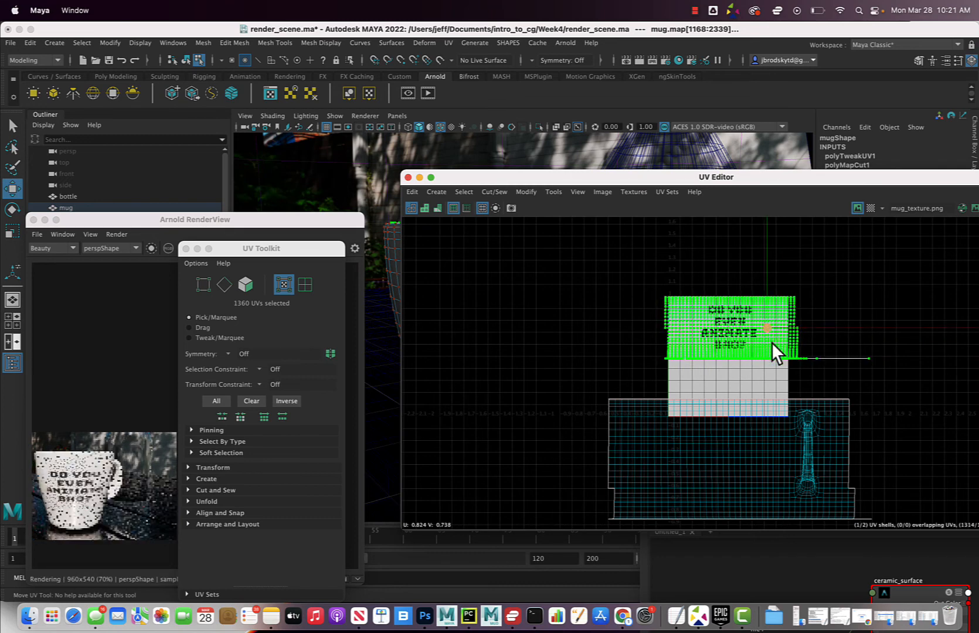
- Scale the outer and handle UV shell down uniformly and move it into the blank lower half of the texture image
drag(613, 399, 906, 550)
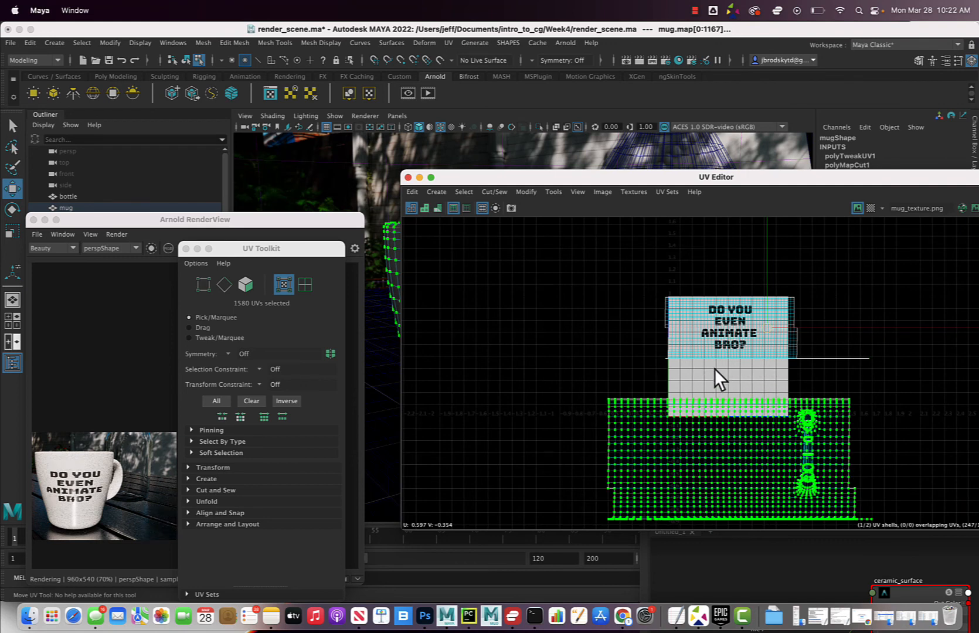
key(r)
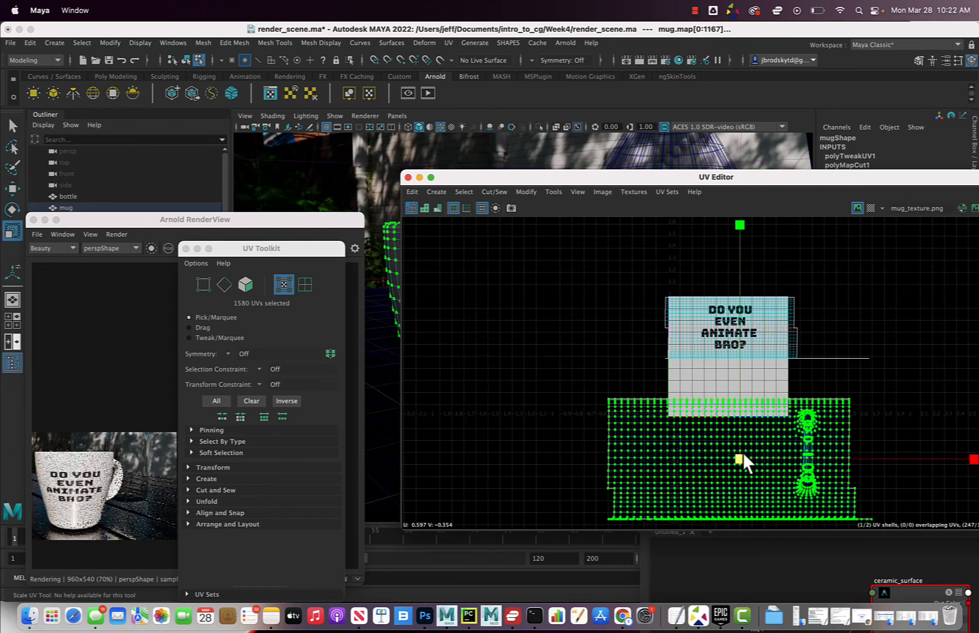
drag(741, 456, 596, 472)
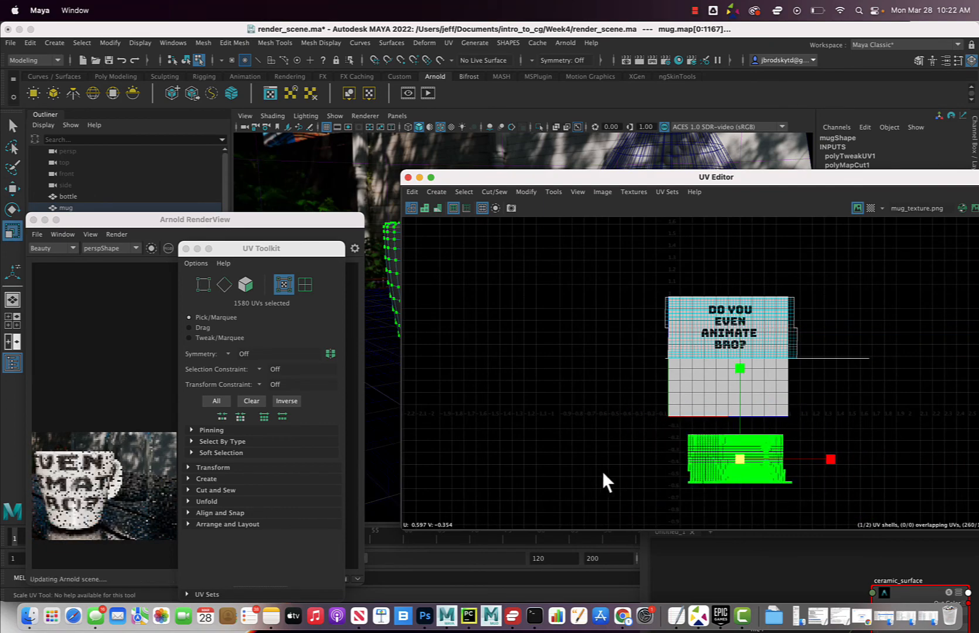
key(w)
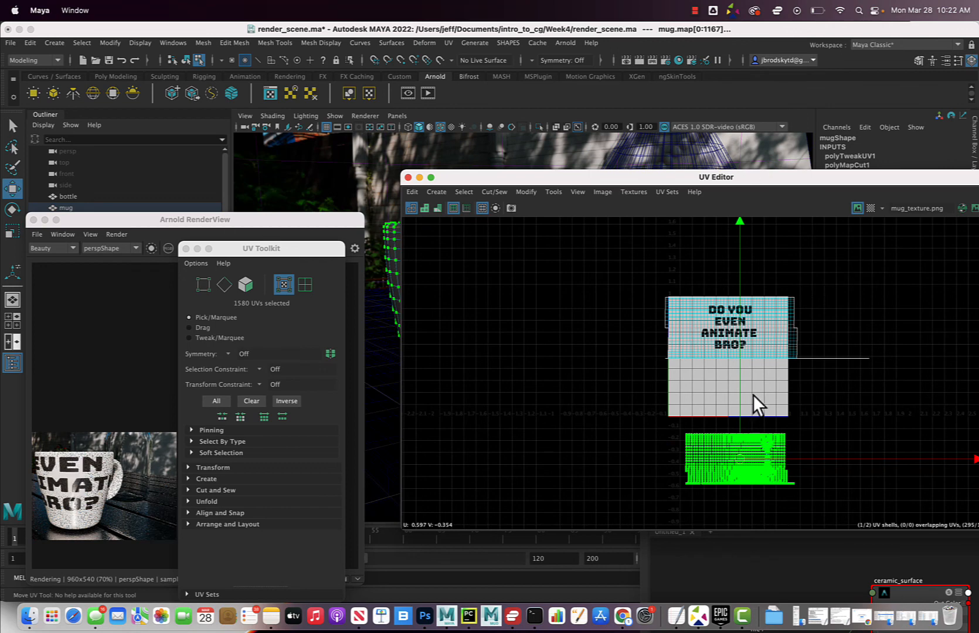
drag(740, 399, 734, 324)
drag(743, 385, 733, 388)
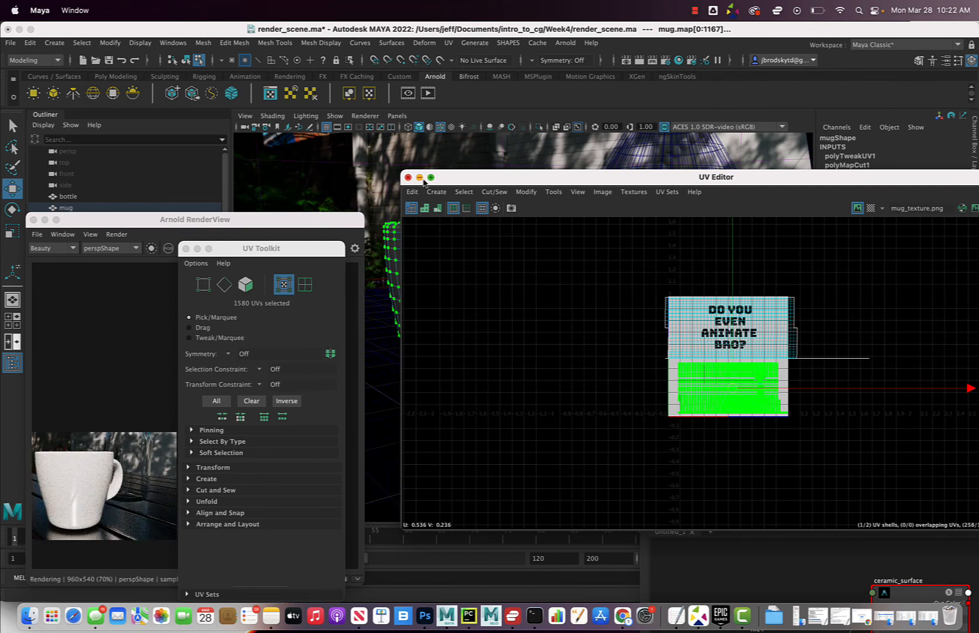
- Select the whole inner UV shell over the lettered half and move it below the texture image
drag(508, 185, 540, 244)
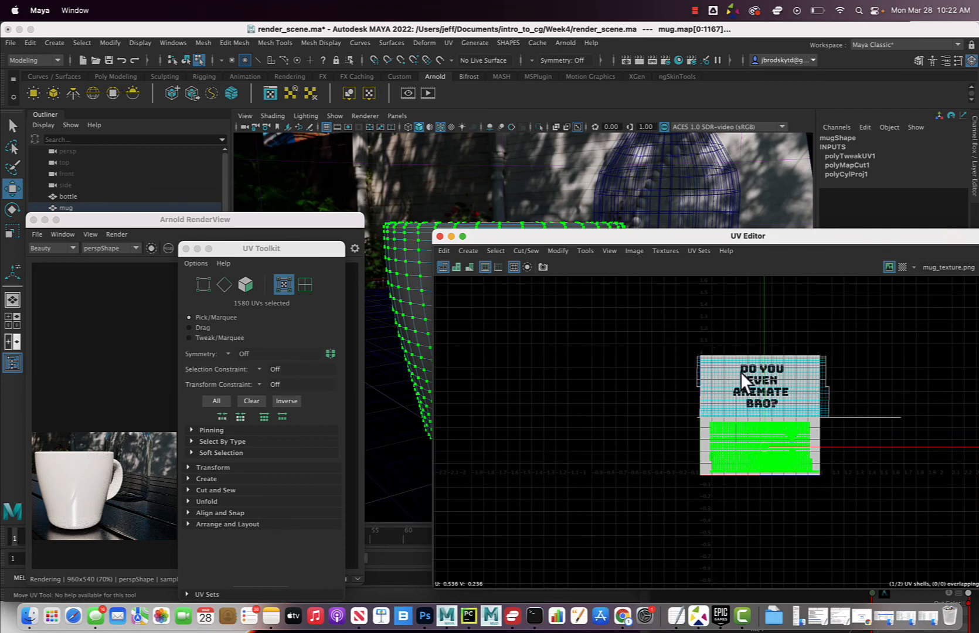
click(809, 372)
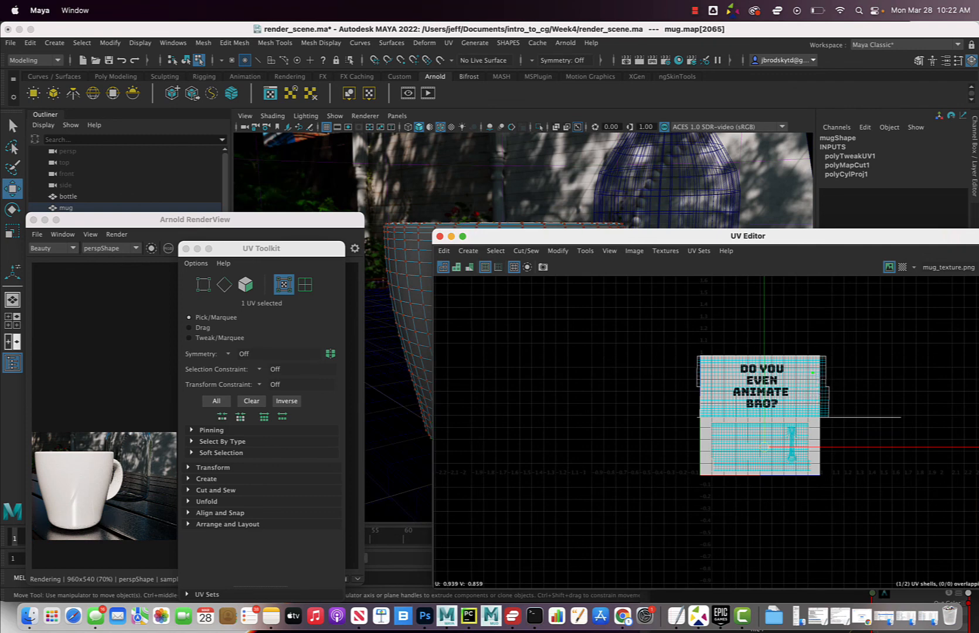
shift+right_click(813, 373)
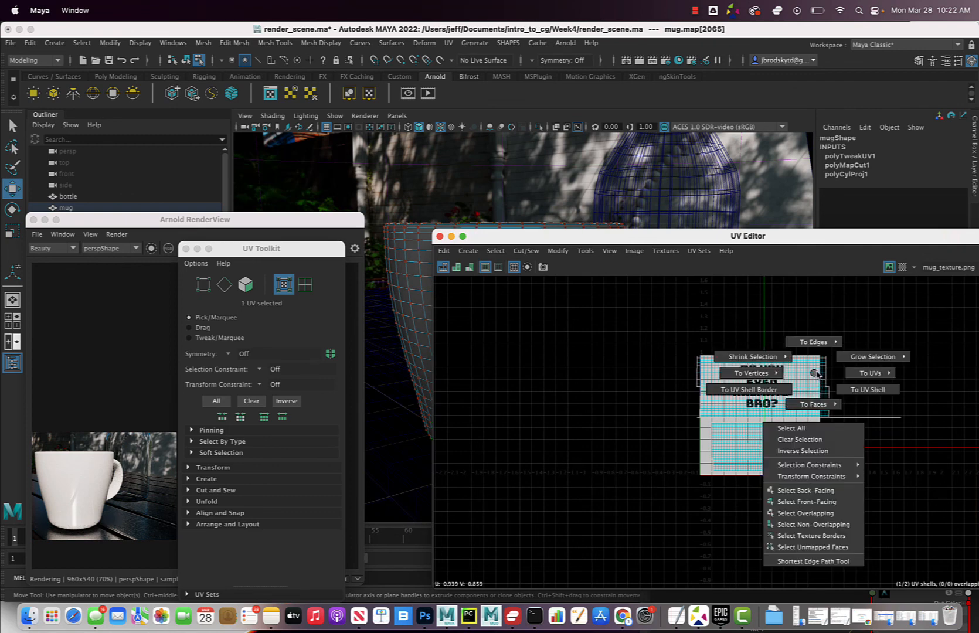
click(840, 384)
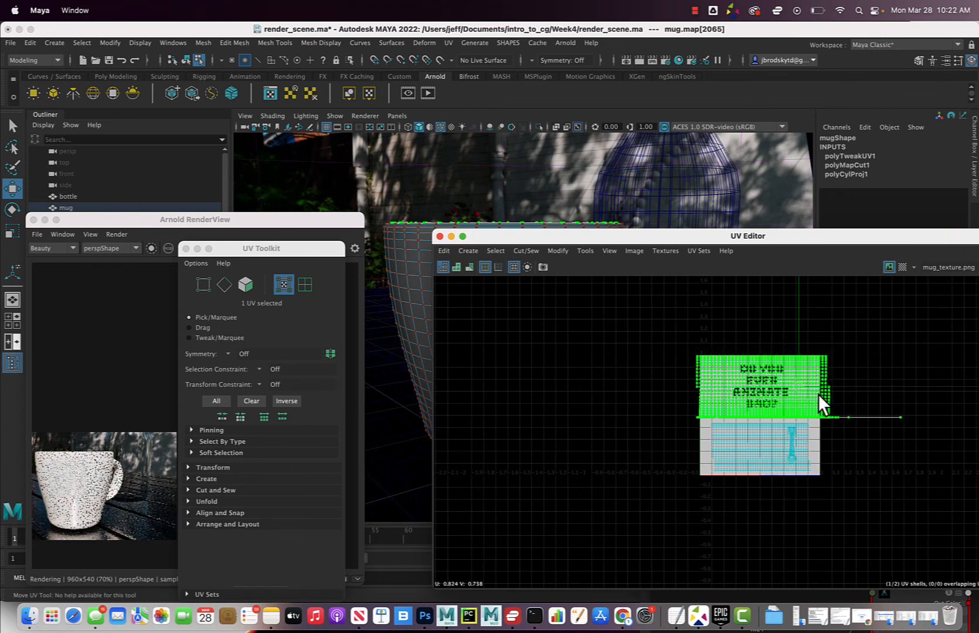
drag(800, 384, 788, 520)
- Move the outer and handle UV shell onto the lettered upper half and scale it up uniformly to roughly the texture's width
drag(793, 450, 842, 477)
drag(763, 448, 770, 385)
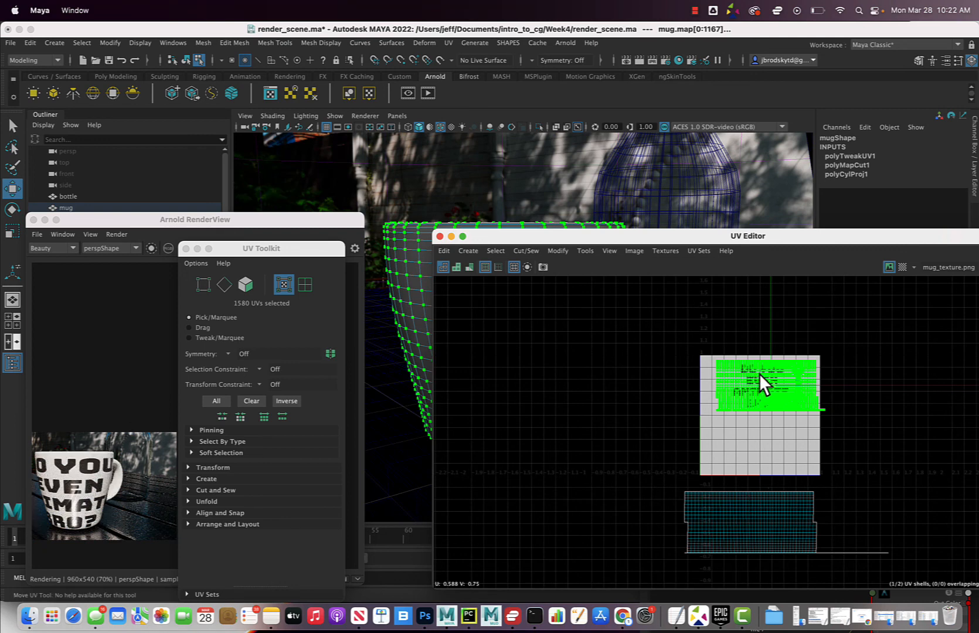
key(r)
drag(779, 383, 841, 385)
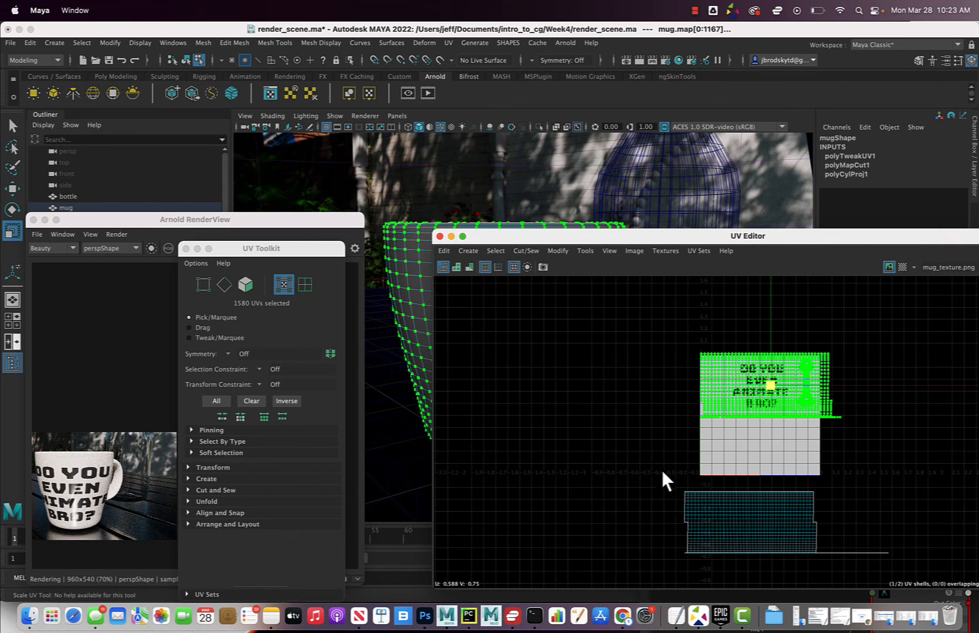
- Scale the inner UV shell down uniformly and place it within the blank lower half of the texture image
drag(662, 470, 936, 586)
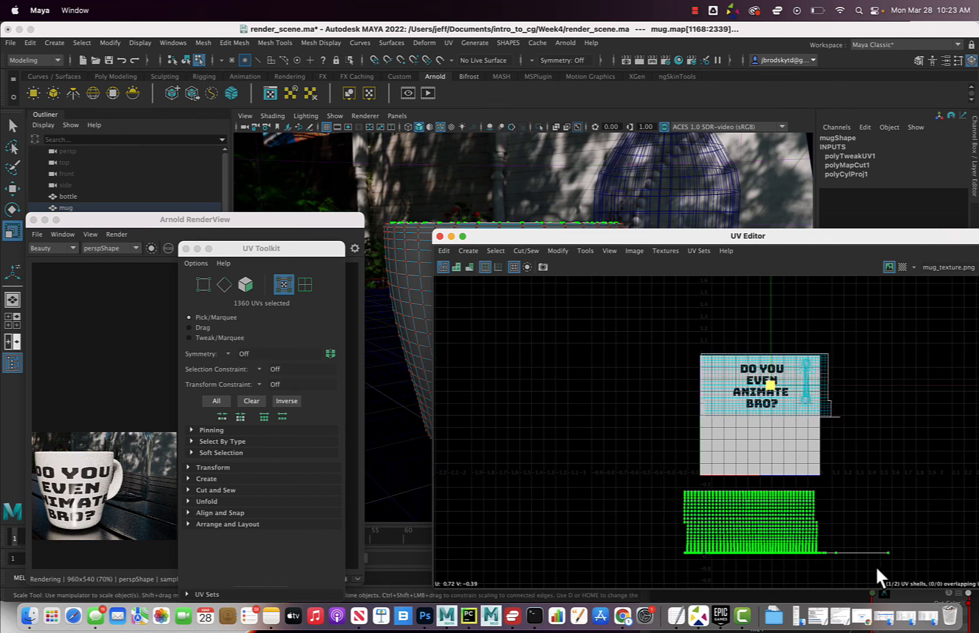
key(w)
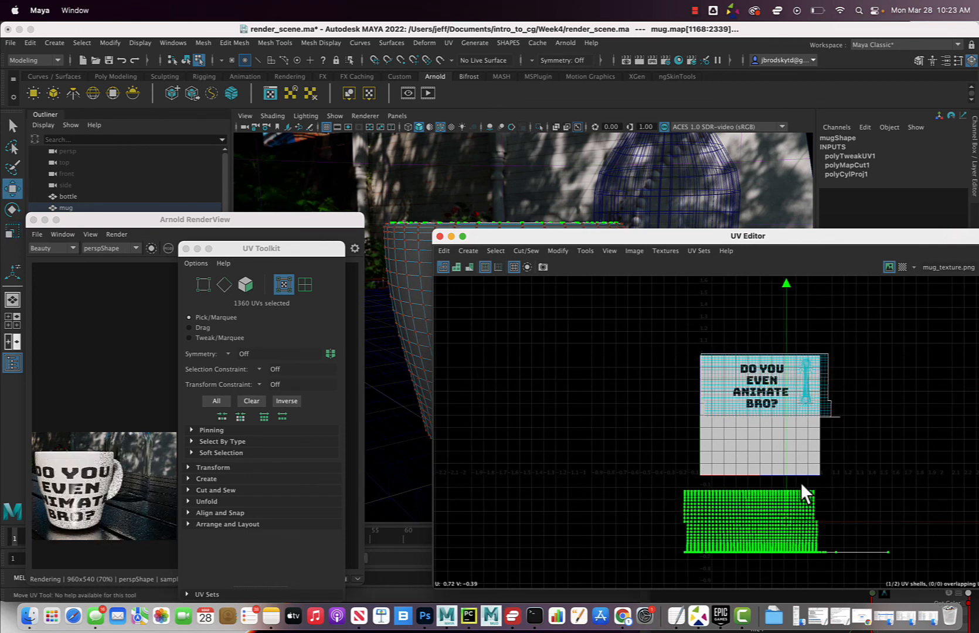
drag(801, 484, 802, 450)
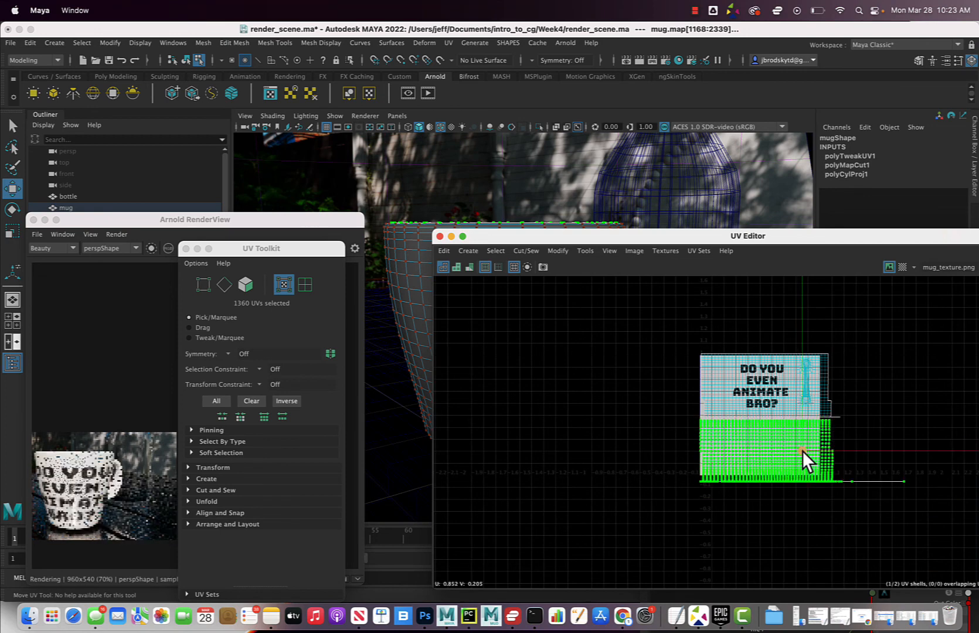
key(r)
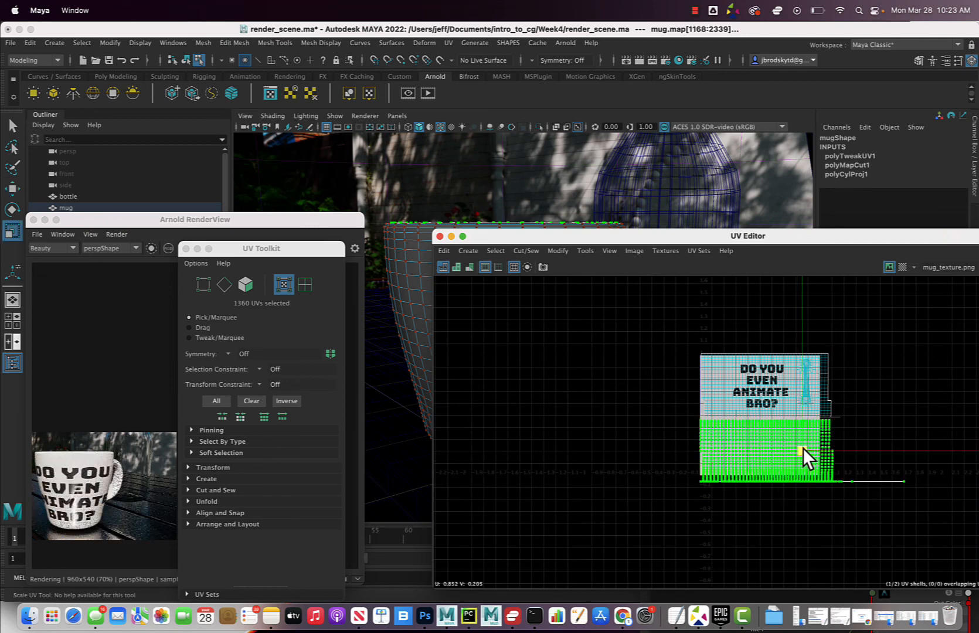
drag(803, 449, 760, 483)
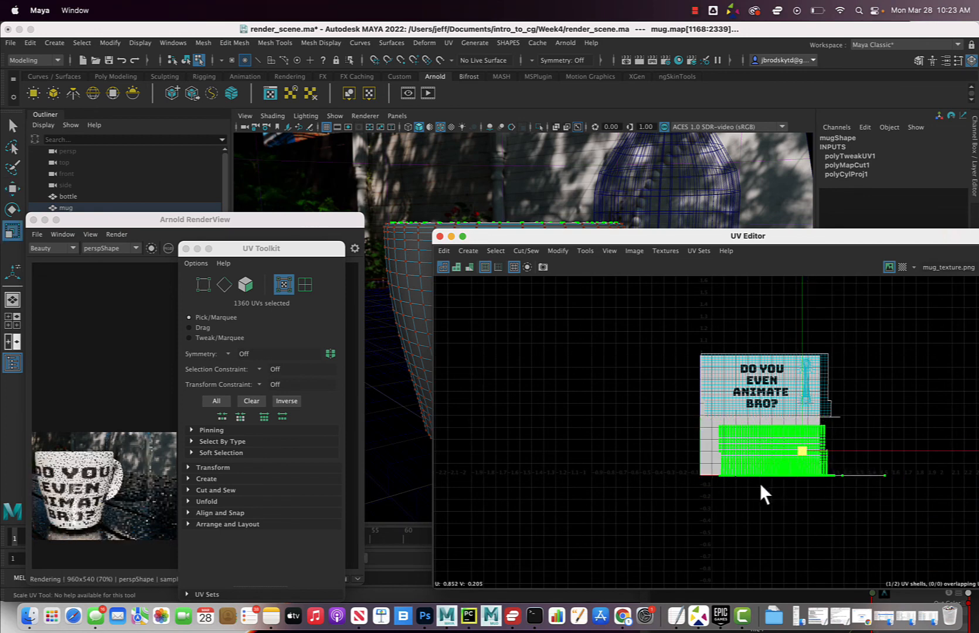
key(w)
drag(802, 451, 793, 510)
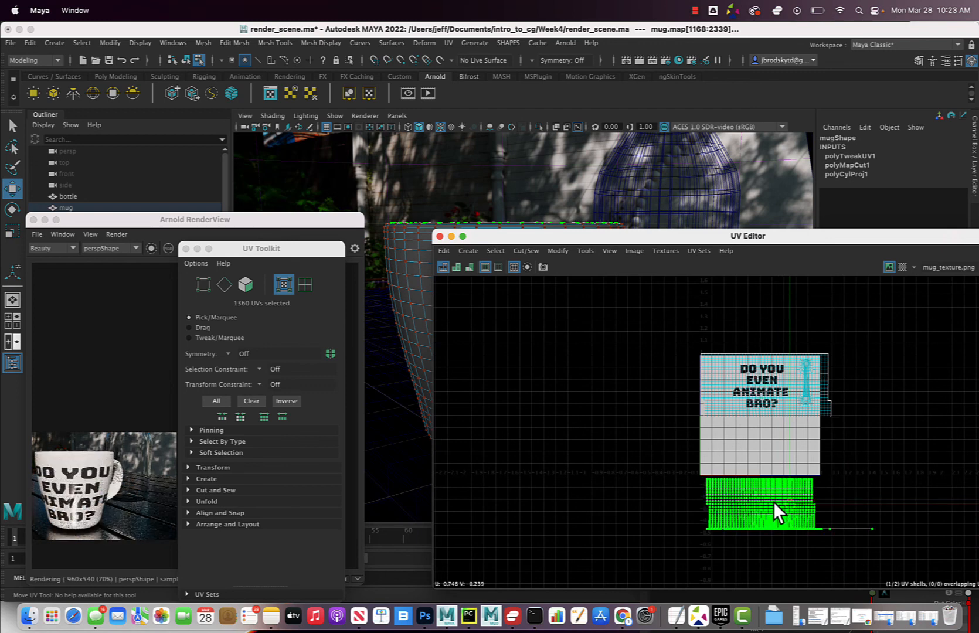
drag(787, 499, 788, 442)
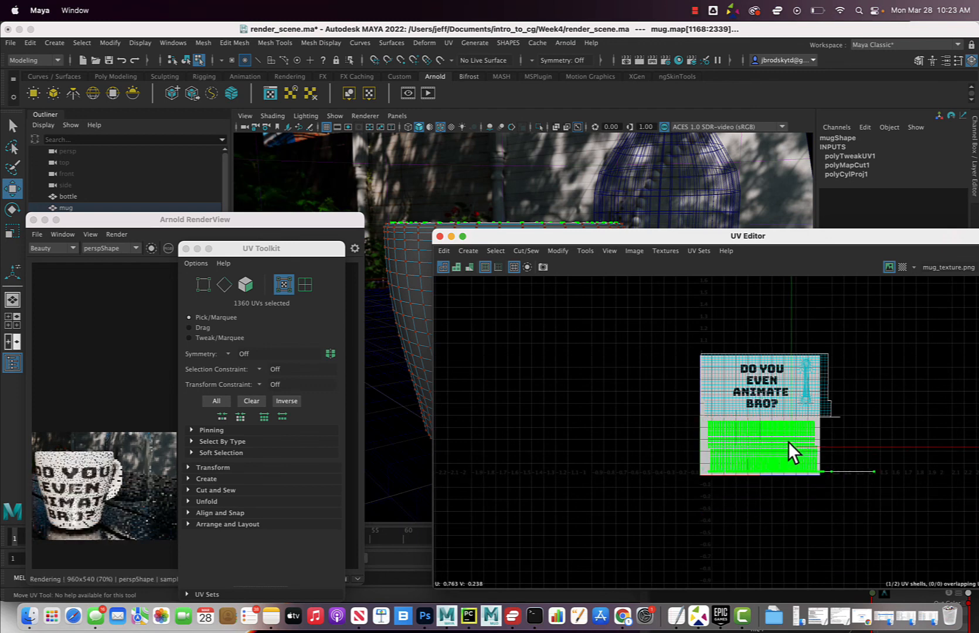
- Select the complete outer and handle UV shell and scale it up uniformly until it extends past the texture's side edges
click(720, 370)
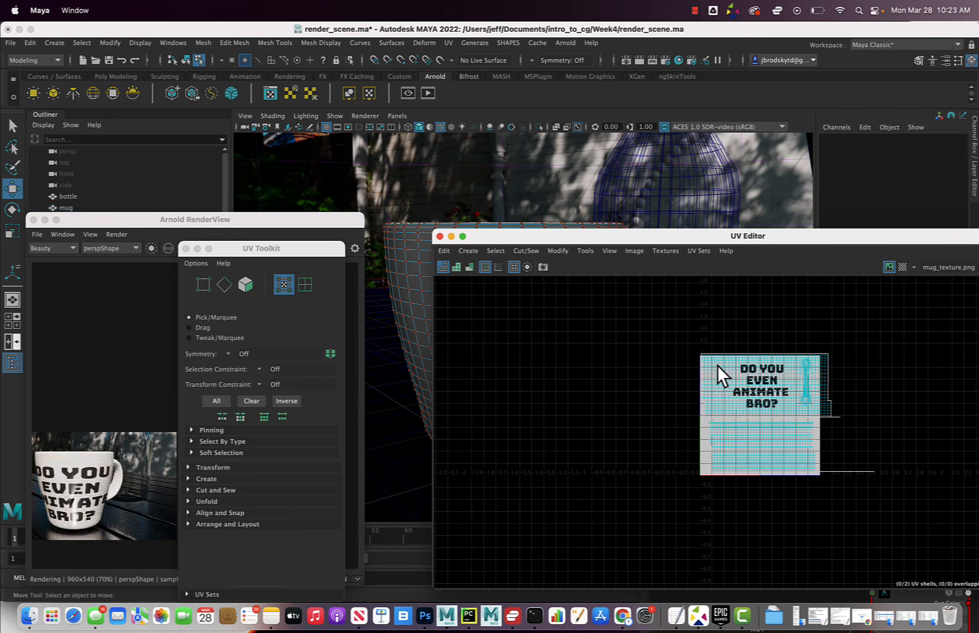
drag(714, 367, 729, 374)
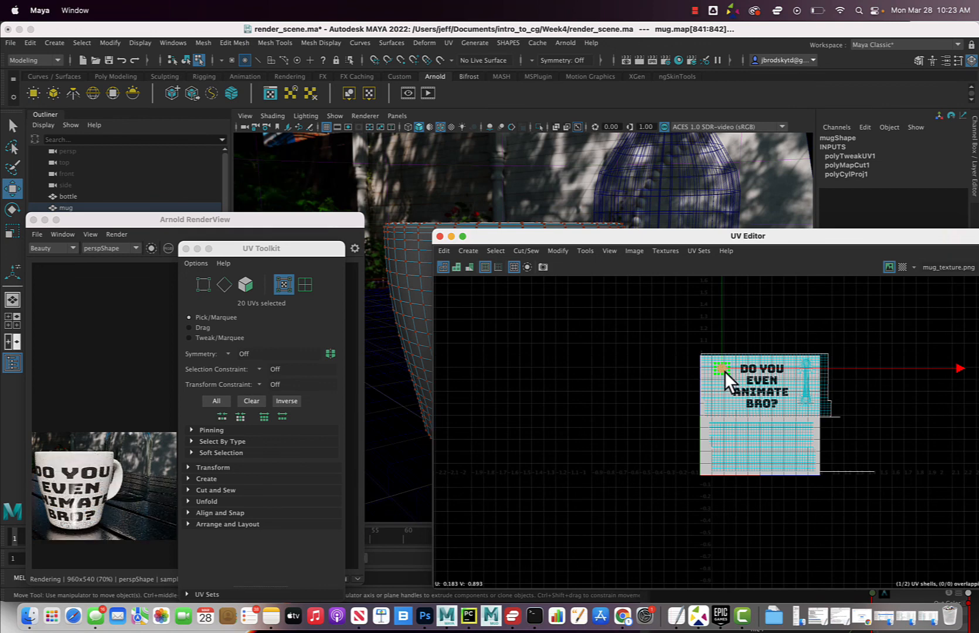
ctrl+right_drag(725, 371, 749, 386)
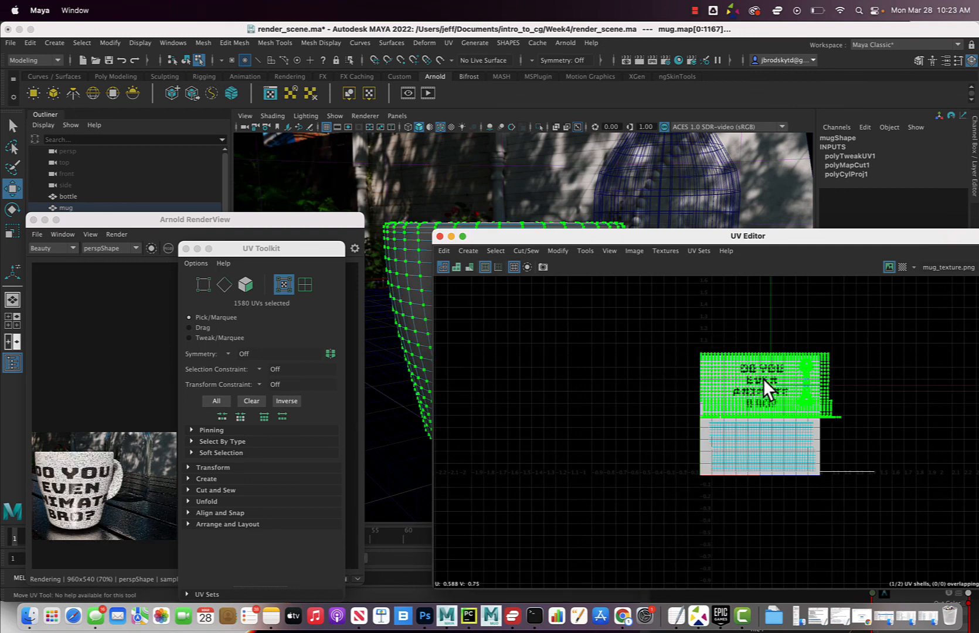
key(r)
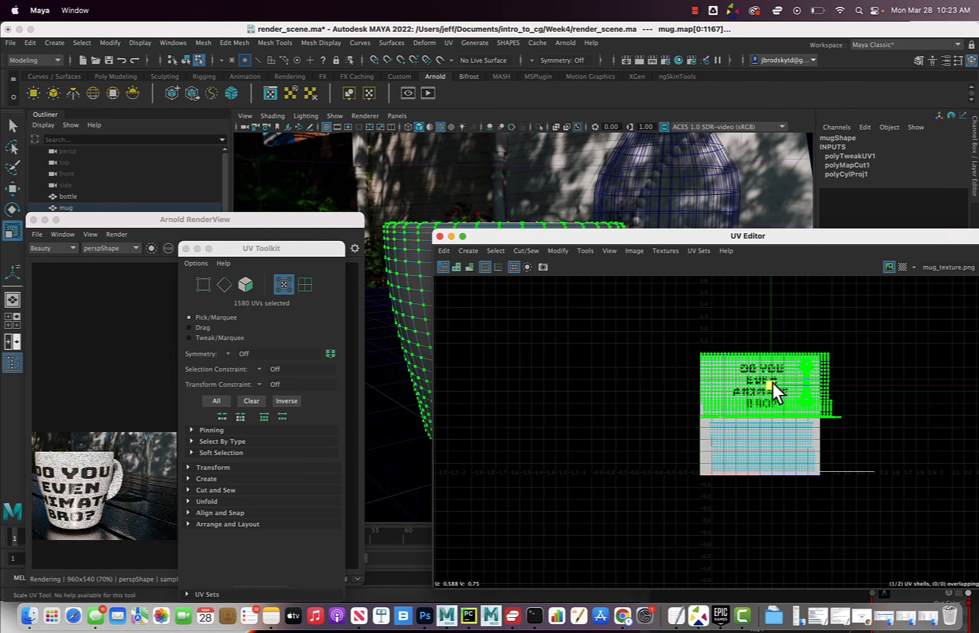
drag(772, 382, 821, 379)
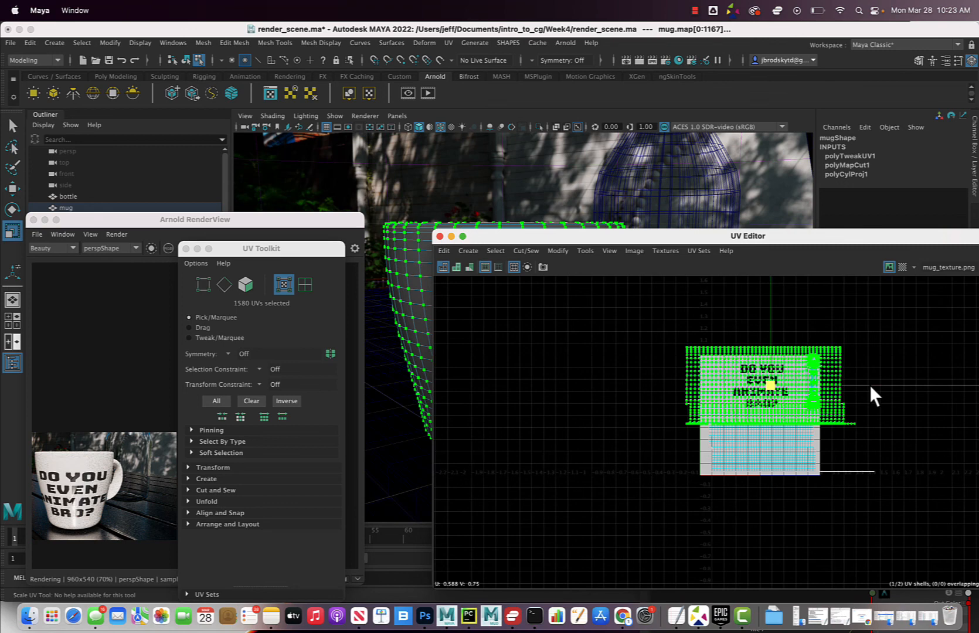
click(899, 415)
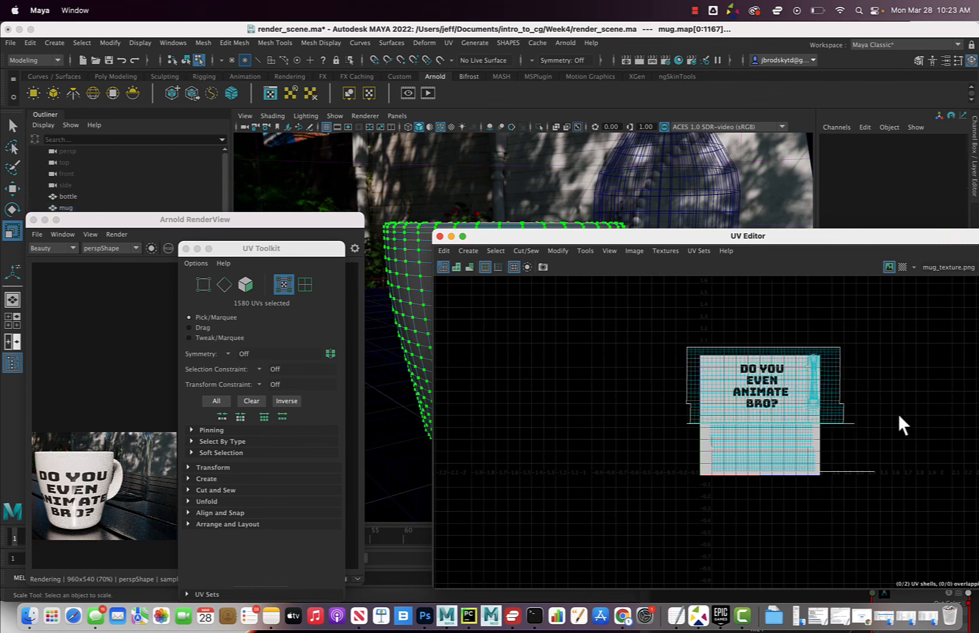
- Close the UV Editor, then return the mug to object mode and save the scene
click(440, 237)
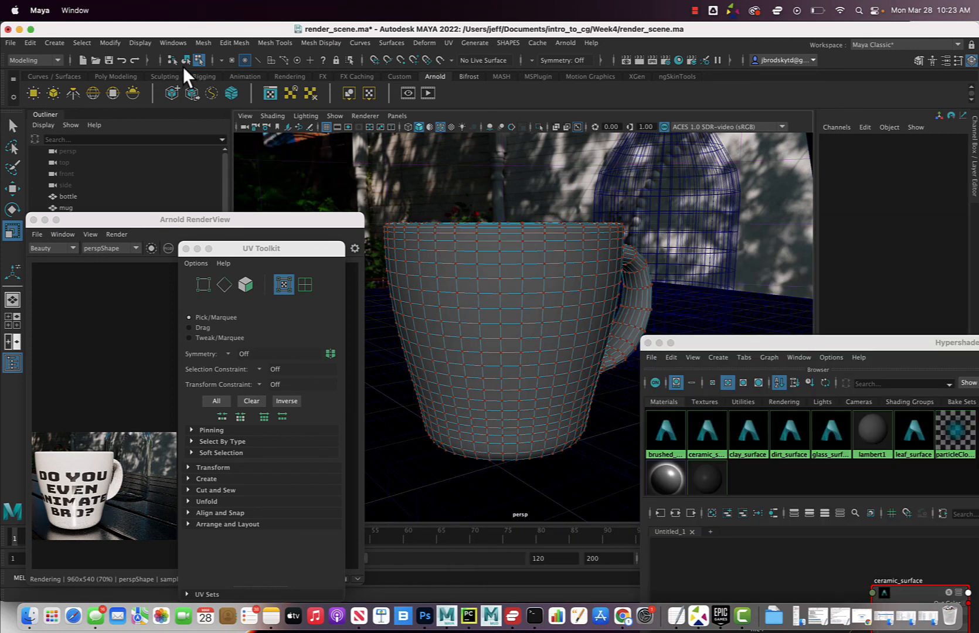
right_drag(483, 251, 512, 240)
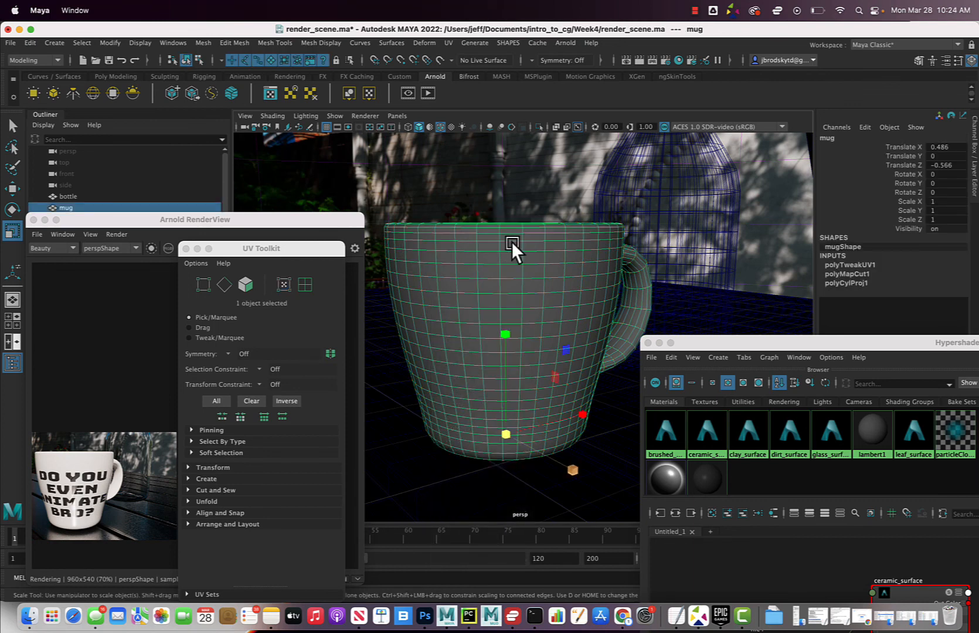
key(super+s)
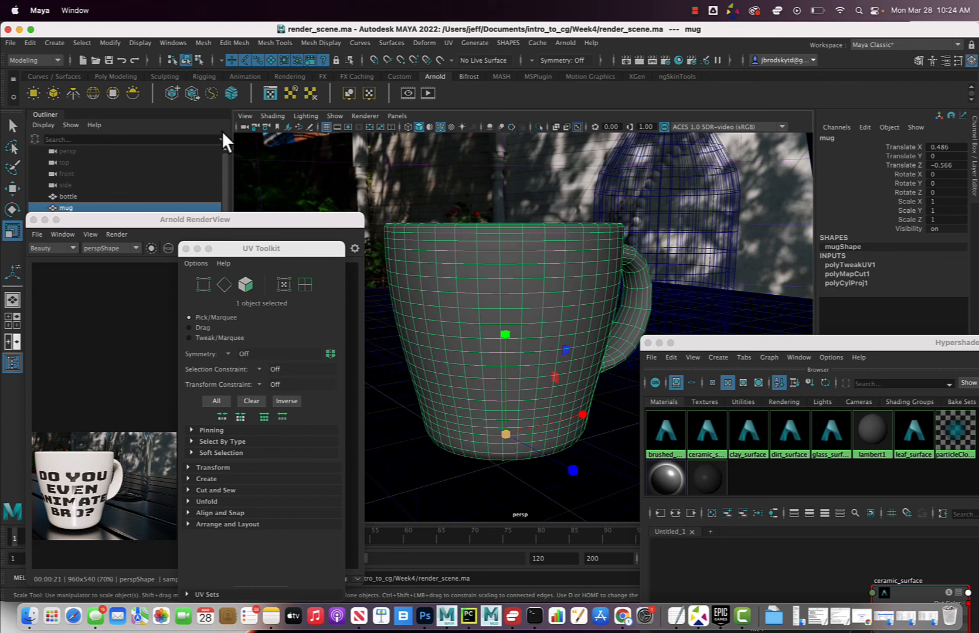
- Delete the mug's construction history and close the UV Toolkit and Hypershade windows
click(29, 43)
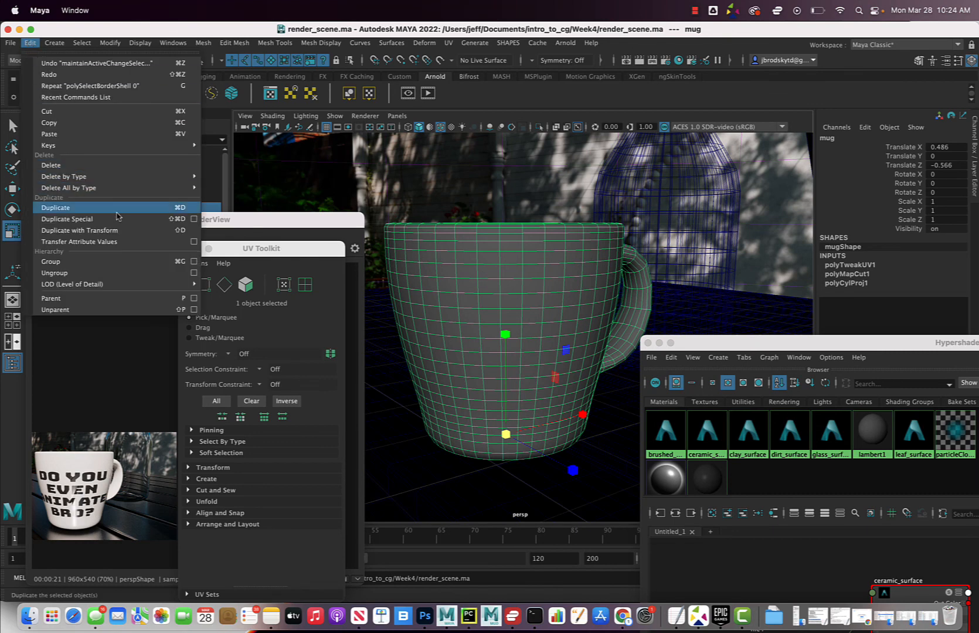
mouse_move(120, 179)
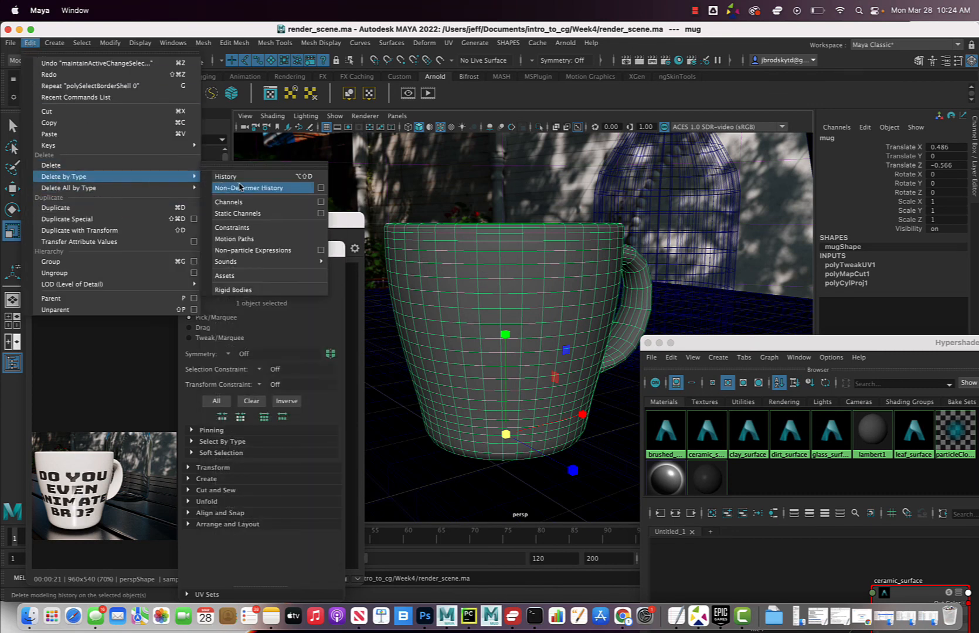
click(238, 176)
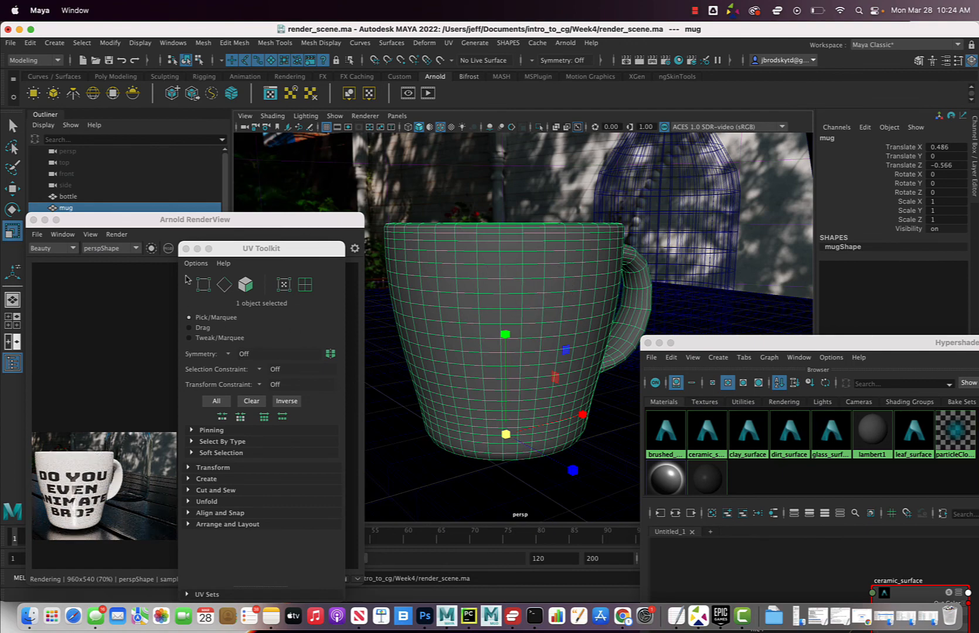
click(185, 248)
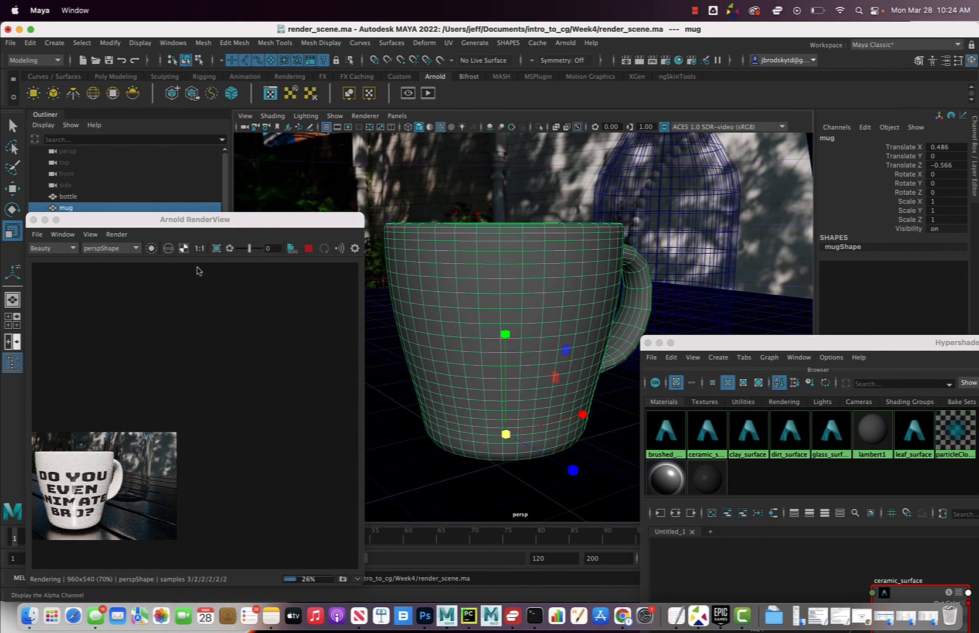
click(648, 342)
- Examine the textured mug together with the bottle and potted plant from several angles and distances
scroll(564, 340, down, 10)
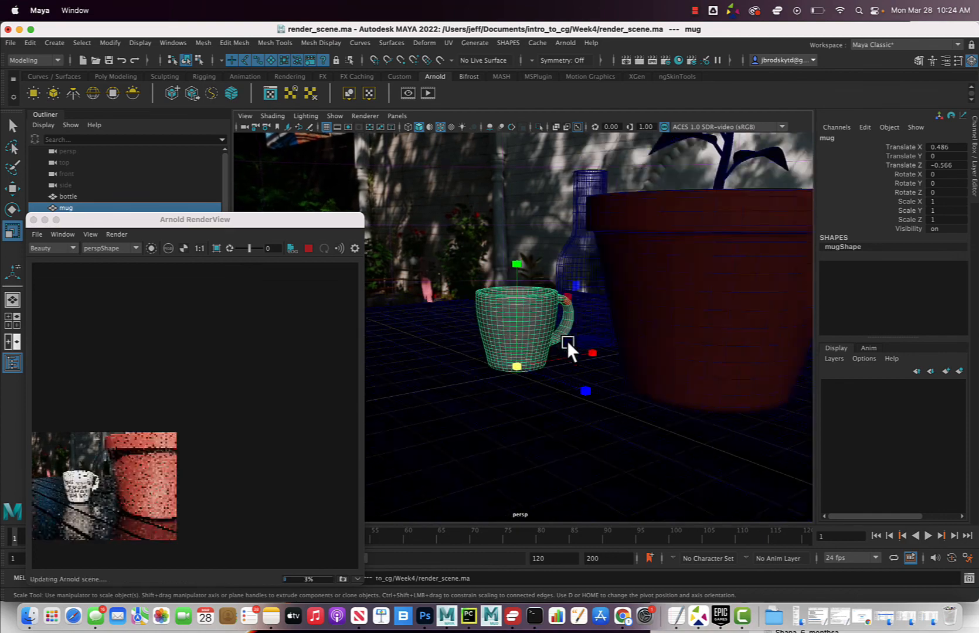
scroll(567, 340, up, 5)
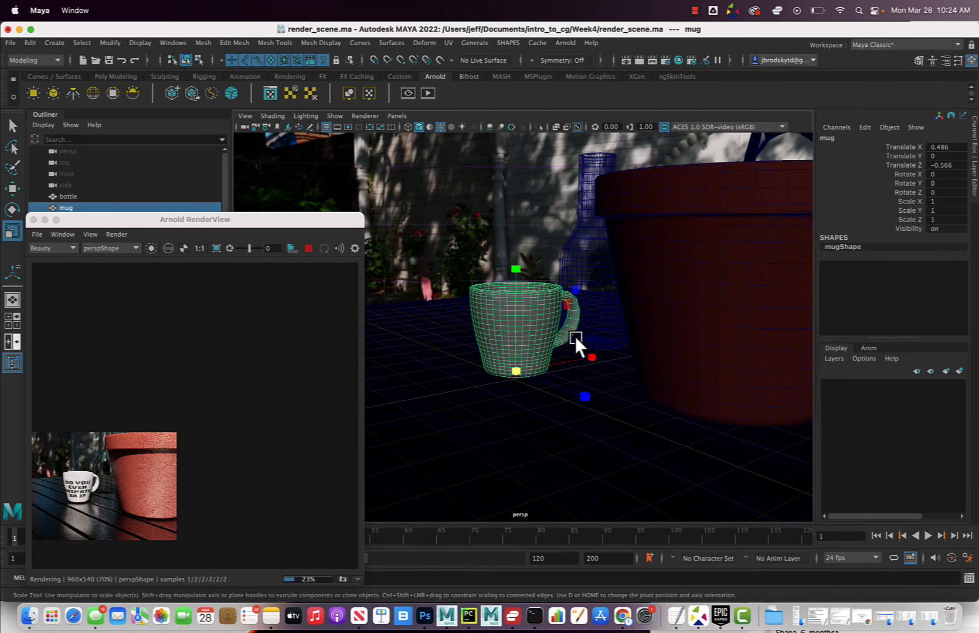
alt+drag(575, 336, 617, 407)
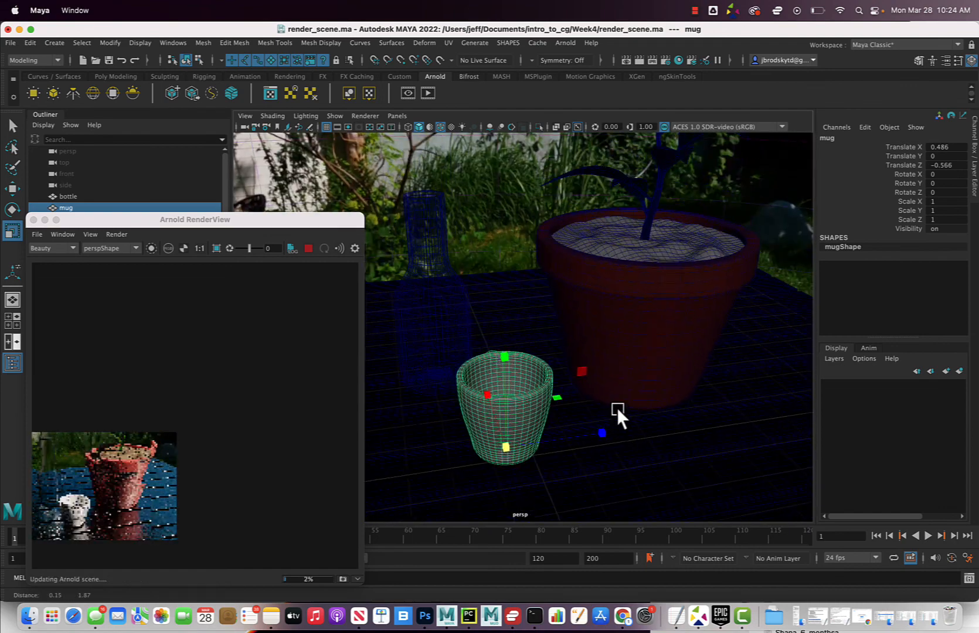
alt+middle_drag(617, 407, 615, 418)
alt+drag(582, 408, 604, 403)
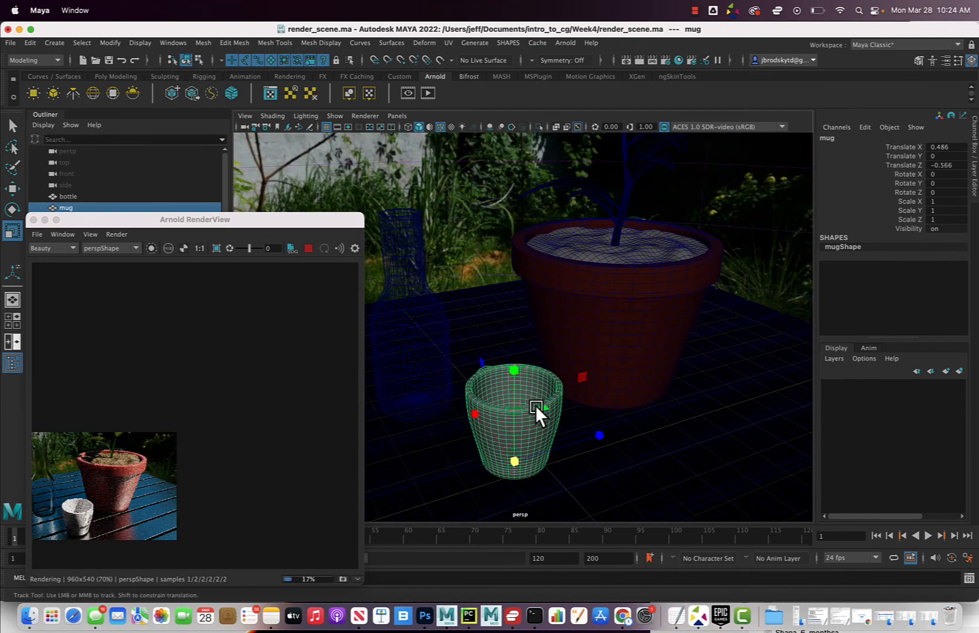
mouse_move(535, 405)
alt+mouse_down()
mouse_move(555, 407)
mouse_move(553, 429)
mouse_move(536, 415)
alt+mouse_up()
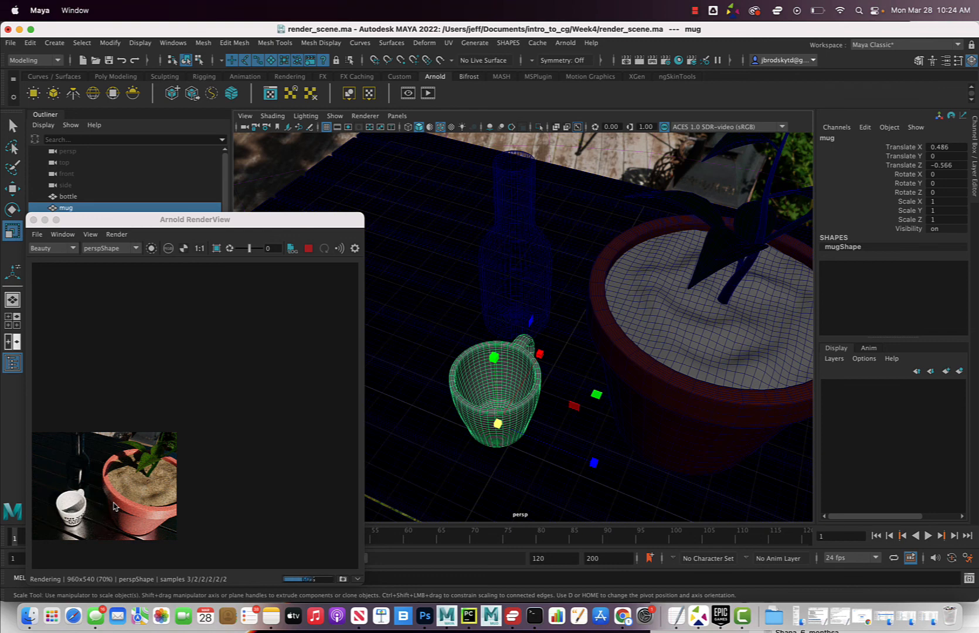
alt+drag(558, 385, 599, 366)
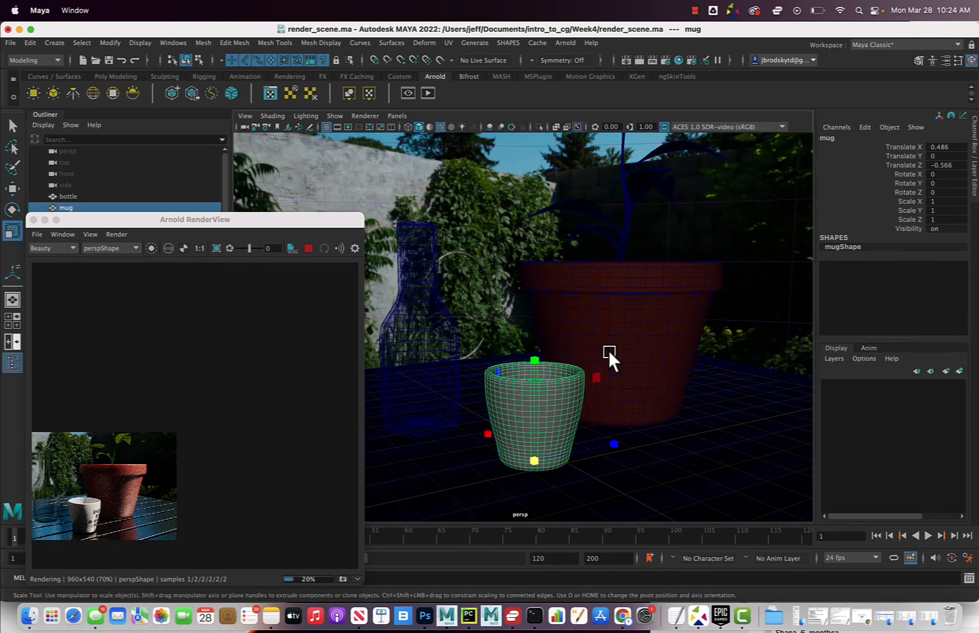
alt+middle_drag(609, 351, 625, 389)
scroll(625, 389, down, 2)
scroll(624, 389, up, 4)
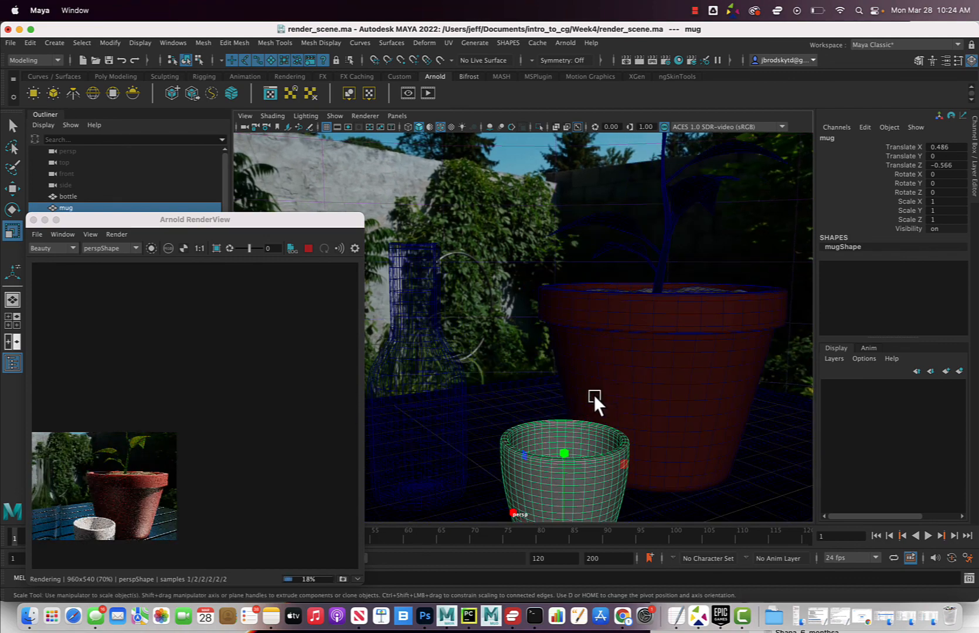
- Reposition the Arnold render window and magnify the rendered image around the mug and pot
drag(256, 219, 345, 151)
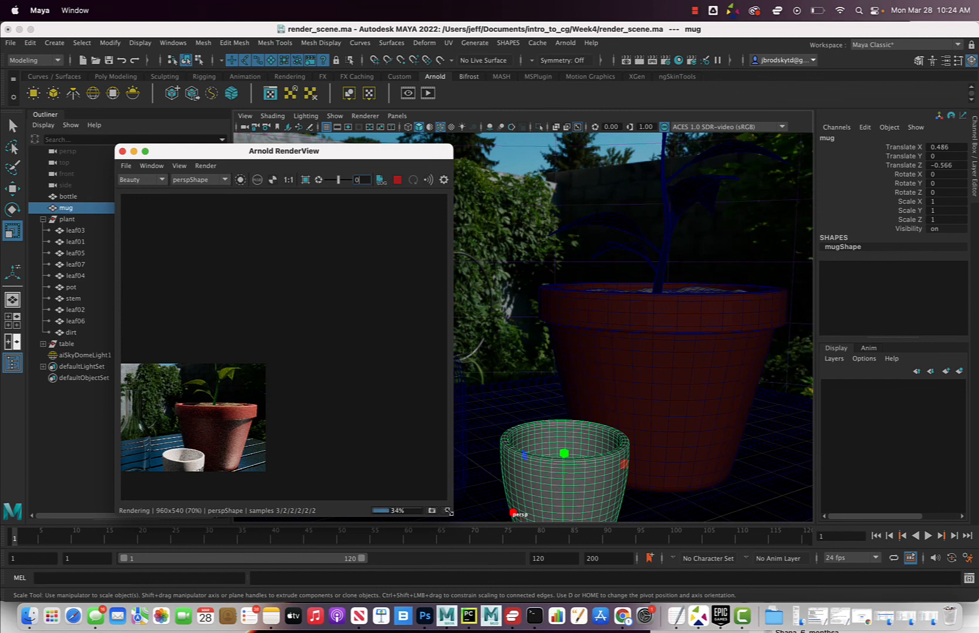
scroll(325, 426, up, 4)
scroll(325, 426, down, 2)
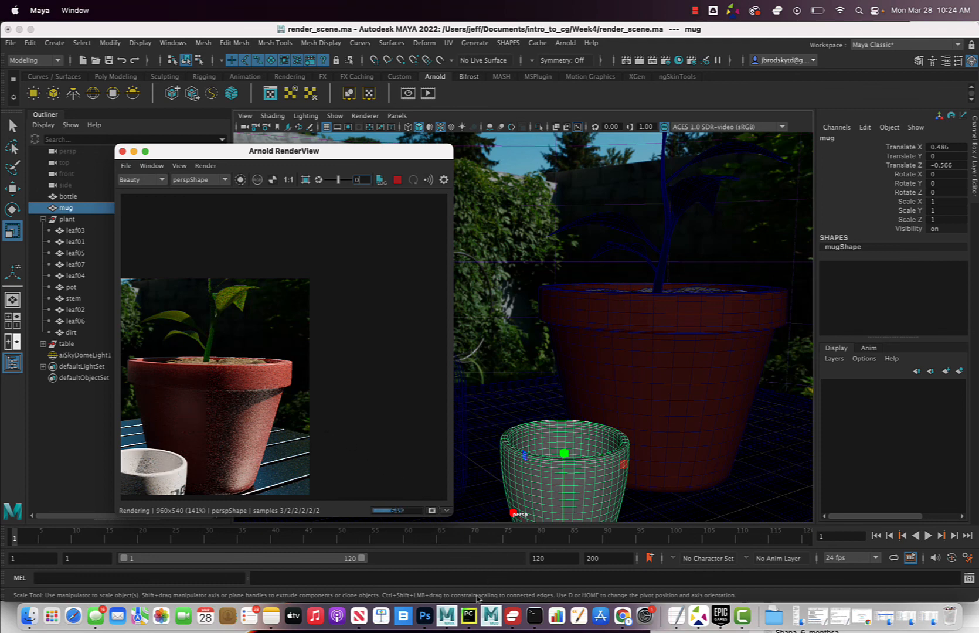
click(750, 621)
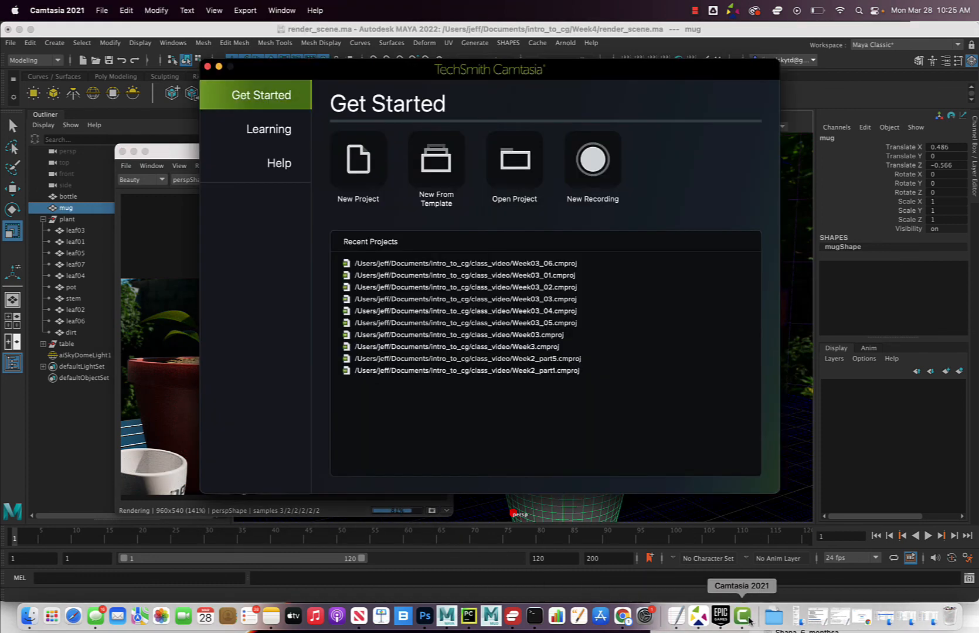
click(694, 10)
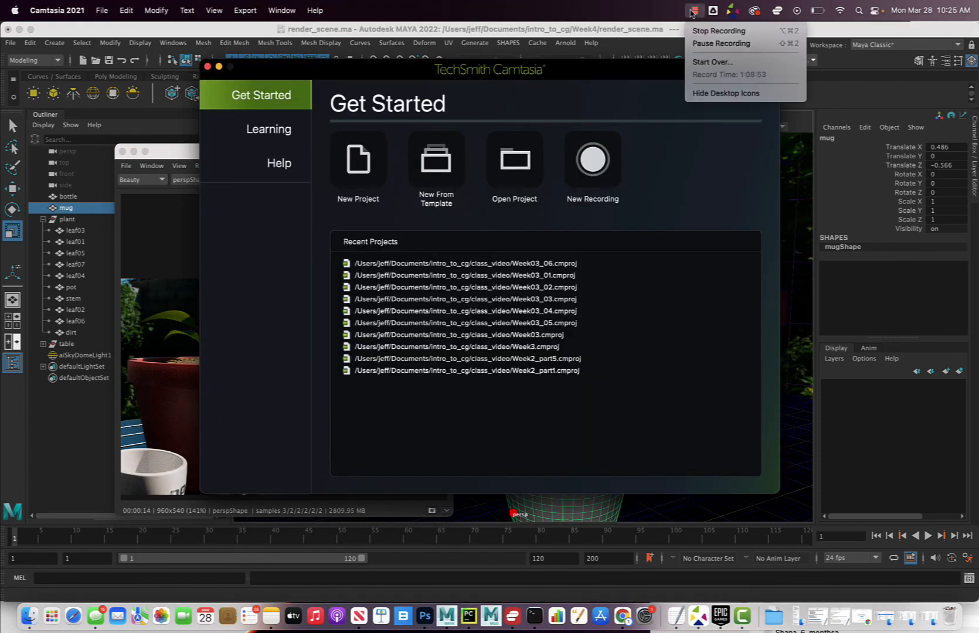